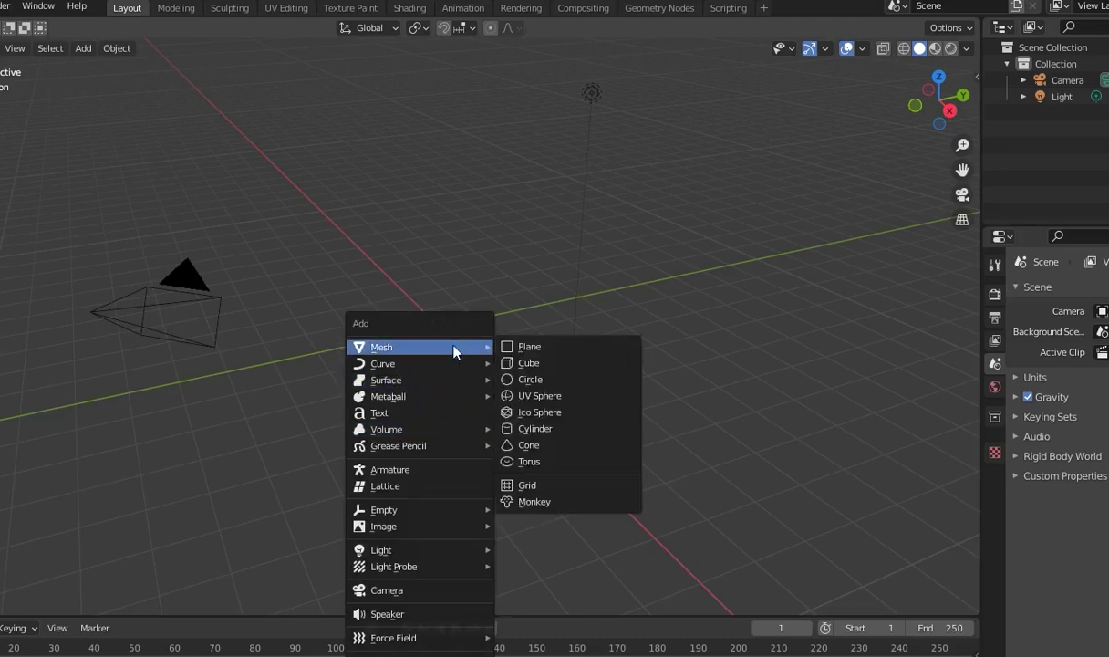
Add a cylinder with 19 vertices and scale it down along Z into a low, flat disc
left_click(567, 428)
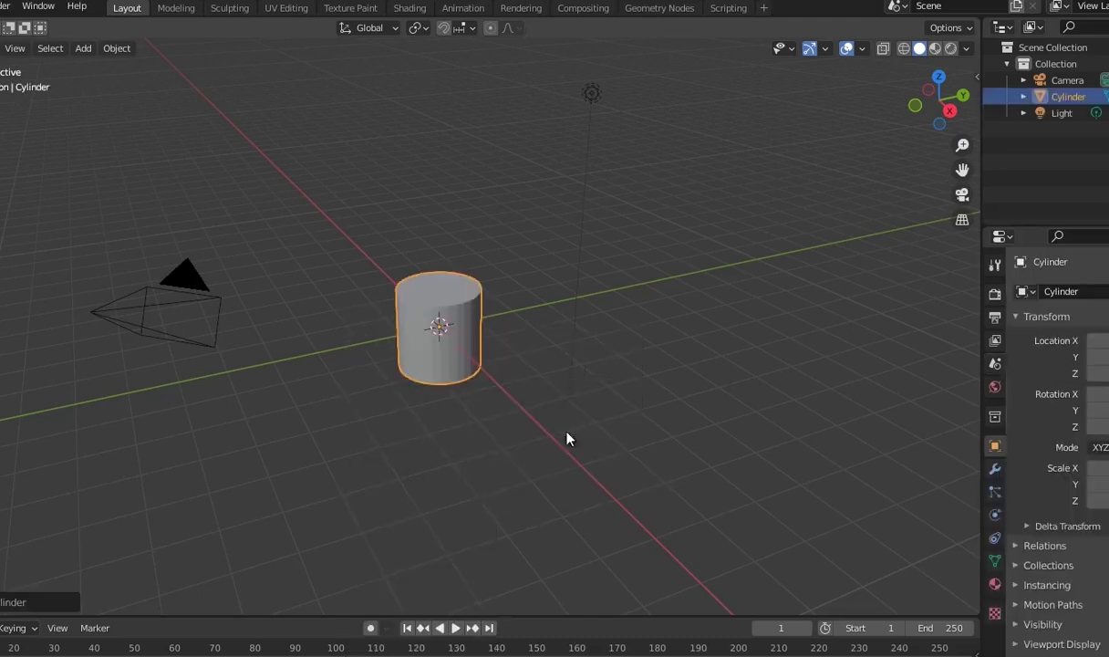
left_click_drag(107, 404, 117, 405)
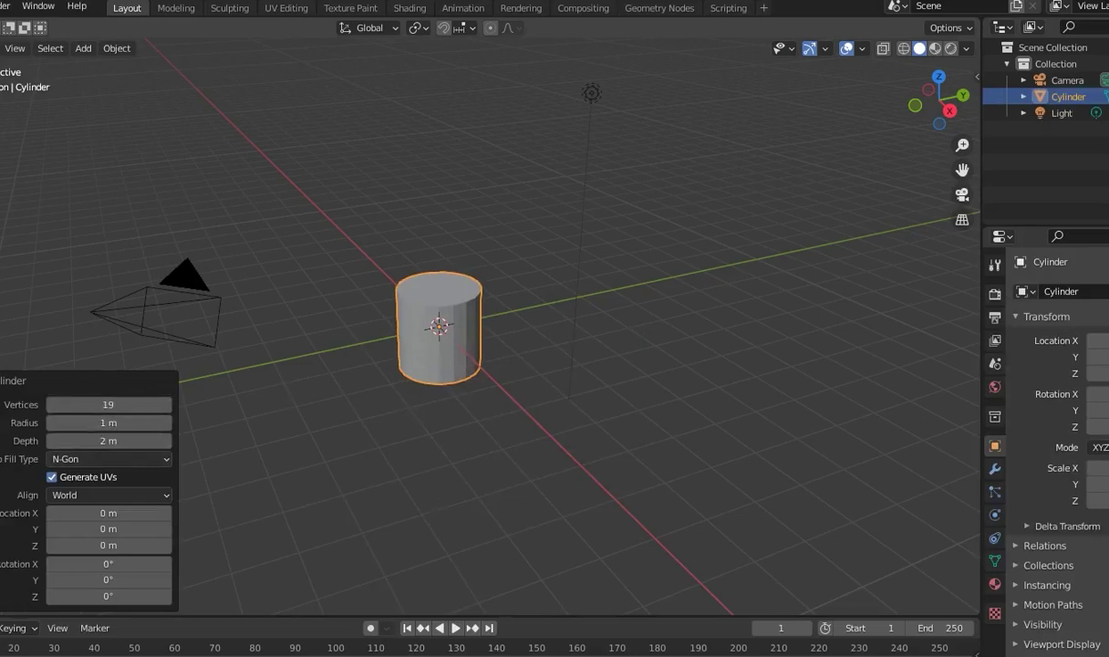
key("shift+space")
key("s")
left_click_drag(438, 267, 480, 357)
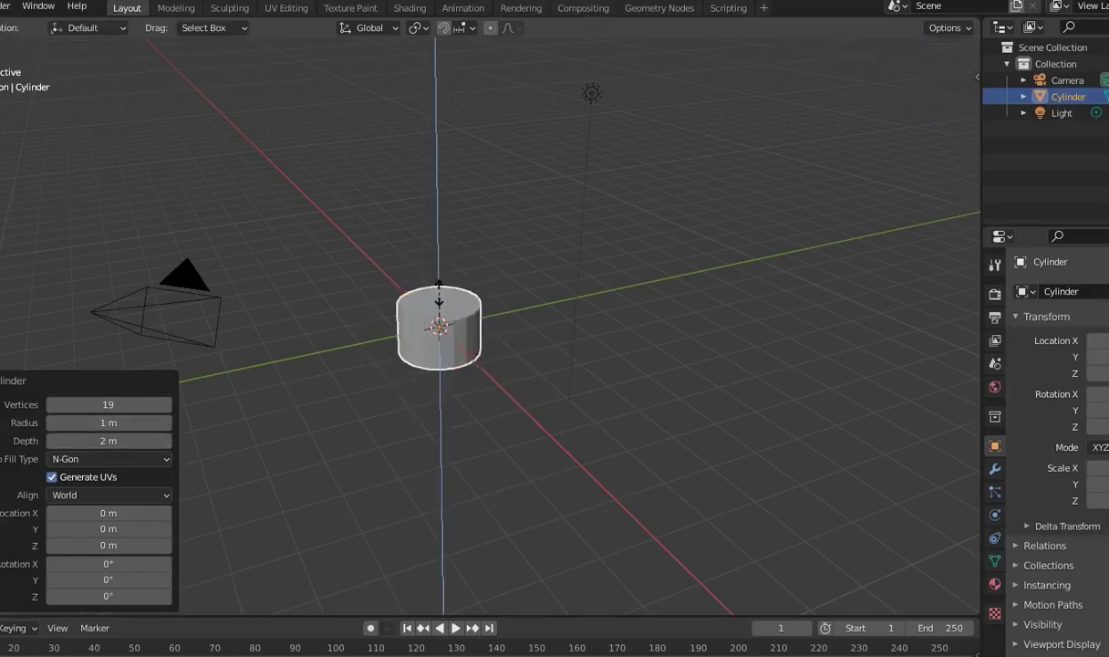
In face mode, inset the disc's top face about 0.3063 m and delete the inner face
key("KP_Decimal")
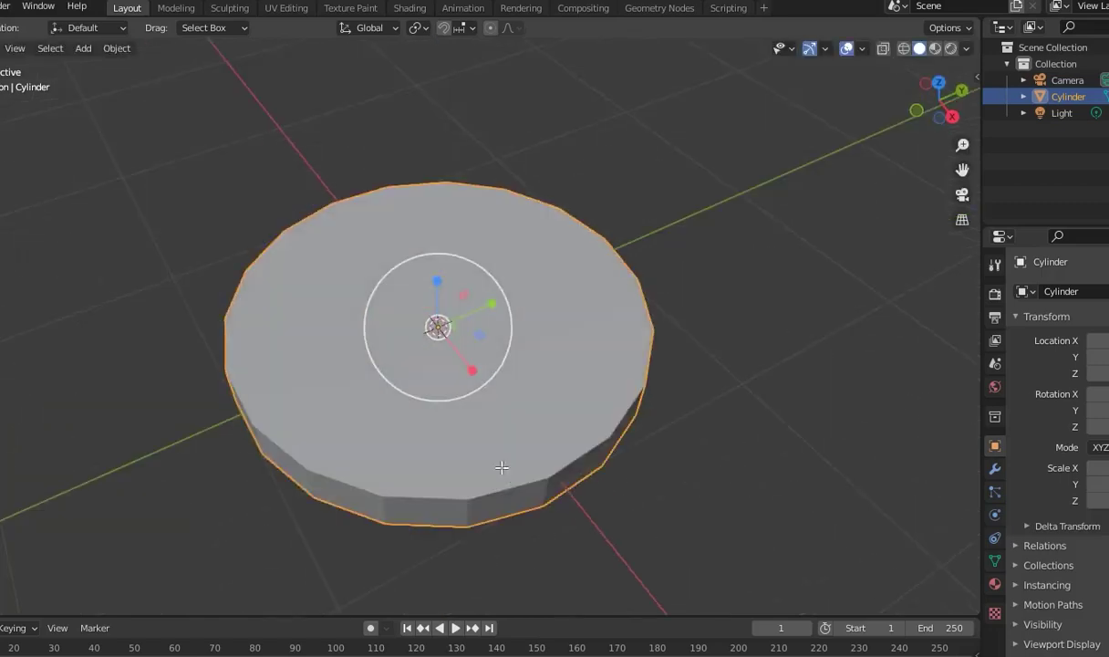
key("Tab")
left_click(37, 49)
left_click(505, 354)
key("i")
key("i")
left_click(683, 499)
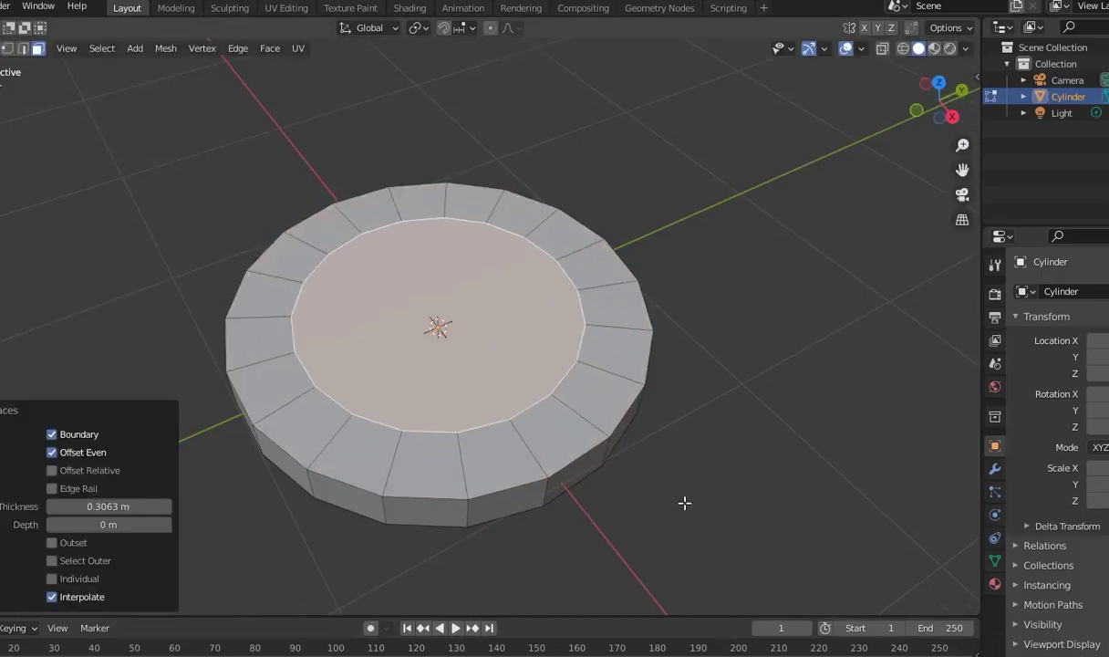
key("x")
left_click(617, 481)
Delete the disc's bottom face from below, leaving an open ring
mouse_move(648, 441)
middle_mouse_down()
mouse_move(668, 394)
mouse_move(742, 400)
mouse_move(686, 416)
mouse_move(206, 173)
middle_mouse_up()
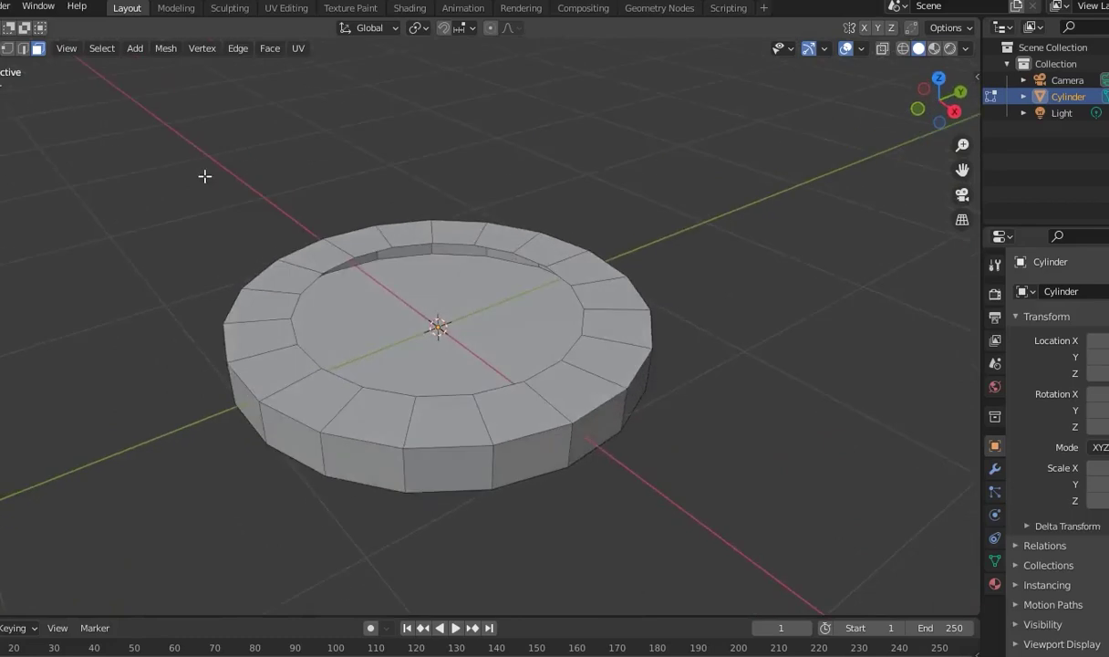
left_click(482, 345)
mouse_move(594, 530)
middle_mouse_down()
mouse_move(481, 345)
mouse_move(622, 489)
middle_mouse_up()
key("x")
left_click(428, 321)
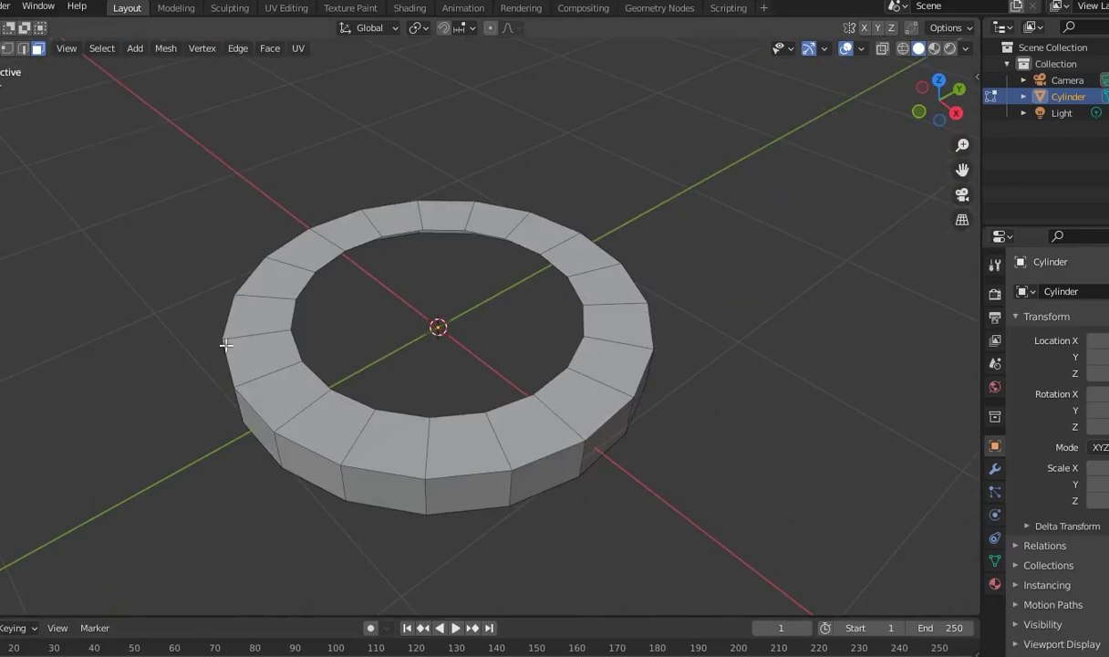
left_click(308, 390)
Inset the ring's top face loop and its outer side face loop
left_click(312, 413, "alt")
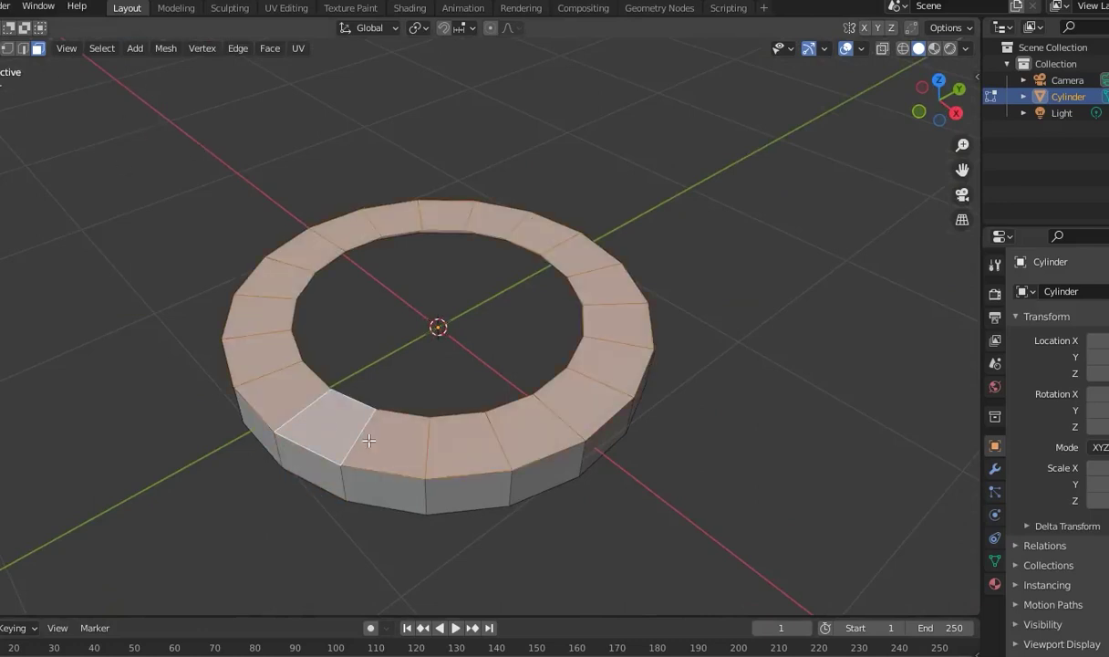
key("i")
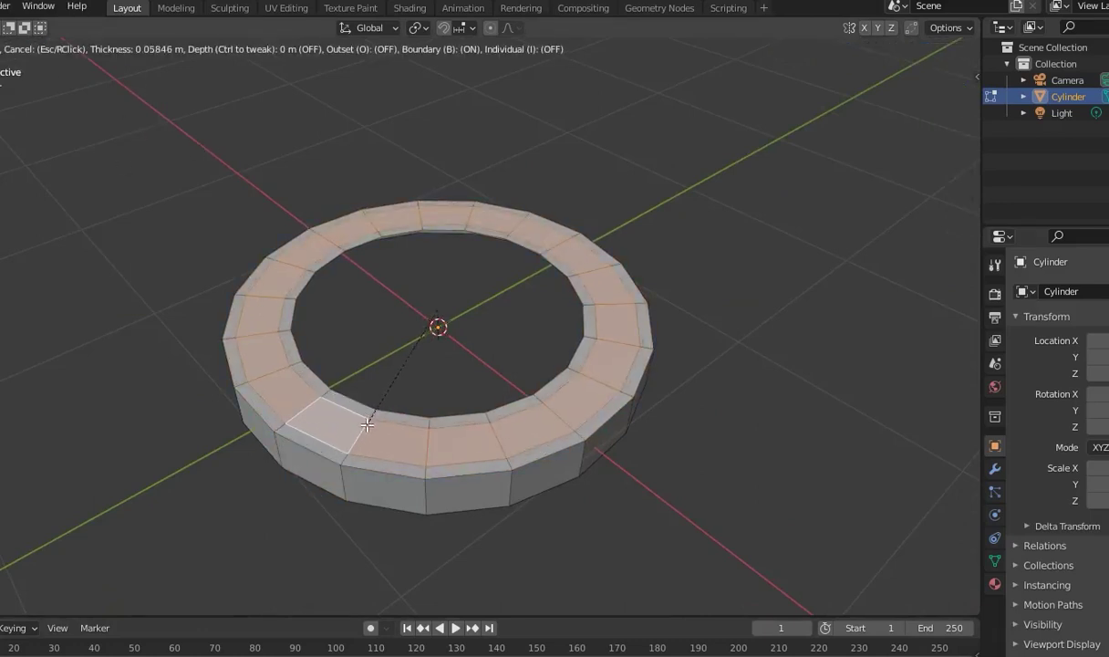
left_click(367, 424)
mouse_move(635, 427)
middle_mouse_down()
mouse_move(646, 448)
mouse_move(584, 453)
mouse_move(503, 490)
middle_mouse_up()
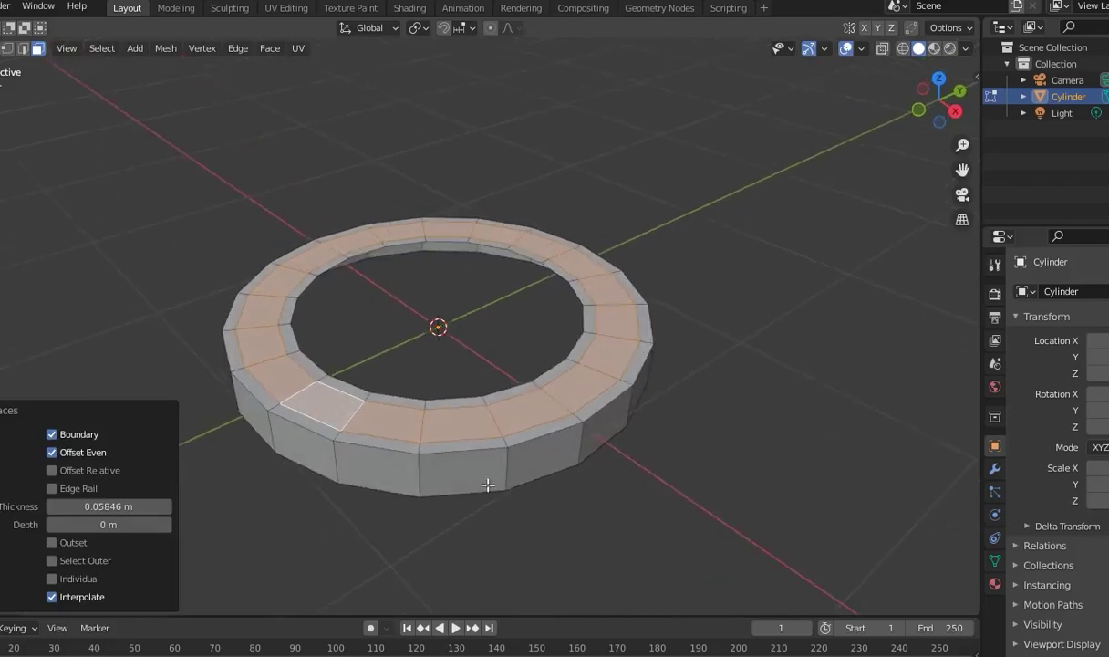
left_click(425, 470)
left_click(427, 471, "alt")
key("i")
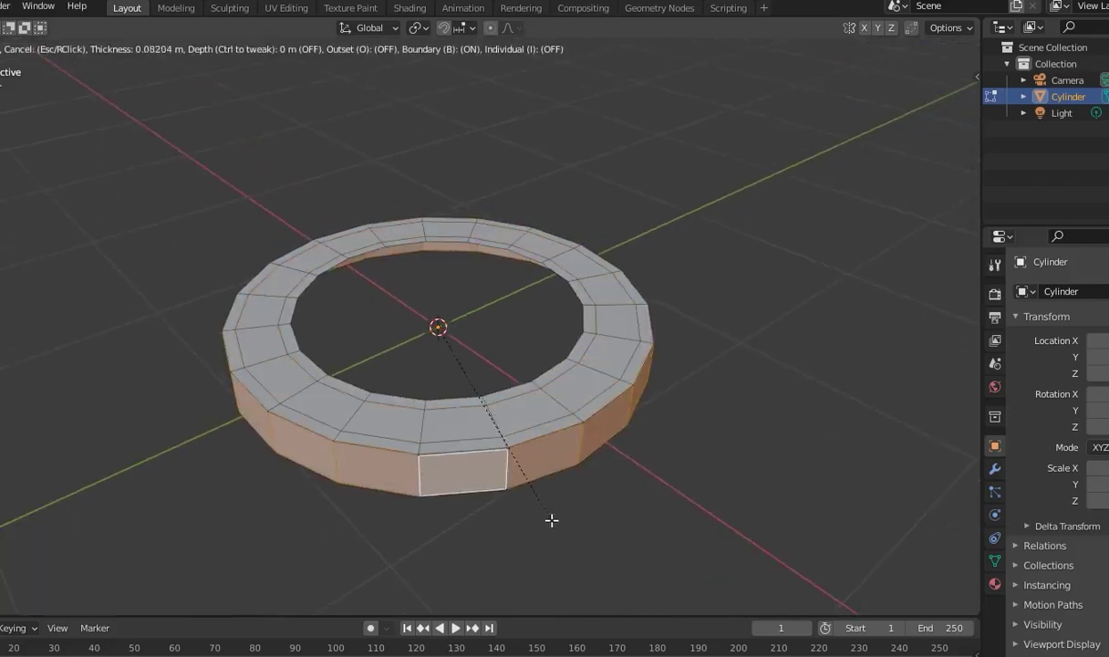
left_click(527, 477)
Select the thin face loop running along the ring's upper outer rim
mouse_move(528, 476)
middle_mouse_down()
mouse_move(609, 456)
mouse_move(414, 435)
middle_mouse_up()
left_click(428, 446)
left_click(402, 445)
left_click(402, 446, "alt")
left_click(403, 456, "shift")
key("ctrl+z")
key("ctrl+shift+z")
left_click(374, 434, "shift")
left_click(373, 434, "shift")
left_click(420, 471, "shift")
left_click(490, 453, "shift")
left_click(492, 456, "shift")
left_click(485, 454, "alt+shift")
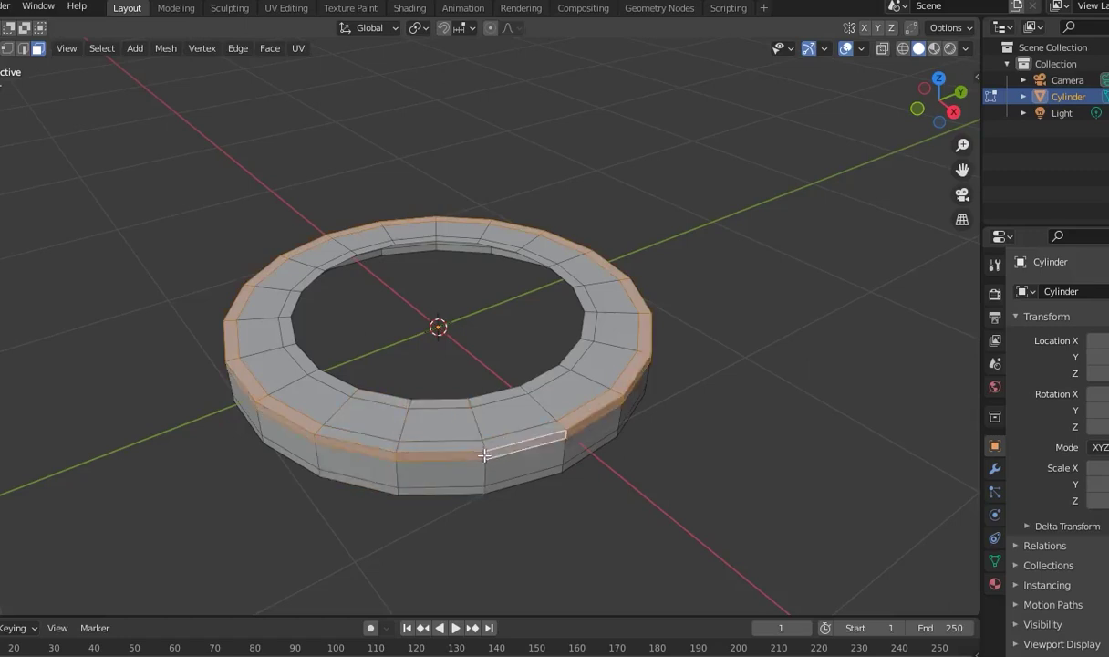
mouse_move(488, 446)
middle_mouse_down()
mouse_move(686, 429)
mouse_move(617, 456)
mouse_move(710, 473)
mouse_move(551, 439)
middle_mouse_up()
Extrude the rim band 0.0156 m along its normals to form a slight lip
key("alt+e")
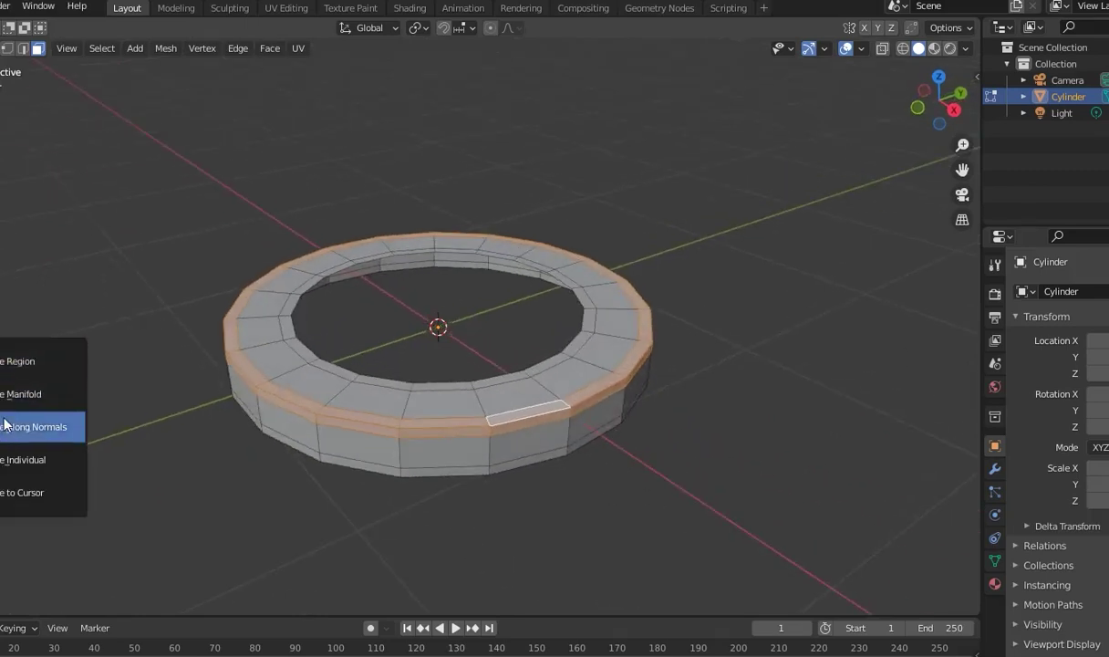
left_click(5, 405)
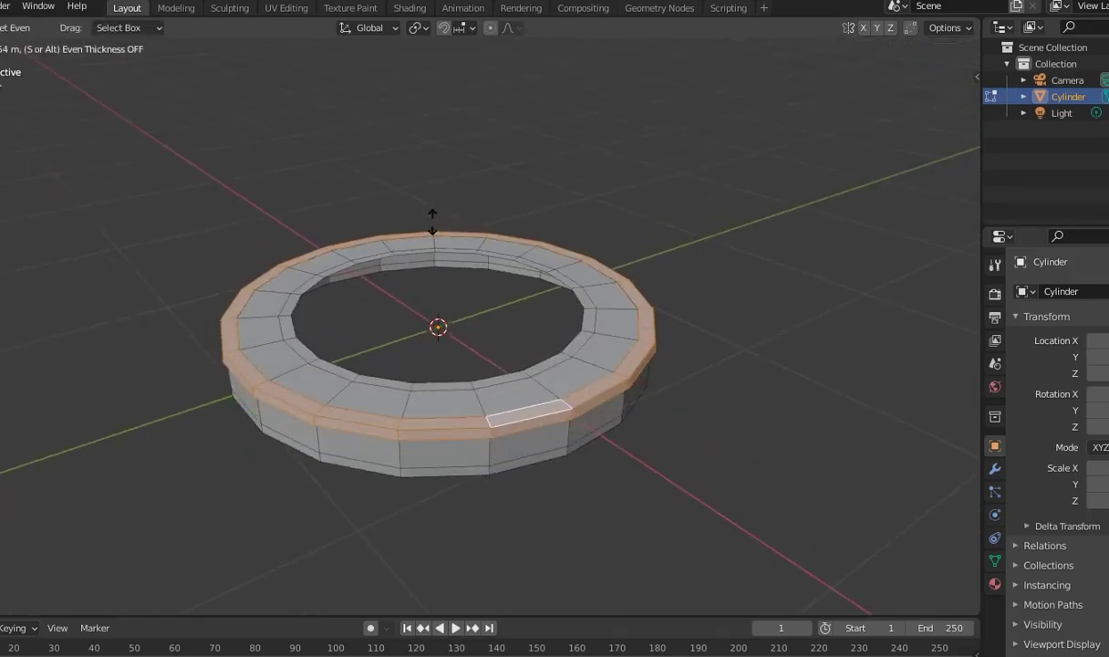
left_click(638, 440)
mouse_move(638, 439)
middle_mouse_down()
mouse_move(628, 364)
mouse_move(391, 408)
mouse_move(362, 404)
mouse_move(352, 419)
mouse_move(602, 482)
middle_mouse_up()
key("Tab")
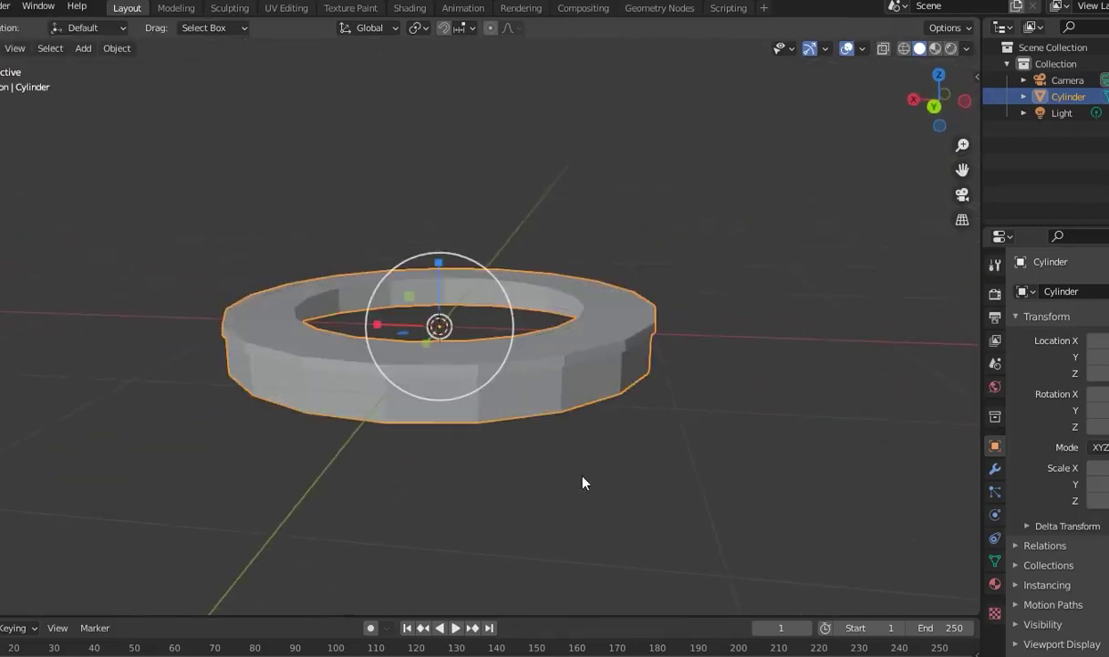
Apply all transforms to the ring and extrude its top band outward along normals
key("ctrl+a")
left_click(511, 498)
mouse_move(499, 441)
middle_mouse_down()
mouse_move(576, 463)
mouse_move(467, 411)
middle_mouse_up()
key("Tab")
left_click_drag(436, 220, 434, 217)
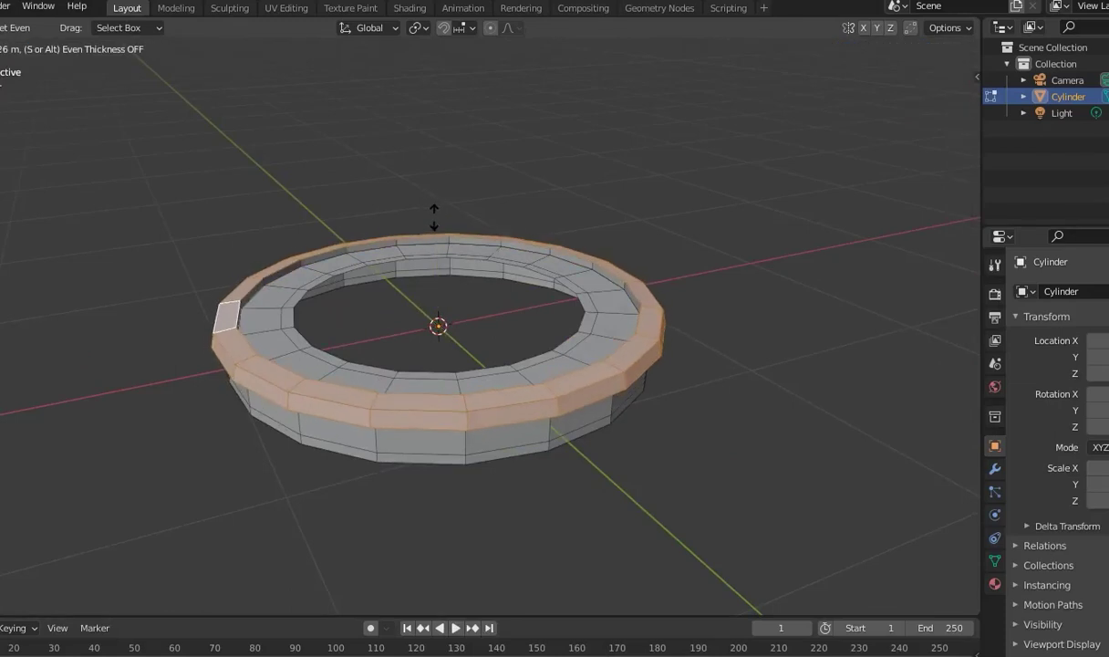
left_click(436, 209)
mouse_move(436, 209)
middle_mouse_down()
mouse_move(705, 373)
mouse_move(723, 433)
middle_mouse_up()
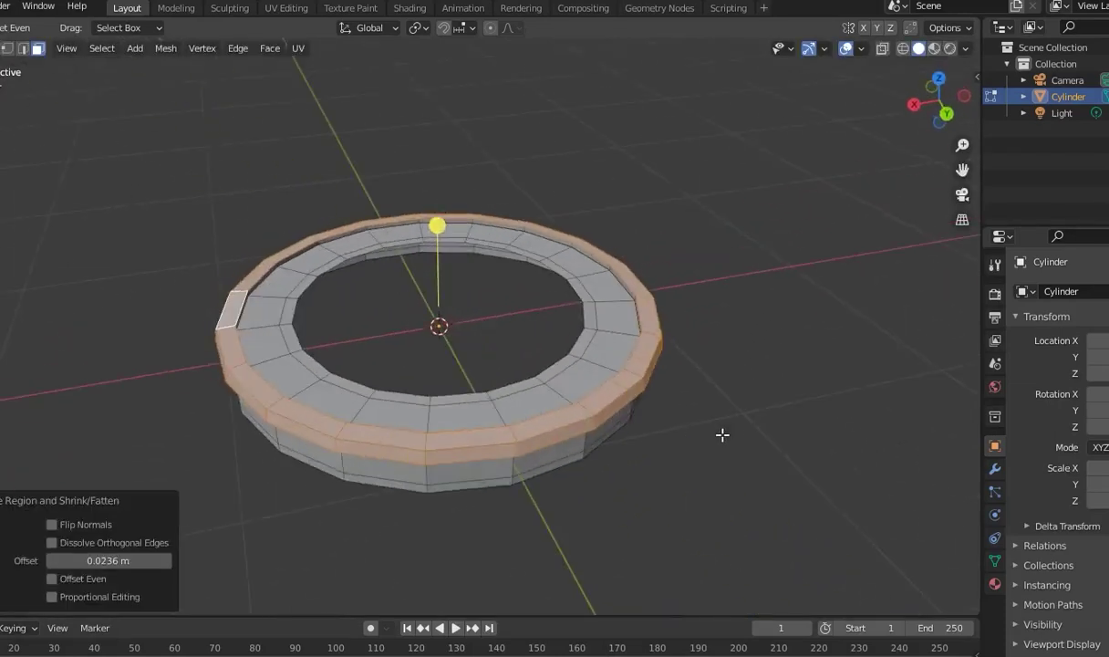
Sink the inner ring of faces and push the bottom ring outward into a lip
left_click(471, 391)
left_click(486, 396, "alt")
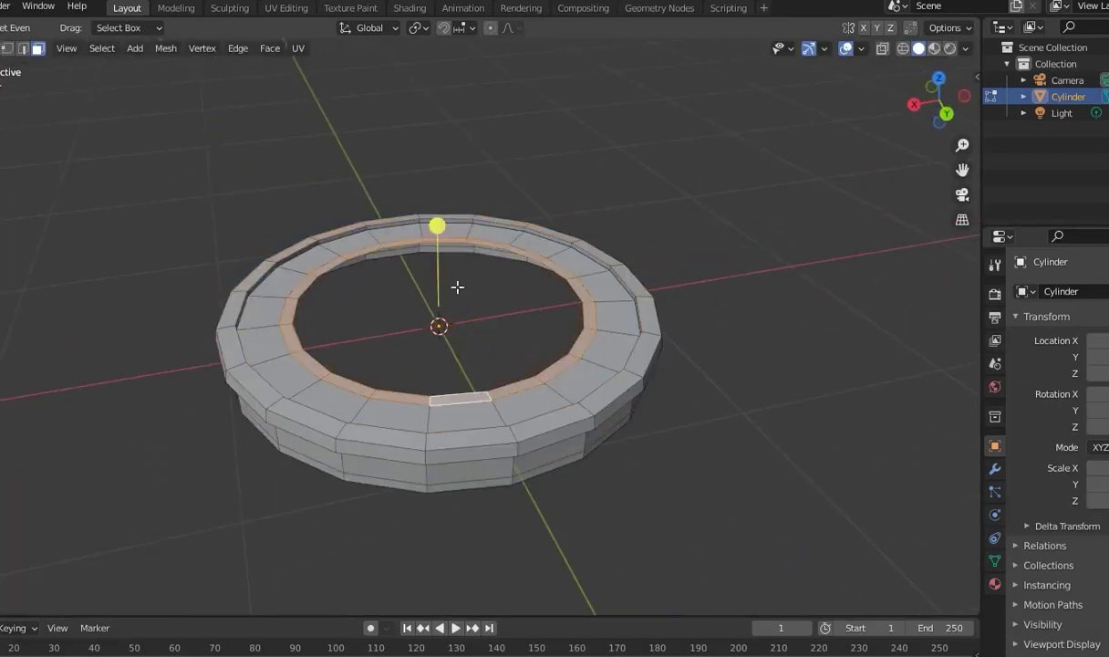
left_click_drag(437, 225, 439, 238)
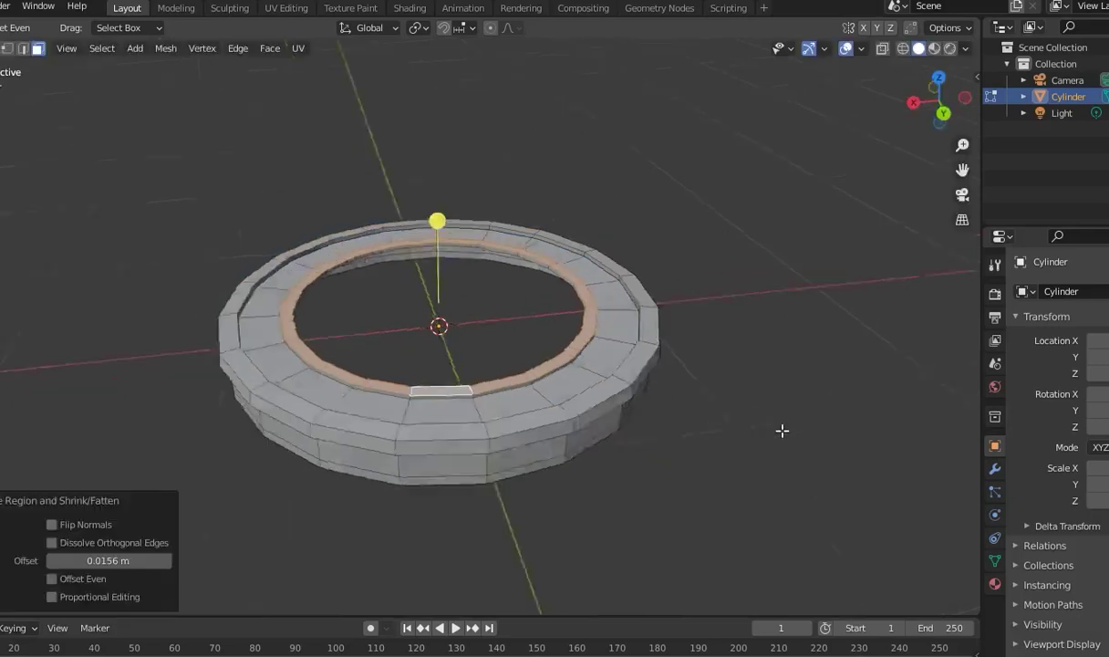
middle_click_drag(783, 431, 477, 454)
left_click(477, 454)
left_click(470, 451, "alt")
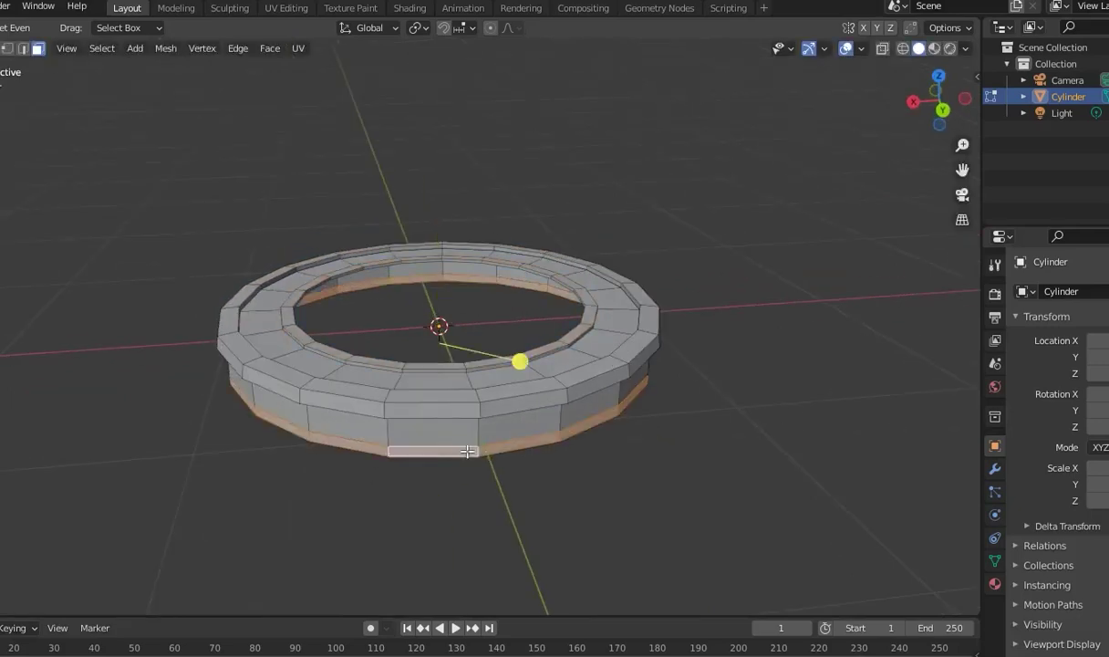
left_click_drag(520, 359, 433, 366)
Add a loop cut around the top face and raise it slightly along Z
mouse_move(434, 367)
middle_mouse_down()
mouse_move(750, 479)
mouse_move(698, 475)
middle_mouse_up()
left_click(995, 474)
left_click(1039, 291)
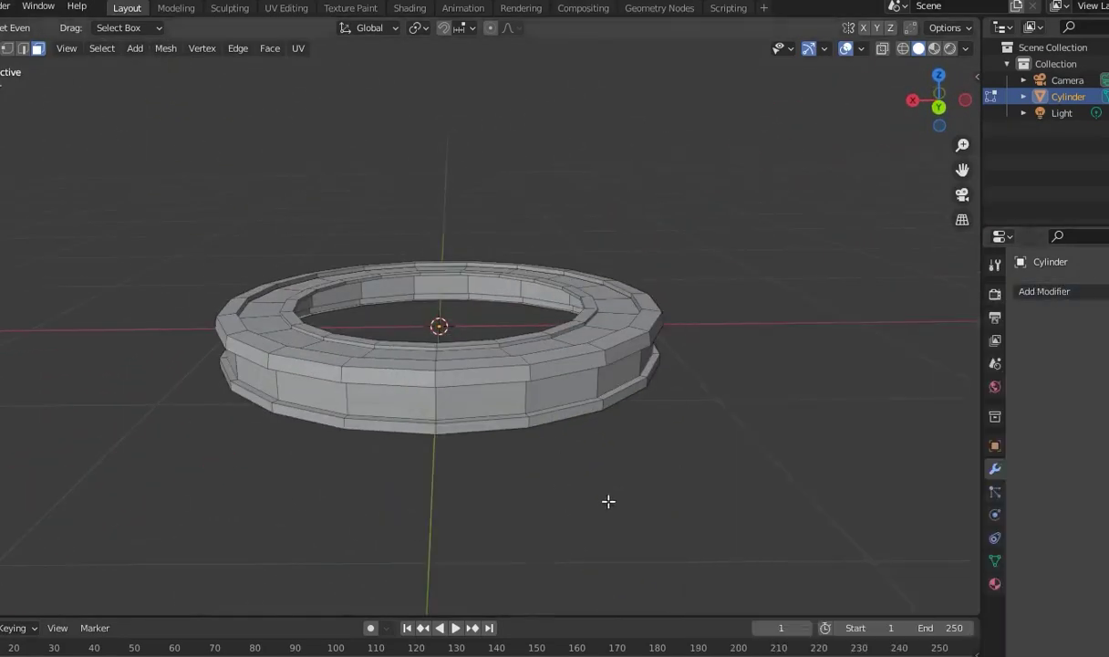
middle_click_drag(606, 502, 570, 388)
key("ctrl+r")
left_click(539, 390)
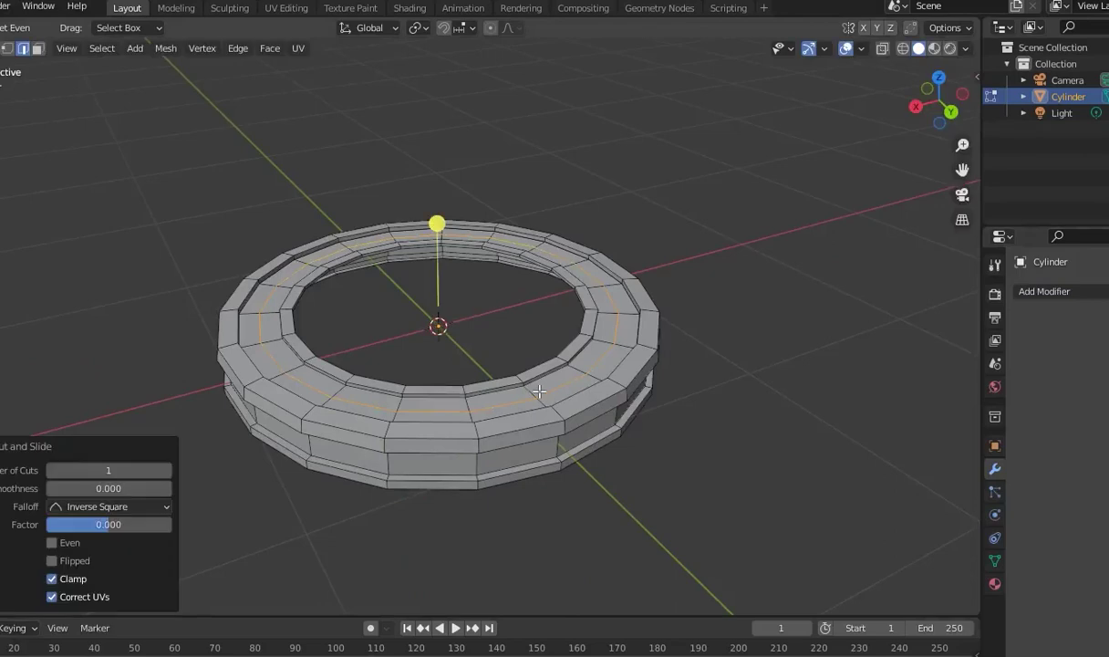
key("shift+space")
key("g")
left_click_drag(438, 240, 434, 242)
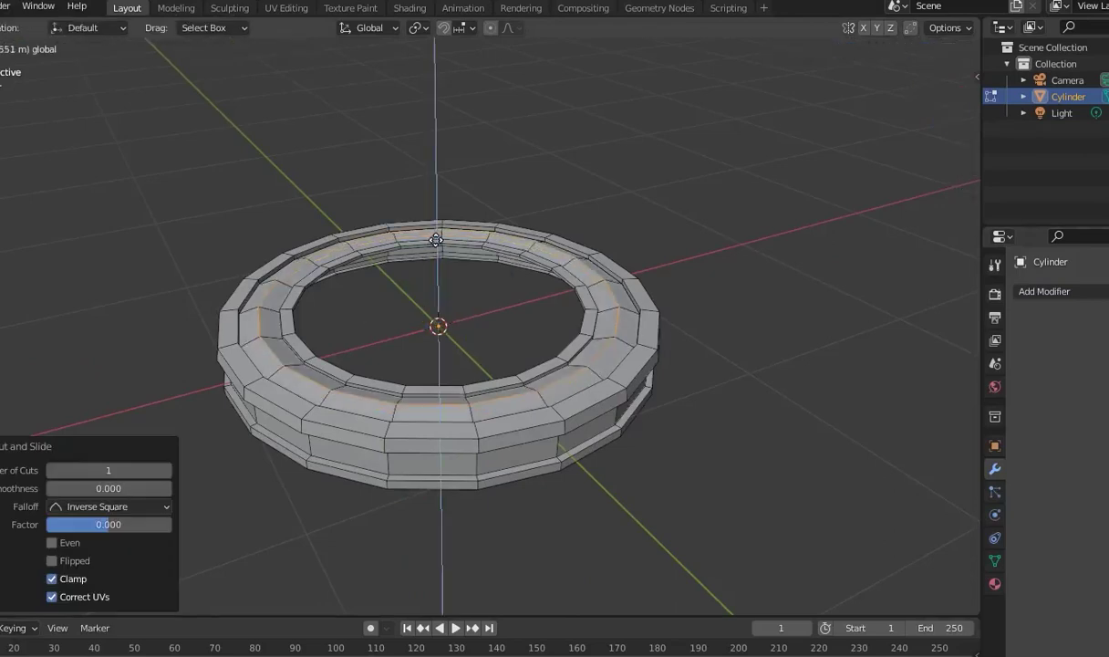
Add a Catmull-Clark Subdivision Surface modifier, shade the ring smooth, and switch to the side view
left_click(1044, 291)
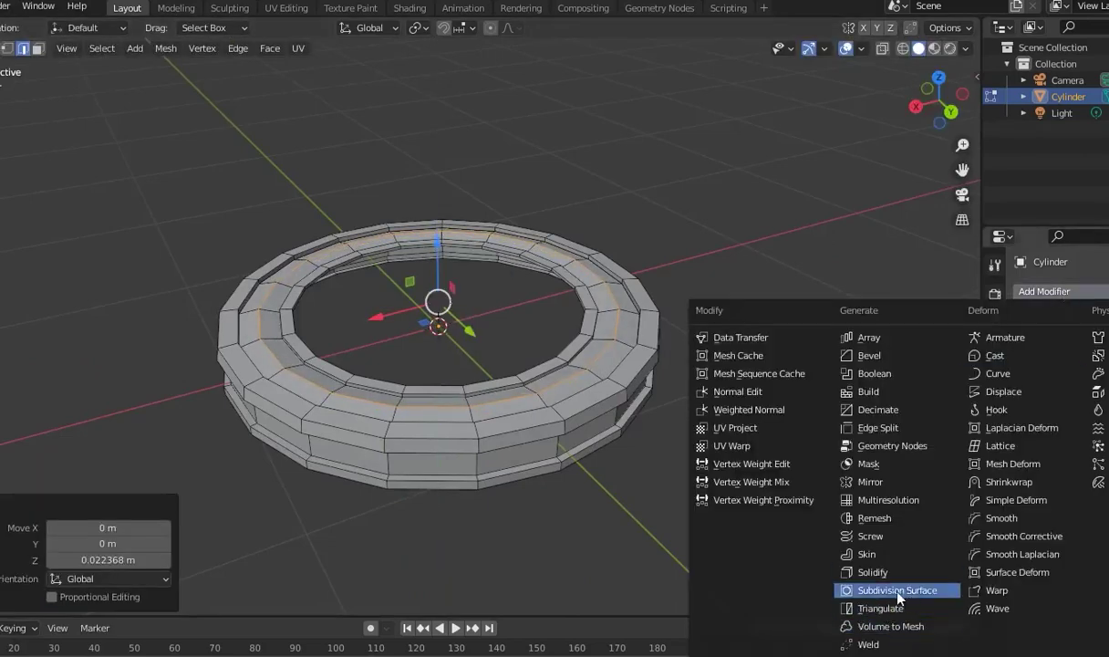
left_click(852, 591)
key("Tab")
mouse_move(809, 414)
middle_mouse_down()
mouse_move(847, 389)
mouse_move(746, 464)
mouse_move(693, 358)
mouse_move(520, 378)
middle_mouse_up()
right_click(520, 379)
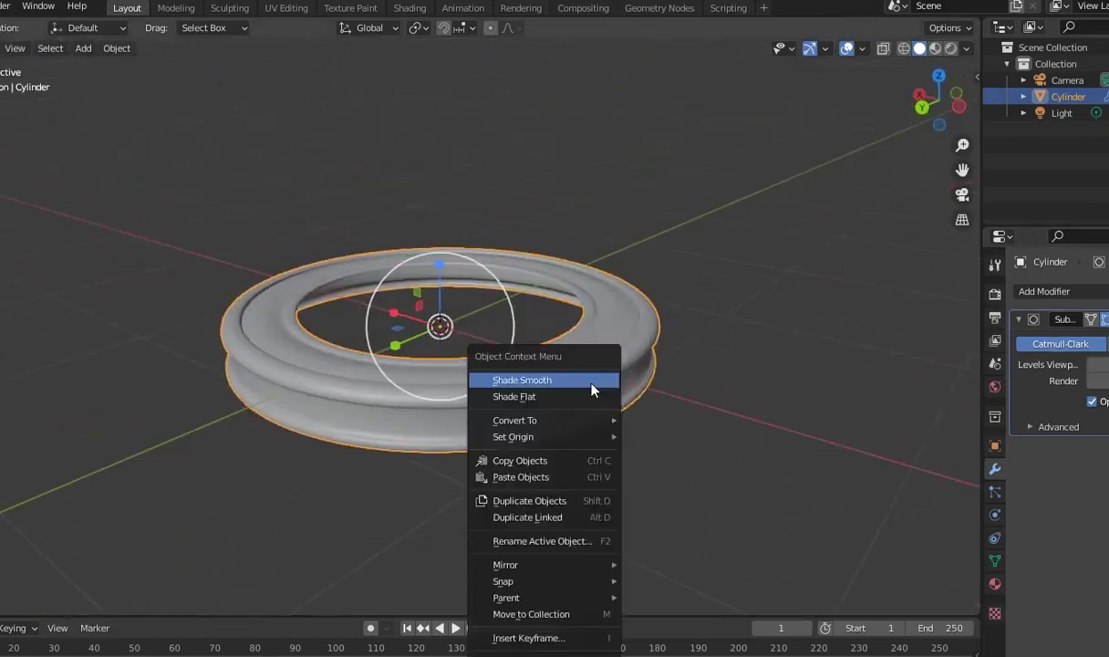
left_click(519, 379)
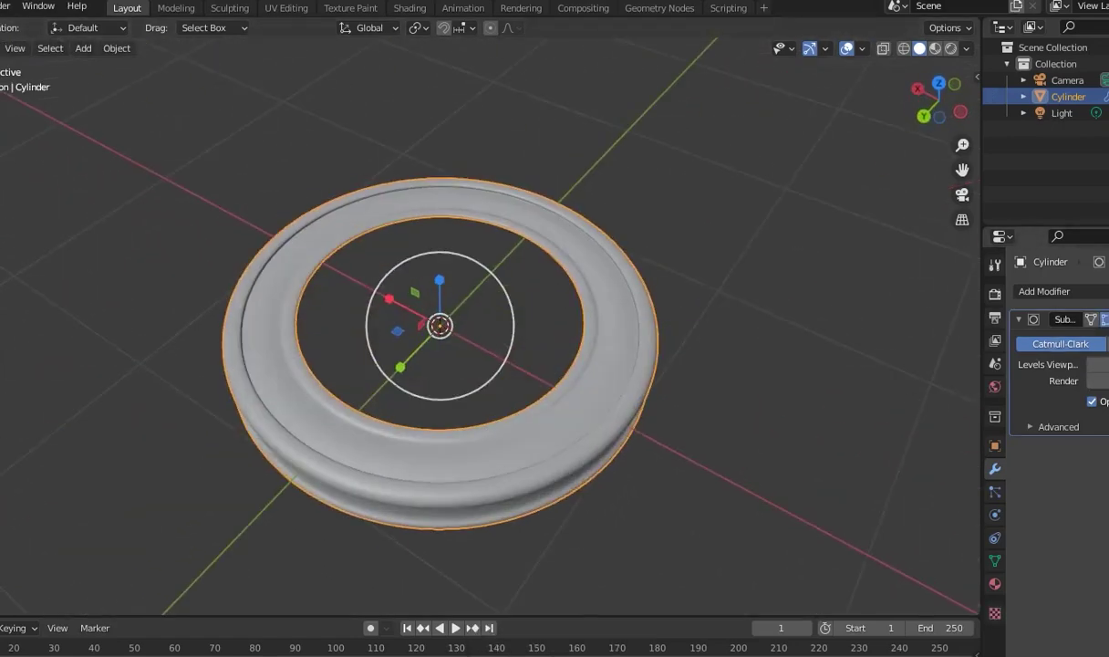
key("Tab")
key("Tab")
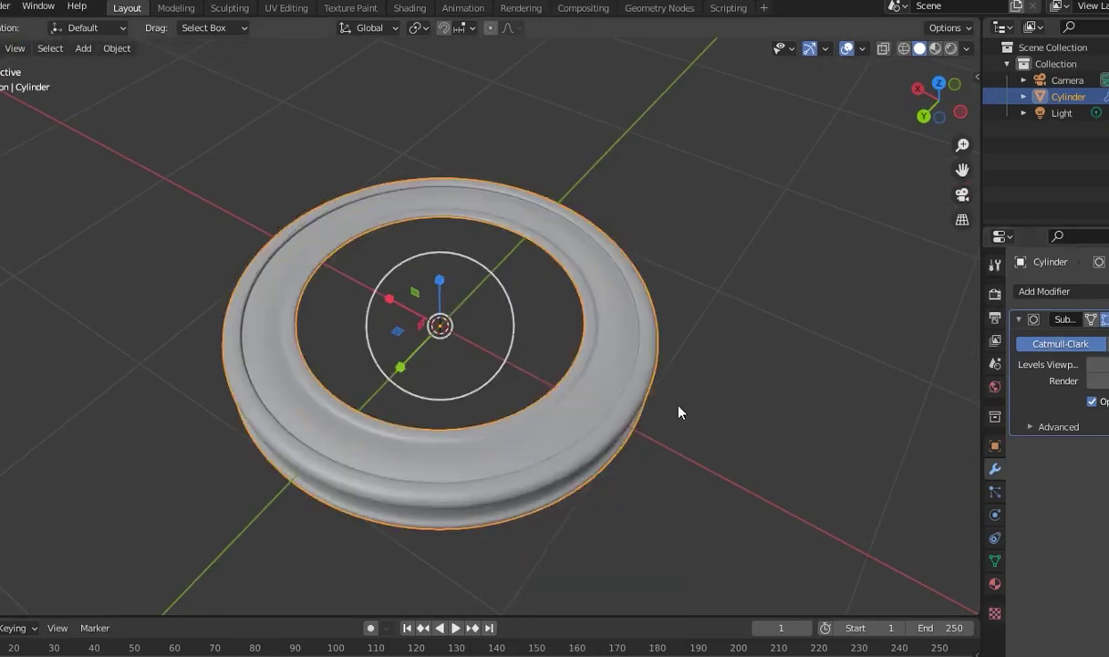
key("Tab")
key("KP_3")
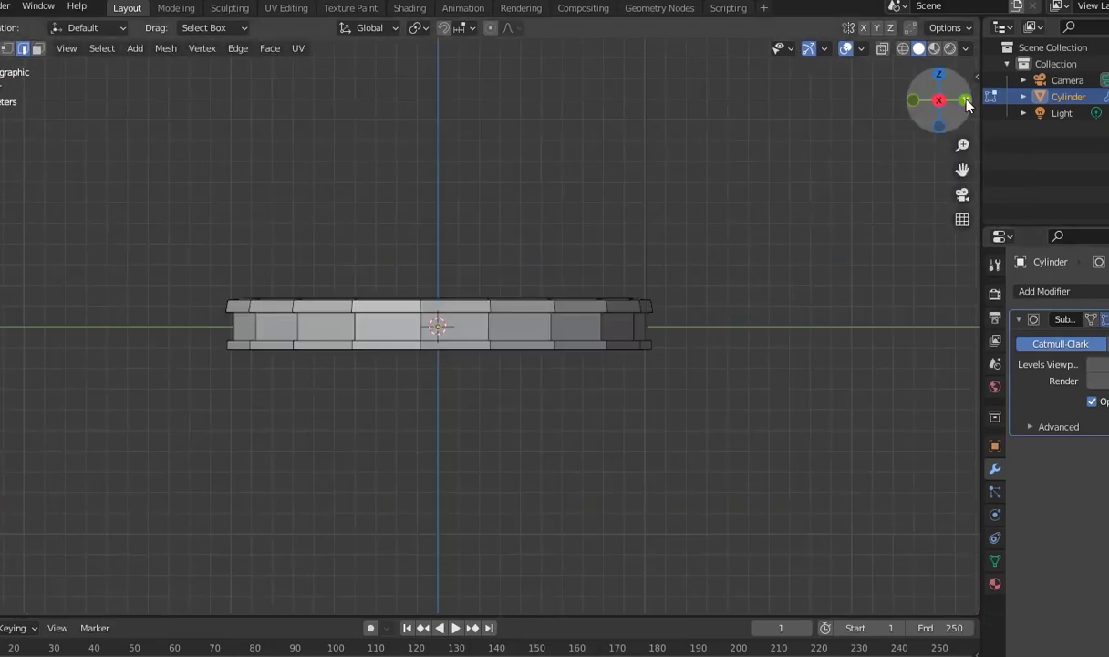
Return to Object Mode with the wheel deselected and add a new cylinder mesh
key("Tab")
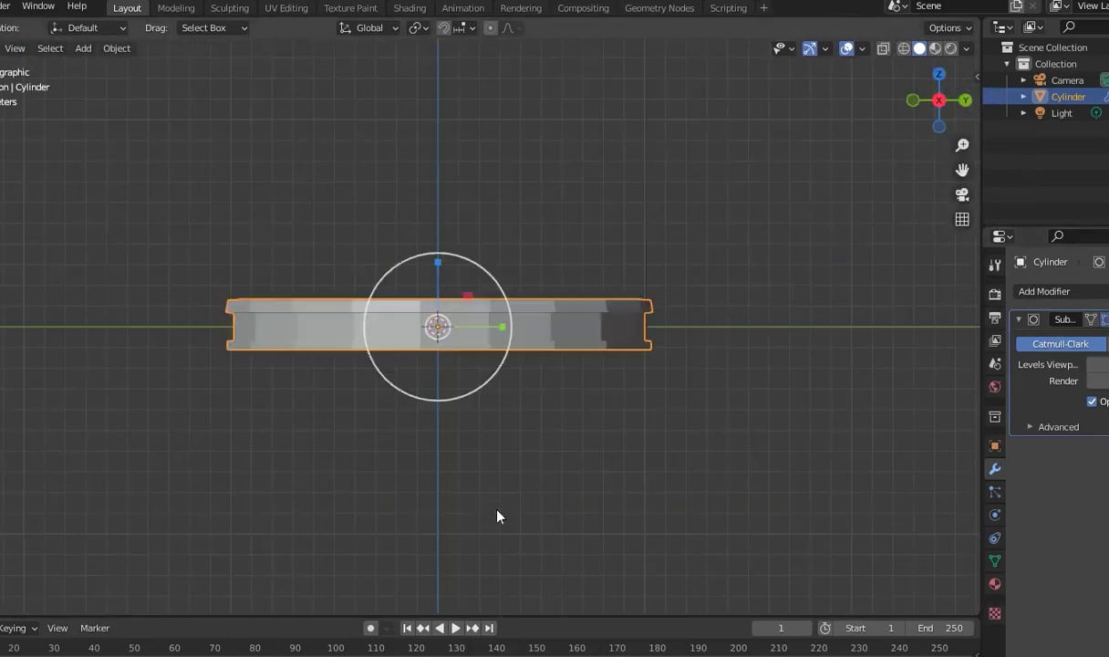
key("ctrl+a")
left_click(303, 452)
key("shift+a")
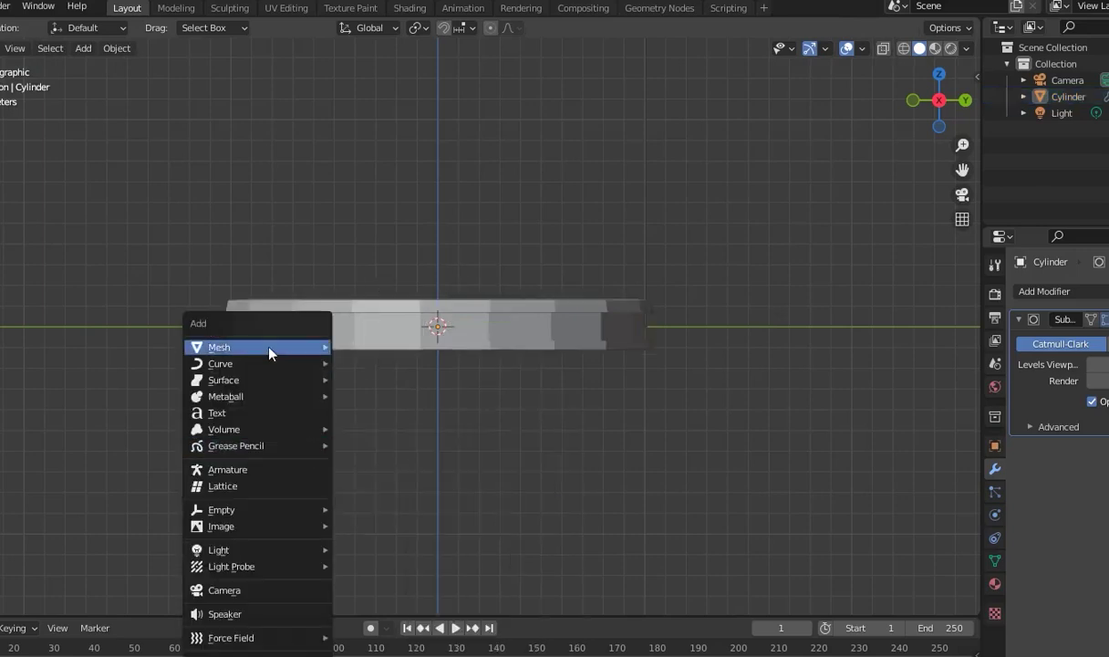
mouse_move(258, 347)
left_click(385, 433)
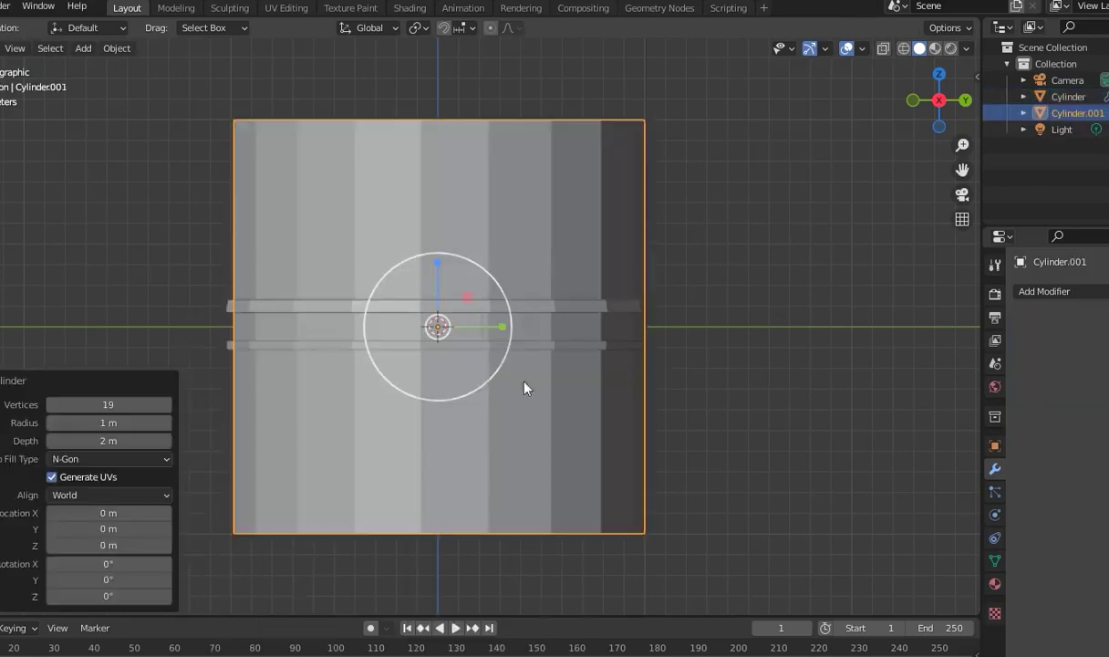
Shrink the new cylinder to about 0.315 scale and stretch it taller along Z
key("s")
left_click(422, 349)
key("s")
left_click(438, 367)
key("s")
left_click(440, 328)
key("s")
key("z")
left_click(467, 199)
Rotate the cylinder 90° around Y and move it -1.2685 m along X onto the rim
middle_click_drag(467, 198, 696, 325)
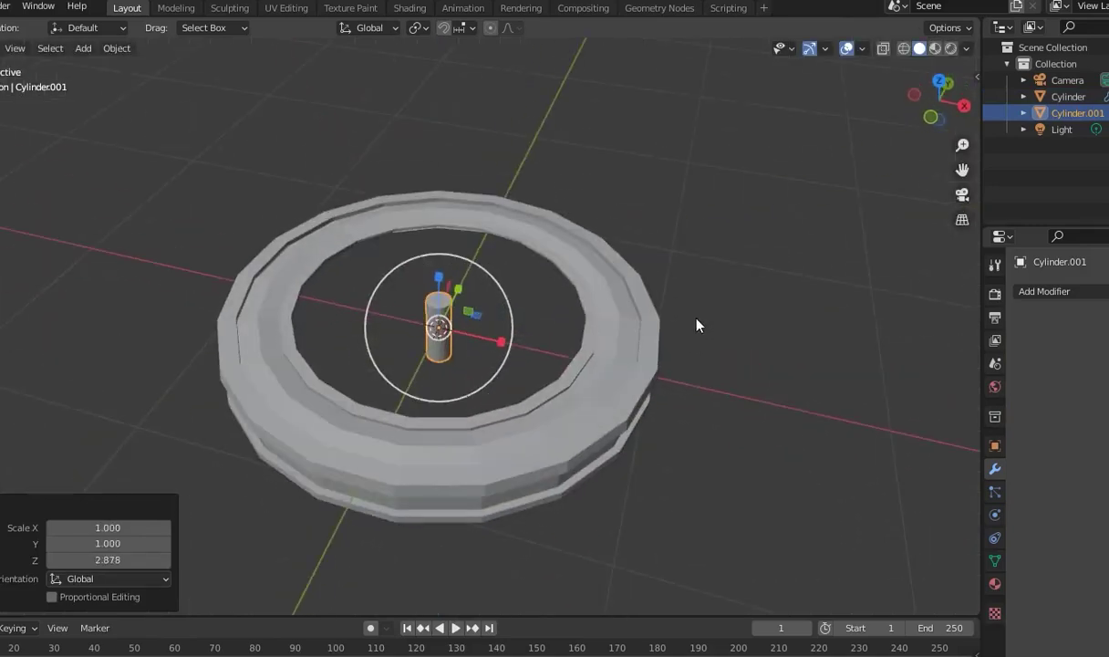
key("r")
key("y")
key("9")
key("0")
key("Return")
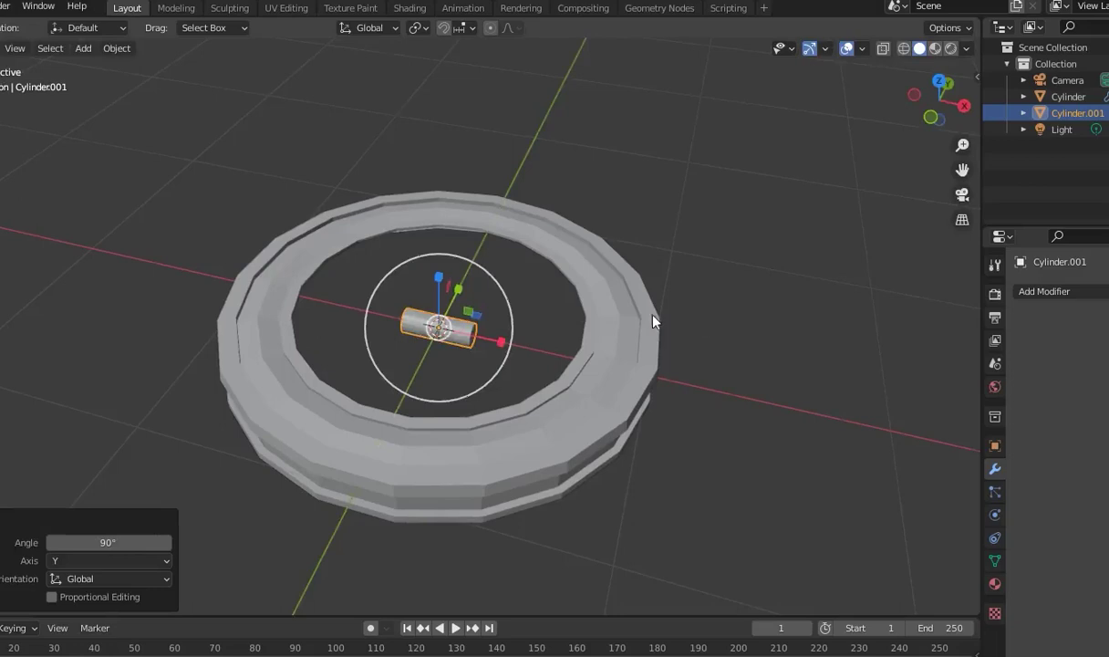
middle_click_drag(697, 321, 548, 360)
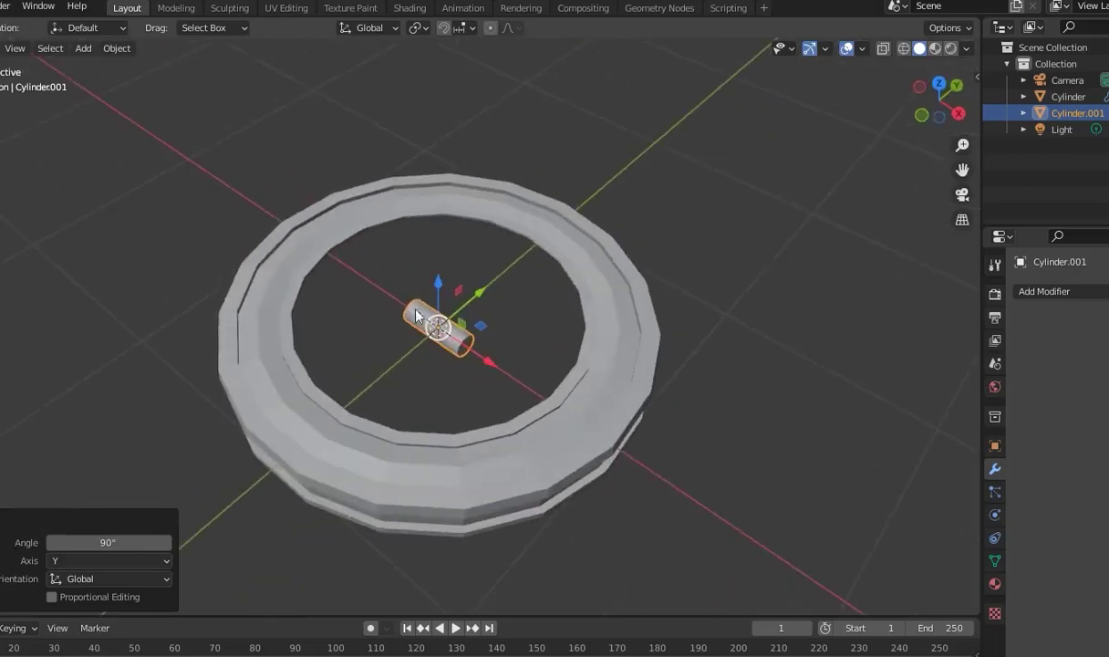
key("g")
left_click(297, 247)
mouse_move(297, 247)
middle_mouse_down()
mouse_move(537, 240)
mouse_move(626, 205)
mouse_move(301, 387)
mouse_move(396, 292)
mouse_move(627, 322)
mouse_move(609, 328)
middle_mouse_up()
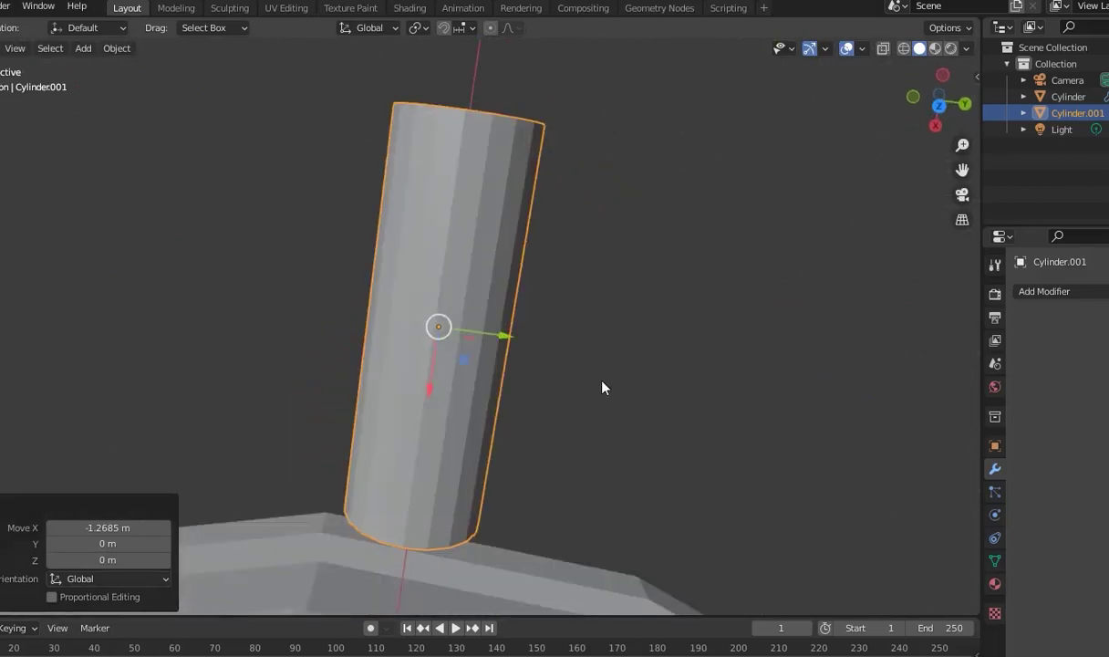
In Edit Mode, widen the cylinder's top edge loop to 1.499 scale
key("Tab")
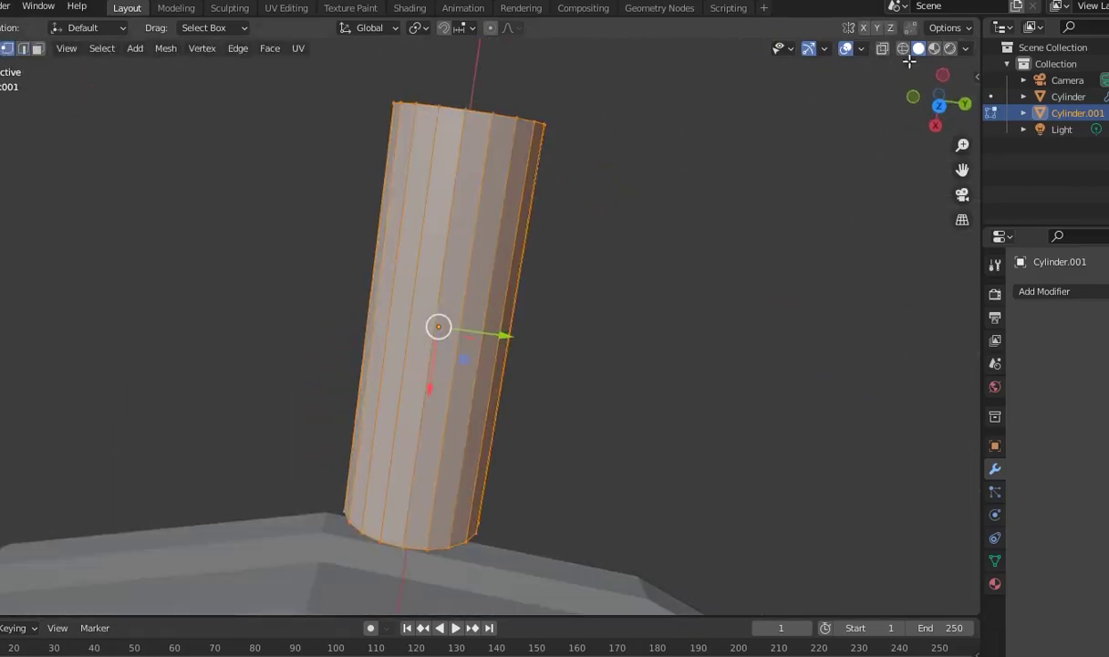
key("a")
left_click(515, 116, "alt")
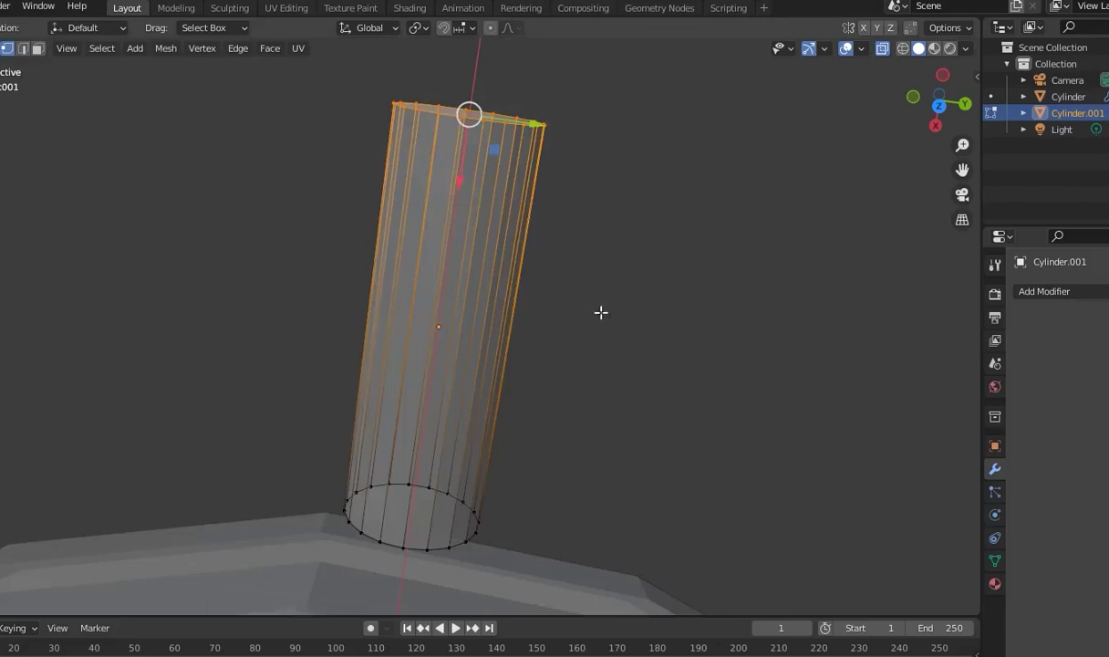
key("s")
left_click(689, 336)
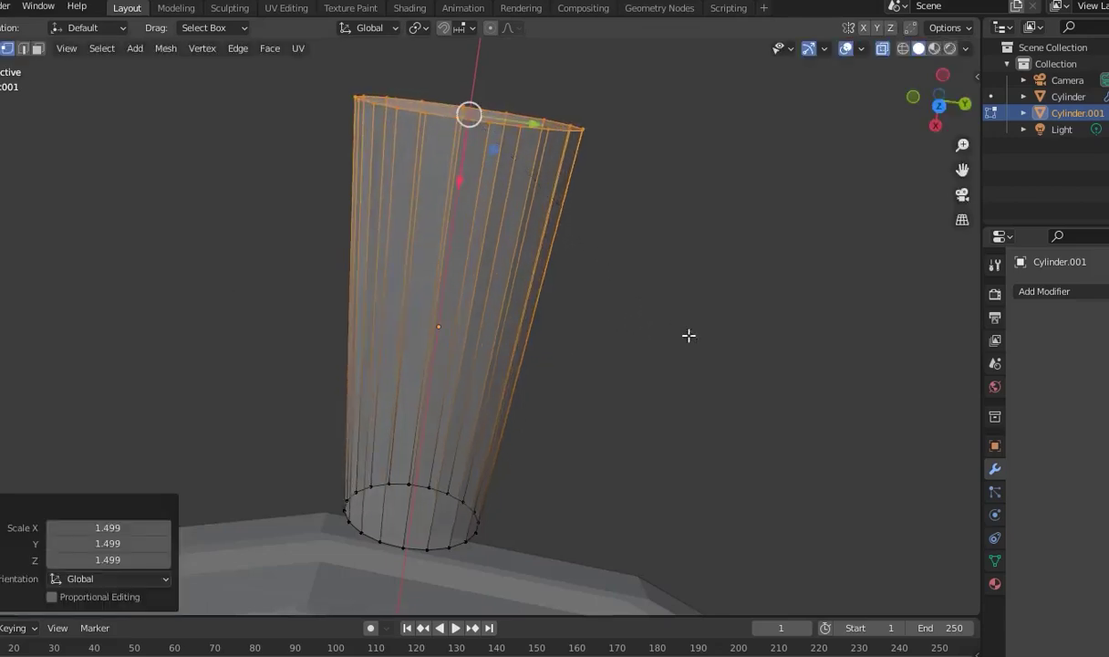
Add four evenly spaced loop cuts and widen the lower edge loop to 1.370
key("ctrl+r")
scroll(515, 269, "up", 3)
left_click(510, 274)
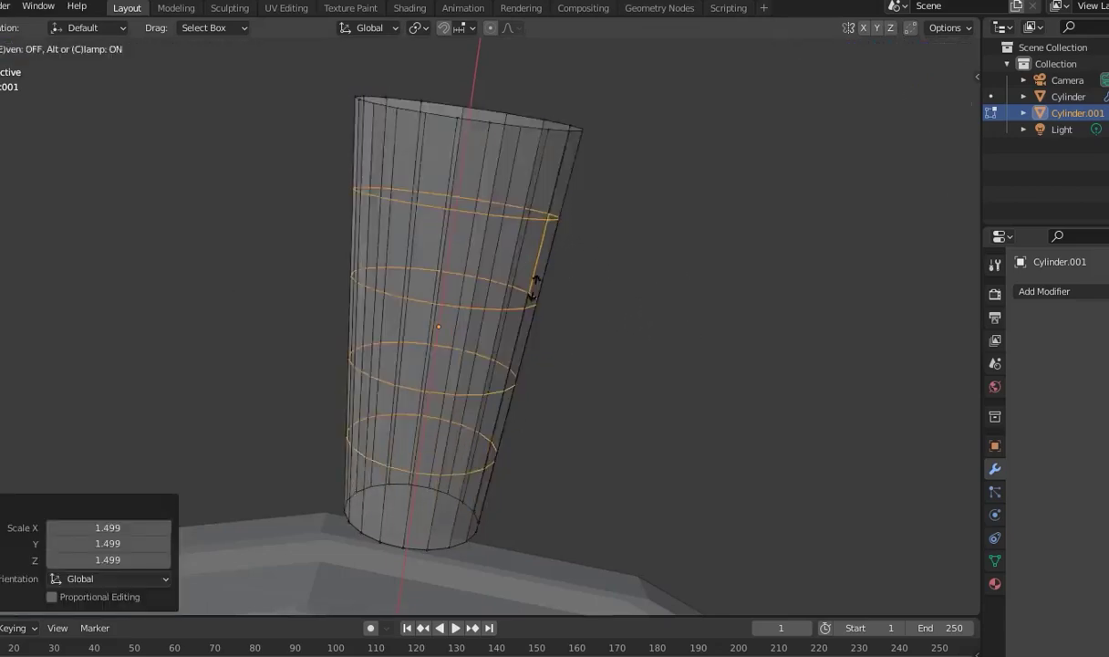
right_click(621, 306)
middle_click_drag(634, 340, 664, 314)
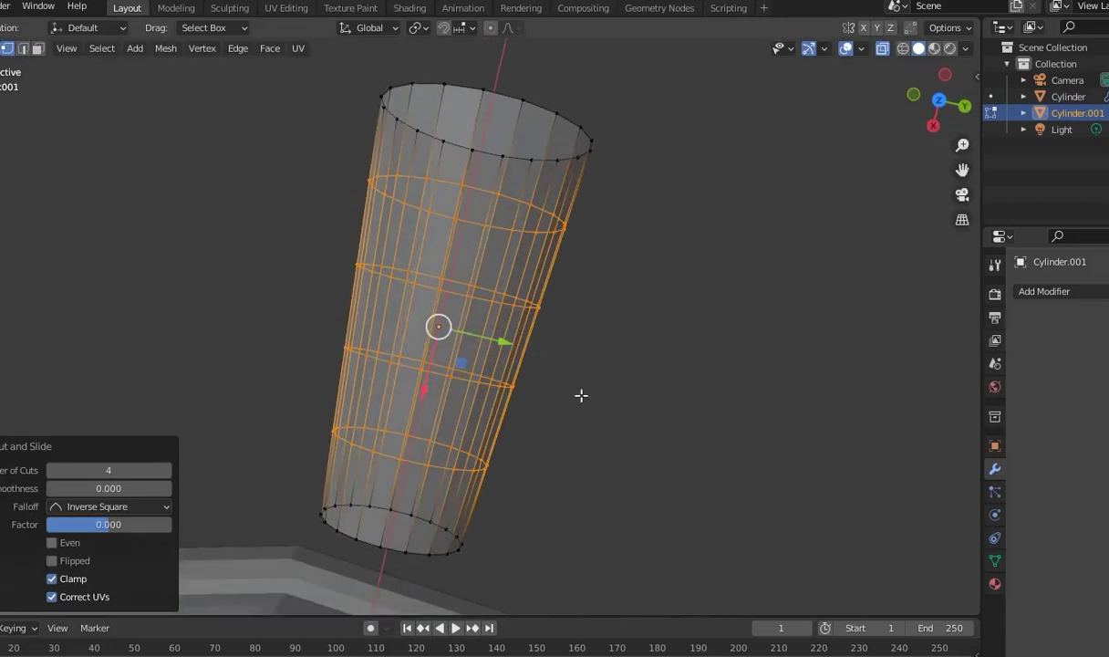
left_click_drag(525, 492, 302, 385)
key("s")
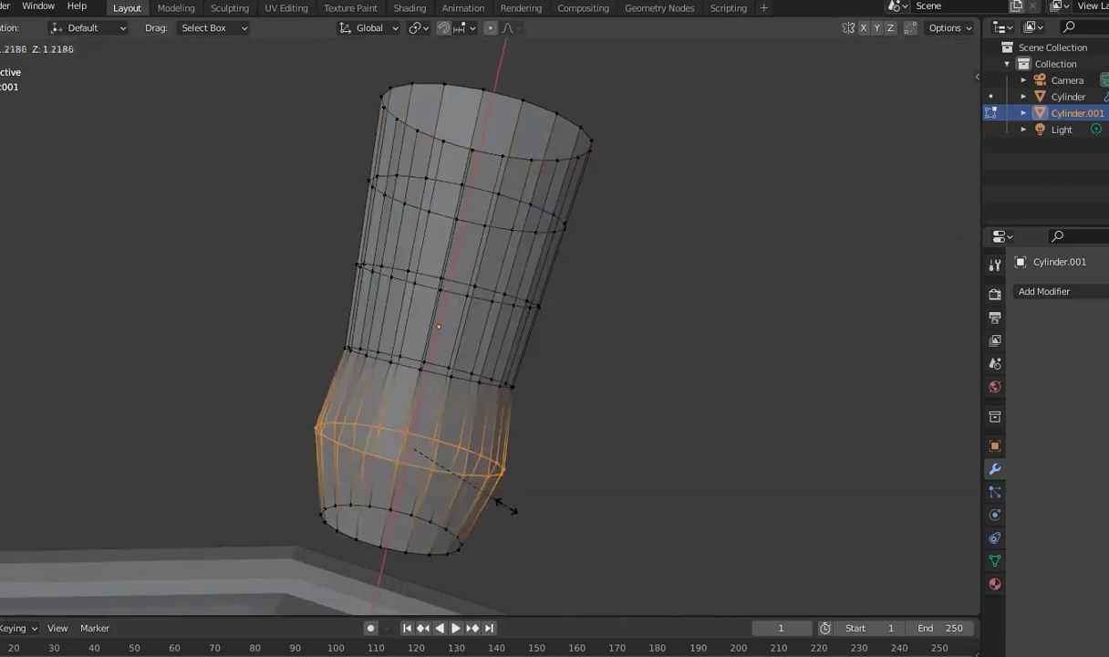
left_click(517, 513)
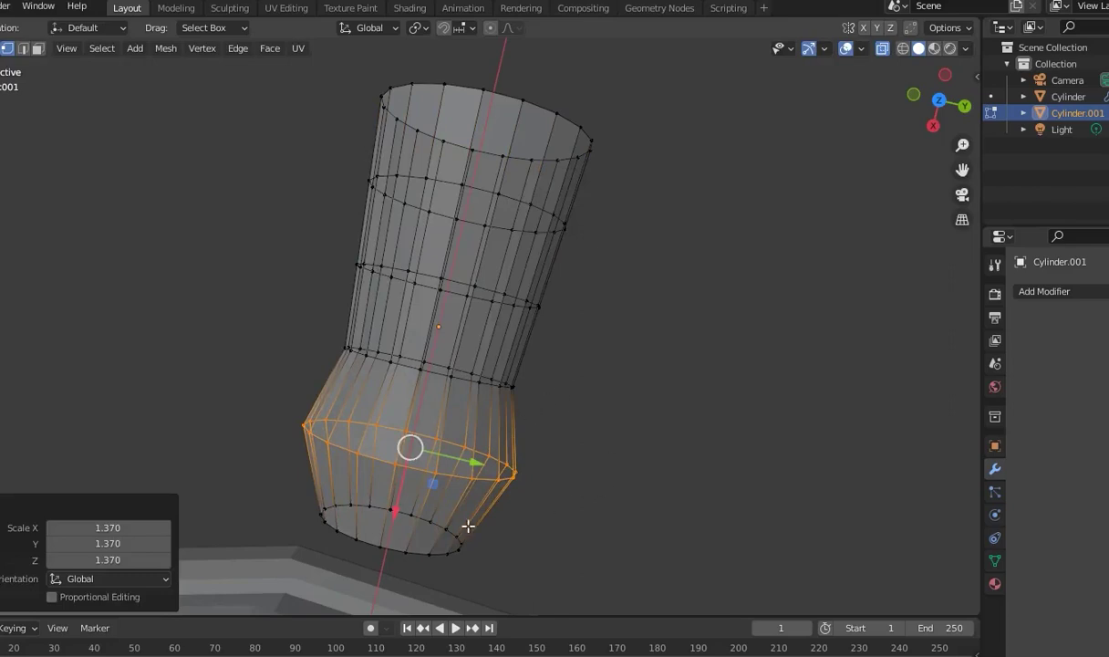
Narrow the bottom edge loop to 0.786 and taper the top loop to 0.554
left_click_drag(495, 581, 293, 482)
mouse_move(521, 576)
middle_mouse_down()
mouse_move(612, 527)
mouse_move(592, 559)
mouse_move(636, 577)
middle_mouse_up()
key("s")
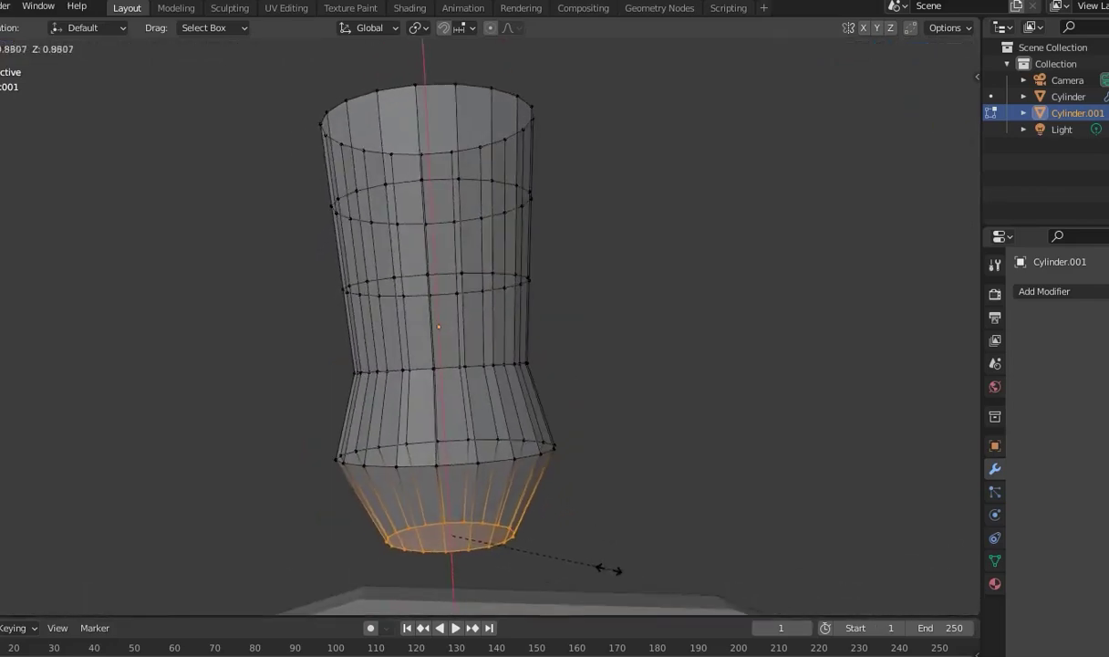
left_click(593, 566)
mouse_move(537, 192)
middle_mouse_down()
mouse_move(594, 354)
mouse_move(593, 321)
mouse_move(573, 320)
middle_mouse_up()
left_click(545, 112, "alt")
key("s")
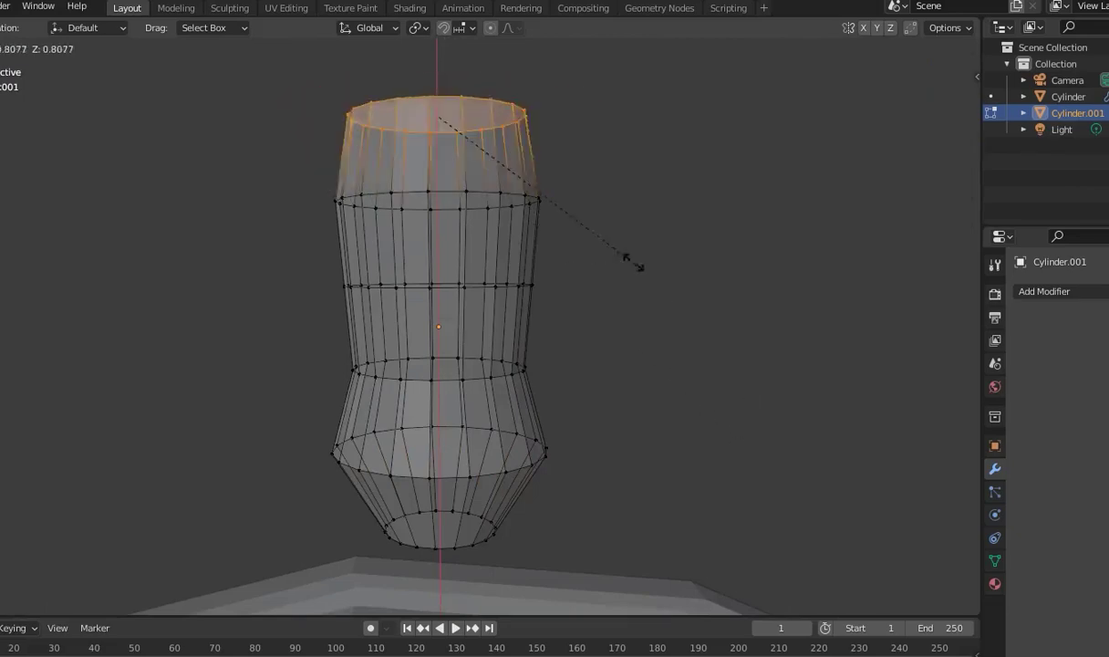
left_click(576, 214)
Add an edge loop near the base, bulge it to 1.203, and turn off X-ray
mouse_move(576, 214)
middle_mouse_down()
mouse_move(535, 285)
mouse_move(693, 228)
mouse_move(584, 416)
middle_mouse_up()
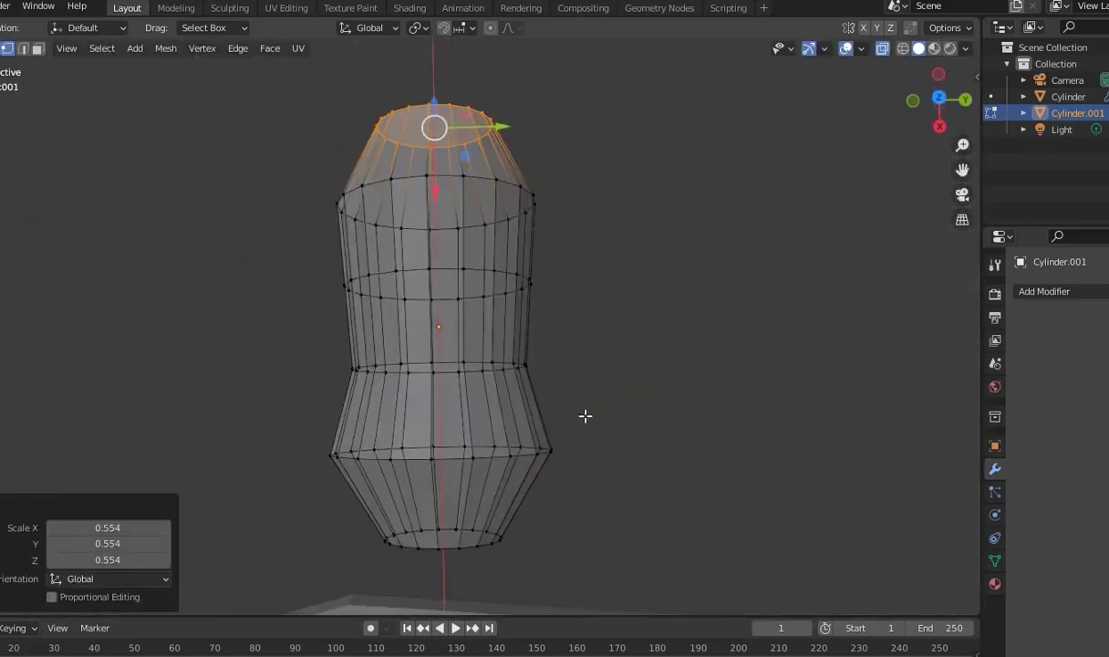
left_click(523, 499)
key("s")
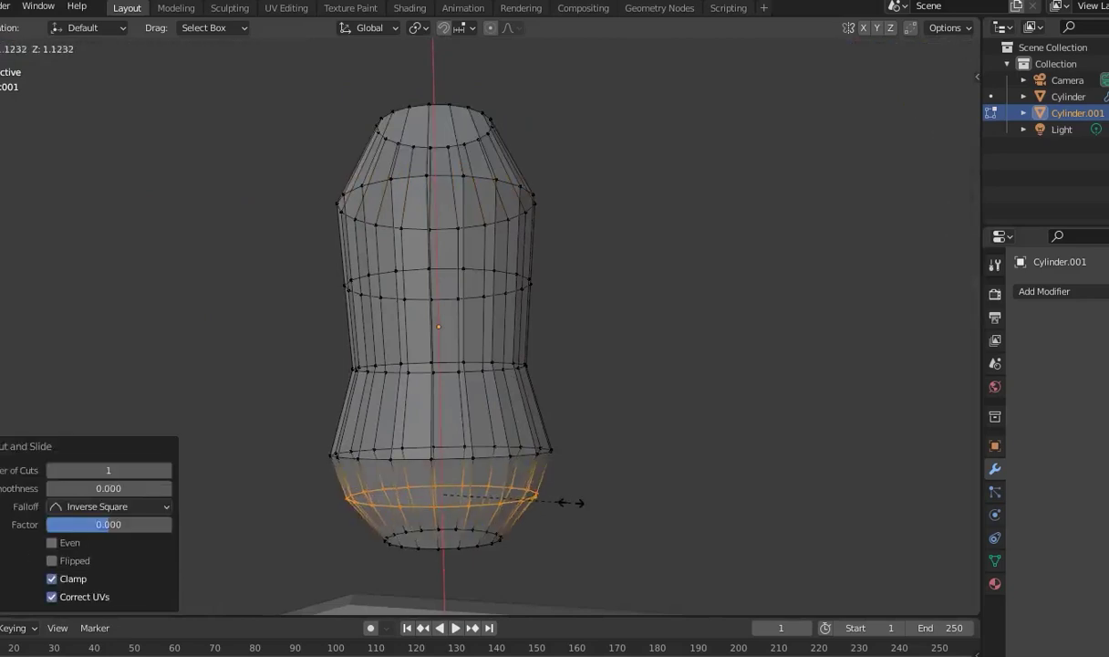
left_click(552, 483)
mouse_move(610, 501)
middle_mouse_down()
mouse_move(654, 396)
mouse_move(490, 565)
middle_mouse_up()
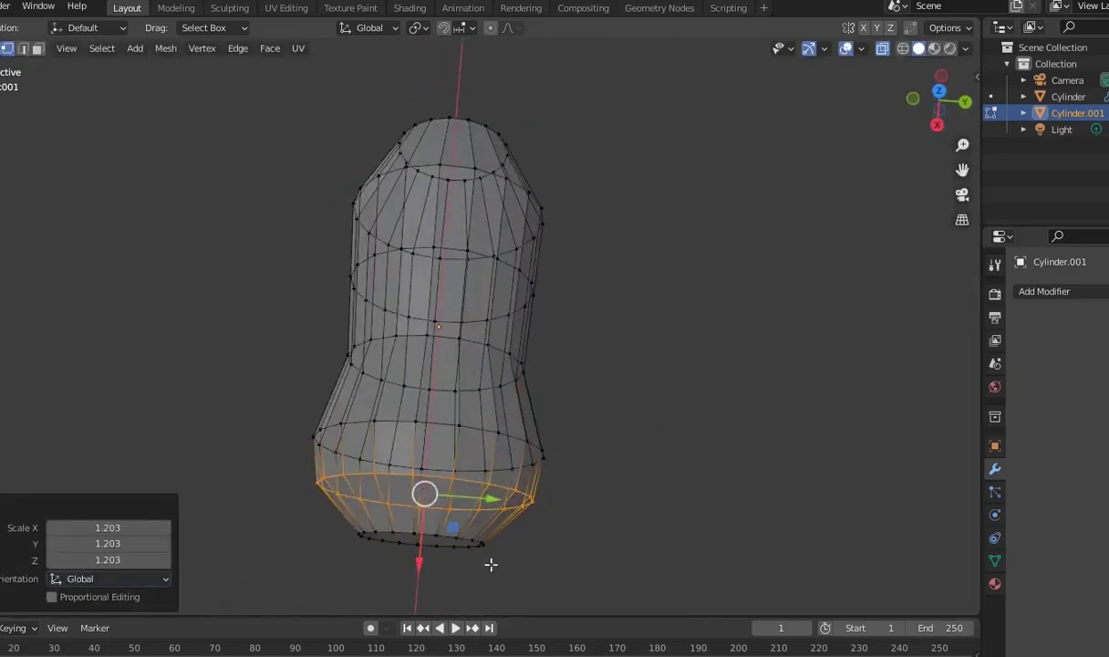
mouse_move(477, 492)
middle_mouse_down()
mouse_move(577, 349)
mouse_move(566, 317)
mouse_move(572, 300)
mouse_move(571, 325)
mouse_move(602, 218)
mouse_move(819, 99)
middle_mouse_up()
key("alt+z")
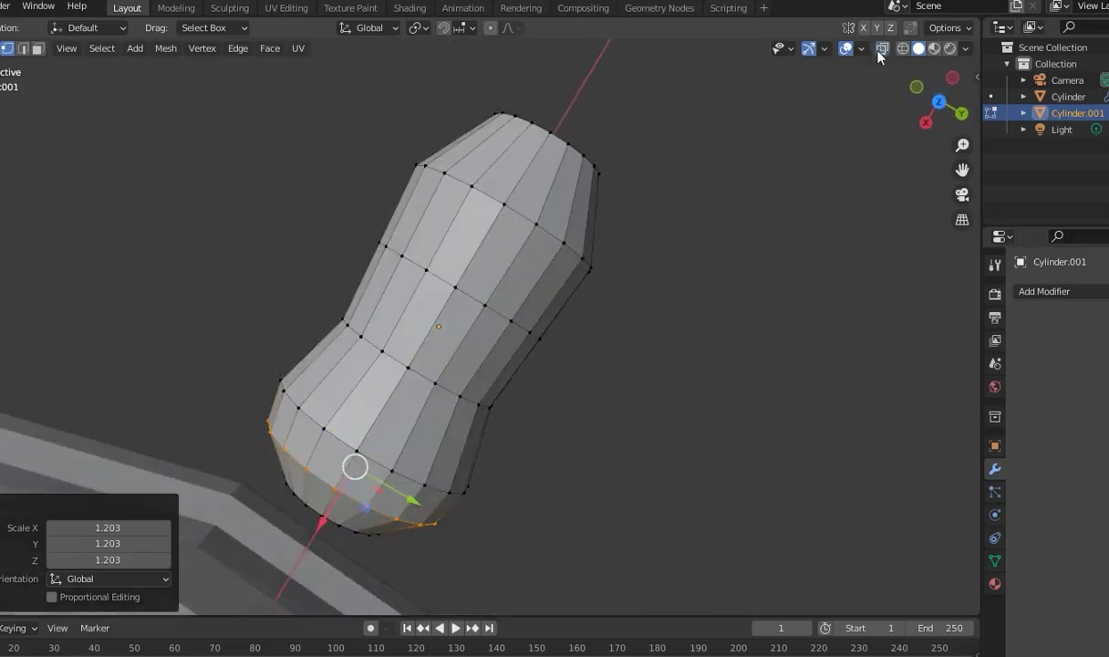
Add a Subdivision Surface modifier to the handle and cut support loops near its top and bottom
left_click(1044, 291)
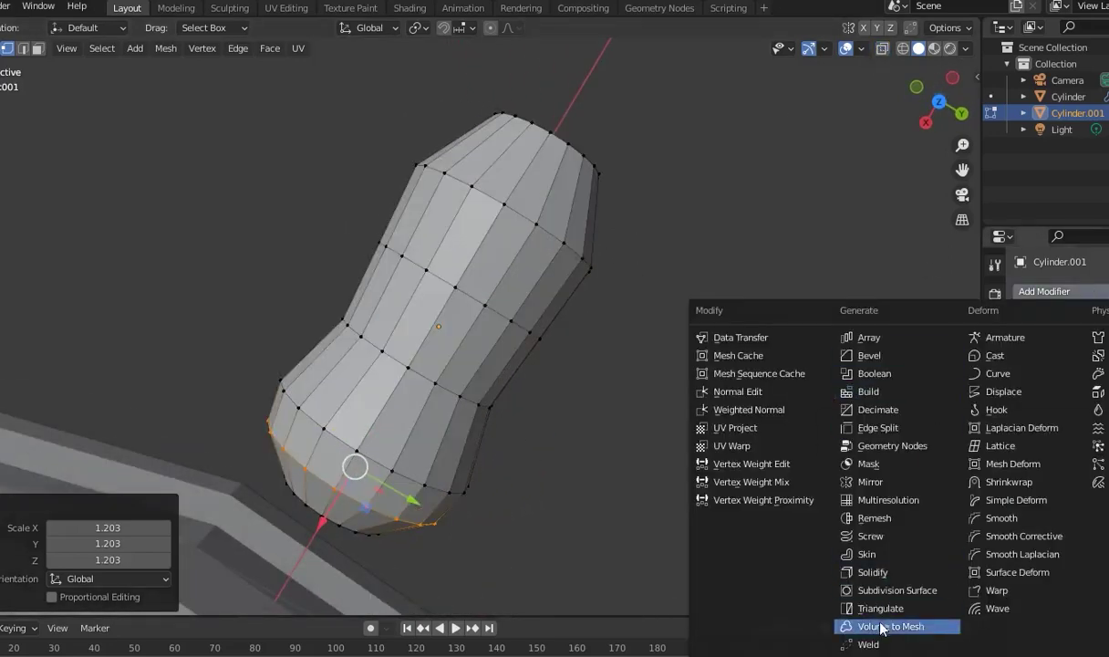
left_click(892, 598)
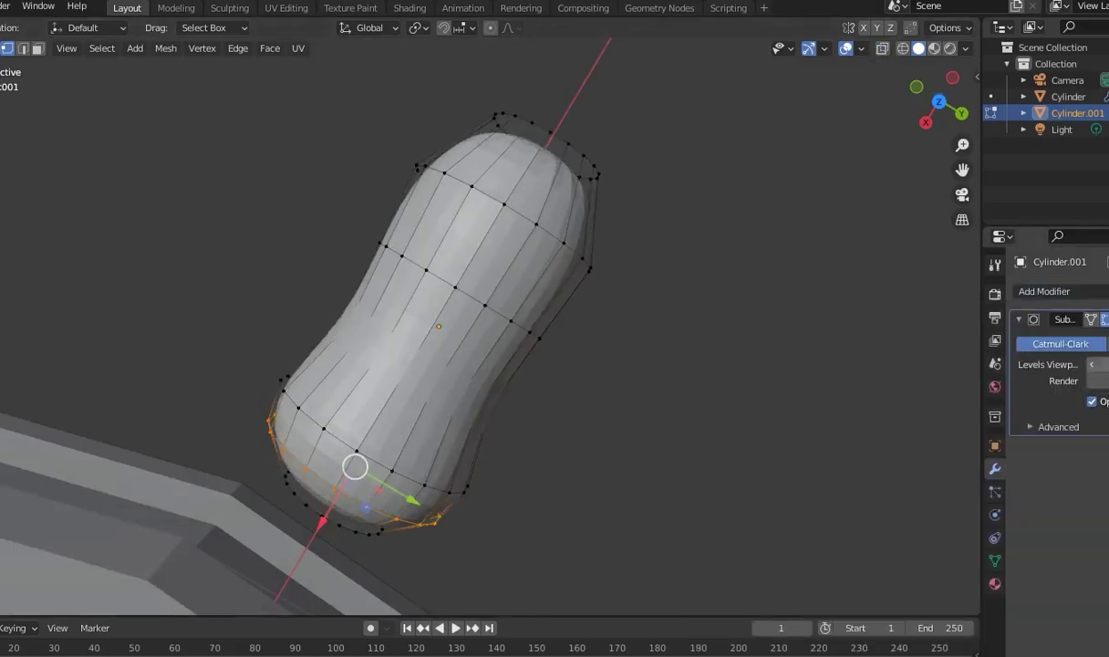
key("ctrl+r")
left_click(557, 209)
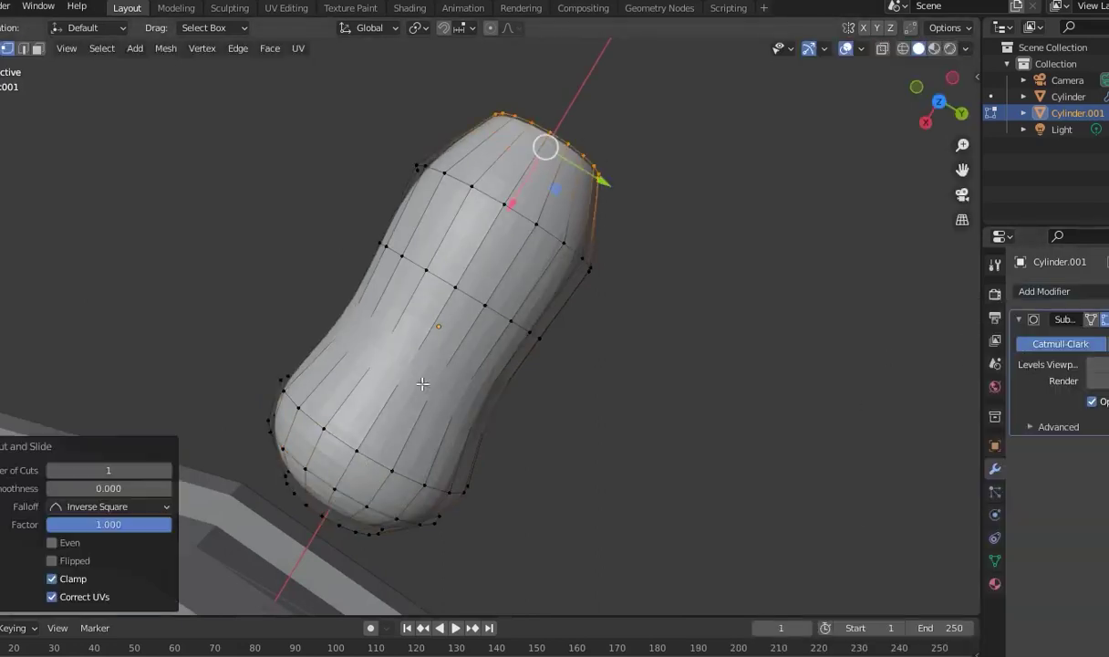
middle_click_drag(372, 508, 290, 482)
key("ctrl+r")
left_click(274, 465)
mouse_move(513, 416)
middle_mouse_down()
mouse_move(618, 481)
mouse_move(728, 339)
mouse_move(656, 305)
middle_mouse_up()
Shade the handle smooth in Object Mode
key("Tab")
right_click(343, 233)
left_click(340, 216)
middle_click_drag(574, 268, 559, 299)
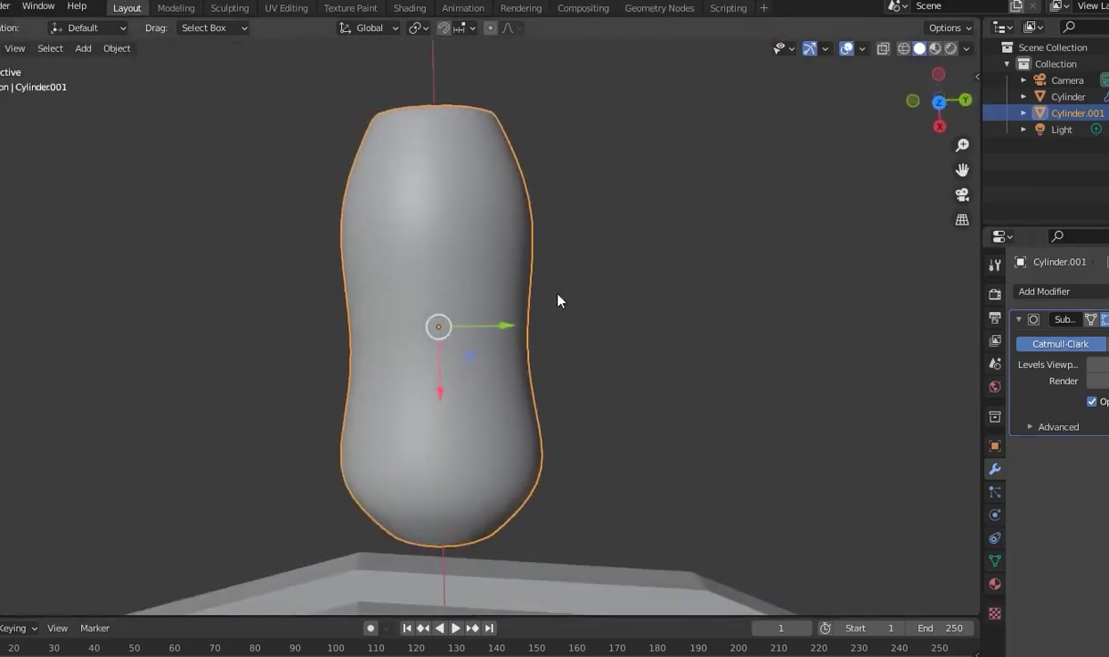
Add support edge loops across the handle's lower body and mid-body
key("Tab")
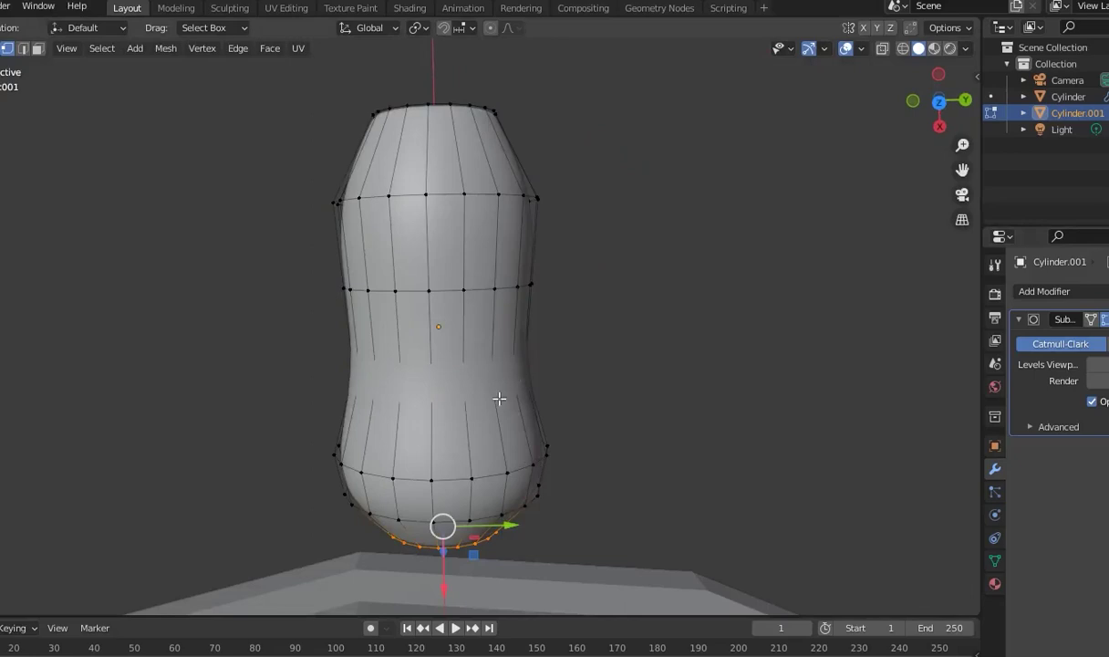
key("ctrl+r")
left_click(499, 402)
left_click(500, 445)
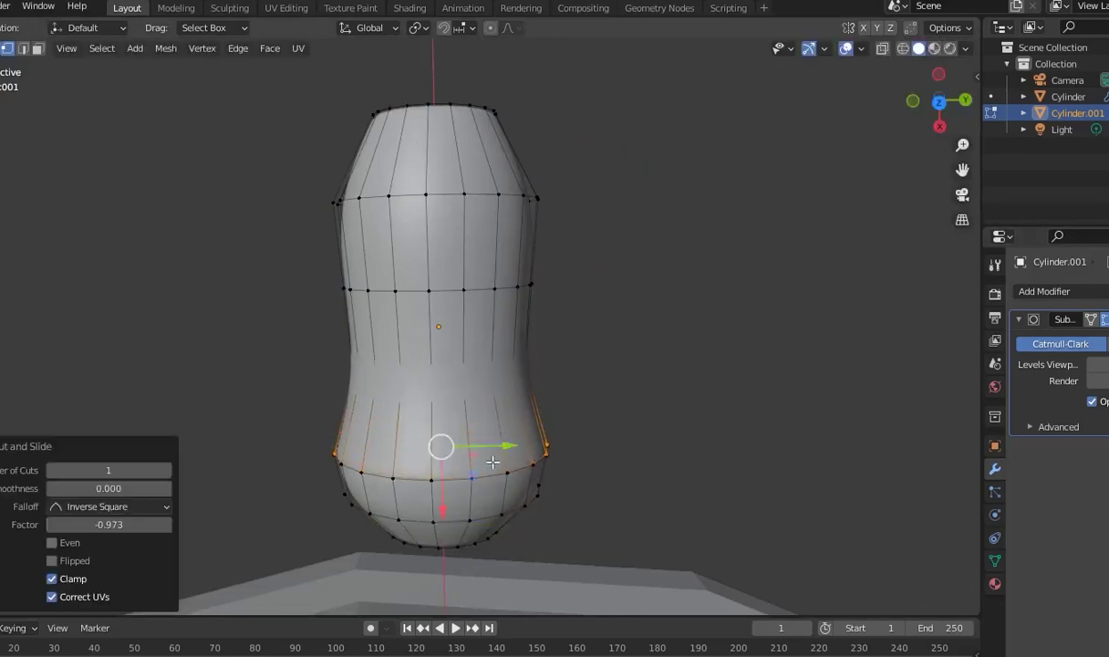
key("ctrl+r")
left_click(519, 326)
left_click(520, 284)
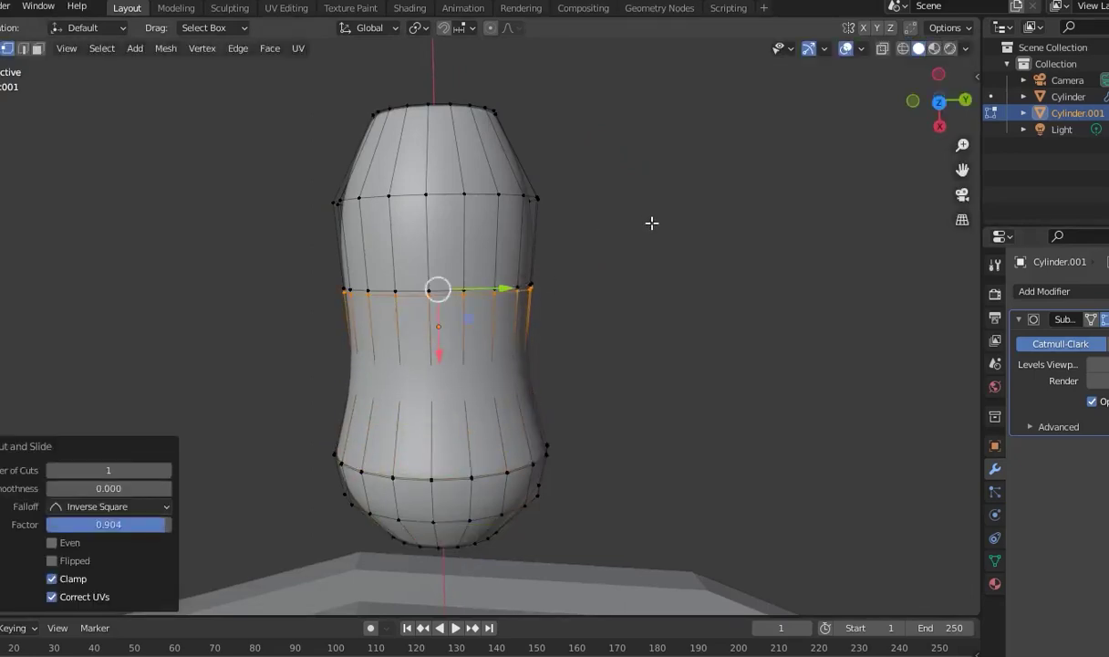
key("Tab")
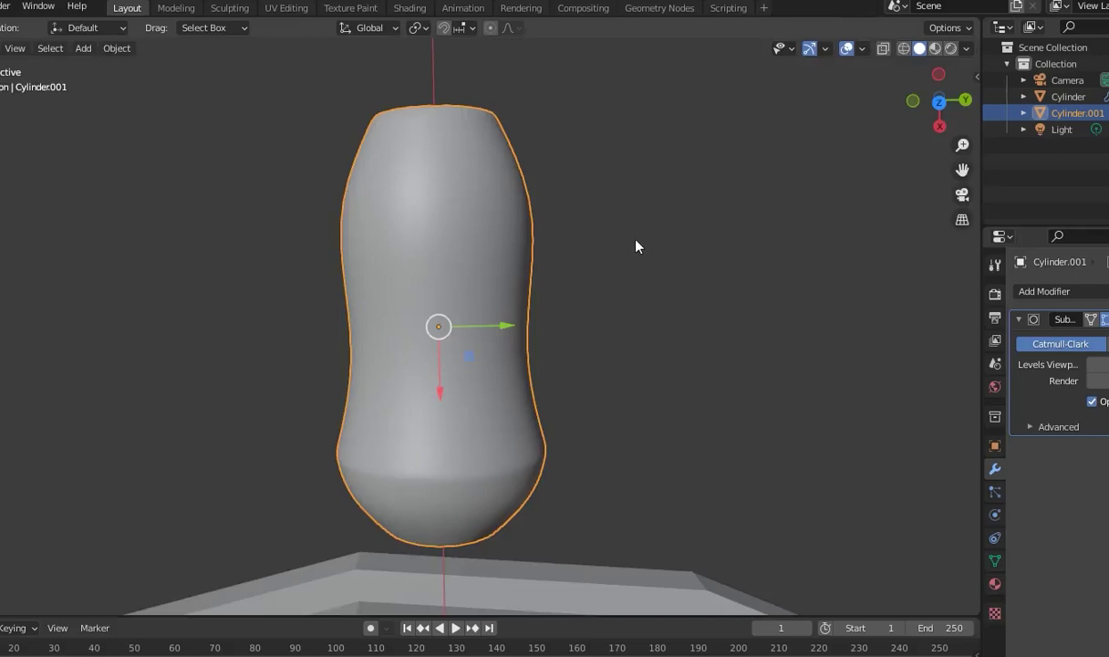
key("Tab")
Add an edge loop near the handle's top, slid to factor 0.746
left_click(476, 156)
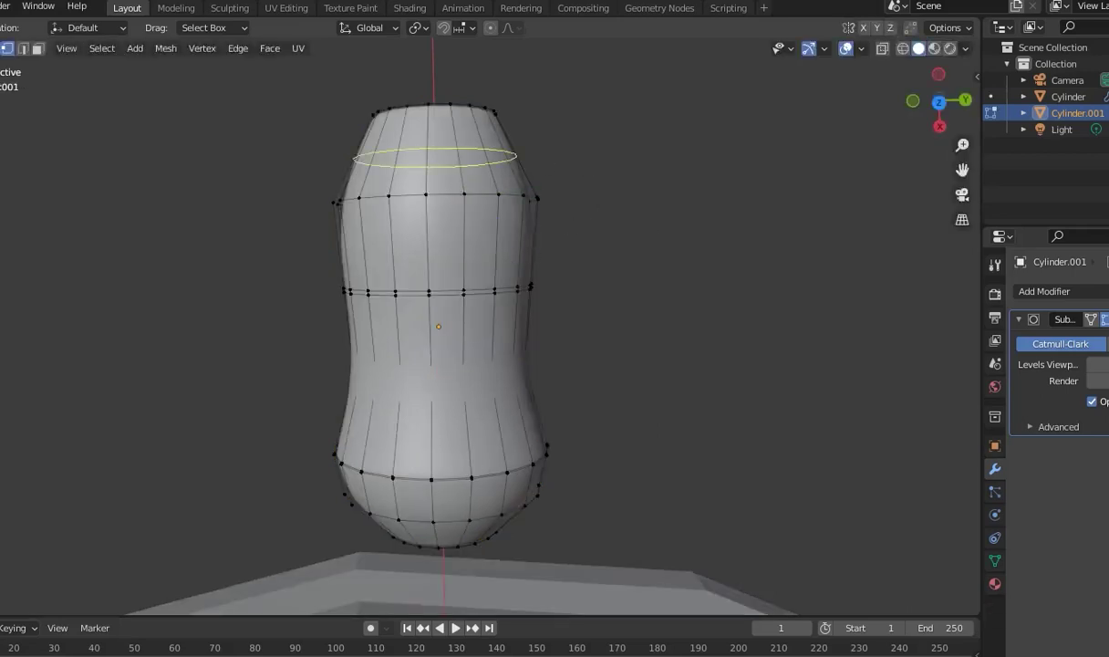
left_click(463, 152)
left_click(468, 236)
key("g")
key("g")
left_click(458, 218)
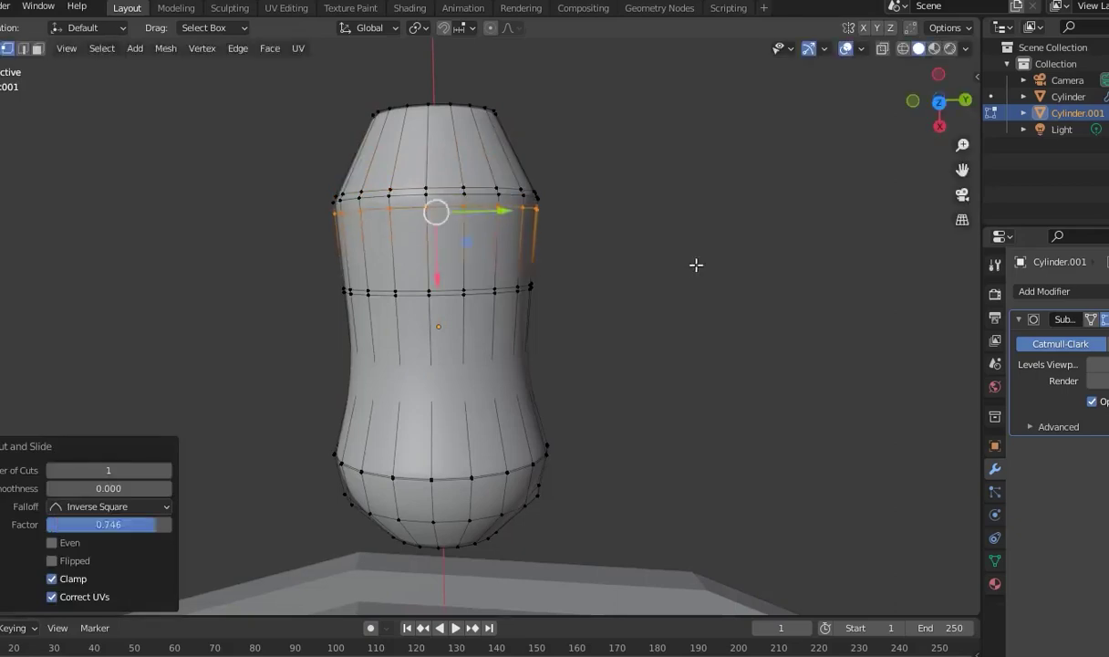
key("Tab")
mouse_move(681, 272)
middle_mouse_down()
mouse_move(674, 263)
mouse_move(740, 284)
mouse_move(714, 316)
mouse_move(770, 295)
mouse_move(619, 349)
mouse_move(649, 292)
mouse_move(586, 301)
mouse_move(602, 301)
middle_mouse_up()
Apply the Subdivision Surface modifier to the handle mesh
scroll(714, 316, "down", 3)
left_click(1106, 319)
left_click(1026, 332)
mouse_move(693, 301)
middle_mouse_down()
mouse_move(714, 300)
mouse_move(696, 344)
mouse_move(712, 351)
middle_mouse_up()
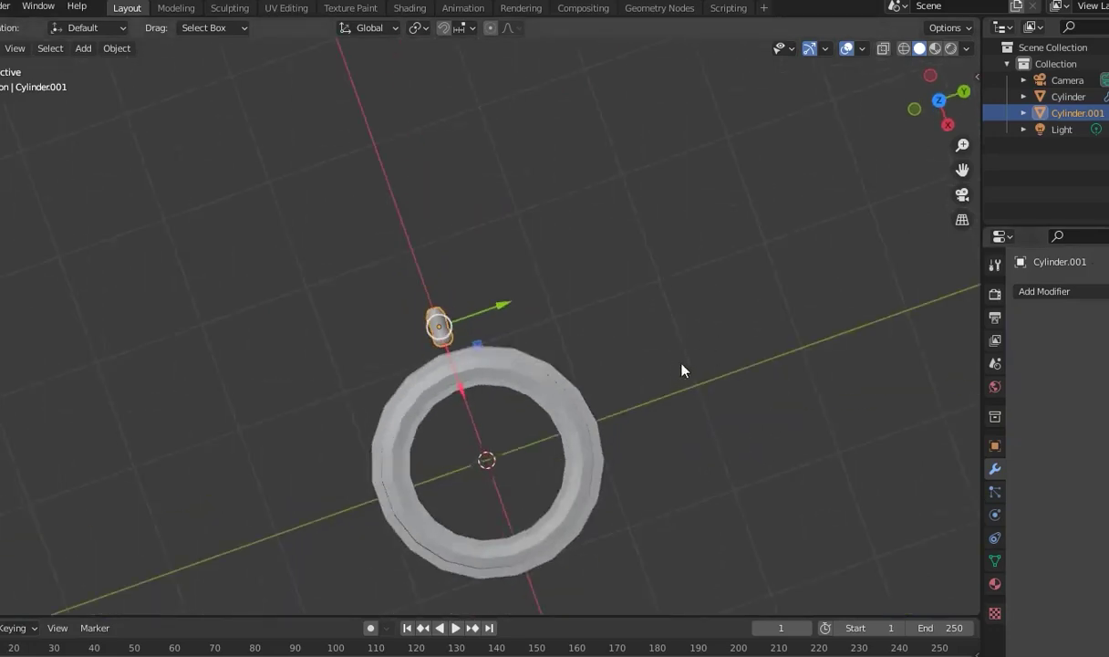
Add a Plain Axes empty at the wheel's centre
key("shift+a")
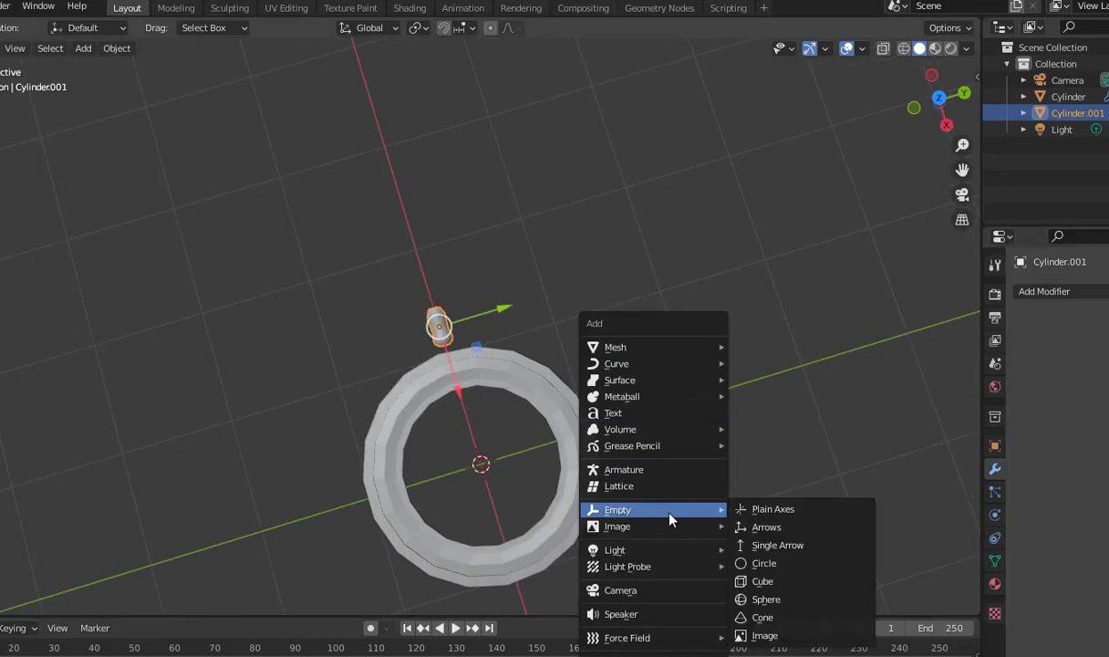
left_click(799, 514)
mouse_move(797, 515)
middle_mouse_down()
mouse_move(748, 347)
mouse_move(639, 238)
middle_mouse_up()
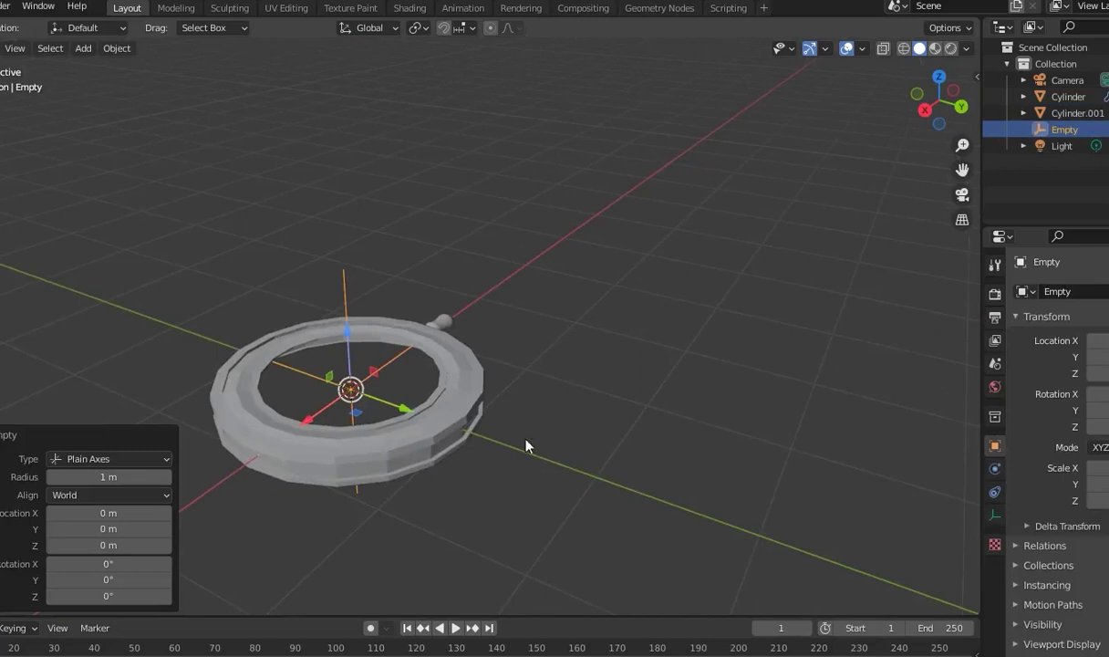
middle_click_drag(503, 451, 569, 545)
Apply all transforms to the handle knob
left_click(438, 321)
middle_click_drag(662, 429, 606, 376)
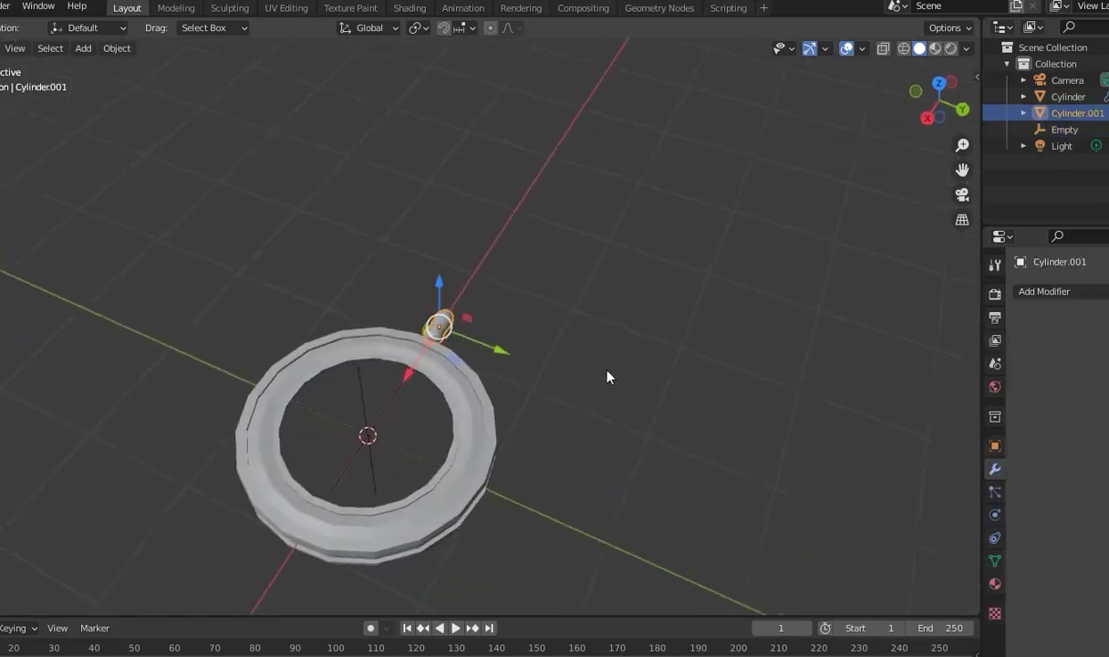
key("ctrl+a")
left_click(604, 371)
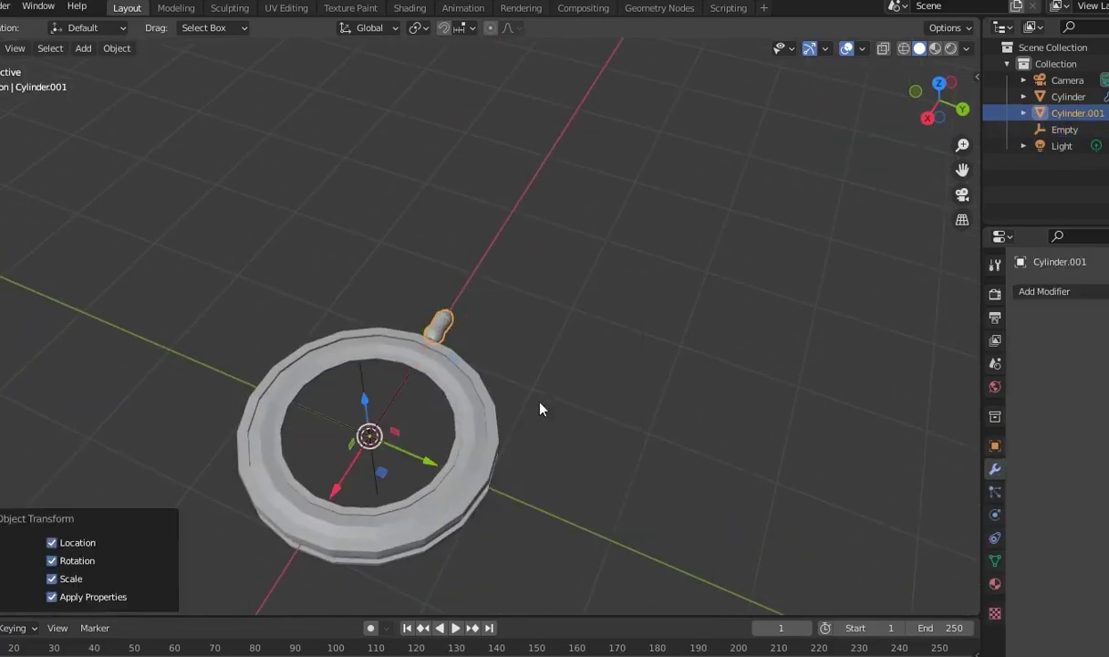
left_click(421, 403)
mouse_move(422, 404)
middle_mouse_down()
mouse_move(454, 378)
mouse_move(305, 280)
middle_mouse_up()
left_click(304, 280)
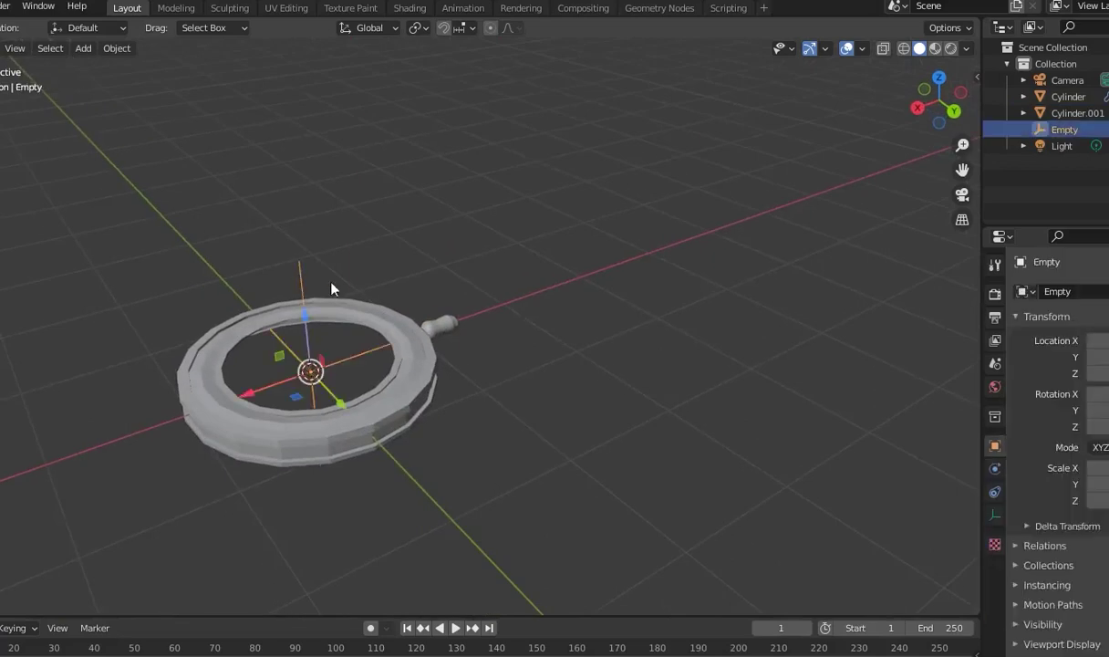
Give the knob an Array modifier with Object Offset set to the Empty
left_click(447, 326)
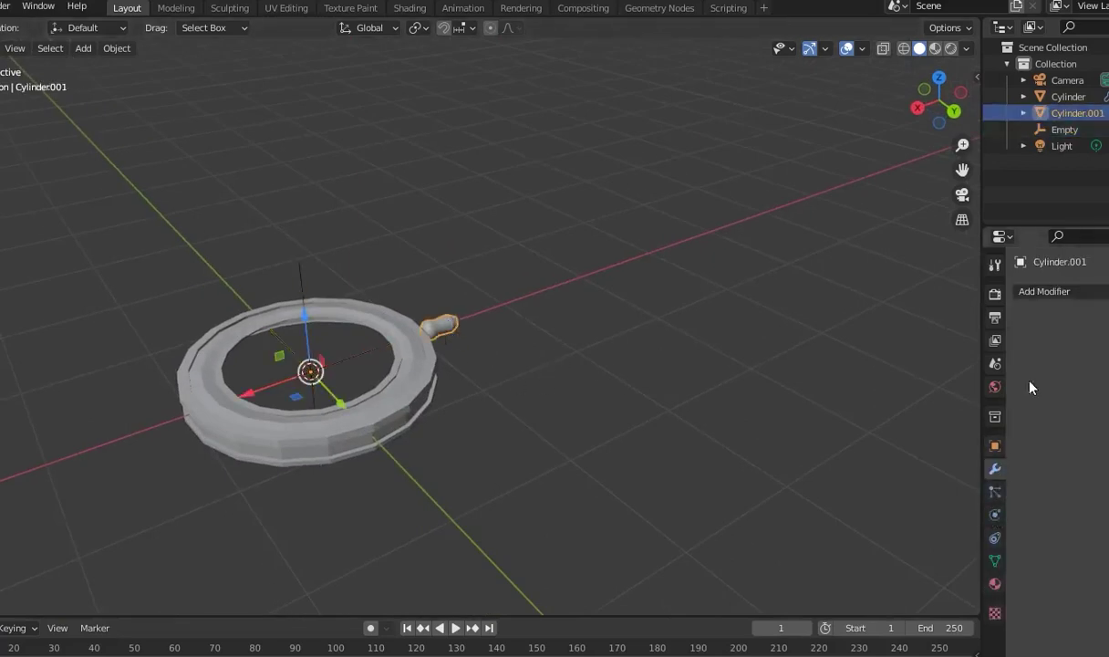
left_click(1058, 292)
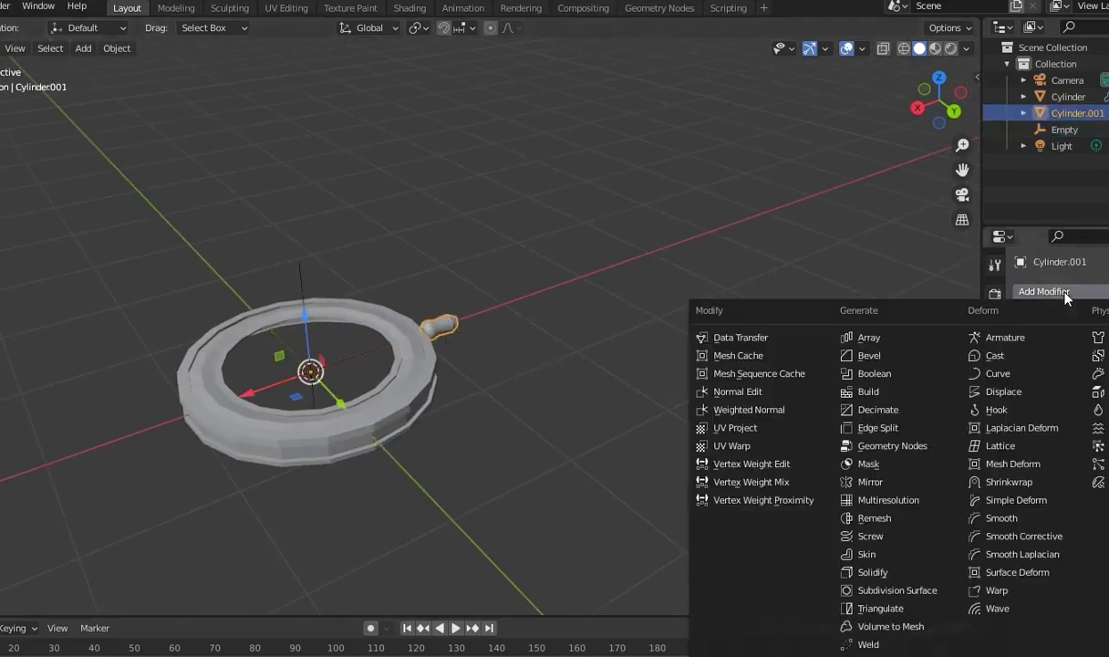
left_click(882, 342)
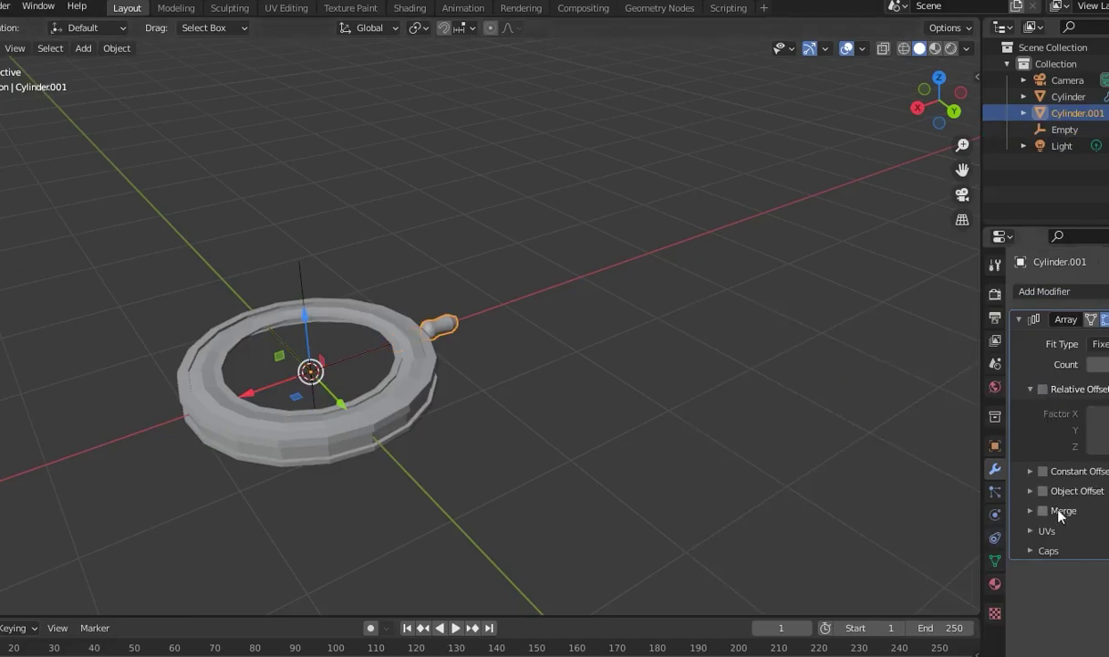
left_click(1035, 493)
left_click(321, 364)
Try rotating the empty about Z to fan the knob copies, then undo and reselect the knob
key("r")
key("z")
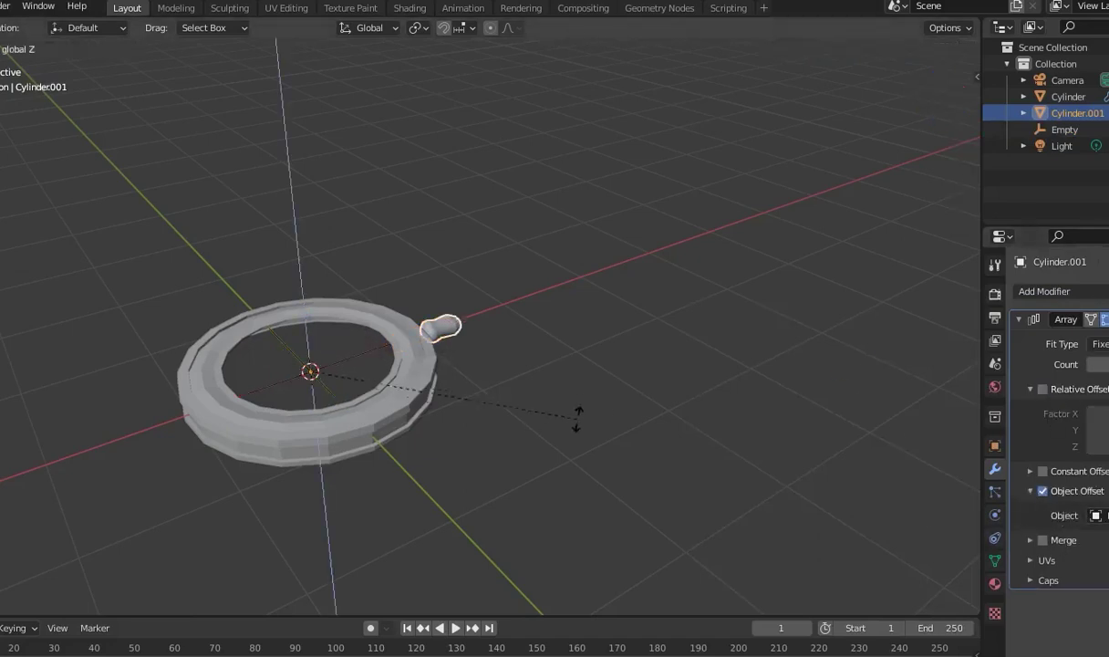
left_click(372, 267)
middle_click_drag(701, 469, 829, 594)
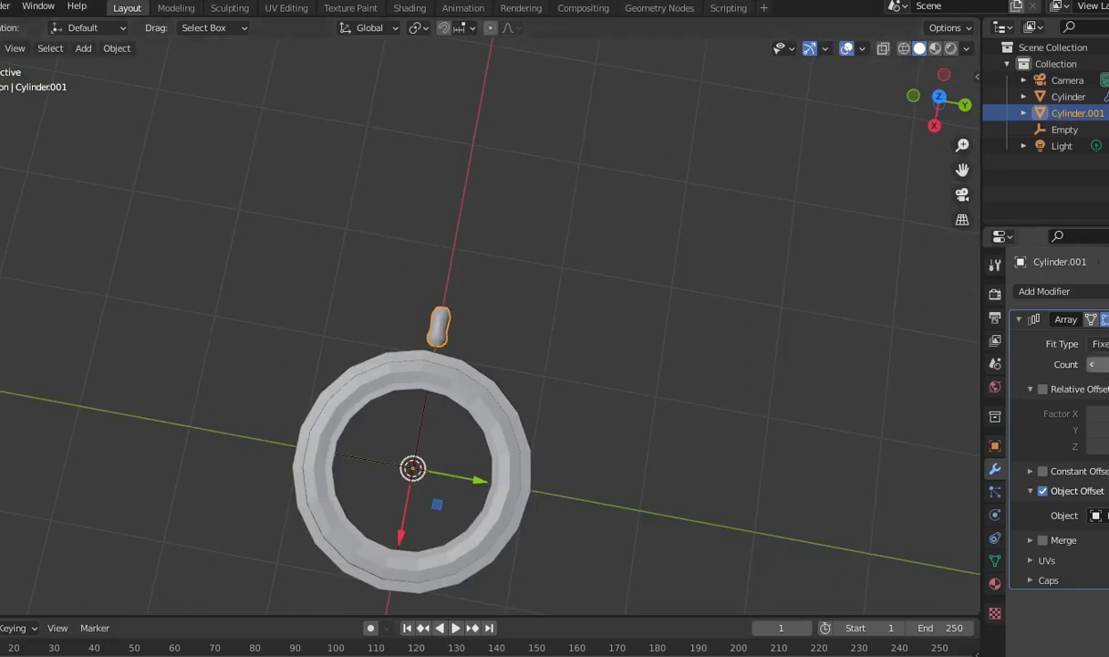
key("r")
key("z")
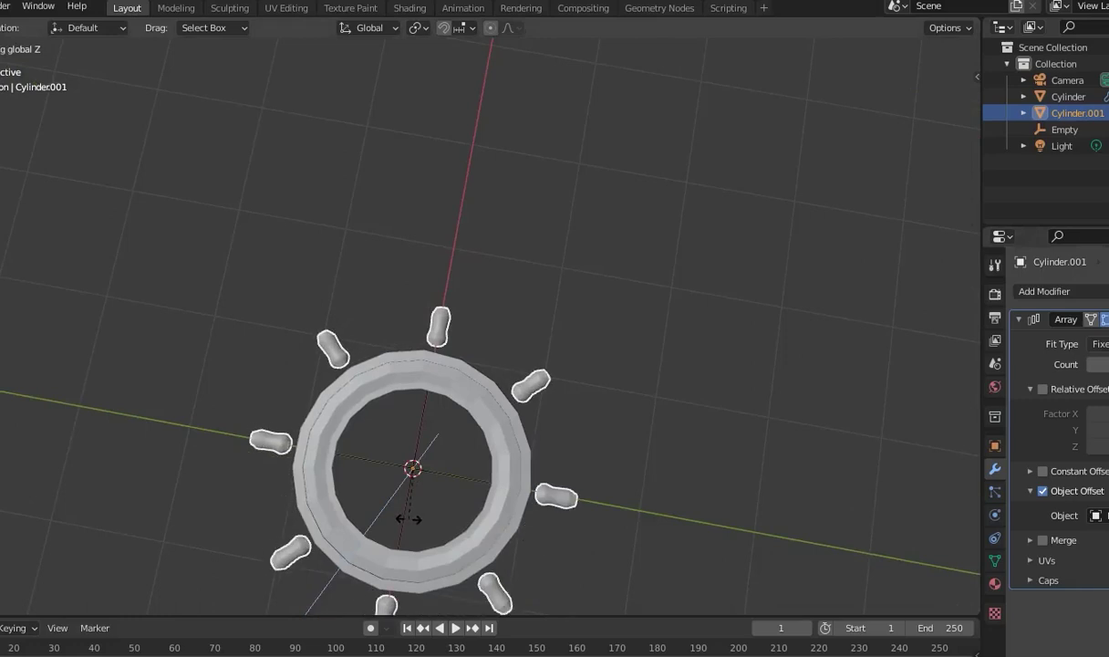
left_click(407, 519)
mouse_move(433, 516)
middle_mouse_down()
mouse_move(631, 354)
mouse_move(812, 322)
mouse_move(645, 333)
mouse_move(478, 312)
mouse_move(889, 399)
middle_mouse_up()
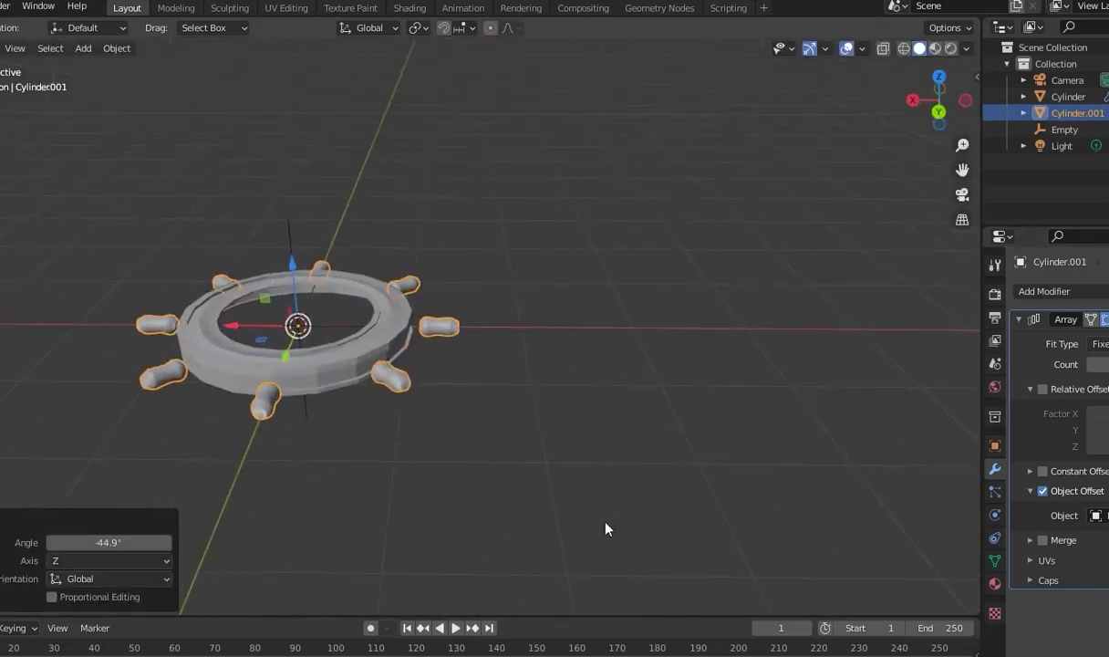
key("ctrl+z")
left_click(478, 340)
left_click(448, 333)
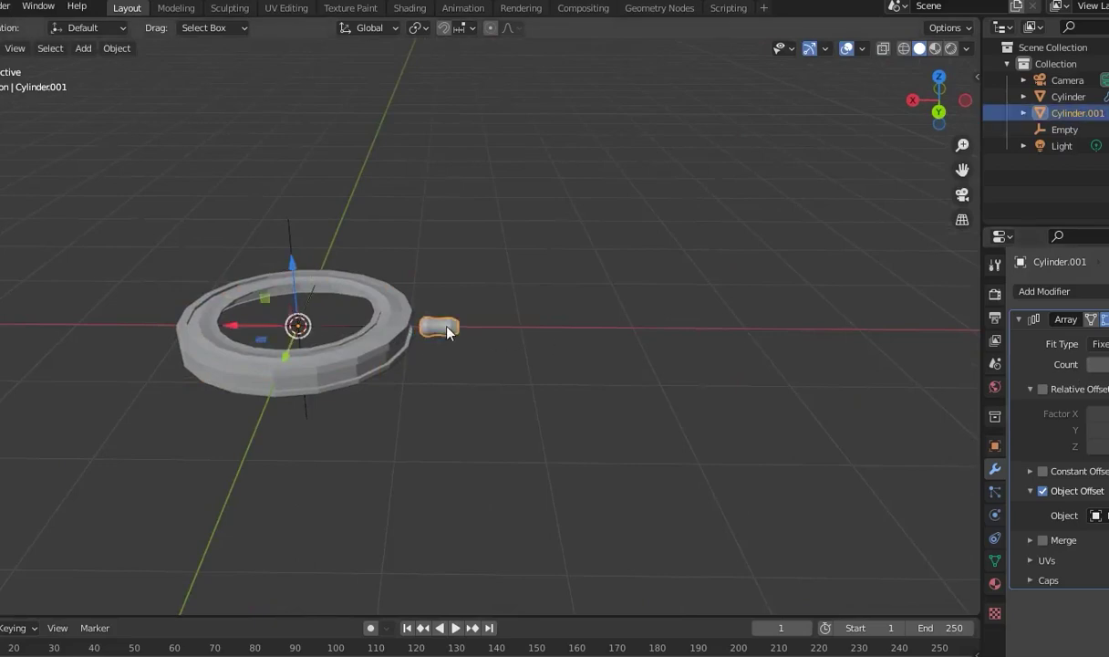
right_click(447, 327)
mouse_move(370, 384)
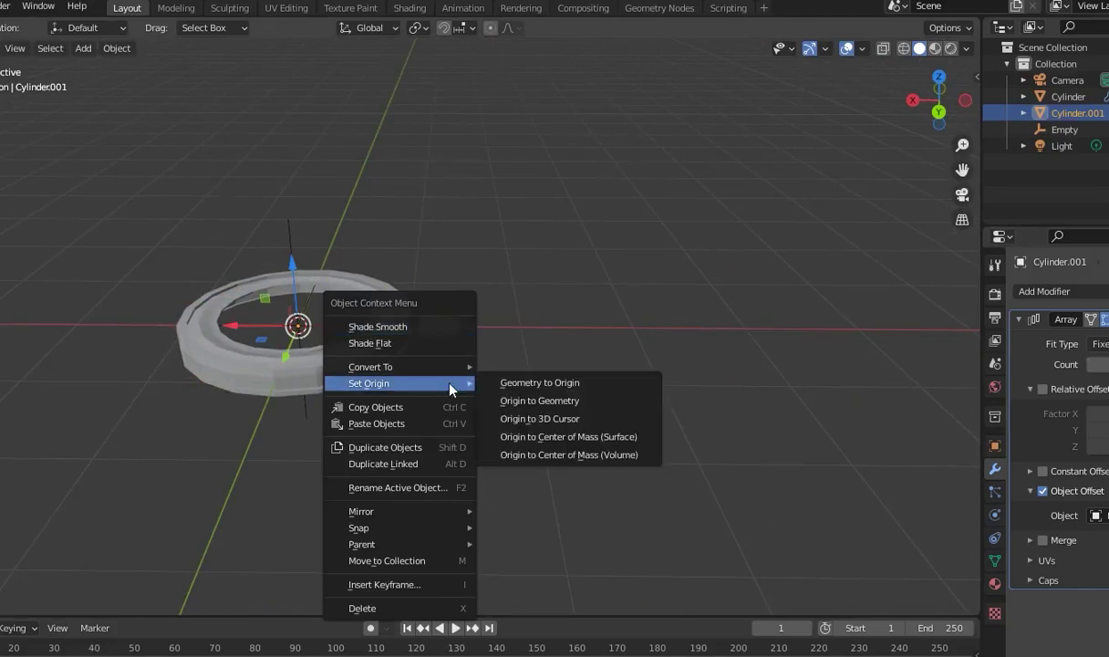
Set the knob's origin to its geometry and nudge the knob slightly along X
left_click(568, 407)
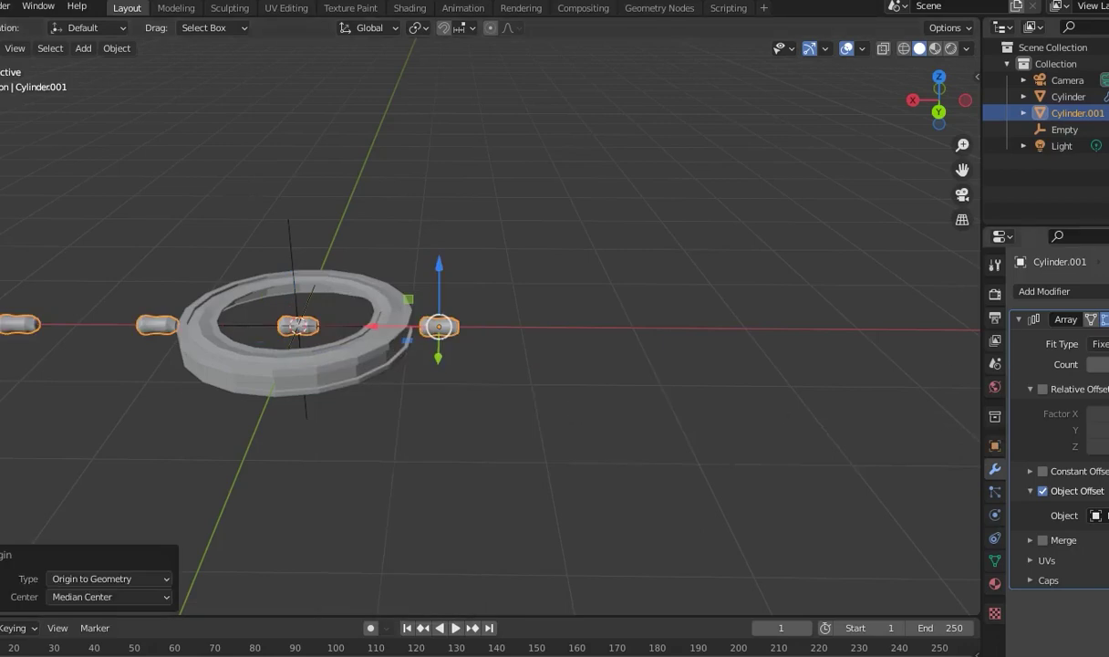
scroll(465, 355, "up", 2)
scroll(392, 349, "up", 3)
scroll(248, 331, "up", 3)
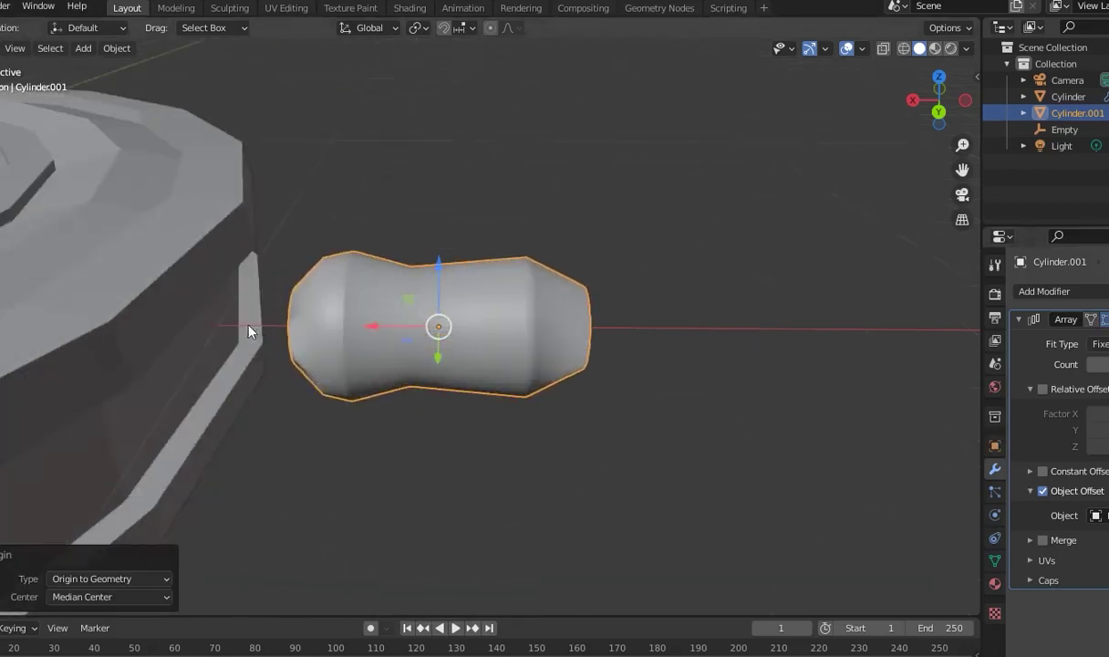
key("g")
left_click(280, 324)
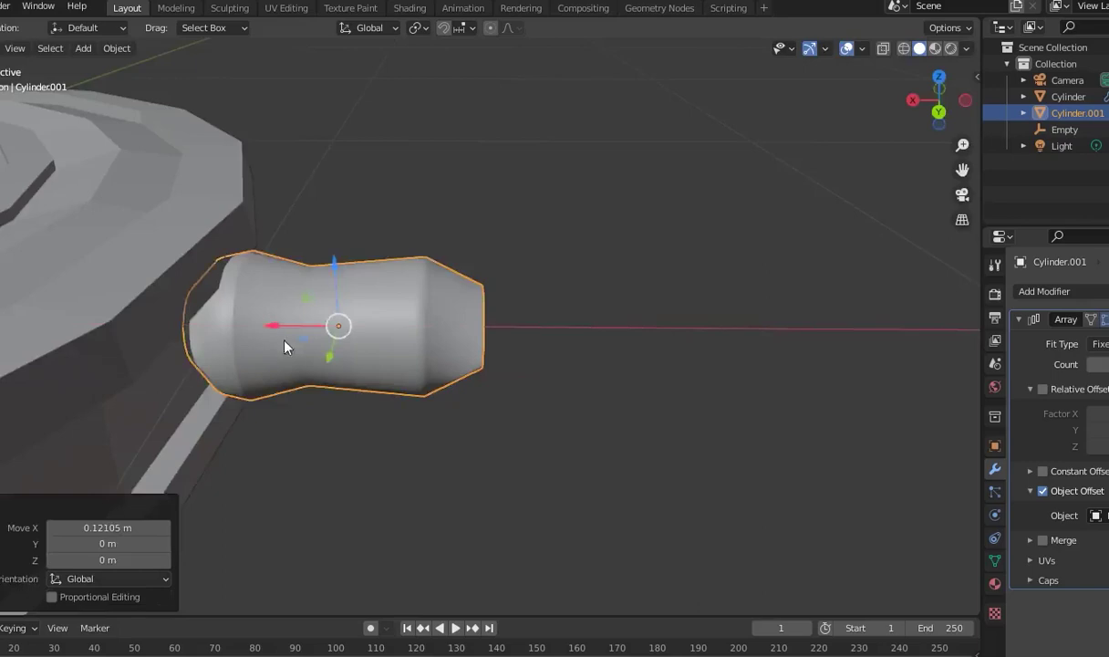
middle_click_drag(319, 334, 288, 336)
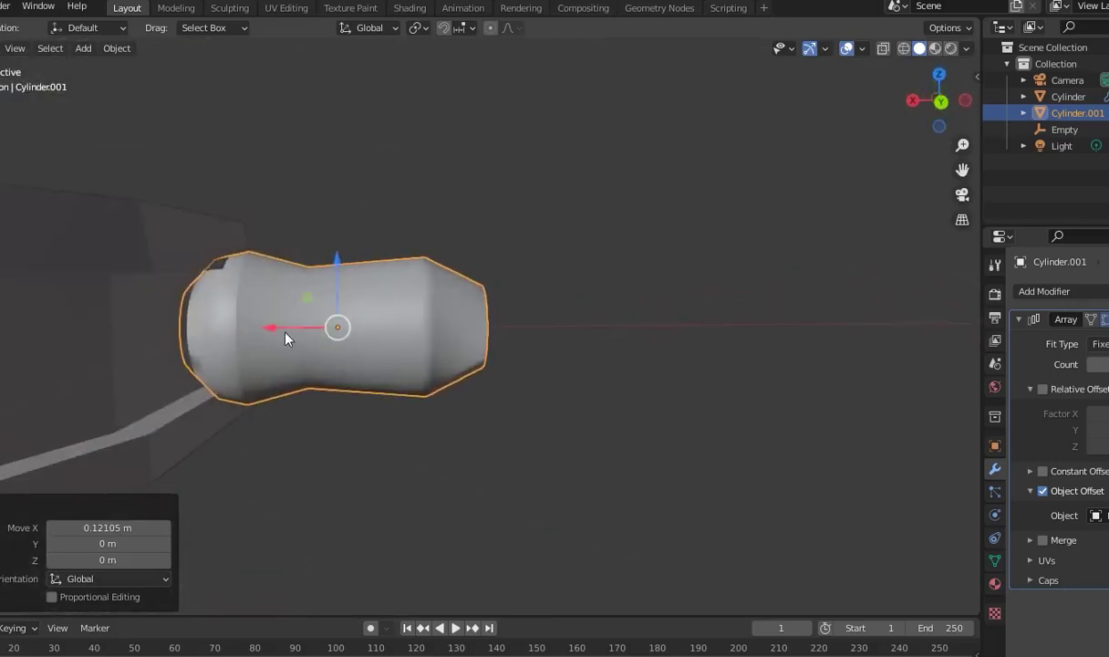
key("g")
key("x")
left_click(287, 330)
mouse_move(287, 330)
middle_mouse_down()
mouse_move(350, 383)
mouse_move(316, 384)
mouse_move(291, 426)
mouse_move(832, 87)
mouse_move(485, 396)
mouse_move(844, 48)
mouse_move(563, 423)
middle_mouse_up()
scroll(563, 423, "down", 3)
mouse_move(481, 403)
middle_mouse_down()
mouse_move(468, 408)
mouse_move(507, 431)
middle_mouse_up()
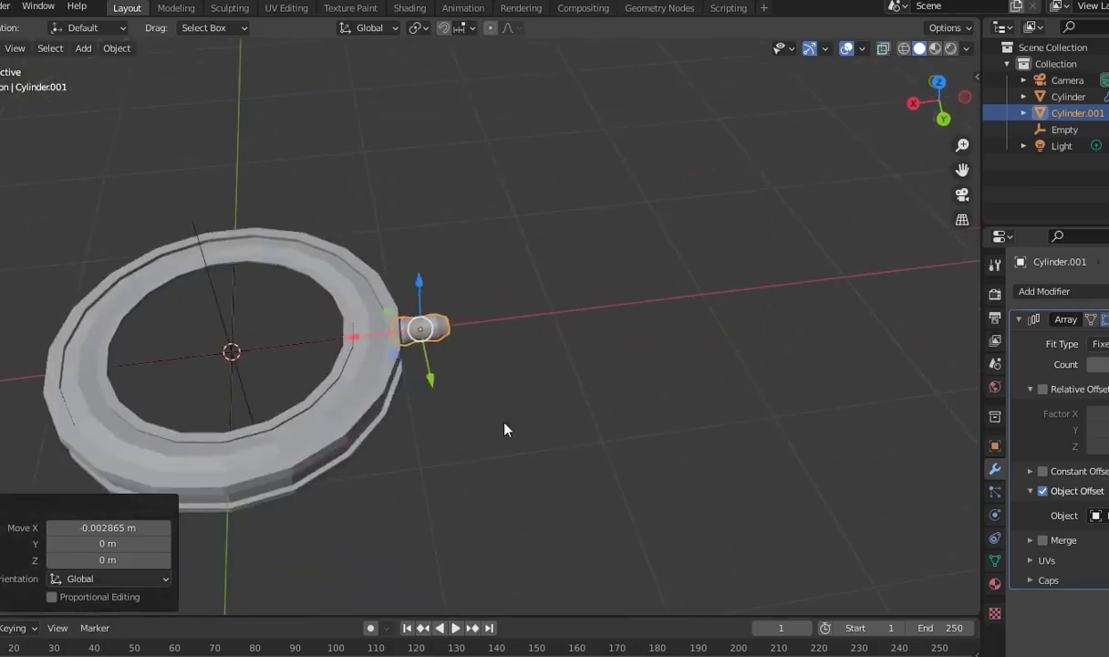
Set the knob's origin to the 3D cursor and rotate -45° about Z to space the copies evenly
right_click(419, 352)
left_click(529, 305)
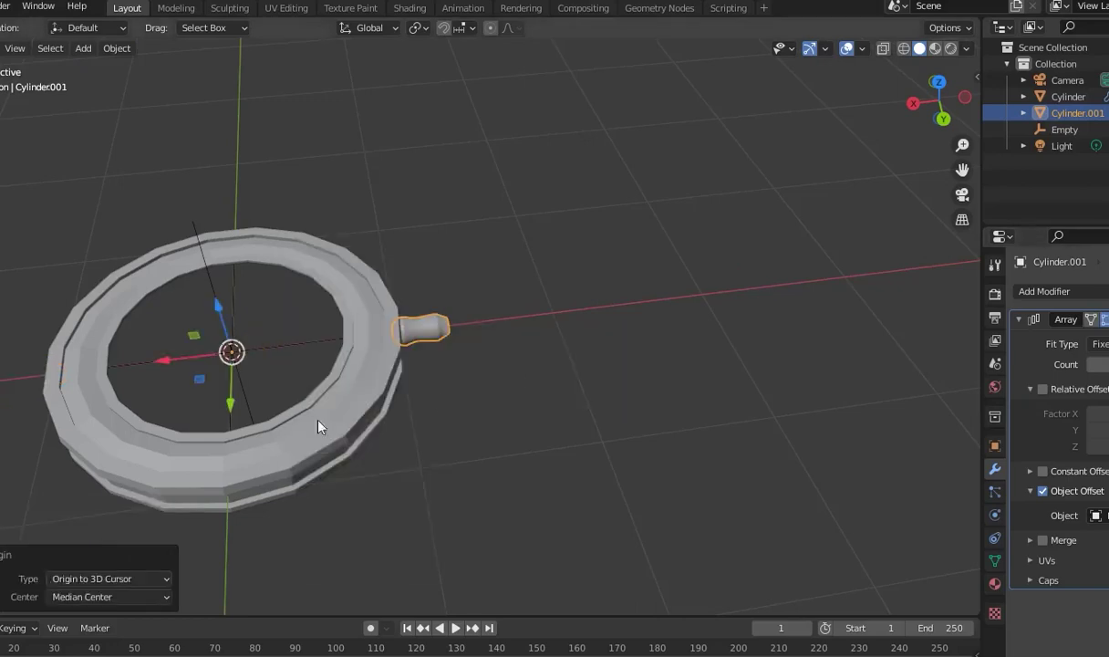
key("r")
key("z")
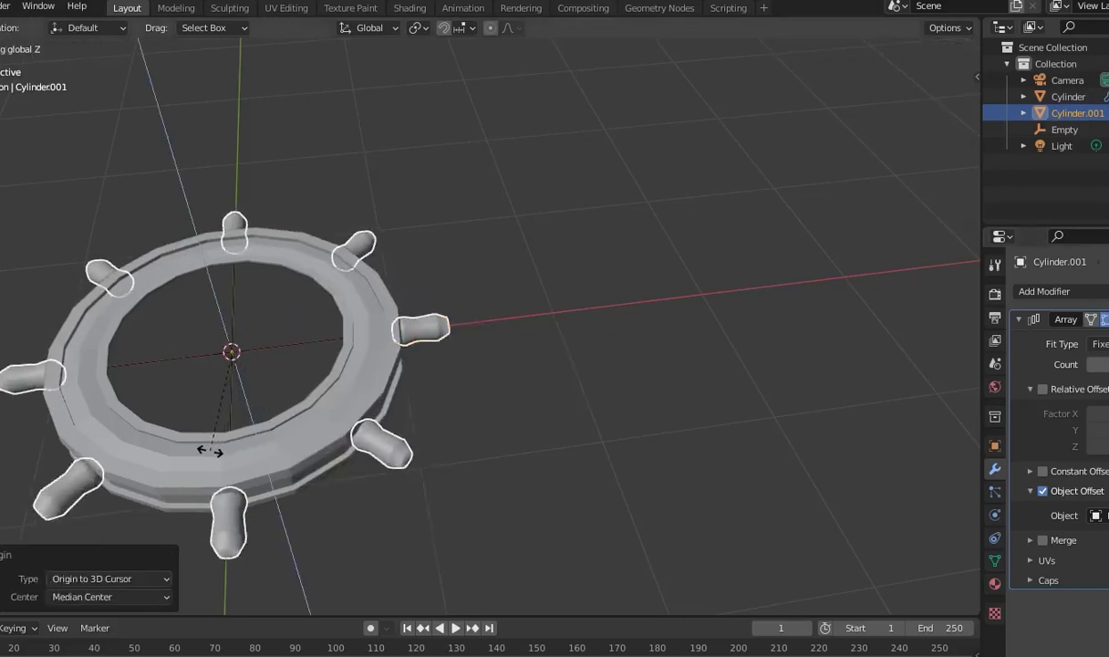
left_click(202, 426)
mouse_move(202, 426)
middle_mouse_down()
mouse_move(691, 413)
mouse_move(658, 505)
middle_mouse_up()
Duplicate the wheel ring and shrink the copy to 0.194 scale
scroll(659, 506, "down", 5)
scroll(627, 485, "up", 3)
scroll(634, 349, "up", 3)
scroll(655, 412, "down", 5)
middle_click_drag(655, 412, 654, 379)
left_click(517, 454)
key("shift+d")
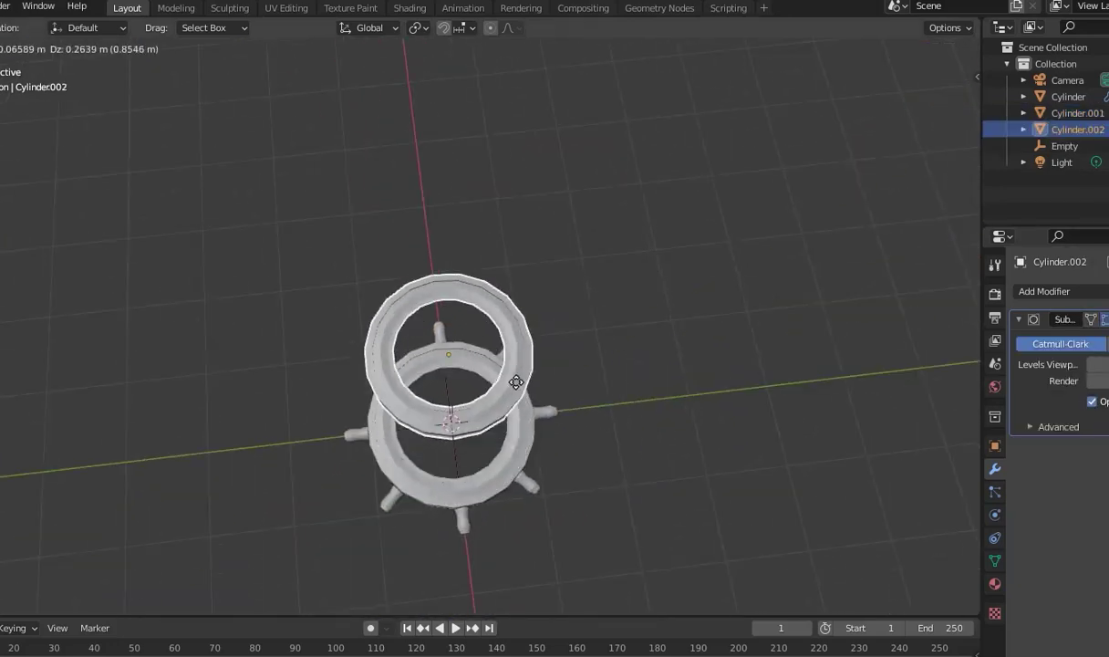
left_click(508, 288)
key("s")
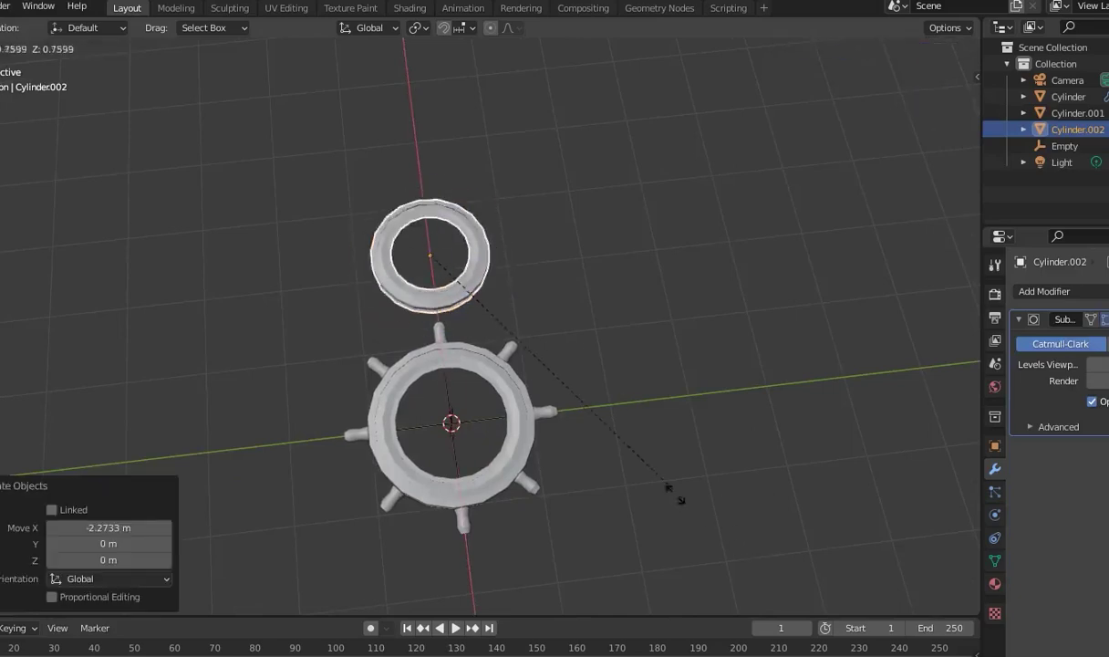
left_click(481, 293)
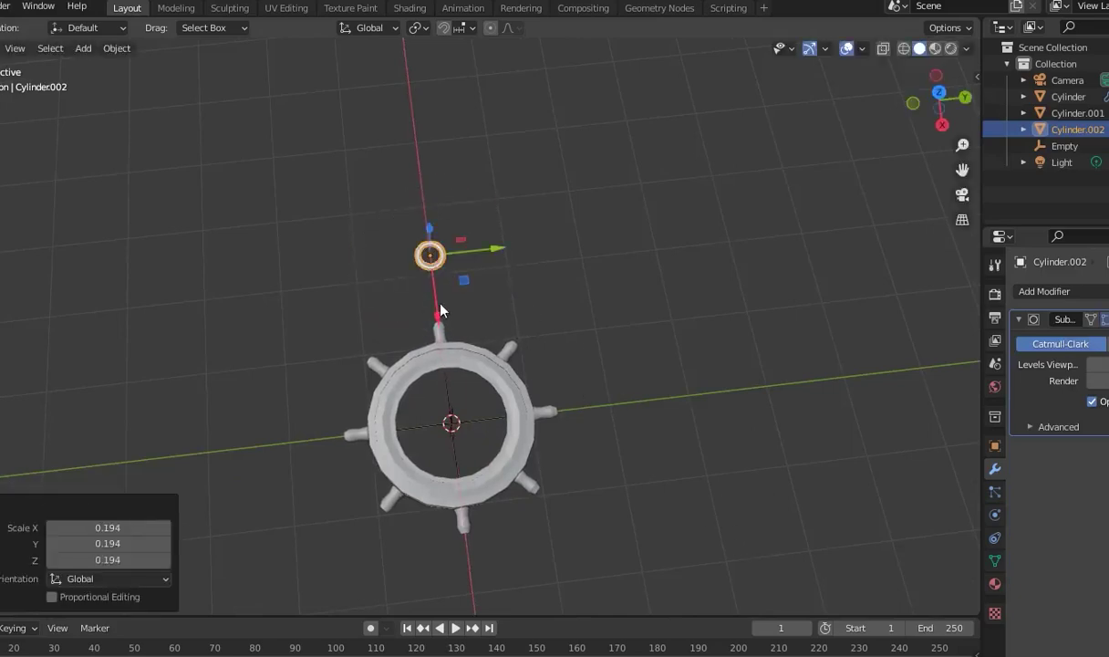
Move the small ring next to the top knob and stretch it to Z scale 3.591
left_click_drag(441, 312, 442, 365)
middle_click_drag(670, 312, 606, 333)
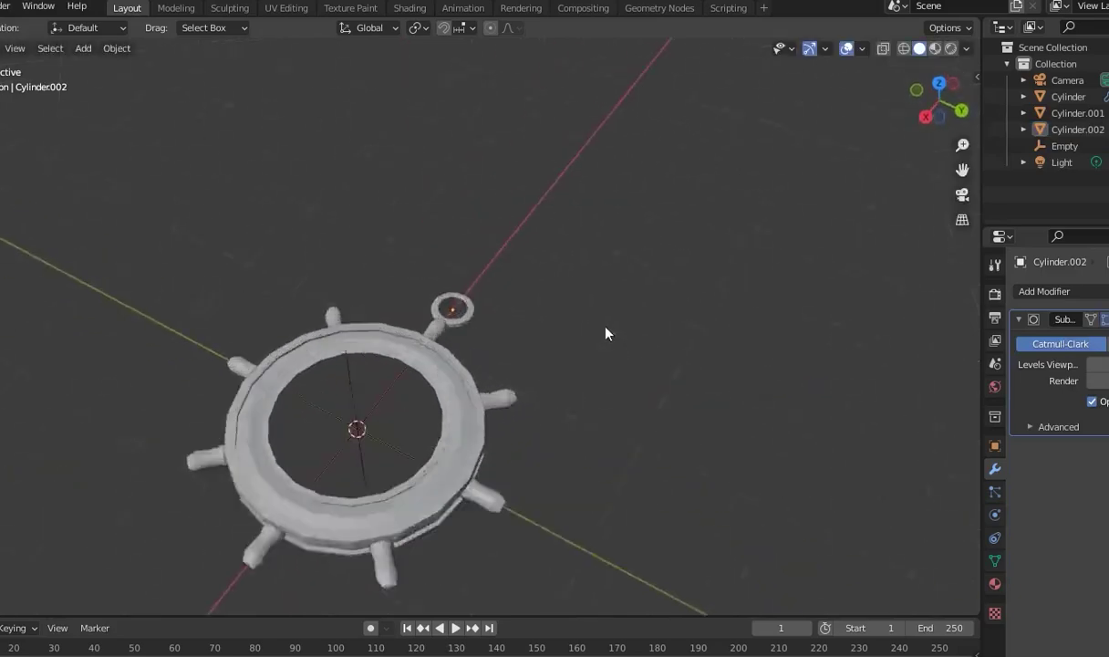
scroll(605, 334, "up", 8)
middle_click_drag(679, 349, 635, 344)
left_click(764, 390)
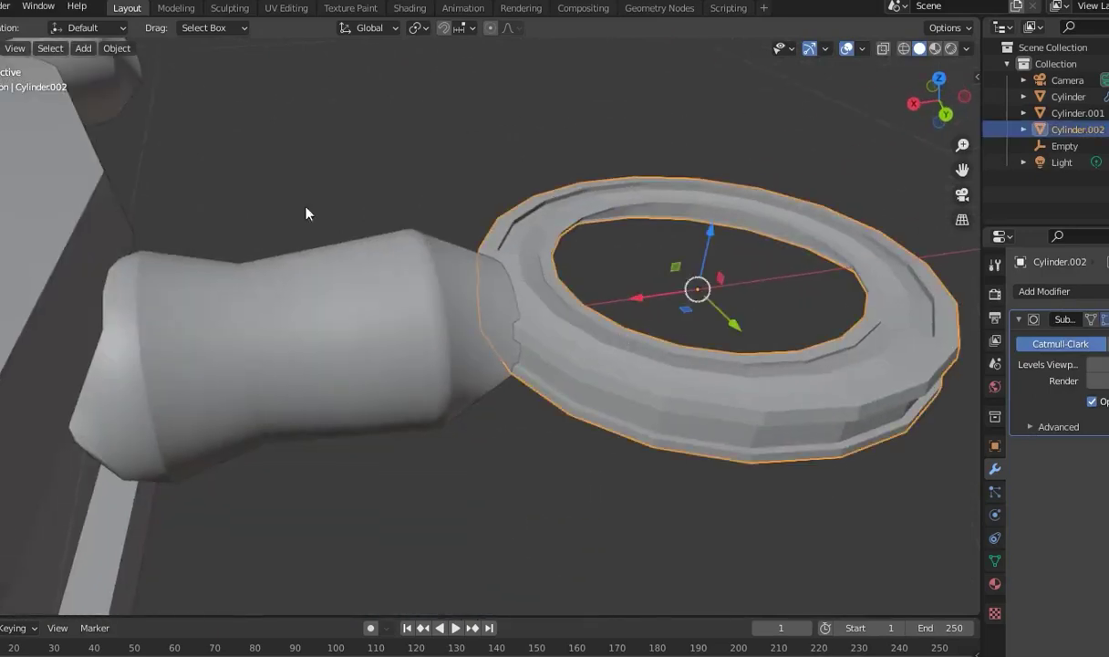
key("s")
key("z")
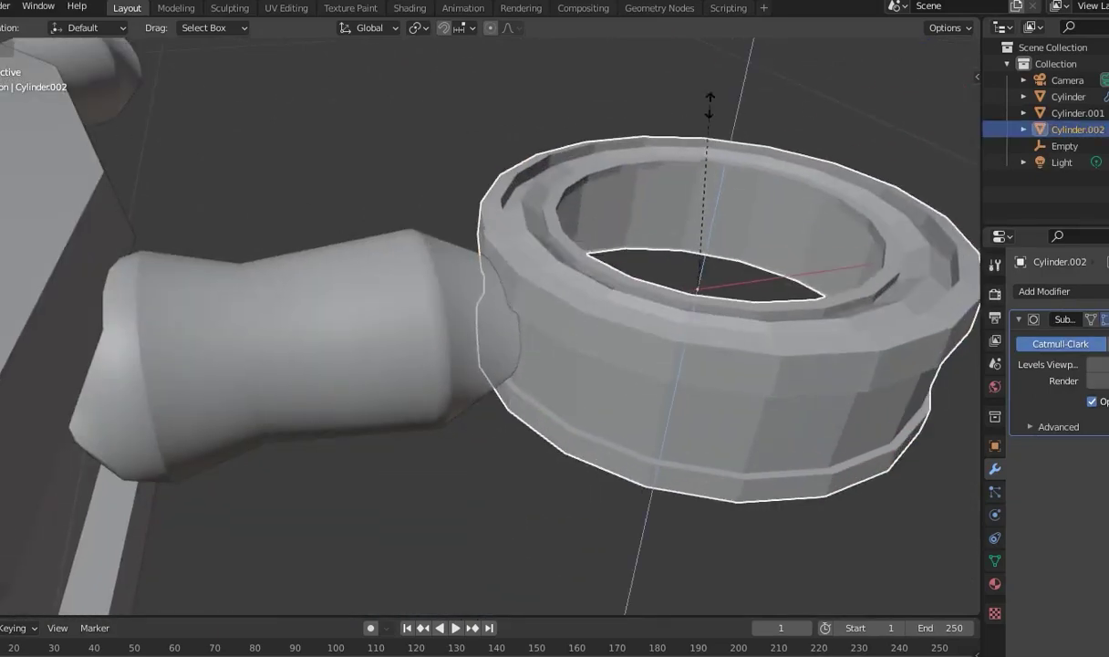
left_click(713, 57)
Enter Edit Mode on the small ring with edge selection active
mouse_move(381, 136)
middle_mouse_down()
mouse_move(715, 390)
mouse_move(639, 399)
mouse_move(476, 325)
mouse_move(530, 356)
middle_mouse_up()
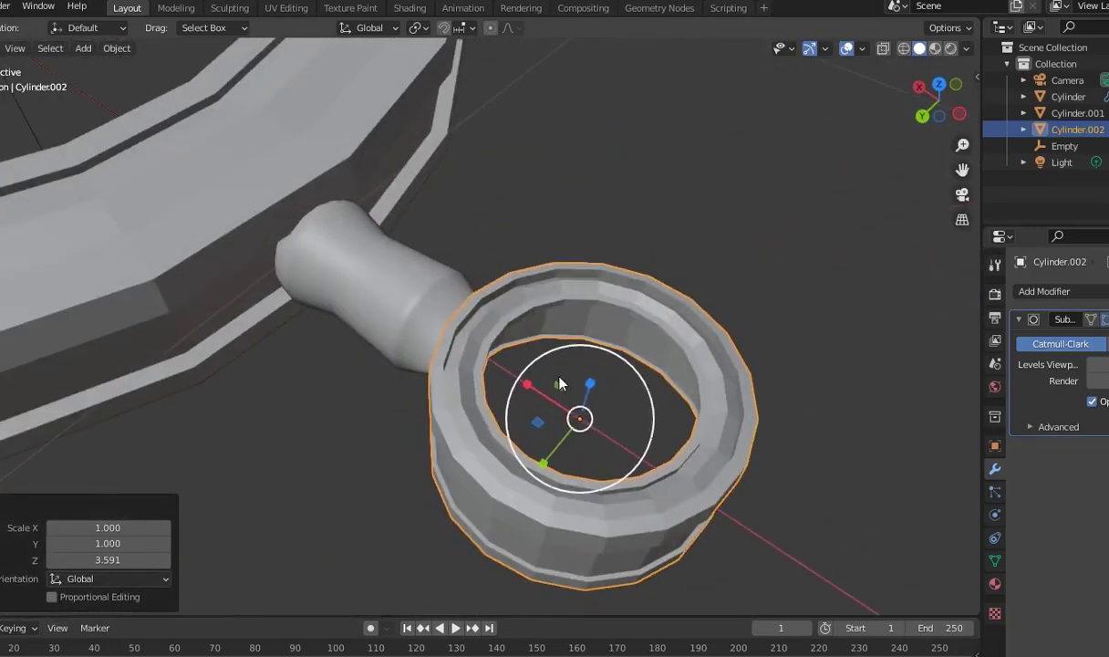
key("Tab")
mouse_move(656, 404)
middle_mouse_down()
mouse_move(511, 328)
mouse_move(545, 301)
mouse_move(451, 287)
middle_mouse_up()
left_click(23, 48)
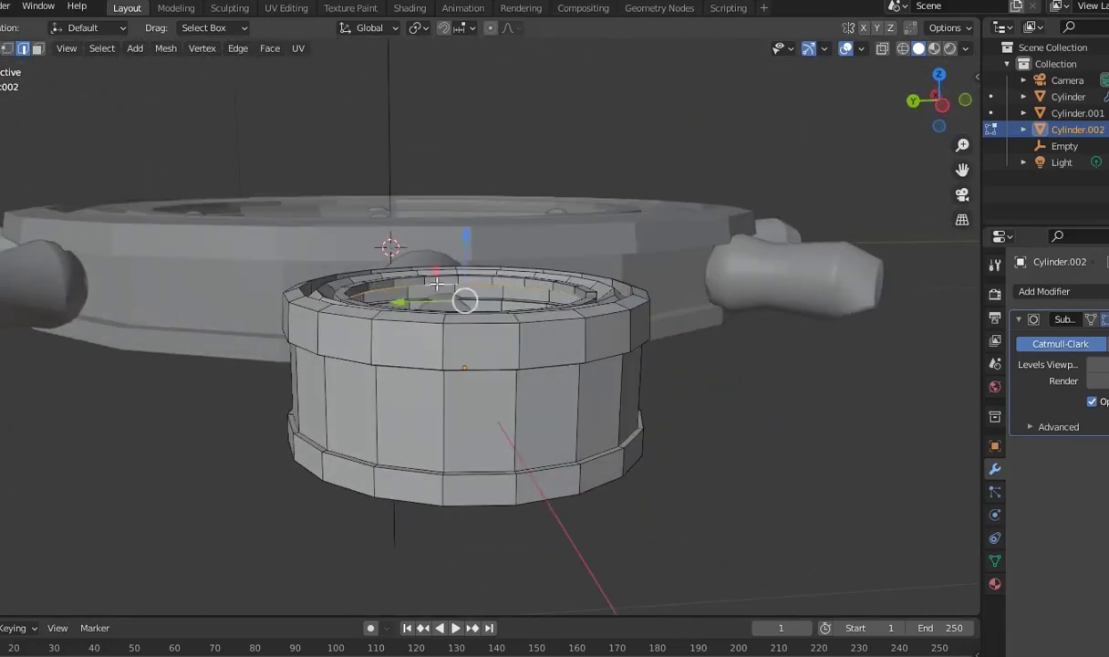
Select the inner band of the ring and scale it down toward the centre
key("ctrl+KP_Add")
key("ctrl+KP_Add")
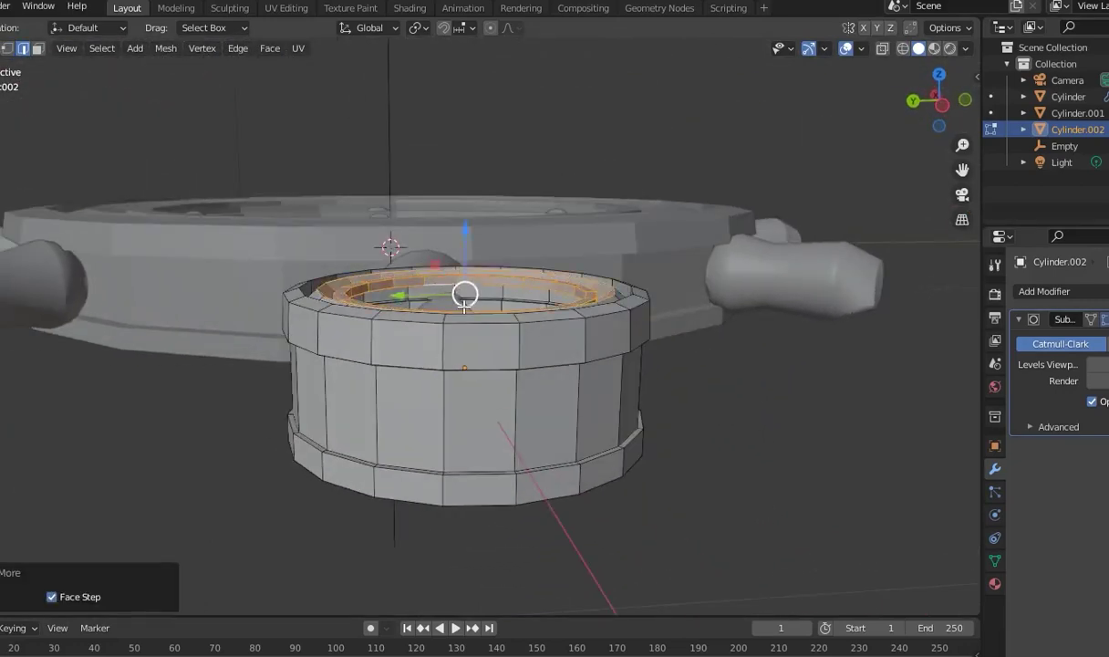
middle_click_drag(464, 307, 457, 325)
key("ctrl+KP_Subtract")
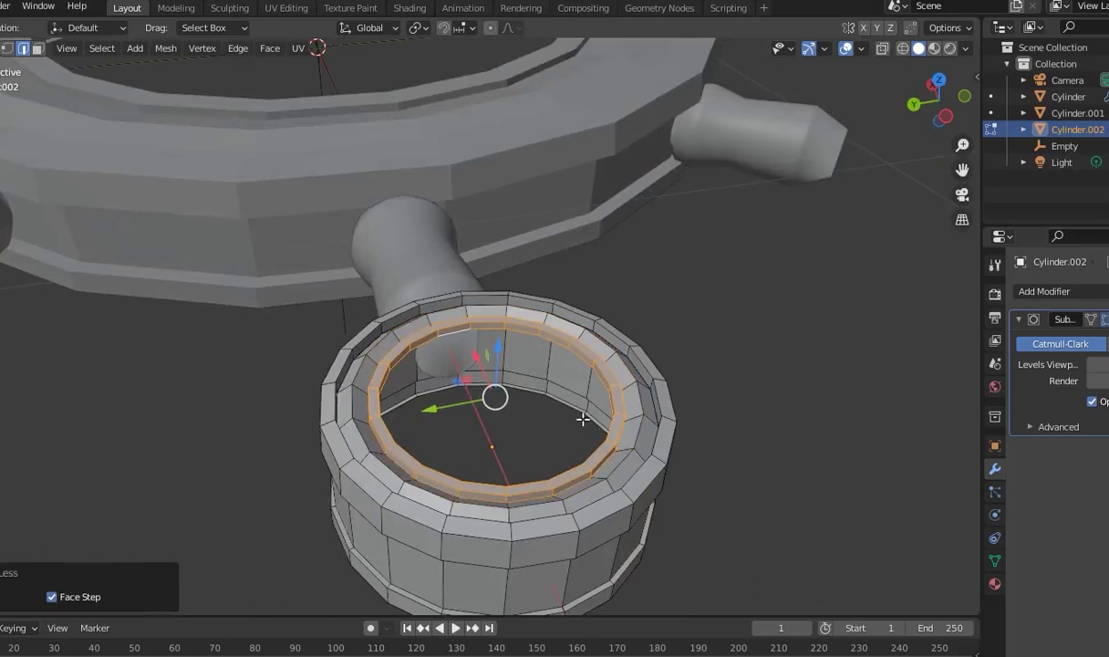
key("s")
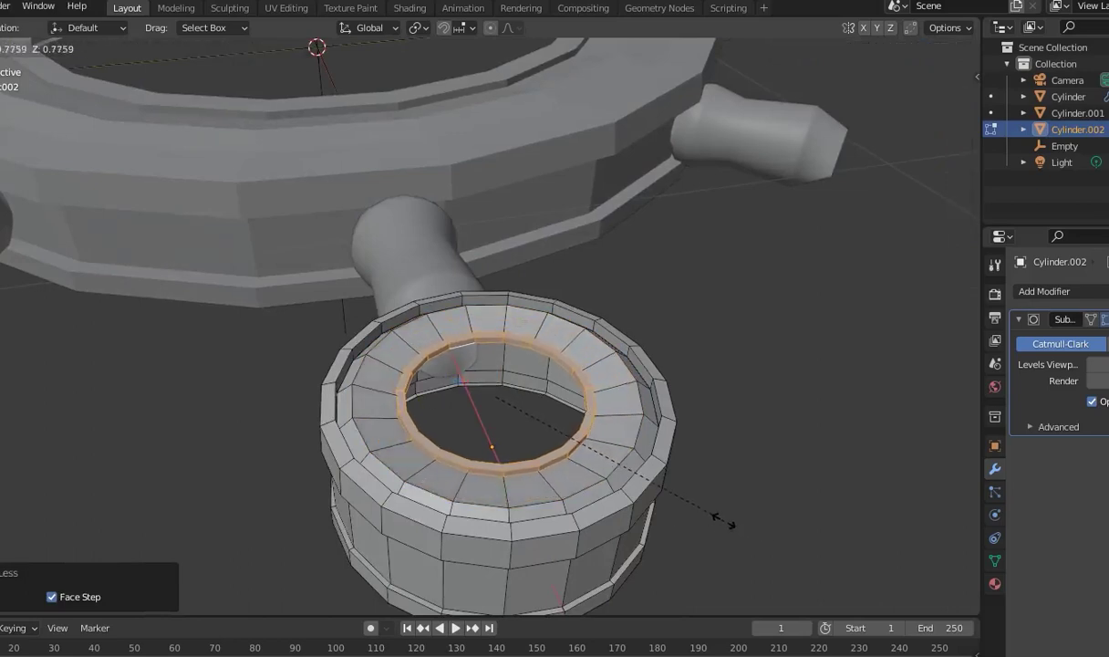
left_click(710, 516)
Scale the outer top edge loop down and check the smoothed result
left_click(613, 467, "alt")
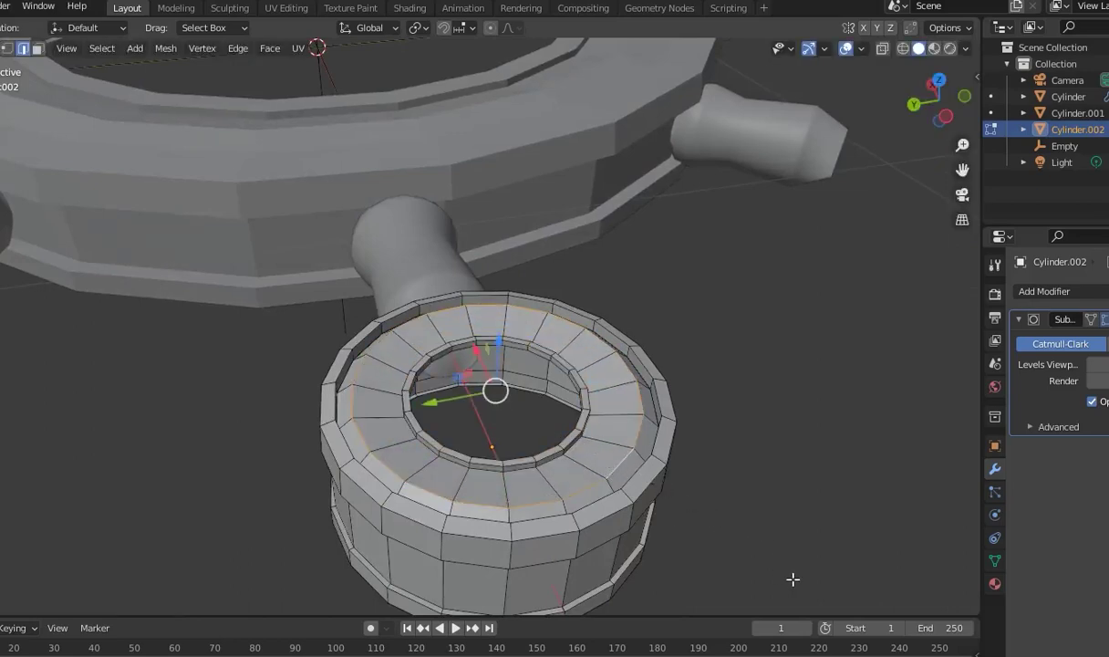
key("s")
left_click(762, 555)
scroll(762, 555, "down", 4)
mouse_move(763, 555)
middle_mouse_down()
mouse_move(819, 446)
mouse_move(852, 462)
middle_mouse_up()
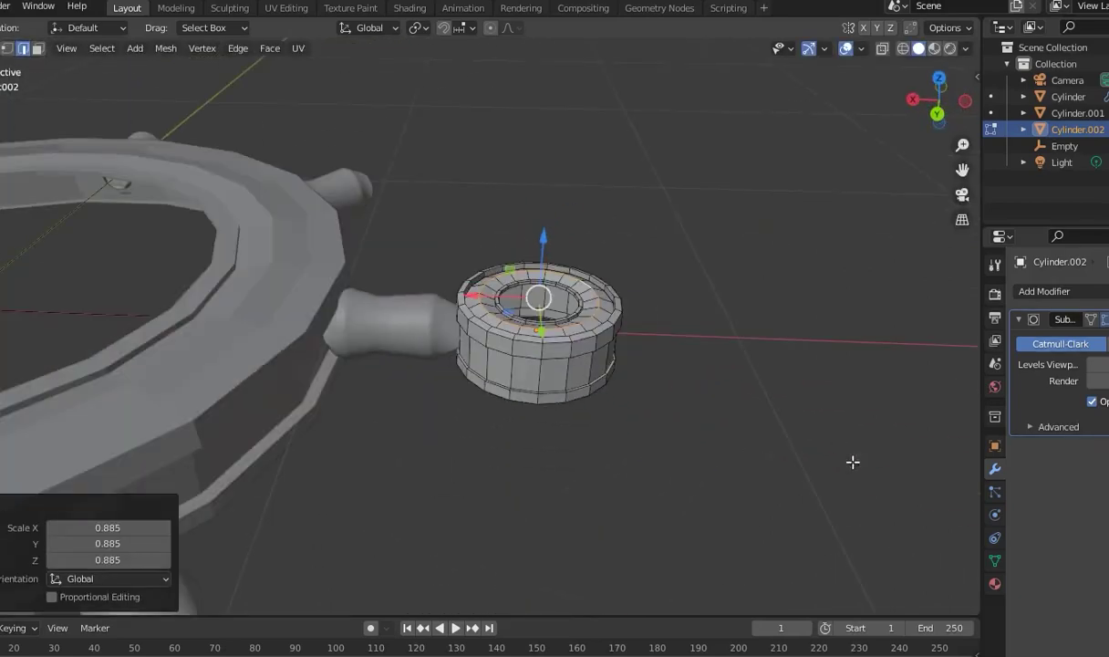
key("Tab")
mouse_move(749, 377)
middle_mouse_down()
mouse_move(646, 460)
mouse_move(688, 423)
mouse_move(550, 453)
middle_mouse_up()
key("Tab")
scroll(651, 419, "up", 3)
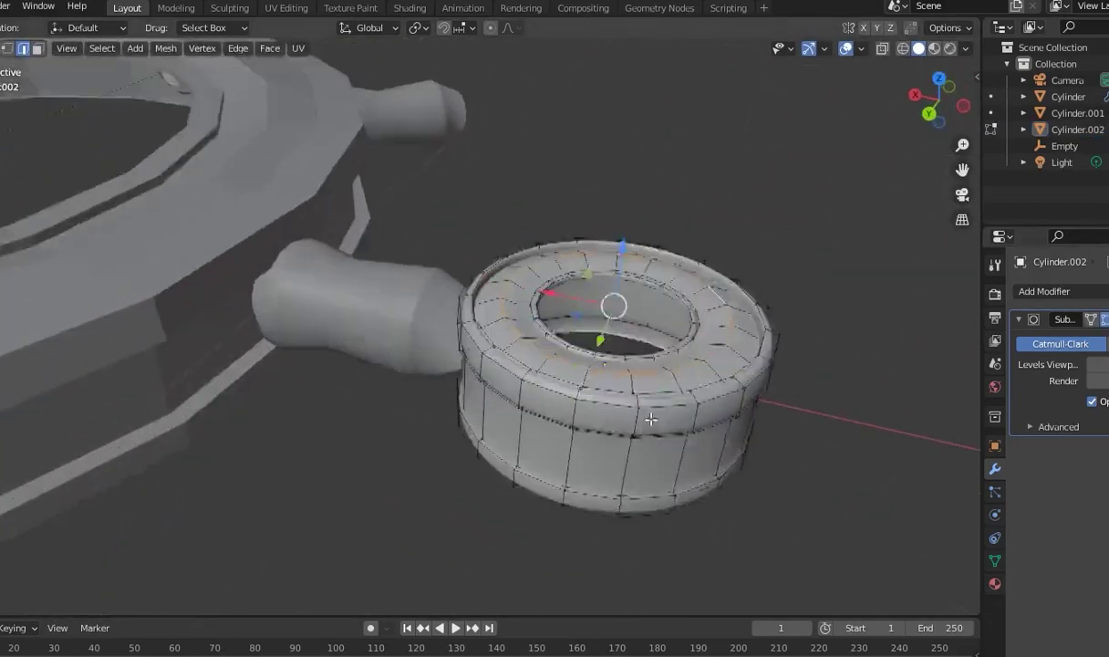
scroll(650, 419, "up", 3)
middle_click_drag(651, 419, 710, 345)
Lower the inner hole loop 0.10544 m along Z to deepen the hole
left_click(539, 325)
left_click(550, 324, "alt")
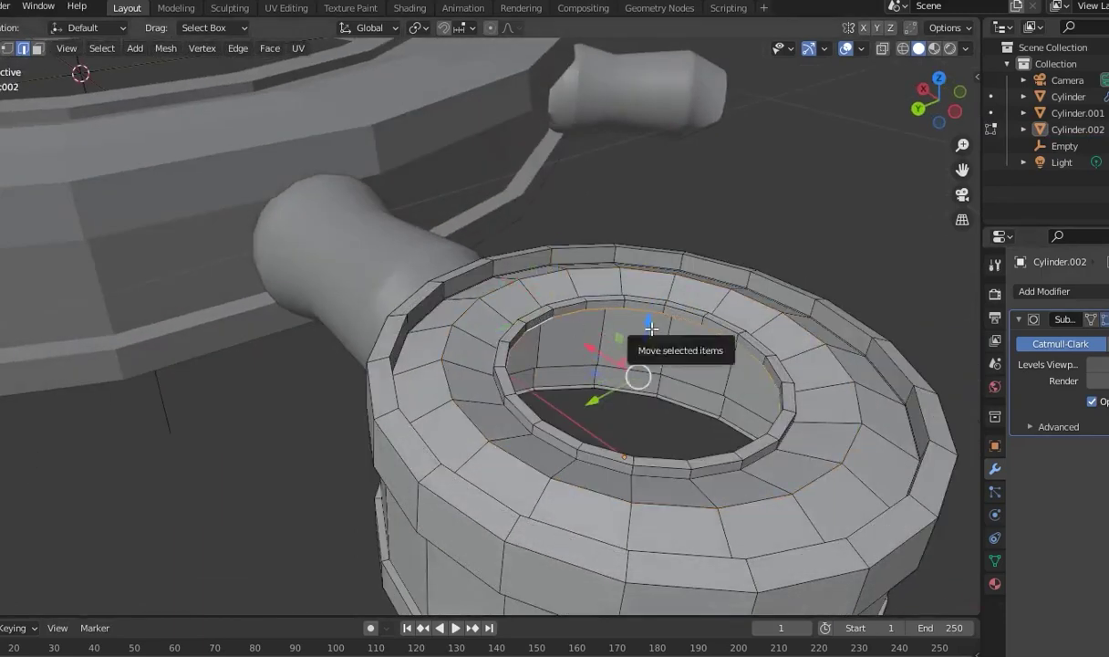
key("g")
key("z")
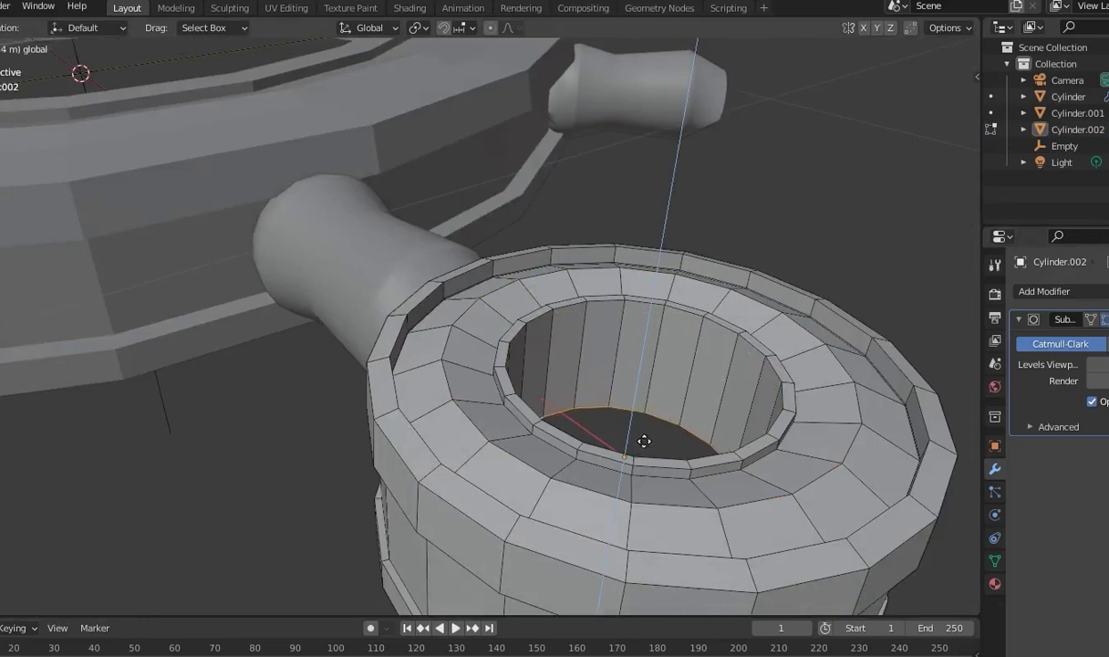
left_click(642, 436)
middle_click_drag(641, 436, 652, 283)
scroll(748, 364, "down", 3)
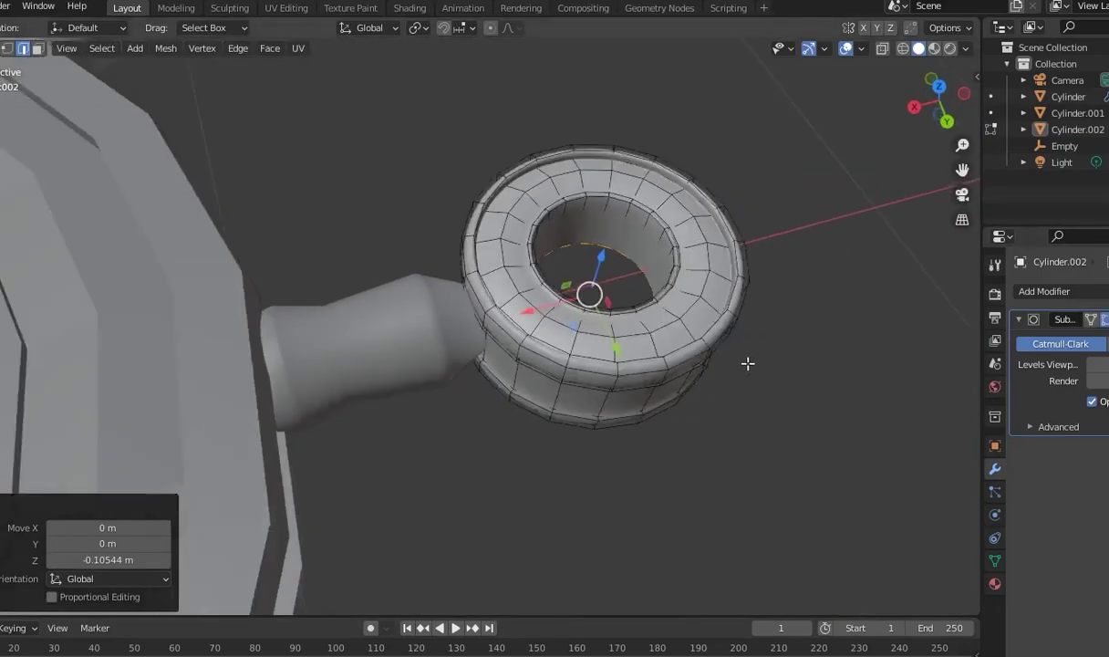
key("Tab")
mouse_move(746, 423)
middle_mouse_down()
mouse_move(638, 420)
mouse_move(931, 376)
mouse_move(698, 338)
middle_mouse_up()
scroll(638, 420, "down", 3)
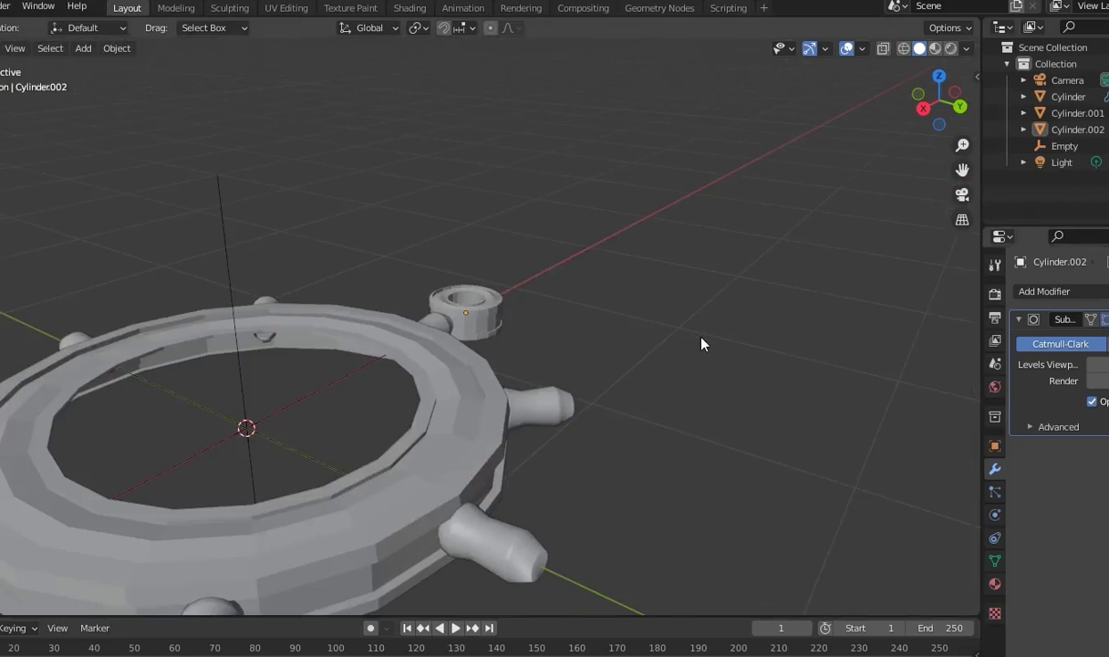
Add a cube beside the wheel, flatten it on Z and thin it on X
scroll(725, 409, "down", 5)
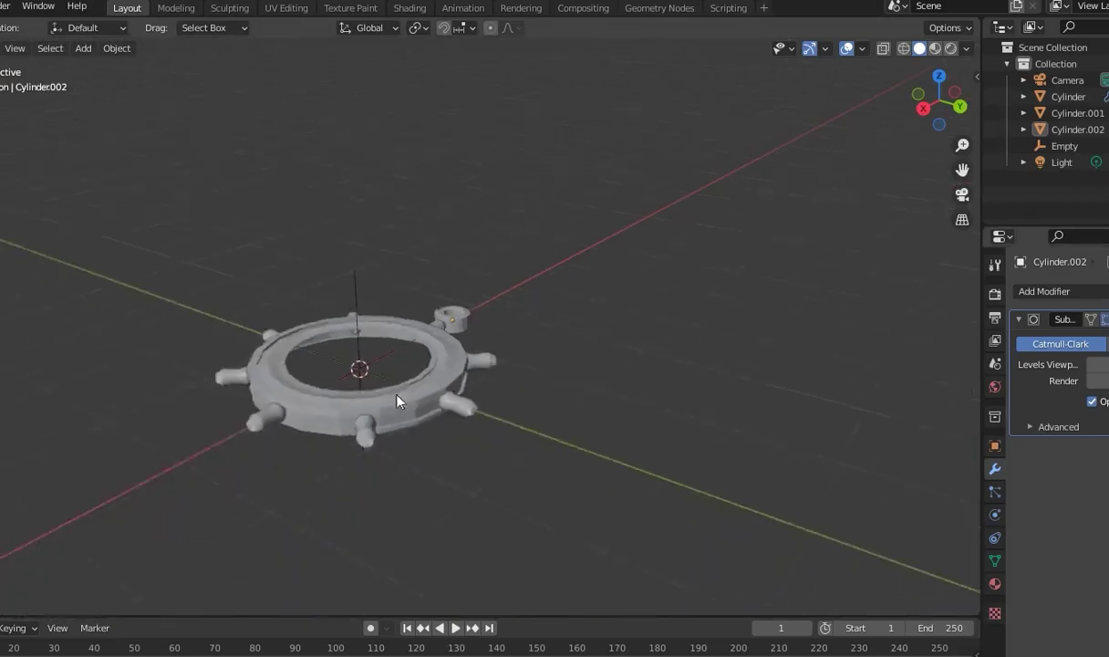
middle_click_drag(375, 374, 507, 523)
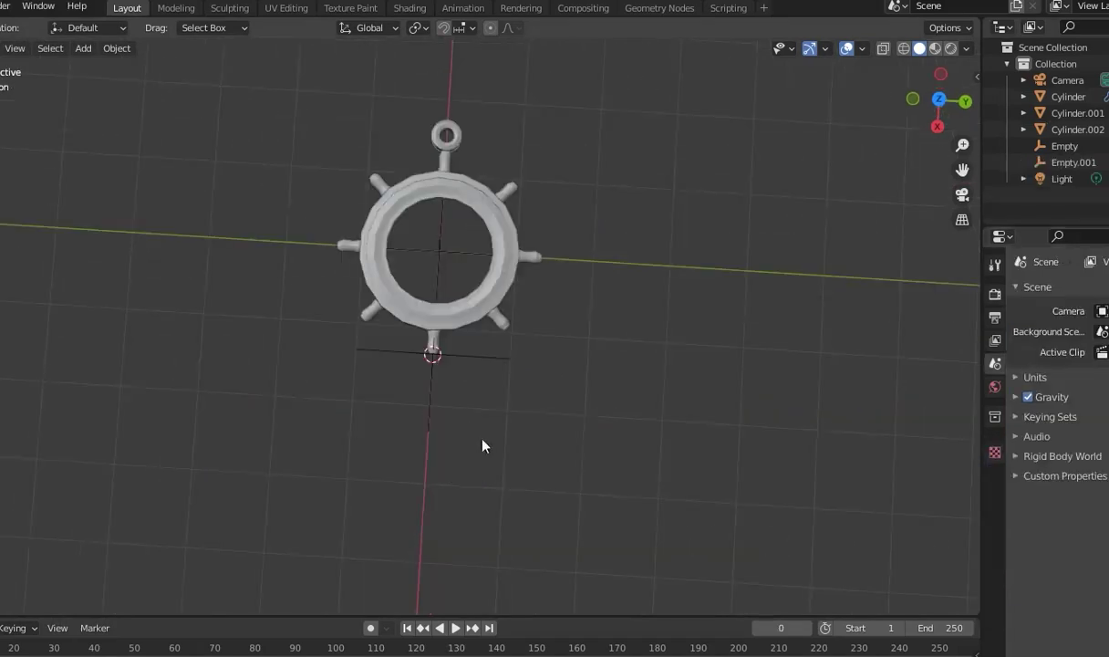
mouse_move(483, 445)
middle_mouse_down()
mouse_move(557, 378)
mouse_move(586, 431)
middle_mouse_up()
key("shift+a")
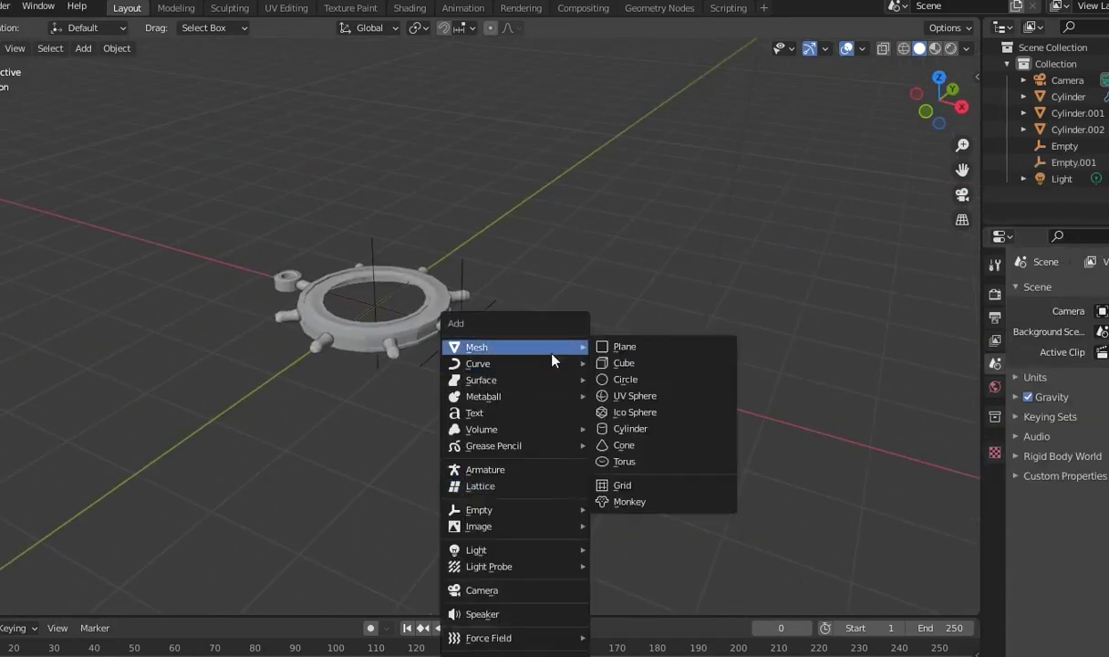
left_click(623, 362)
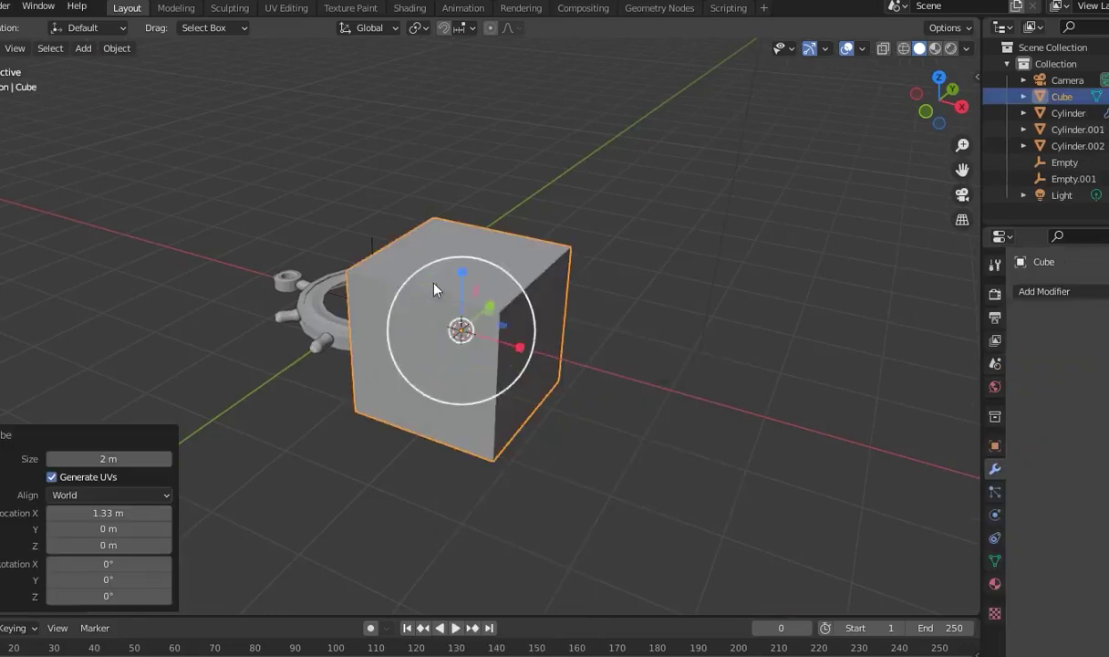
key("s")
key("z")
left_click(442, 307)
key("s")
key("x")
left_click(475, 336)
Stretch the cube into a long bar (Y 1.850), flatten it to Z 0.325 and shift it along X
mouse_move(631, 320)
middle_mouse_down()
mouse_move(507, 426)
mouse_move(527, 391)
mouse_move(532, 324)
middle_mouse_up()
scroll(508, 426, "up", 3)
left_click_drag(490, 369, 547, 361)
mouse_move(532, 314)
middle_mouse_down()
mouse_move(532, 350)
mouse_move(532, 315)
mouse_move(492, 338)
middle_mouse_up()
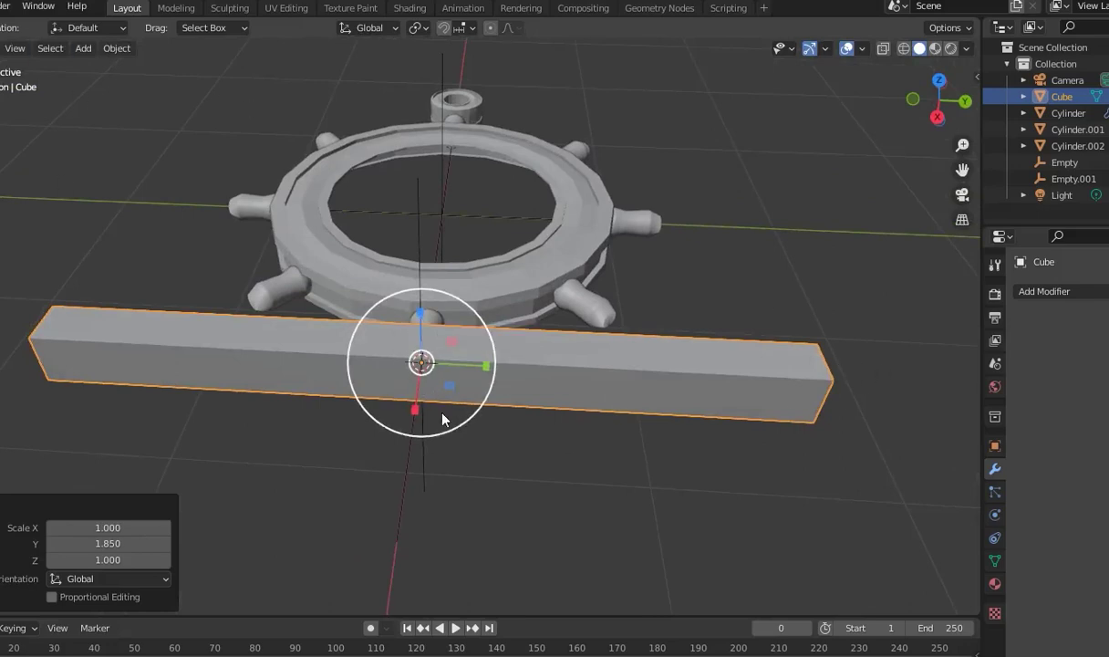
mouse_move(648, 403)
middle_mouse_down()
mouse_move(485, 421)
mouse_move(532, 444)
mouse_move(492, 403)
middle_mouse_up()
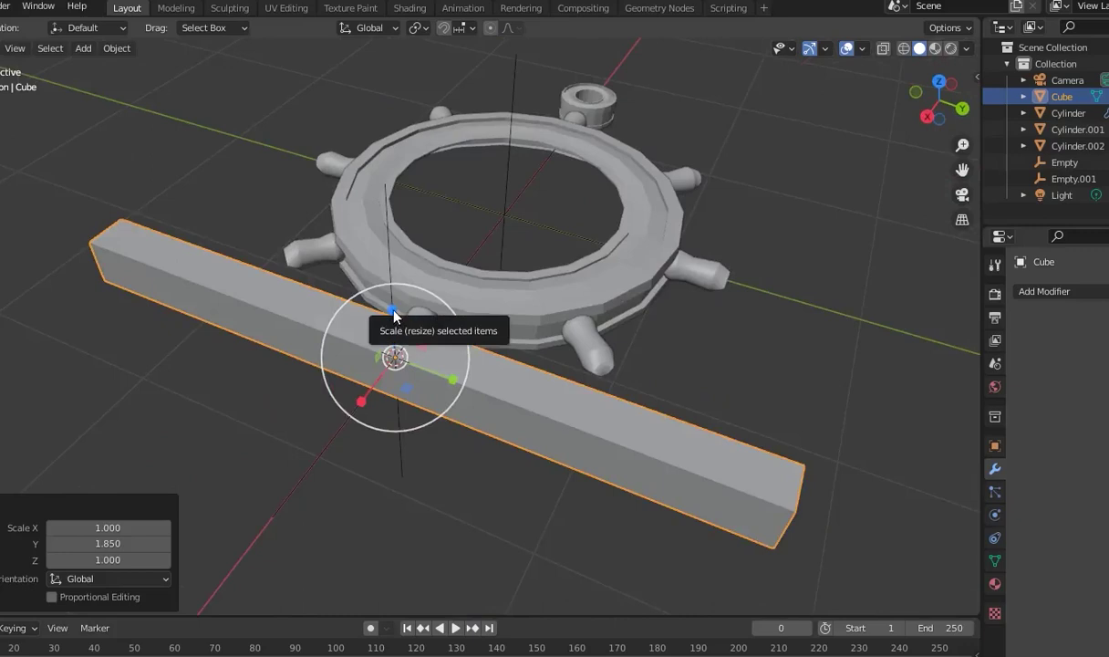
left_click_drag(393, 321, 390, 385)
middle_click_drag(391, 385, 321, 377)
left_click_drag(302, 344, 274, 347)
mouse_move(275, 347)
middle_mouse_down()
mouse_move(481, 376)
mouse_move(495, 366)
middle_mouse_up()
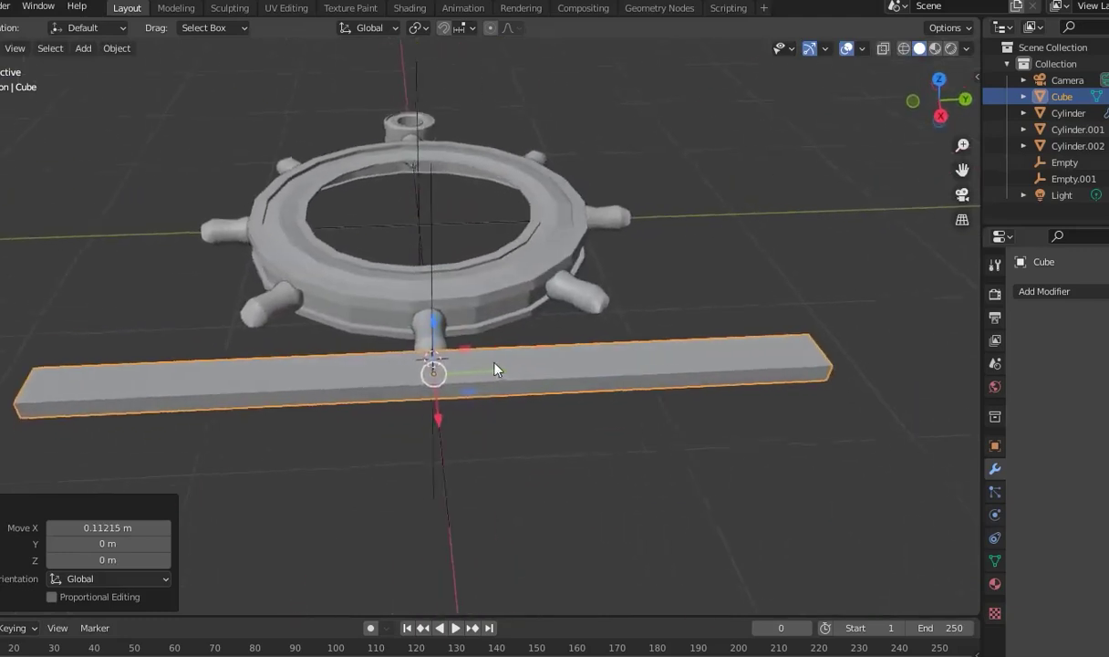
key("Tab")
Select all of the bar's geometry and lengthen it along X
key("c")
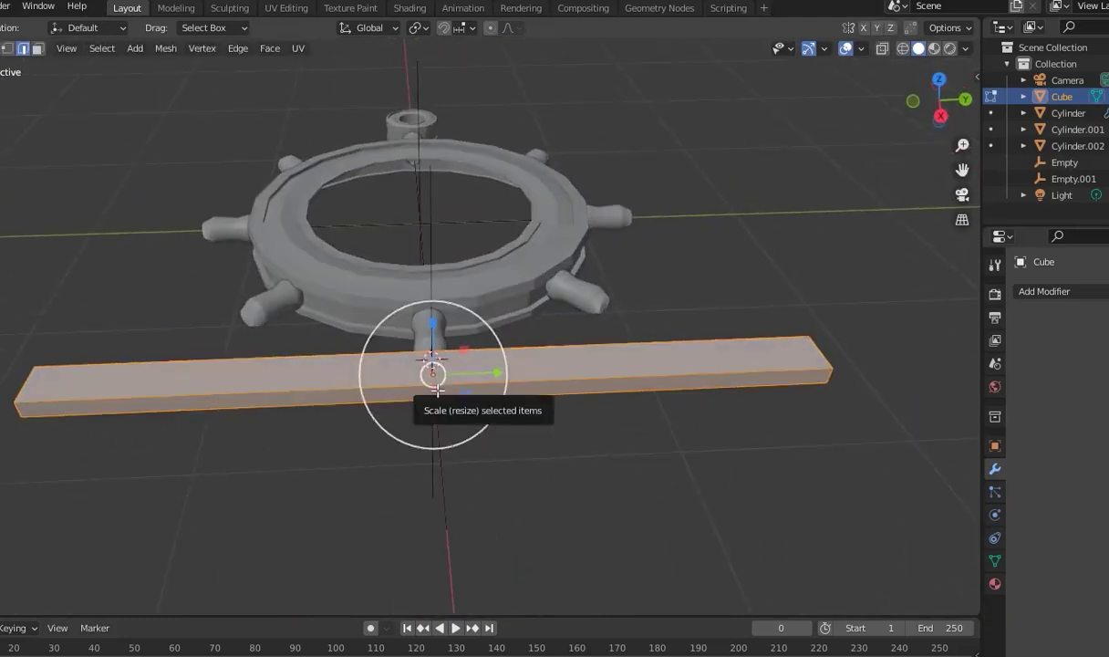
mouse_move(589, 433)
middle_mouse_down()
mouse_move(525, 484)
mouse_move(397, 447)
mouse_move(290, 346)
middle_mouse_up()
mouse_move(284, 328)
left_mouse_down()
mouse_move(274, 328)
mouse_move(281, 336)
left_mouse_up()
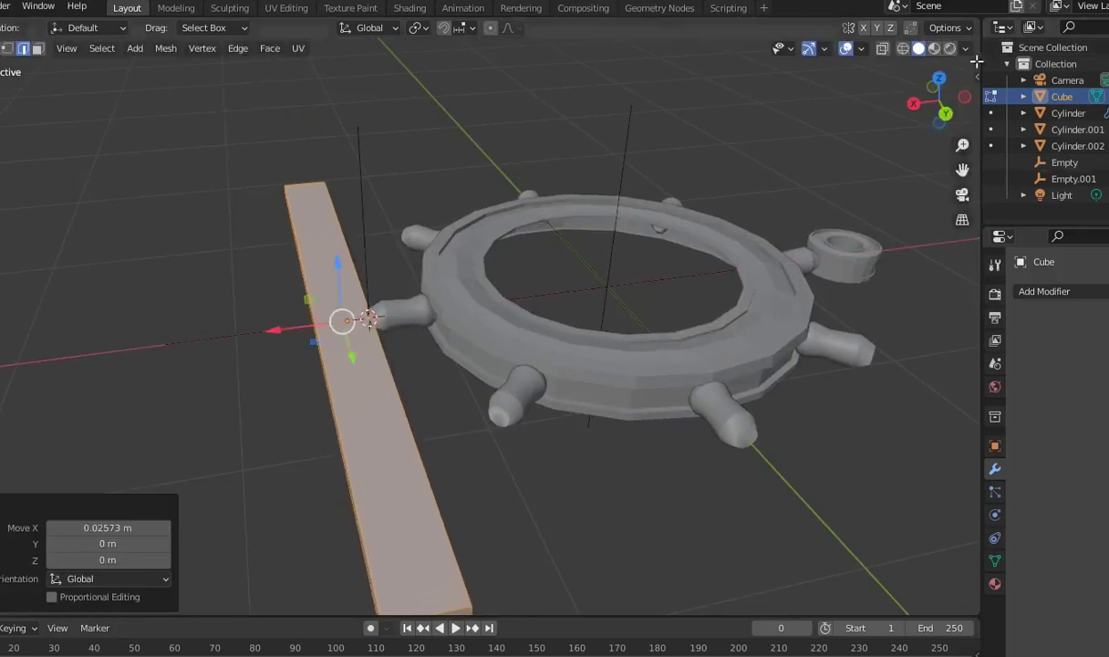
left_click(938, 78)
mouse_move(722, 268)
middle_mouse_down()
mouse_move(534, 228)
mouse_move(415, 444)
middle_mouse_up()
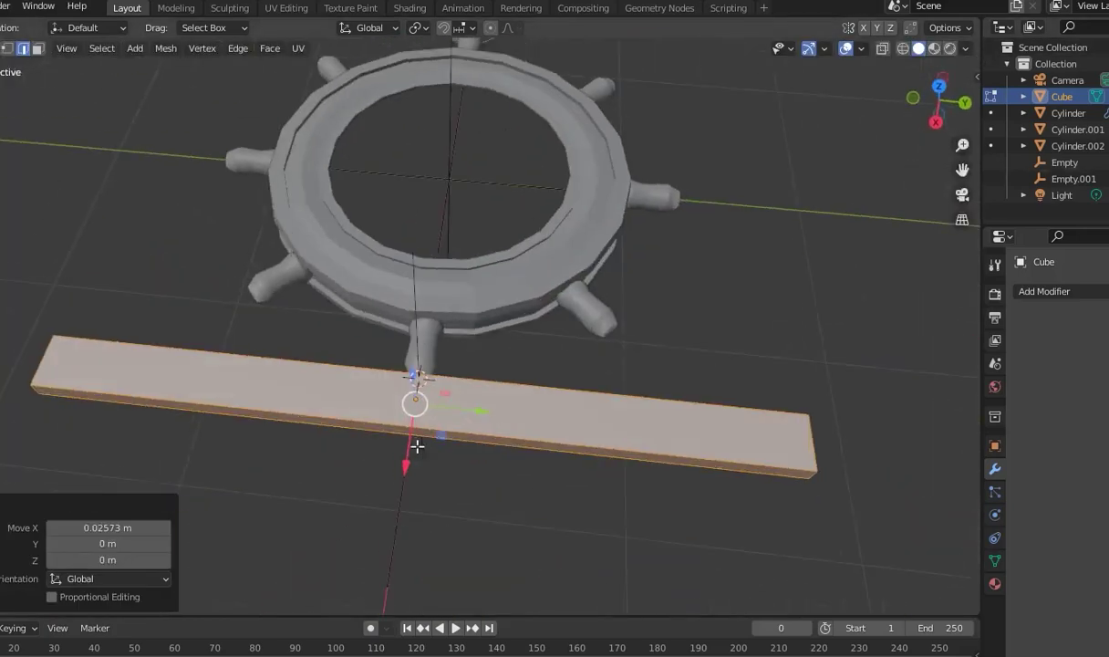
Add a centred loop cut across the bar and raise it on Z into a peak
key("ctrl+r")
left_click(407, 451)
right_click(403, 460)
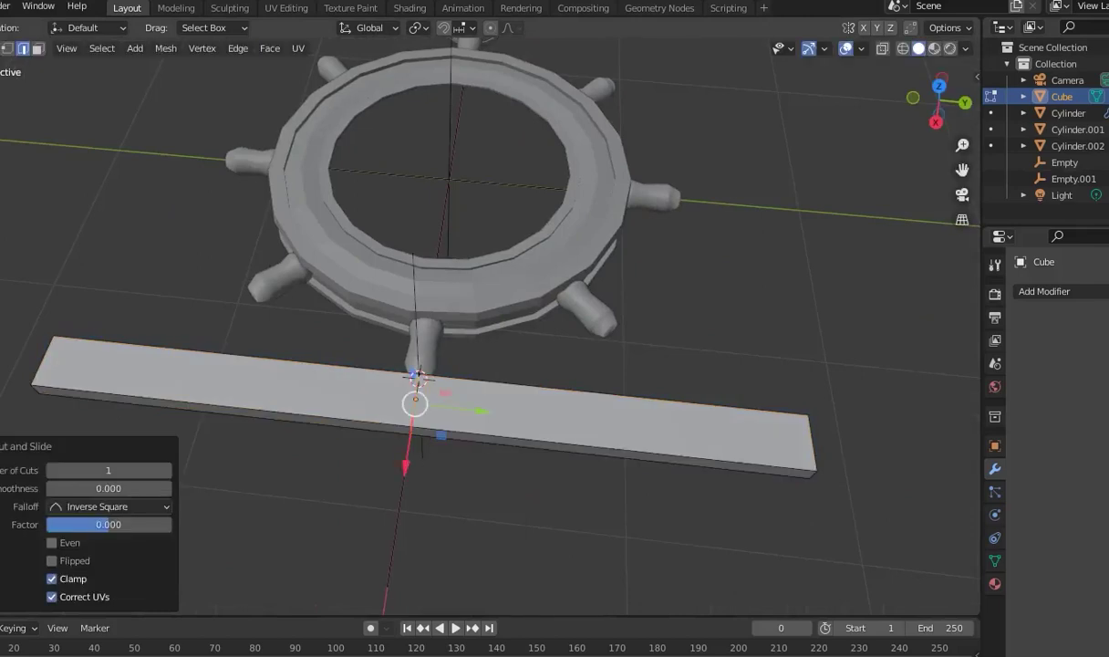
middle_click_drag(415, 444, 543, 431)
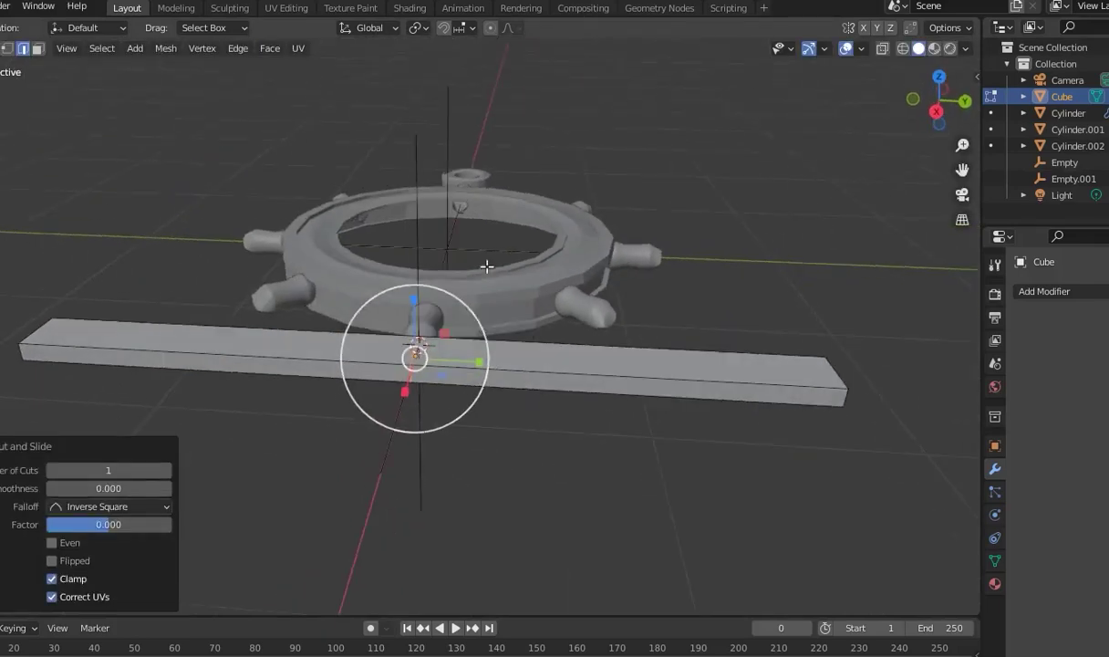
key("g")
key("z")
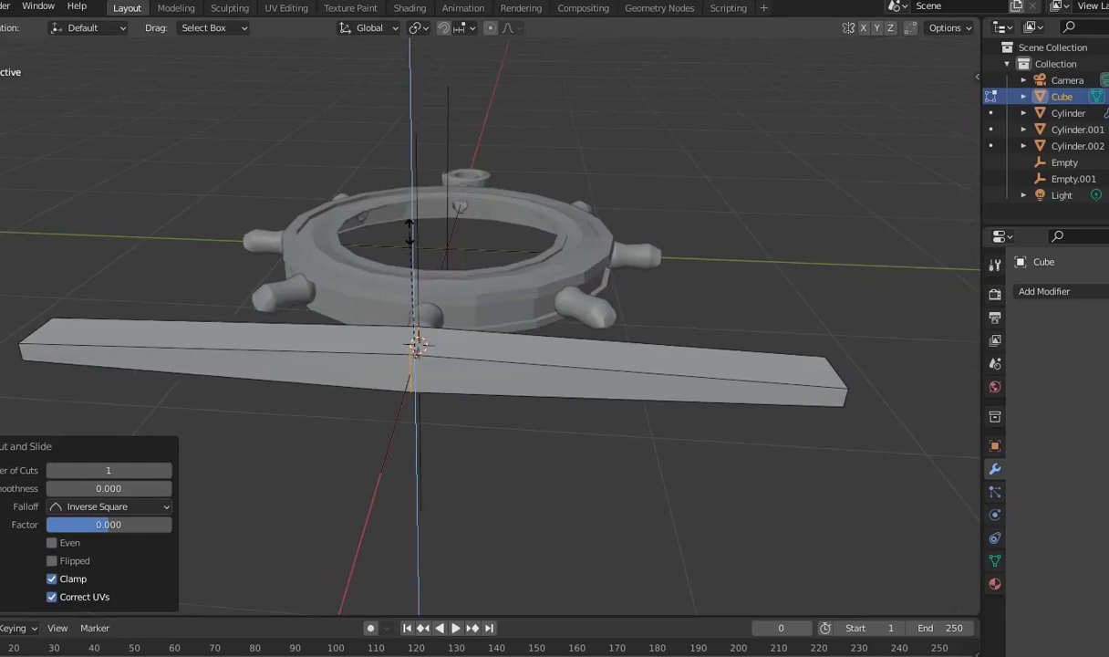
left_click(409, 233)
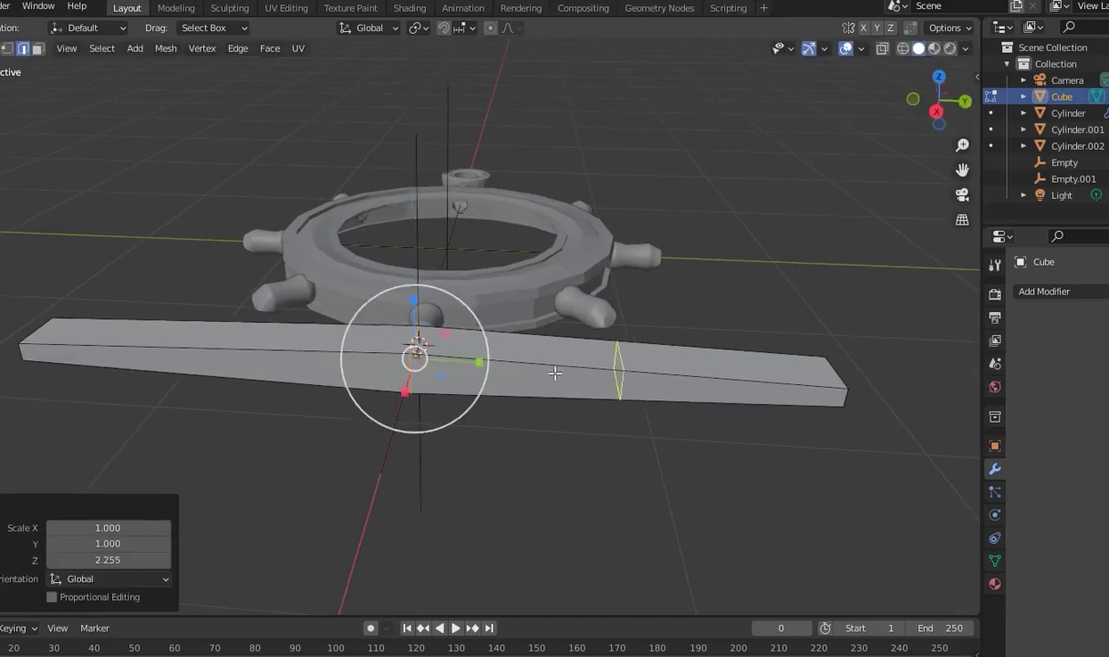
Try six loop cuts along each half of the bar, then undo the extra cuts
scroll(555, 372, "up", 2)
scroll(554, 372, "up", 1)
left_click(425, 377)
right_click(425, 377)
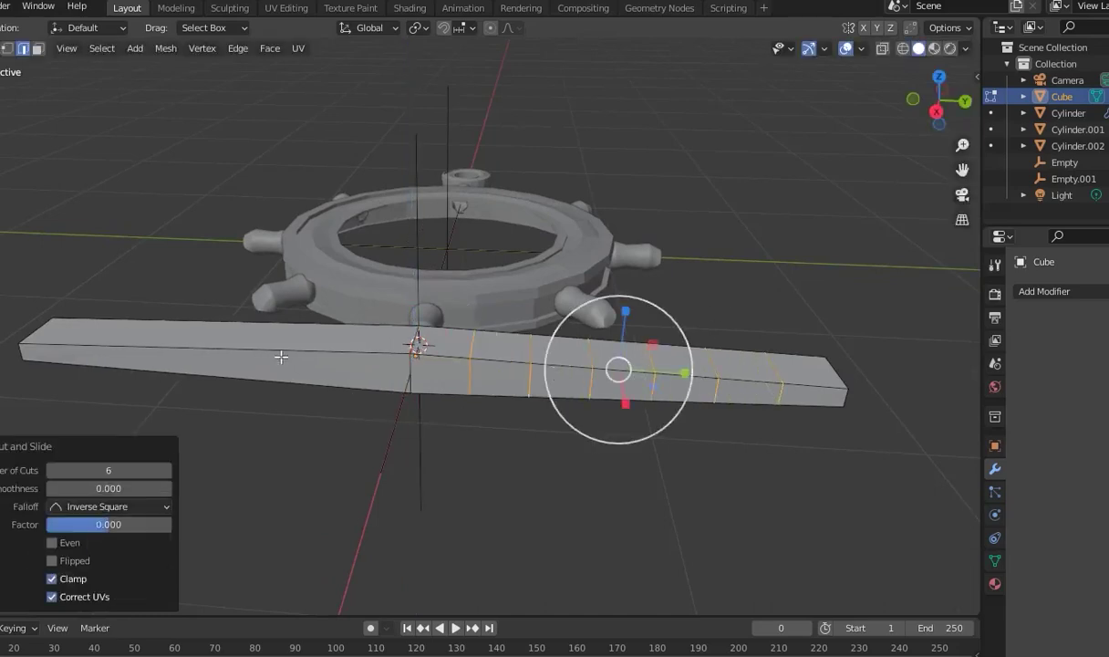
left_click(246, 350)
mouse_move(602, 441)
middle_mouse_down()
mouse_move(480, 400)
mouse_move(637, 421)
mouse_move(590, 426)
mouse_move(564, 387)
mouse_move(493, 372)
middle_mouse_up()
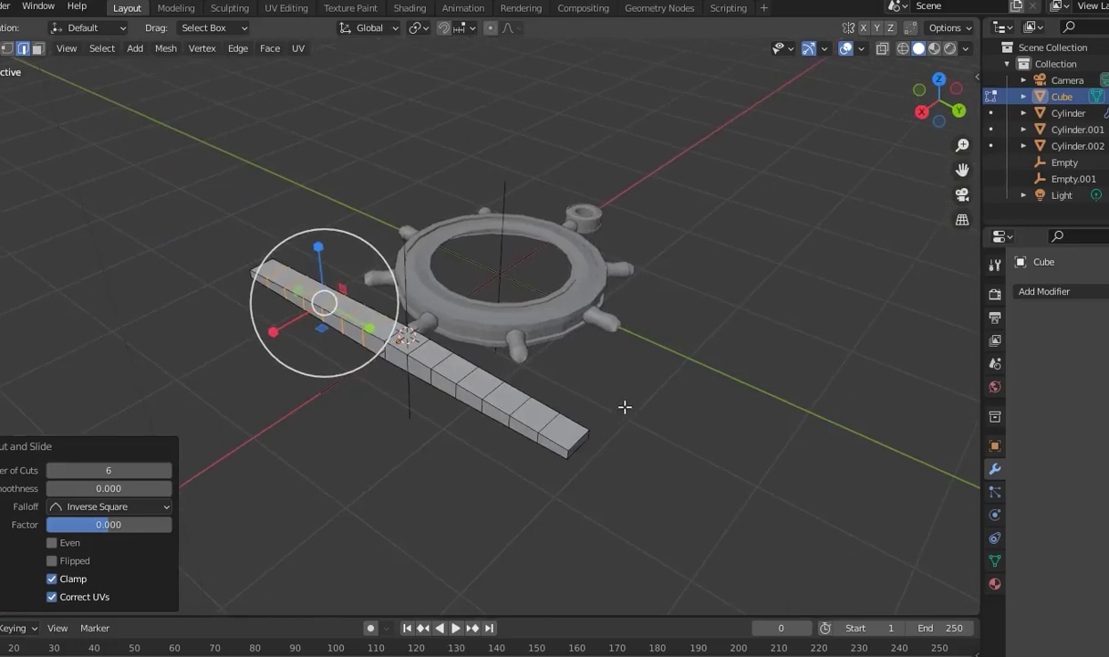
key("ctrl+z")
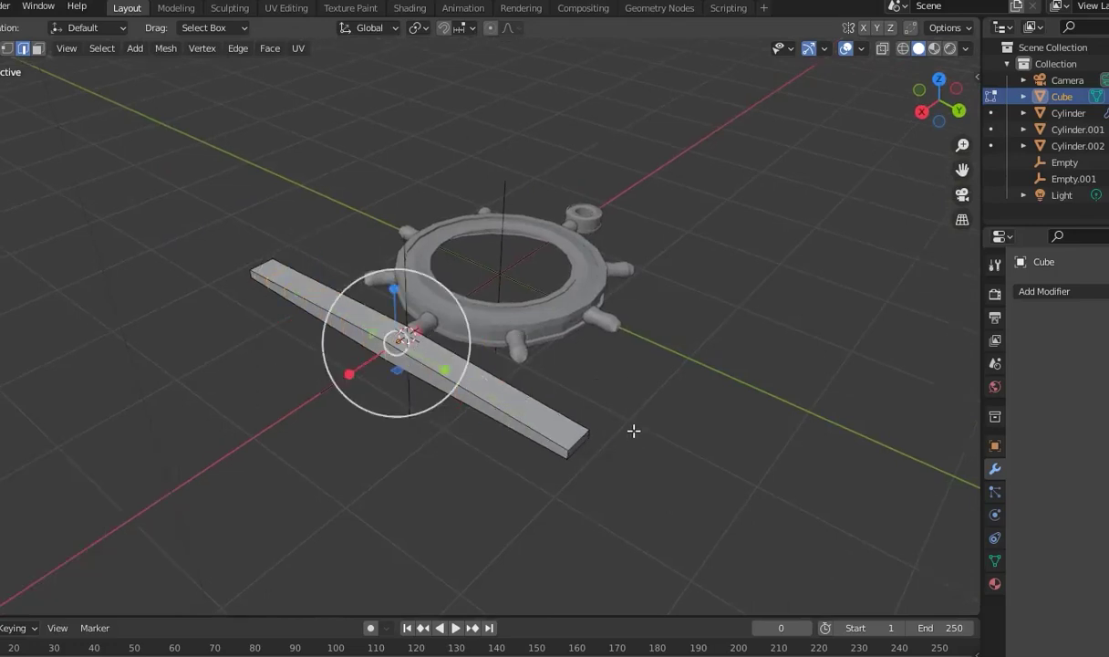
middle_click_drag(634, 430, 367, 301)
Taper the bar's end by scaling its end face along X
left_click(549, 435)
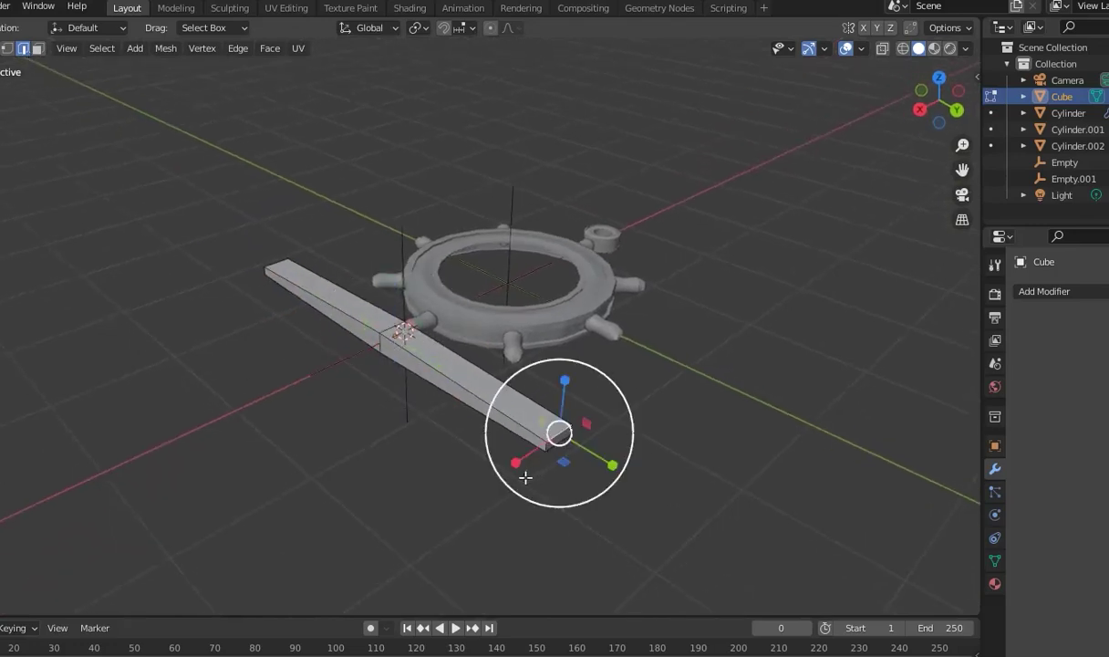
middle_click_drag(575, 474, 576, 412)
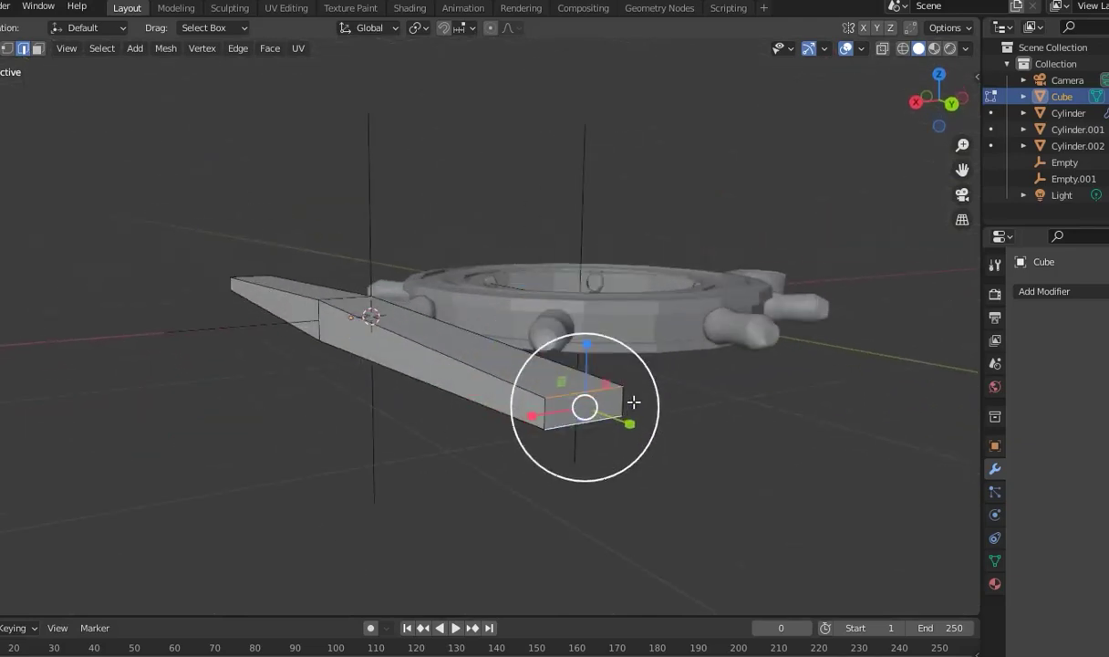
key("s")
key("x")
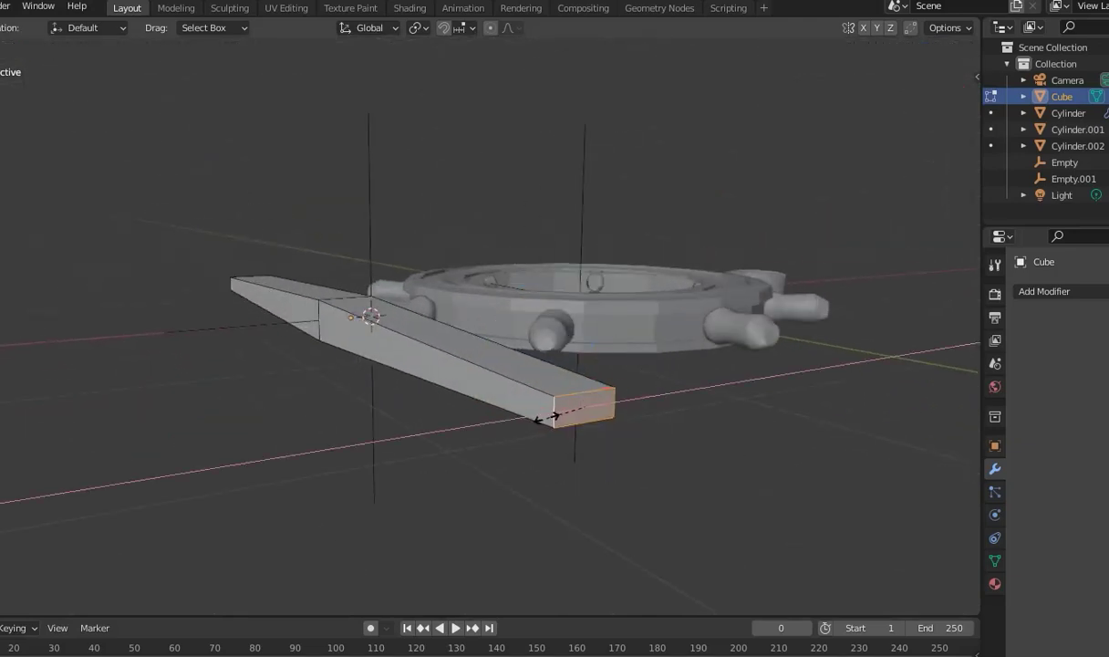
left_click(551, 415)
mouse_move(556, 415)
middle_mouse_down()
mouse_move(654, 454)
mouse_move(618, 463)
middle_mouse_up()
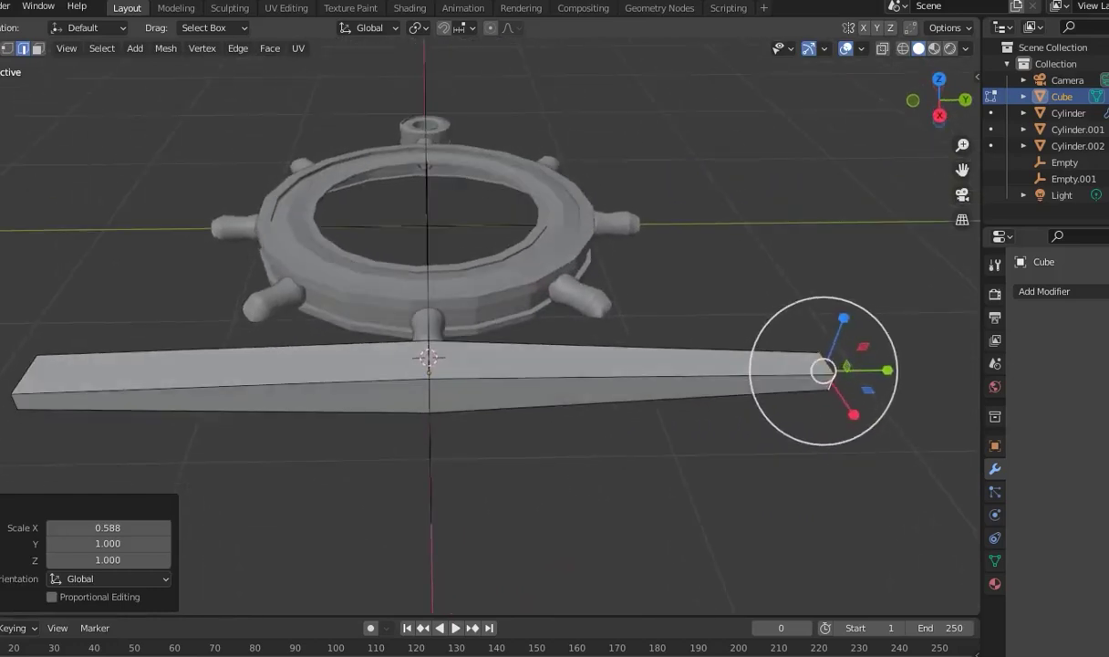
With X-ray on, box-select the bar's left-half vertices and delete them
left_click(883, 48)
left_click_drag(114, 280, 2, 438)
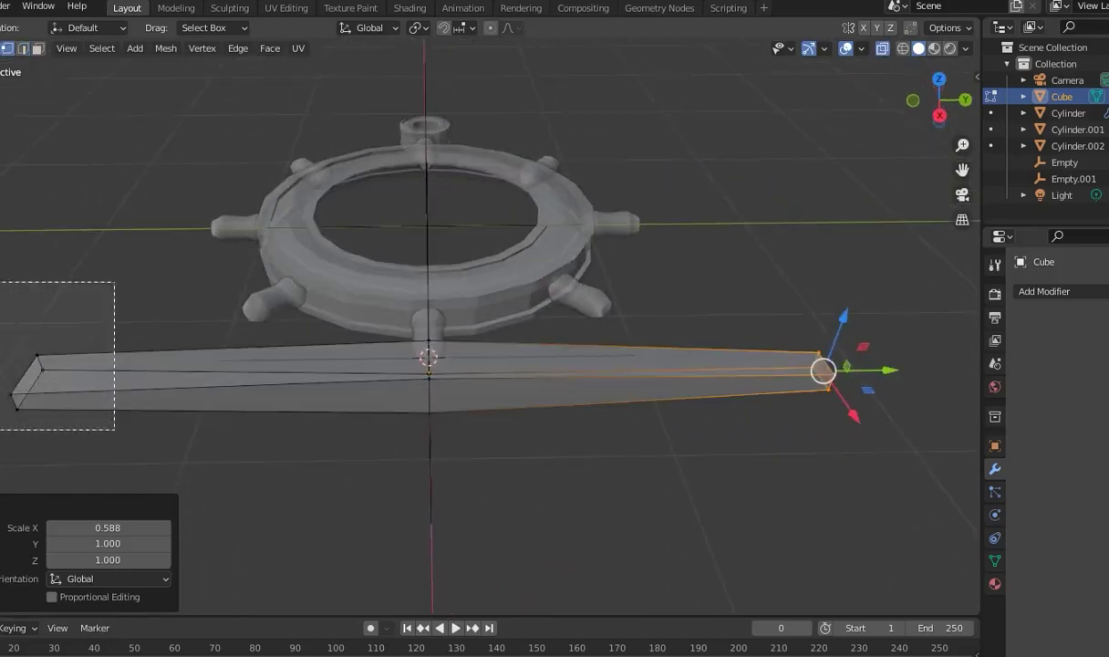
right_click(18, 431)
left_click(18, 430)
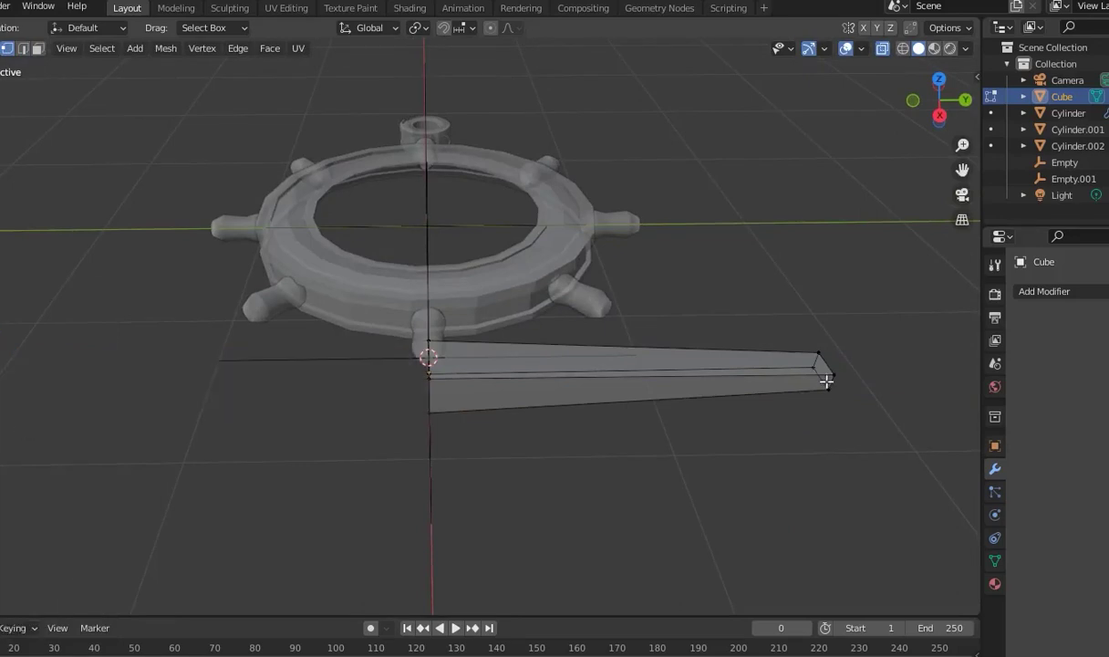
Add a Mirror modifier to the half bar, turn off X-ray, and apply it in Object Mode
key("a")
left_click(1040, 291)
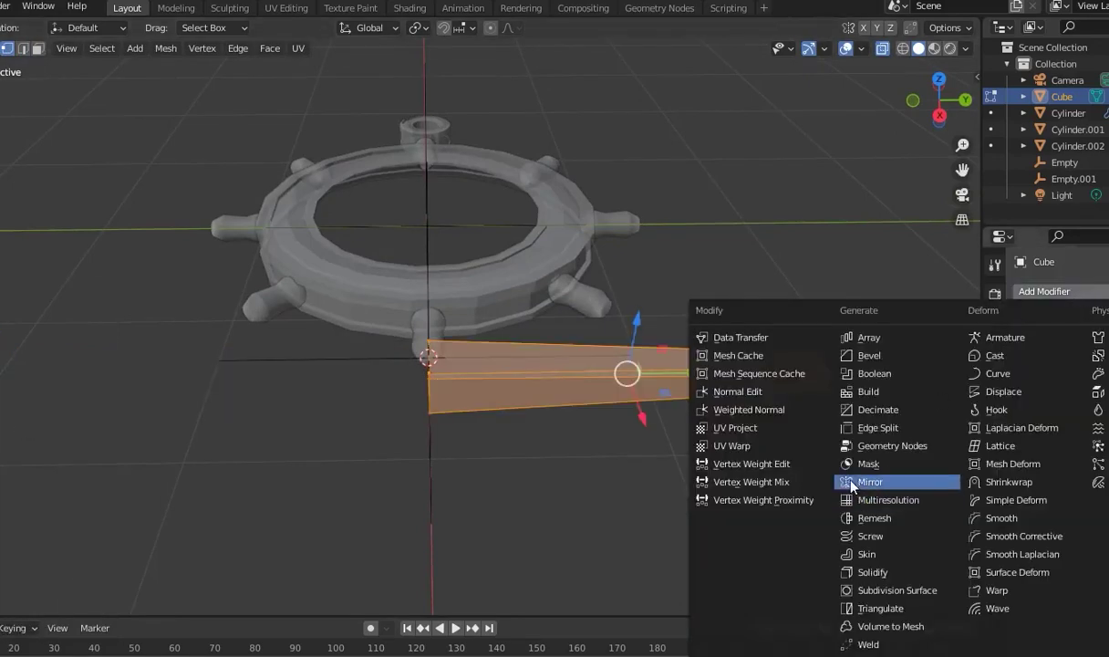
left_click(852, 485)
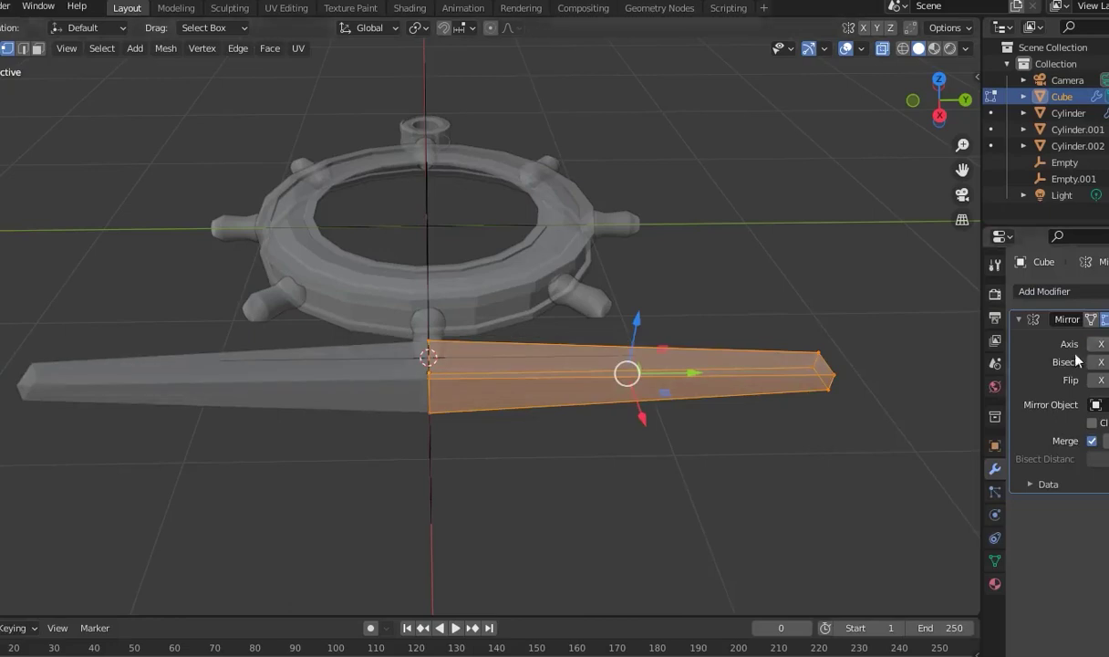
left_click(881, 49)
middle_click_drag(877, 69, 881, 84)
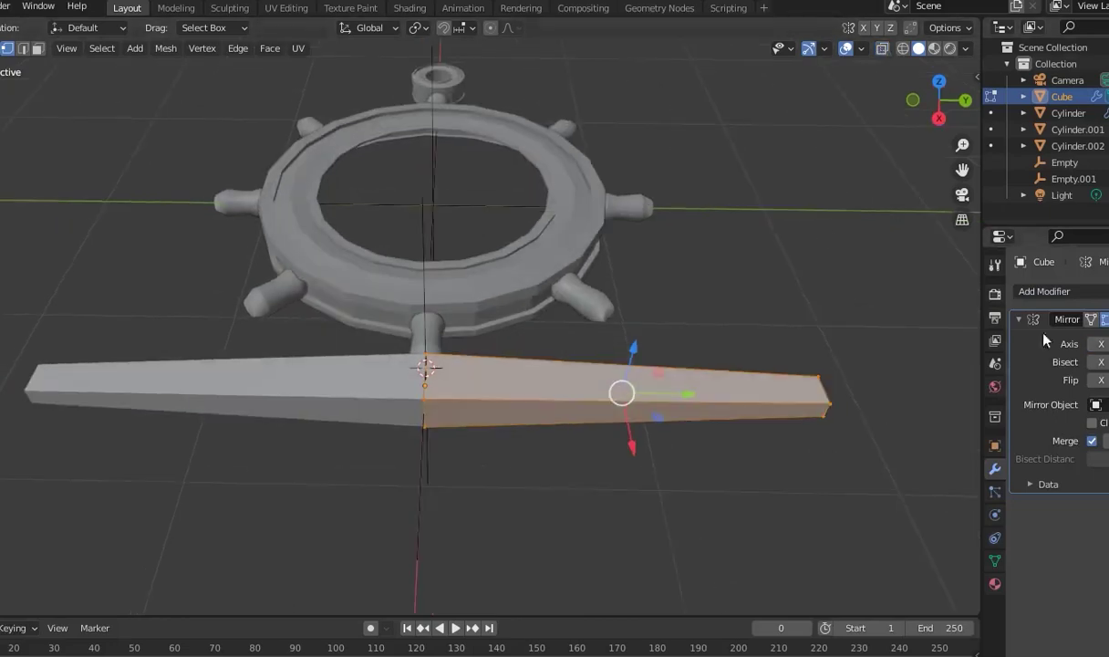
left_click(871, 312)
key("Tab")
left_click(1105, 318)
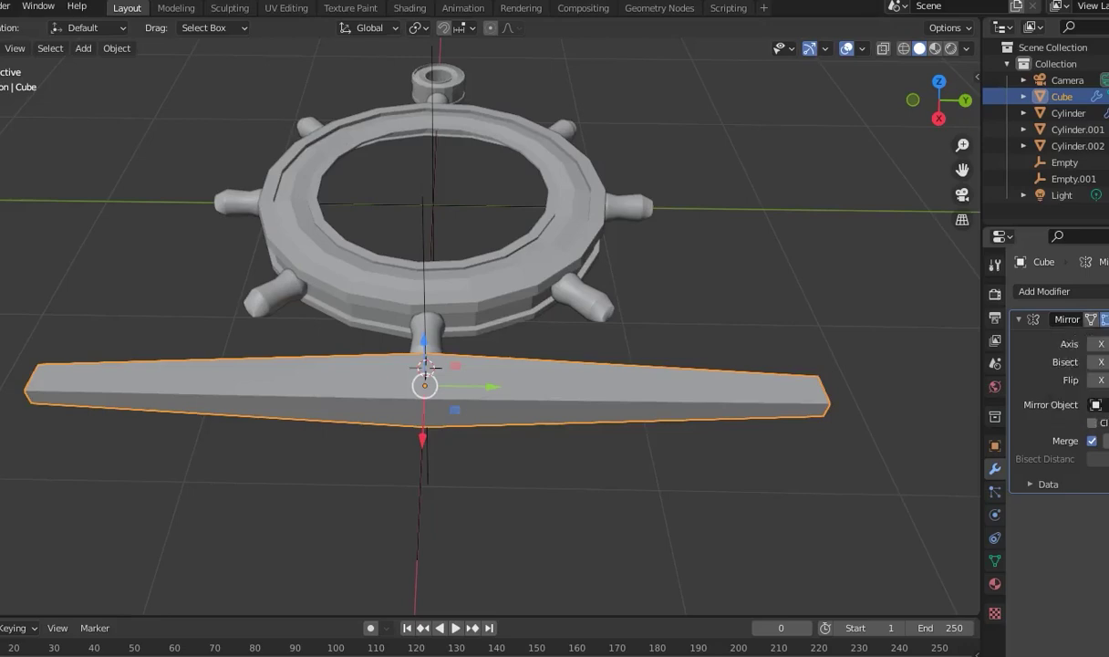
left_click(1097, 335)
middle_click_drag(583, 383, 584, 421)
scroll(584, 422, "up", 3)
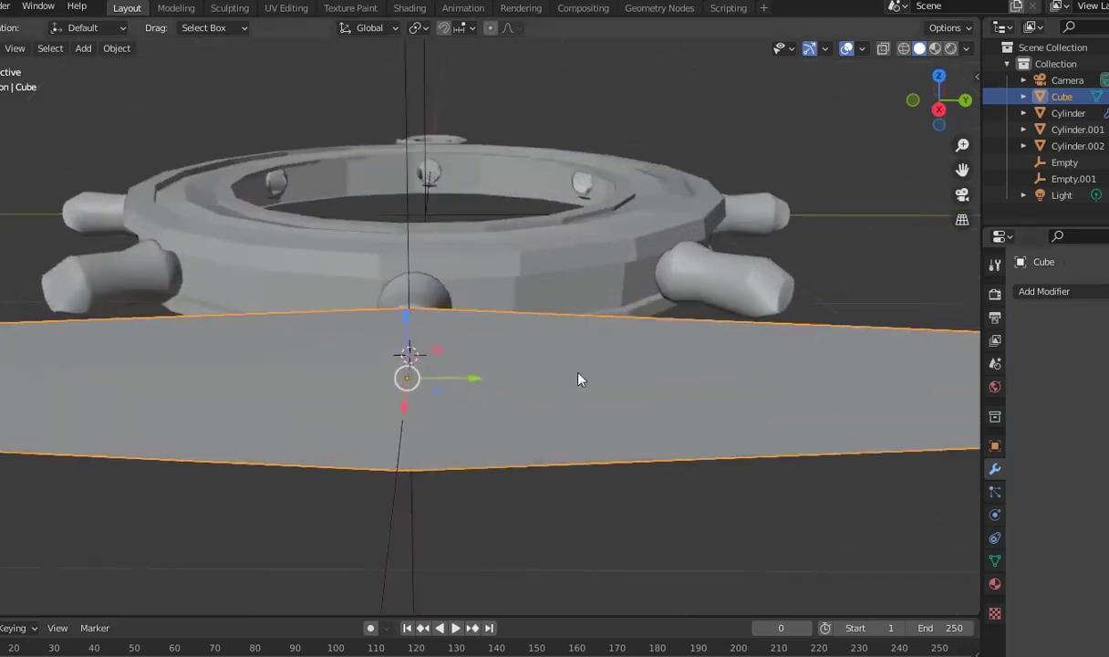
Merge the bar's centre vertices At Center in Edit Mode
key("Tab")
middle_click_drag(579, 379, 554, 379)
scroll(555, 379, "up", 2)
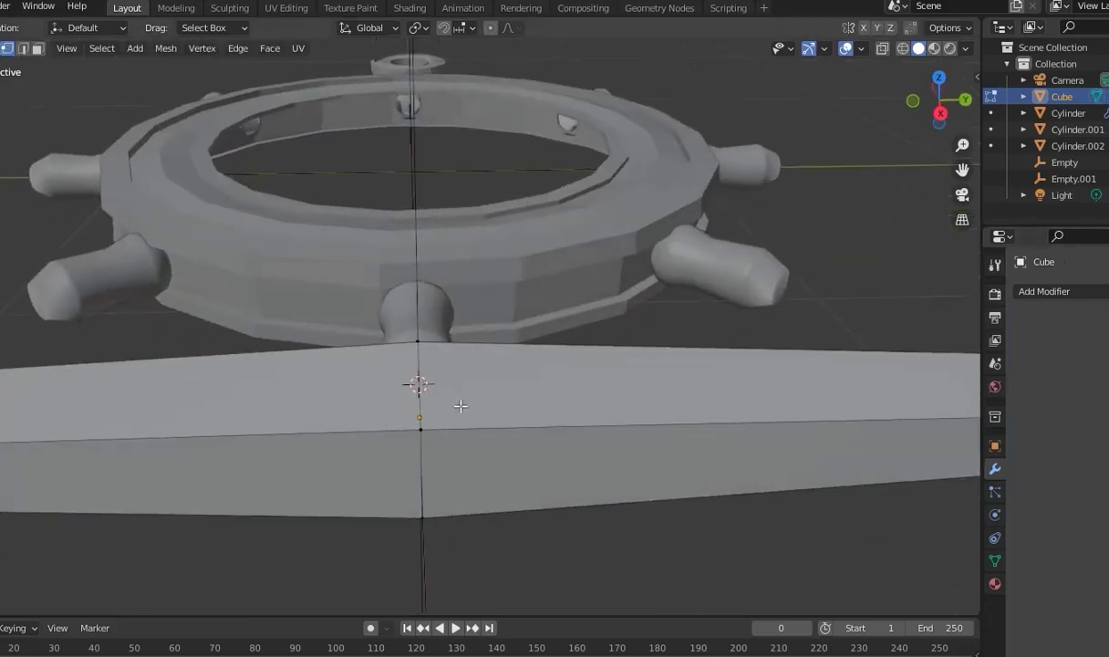
key("m")
left_click(318, 453)
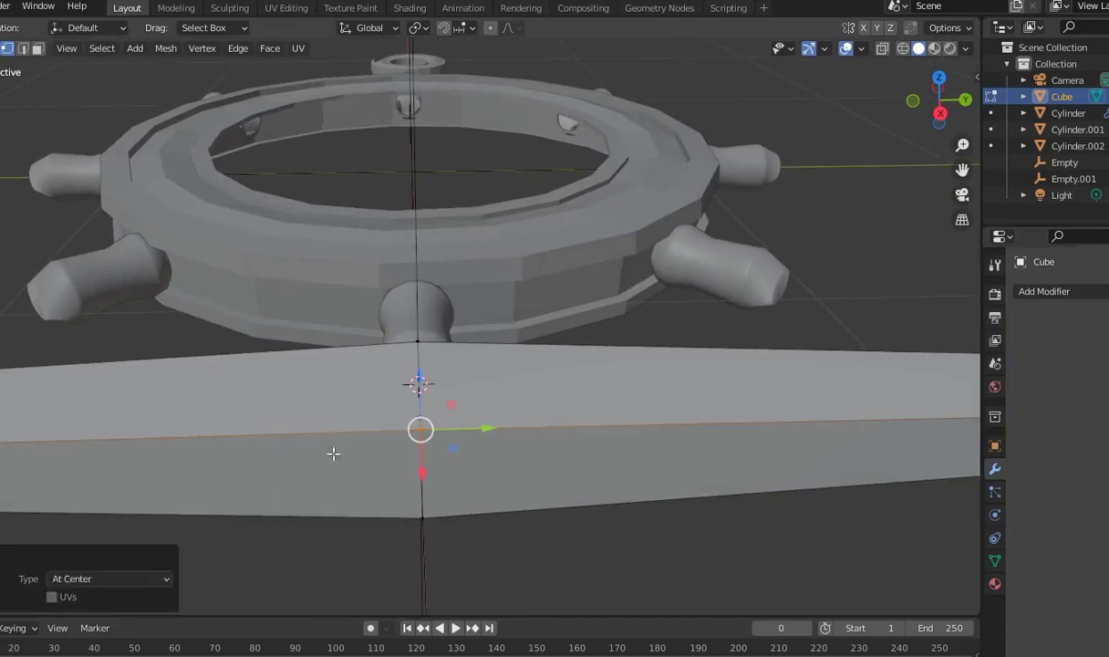
left_click_drag(374, 365, 367, 367)
mouse_move(367, 367)
middle_mouse_down()
mouse_move(453, 371)
mouse_move(324, 263)
middle_mouse_up()
key("m")
left_click(367, 372)
key("m")
left_click(369, 317)
Add six centred loop cuts to each half of the bar, then select the whole bar
middle_click_drag(369, 317, 515, 448)
scroll(516, 447, "up", 1)
scroll(534, 449, "down", 2)
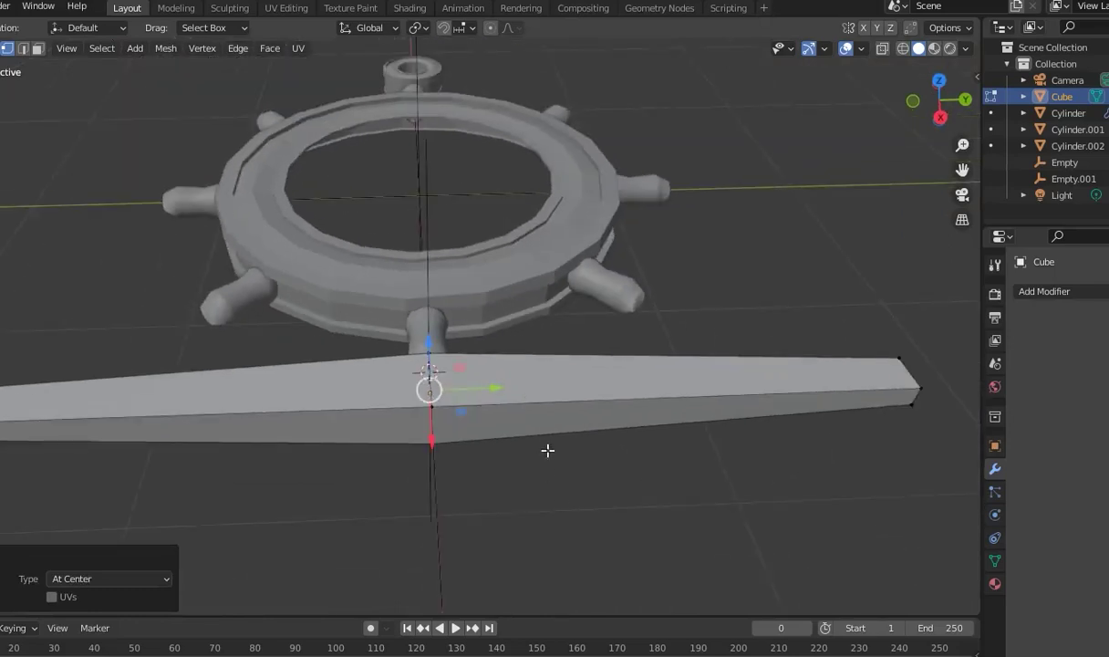
left_click(521, 404)
right_click(354, 433)
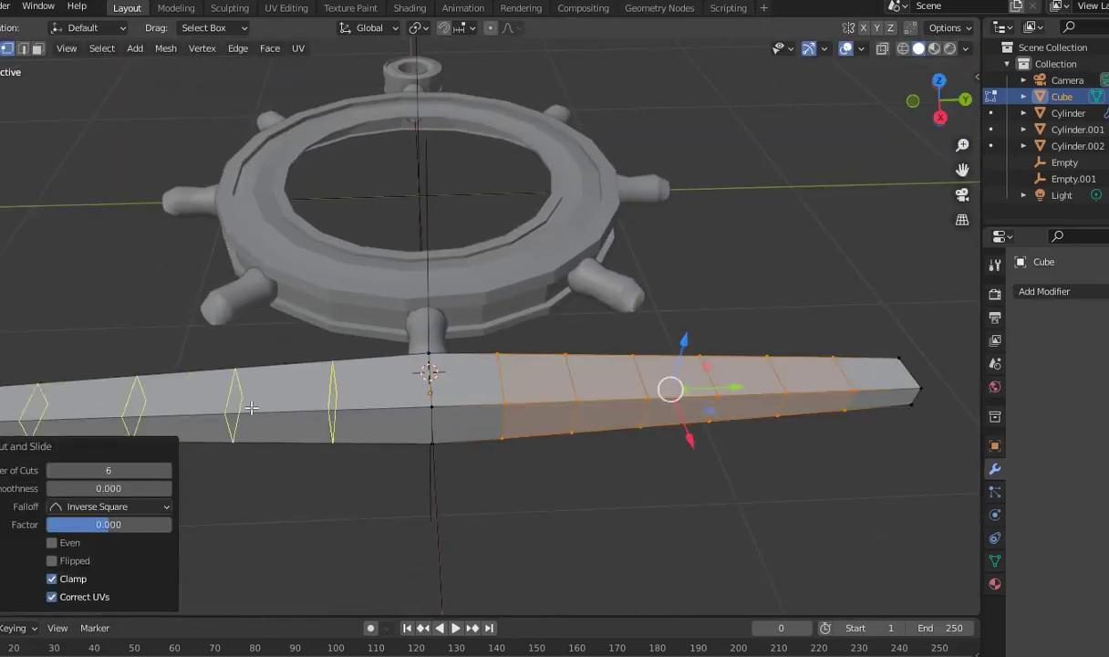
left_click(251, 407)
right_click(247, 402)
scroll(384, 442, "down", 2)
scroll(547, 433, "down", 2)
key("a")
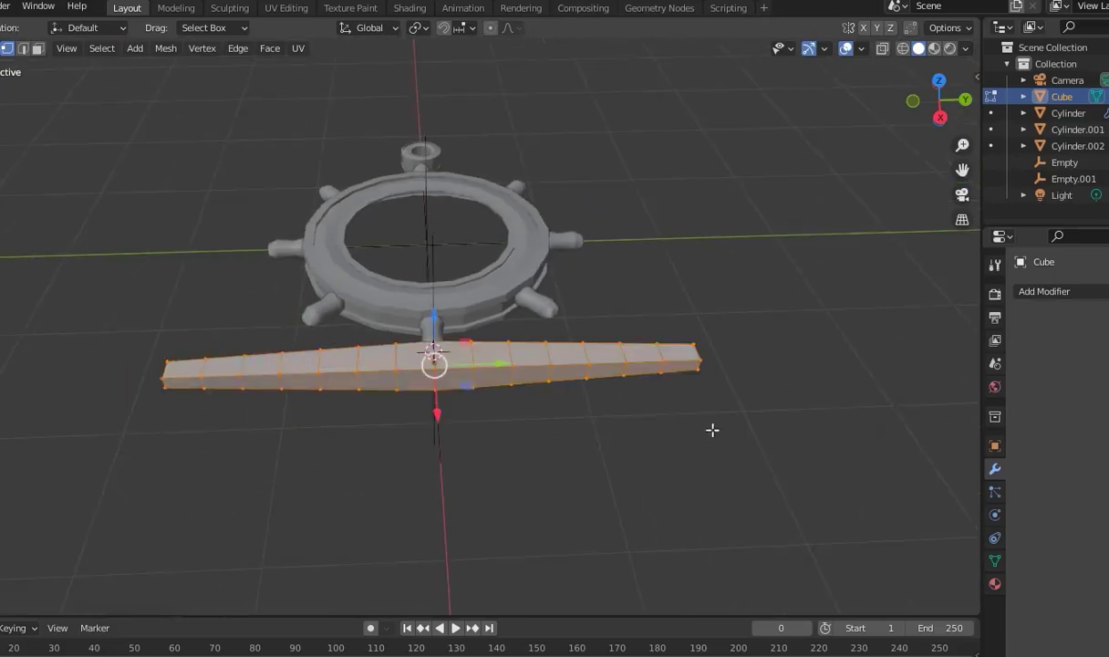
left_click(1074, 292)
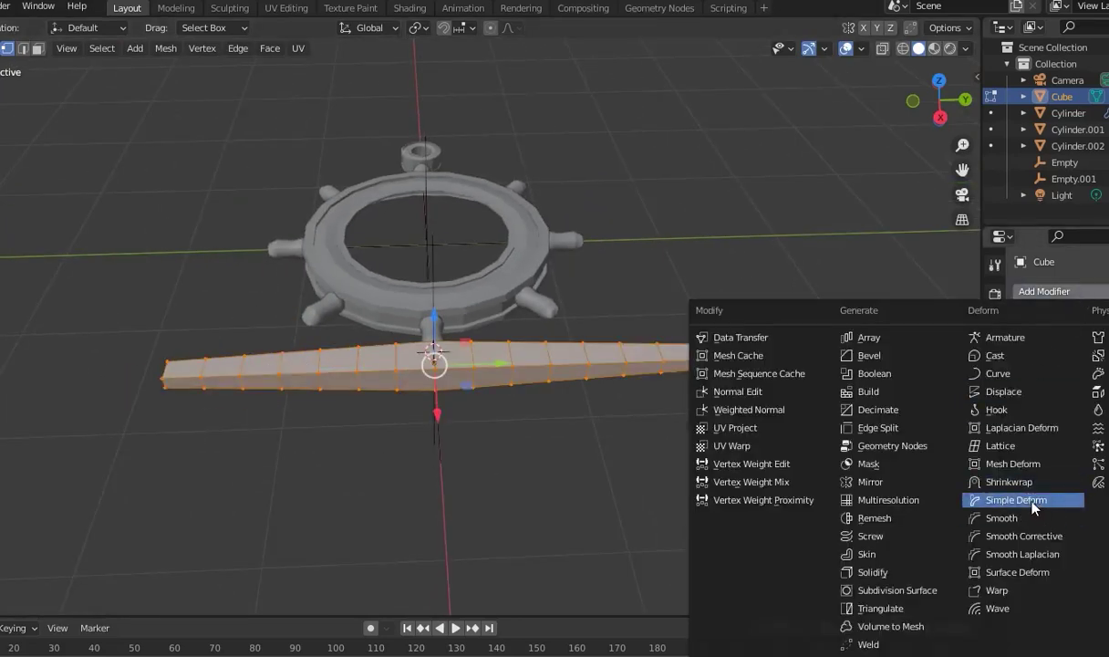
Add a Simple Deform modifier, apply all transforms, and set it to Bend around Empty.001
left_click(1032, 502)
key("Tab")
key("ctrl+a")
left_click(803, 411)
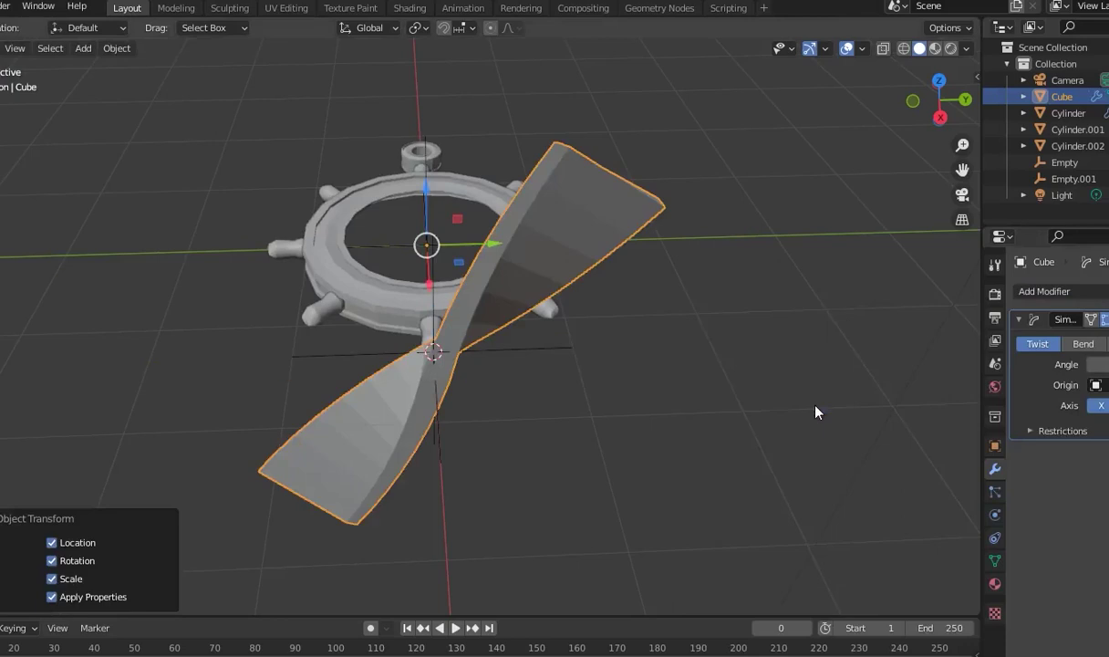
left_click(1083, 344)
middle_click_drag(737, 322, 702, 428)
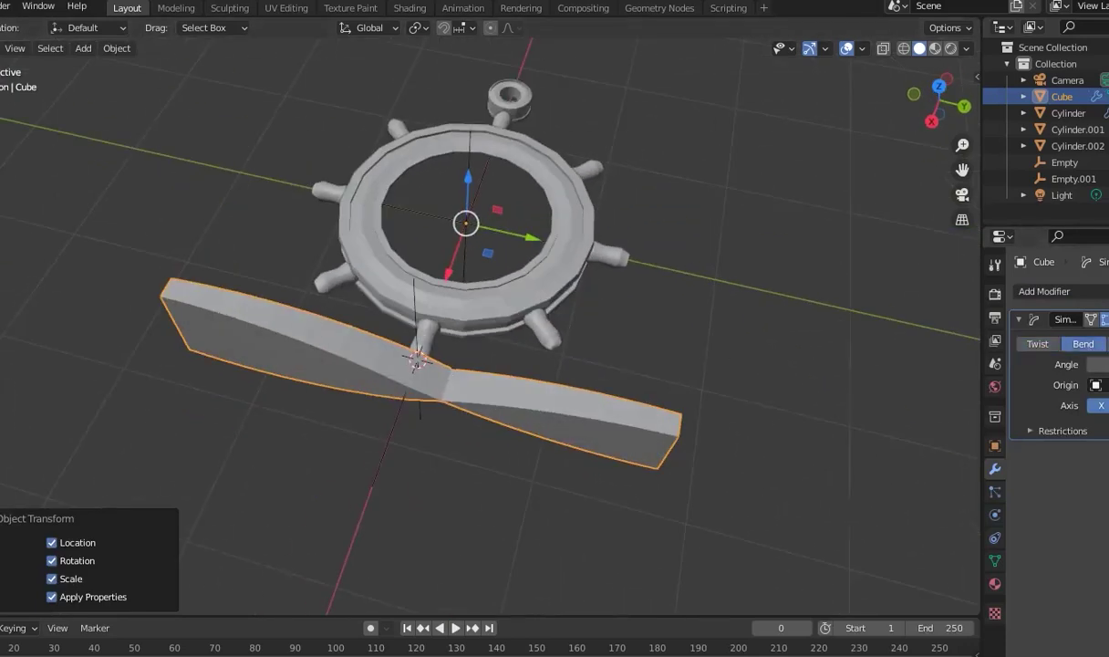
left_click(425, 310)
Inspect the arc around the wheel's lower rim, then reselect the bent bar
mouse_move(396, 300)
middle_mouse_down()
mouse_move(680, 351)
mouse_move(647, 351)
mouse_move(586, 518)
mouse_move(690, 540)
middle_mouse_up()
left_click_drag(1094, 364, 1106, 364)
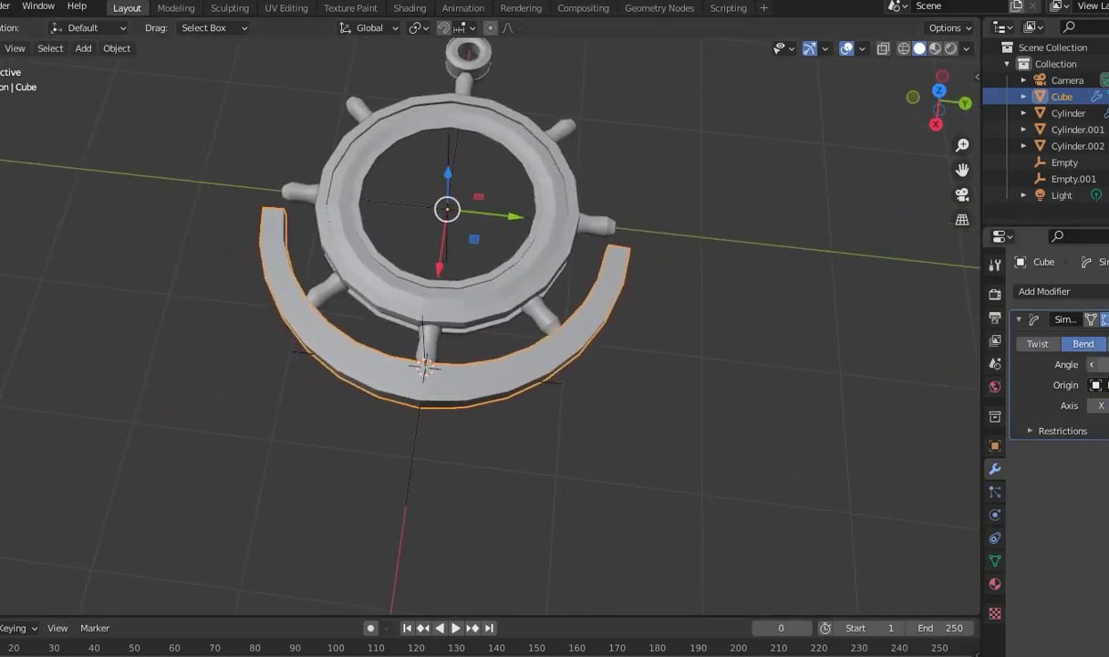
mouse_move(542, 386)
middle_mouse_down()
mouse_move(535, 502)
mouse_move(290, 326)
mouse_move(602, 388)
mouse_move(537, 443)
mouse_move(359, 290)
mouse_move(285, 302)
mouse_move(359, 413)
mouse_move(520, 353)
mouse_move(449, 222)
middle_mouse_up()
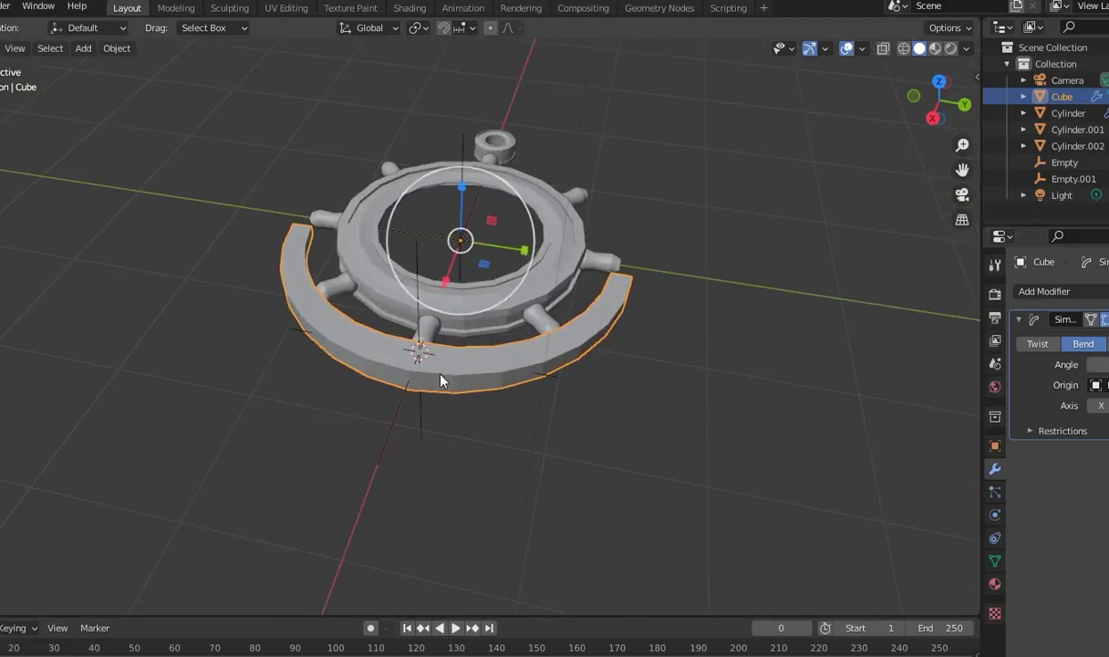
left_click(614, 413)
mouse_move(614, 414)
middle_mouse_down()
mouse_move(446, 379)
mouse_move(466, 384)
mouse_move(354, 314)
middle_mouse_up()
left_click(354, 315)
right_click(356, 316)
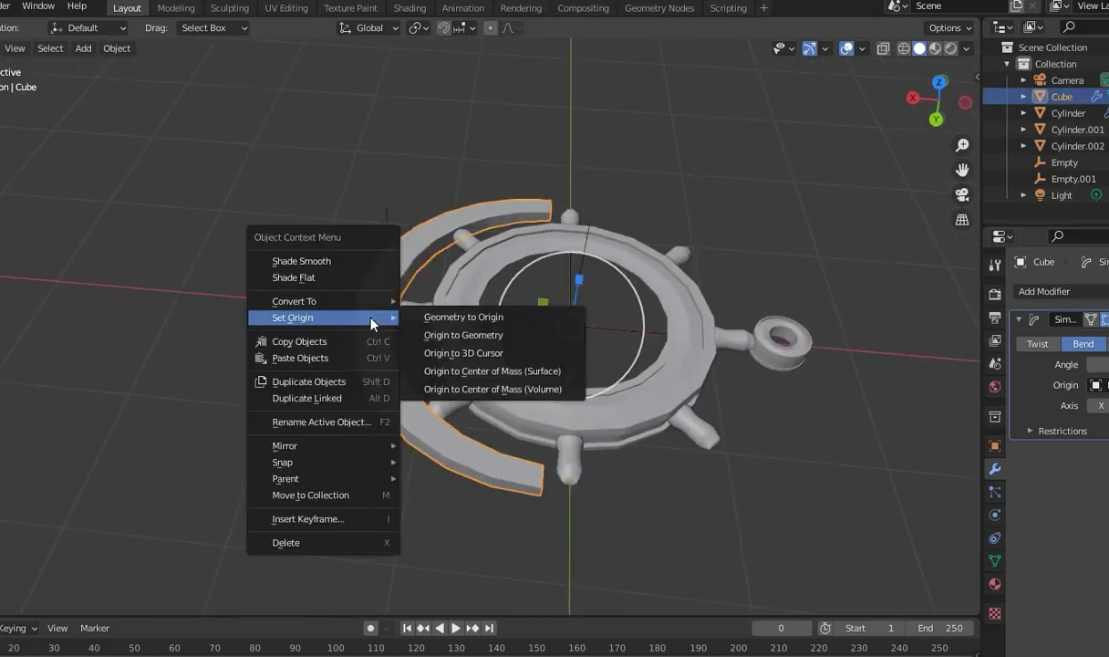
Set the arc's origin to geometry, scale it to 0.775 and move it -0.08671 m along X
left_click(522, 341)
middle_click_drag(503, 360, 412, 434)
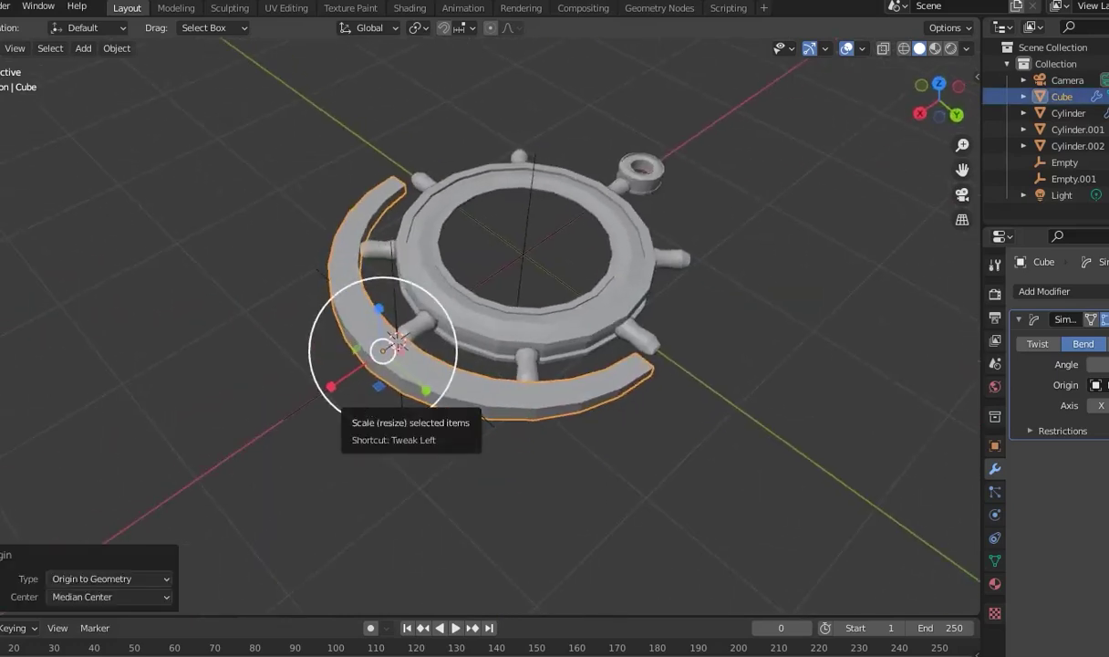
left_click_drag(395, 342, 372, 390)
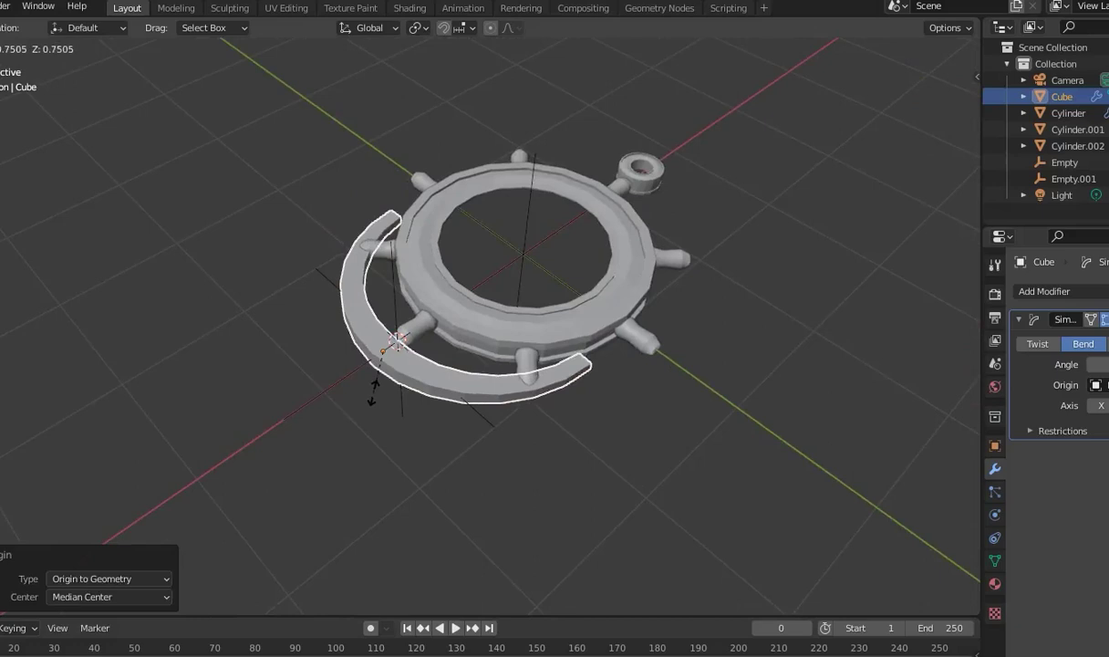
left_click_drag(372, 390, 370, 401)
mouse_move(370, 401)
middle_mouse_down()
mouse_move(433, 372)
mouse_move(344, 301)
mouse_move(343, 330)
mouse_move(282, 337)
mouse_move(290, 303)
middle_mouse_up()
key("g")
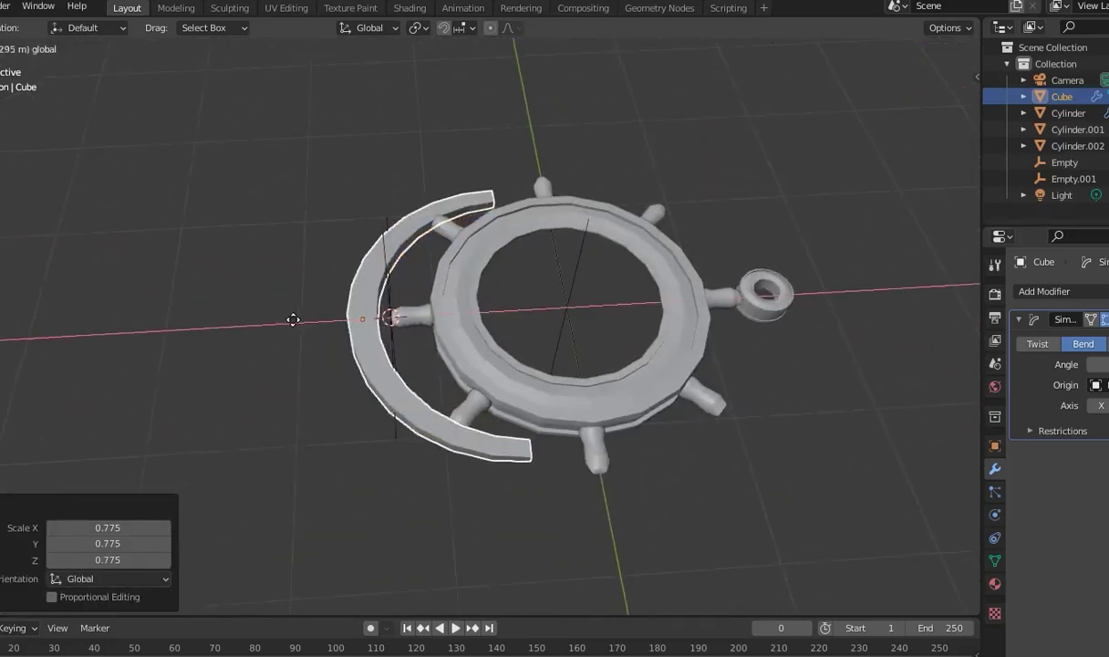
left_click(315, 319)
Refine the arc's bend angle and save the file
left_click_drag(1099, 364, 1107, 364)
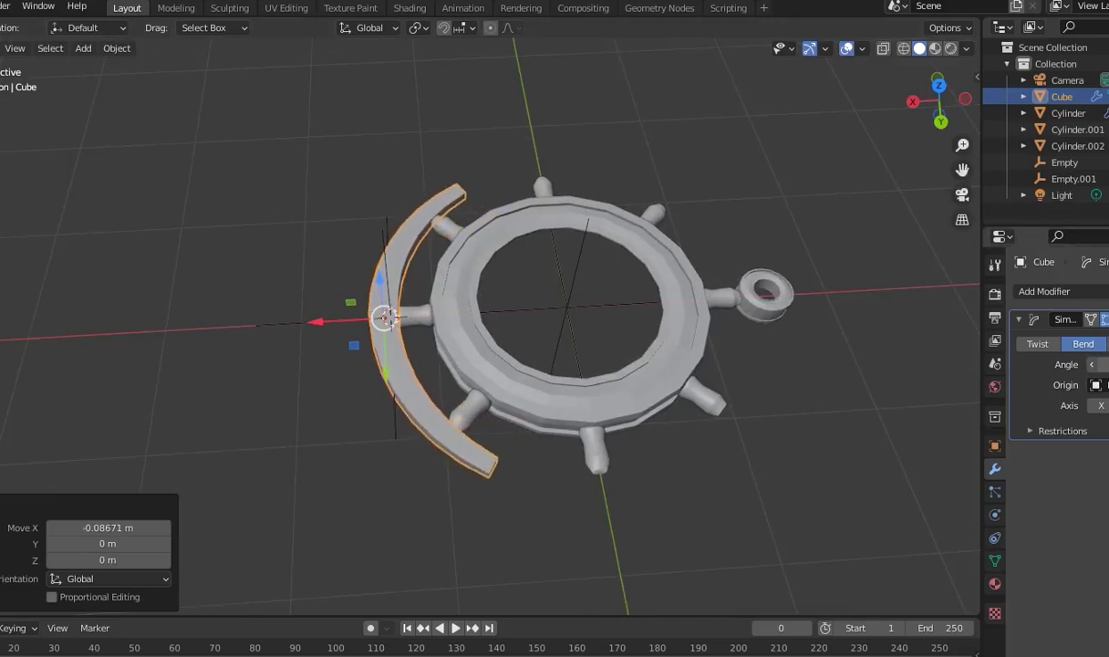
left_click(939, 85)
mouse_move(800, 218)
middle_mouse_down()
mouse_move(644, 264)
mouse_move(538, 114)
mouse_move(528, 178)
mouse_move(681, 186)
mouse_move(706, 215)
mouse_move(759, 195)
mouse_move(689, 359)
mouse_move(540, 324)
mouse_move(690, 368)
middle_mouse_up()
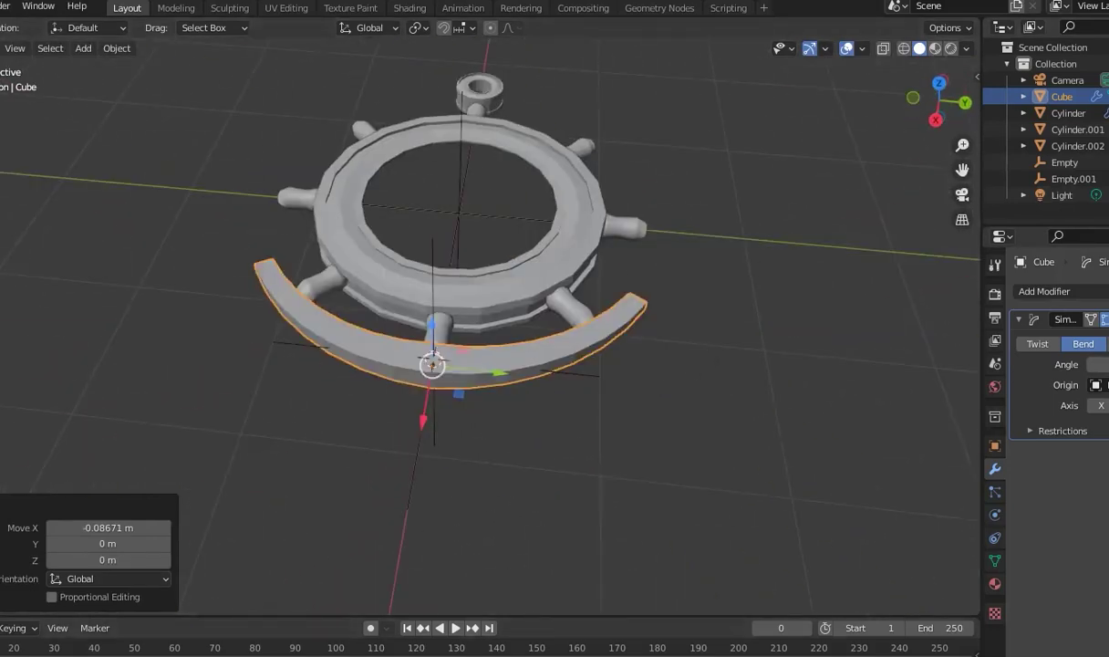
left_click(2, 7)
left_click(5, 113)
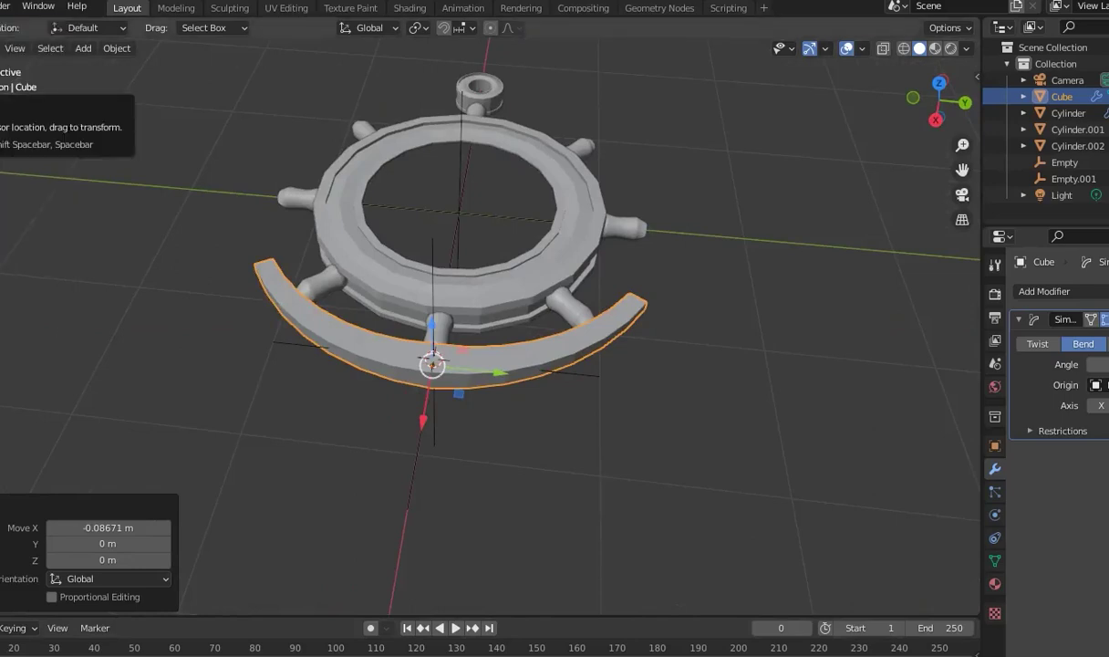
middle_click_drag(582, 396, 576, 438)
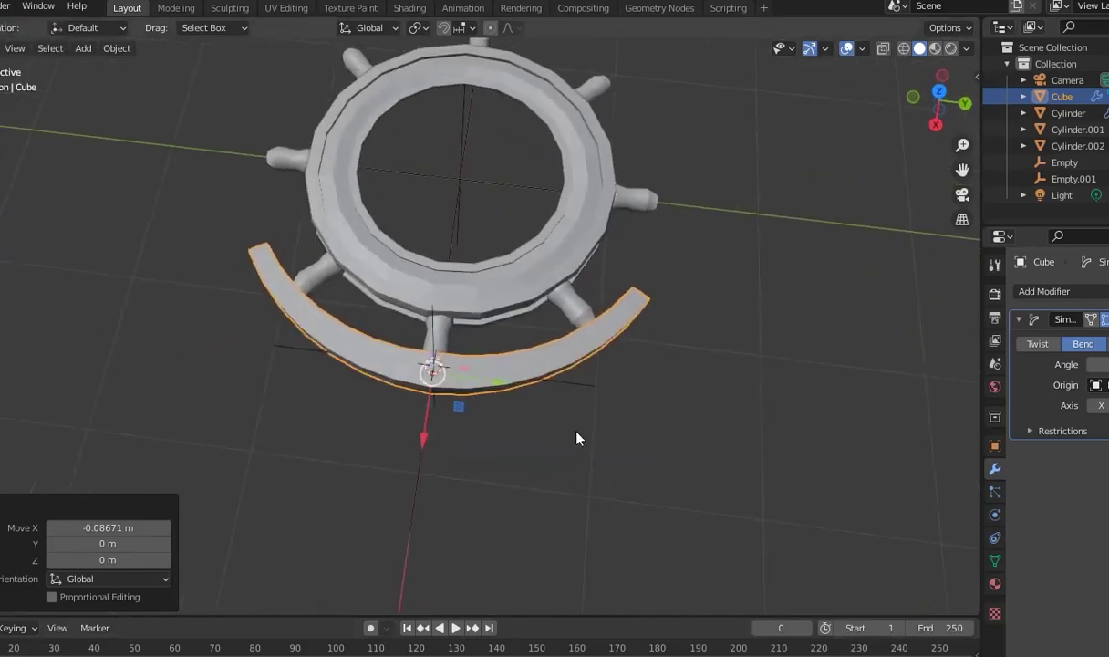
mouse_move(721, 359)
middle_mouse_down()
mouse_move(668, 428)
mouse_move(614, 298)
middle_mouse_up()
mouse_move(509, 462)
middle_mouse_down()
mouse_move(589, 507)
mouse_move(765, 530)
middle_mouse_up()
left_click(1106, 319)
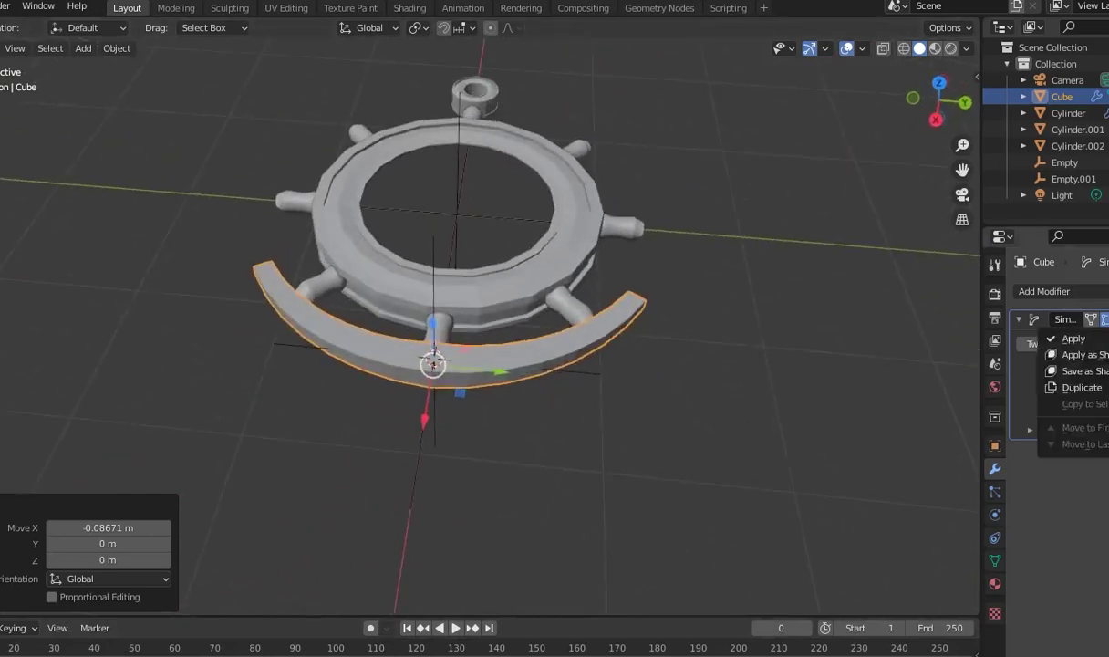
Apply the bend deform, then delete the selected arc faces in X-ray top view
left_click(1074, 339)
mouse_move(675, 438)
middle_mouse_down()
mouse_move(706, 451)
mouse_move(732, 396)
middle_mouse_up()
key("Tab")
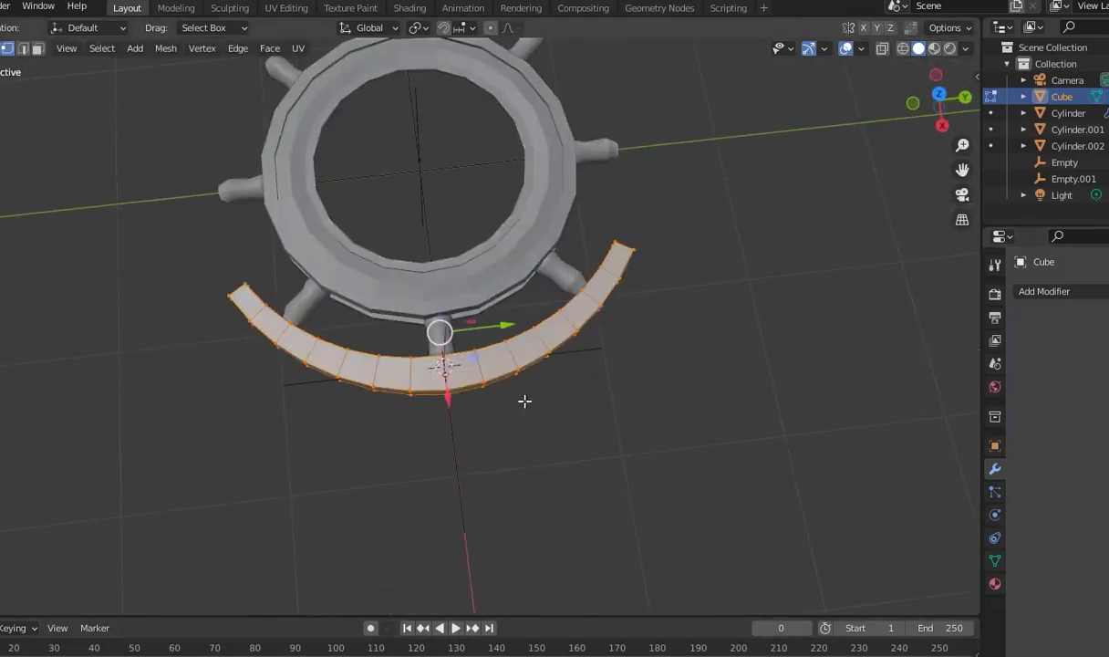
left_click(885, 49)
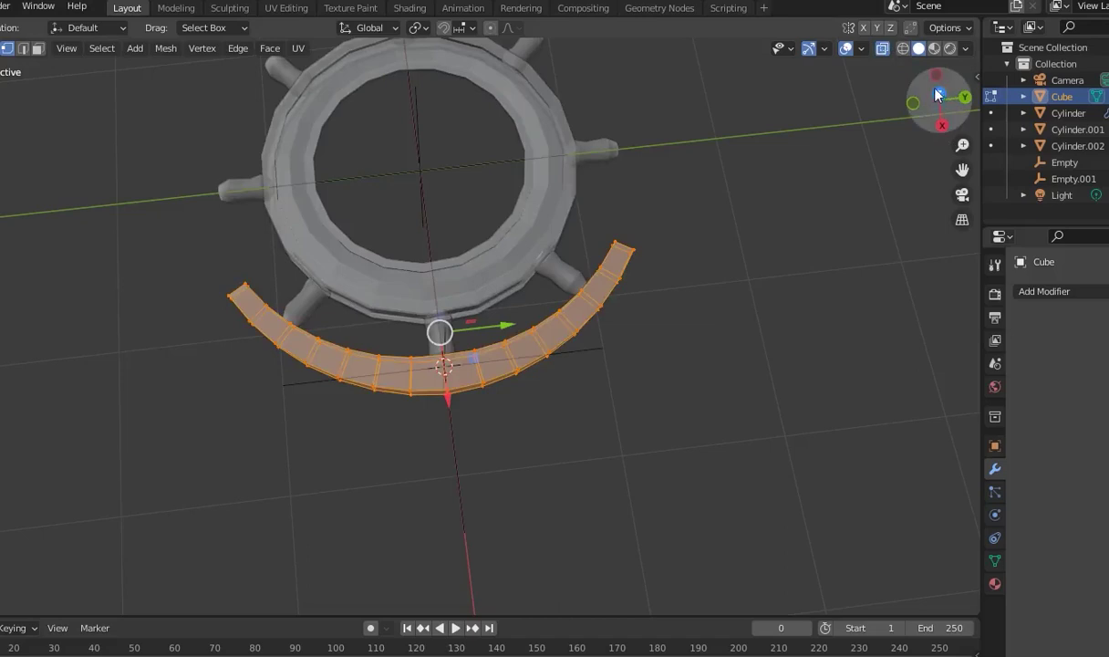
left_click(938, 95)
left_click_drag(725, 591, 155, 341)
key("x")
left_click(146, 341)
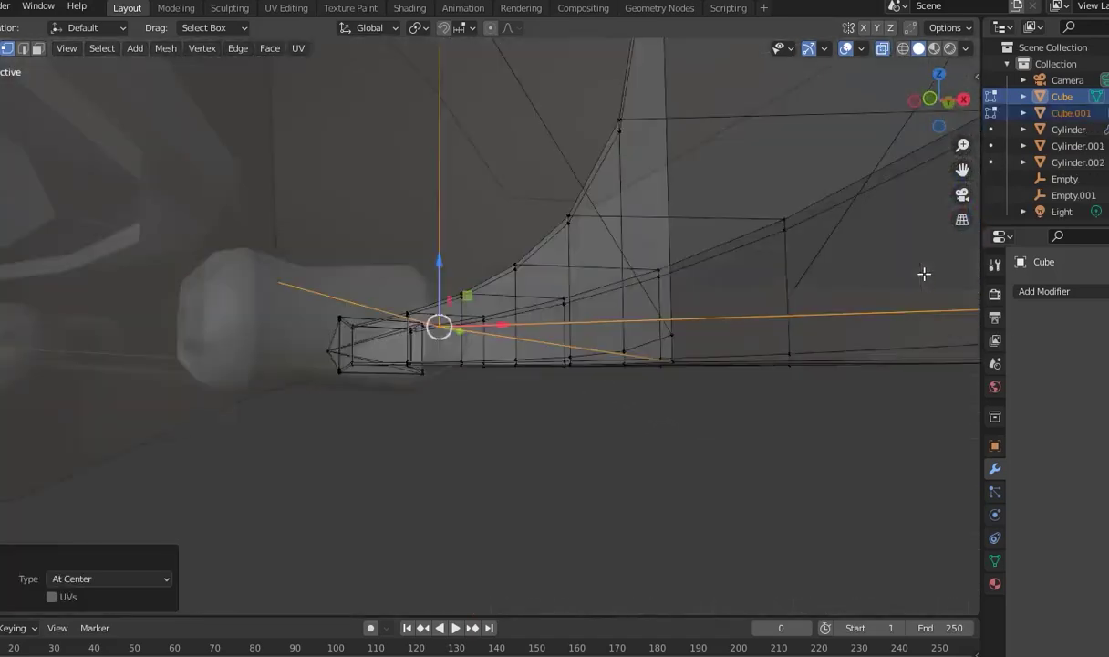
Merge the arrow-tip vertices At Center into a single point
scroll(631, 278, "up", 1)
scroll(693, 277, "up", 2)
scroll(679, 285, "up", 2)
scroll(547, 274, "up", 1)
mouse_move(485, 265)
middle_mouse_down()
mouse_move(496, 225)
mouse_move(413, 241)
mouse_move(436, 259)
mouse_move(520, 153)
mouse_move(654, 206)
mouse_move(568, 154)
mouse_move(493, 178)
mouse_move(460, 138)
middle_mouse_up()
key("m")
left_click(464, 282)
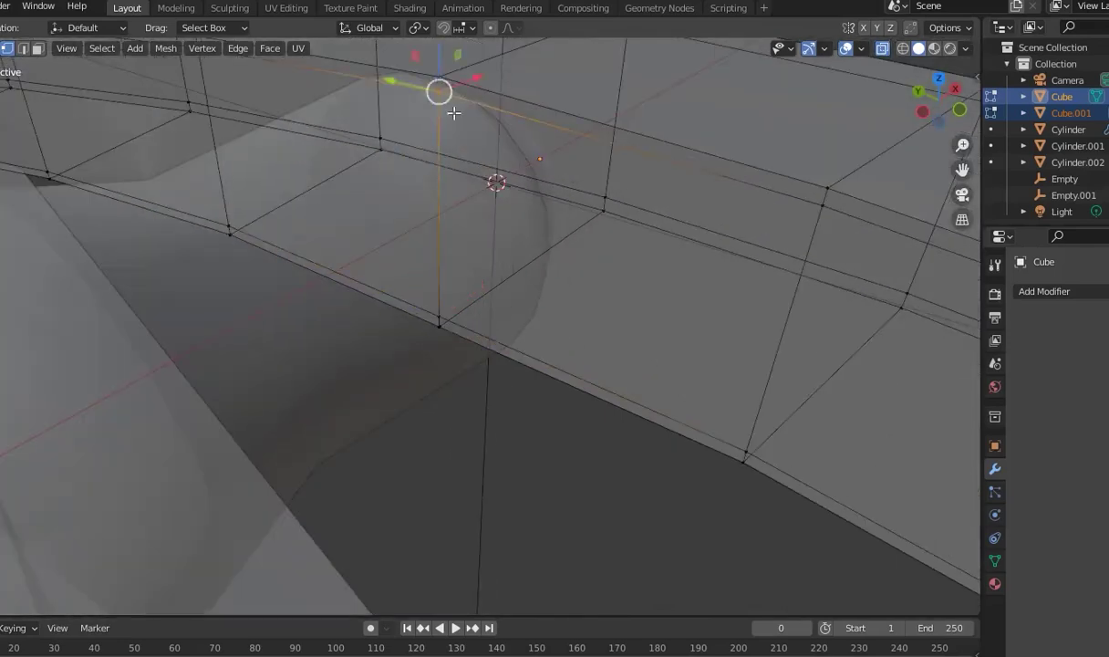
mouse_move(439, 92)
left_mouse_down()
mouse_move(424, 86)
mouse_move(443, 87)
left_mouse_up()
key("ctrl+z")
left_click(468, 136)
key("m")
left_click(443, 84)
middle_click_drag(659, 216, 638, 137)
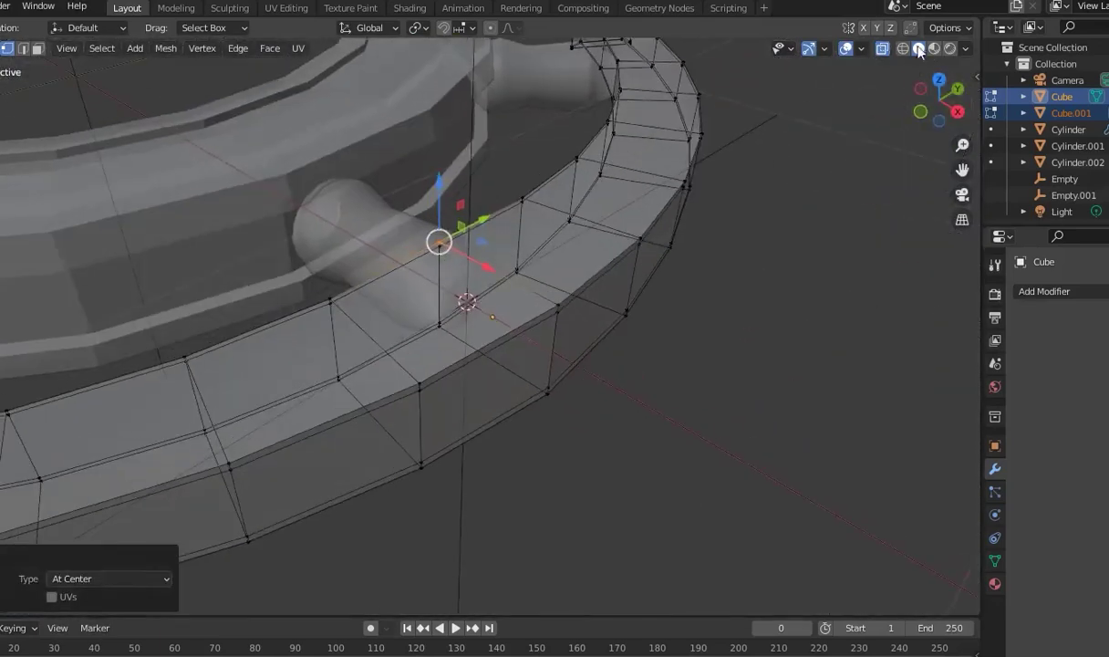
Turn off X-ray and return to Object Mode showing the whole wheel
key("alt+z")
scroll(631, 330, "down", 5)
middle_click_drag(631, 330, 686, 189)
key("Tab")
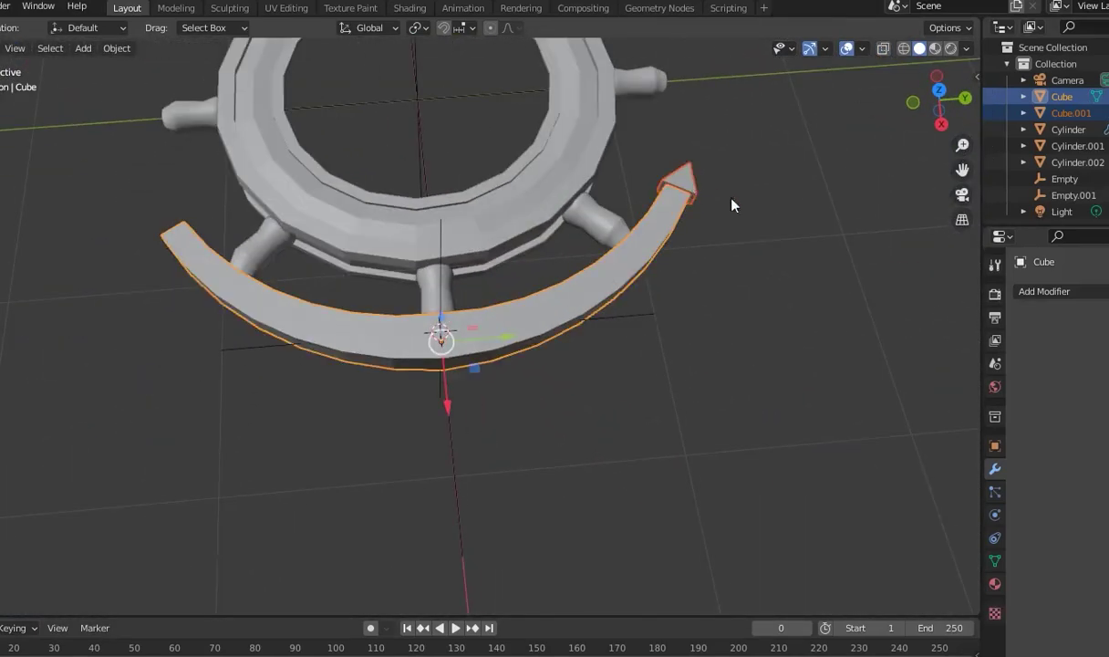
Add a Mirror modifier to the arrow-tip piece Cube.001 so both arm ends get arrowheads
left_click(679, 182)
left_click(1031, 291)
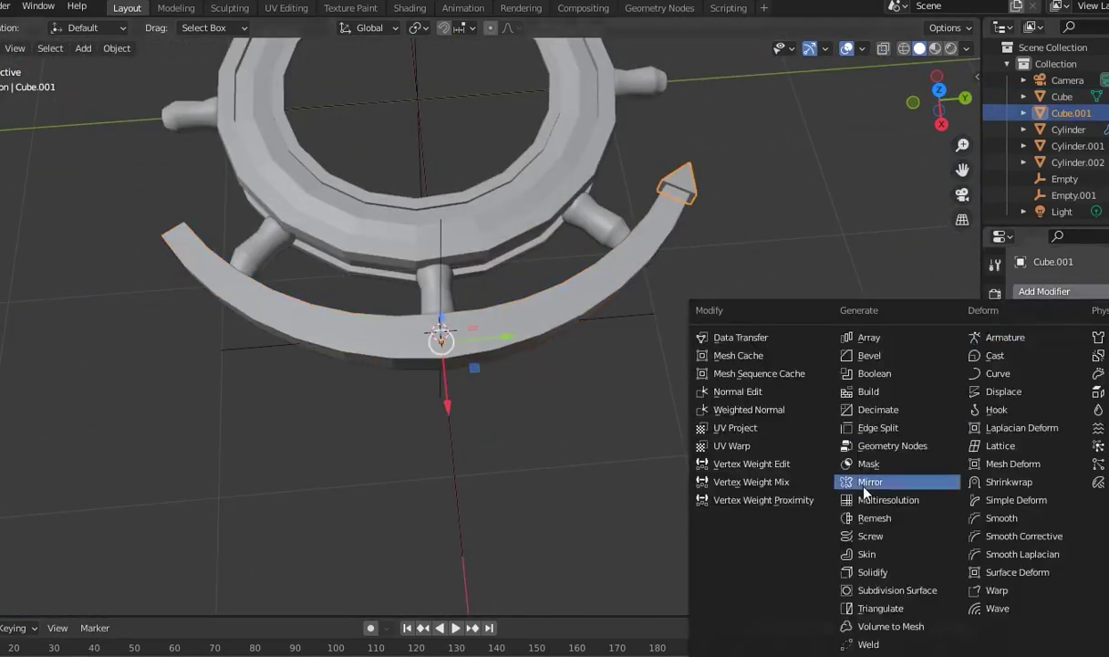
left_click(866, 483)
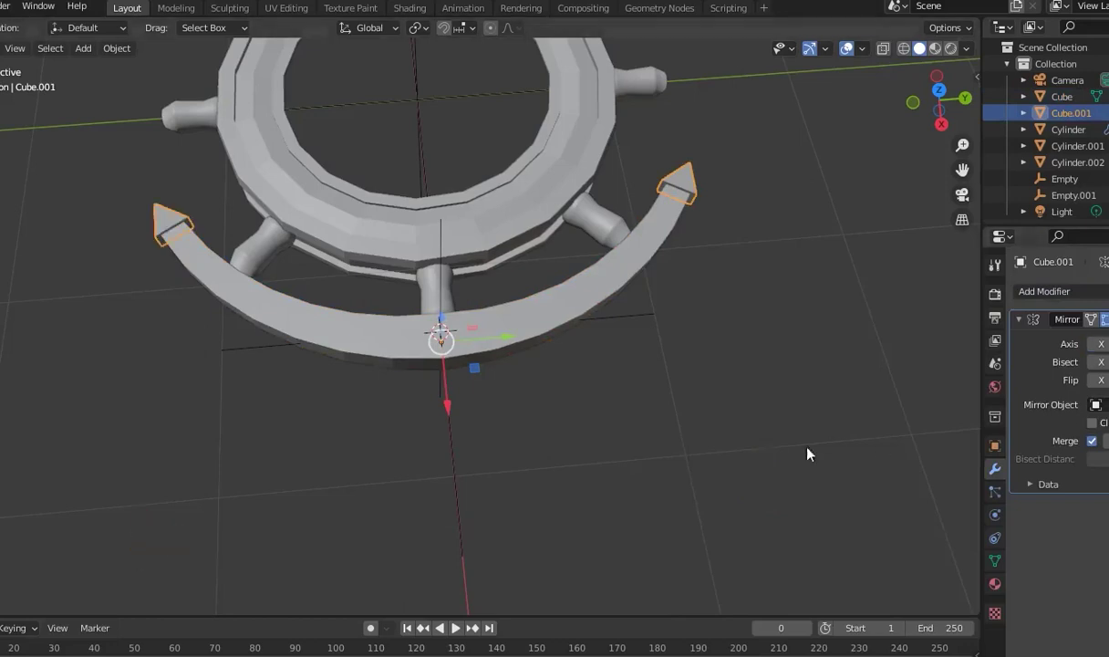
Smooth the curved anchor arm (Cube) with a Subdivision Surface modifier
scroll(810, 330, "down", 3)
middle_click_drag(810, 329, 819, 317)
left_click(547, 365)
key("Tab")
middle_click_drag(569, 401, 640, 358)
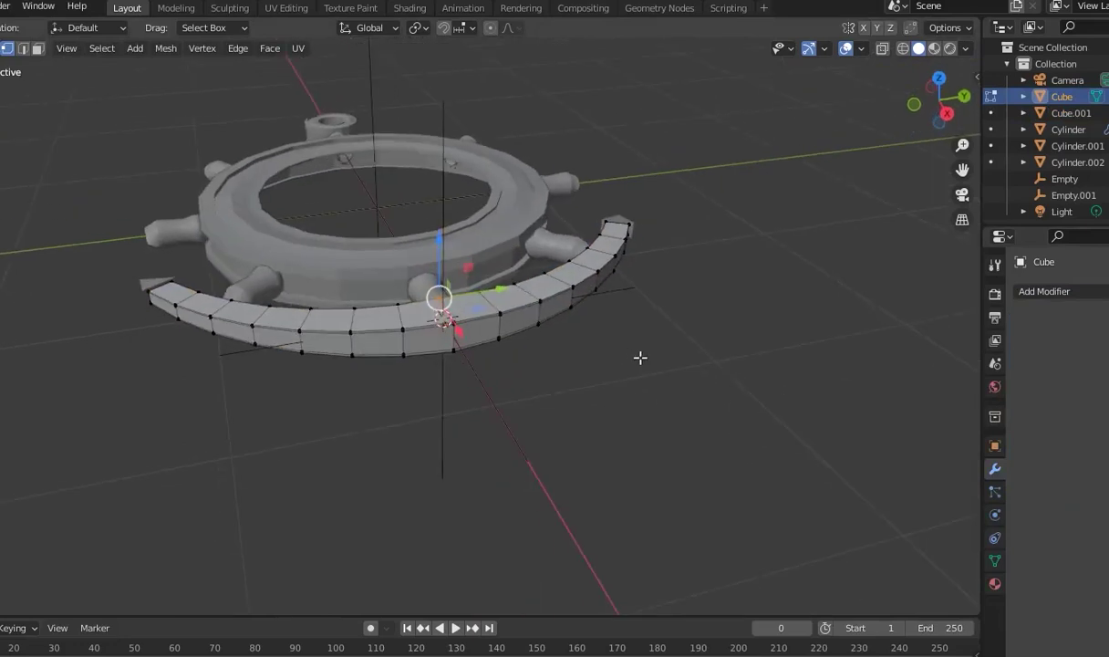
left_click(1051, 291)
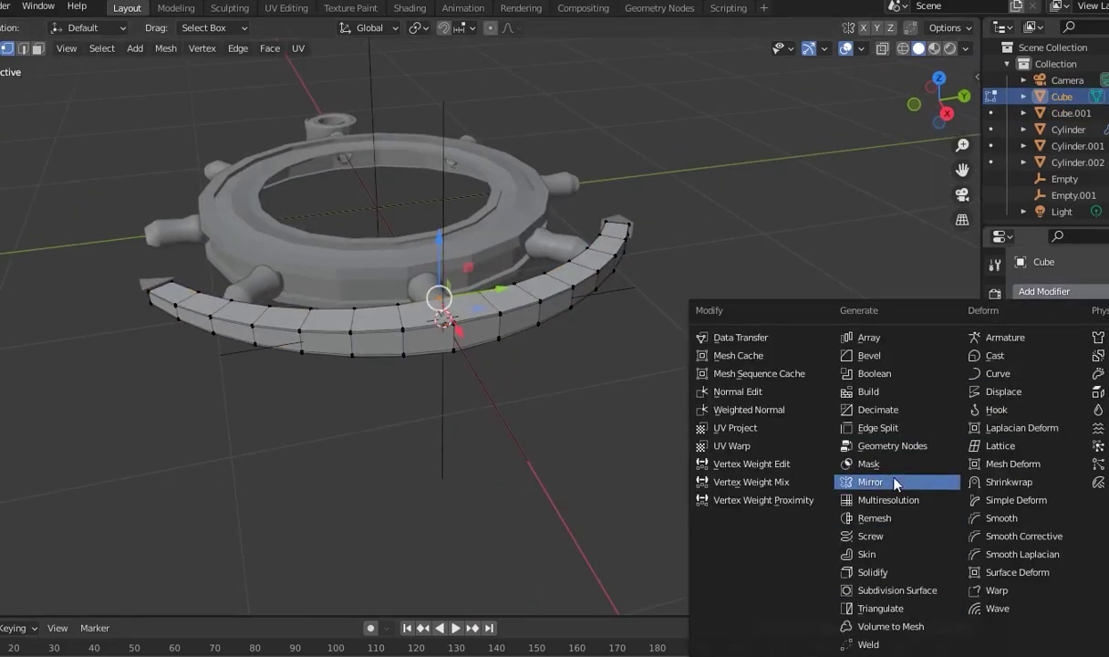
left_click(894, 591)
mouse_move(894, 591)
middle_mouse_down()
mouse_move(696, 453)
mouse_move(993, 385)
middle_mouse_up()
key("Tab")
Inspect the finished anchor from a low angle, deselect everything, and save the file
mouse_move(742, 456)
middle_mouse_down()
mouse_move(780, 347)
mouse_move(812, 357)
middle_mouse_up()
scroll(718, 394, "up", 5)
scroll(718, 394, "down", 5)
right_click(449, 183)
key("Escape")
mouse_move(454, 217)
middle_mouse_down()
mouse_move(810, 522)
mouse_move(703, 436)
mouse_move(673, 396)
mouse_move(624, 426)
middle_mouse_up()
key("alt+a")
scroll(644, 419, "down", 2)
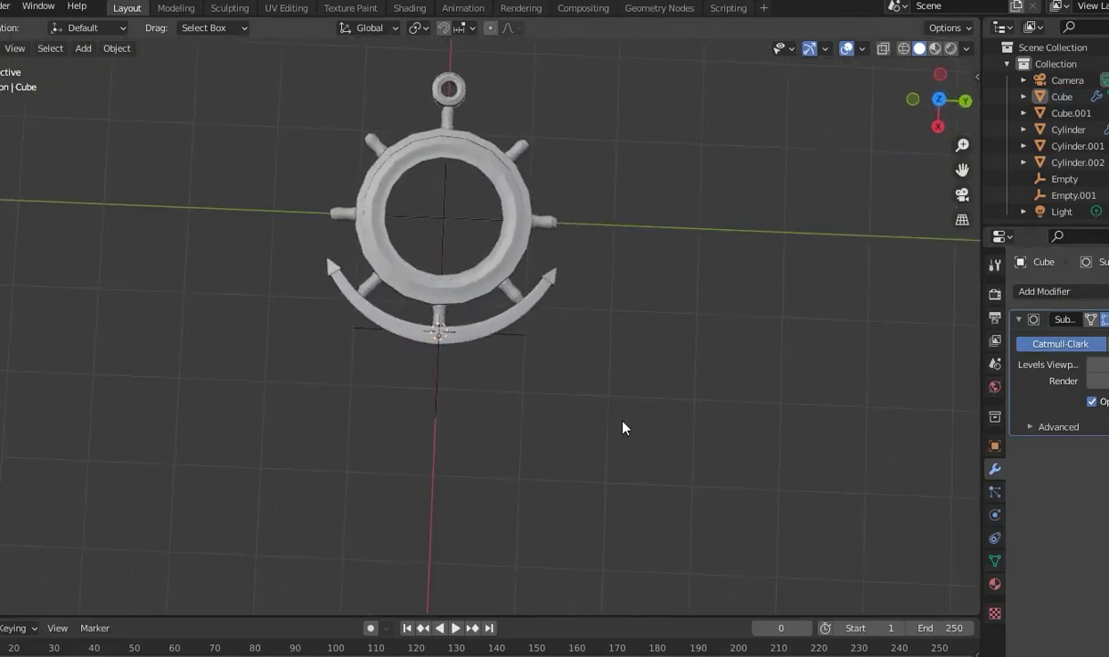
left_click(3, 6)
left_click(27, 113)
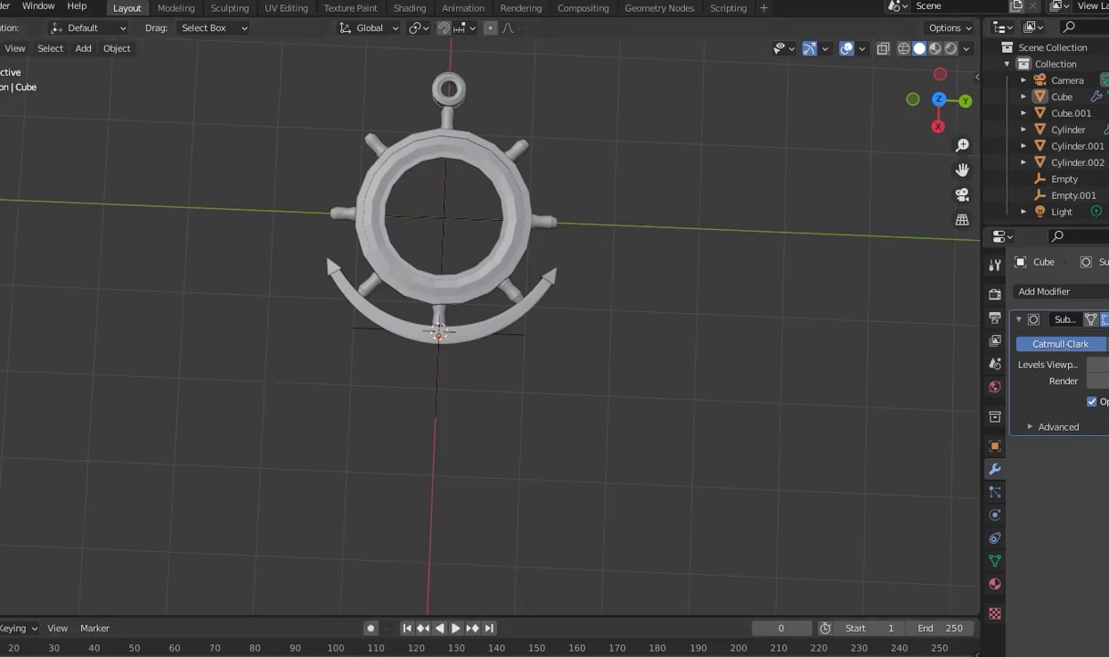
Select the wheel ring (Cylinder) and enter Edit Mode with a high view of it
middle_click_drag(438, 346, 433, 420)
scroll(673, 410, "up", 3)
left_click(567, 302)
scroll(658, 335, "up", 2)
key("Tab")
middle_click_drag(658, 335, 584, 367)
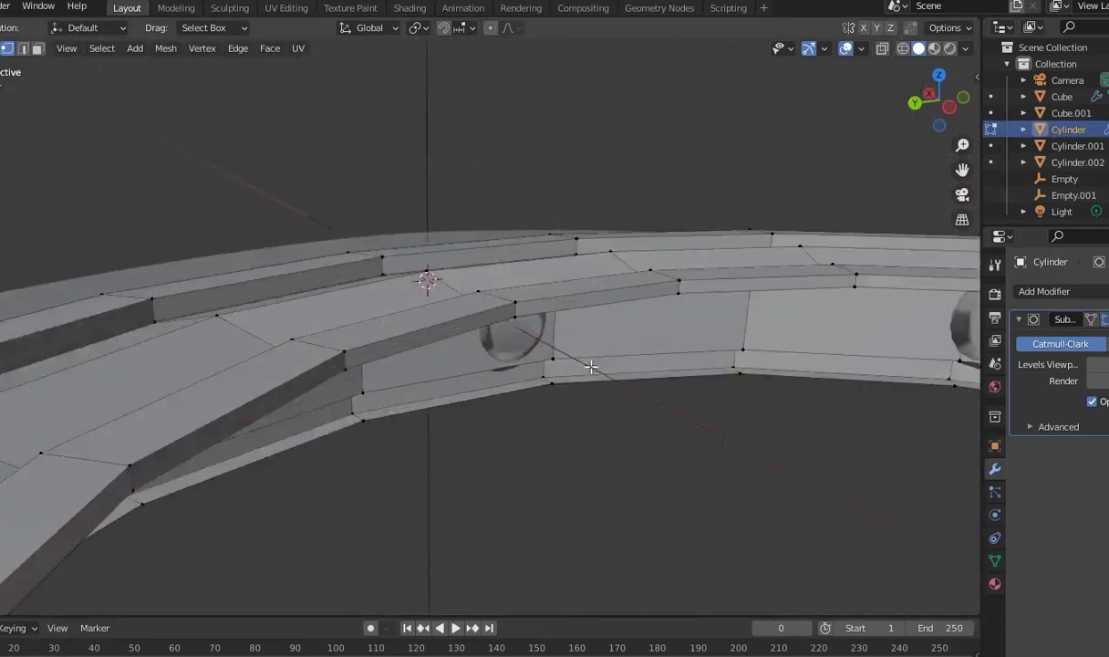
scroll(584, 367, "up", 3)
scroll(305, 302, "down", 3)
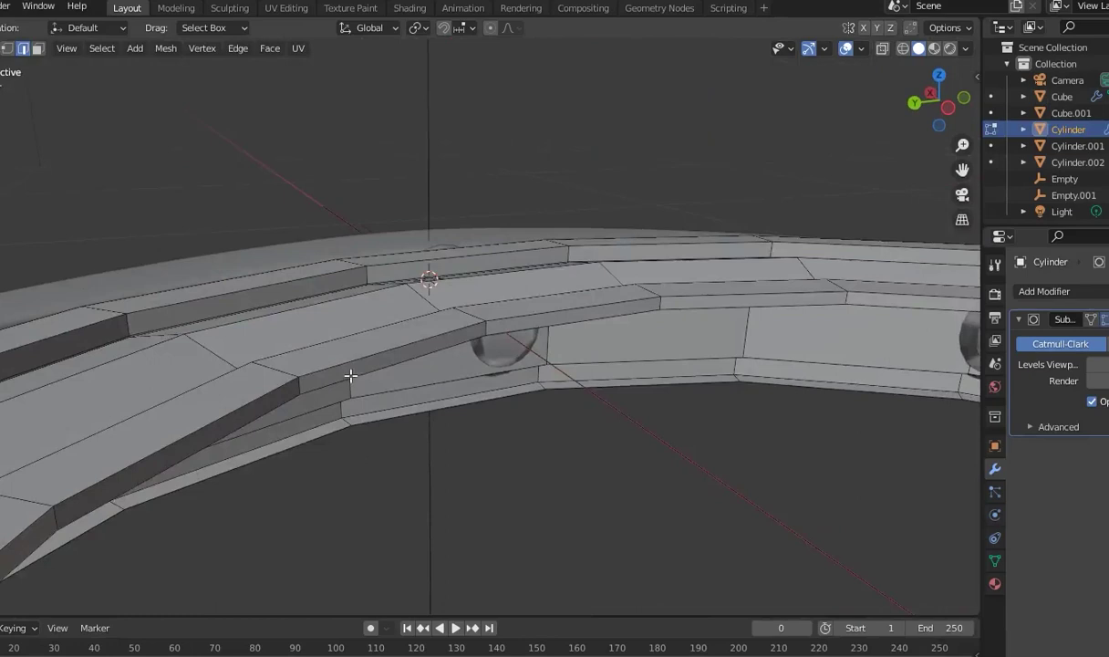
middle_click_drag(349, 374, 592, 493)
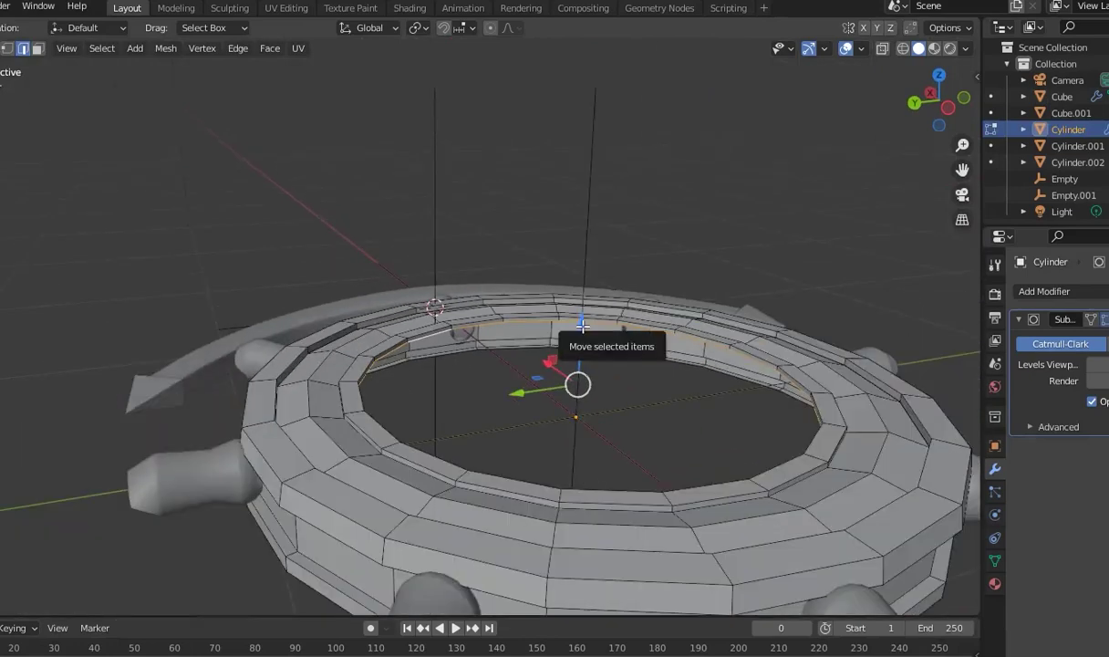
Extrude the ring's inner edge loop downward along Z and fill it with a floor face
key("e")
left_click(576, 384)
mouse_move(576, 384)
middle_mouse_down()
mouse_move(733, 478)
mouse_move(780, 483)
middle_mouse_up()
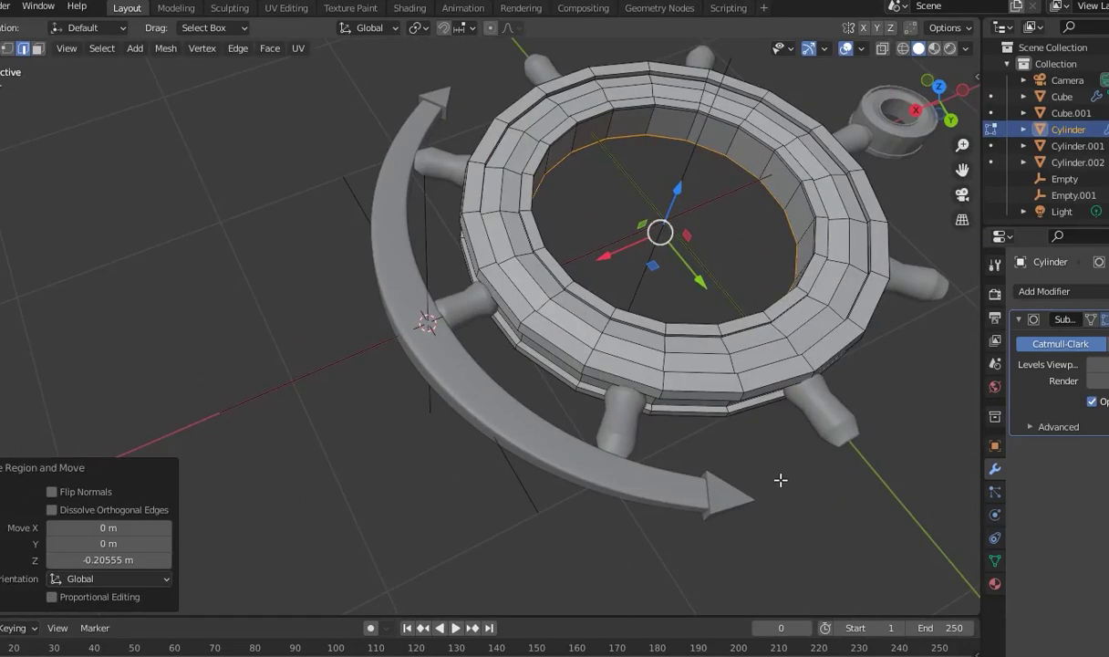
key("f")
scroll(797, 170, "up", 2)
scroll(797, 170, "up", 2)
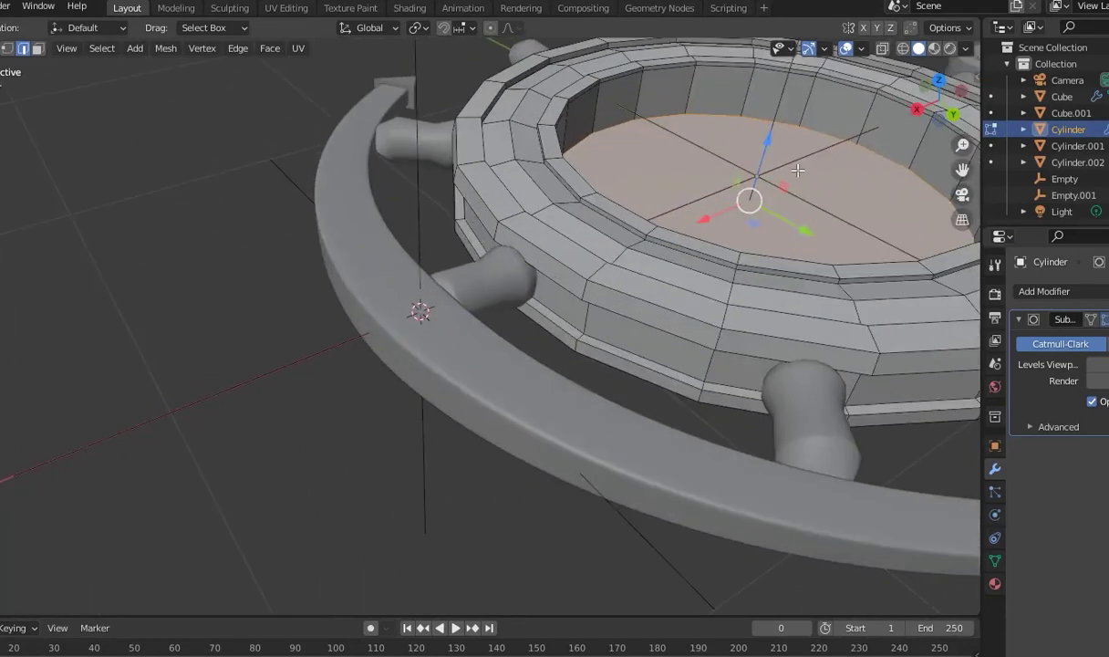
scroll(798, 170, "down", 2)
middle_click_drag(797, 169, 539, 287, "shift")
Cut a new edge loop on the inner wall and slide it to the wall's edge
key("ctrl+r")
left_click(700, 227)
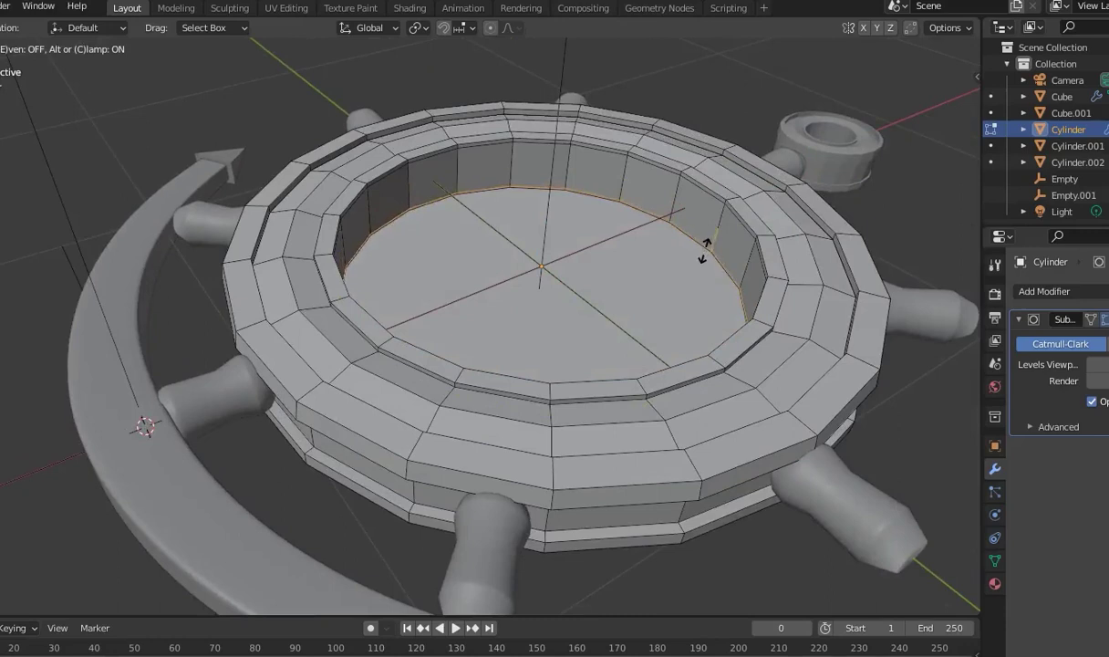
left_click(703, 249)
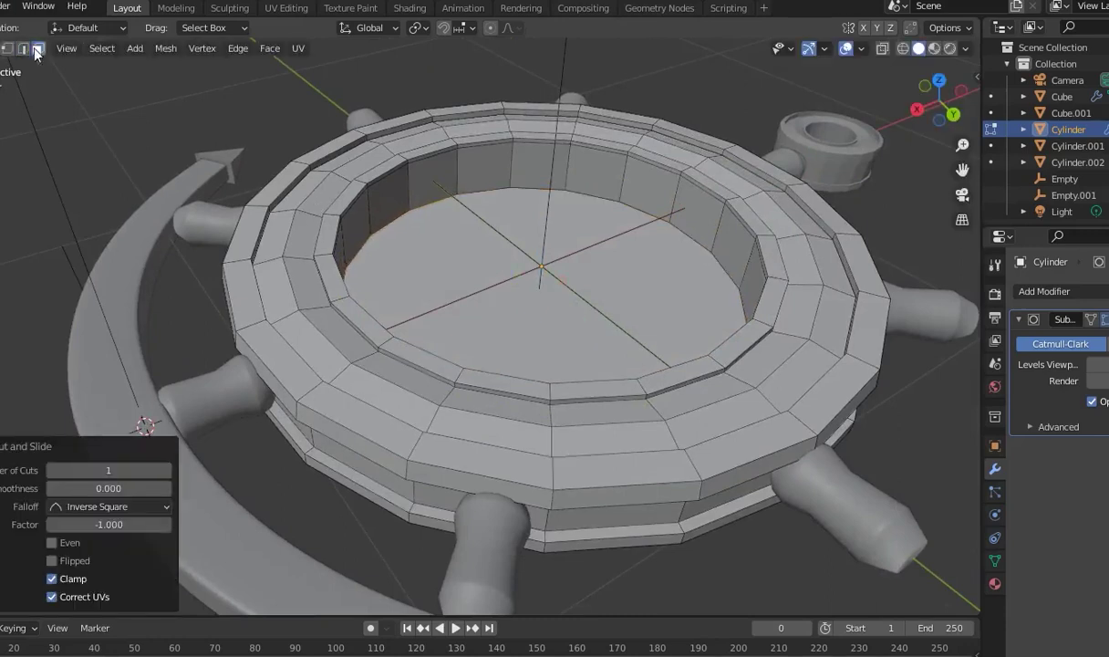
Inset the floor face to form a ring, then return to Object Mode and view the model
left_click(35, 51)
key("i")
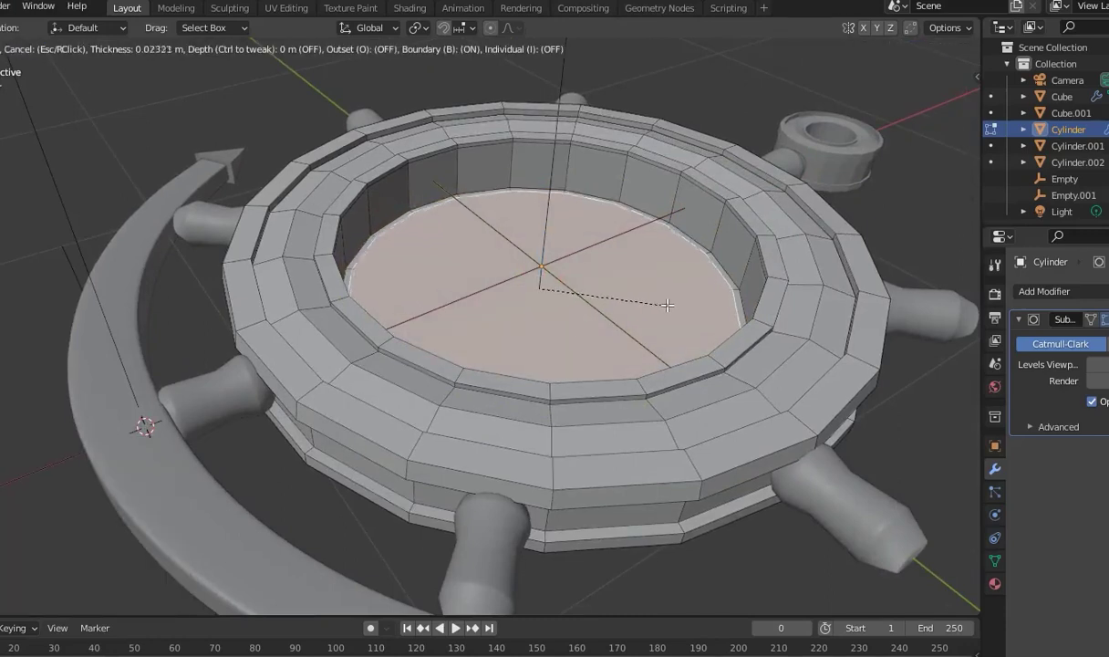
left_click(665, 305)
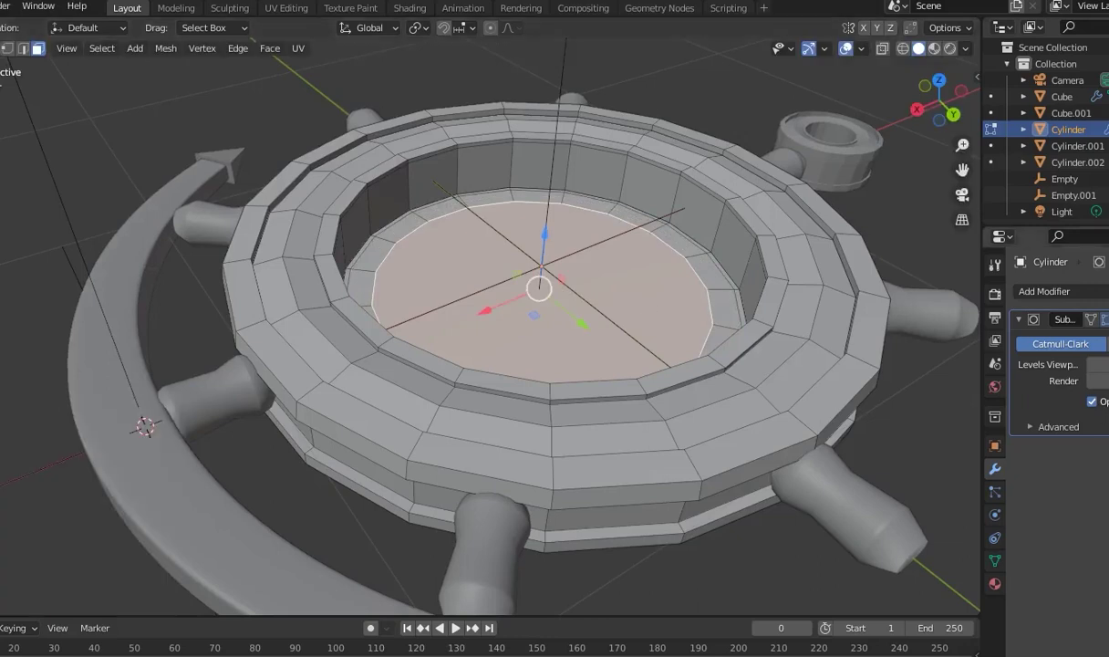
key("Tab")
mouse_move(713, 287)
middle_mouse_down()
mouse_move(810, 306)
mouse_move(696, 274)
mouse_move(693, 212)
mouse_move(715, 232)
mouse_move(606, 196)
mouse_move(577, 154)
mouse_move(731, 228)
mouse_move(665, 235)
mouse_move(659, 335)
mouse_move(674, 337)
middle_mouse_up()
scroll(810, 306, "down", 4)
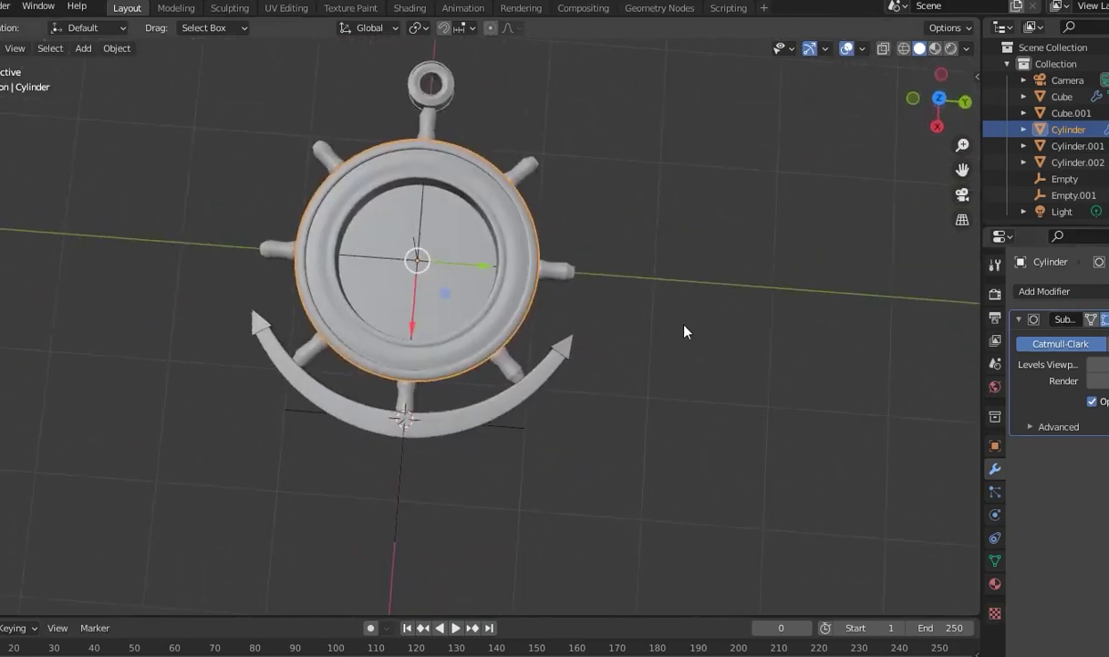
mouse_move(705, 332)
middle_mouse_down()
mouse_move(705, 264)
mouse_move(489, 203)
mouse_move(696, 214)
mouse_move(698, 310)
mouse_move(651, 220)
mouse_move(672, 339)
mouse_move(673, 305)
middle_mouse_up()
In top orthographic view, add a new cube and stretch it into a long bar along X
mouse_move(617, 356)
middle_mouse_down()
mouse_move(533, 310)
mouse_move(656, 273)
mouse_move(672, 463)
middle_mouse_up()
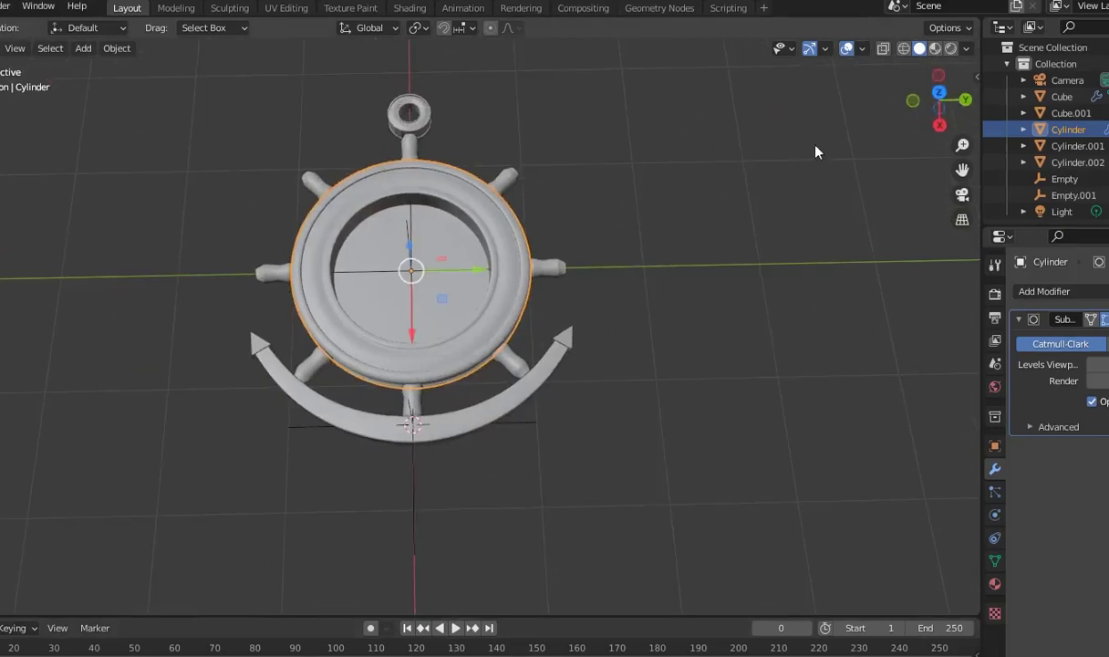
left_click(938, 93)
key("shift+a")
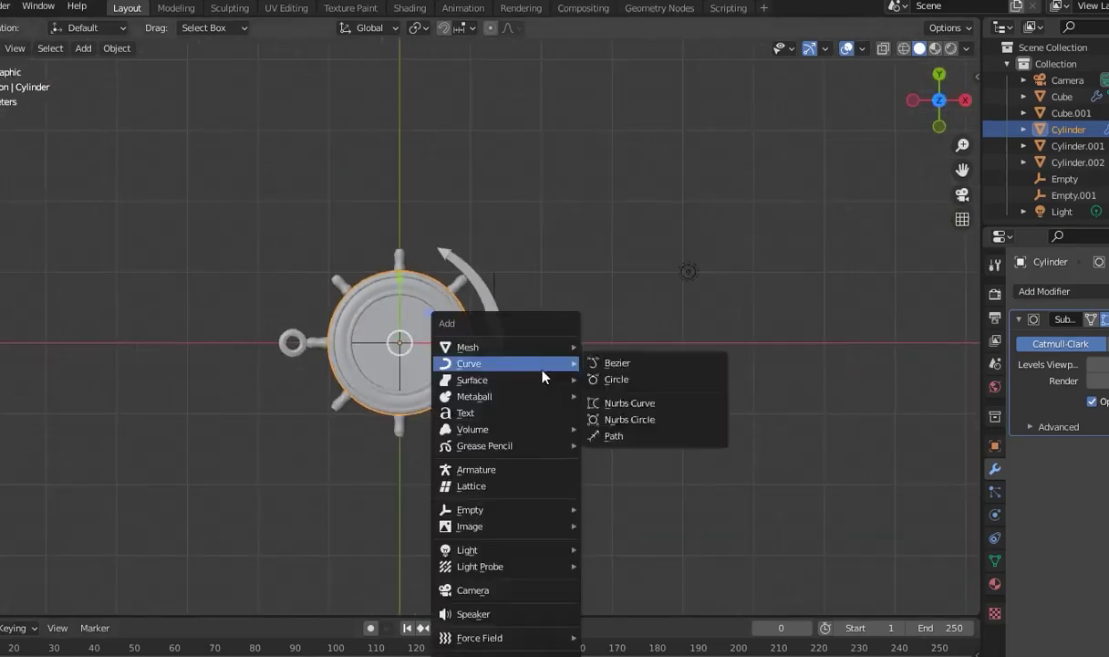
left_click(630, 362)
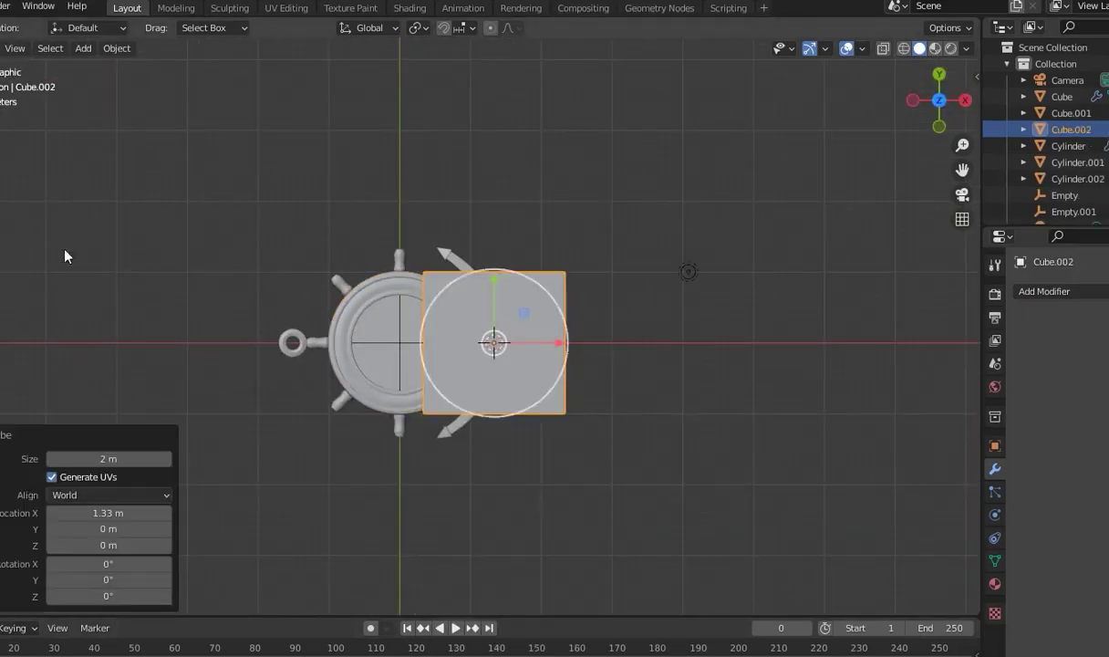
left_click_drag(491, 283, 492, 320)
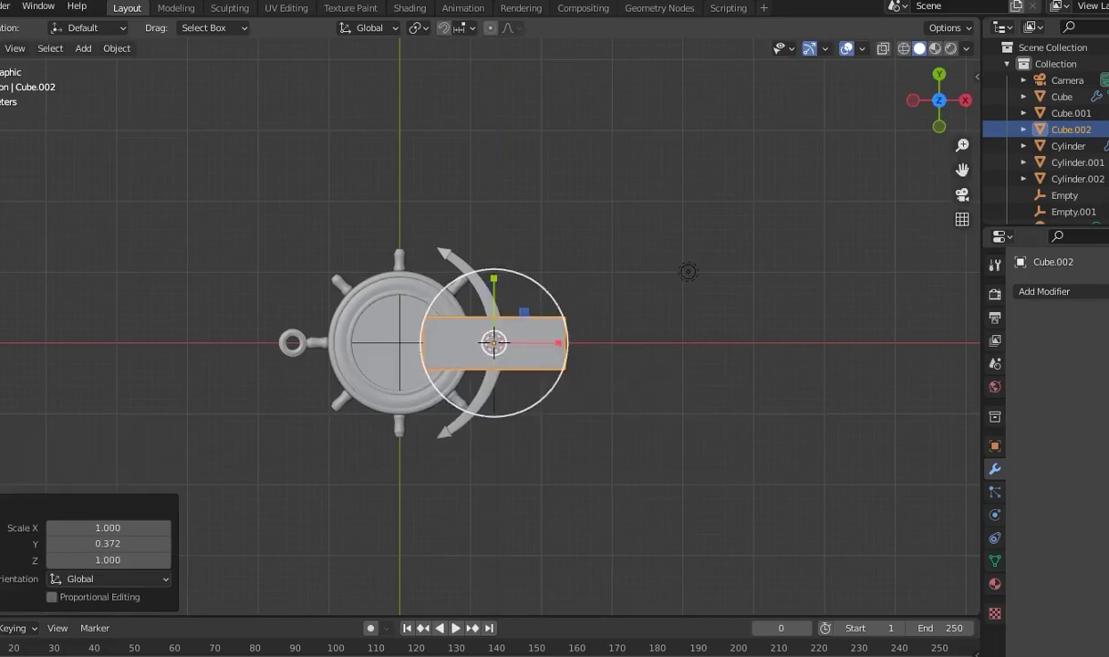
left_click(638, 344)
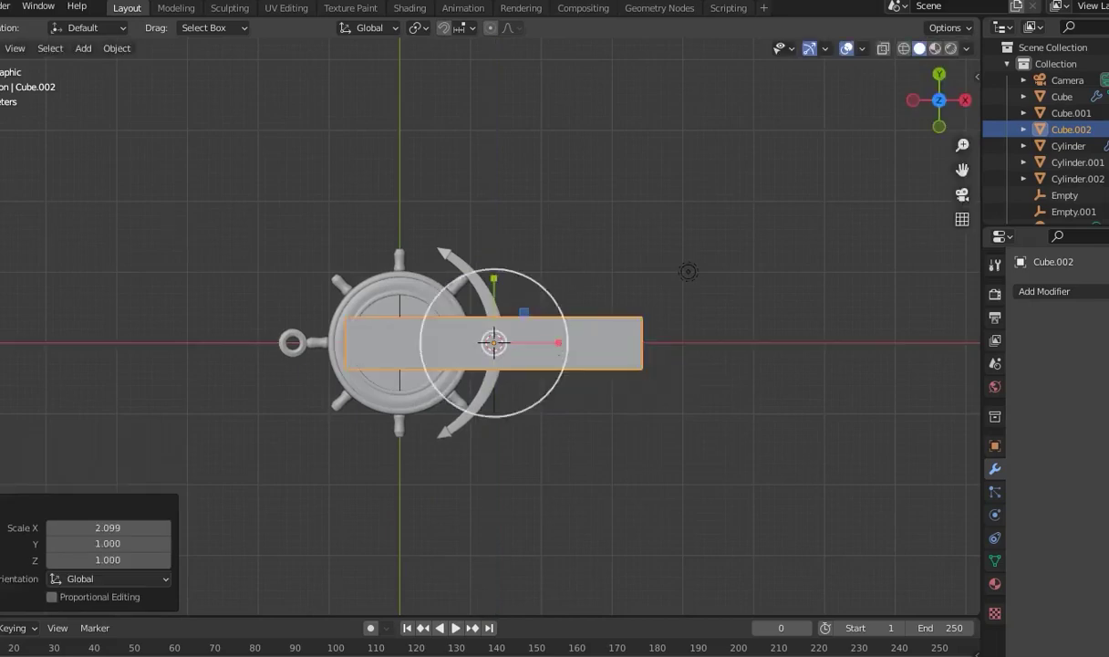
Move the bar along the X axis so it sits over the wheel
key("g")
key("x")
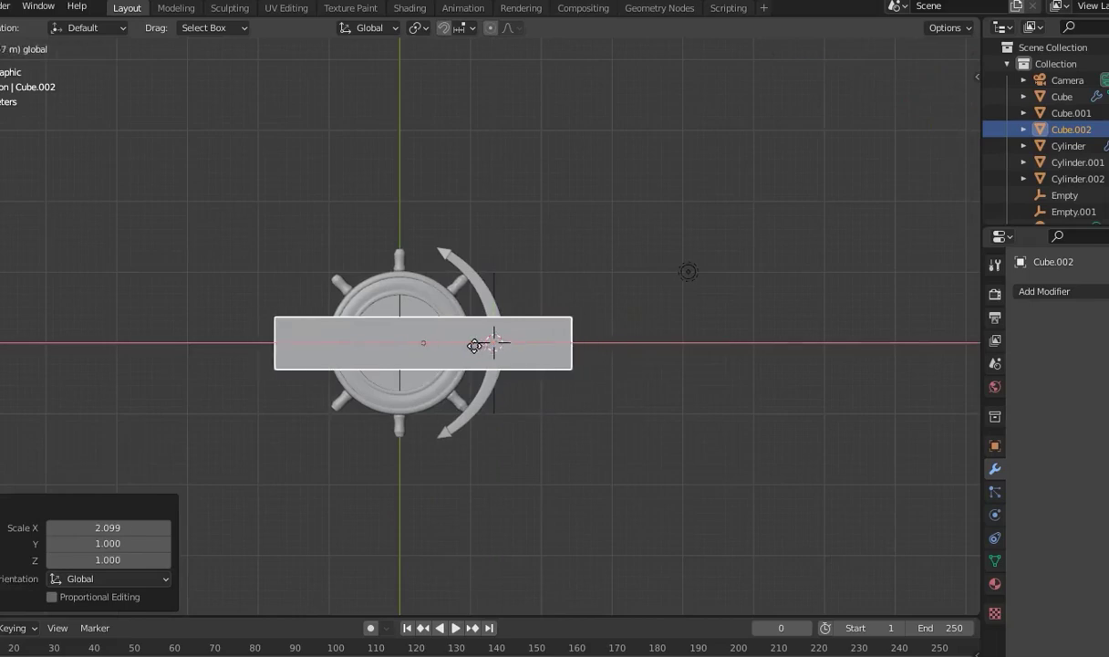
left_click(474, 346)
key("g")
key("x")
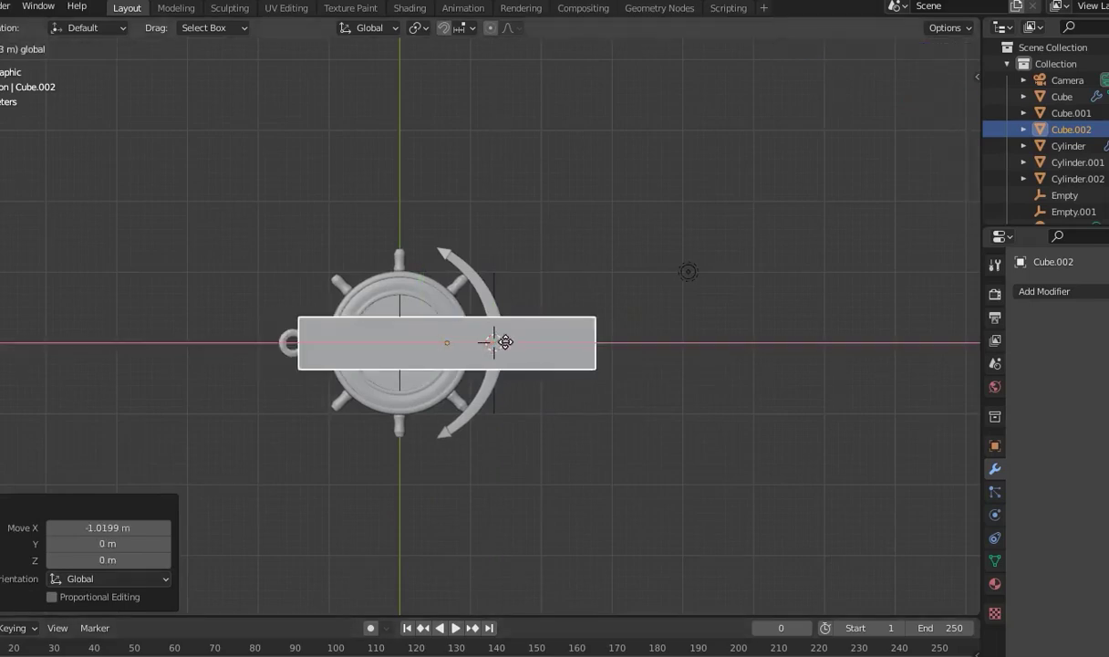
left_click(500, 343)
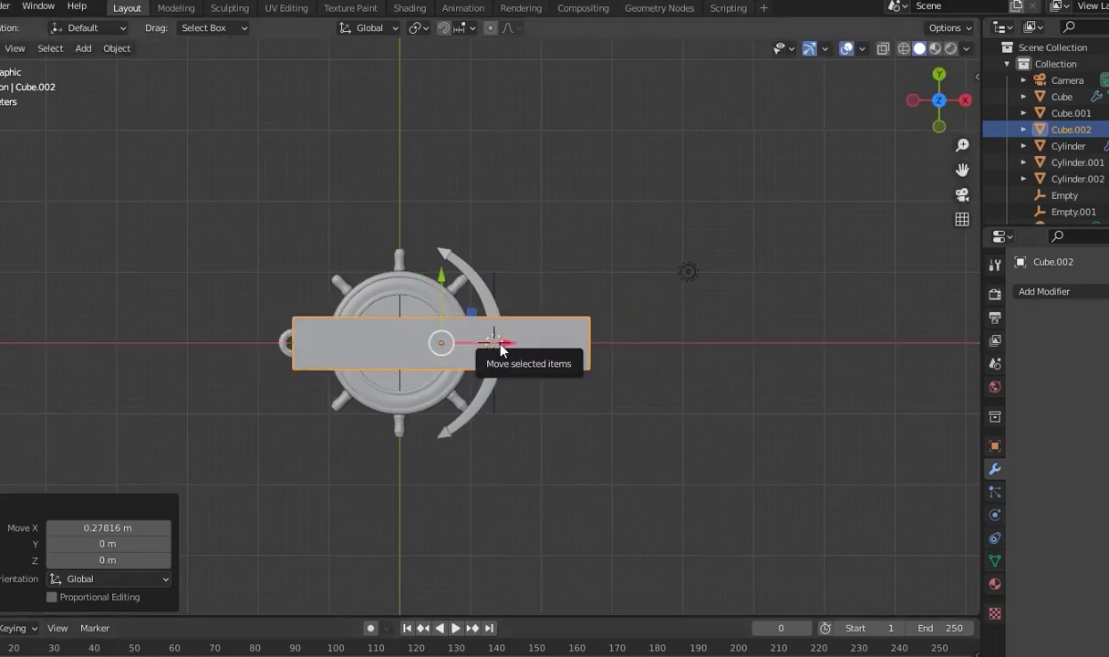
Flatten the bar vertically into a thin slab at 0.062 Z scale and frame it
mouse_move(684, 359)
middle_mouse_down()
mouse_move(594, 282)
mouse_move(54, 208)
middle_mouse_up()
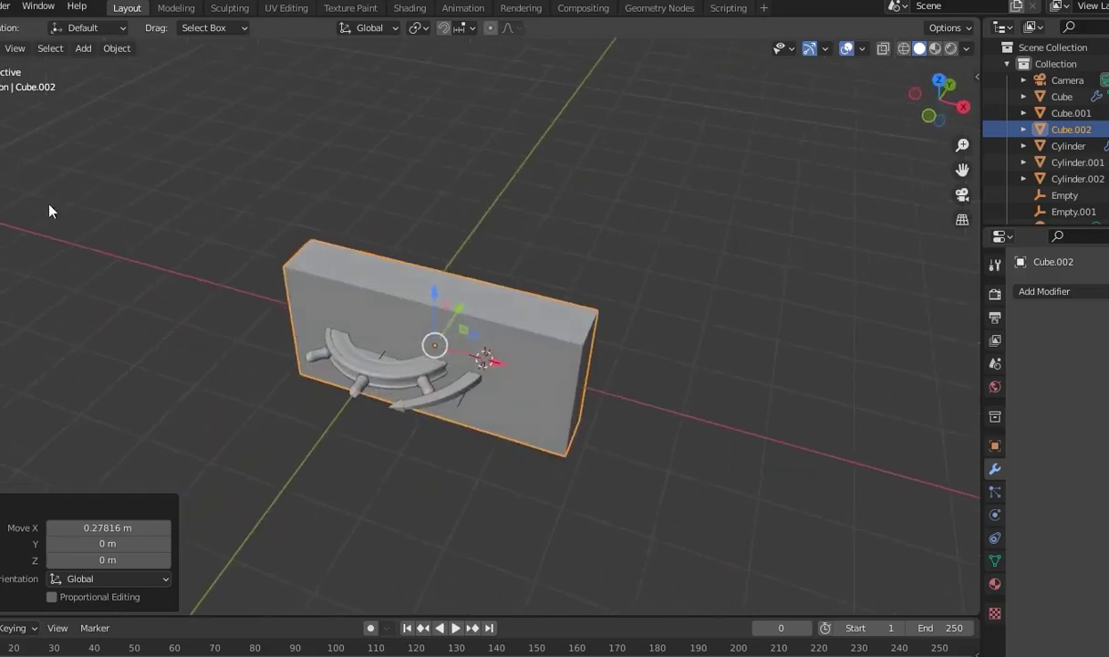
key("r")
key("z")
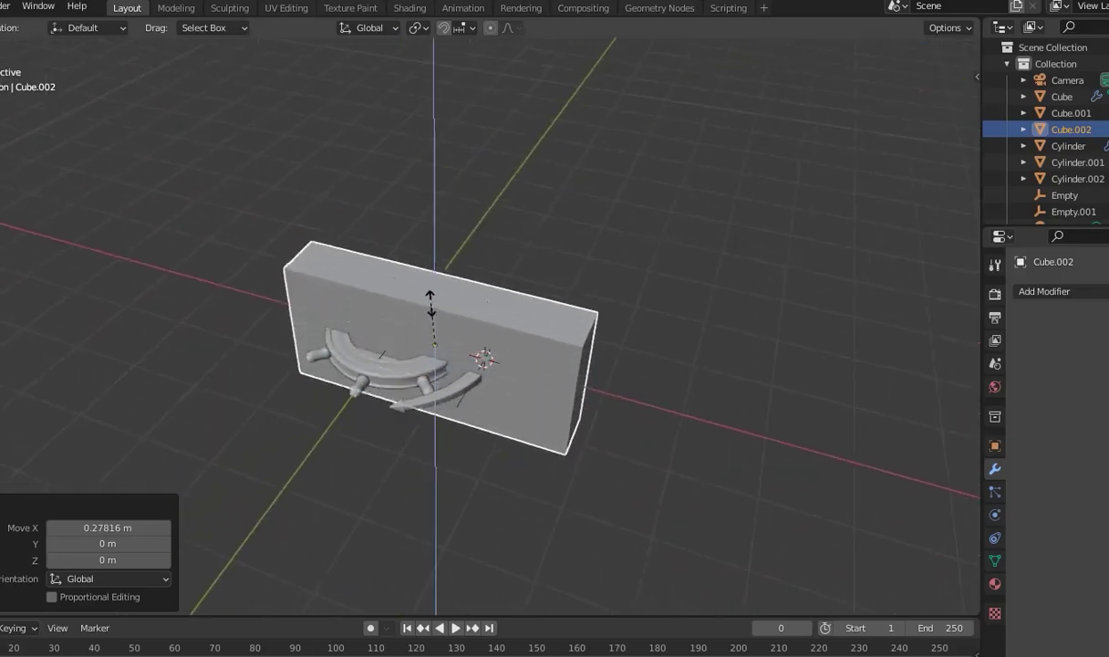
left_click(429, 342)
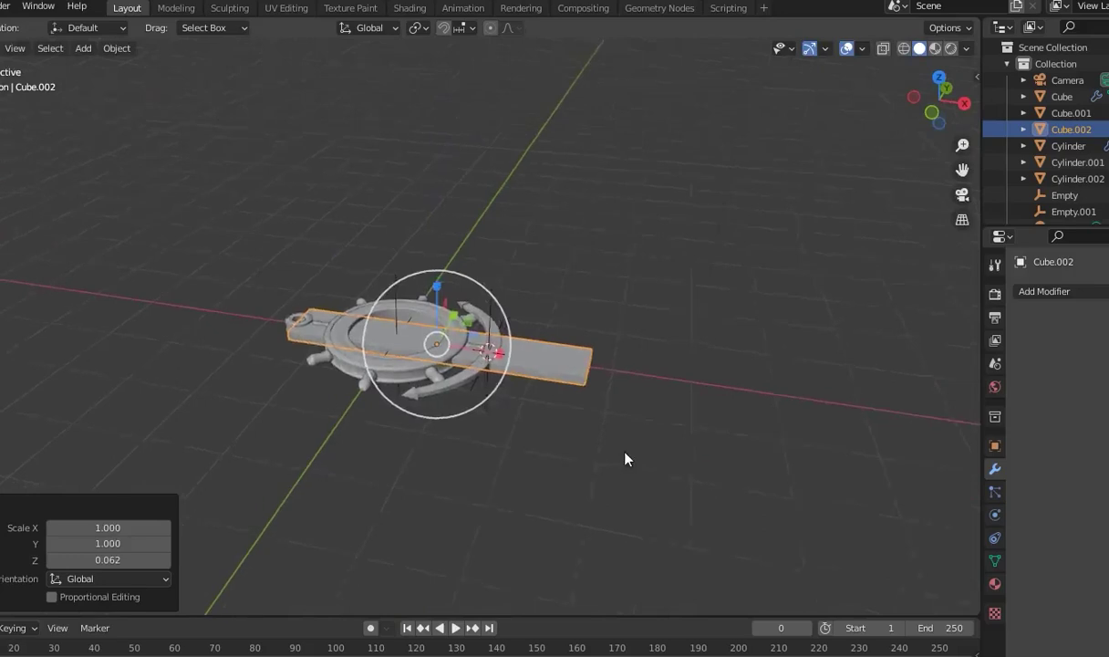
key("KP_Decimal")
Raise the slab 0.62437 m along Z so it hovers above the wheel
mouse_move(627, 449)
middle_mouse_down()
mouse_move(577, 414)
mouse_move(118, 237)
middle_mouse_up()
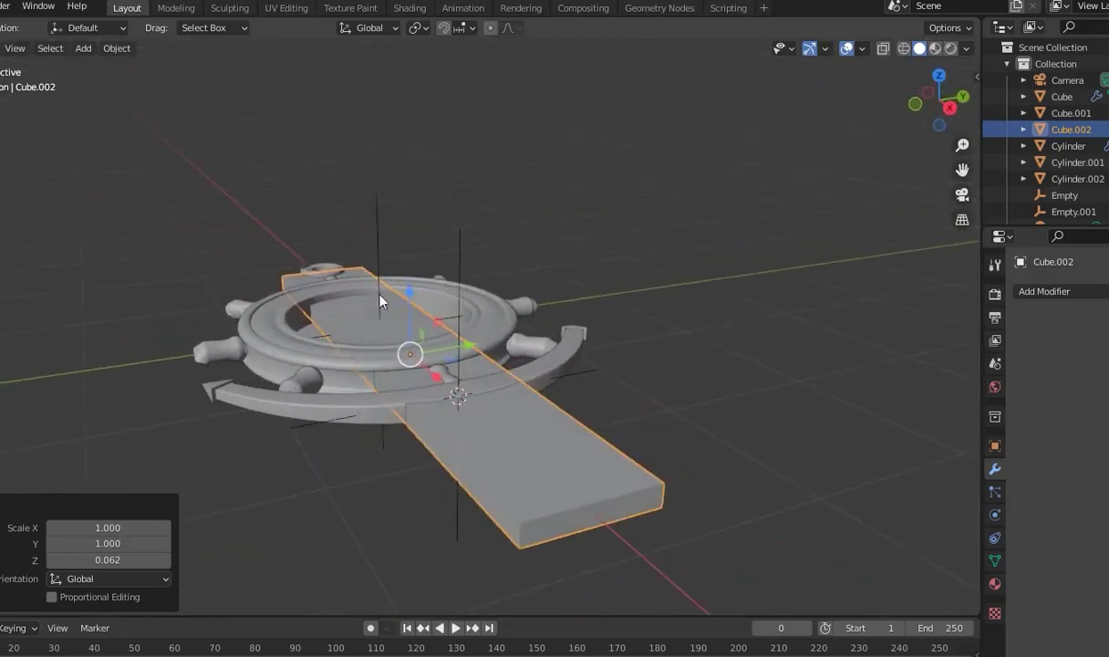
key("g")
key("z")
left_click(410, 231)
middle_click_drag(411, 230, 503, 264)
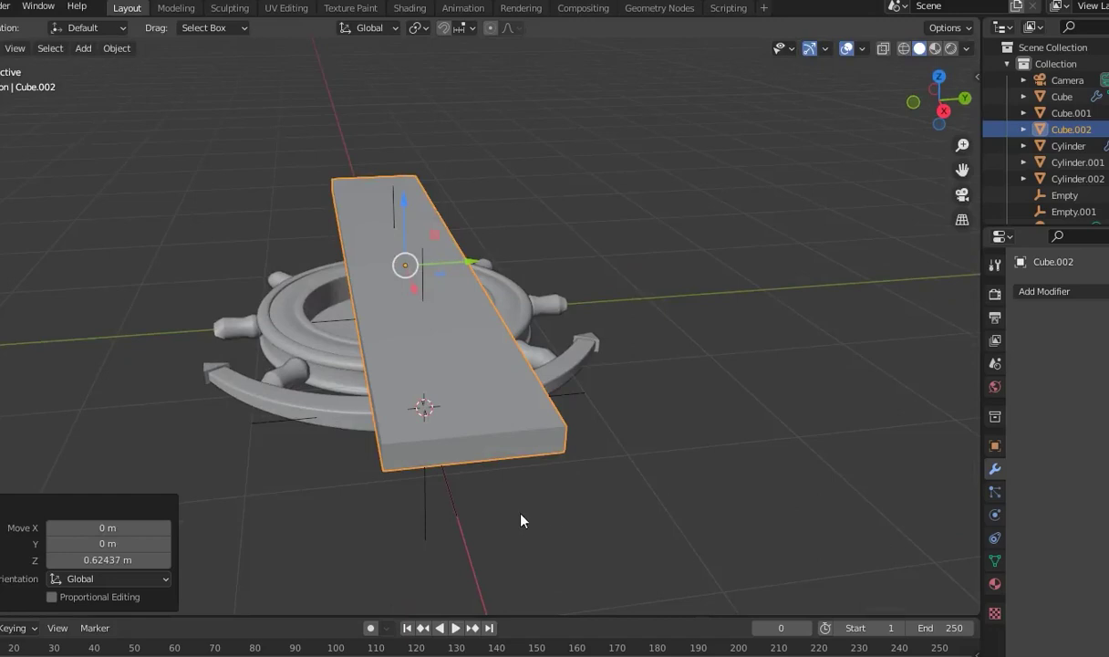
Add two centred lengthwise loop cuts to the plank and stretch them 1.080 along X
key("Tab")
key("ctrl+r")
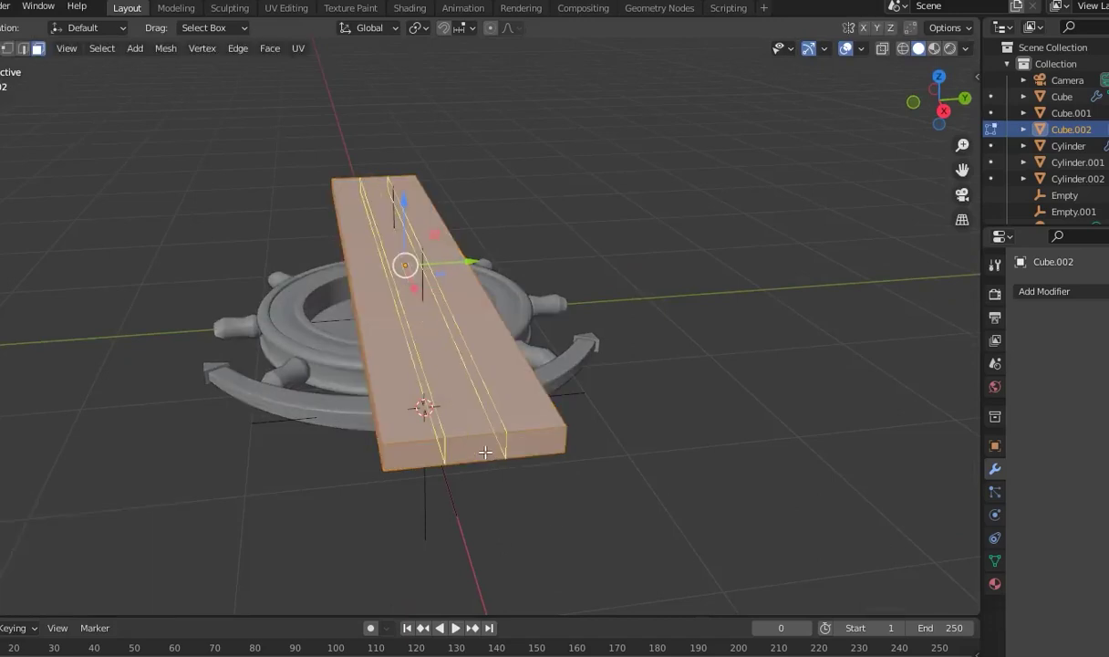
scroll(478, 451, "up", 1)
left_click(478, 451)
right_click(496, 445)
middle_click_drag(496, 446, 457, 400)
middle_click_drag(427, 301, 519, 334)
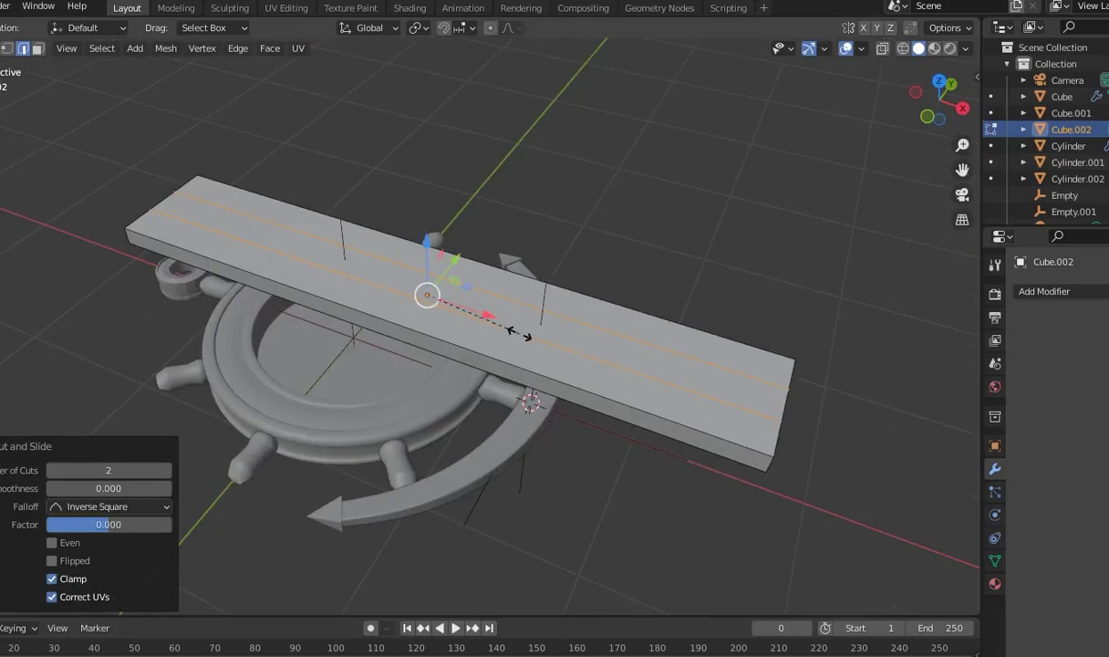
key("x")
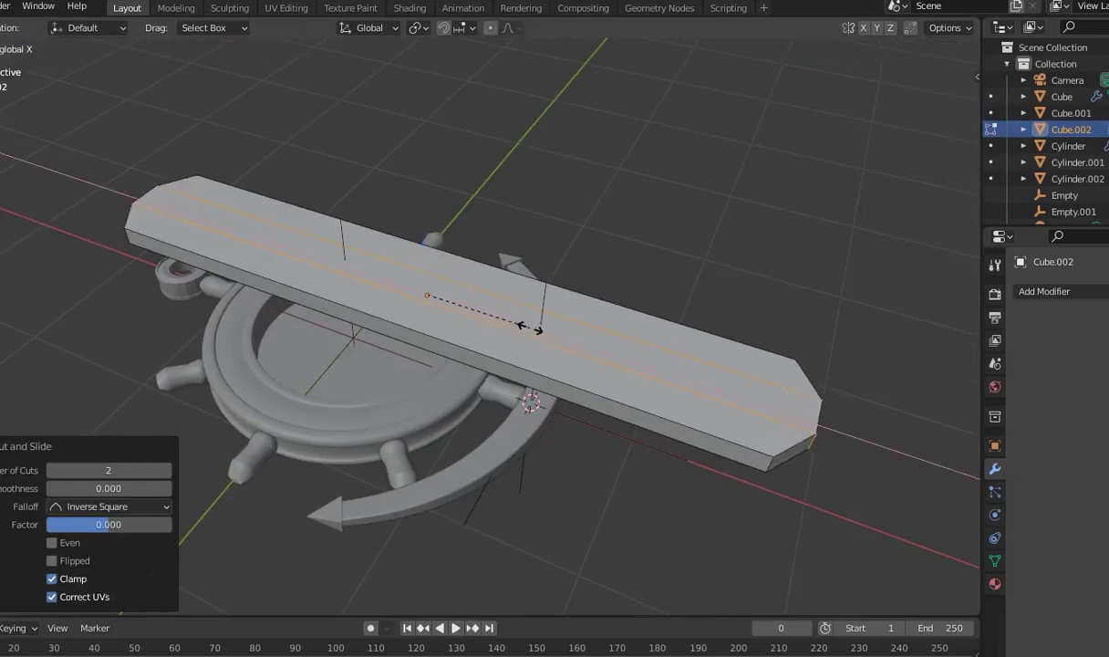
left_click(532, 331)
mouse_move(533, 327)
middle_mouse_down()
mouse_move(735, 325)
mouse_move(767, 435)
middle_mouse_up()
Cut a mid-height edge loop around the plank and scale it along Z
key("ctrl+r")
left_click(673, 469)
key("s")
key("z")
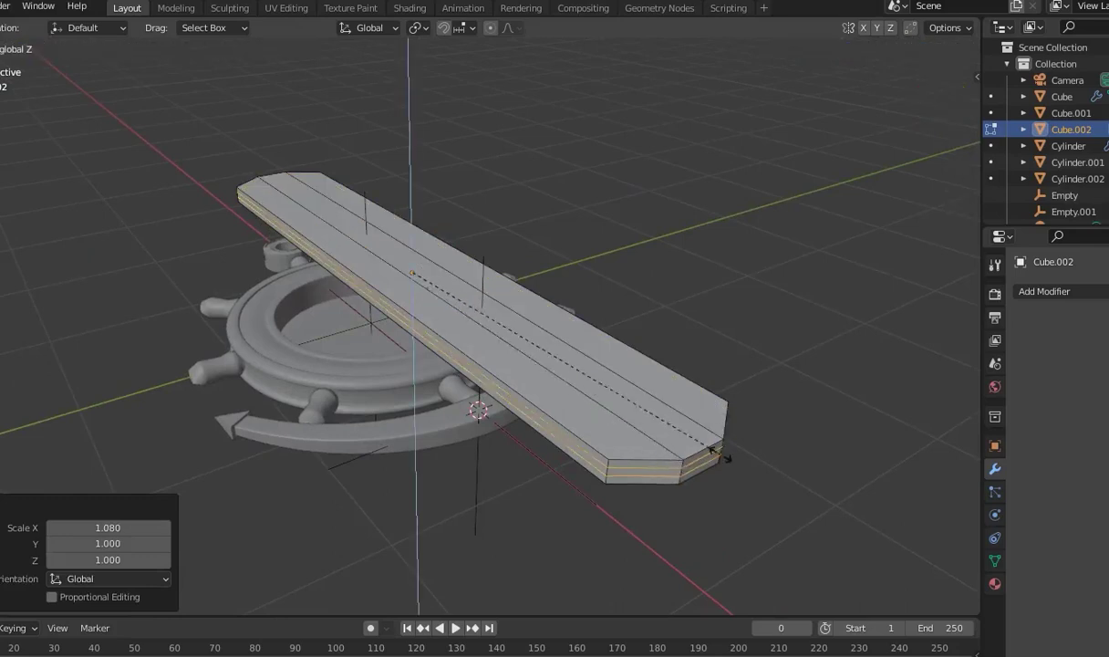
left_click(56, 58)
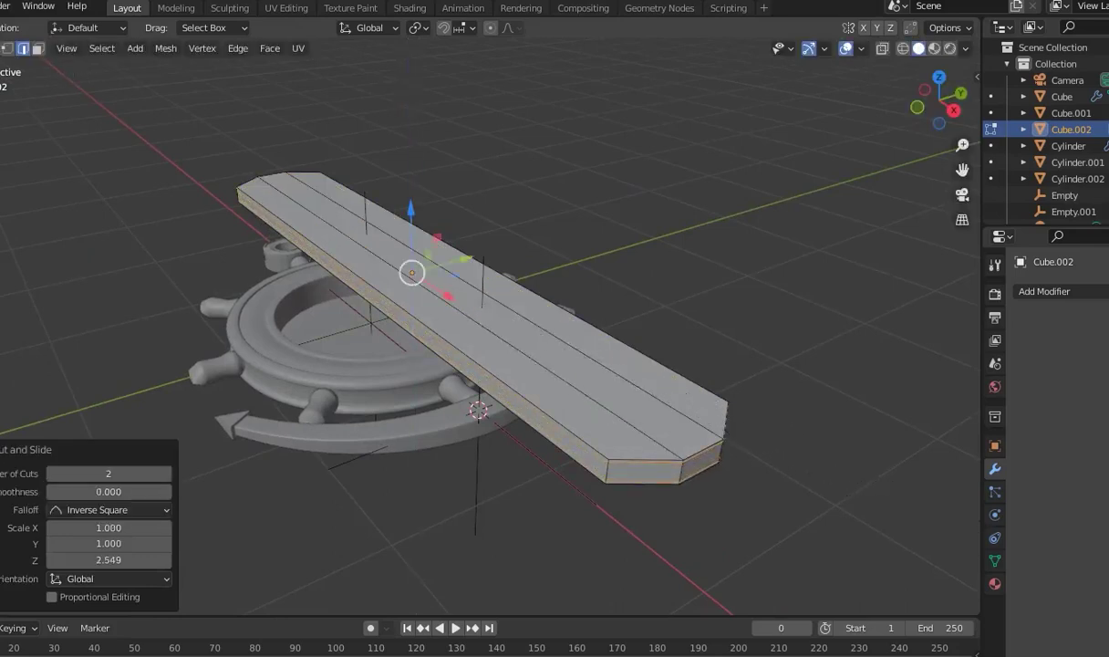
Add a Subdivision Surface modifier to smooth the plank
left_click(1044, 291)
left_click(876, 590)
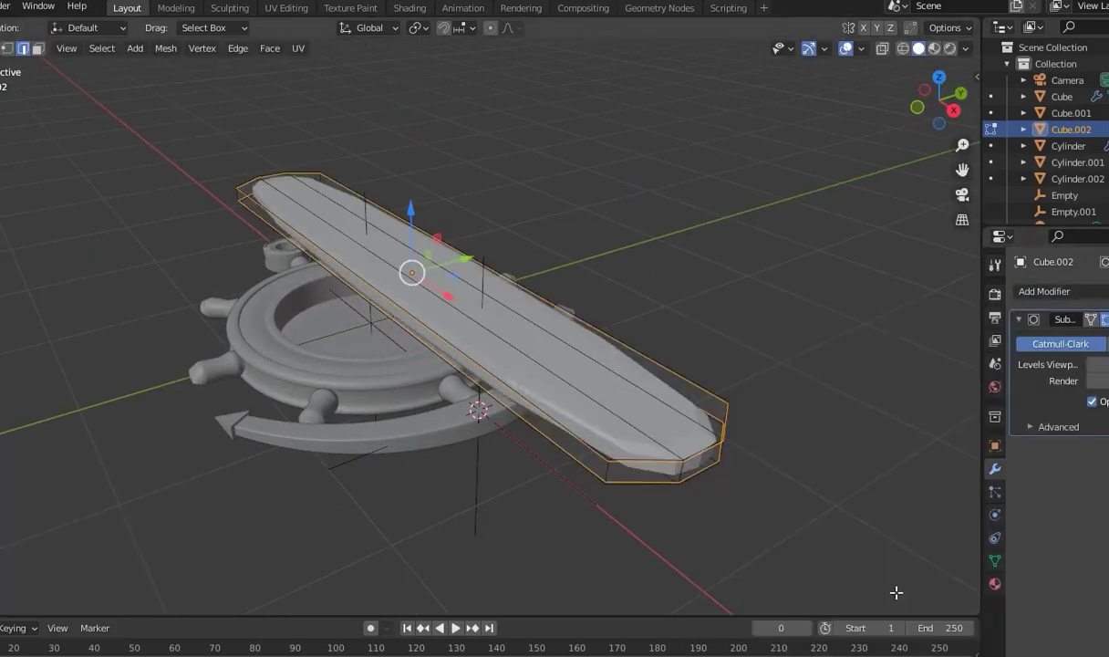
middle_click_drag(706, 426, 724, 454)
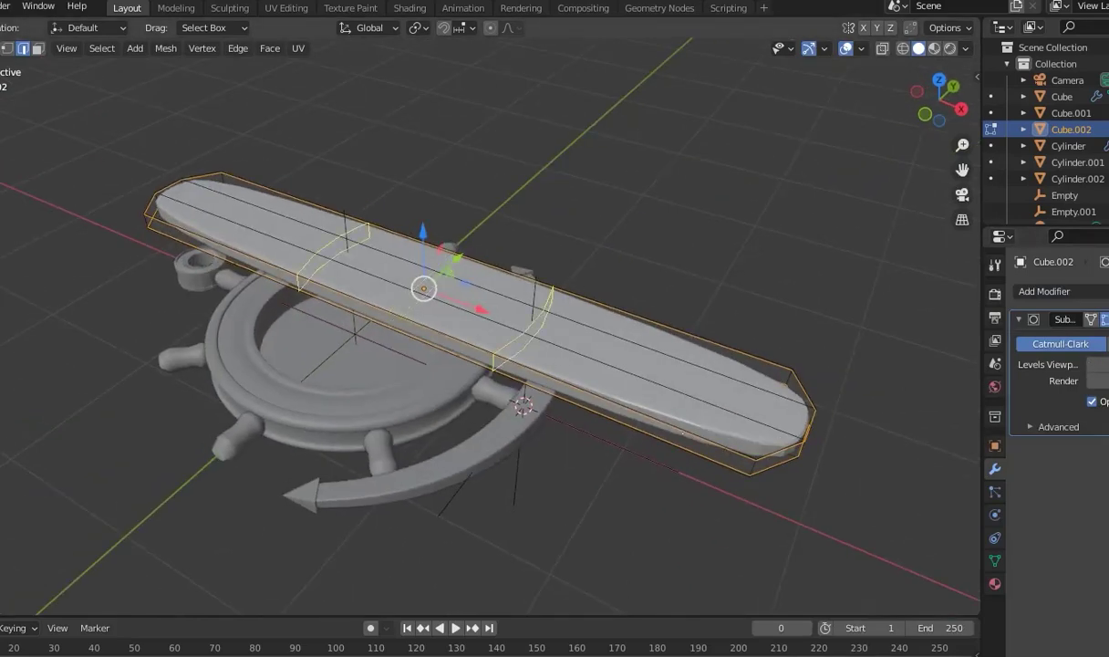
Scale the plank's ends along X and inspect the rounded result before re-entering Edit Mode
key("s")
key("x")
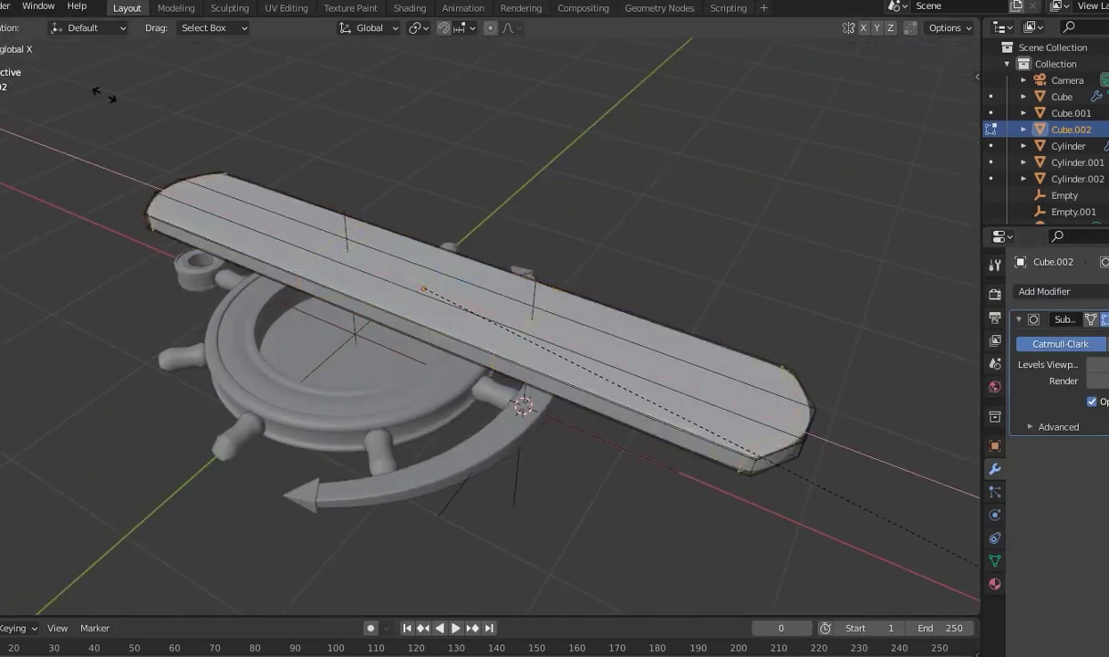
left_click(113, 97)
key("Tab")
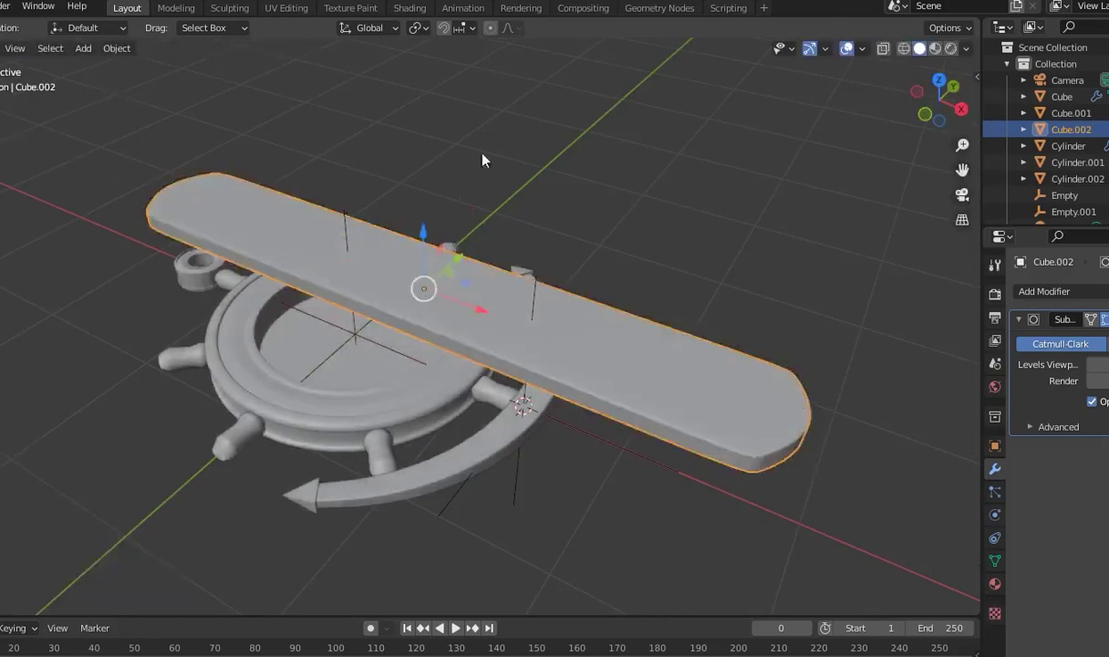
middle_click_drag(552, 160, 426, 153)
mouse_move(440, 386)
middle_mouse_down()
mouse_move(455, 453)
mouse_move(485, 366)
mouse_move(729, 417)
middle_mouse_up()
key("Tab")
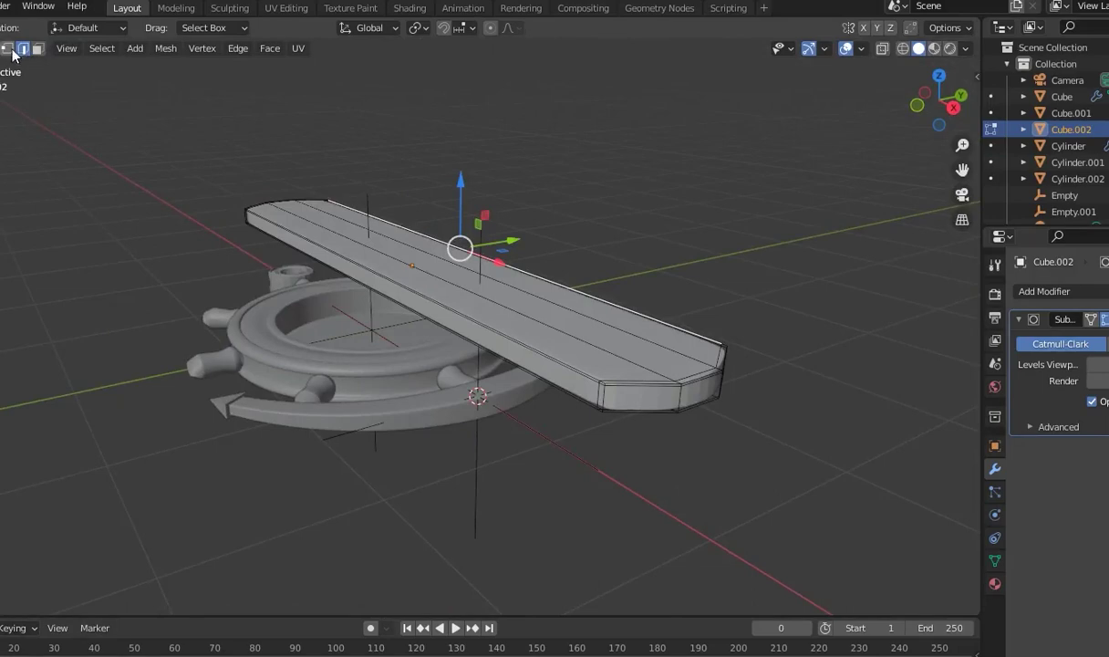
Shrink the plank's top face to 0.977 and lower it by 0.048662 m
key("ctrl+KP_Add")
key("ctrl+KP_Add")
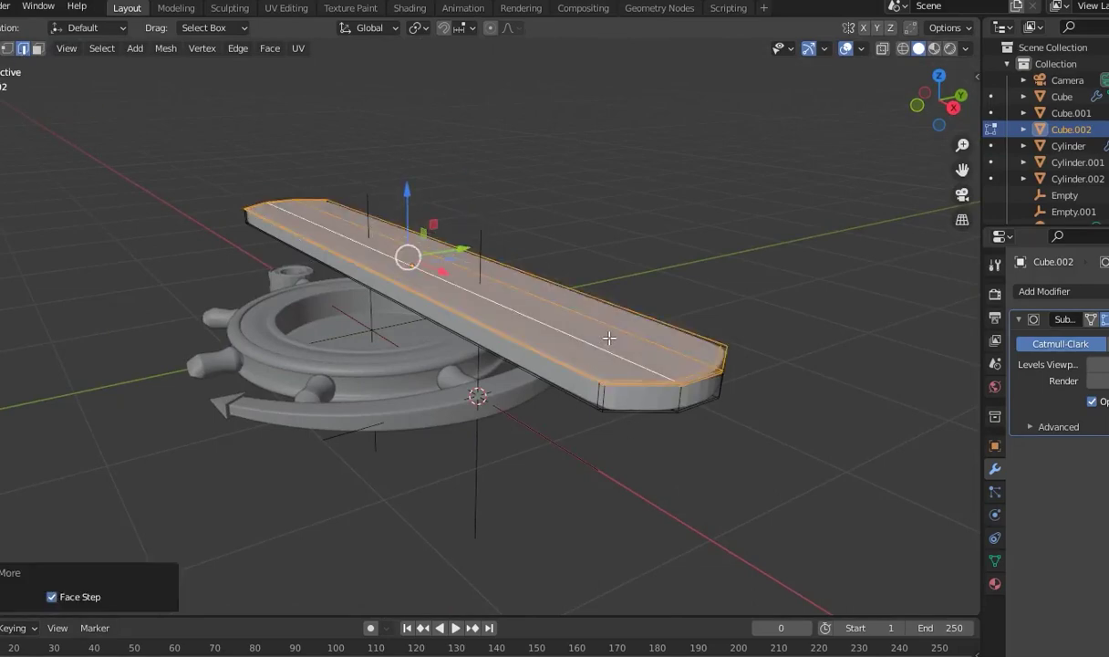
mouse_move(762, 376)
middle_mouse_down()
mouse_move(644, 377)
mouse_move(888, 384)
mouse_move(557, 455)
middle_mouse_up()
key("s")
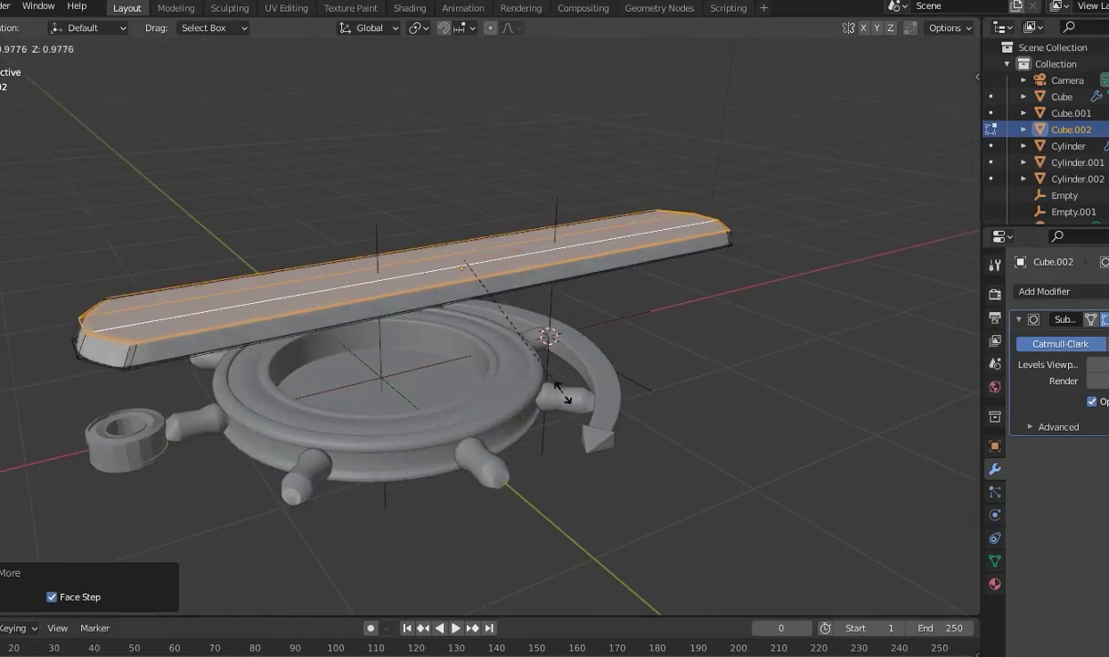
left_click(403, 294)
left_click_drag(465, 194, 464, 201)
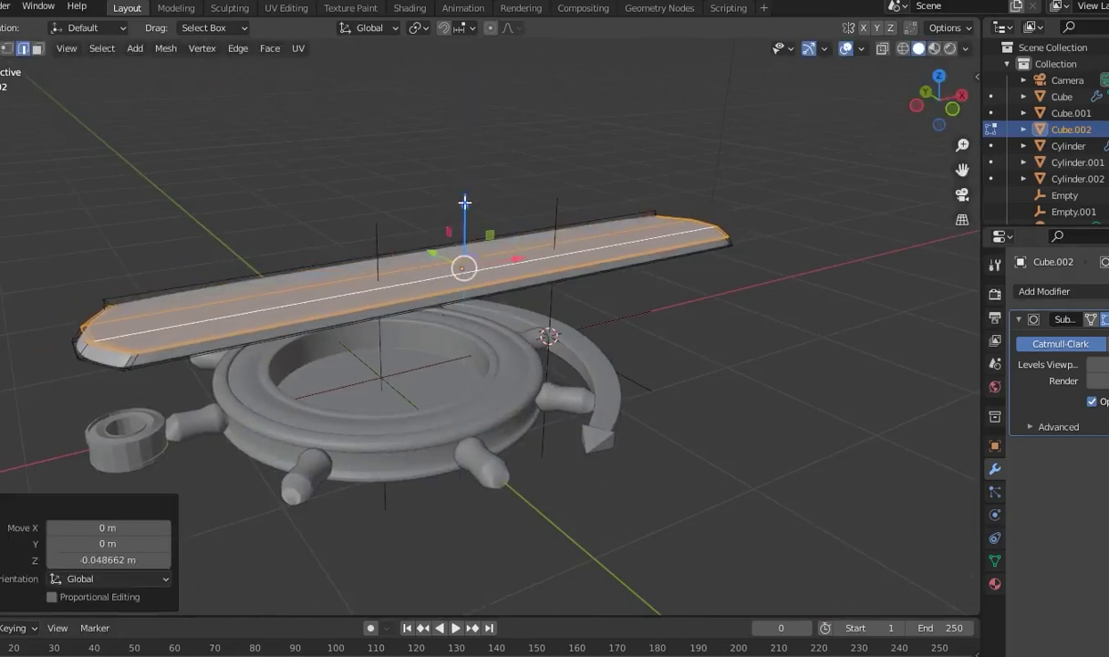
Add another supporting edge loop along the shaft and return to Object Mode
key("ctrl+r")
left_click(527, 256)
left_click(548, 319)
key("Tab")
mouse_move(737, 309)
middle_mouse_down()
mouse_move(416, 336)
mouse_move(560, 403)
mouse_move(548, 433)
mouse_move(661, 378)
mouse_move(391, 392)
mouse_move(673, 326)
mouse_move(748, 175)
mouse_move(739, 193)
mouse_move(767, 215)
mouse_move(770, 186)
mouse_move(814, 248)
mouse_move(780, 208)
mouse_move(741, 315)
mouse_move(748, 298)
mouse_move(741, 408)
mouse_move(689, 388)
middle_mouse_up()
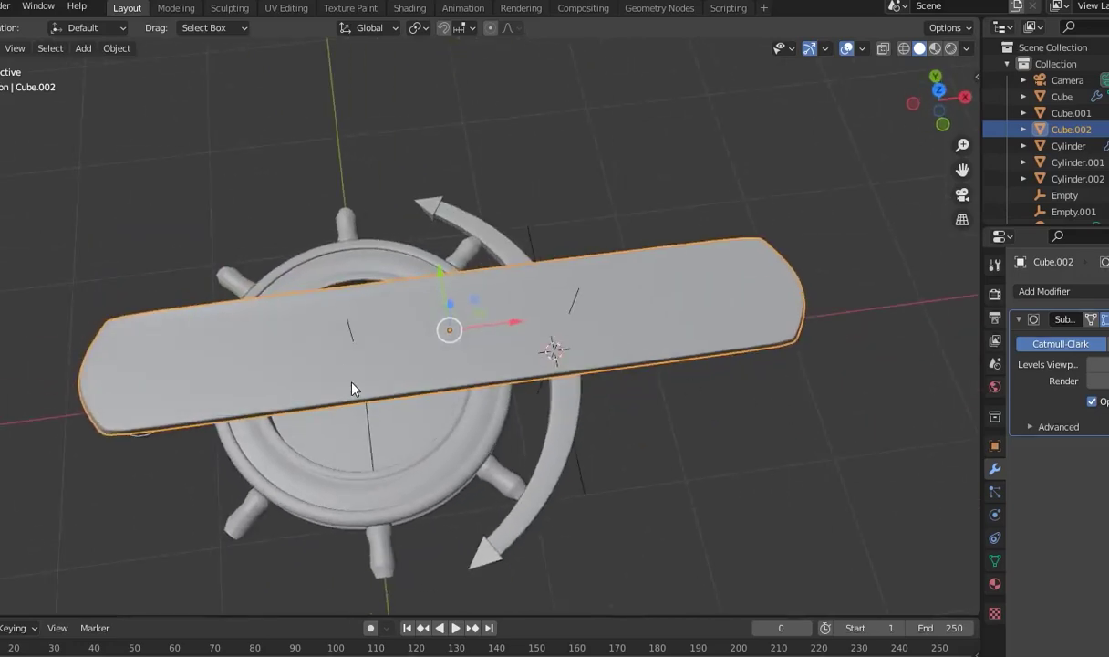
key("shift+a")
Add a new cube and flatten it into a thin strip by scaling along Y and X
left_click(444, 362)
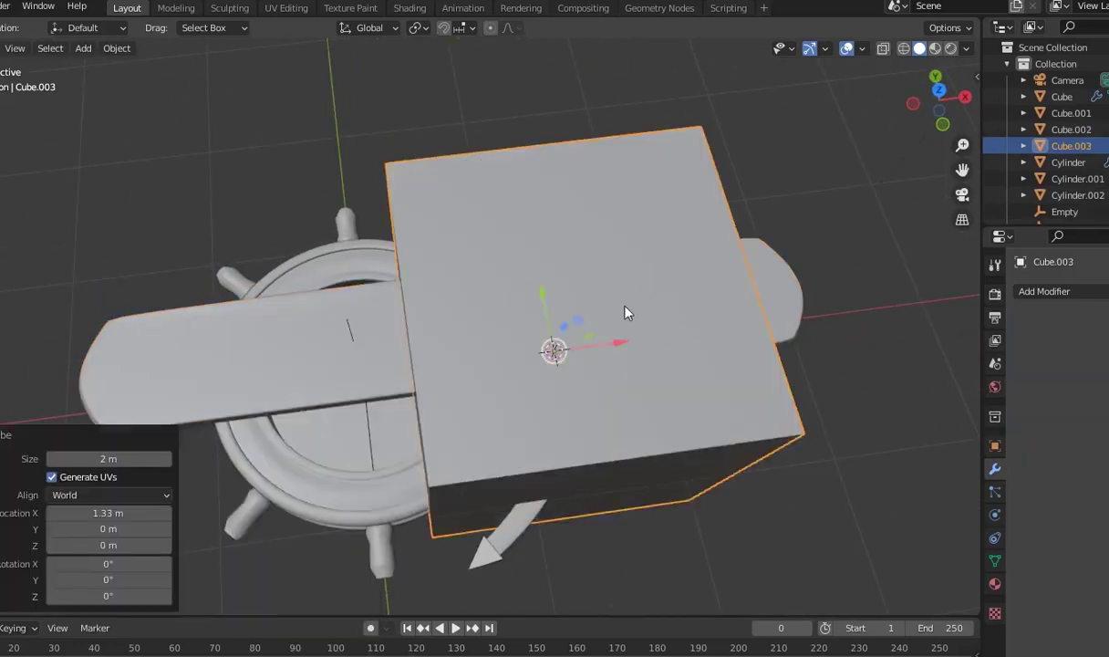
middle_click_drag(625, 312, 433, 322)
key("s")
key("y")
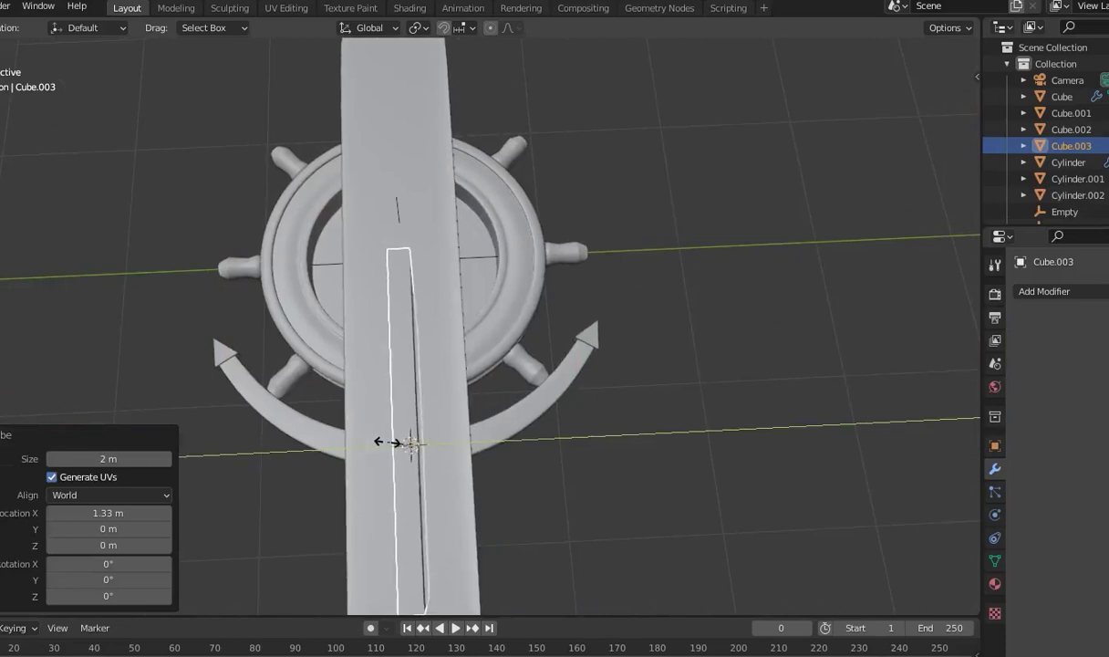
left_click(401, 443)
key("s")
key("x")
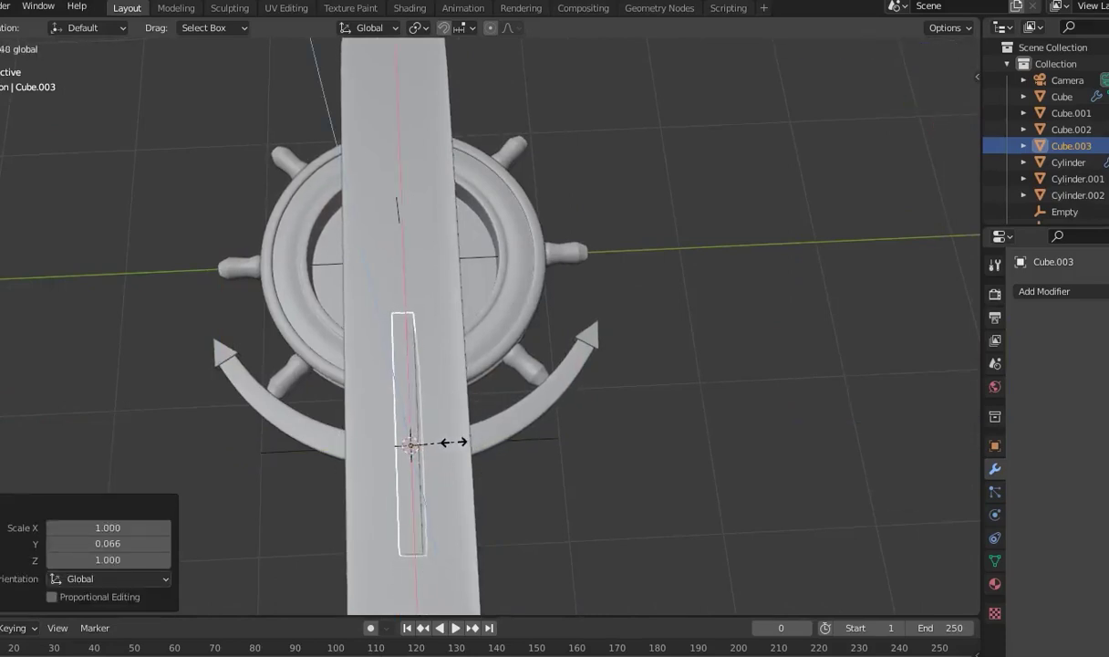
left_click(451, 442)
key("s")
key("y")
left_click(451, 440)
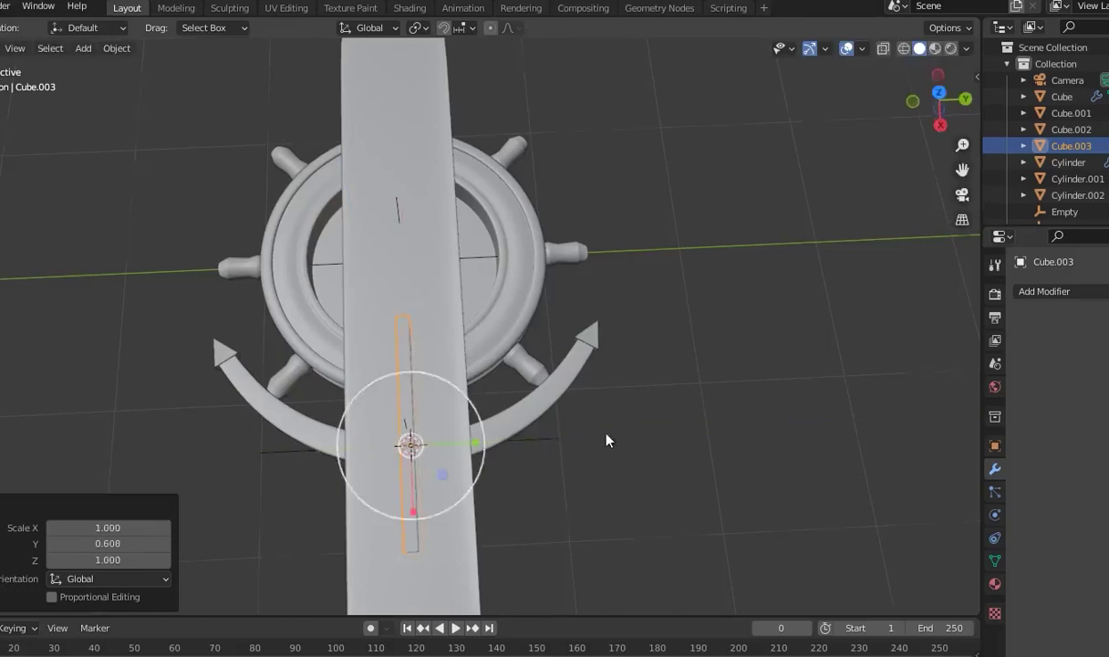
Reduce the plate's height along Z and lift it up 0.72 m
middle_click_drag(555, 412, 352, 334)
key("s")
key("z")
left_click(339, 365)
key("g")
key("z")
left_click(337, 202)
Shift the plate along Y and settle its height onto the plank
mouse_move(338, 202)
middle_mouse_down()
mouse_move(469, 360)
mouse_move(448, 385)
mouse_move(320, 231)
middle_mouse_up()
key("g")
key("y")
left_click(473, 372)
key("g")
key("z")
left_click(311, 177)
Narrow the plate to 0.509 in X, slide it along the plank, then stretch it to X scale 2.020
mouse_move(311, 177)
middle_mouse_down()
mouse_move(393, 242)
mouse_move(274, 219)
middle_mouse_up()
key("s")
key("x")
left_click(294, 214)
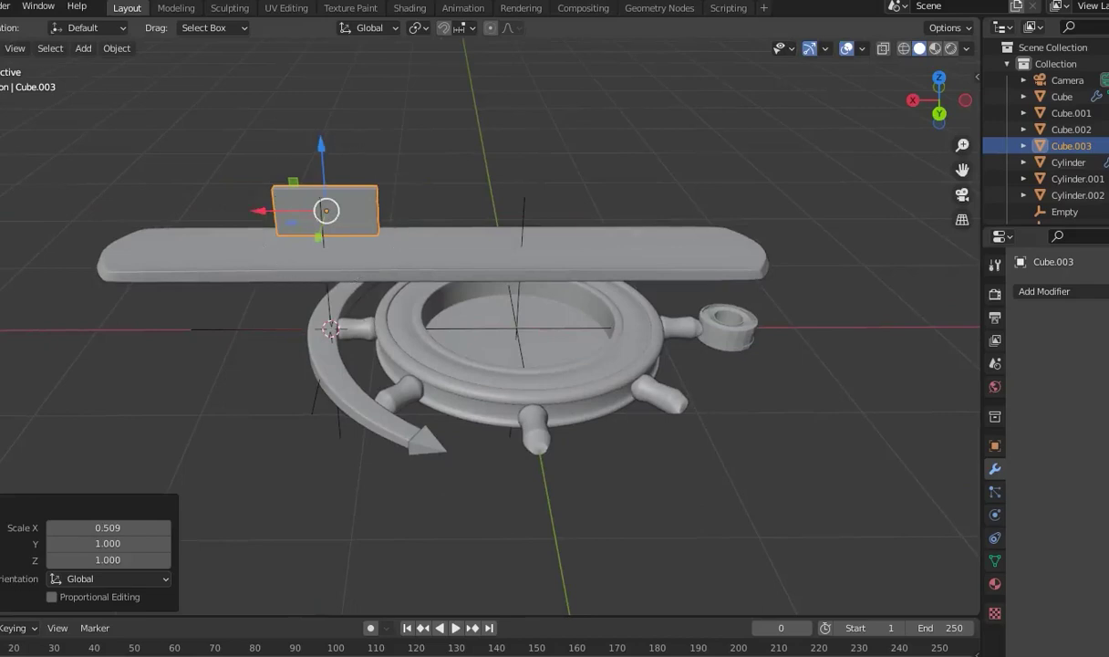
left_click_drag(264, 213, 442, 215)
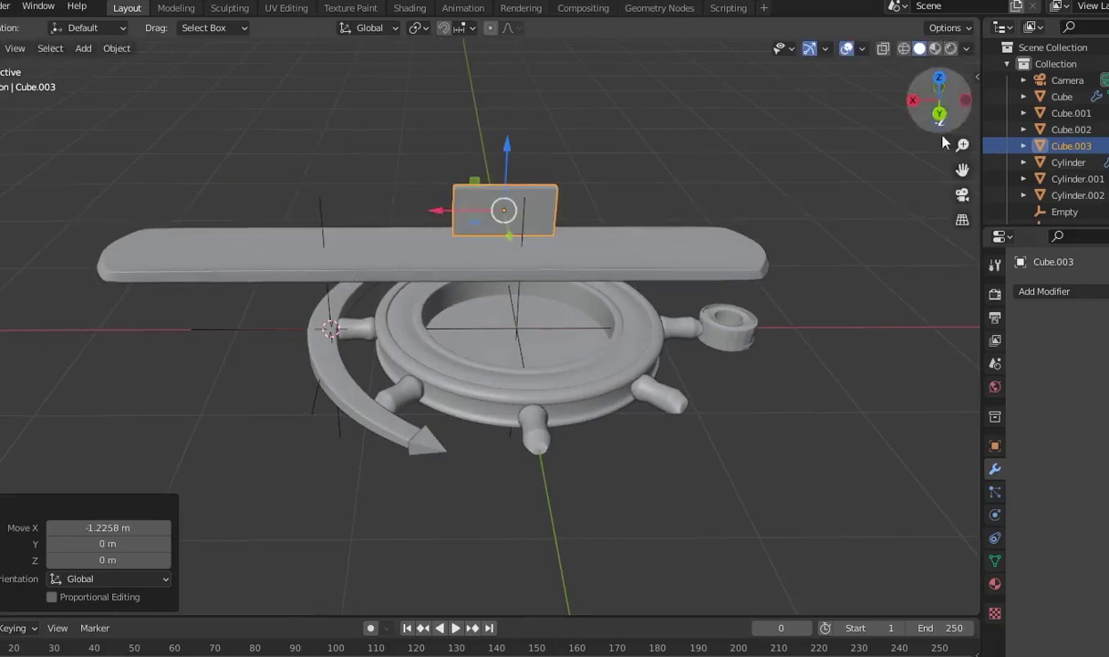
left_click(938, 76)
mouse_move(434, 408)
left_mouse_down()
mouse_move(418, 399)
mouse_move(432, 394)
left_mouse_up()
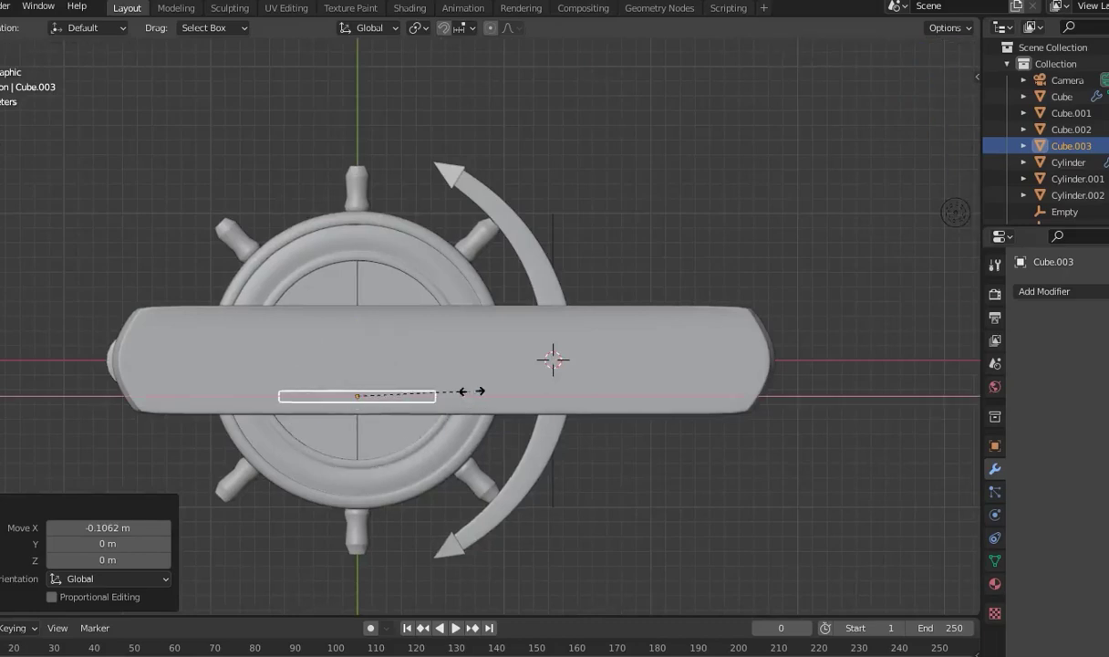
left_click_drag(499, 391, 506, 396)
mouse_move(506, 396)
middle_mouse_down()
mouse_move(353, 213)
mouse_move(317, 617)
mouse_move(337, 50)
mouse_move(606, 351)
middle_mouse_up()
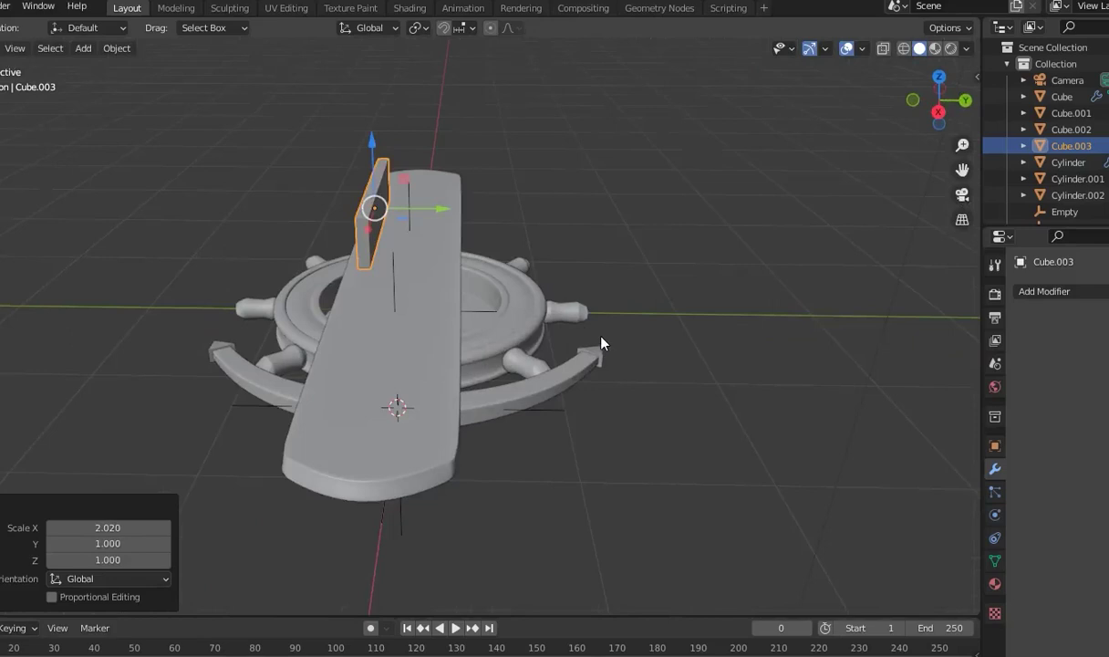
Duplicate the upright plate and move the copy along Y across the plank
key("shift+d")
key("y")
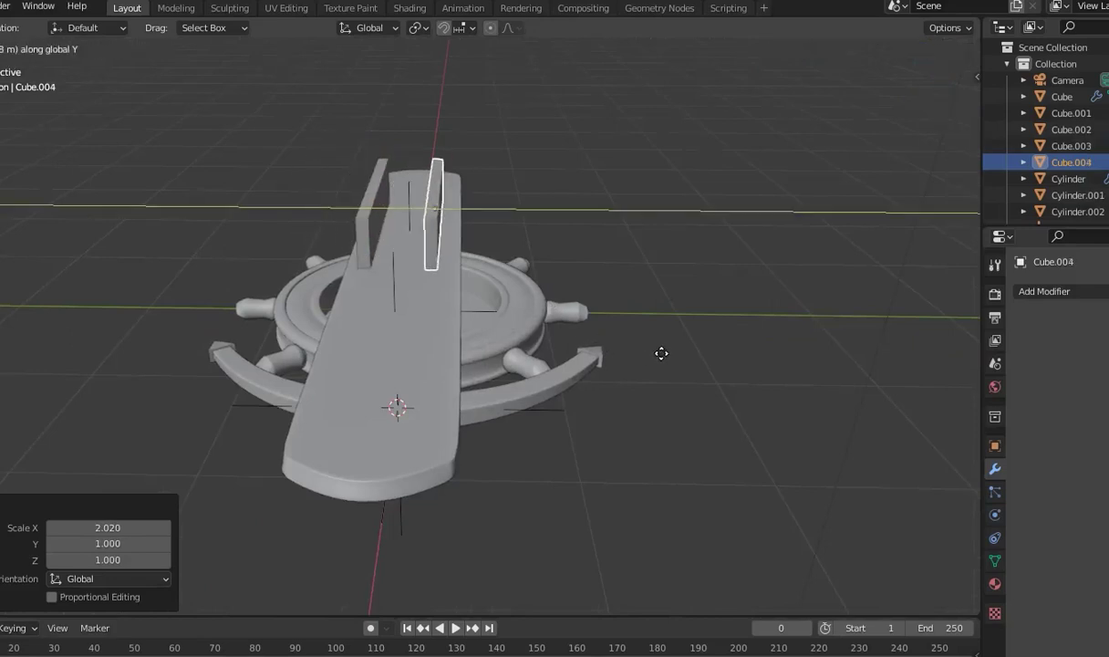
left_click(674, 352)
mouse_move(725, 264)
middle_mouse_down()
mouse_move(485, 211)
mouse_move(415, 218)
middle_mouse_up()
Select the first plate and the plank and lower them along Z in front view
left_click(402, 219, "shift")
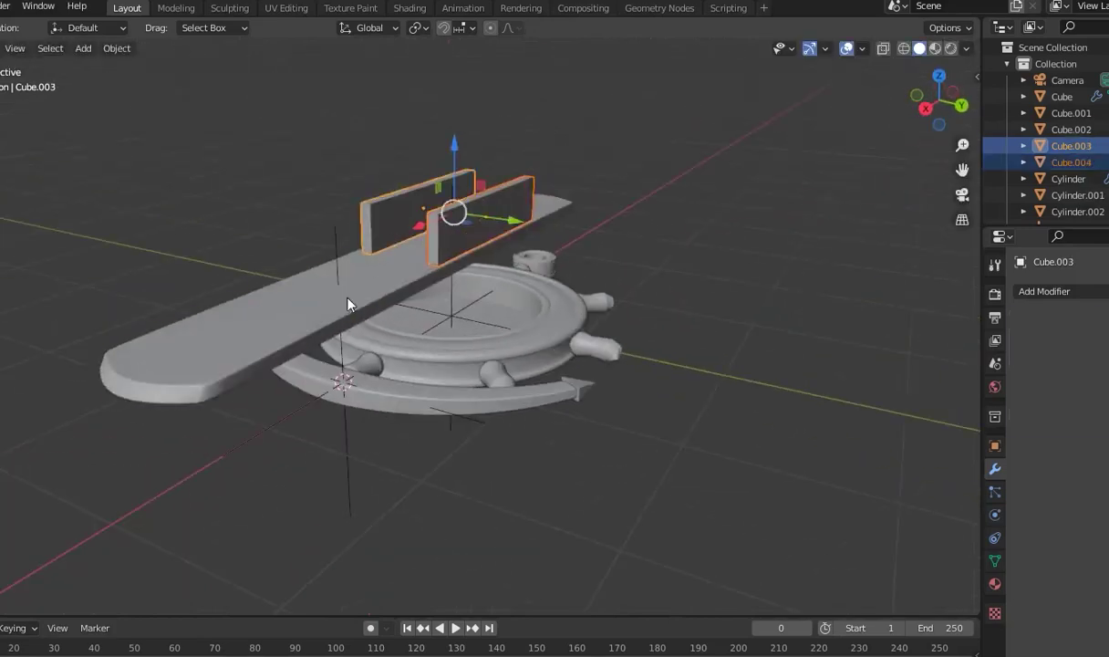
left_click(348, 304, "shift")
left_click(915, 88)
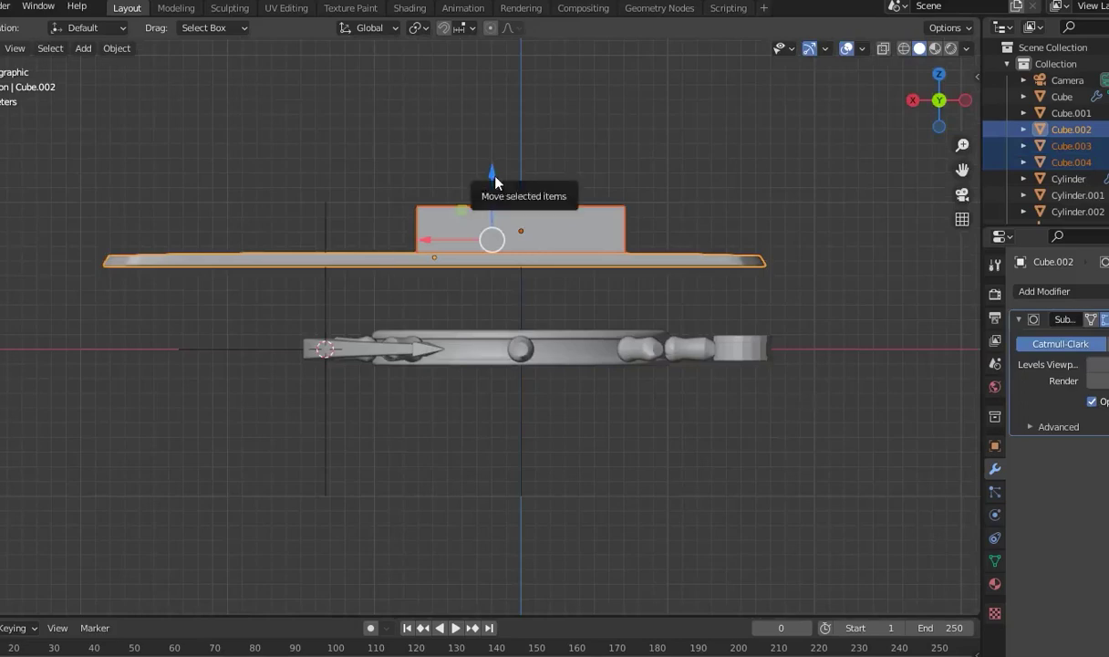
left_click_drag(493, 178, 492, 336)
left_click(493, 336)
mouse_move(494, 336)
middle_mouse_down()
mouse_move(559, 348)
mouse_move(507, 314)
mouse_move(483, 343)
middle_mouse_up()
left_click(690, 495)
Move Cube.004, plank Cube.002 and plate Cube.003 together vertically
middle_click_drag(690, 495, 638, 334)
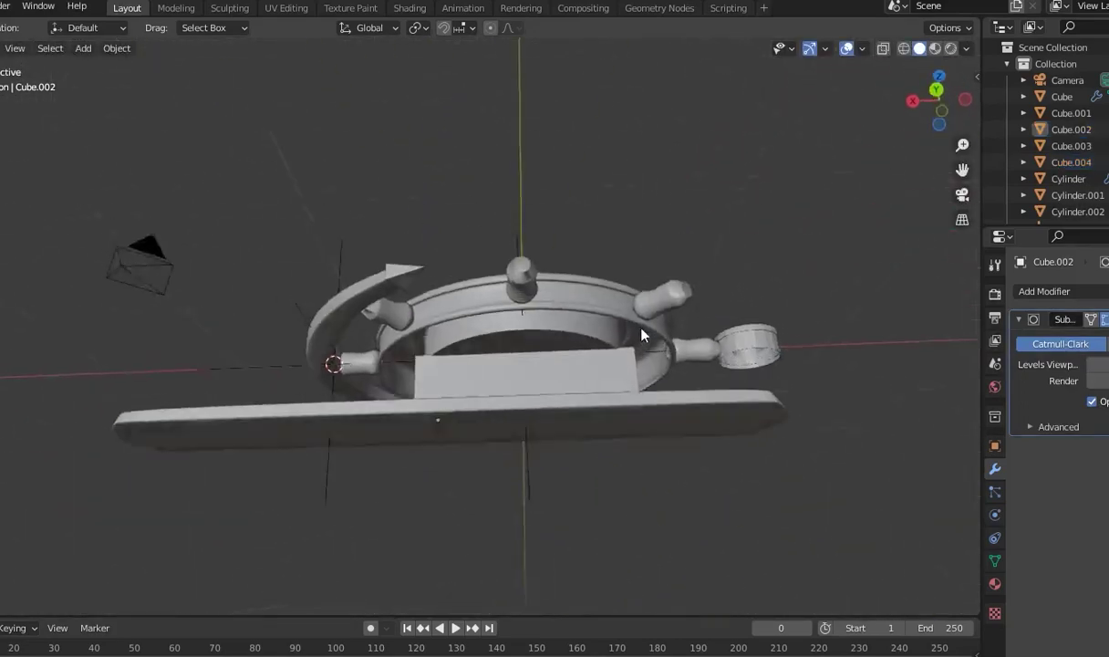
left_click(547, 438)
left_click(679, 421, "shift")
middle_click_drag(679, 422, 551, 453)
left_click(540, 372, "shift")
mouse_move(540, 372)
middle_mouse_down()
mouse_move(458, 321)
mouse_move(568, 491)
mouse_move(627, 470)
mouse_move(770, 384)
mouse_move(518, 386)
middle_mouse_up()
key("g")
key("z")
left_click(490, 340)
Select the flat bar by the anchor and widen it along Y
left_click(567, 491)
scroll(518, 386, "down", 2)
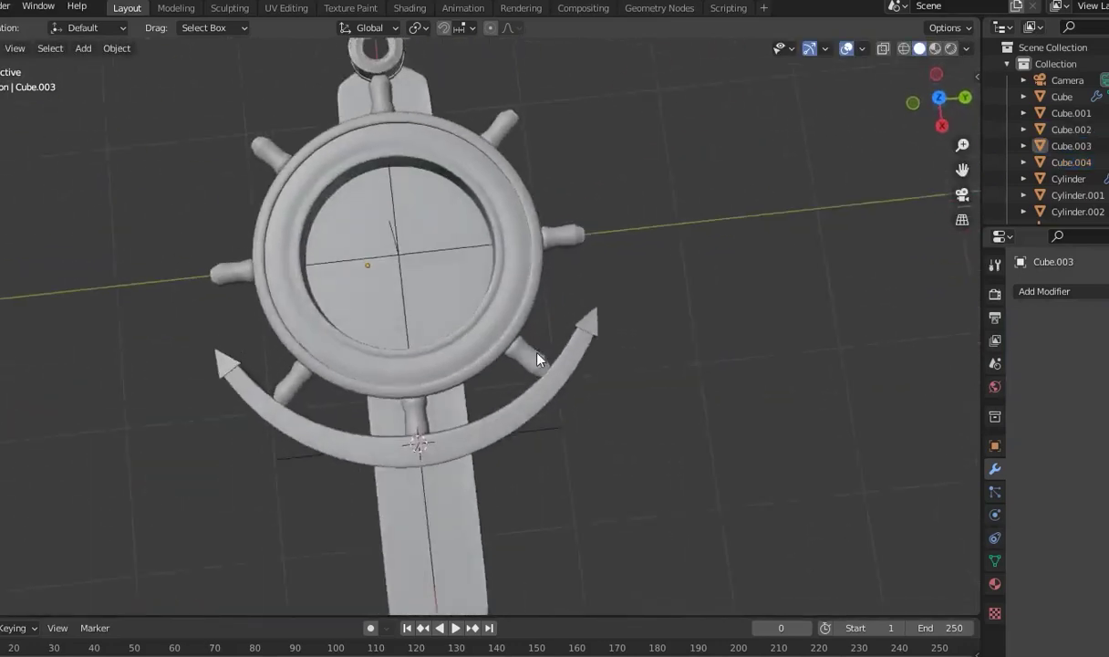
scroll(538, 360, "down", 2)
mouse_move(572, 421)
middle_mouse_down()
mouse_move(550, 367)
mouse_move(539, 366)
mouse_move(575, 370)
middle_mouse_up()
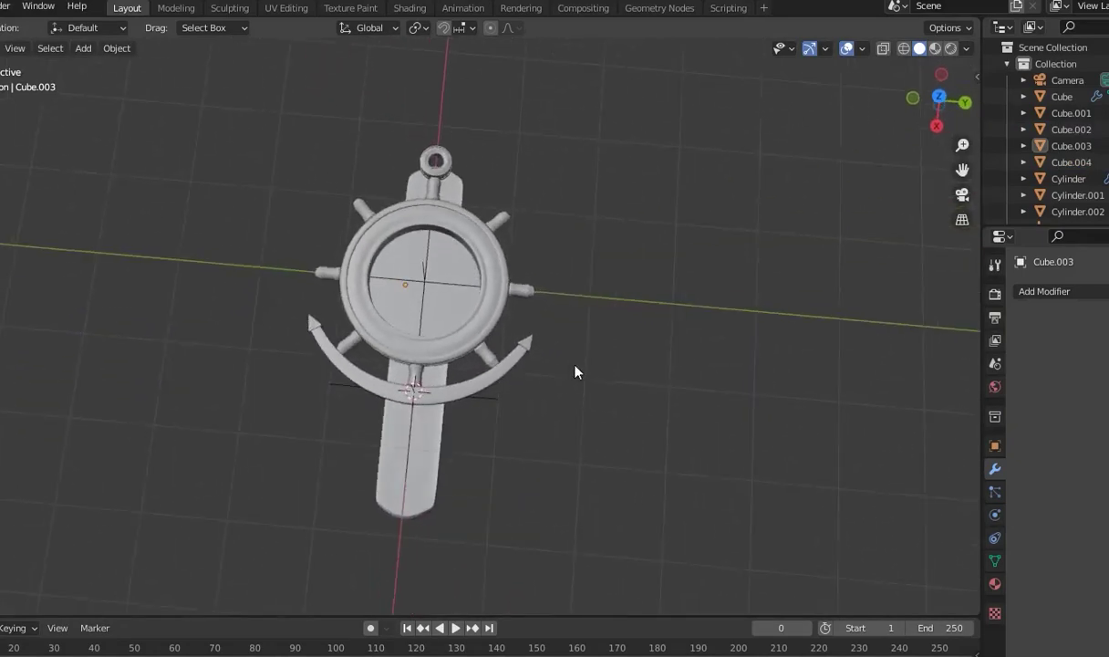
middle_click_drag(469, 461, 470, 362)
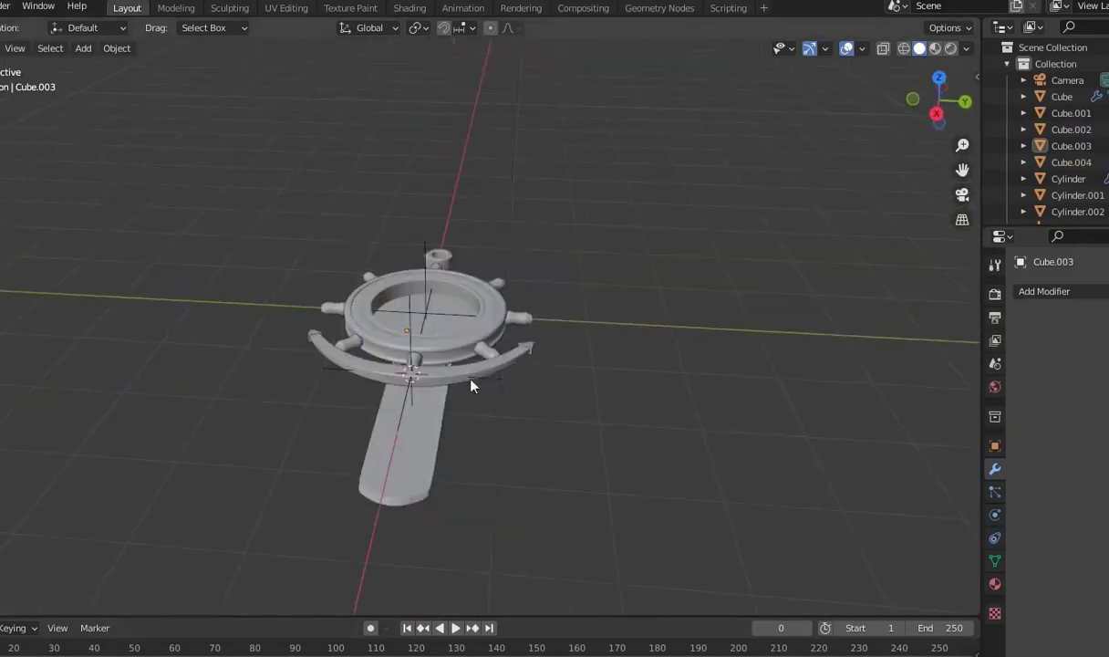
left_click(431, 442)
middle_click_drag(431, 443, 438, 429)
key("c")
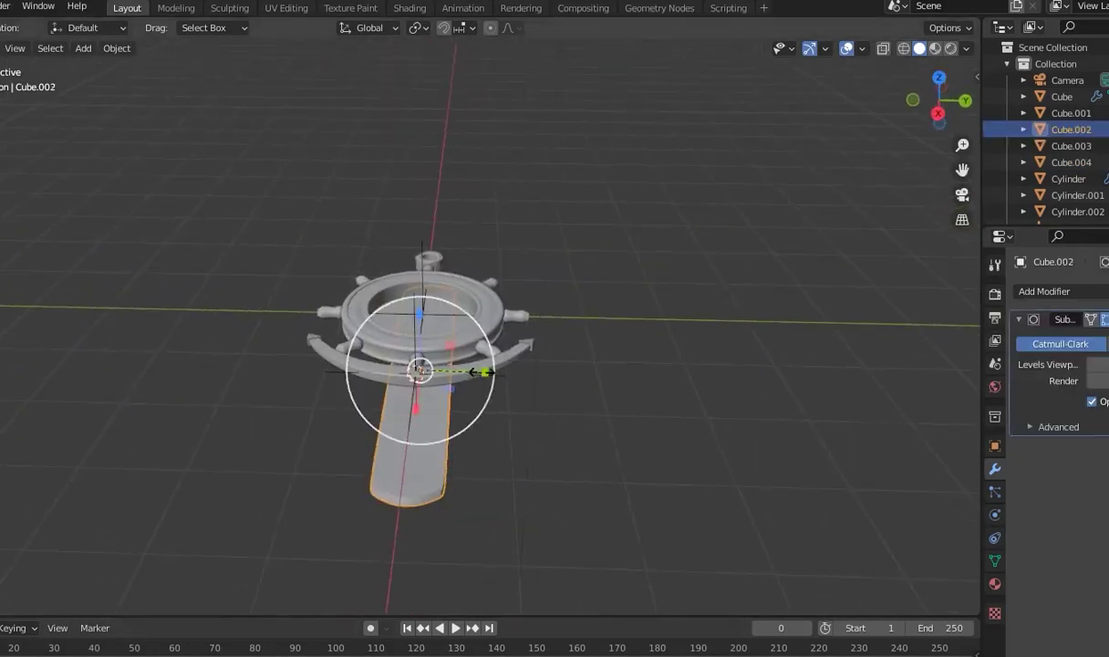
left_click(501, 374)
mouse_move(501, 374)
middle_mouse_down()
mouse_move(644, 540)
mouse_move(461, 383)
middle_mouse_up()
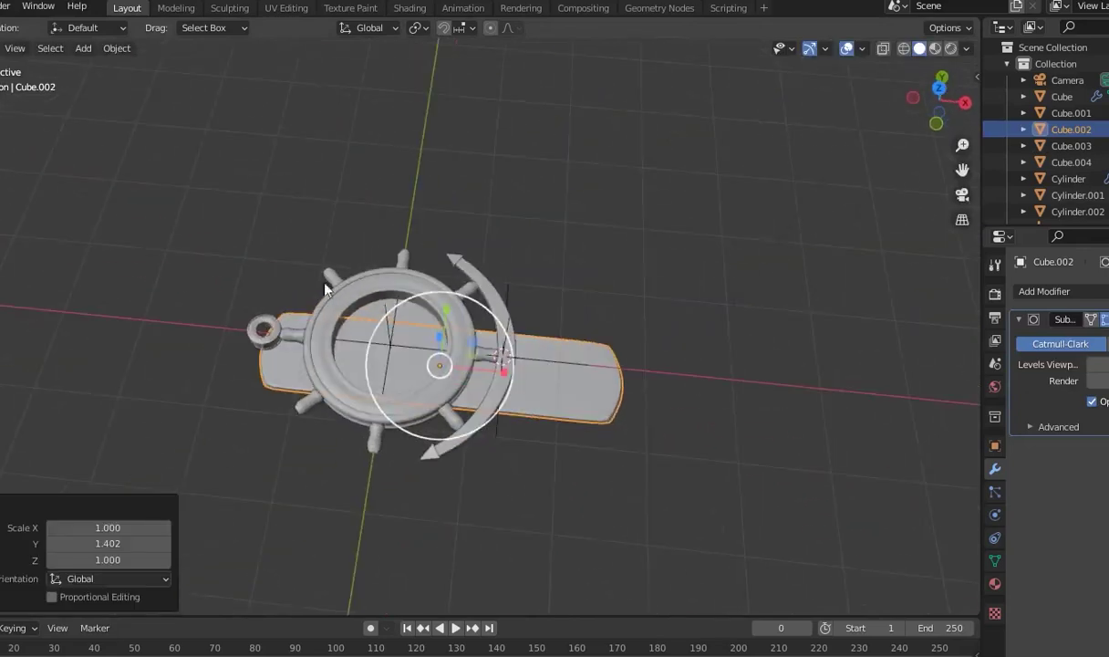
In Edit Mode with X-ray, pull the bar's right-end vertices inward along X to shorten it
key("Tab")
left_click(6, 48)
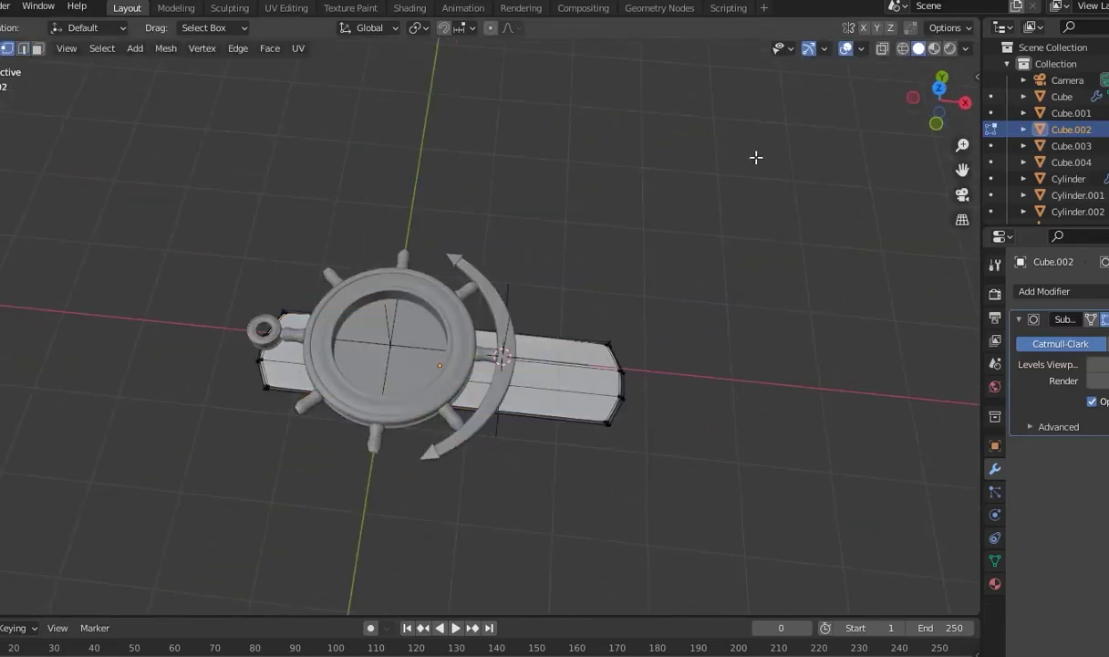
left_click(882, 48)
left_click_drag(829, 224, 545, 483)
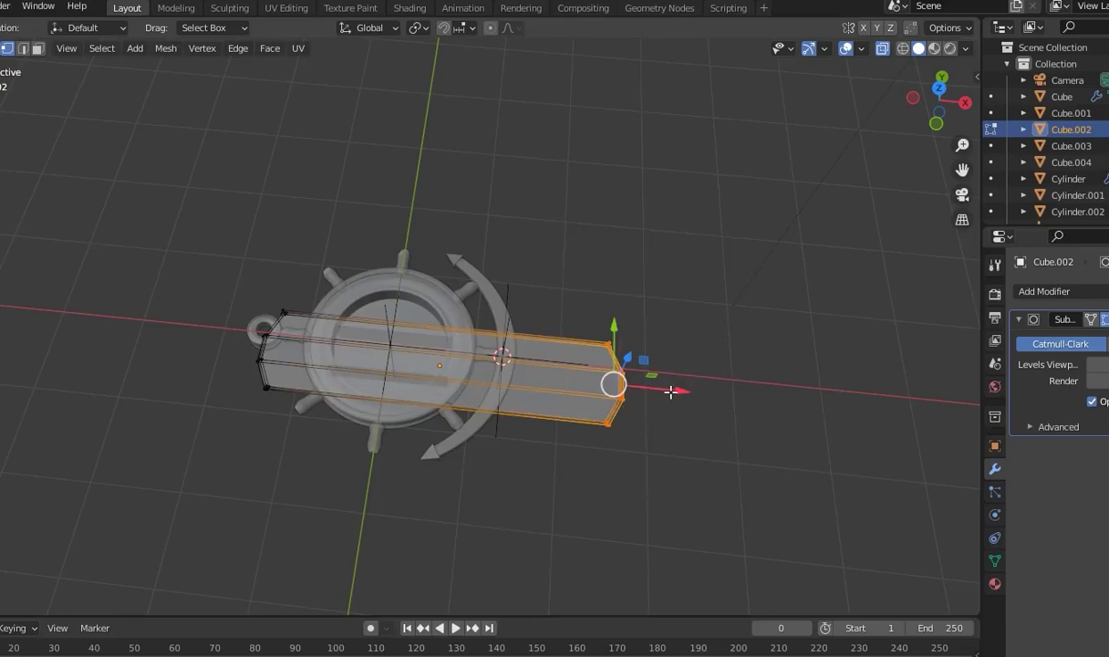
left_click_drag(669, 391, 589, 388)
left_click(591, 389)
mouse_move(591, 388)
middle_mouse_down()
mouse_move(620, 252)
mouse_move(812, 187)
mouse_move(783, 277)
middle_mouse_up()
key("Tab")
key("alt+z")
Switch to a zoomed top-down view centred on the wheel's top handle
scroll(811, 183, "up", 2)
scroll(544, 190, "up", 4)
mouse_move(544, 191)
middle_mouse_down()
mouse_move(517, 273)
mouse_move(536, 164)
middle_mouse_up()
left_click(938, 100)
scroll(471, 431, "up", 3)
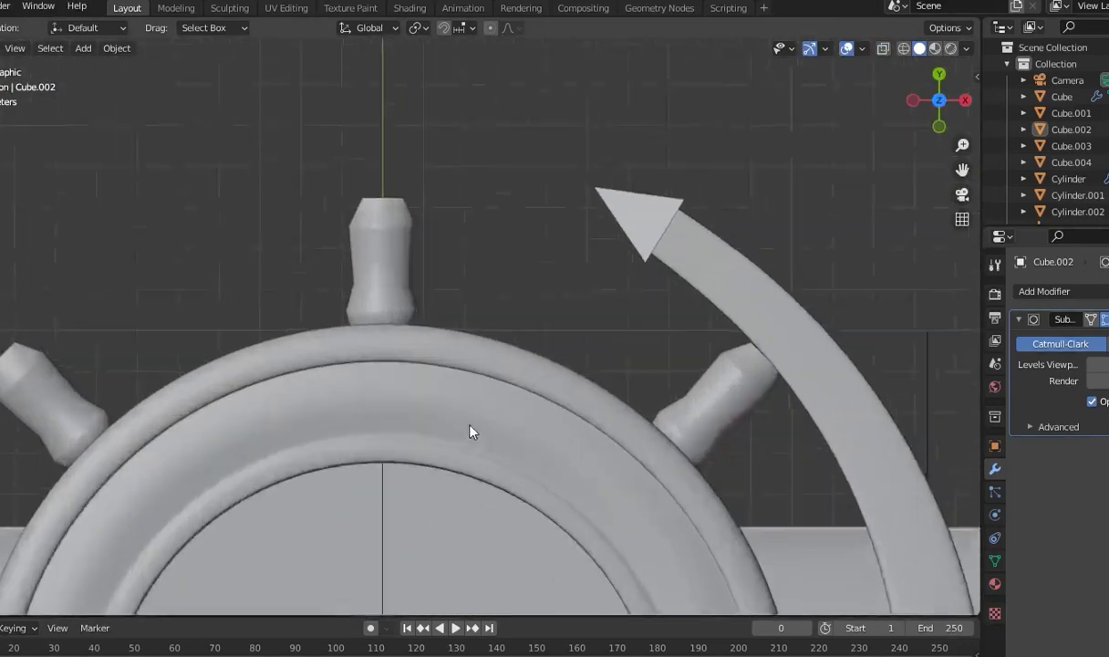
scroll(464, 258, "up", 2)
mouse_move(463, 258)
middle_mouse_down("shift")
mouse_move(471, 331)
mouse_move(536, 340)
middle_mouse_up("shift")
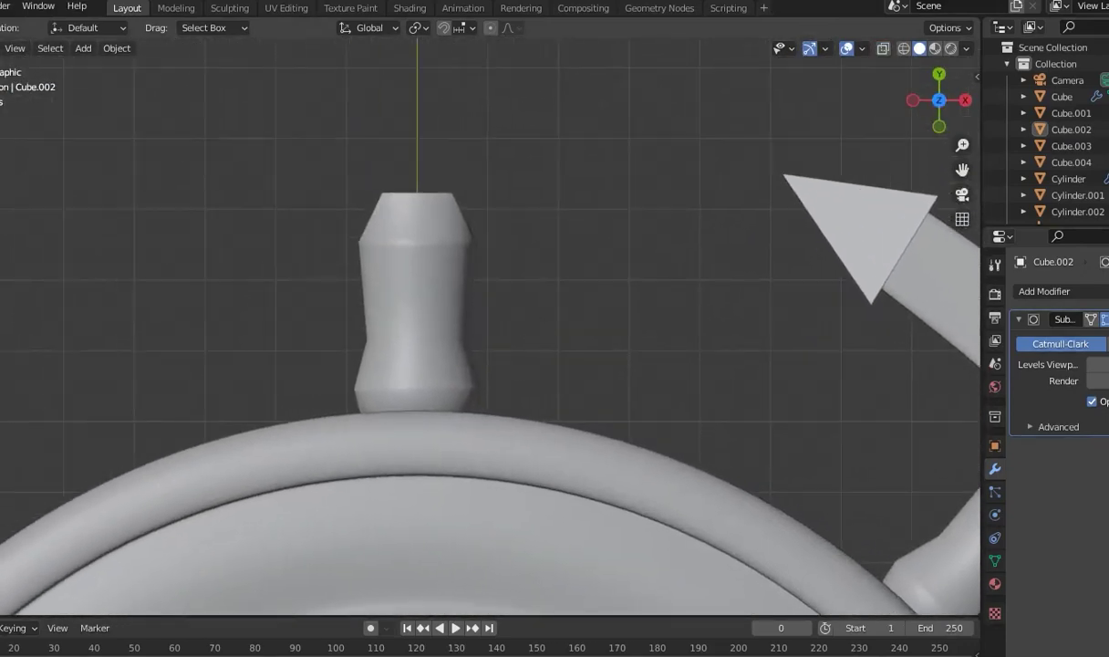
key("shift+a")
Add a plane, shrink it to scale 0.325, and place it above the ship's wheel
left_click(370, 307)
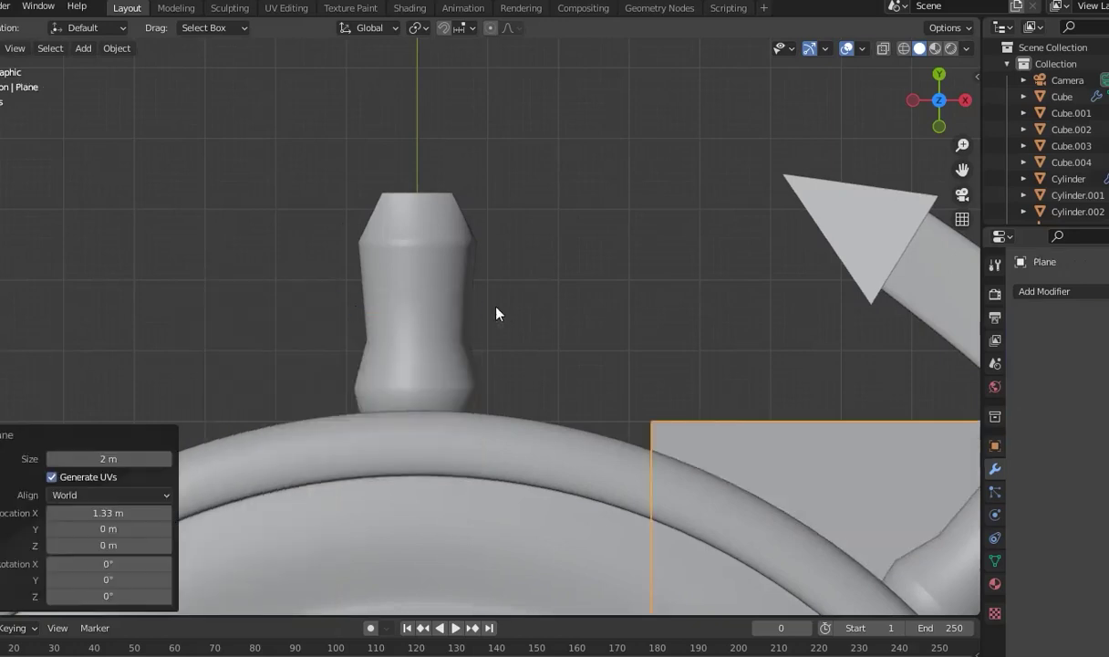
key("g")
left_click(110, 90)
key("s")
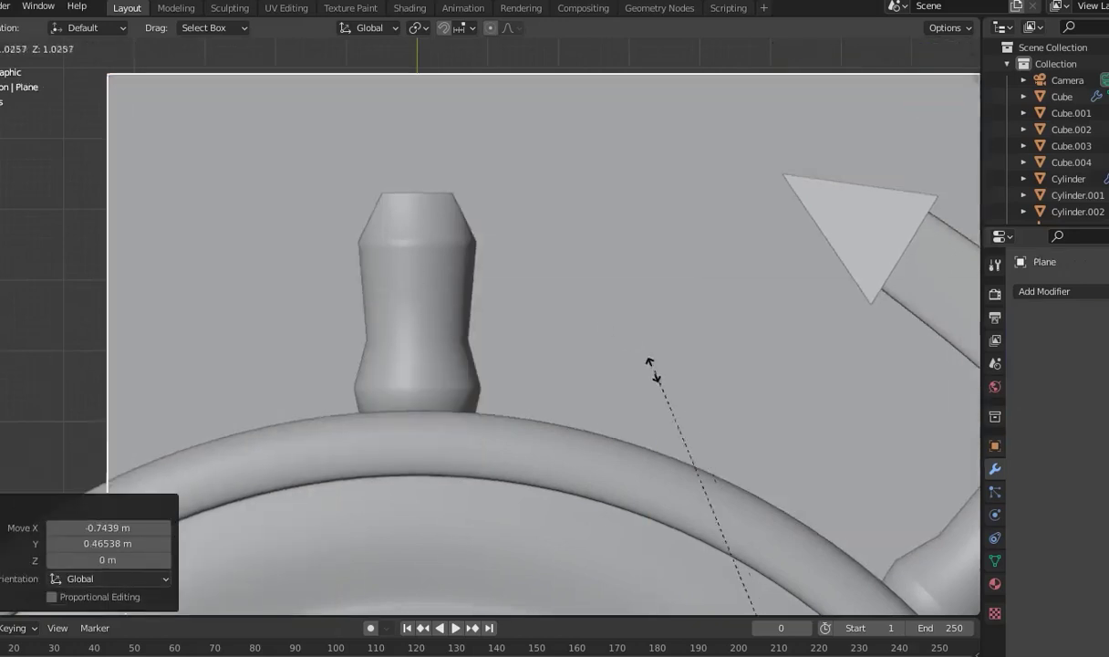
left_click(715, 471)
scroll(715, 469, "down", 5)
key("s")
left_click(560, 453)
key("g")
left_click(492, 308)
scroll(495, 310, "up", 1)
scroll(475, 255, "up", 4)
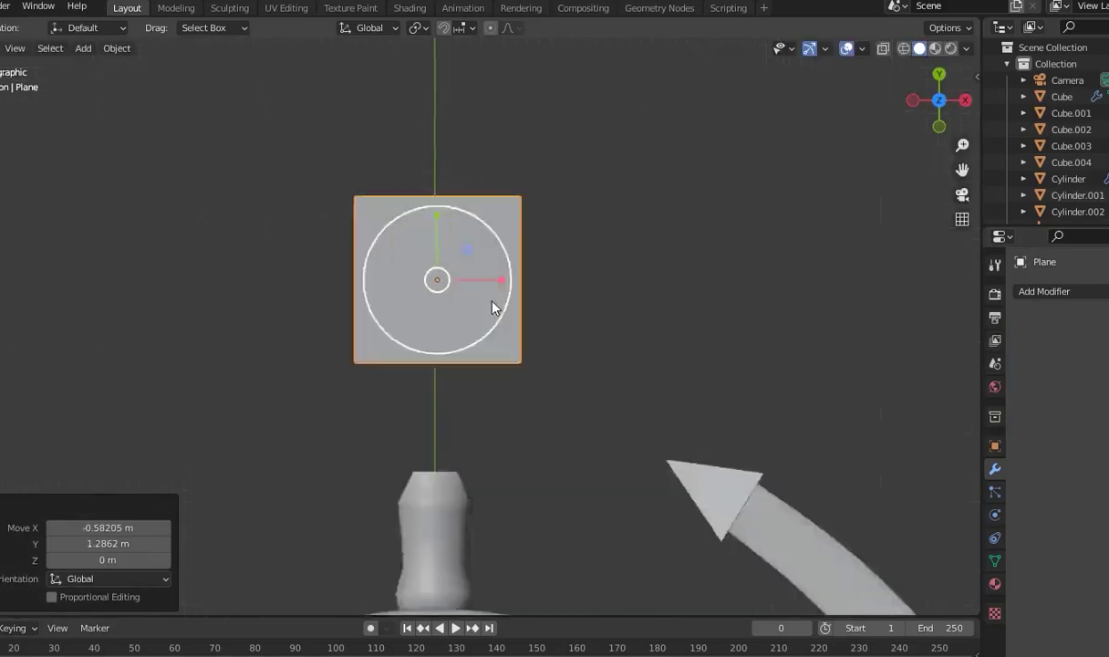
scroll(464, 219, "down", 2)
Delete three of the plane's vertices and move the remaining one onto the vertical axis
key("Tab")
left_click_drag(287, 199, 414, 422)
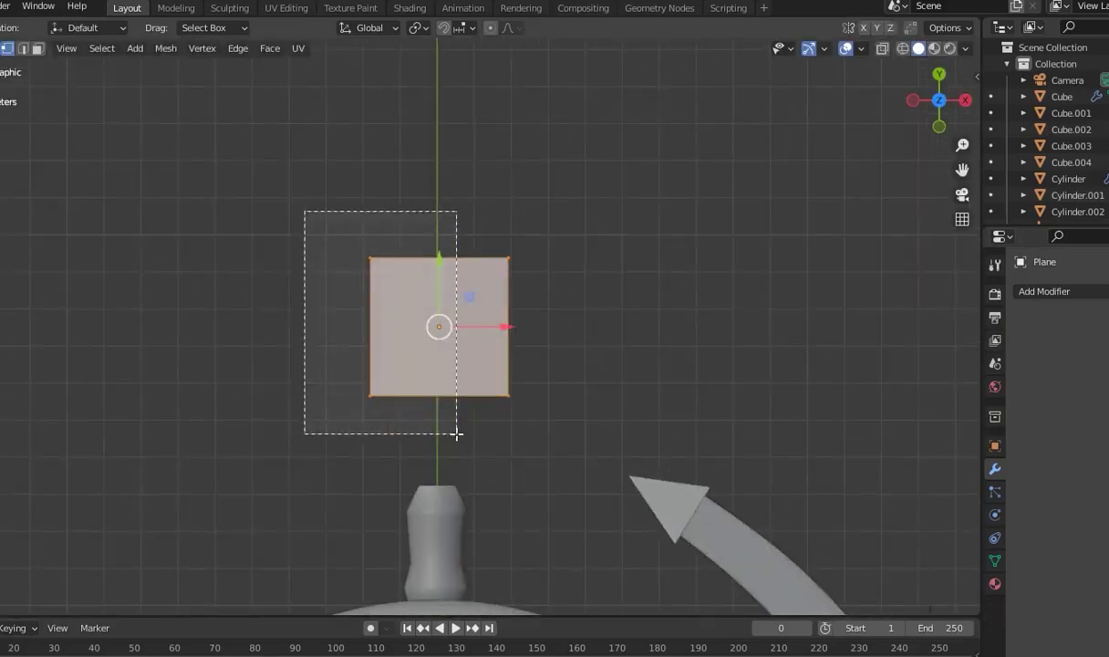
key("x")
left_click(397, 406)
left_click_drag(512, 216, 438, 305)
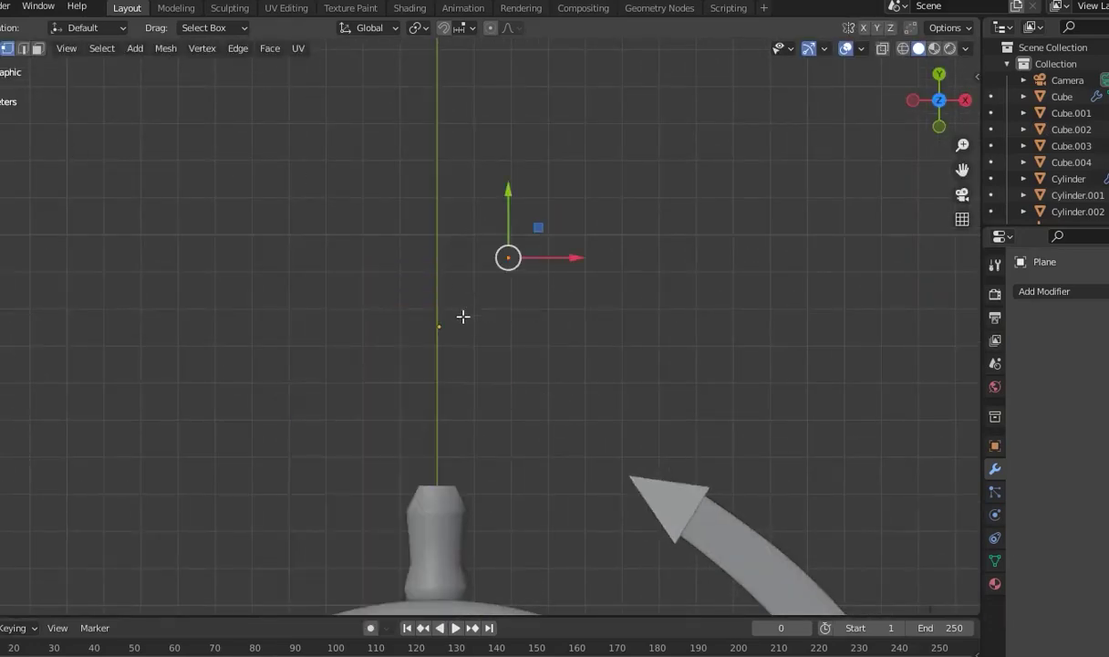
key("g")
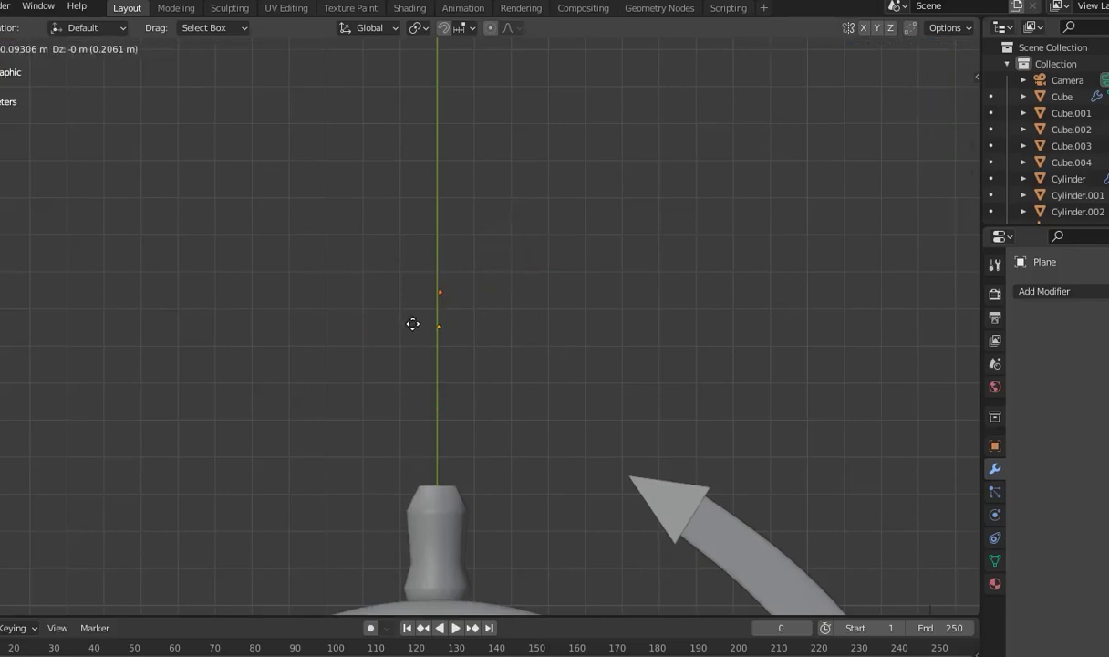
left_click(410, 326)
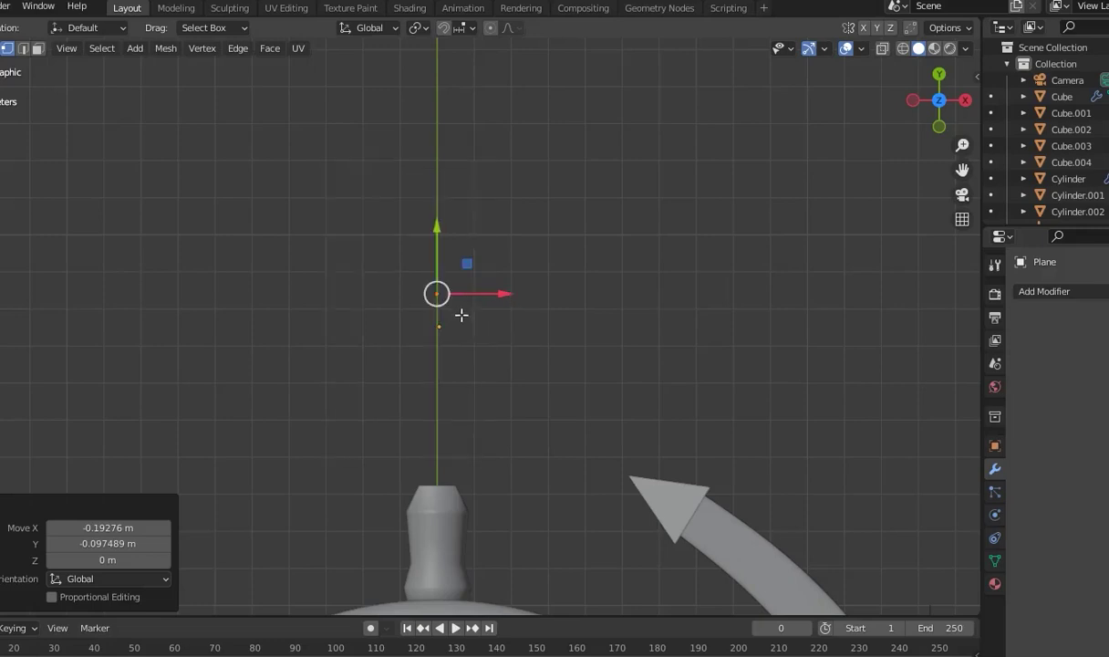
Extrude the knob's lower profile: a point 0.1 m up, then outward and curving back inward
key("g")
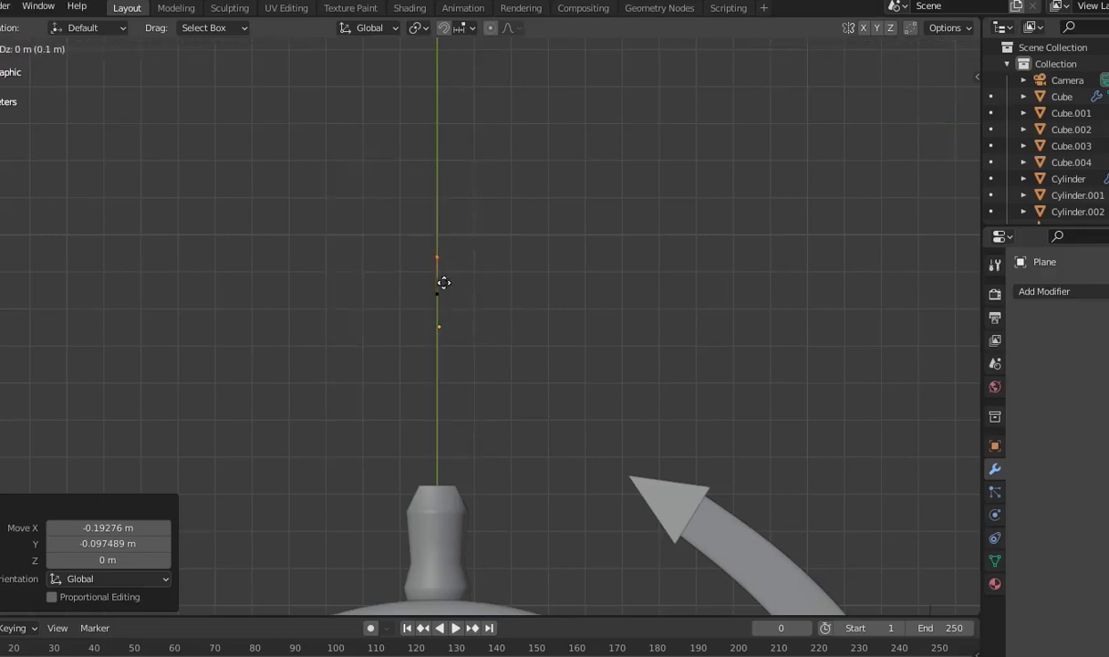
left_click(449, 281)
key("e")
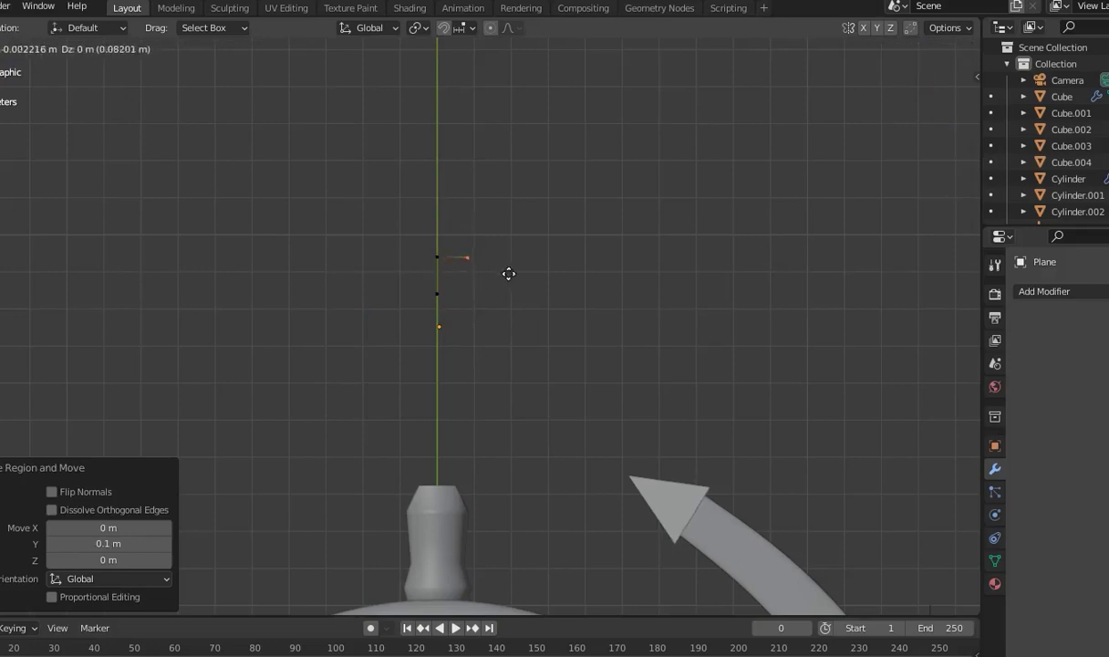
left_click(512, 276)
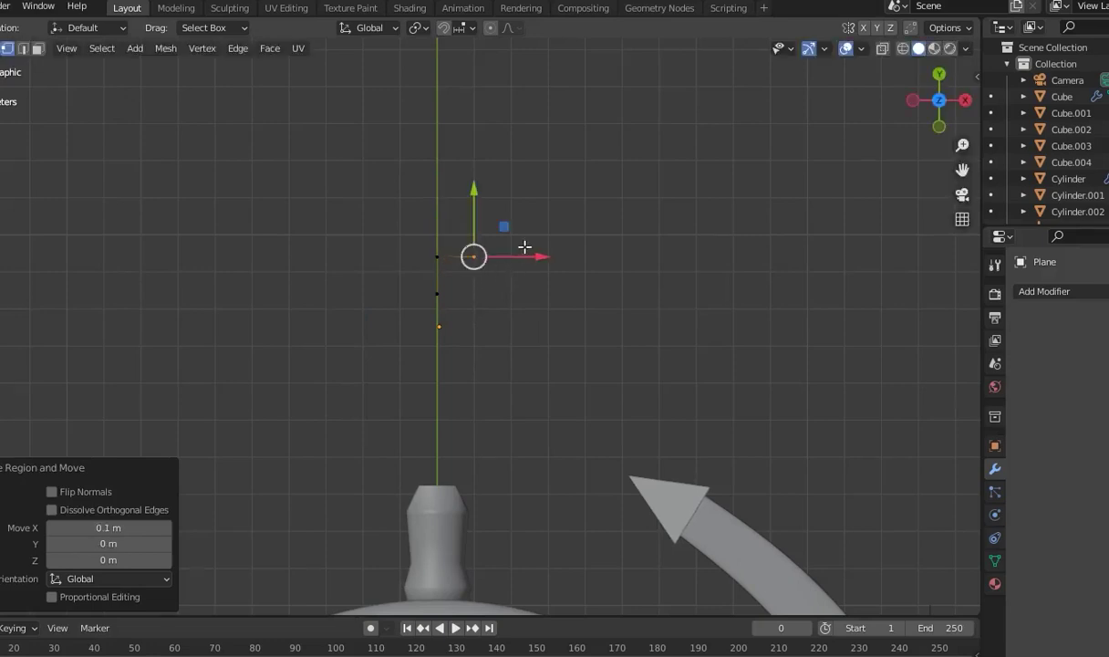
key("e")
left_click(538, 244)
key("e")
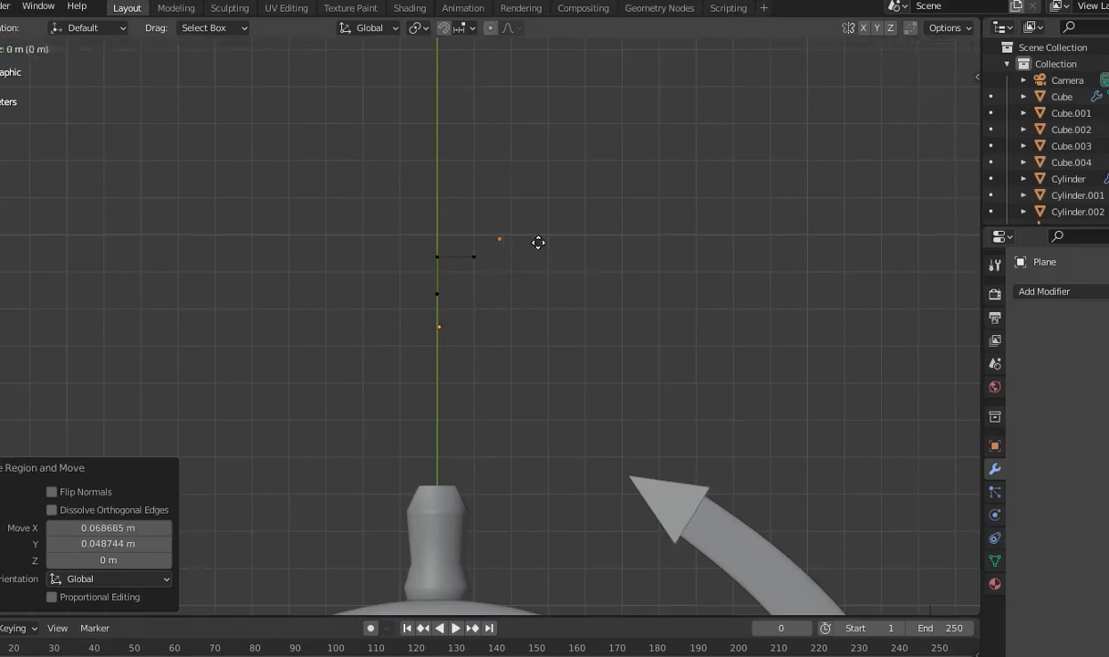
left_click(527, 200)
key("e")
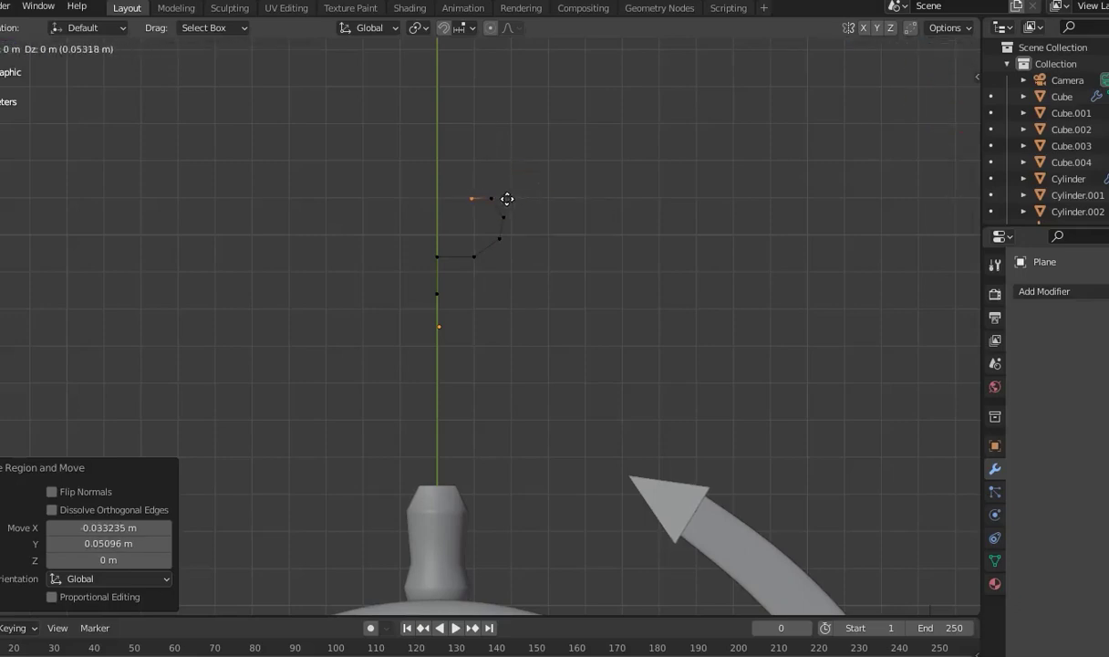
left_click(507, 198)
Extrude a tall segment upward and finish the outline with two vertices back near the axis
scroll(511, 160, "down", 2)
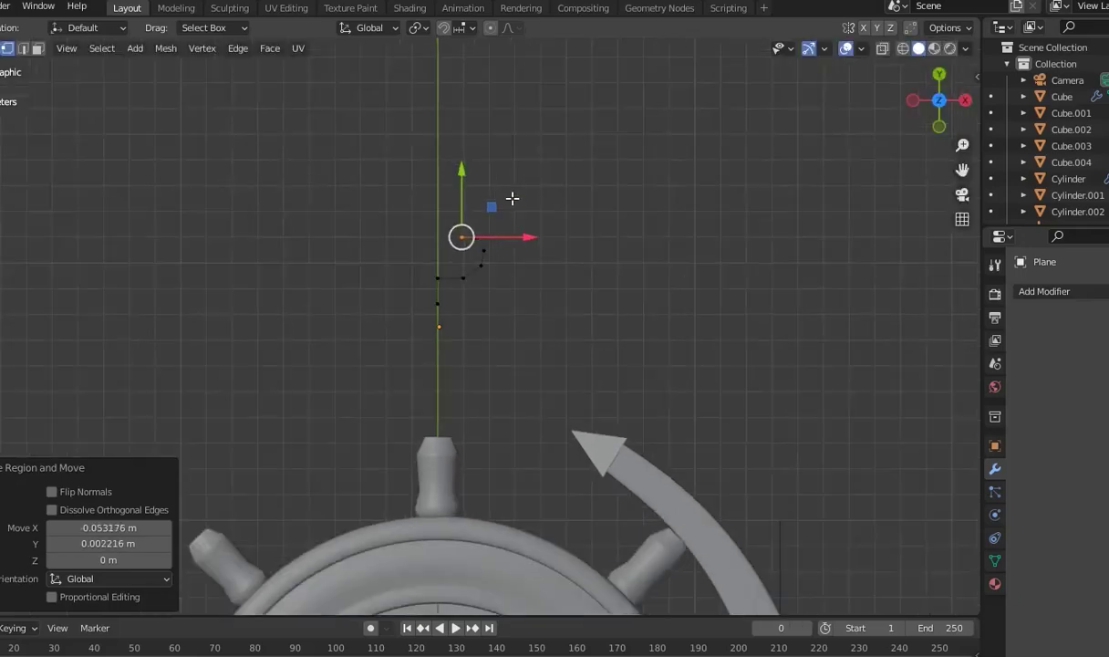
key("e")
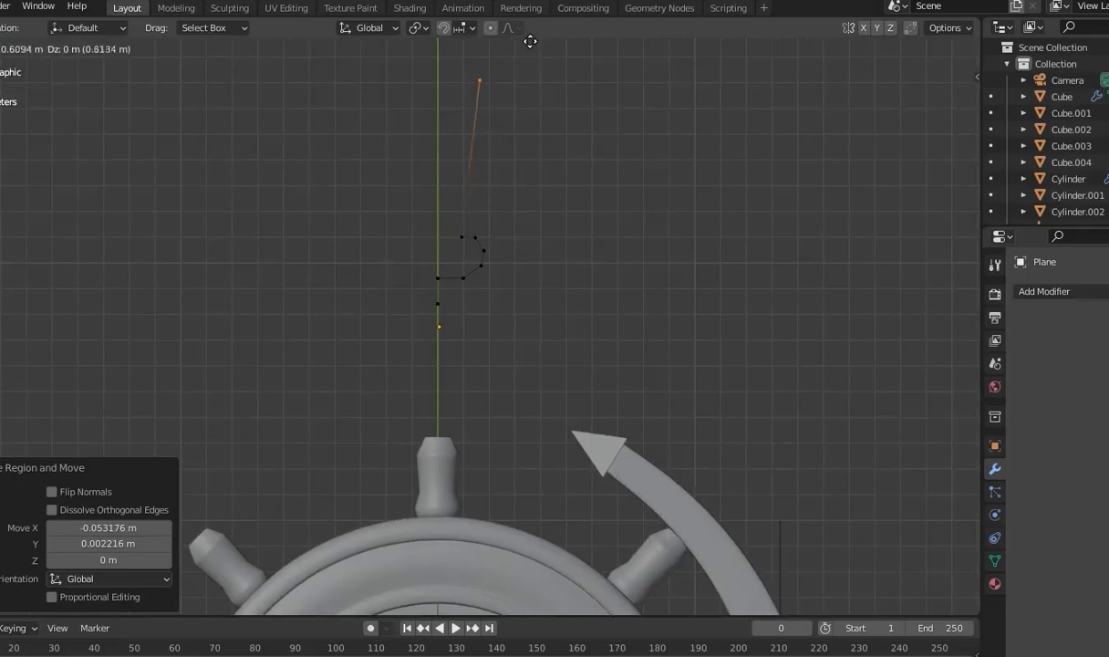
left_click(538, 603)
scroll(527, 575, "down", 1)
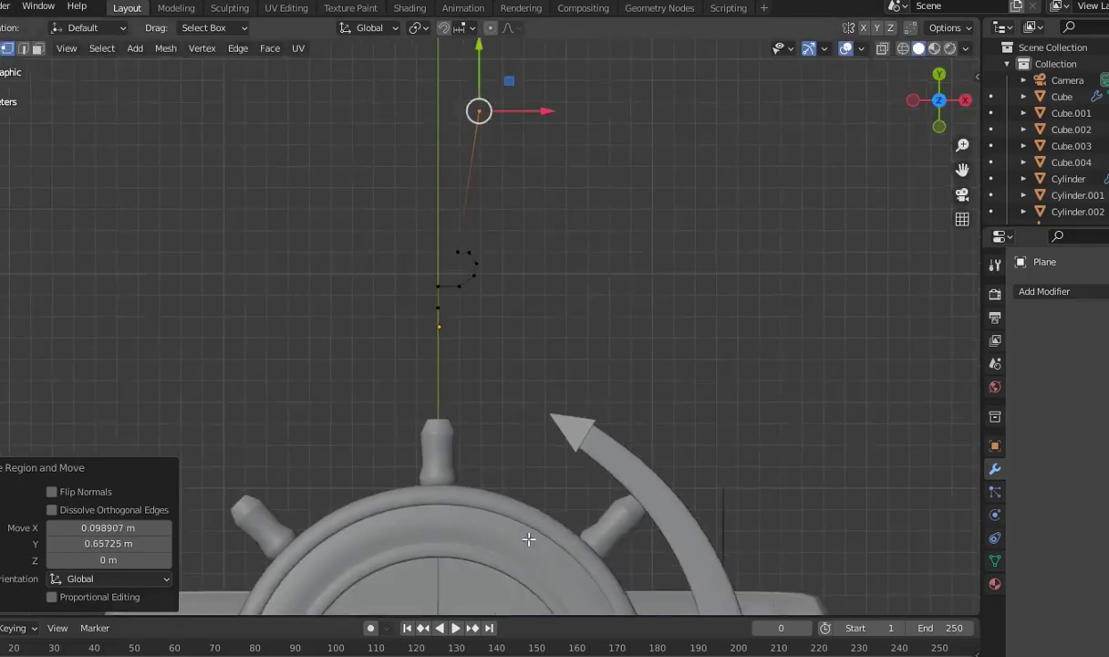
key("e")
left_click(533, 343)
key("e")
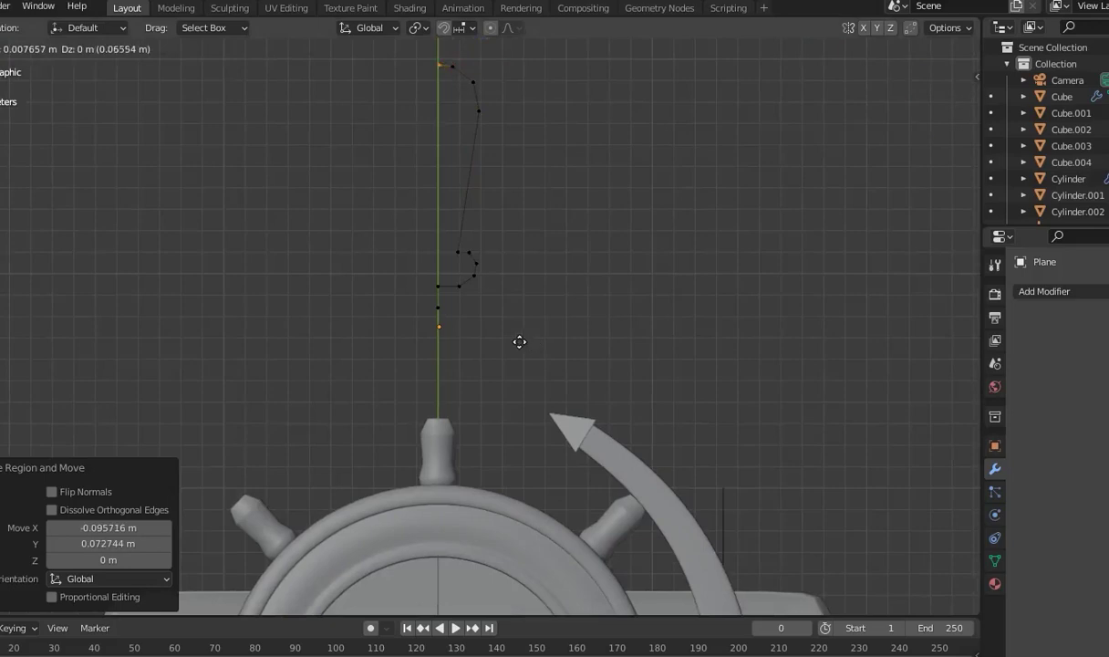
left_click(522, 339)
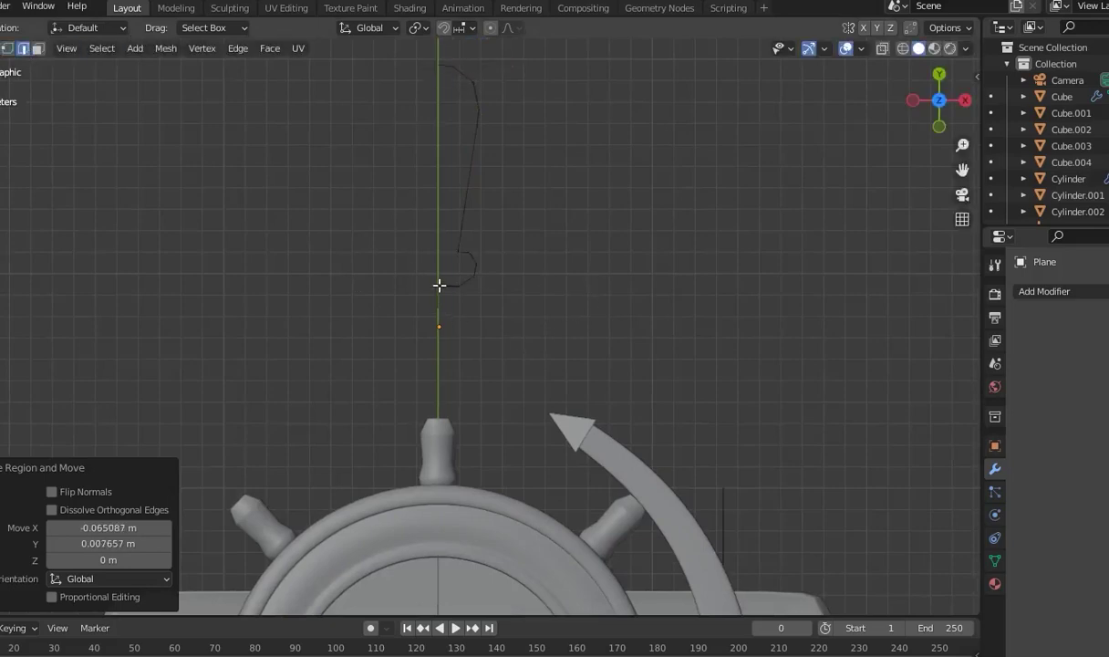
Slide the profile's topmost vertex left along X
key("a")
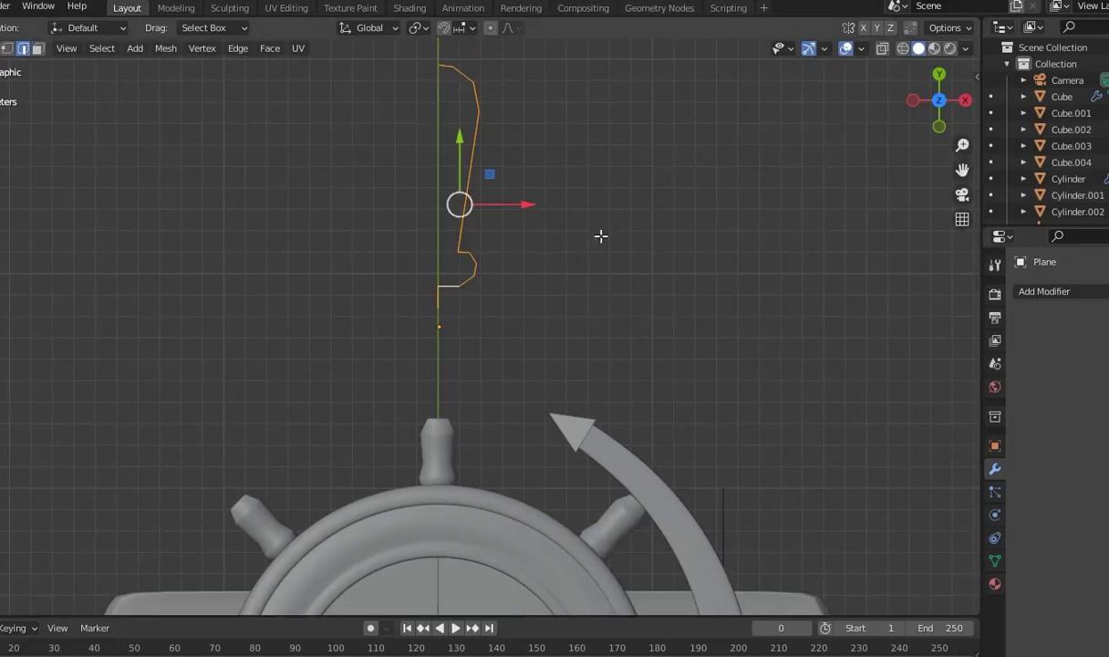
left_click(8, 52)
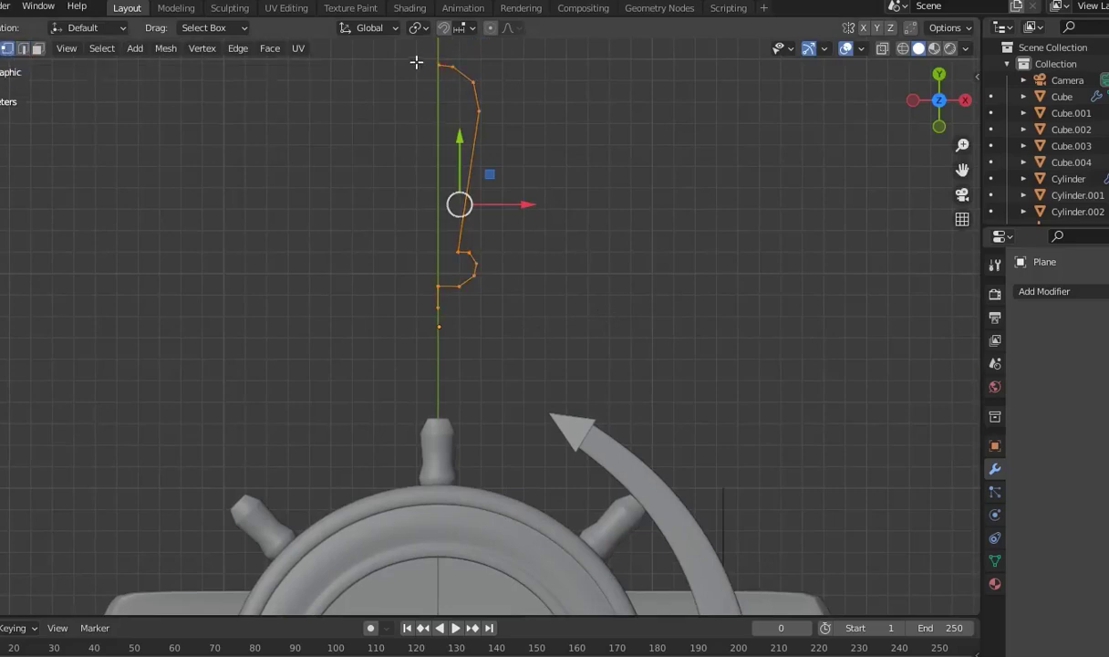
left_click(439, 64)
key("g")
key("x")
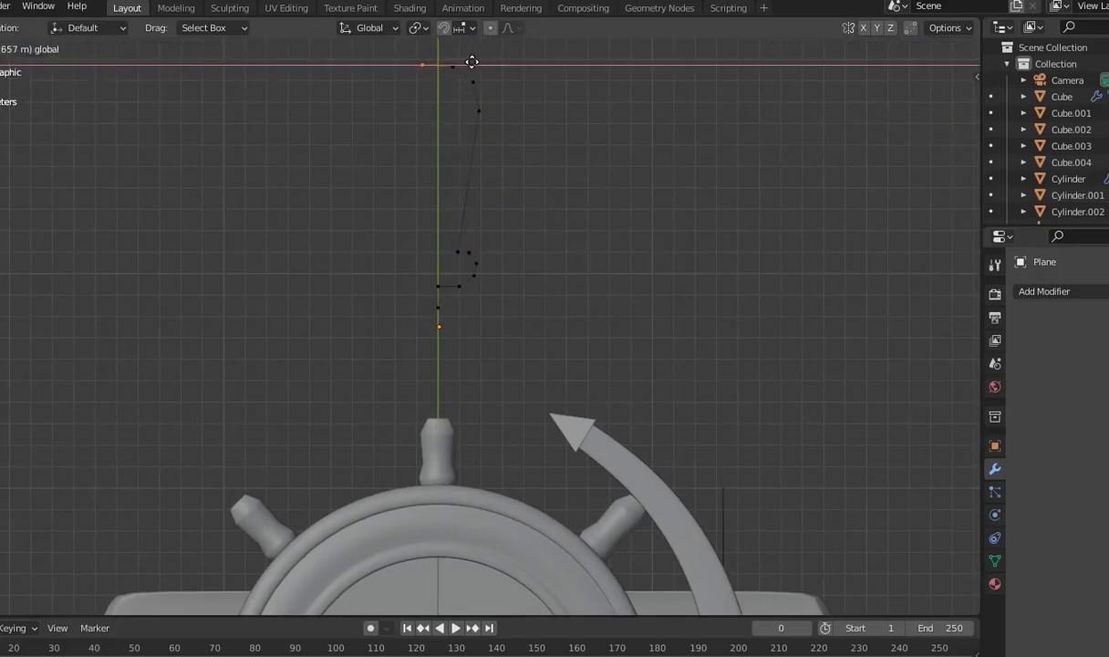
left_click(467, 61)
Spin the whole knob outline around a centre at X 0.208 m, Z 0.00397 m
key("a")
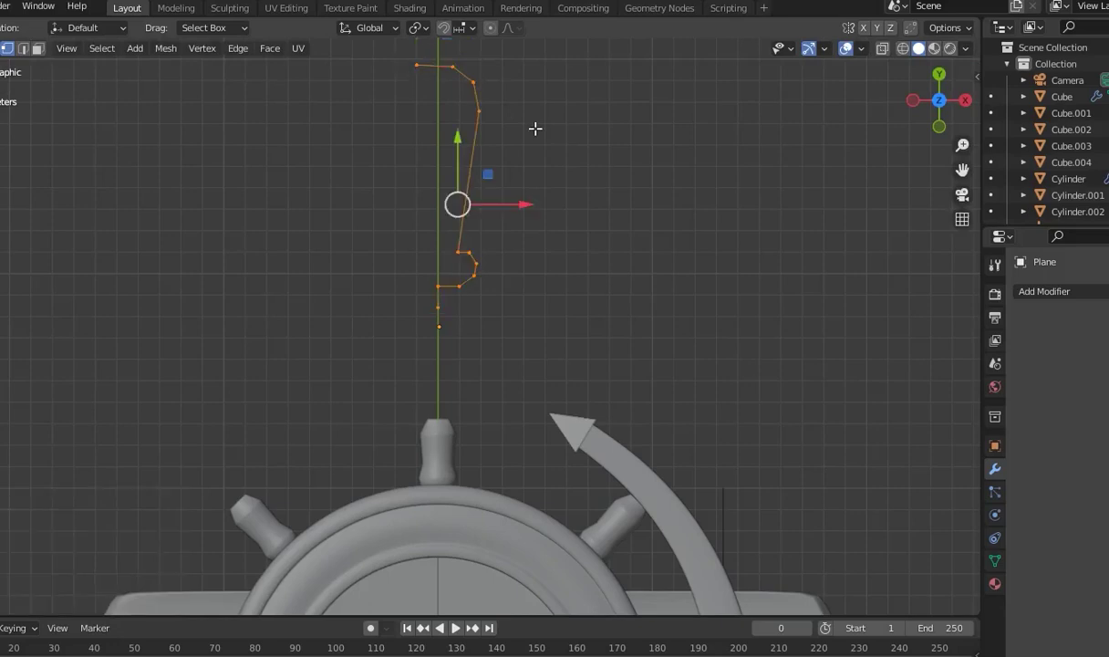
left_click(7, 497)
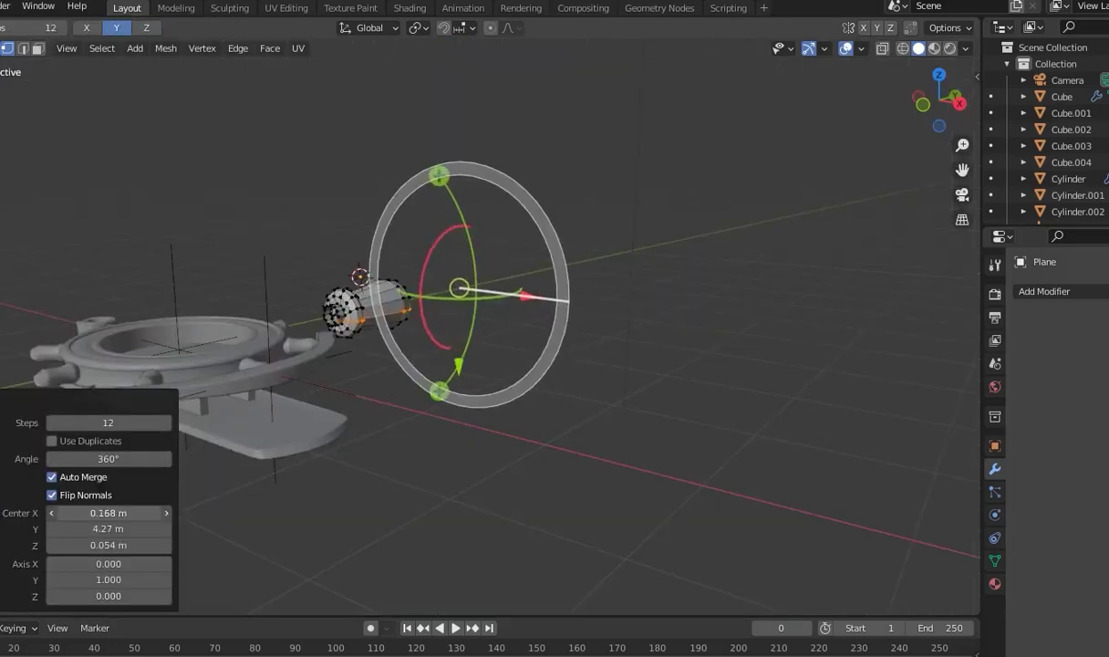
middle_click_drag(308, 361, 637, 389)
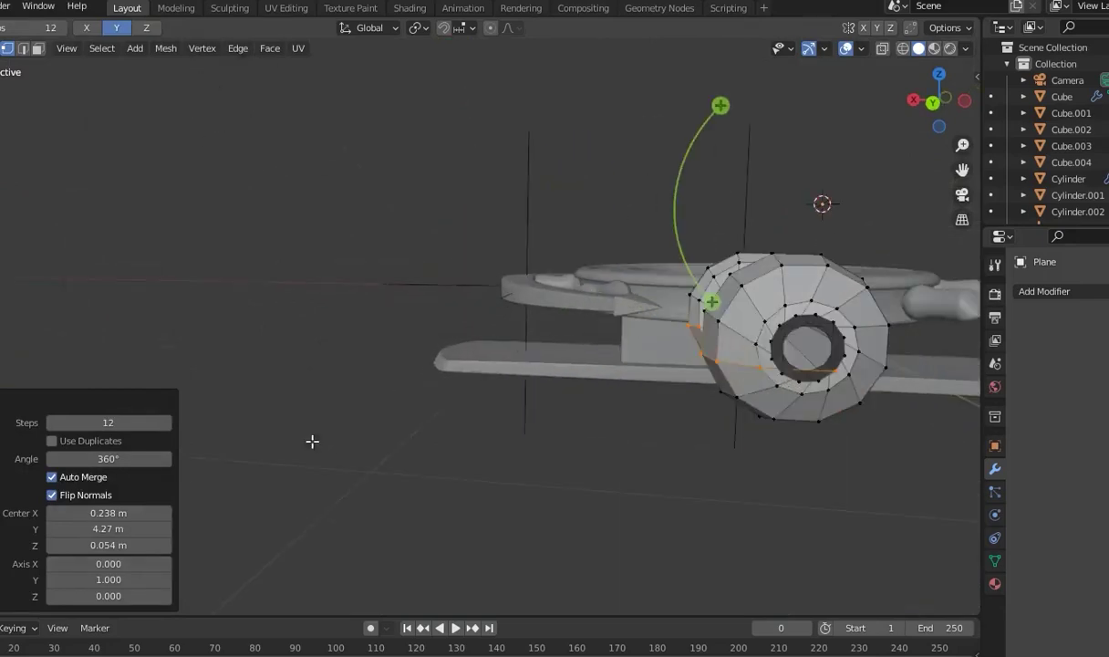
left_click_drag(101, 545, 114, 545)
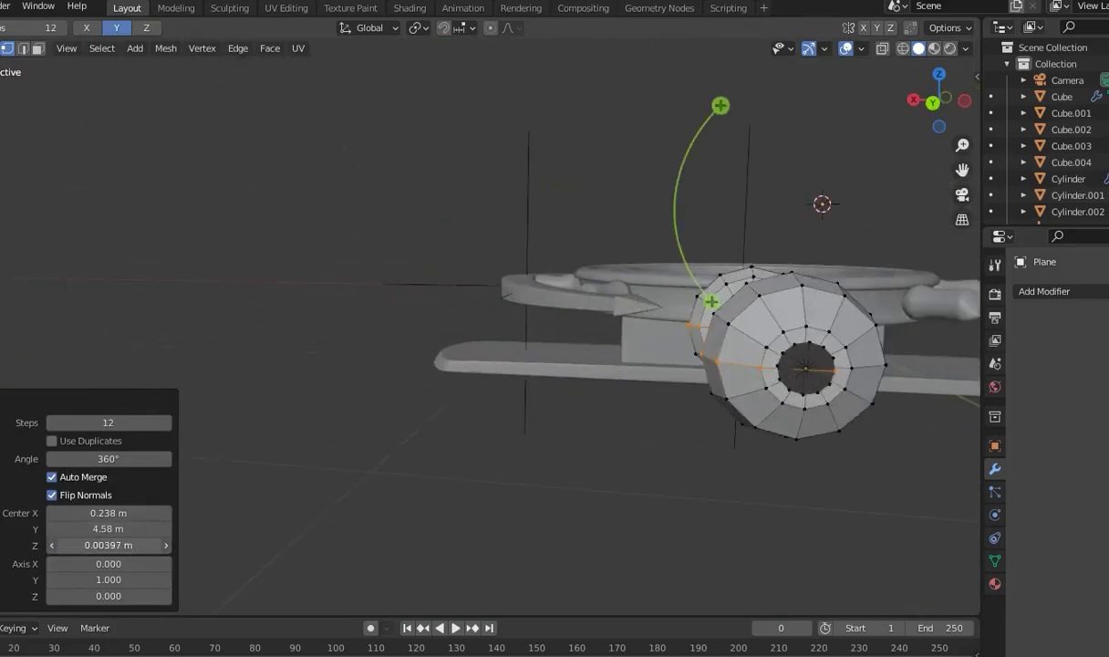
left_click_drag(107, 513, 80, 513)
middle_click_drag(444, 418, 780, 426)
mouse_move(360, 302)
middle_mouse_down()
mouse_move(759, 298)
mouse_move(684, 230)
middle_mouse_up()
Back in Edit Mode, merge the selected knob vertices at their centre
key("Tab")
key("ctrl+z")
key("shift+space")
key("g")
key("m")
left_click(819, 394)
Check the knob against the wheel behind it, then return to Object Mode and bring up the Apply menu
middle_click_drag(820, 394, 824, 438)
scroll(329, 161, "up", 4)
middle_click_drag(329, 161, 302, 290)
scroll(450, 299, "down", 4)
mouse_move(451, 299)
middle_mouse_down()
mouse_move(572, 104)
mouse_move(724, 349)
middle_mouse_up()
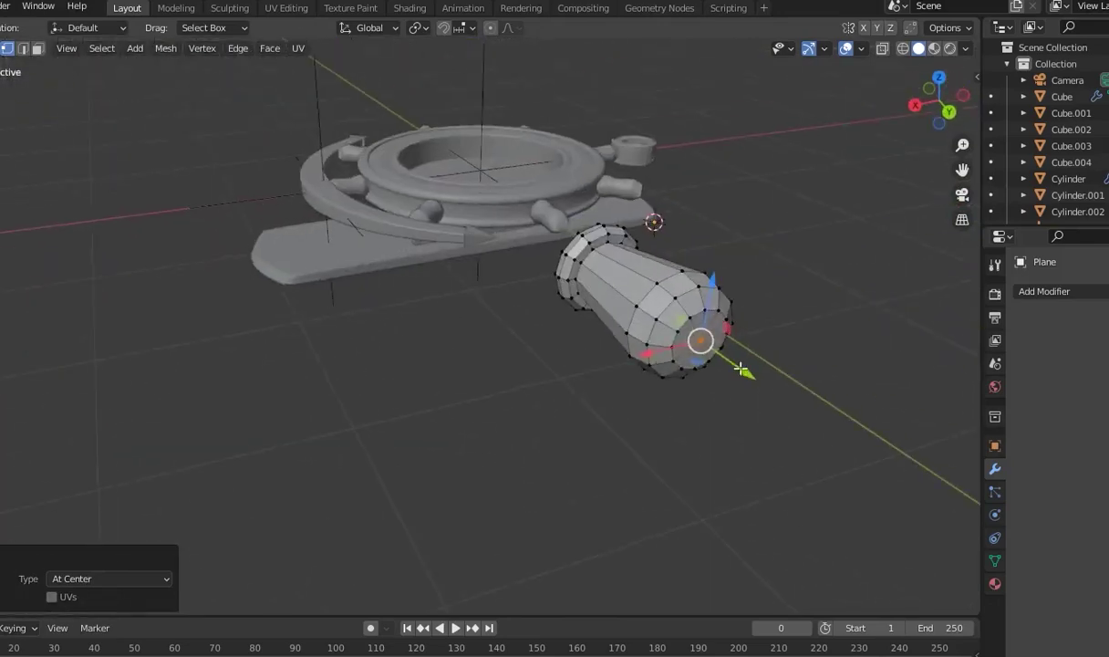
key("Tab")
key("ctrl+a")
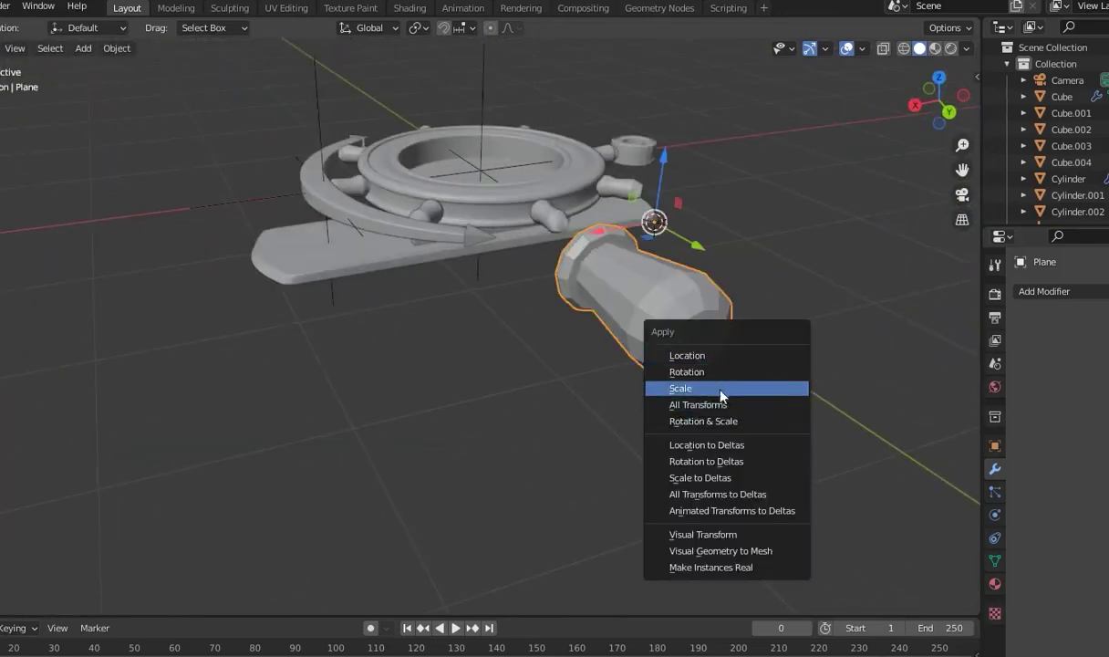
Apply the knob's scale and shrink it to 0.386
left_click(718, 389)
middle_click_drag(727, 401, 748, 371)
key("s")
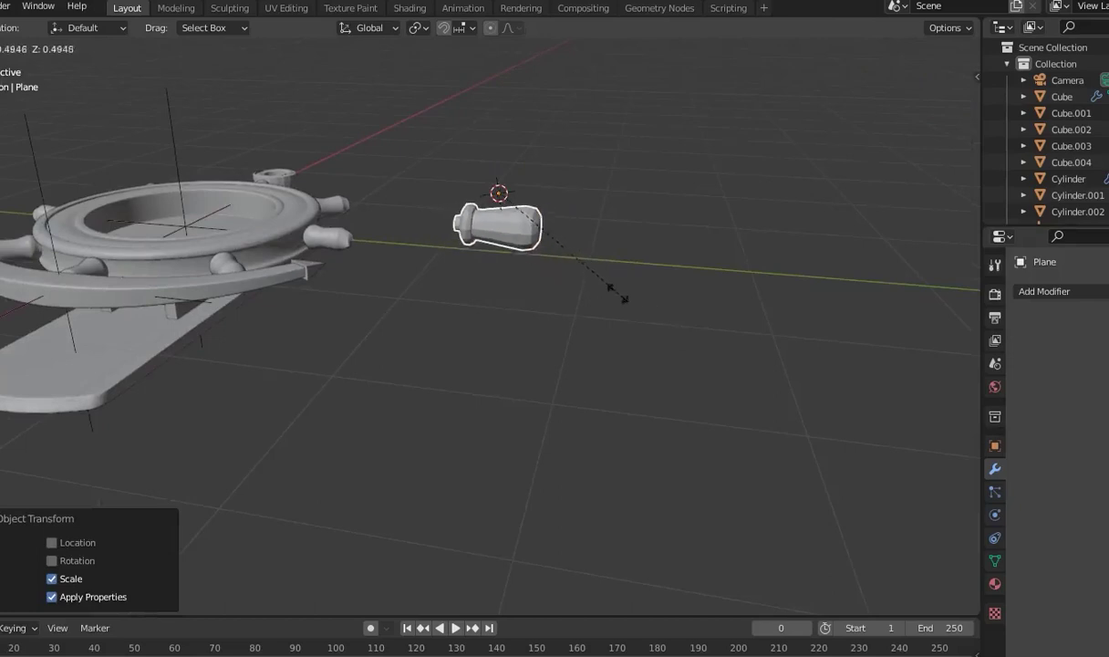
left_click(591, 278)
middle_click_drag(531, 198, 725, 290)
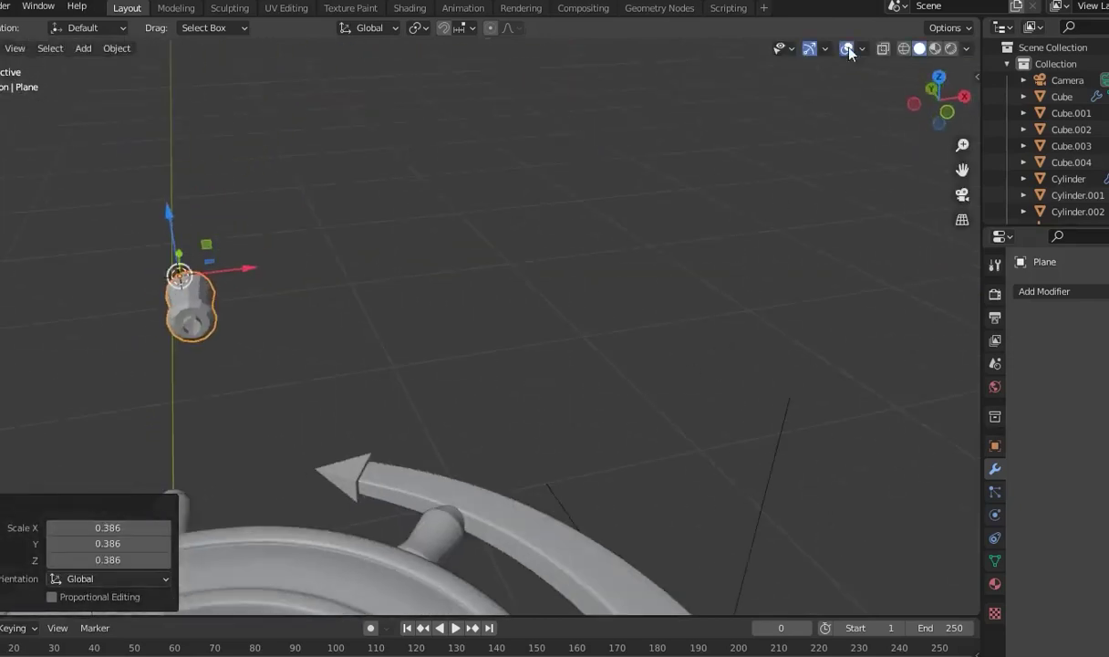
In top view, move the knob along X and -1.2093 m along Y to the wheel's edge
left_click(940, 86)
left_click(940, 68)
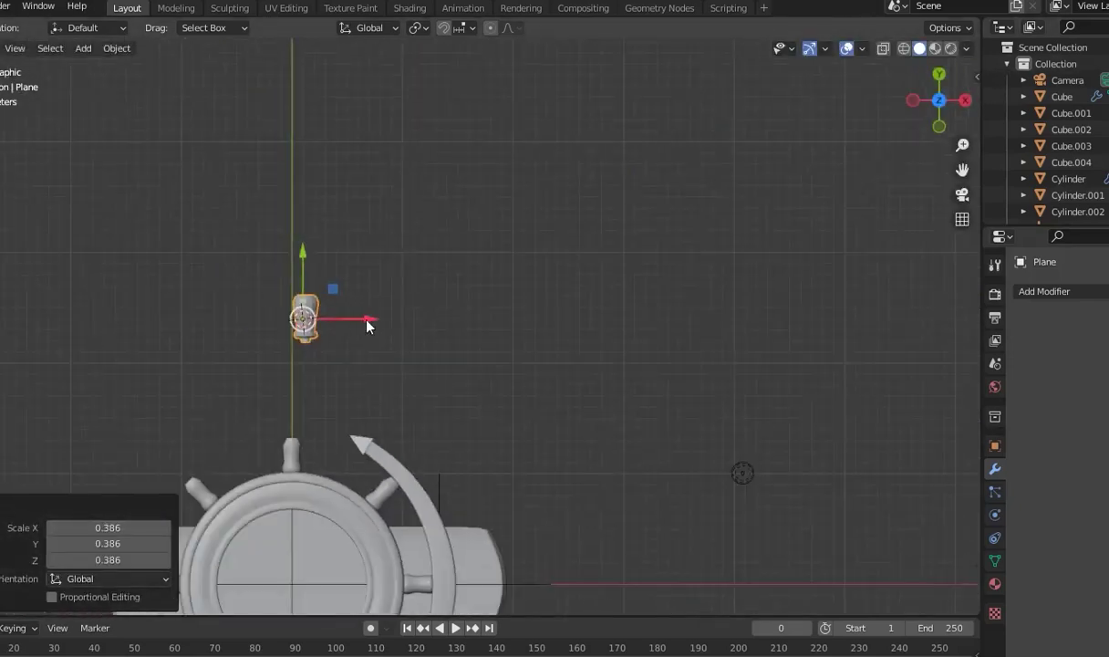
key("g")
left_click(344, 318)
key("g")
key("y")
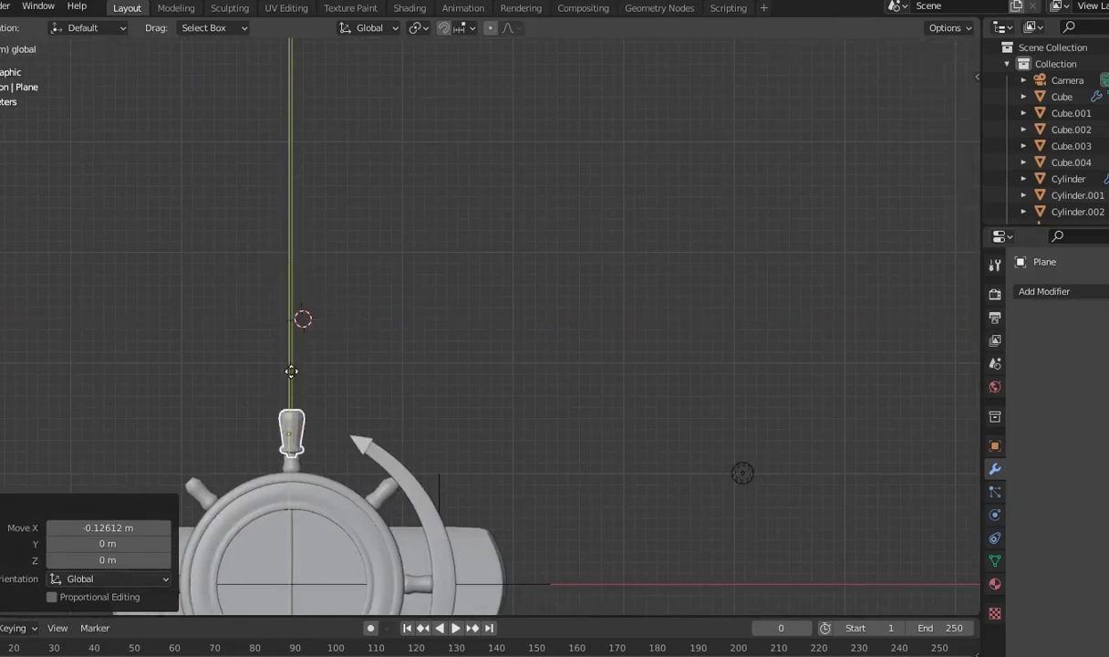
left_click(293, 390)
mouse_move(301, 383)
middle_mouse_down()
mouse_move(400, 315)
mouse_move(376, 244)
middle_mouse_up()
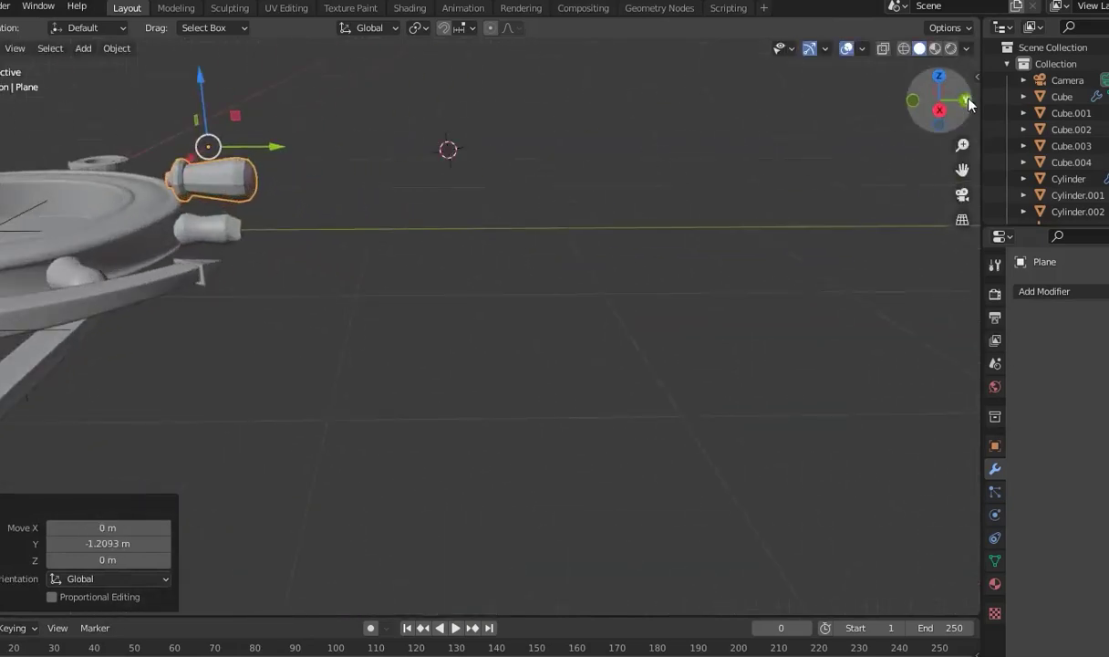
left_click(941, 96)
Set the knob's origin to its geometry
left_click(825, 183)
left_click(810, 250)
right_click(810, 253)
left_click(898, 272)
mouse_move(807, 201)
middle_mouse_down()
mouse_move(888, 377)
mouse_move(517, 315)
mouse_move(663, 309)
mouse_move(383, 223)
mouse_move(405, 227)
middle_mouse_up()
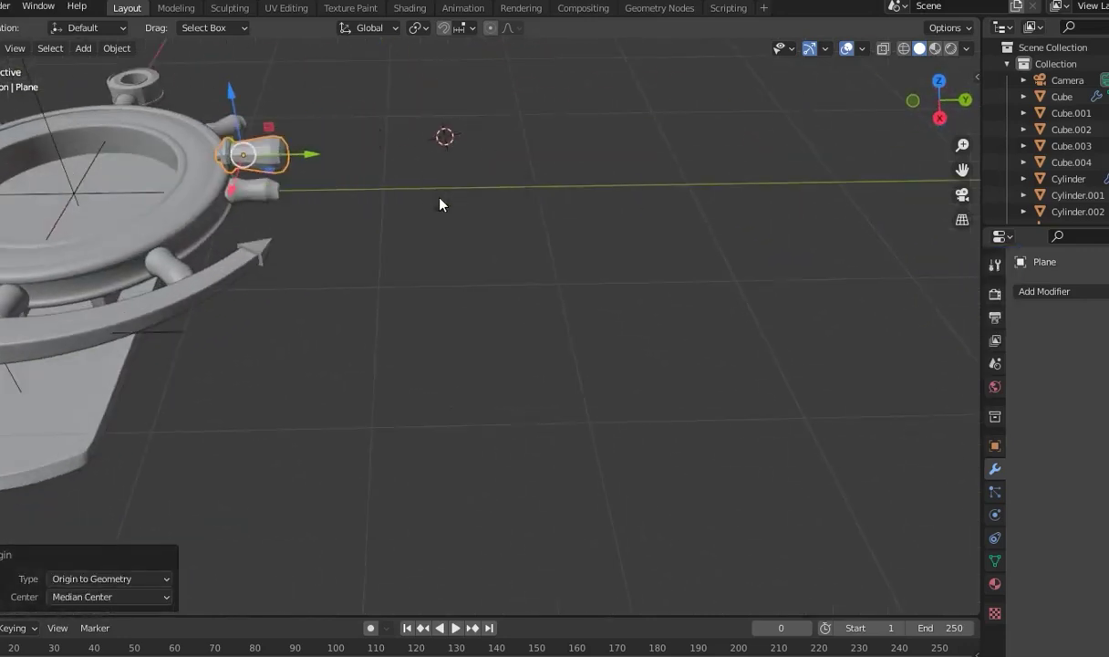
Send the 3D cursor to the world origin and select the handle ring Cylinder.001
key("shift+s")
left_click(314, 256)
scroll(483, 149, "down", 4)
mouse_move(483, 148)
middle_mouse_down()
mouse_move(403, 178)
mouse_move(620, 349)
middle_mouse_up()
scroll(752, 260, "up", 5)
mouse_move(753, 260)
middle_mouse_down()
mouse_move(402, 155)
mouse_move(187, 177)
middle_mouse_up()
left_click(108, 121)
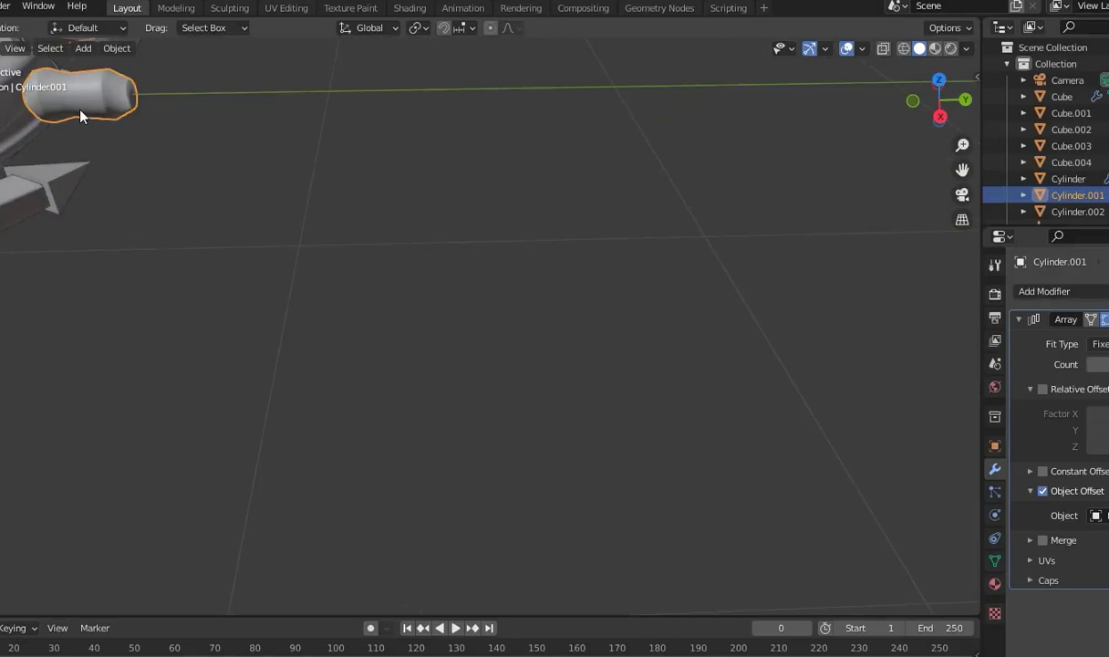
Delete the Array modifier from Cylinder.001, leaving a single handle
key("shift+s")
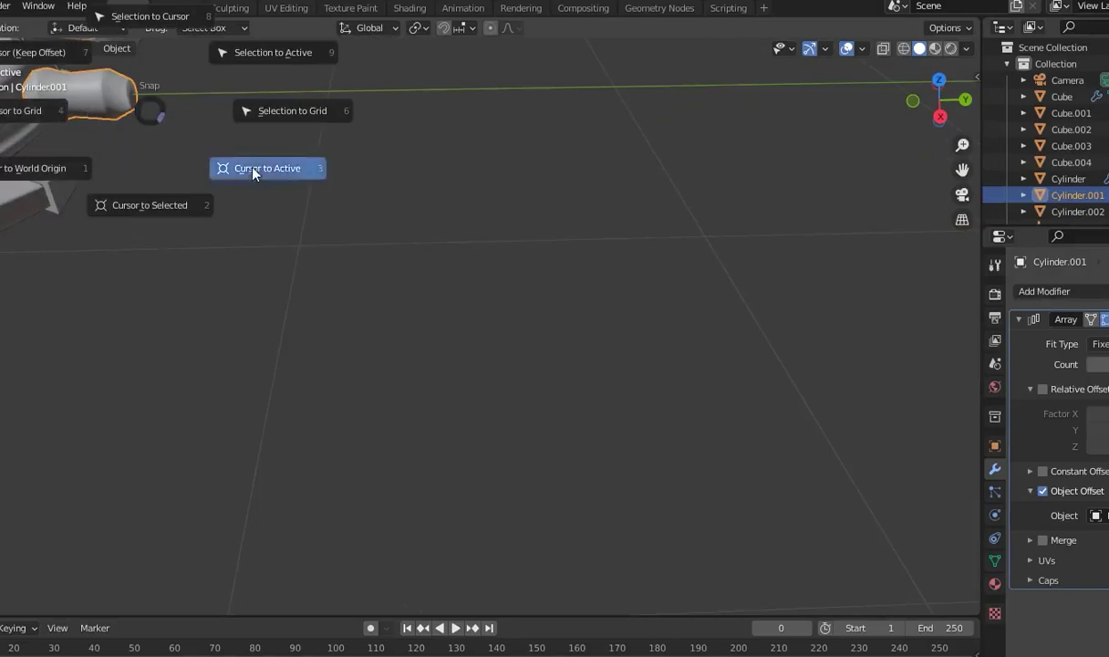
left_click(255, 168)
mouse_move(267, 169)
middle_mouse_down()
mouse_move(212, 173)
mouse_move(448, 153)
middle_mouse_up()
left_click(448, 153)
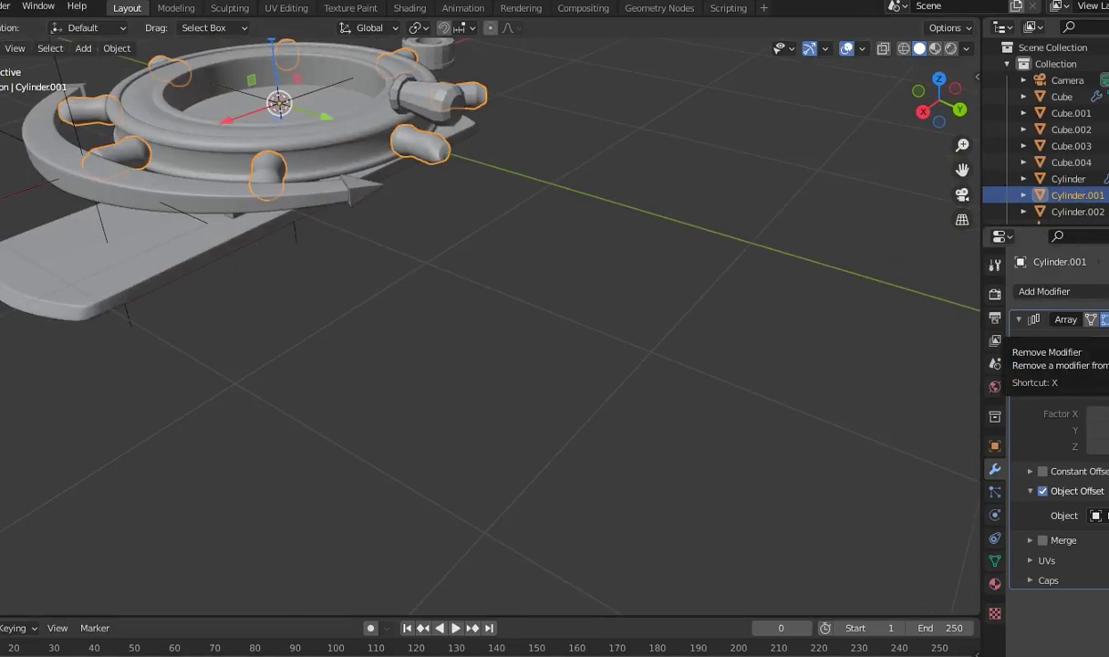
left_click(1106, 320)
mouse_move(644, 161)
middle_mouse_down()
mouse_move(500, 195)
mouse_move(873, 228)
mouse_move(575, 222)
mouse_move(401, 242)
middle_mouse_up()
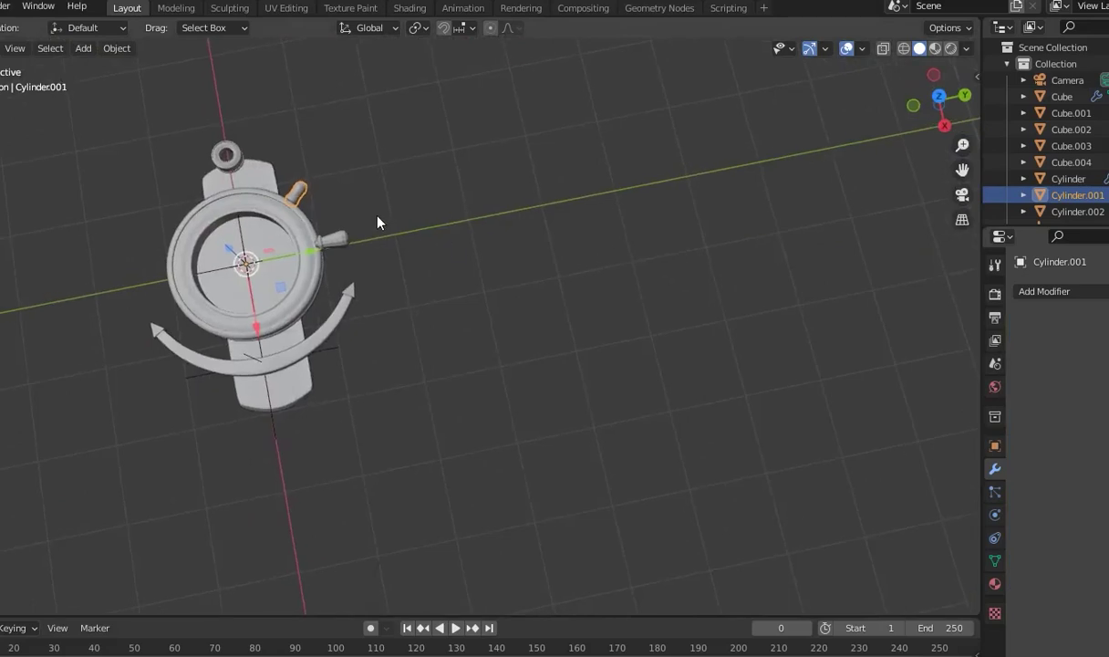
Snap the 3D cursor to the remaining Cylinder.001 handle
key("shift+s")
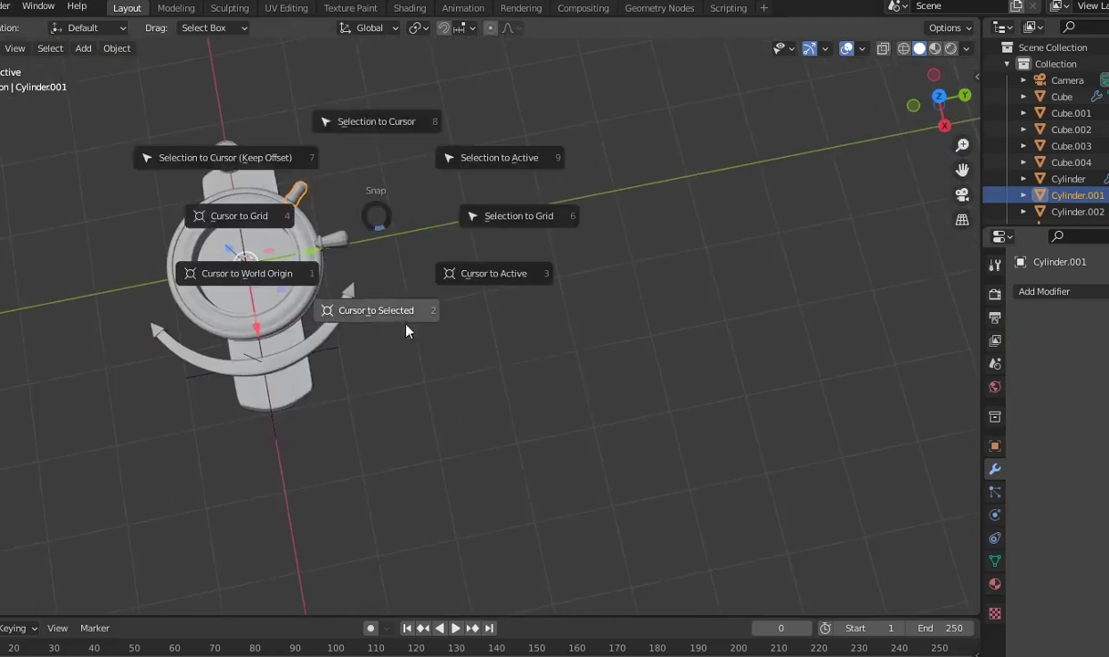
left_click(405, 331)
mouse_move(396, 274)
middle_mouse_down()
mouse_move(411, 183)
mouse_move(445, 202)
middle_mouse_up()
left_click(439, 199)
key("shift+s")
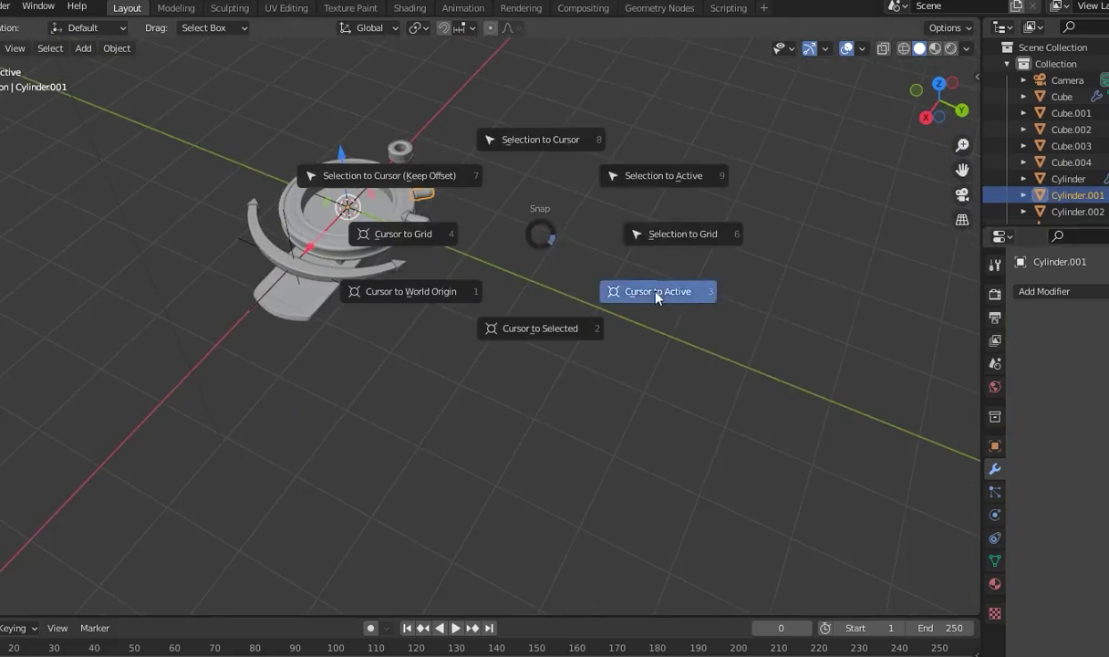
left_click(656, 297)
key("shift+s")
left_click(626, 389)
mouse_move(551, 272)
middle_mouse_down()
mouse_move(540, 218)
mouse_move(610, 308)
mouse_move(616, 243)
middle_mouse_up()
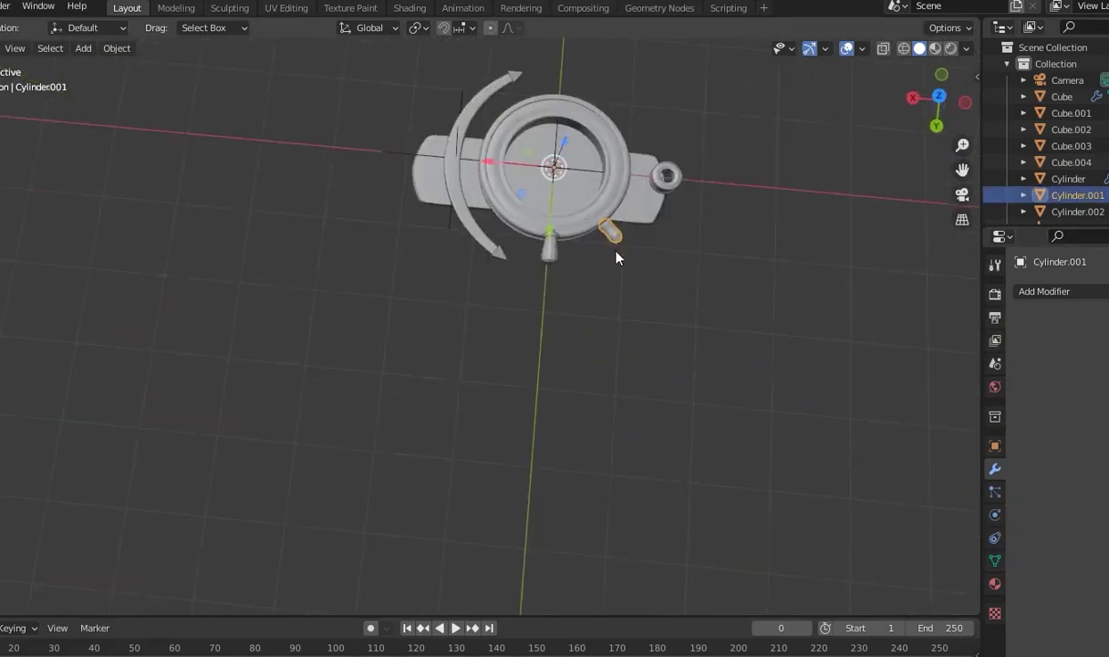
Set the handle's origin to its geometry, snap the cursor onto it, and select Plane
key("shift+s")
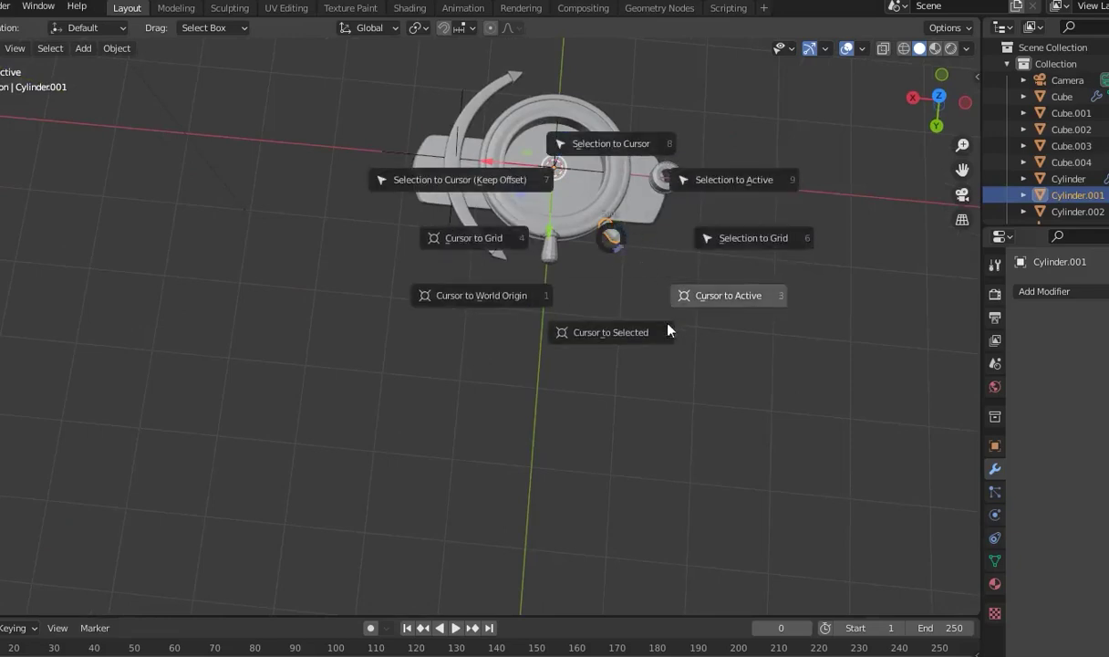
key("Escape")
right_click(580, 228)
left_click(707, 253)
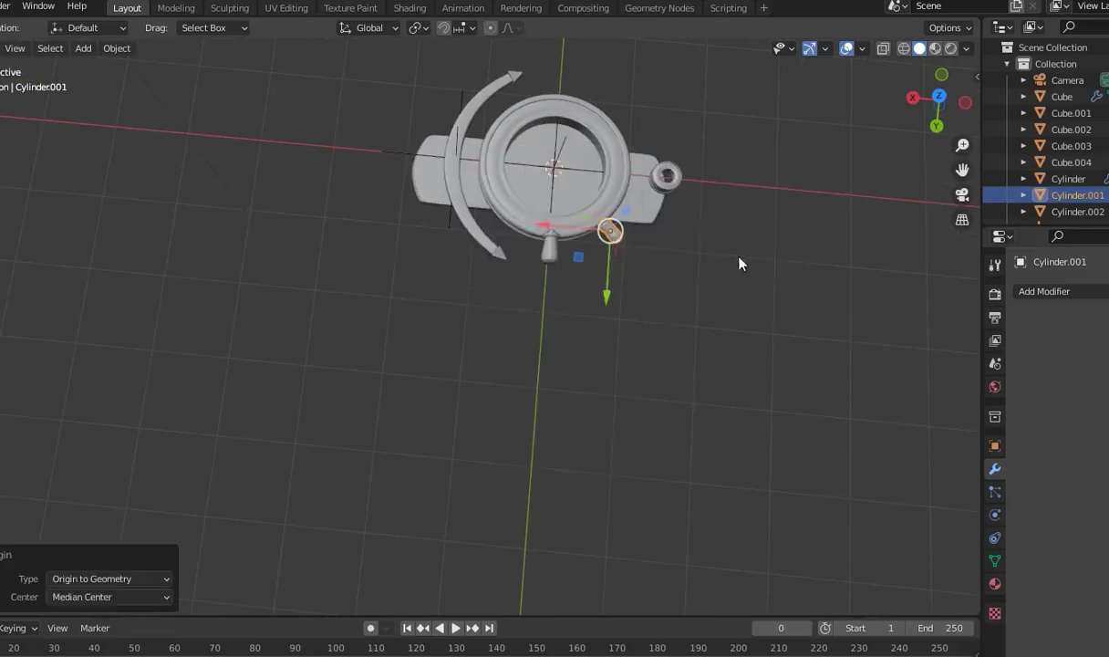
key("shift+s")
left_click(643, 329)
mouse_move(643, 274)
middle_mouse_down()
mouse_move(564, 294)
mouse_move(622, 293)
mouse_move(537, 287)
middle_mouse_up()
left_click(566, 308)
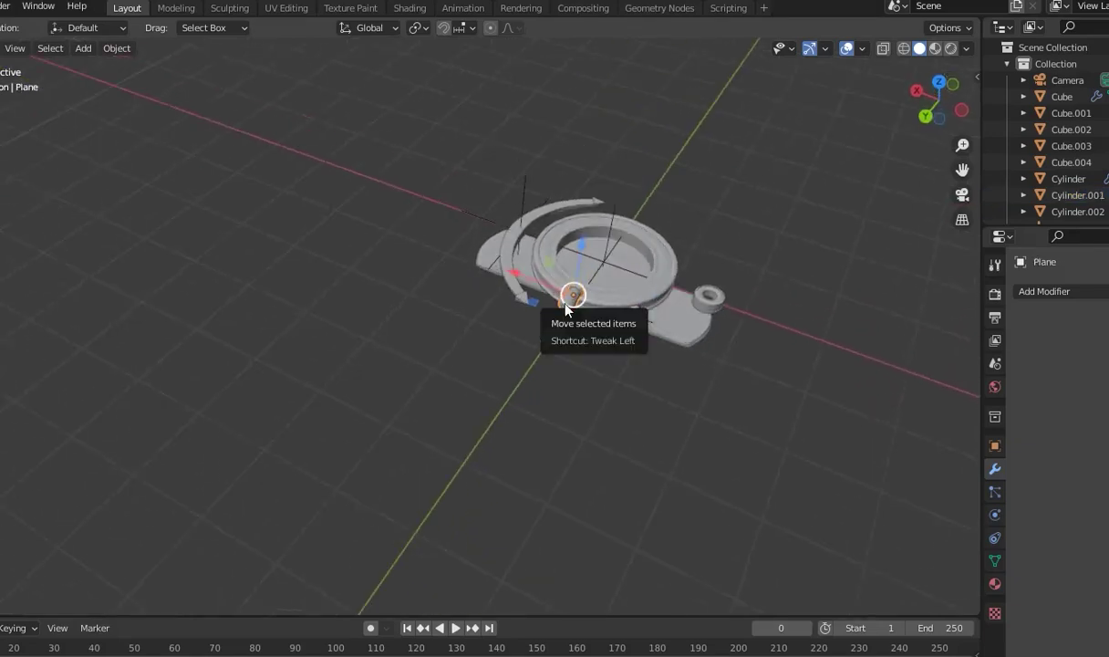
Set the Plane knob's origin to the 3D cursor, then bring its geometry onto that origin
right_click(565, 308)
mouse_move(517, 304)
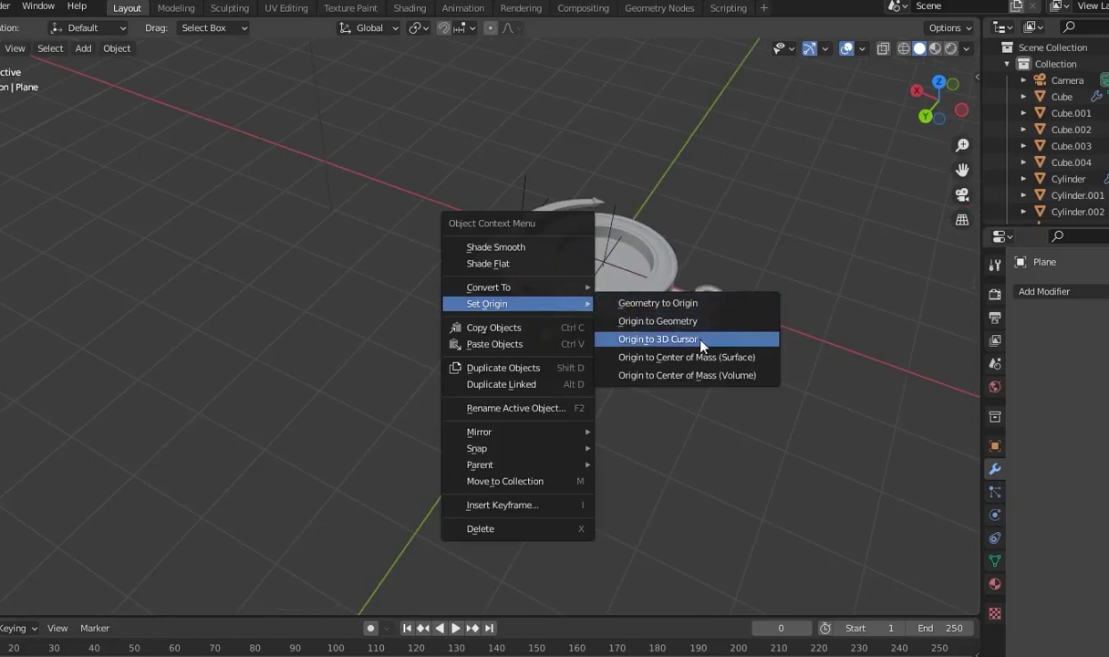
left_click(671, 349)
mouse_move(675, 367)
middle_mouse_down()
mouse_move(549, 310)
mouse_move(718, 416)
middle_mouse_up()
right_click(572, 323)
left_click(637, 328)
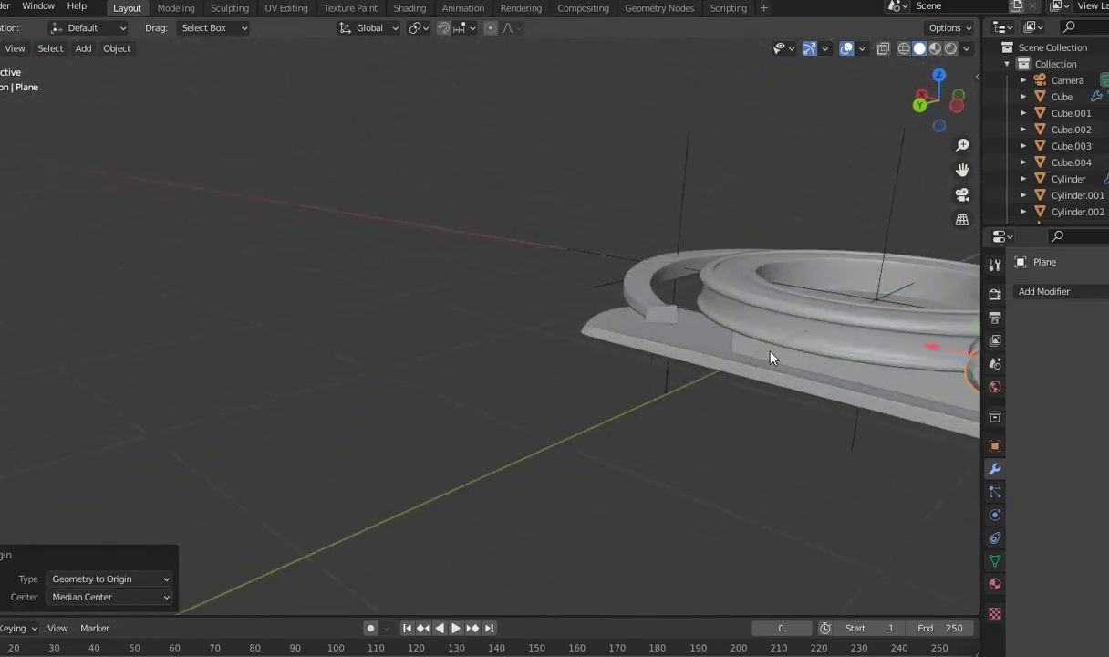
key("KP_Decimal")
mouse_move(815, 285)
middle_mouse_down()
mouse_move(619, 354)
mouse_move(760, 374)
mouse_move(560, 425)
mouse_move(589, 421)
middle_mouse_up()
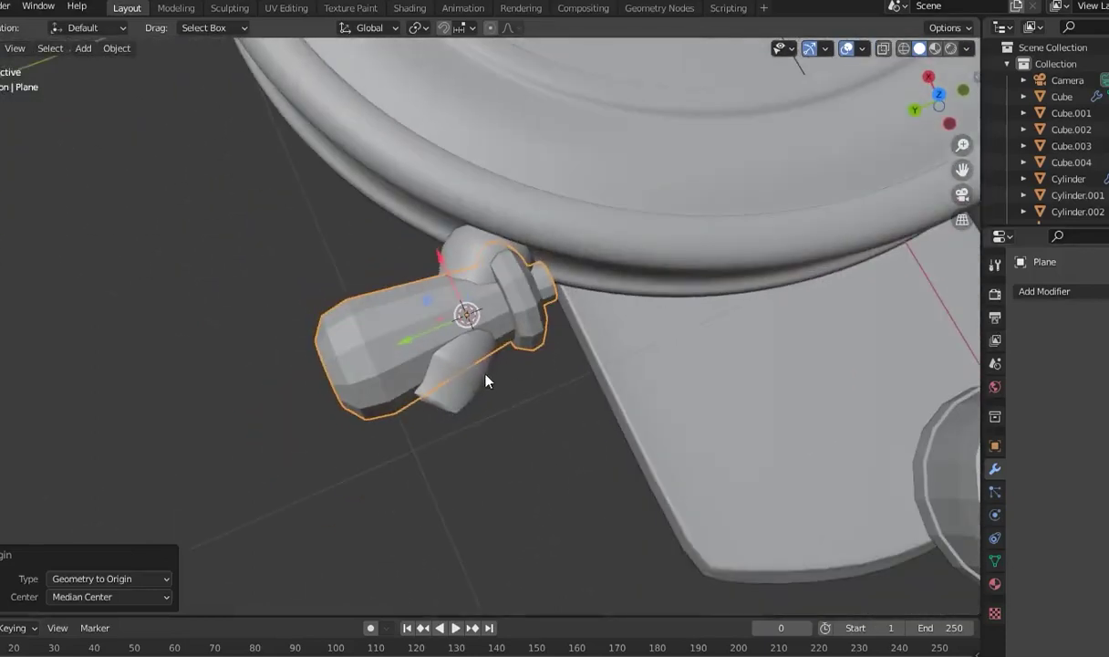
Rotate the knob -13.5° about Z to line up with the handle at the rim
key("r")
mouse_move(454, 379)
middle_mouse_down()
mouse_move(505, 475)
mouse_move(460, 364)
middle_mouse_up()
left_click_drag(461, 364, 500, 366)
mouse_move(548, 447)
middle_mouse_down()
mouse_move(332, 446)
mouse_move(799, 334)
middle_mouse_up()
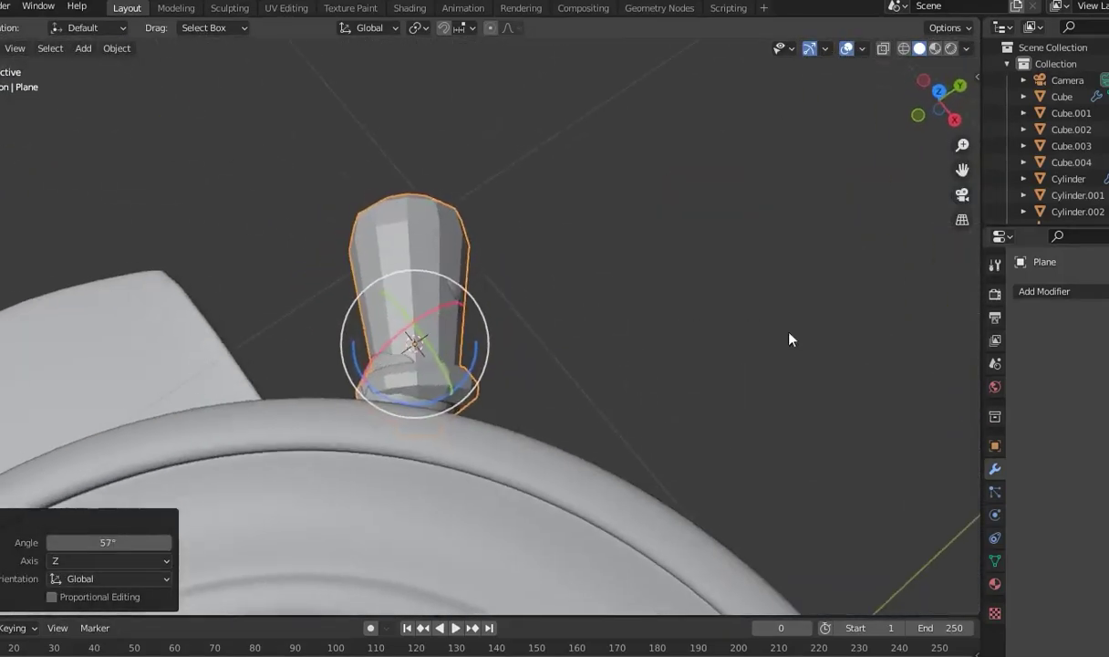
left_click(938, 93)
left_click_drag(476, 316, 493, 321)
mouse_move(493, 321)
middle_mouse_down()
mouse_move(681, 203)
mouse_move(713, 158)
mouse_move(505, 404)
middle_mouse_up()
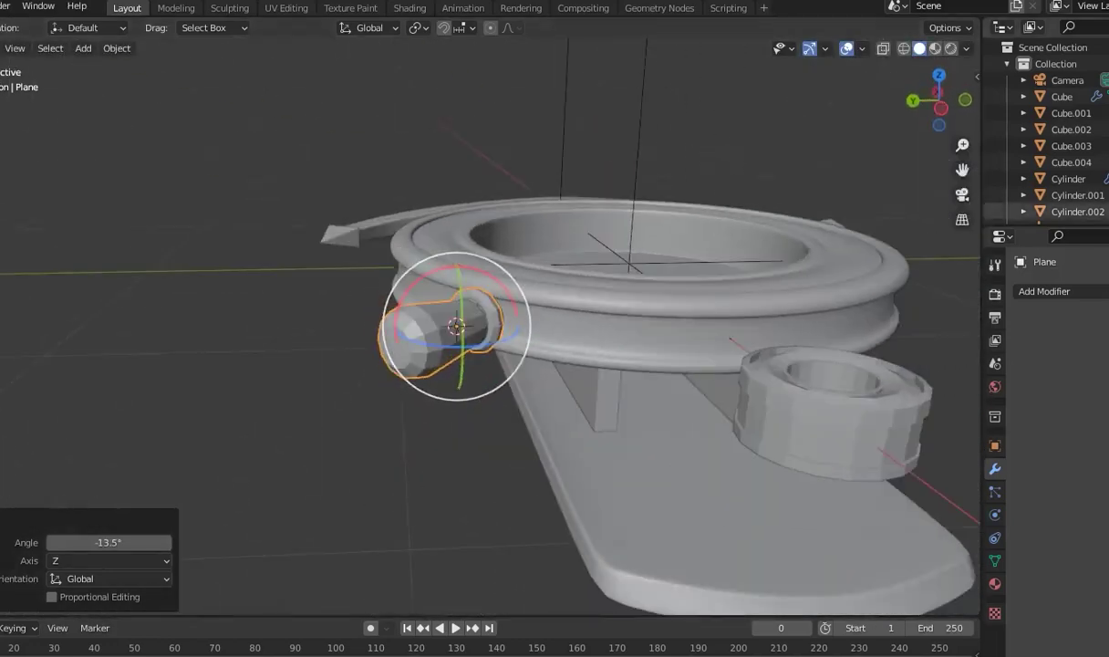
scroll(1095, 174, "down", 3)
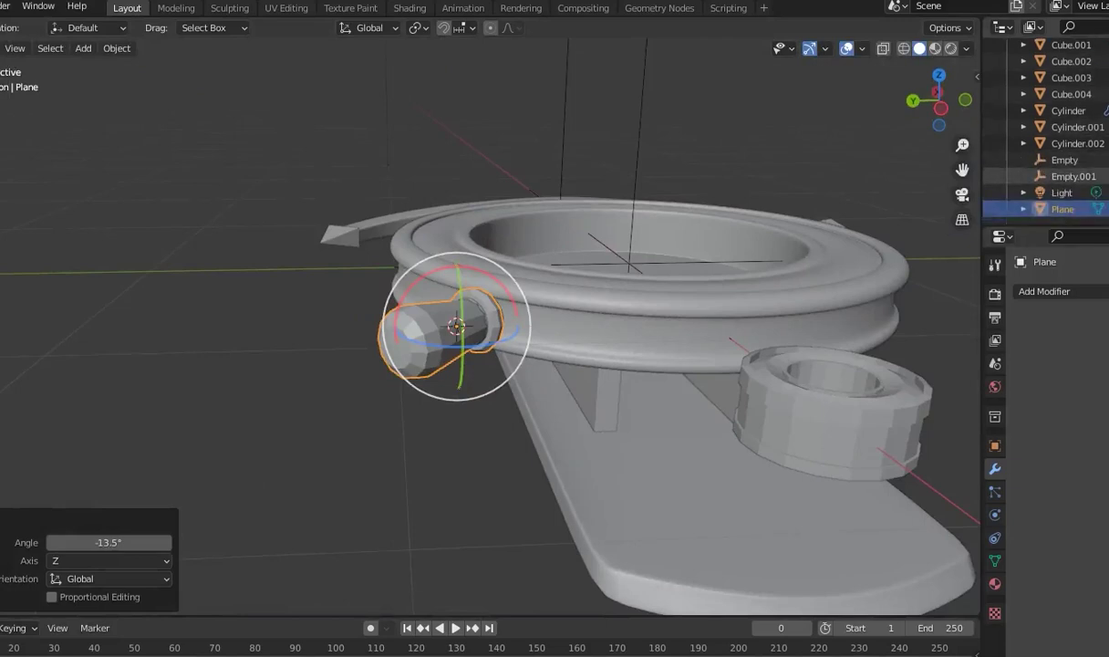
middle_click_drag(449, 394, 483, 410)
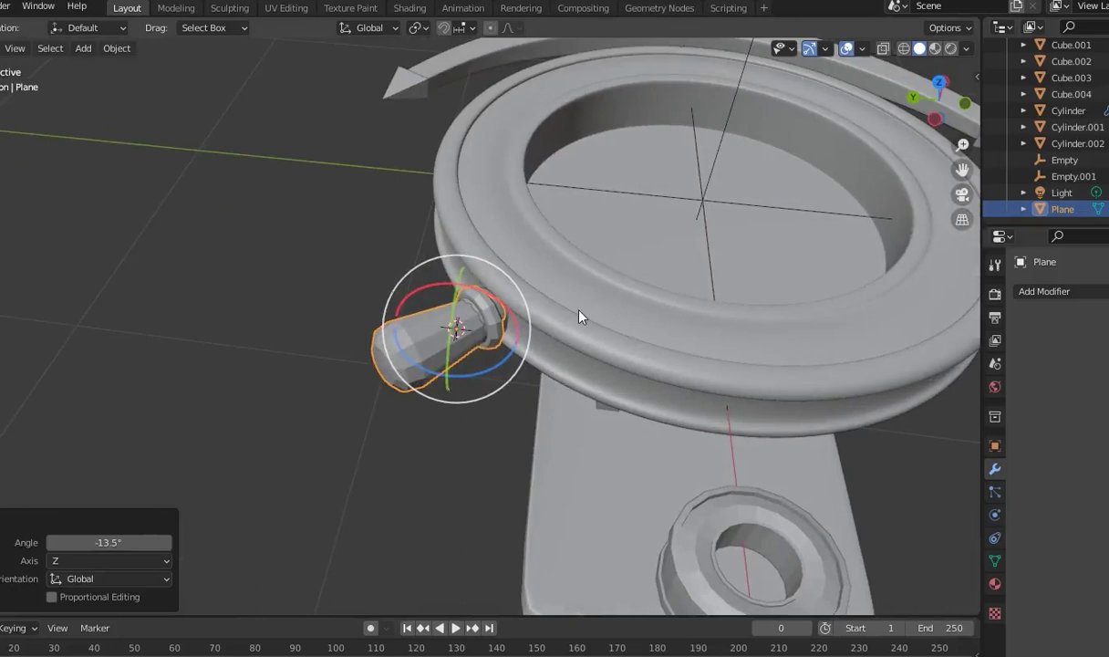
Send the 3D cursor back to the world origin
key("shift+s")
left_click(465, 424)
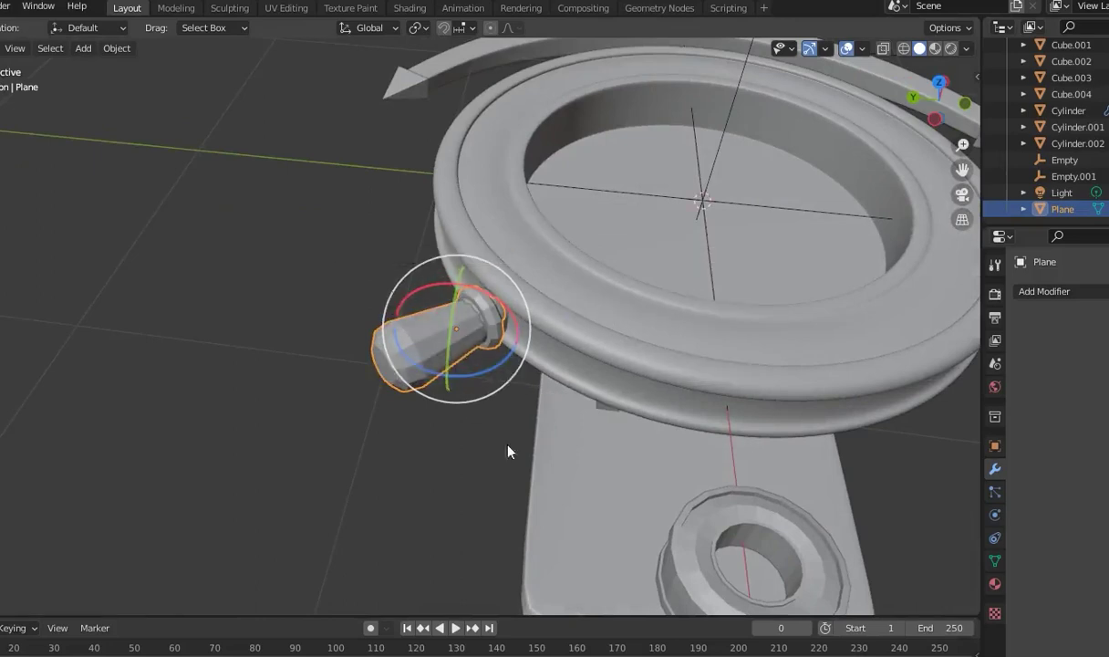
scroll(665, 308, "down", 2)
Add an Array modifier to the knob, relative offset off, object offset using the Empty
left_click(1044, 291)
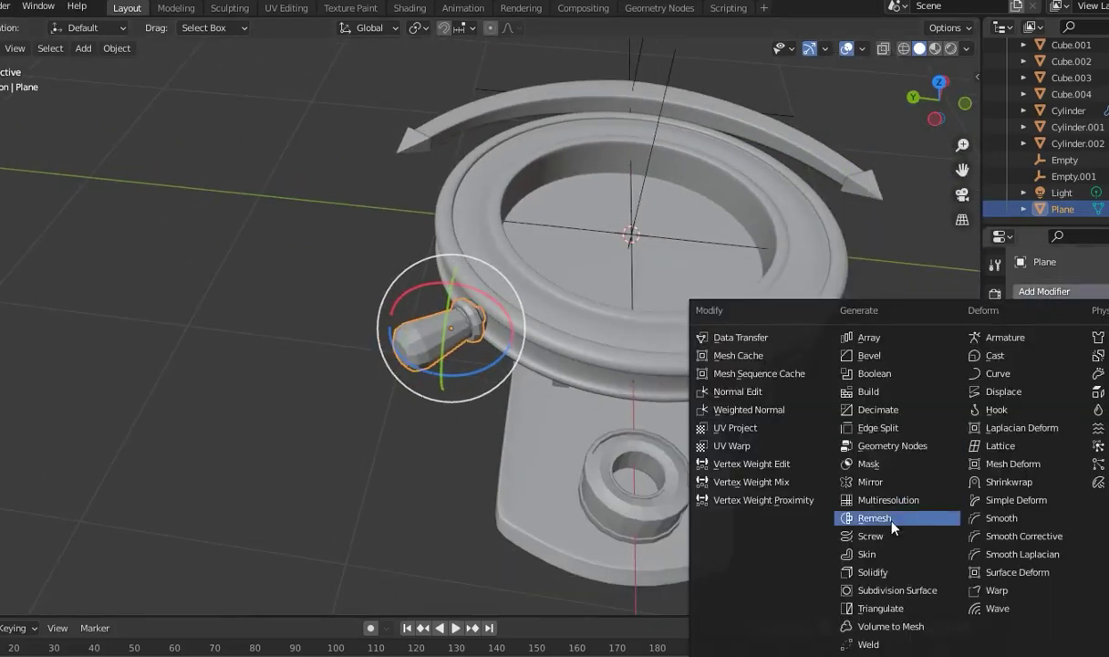
left_click(868, 337)
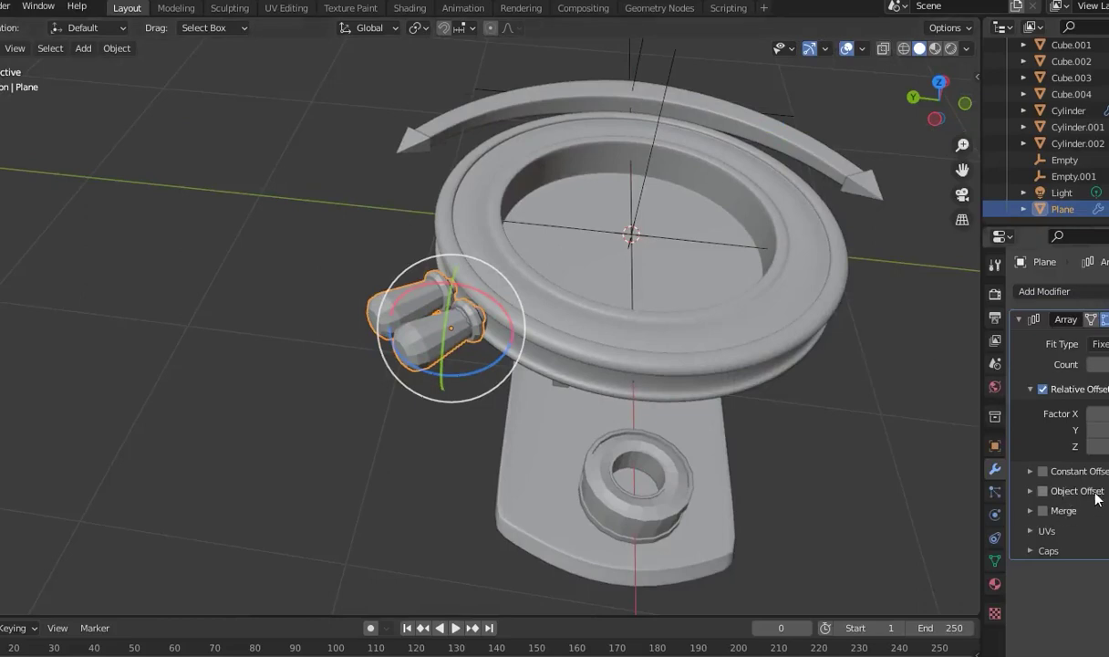
left_click(1043, 390)
left_click(1030, 491)
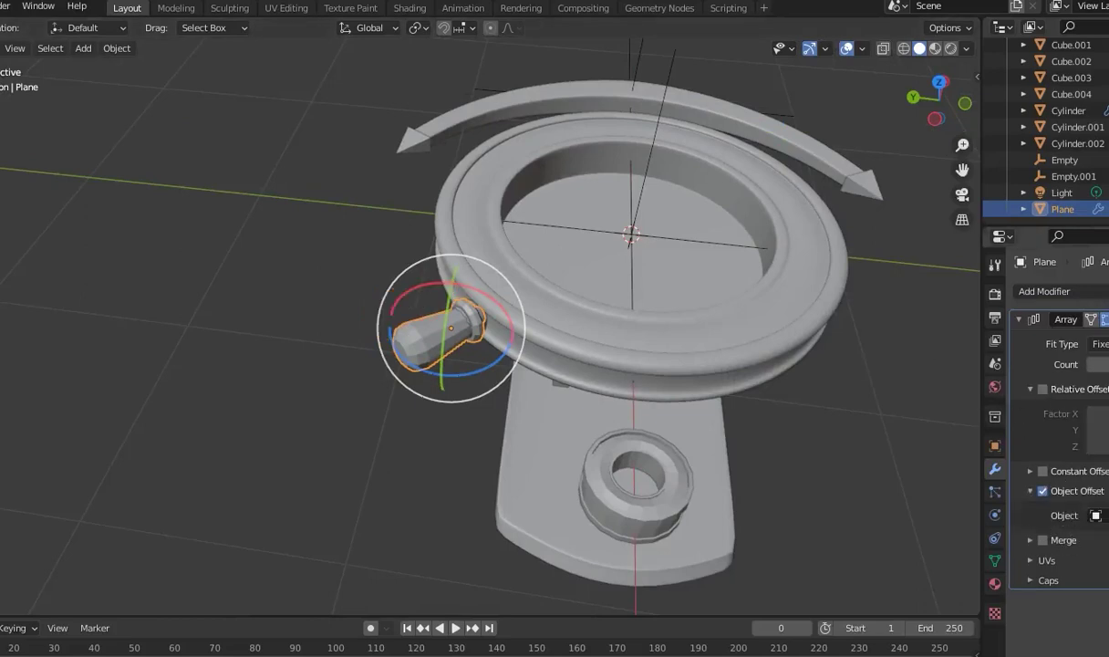
left_click(641, 204)
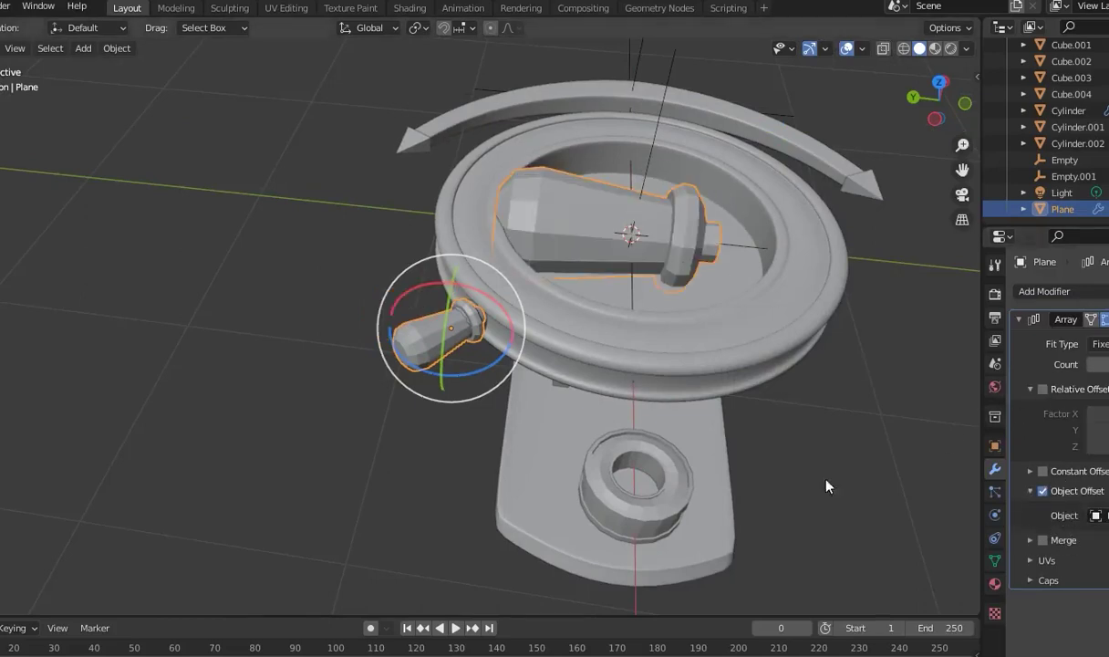
Move the handle's origin to the 3D cursor and rotate the Empty 31° around Z
right_click(447, 338)
mouse_move(401, 340)
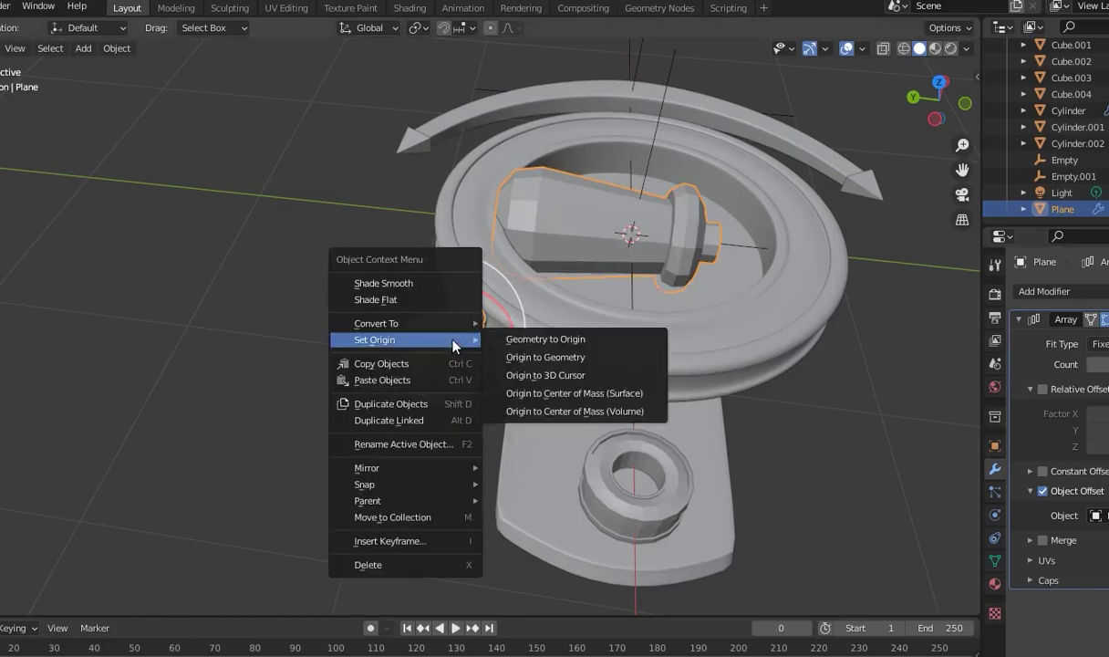
left_click(559, 375)
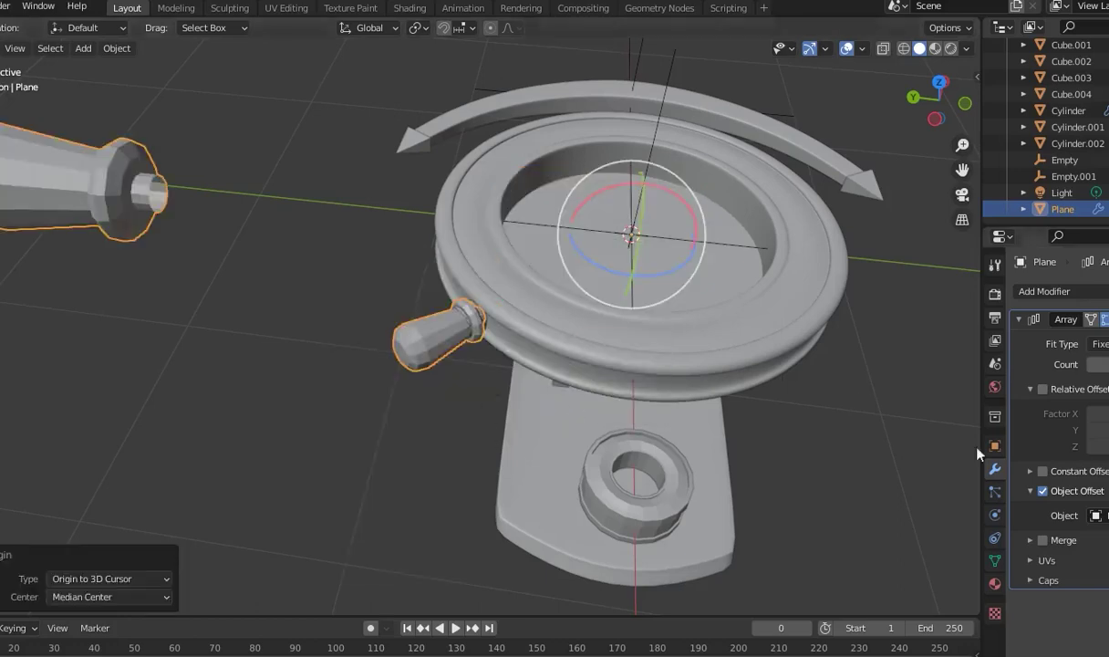
middle_click_drag(857, 356, 735, 160)
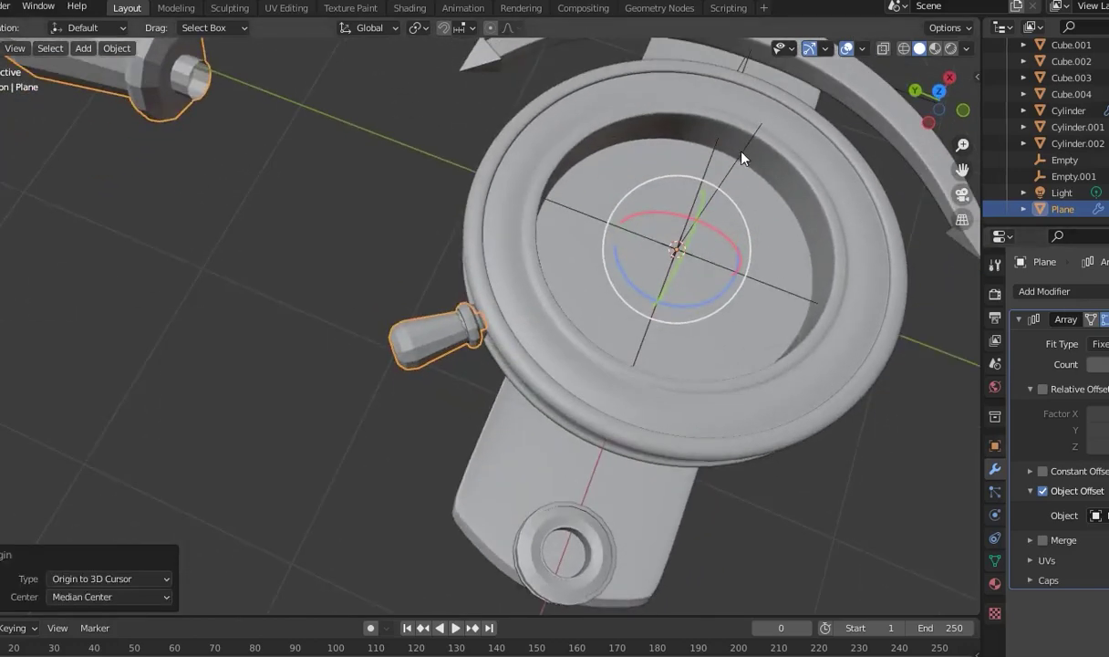
left_click(705, 292)
left_click_drag(708, 307, 703, 270)
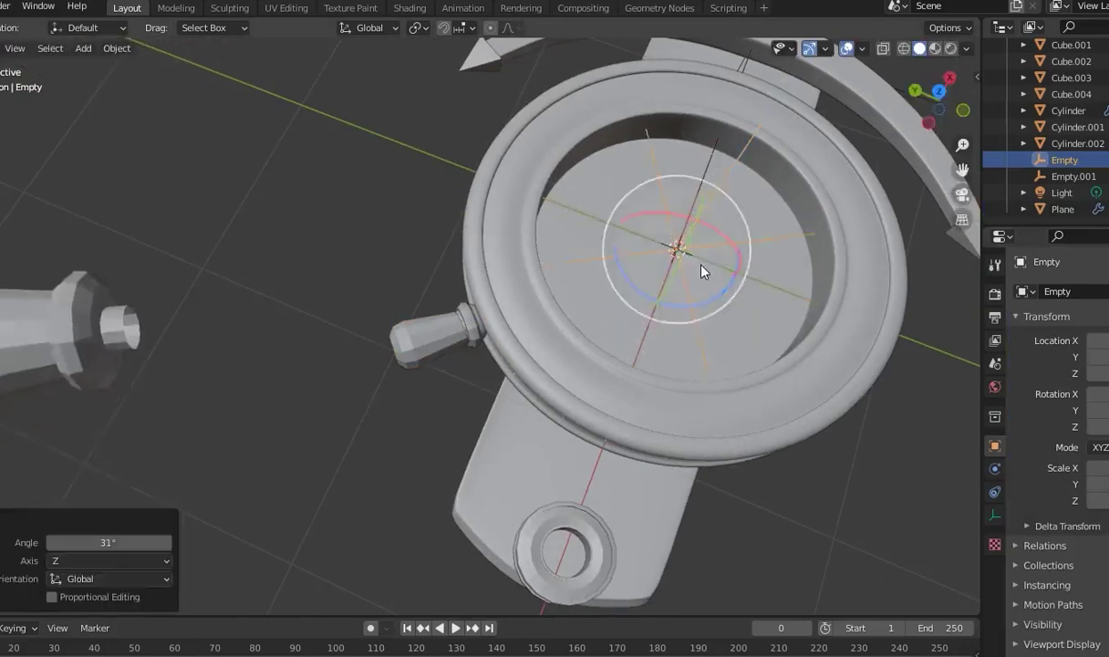
scroll(703, 270, "down", 4)
middle_click_drag(704, 270, 670, 208)
Reselect the handle knob and apply all its transforms
left_click(418, 327)
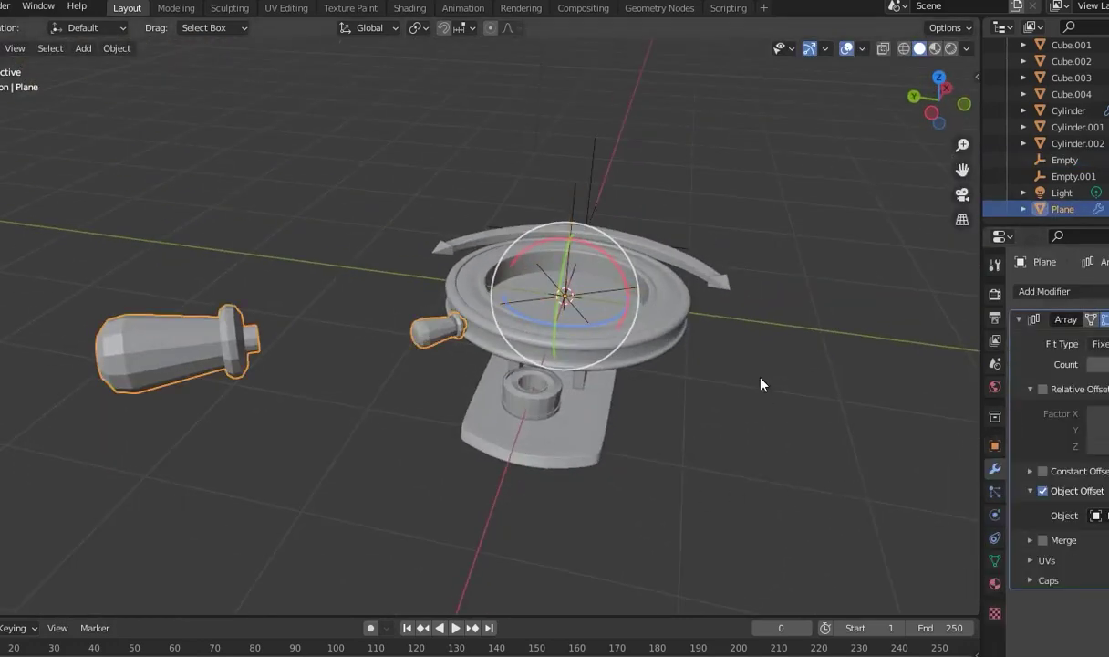
left_click(1030, 471)
left_click(1030, 471)
middle_click_drag(949, 438, 601, 418)
scroll(660, 355, "up", 5)
key("shift+a")
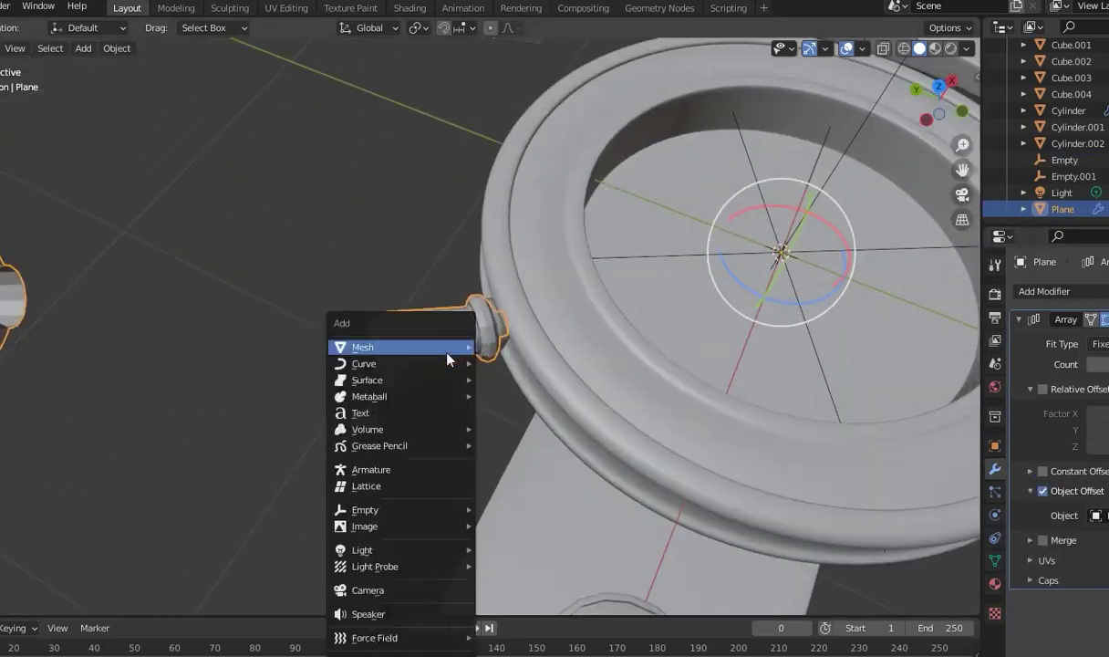
left_click(228, 292)
left_click(370, 321)
key("ctrl+a")
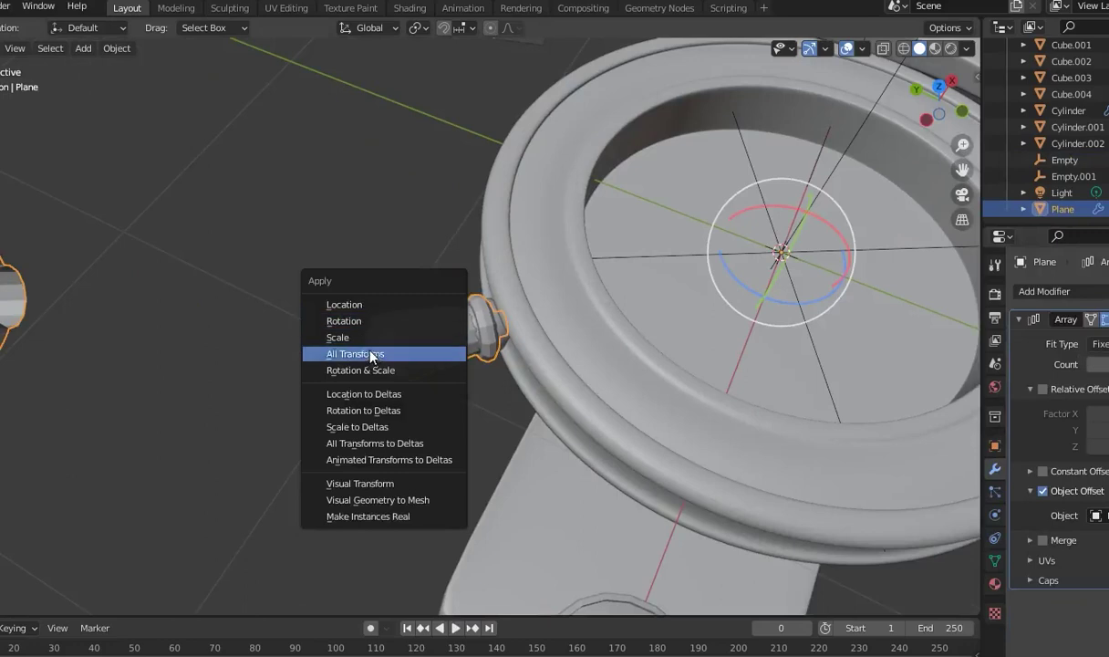
left_click(374, 354)
Try rotating the knobs -45° around the wheel centre, then undo back to before the array existed
mouse_move(613, 483)
middle_mouse_down()
mouse_move(348, 425)
mouse_move(493, 315)
mouse_move(340, 483)
middle_mouse_up()
scroll(346, 425, "down", 3)
left_click_drag(303, 534, 251, 538)
middle_click_drag(478, 335, 482, 324)
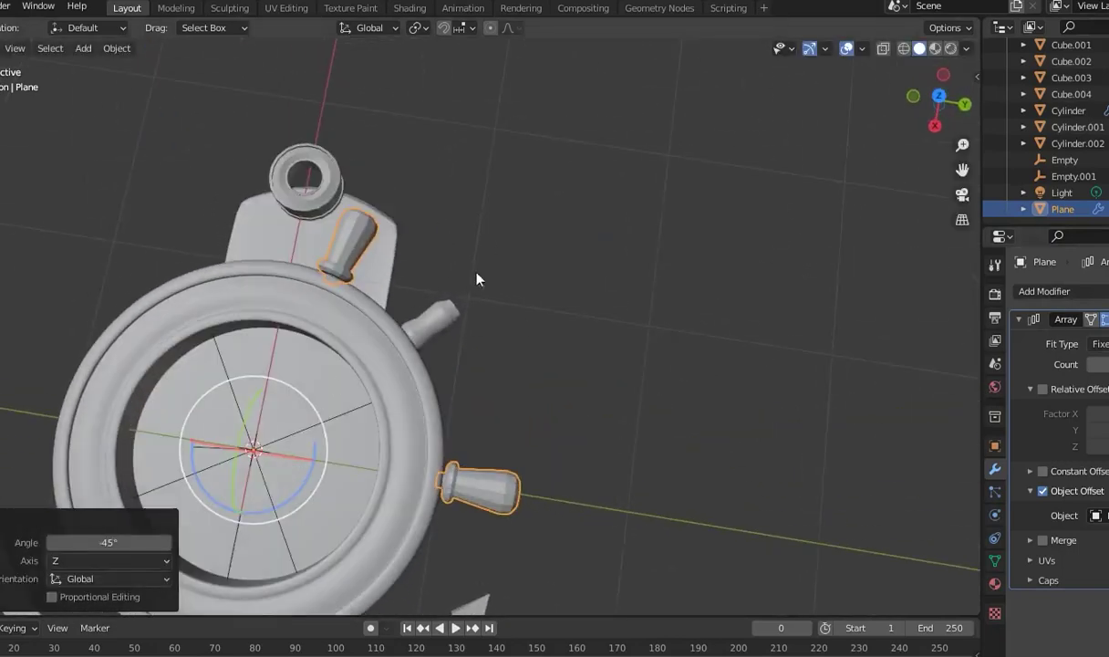
key("ctrl+z")
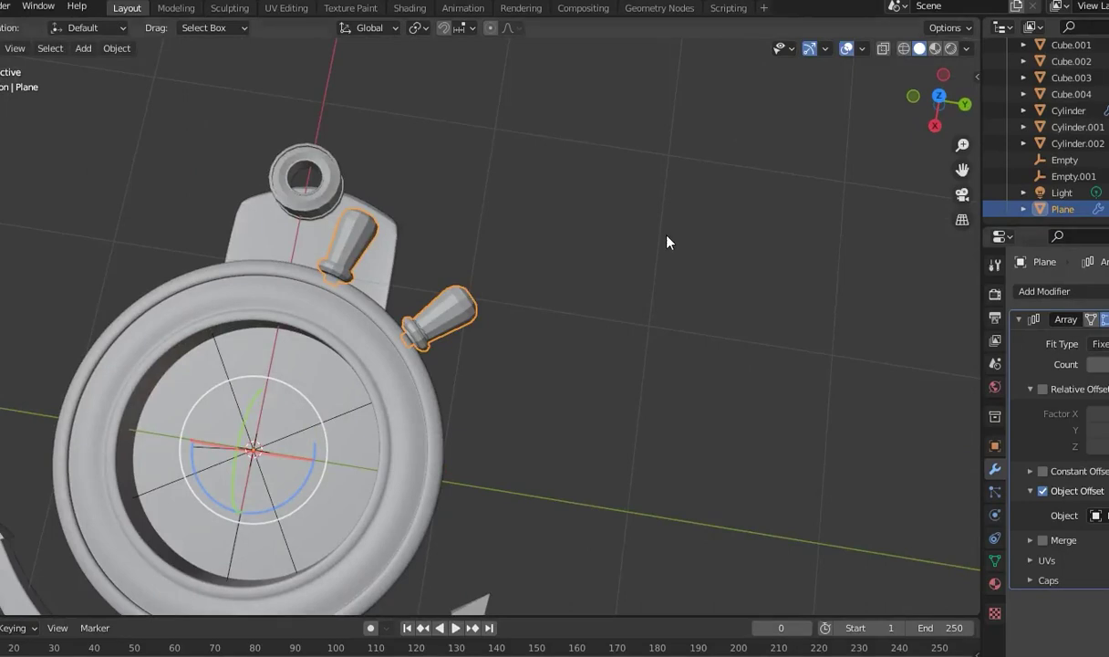
key("ctrl+z")
mouse_move(272, 490)
middle_mouse_down()
mouse_move(396, 321)
mouse_move(372, 301)
middle_mouse_up()
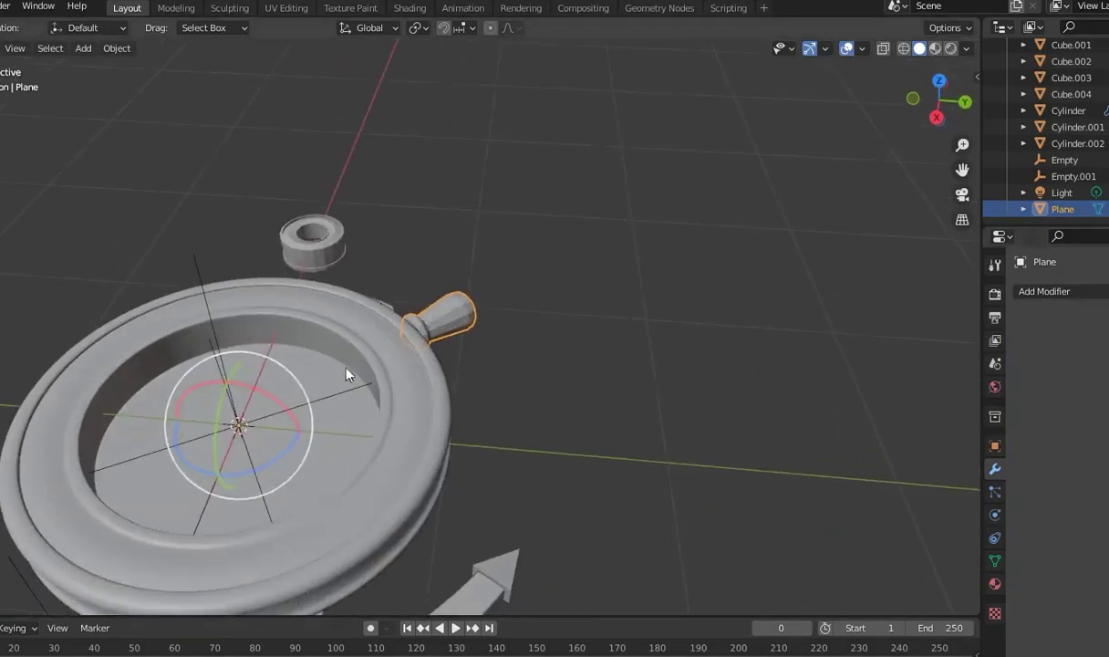
Set Cylinder.001's origin to the 3D cursor and undo a trial Z rotation
left_click(423, 305)
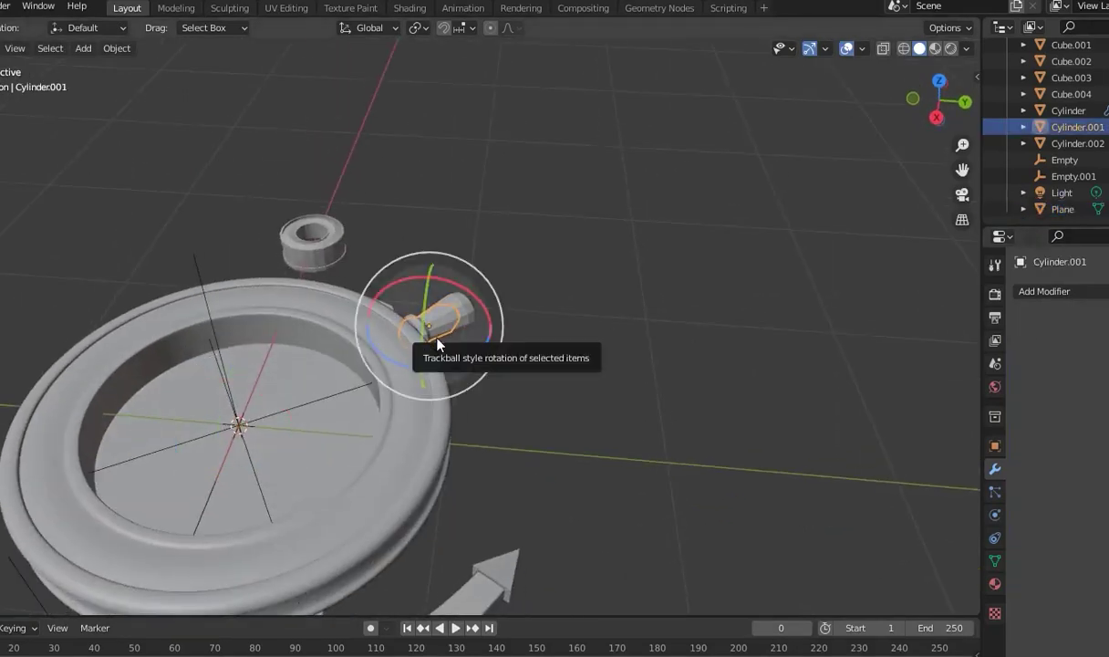
right_click(436, 339)
left_click(520, 349)
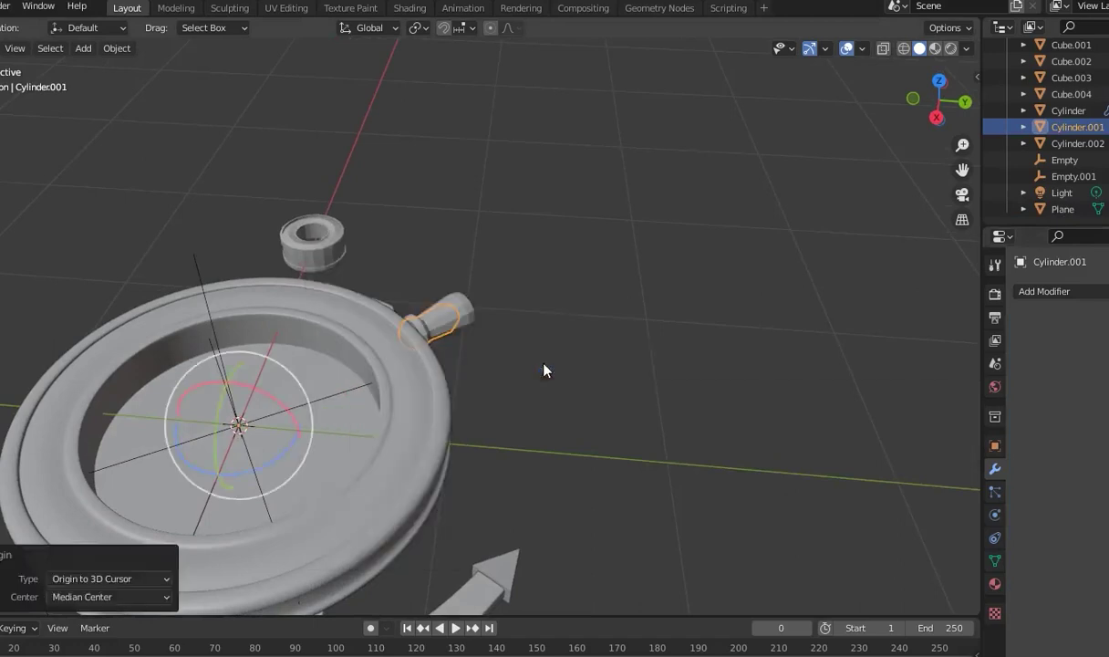
left_click_drag(251, 473, 269, 452)
middle_click_drag(297, 399, 441, 308)
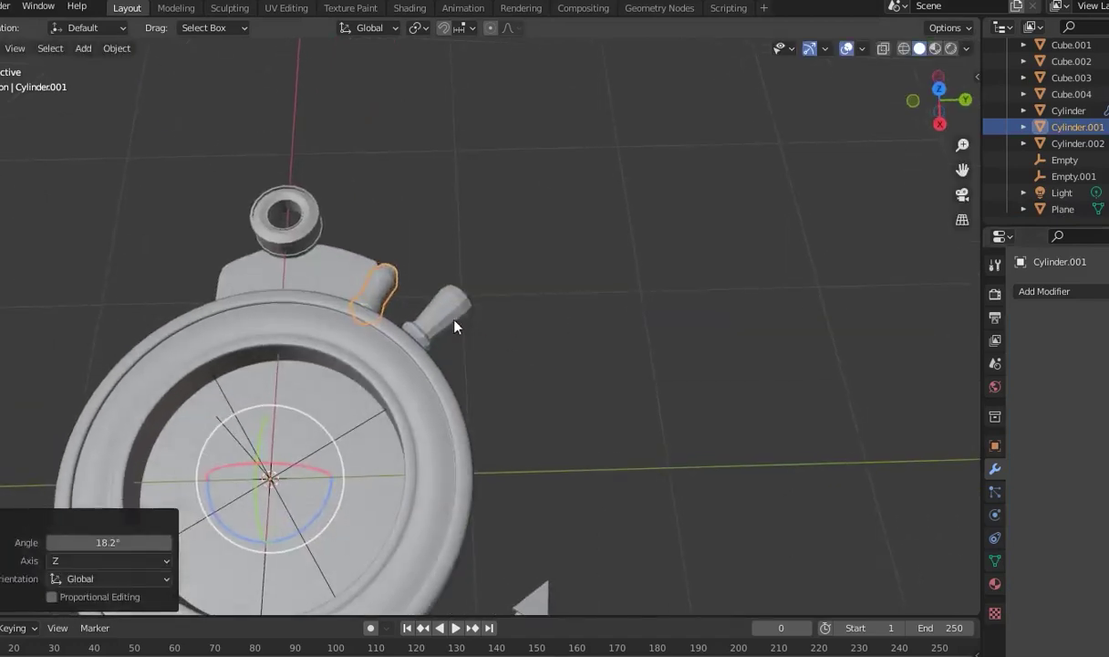
key("ctrl+z")
key("ctrl+z")
key("ctrl+z")
Swing the knob round toward the top ring and slide it along X into place
left_click_drag(292, 537, 356, 506)
key("KP_7")
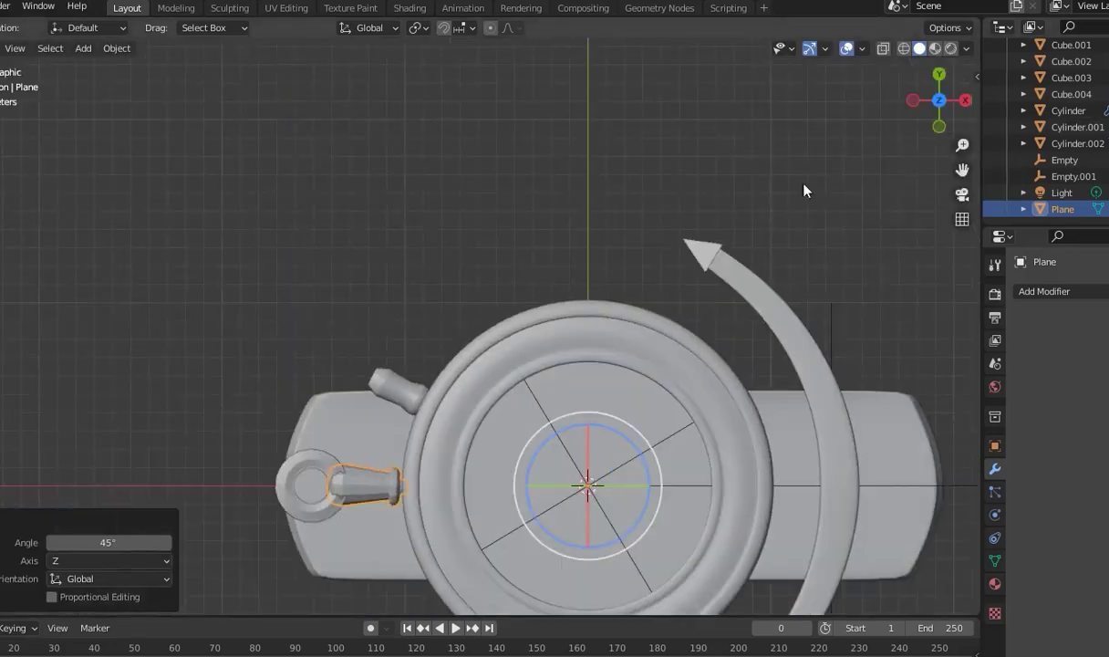
scroll(776, 258, "down", 2)
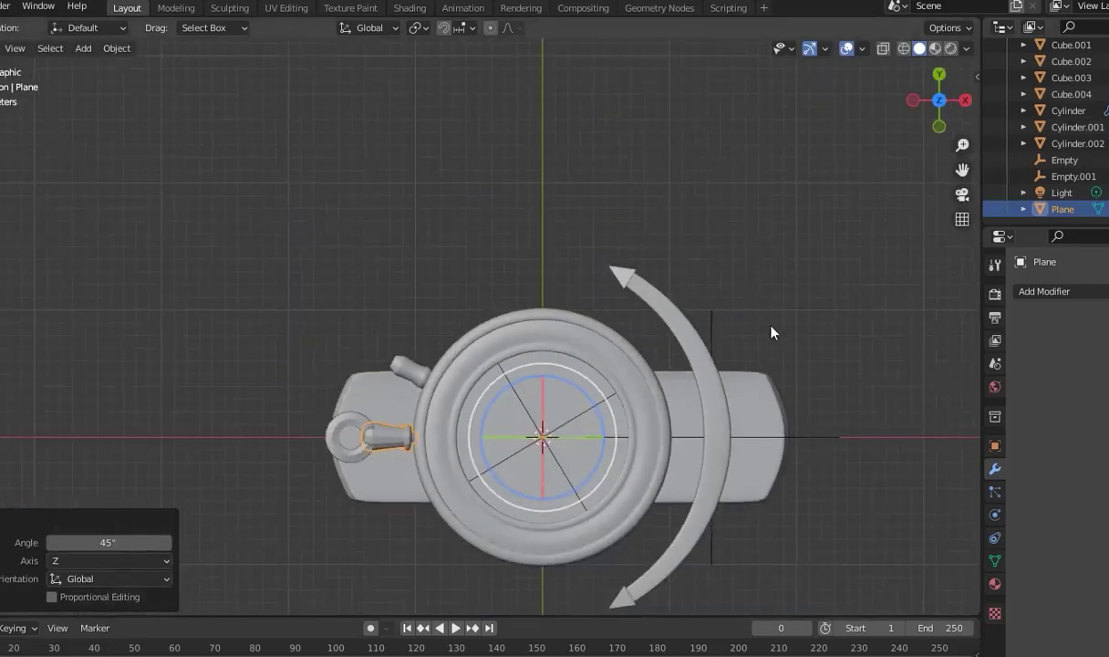
middle_click_drag(771, 332, 802, 178)
scroll(558, 411, "up", 4)
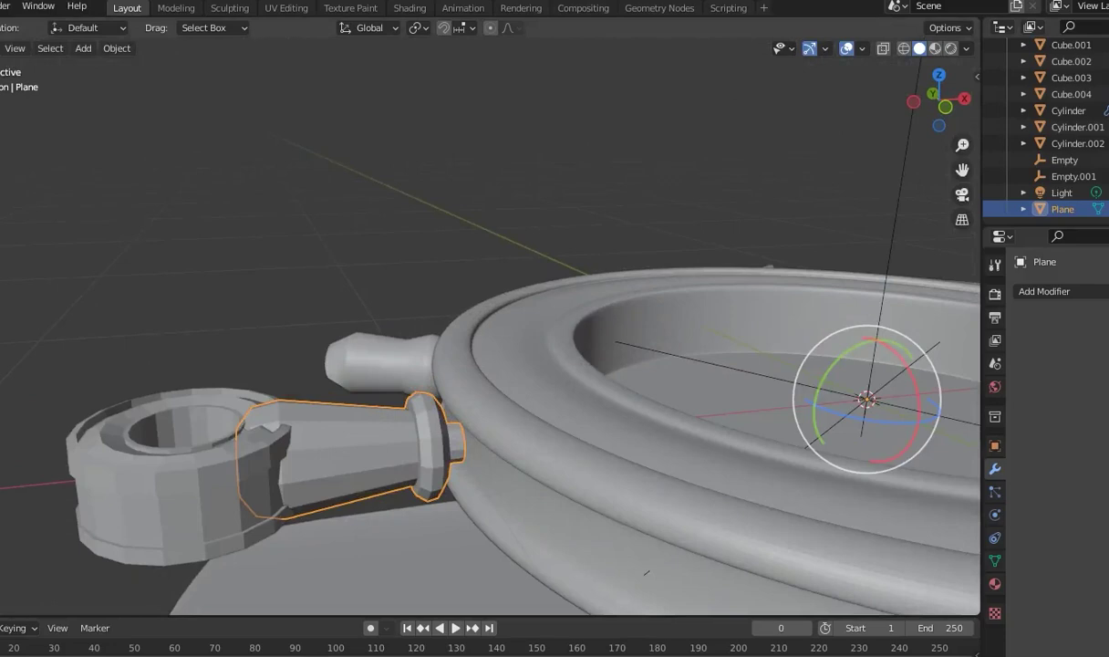
left_click_drag(916, 398, 934, 397)
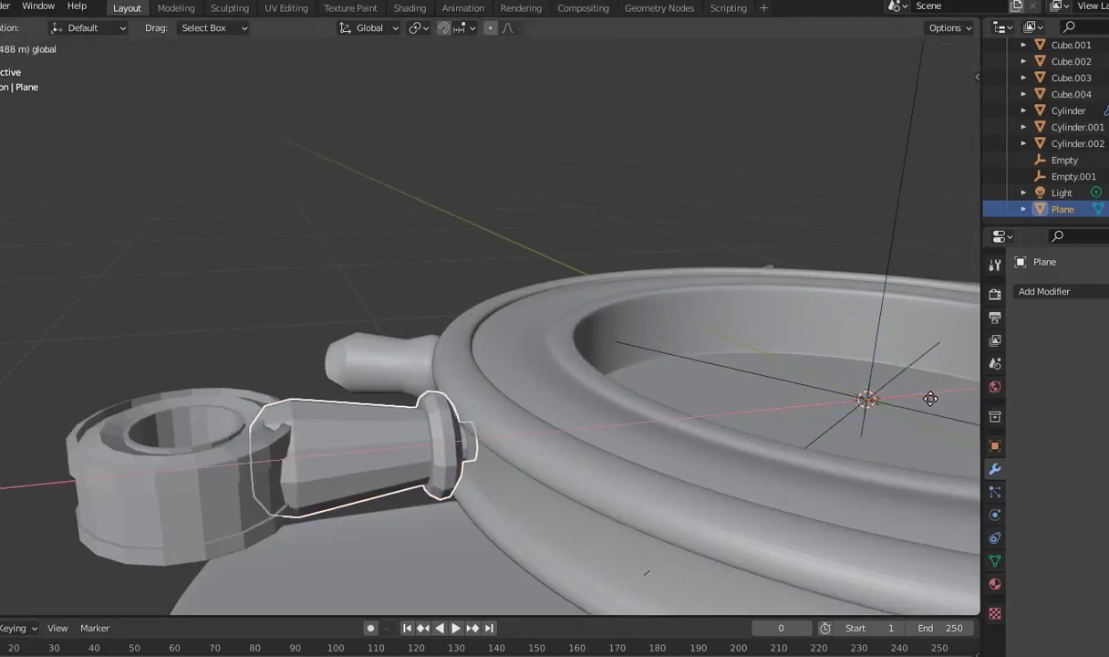
left_click_drag(934, 397, 244, 463)
mouse_move(244, 463)
middle_mouse_down()
mouse_move(237, 438)
mouse_move(481, 290)
mouse_move(317, 384)
mouse_move(344, 290)
middle_mouse_up()
Shift Cylinder.002 along X, delete the spare Cylinder.001, and reselect the Plane knob
left_click(301, 415)
key("g")
left_click(283, 435)
left_click(344, 290)
key("x")
left_click(339, 283)
left_click(1062, 209)
left_click(1049, 290)
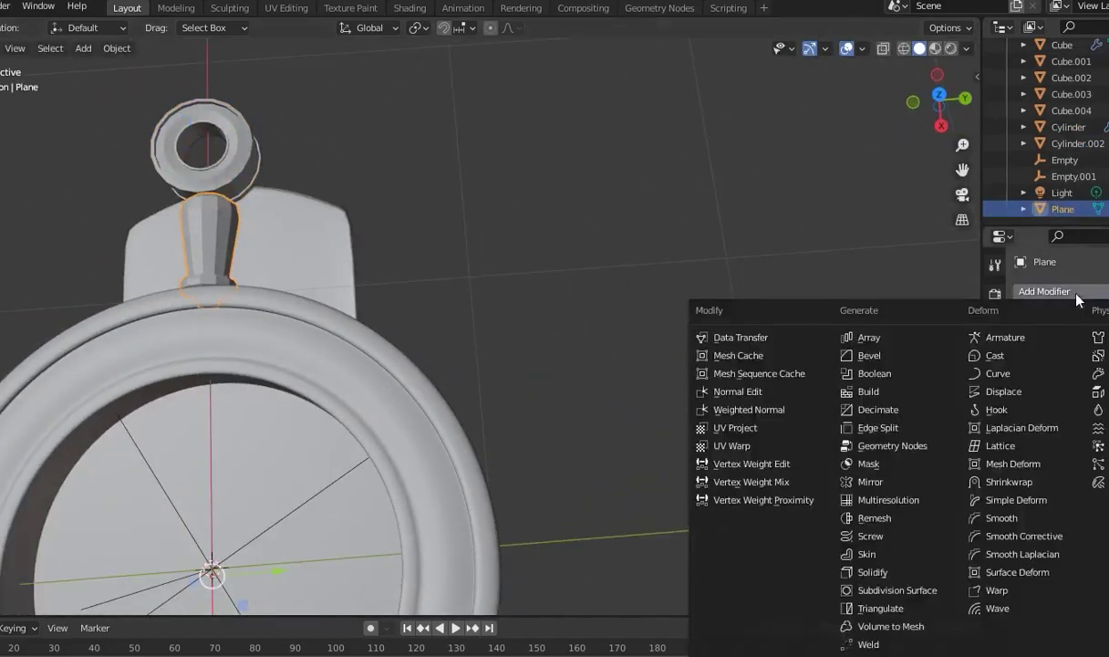
Move the knob's origin to the 3D cursor and add an Array modifier
mouse_move(682, 284)
middle_mouse_down()
mouse_move(743, 221)
mouse_move(488, 524)
mouse_move(201, 425)
middle_mouse_up()
right_click(201, 425)
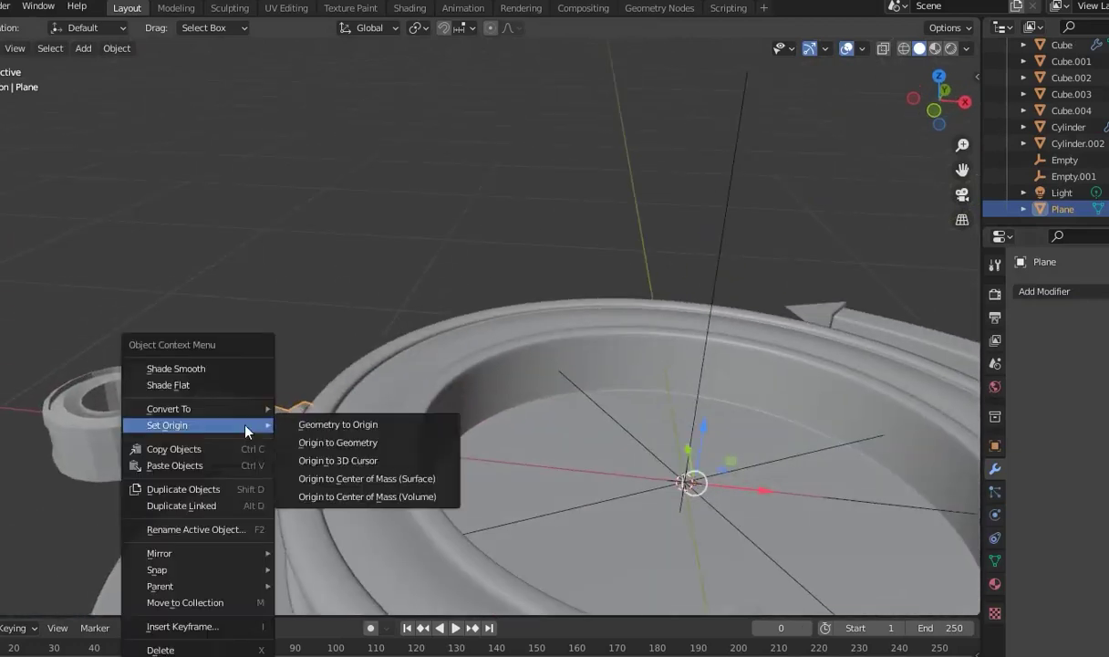
left_click(387, 464)
left_click(1081, 288)
left_click(869, 337)
Replace the array's Relative Offset with an Object Offset using the Empty
mouse_move(869, 337)
middle_mouse_down()
mouse_move(795, 290)
mouse_move(711, 350)
middle_mouse_up()
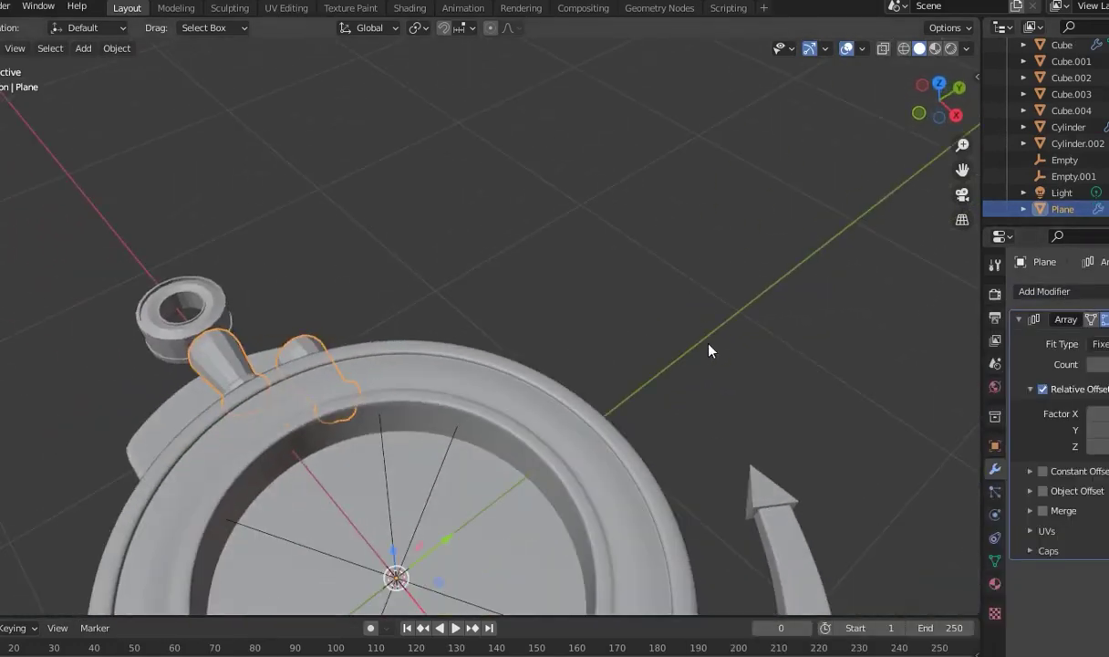
left_click(1041, 390)
left_click(1030, 491)
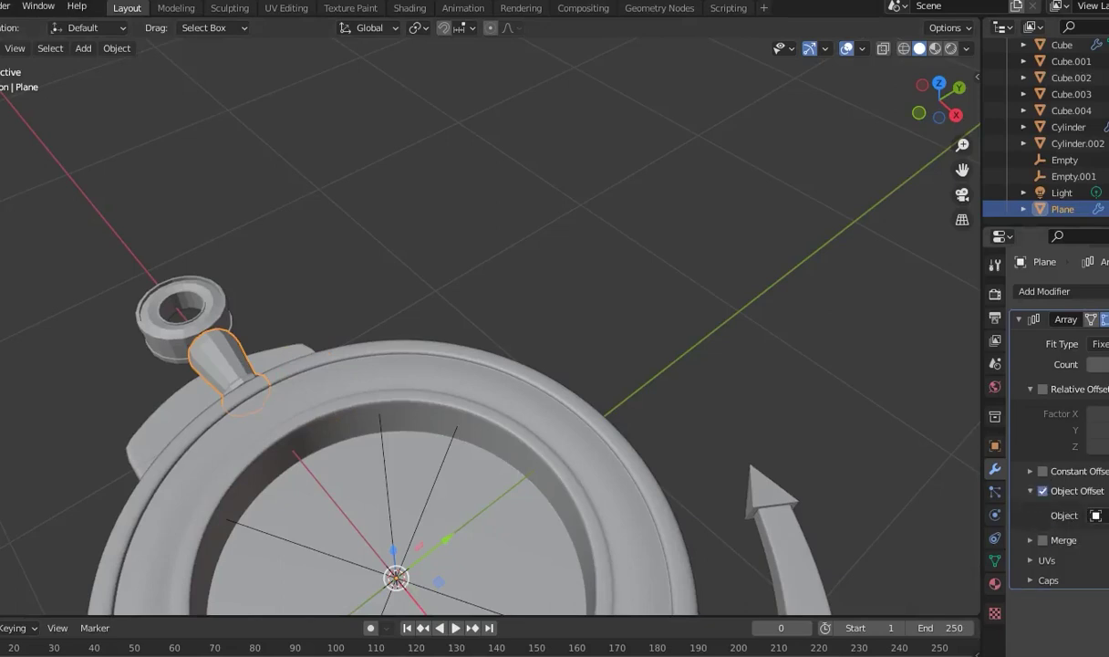
left_click(392, 489)
scroll(390, 493, "down", 2)
Try rotating by 11.6° to swing the arrayed knob copy, then undo it
key("shift+space")
key("r")
left_click_drag(424, 513, 433, 517)
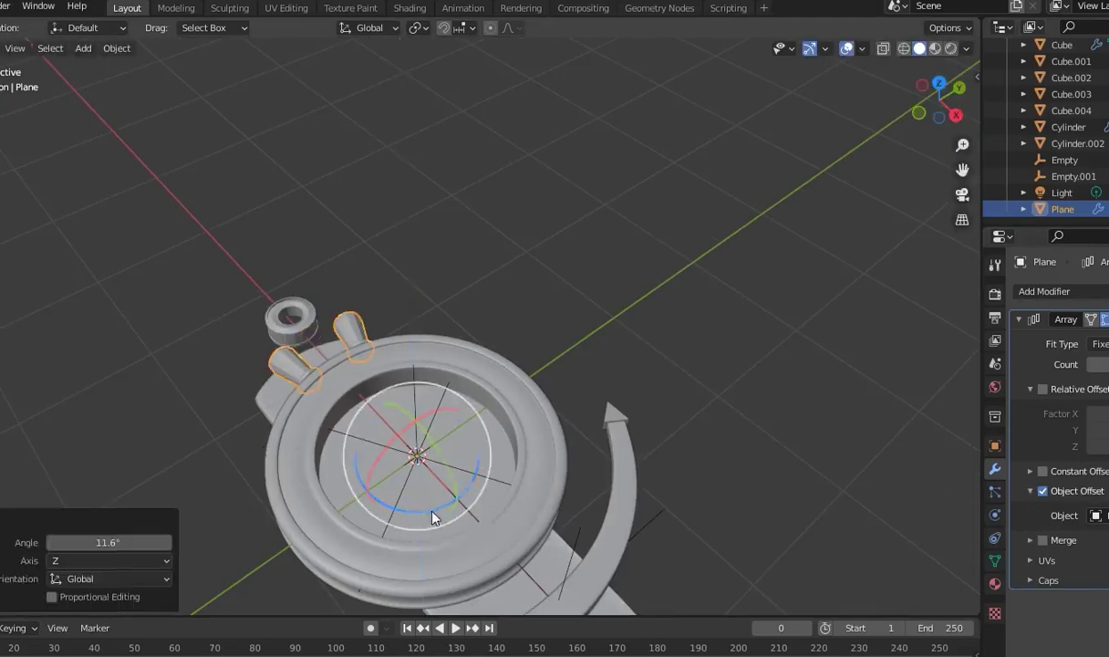
key("ctrl+z")
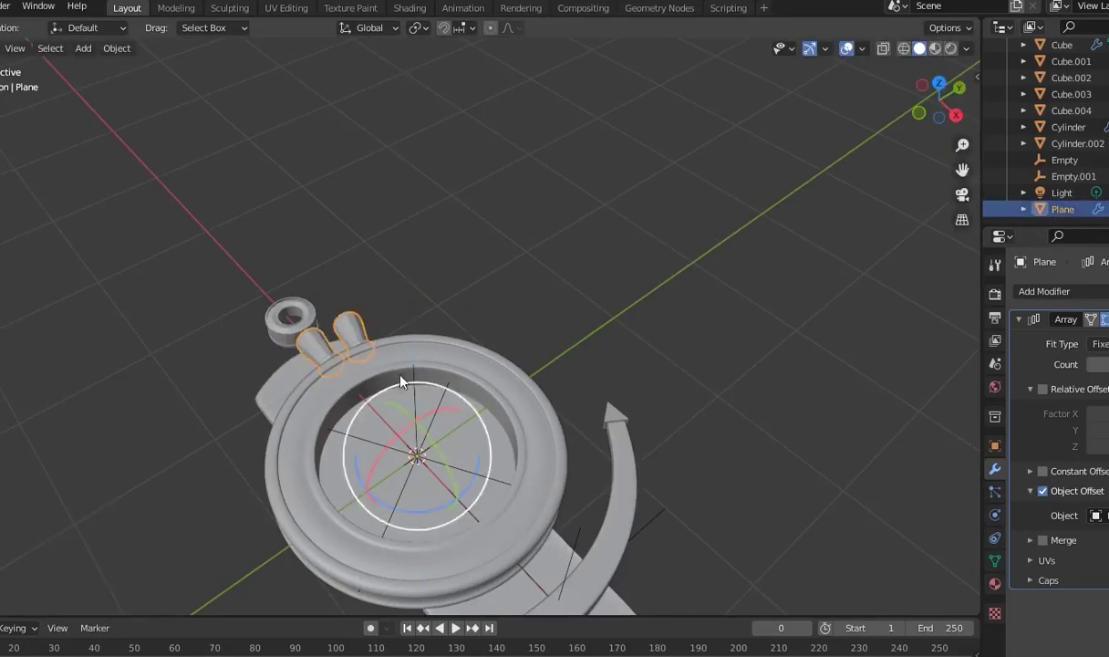
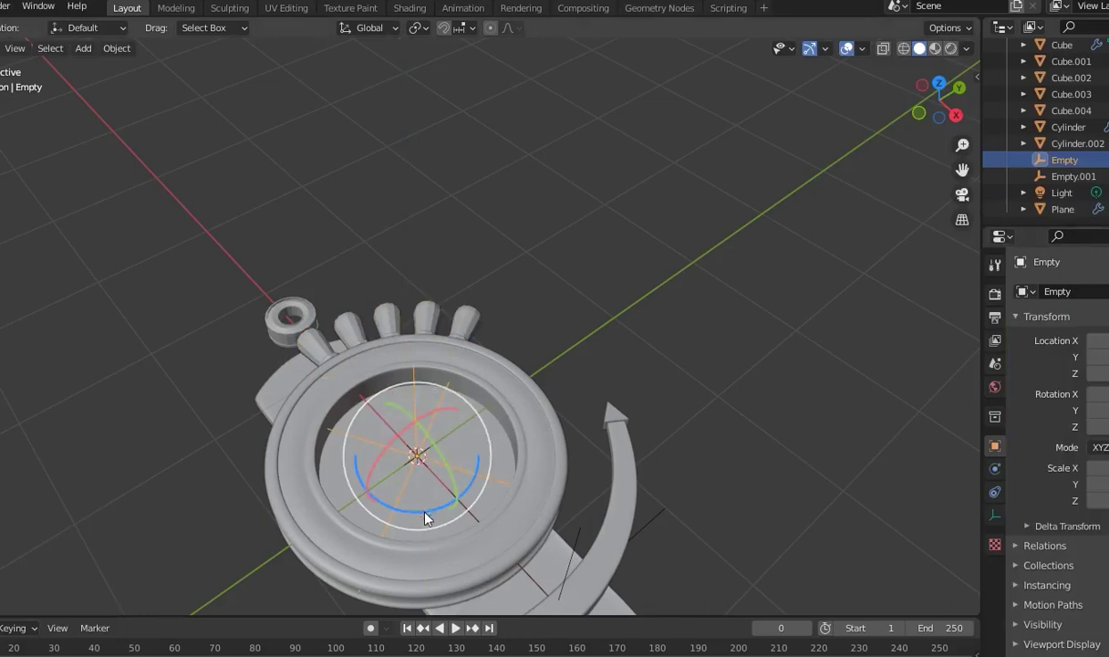
Rotate the array Empty to -10° on Z so the eight spokes are evenly spaced
left_click_drag(424, 501, 383, 499)
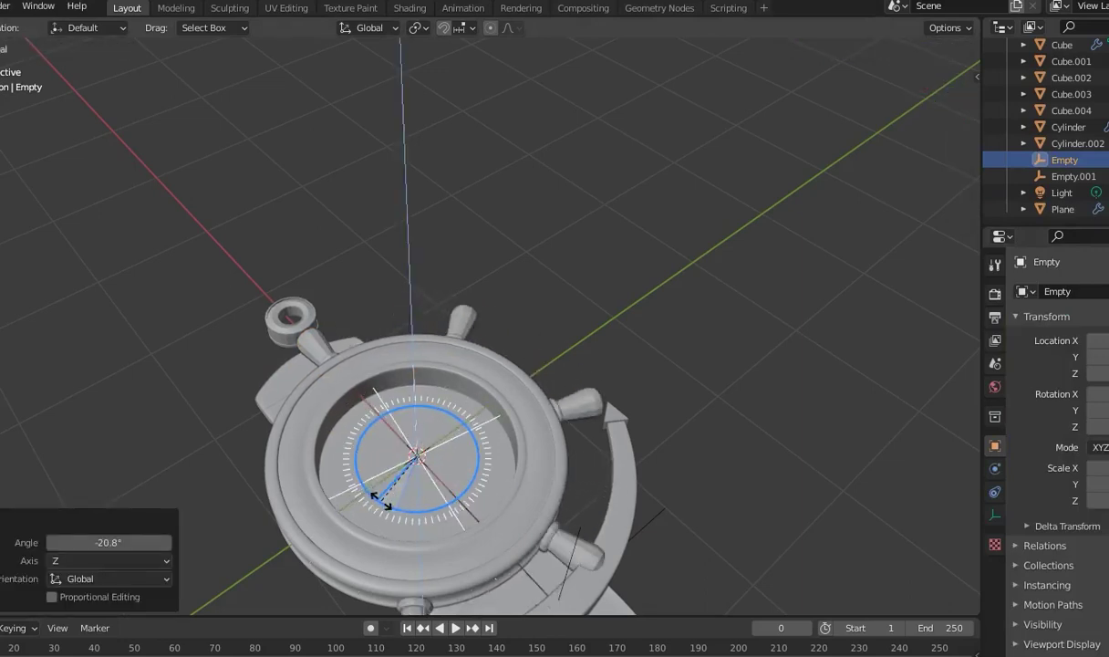
left_click_drag(383, 499, 394, 495)
mouse_move(730, 397)
middle_mouse_down()
mouse_move(817, 368)
mouse_move(780, 390)
middle_mouse_up()
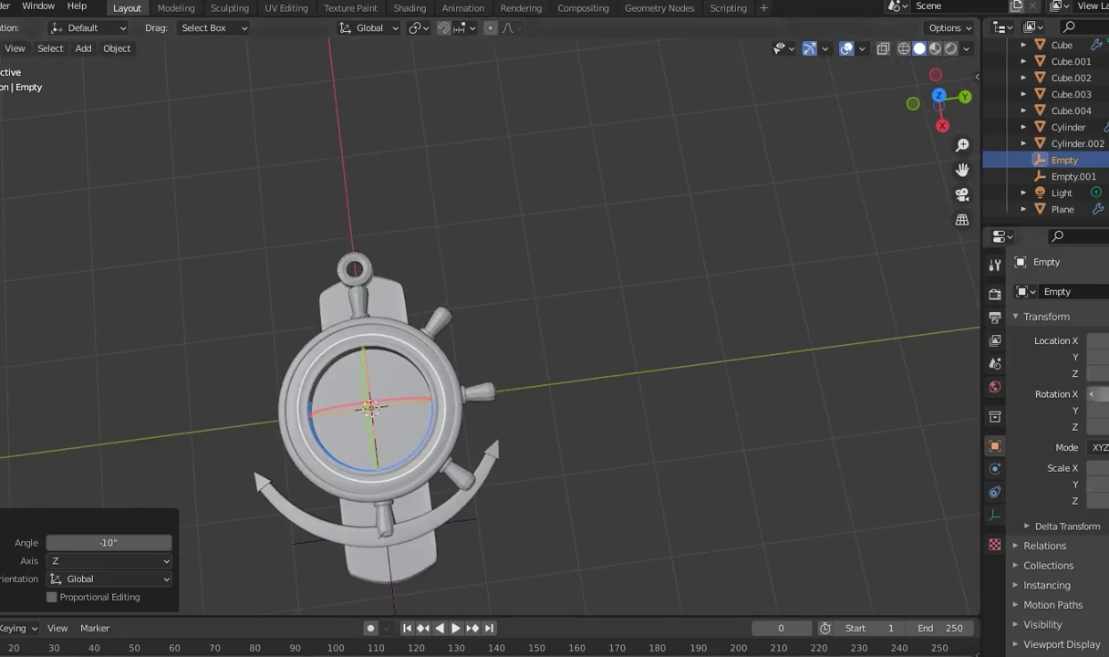
left_click(357, 290)
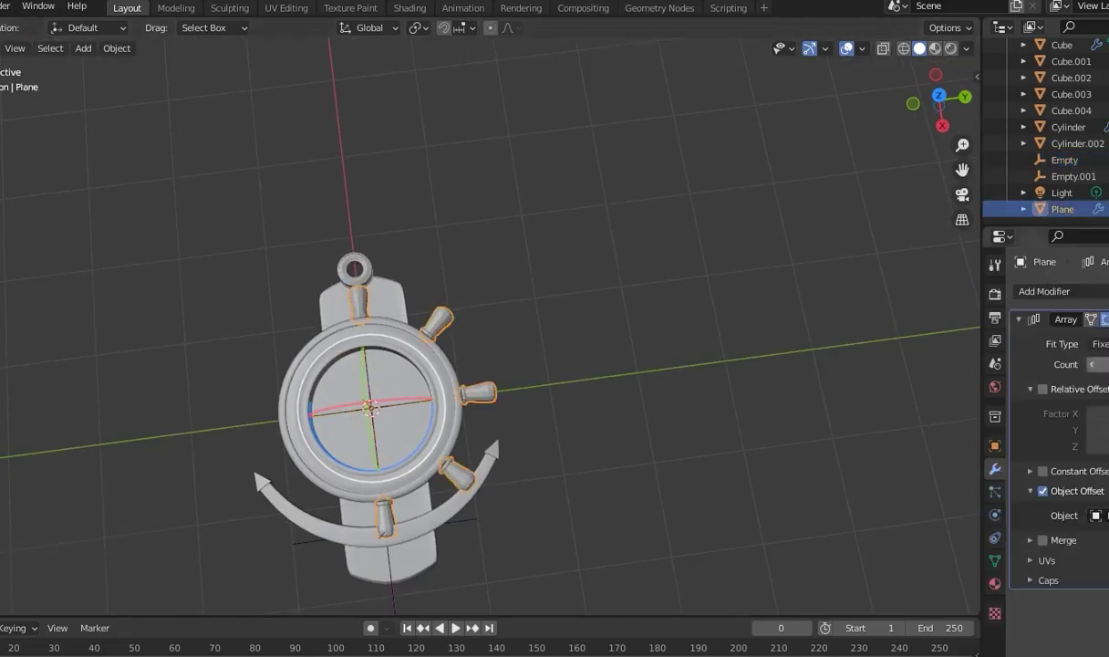
mouse_move(621, 421)
middle_mouse_down()
mouse_move(586, 297)
mouse_move(527, 422)
middle_mouse_up()
left_click(539, 438)
middle_click_drag(559, 463, 248, 354)
Slide both anchor arcs, Cube and the arrowed Cube.001, left along X
left_click(247, 300)
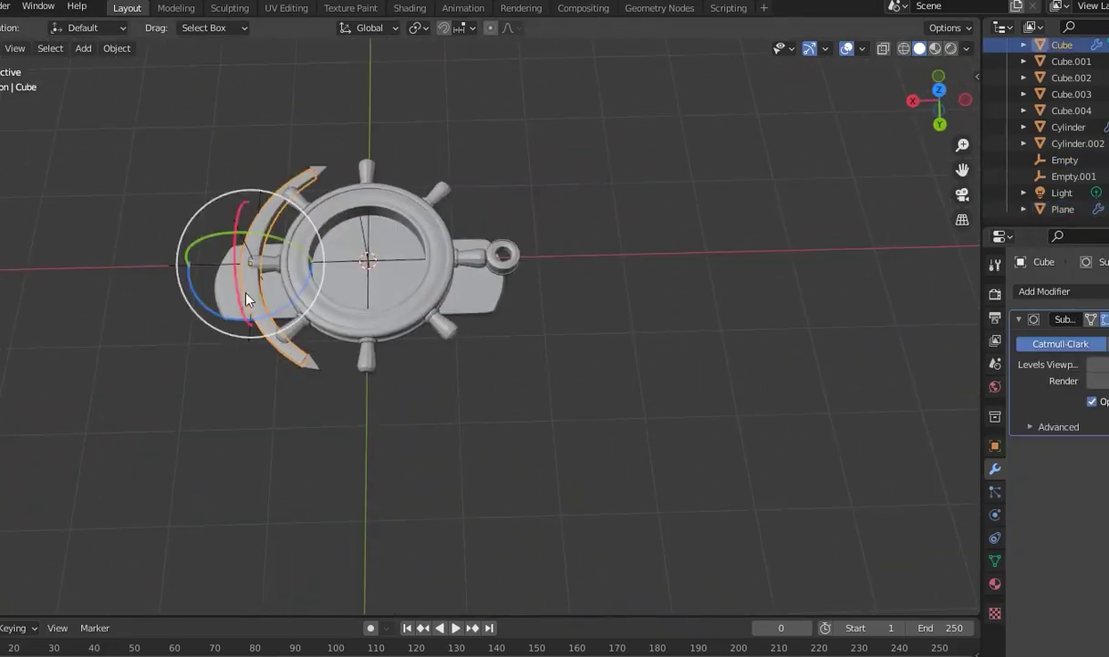
left_click_drag(182, 271, 156, 266)
middle_click_drag(156, 267, 341, 343)
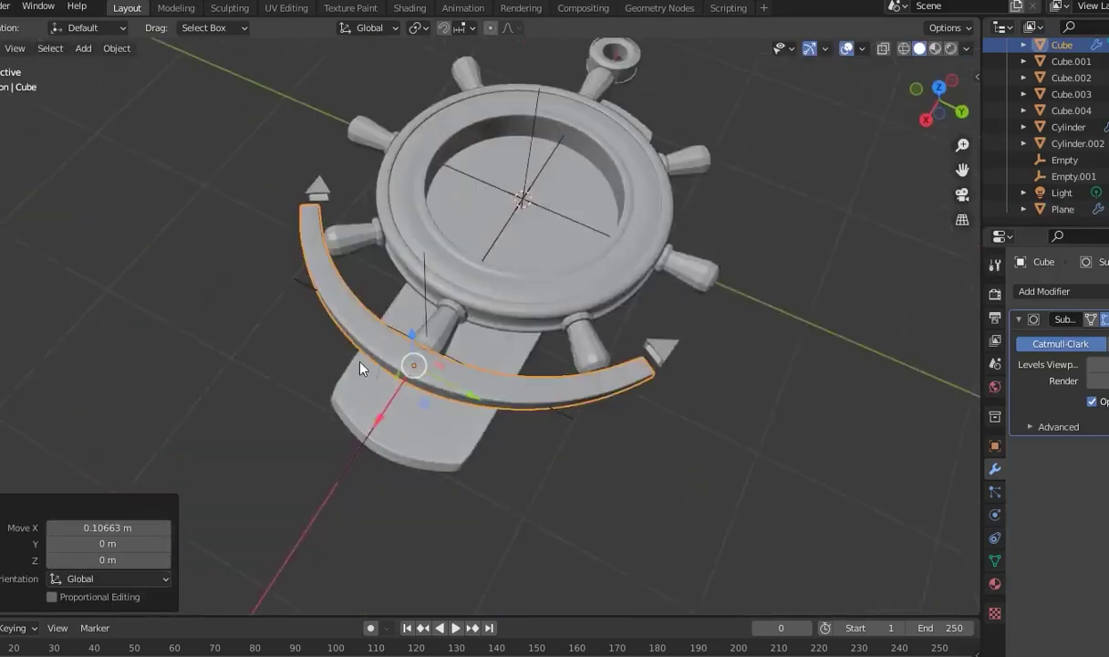
scroll(516, 469, "up", 2)
mouse_move(517, 470)
middle_mouse_down()
mouse_move(483, 451)
mouse_move(453, 322)
mouse_move(584, 370)
middle_mouse_up()
left_click(584, 370, "shift")
middle_click_drag(638, 451, 372, 169)
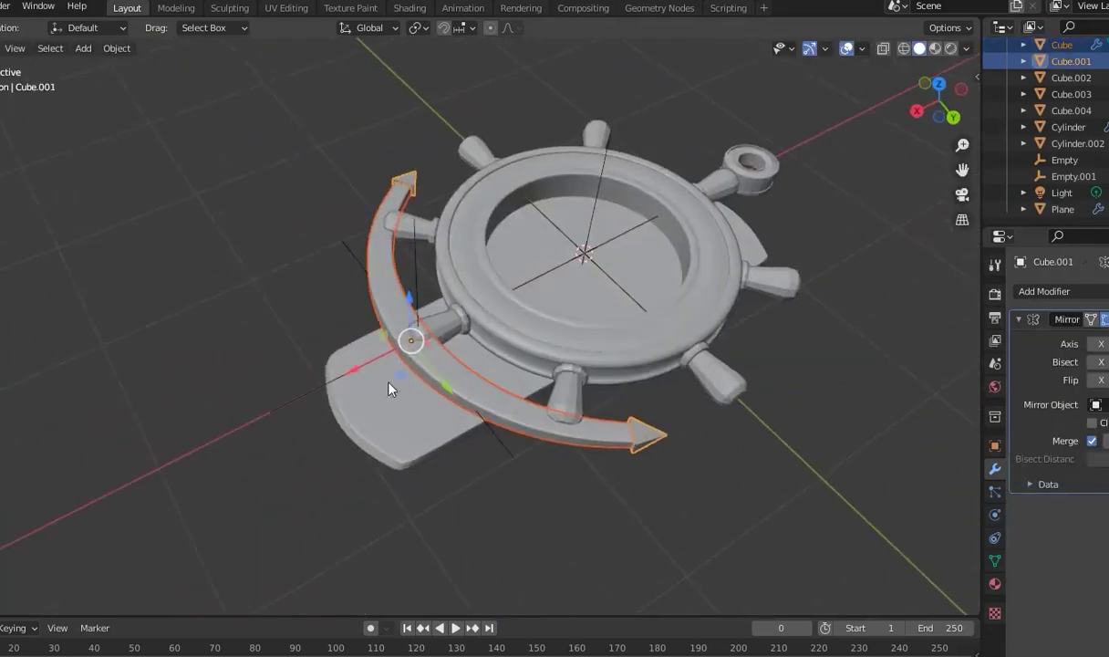
middle_click_drag(417, 336, 318, 429)
left_click_drag(344, 332, 322, 326)
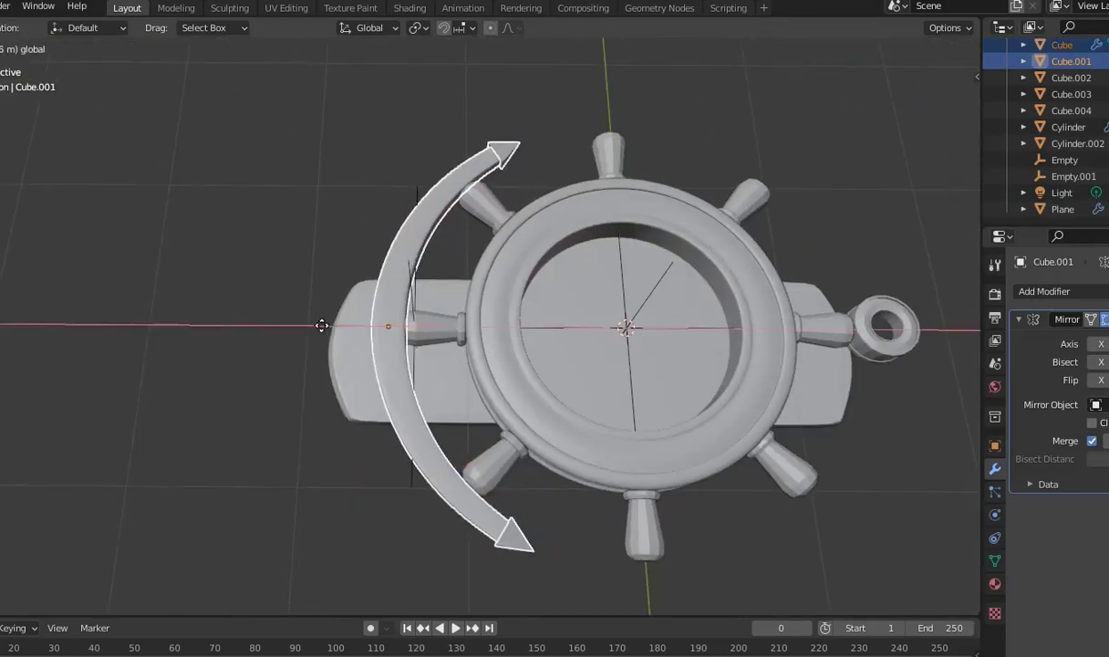
mouse_move(304, 390)
middle_mouse_down()
mouse_move(570, 404)
mouse_move(448, 367)
mouse_move(566, 407)
middle_mouse_up()
Select every object and apply All Transforms with Ctrl+A
key("a")
key("ctrl+a")
left_click(700, 337)
mouse_move(698, 332)
middle_mouse_down()
mouse_move(581, 142)
mouse_move(684, 245)
middle_mouse_up()
left_click(663, 420)
mouse_move(663, 420)
middle_mouse_down()
mouse_move(807, 446)
mouse_move(588, 318)
mouse_move(589, 361)
middle_mouse_up()
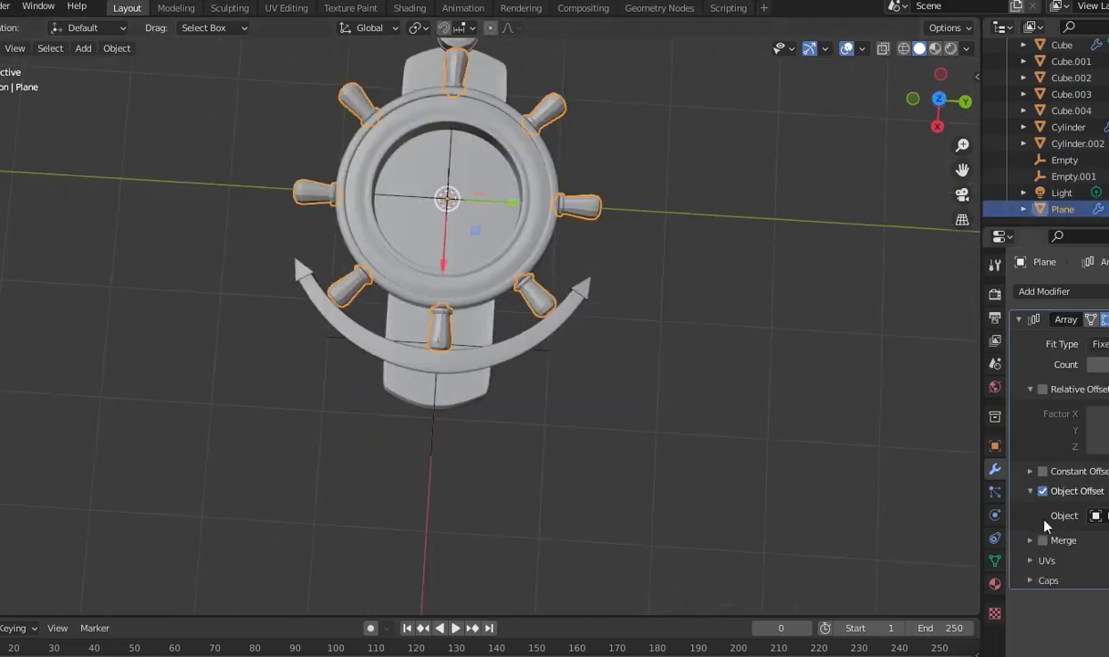
Add a Subdivision Surface modifier to the spokes and move it above the Array modifier
left_click(1045, 291)
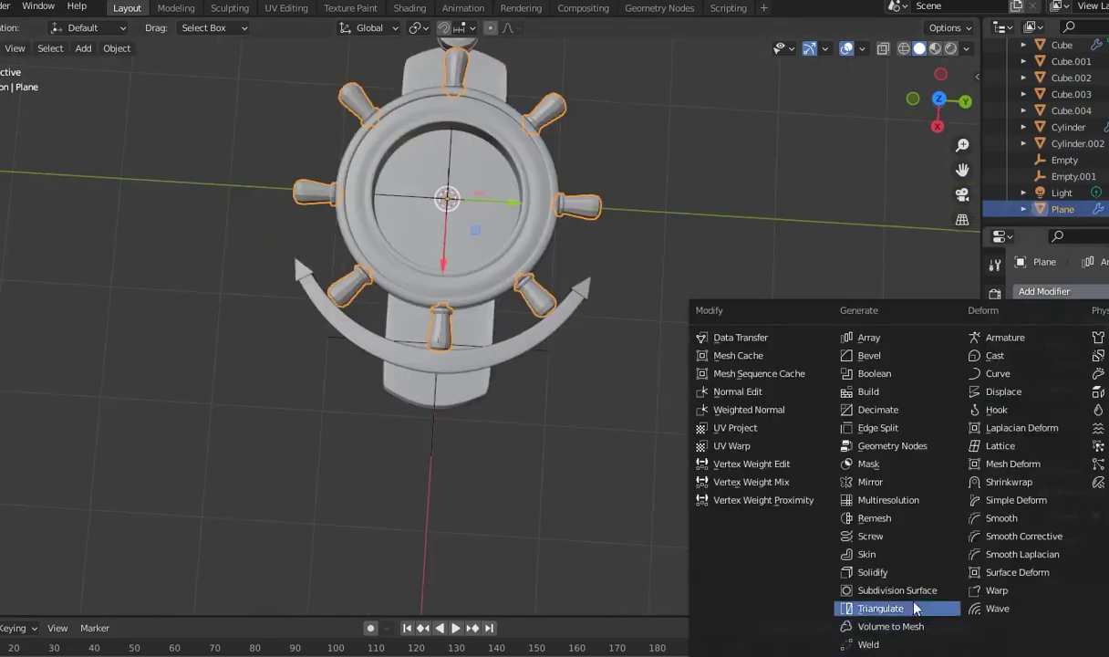
left_click(896, 590)
mouse_move(645, 60)
middle_mouse_down()
mouse_move(670, 159)
mouse_move(785, 198)
mouse_move(776, 103)
mouse_move(690, 135)
middle_mouse_up()
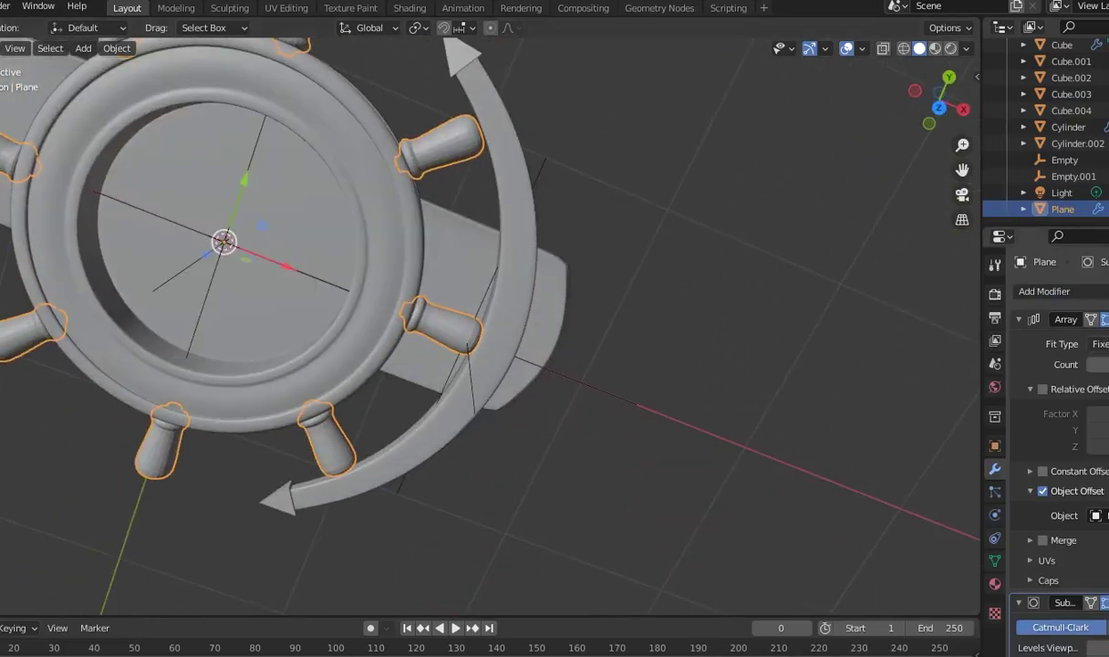
left_click(1019, 319)
left_click_drag(1104, 343, 1104, 315)
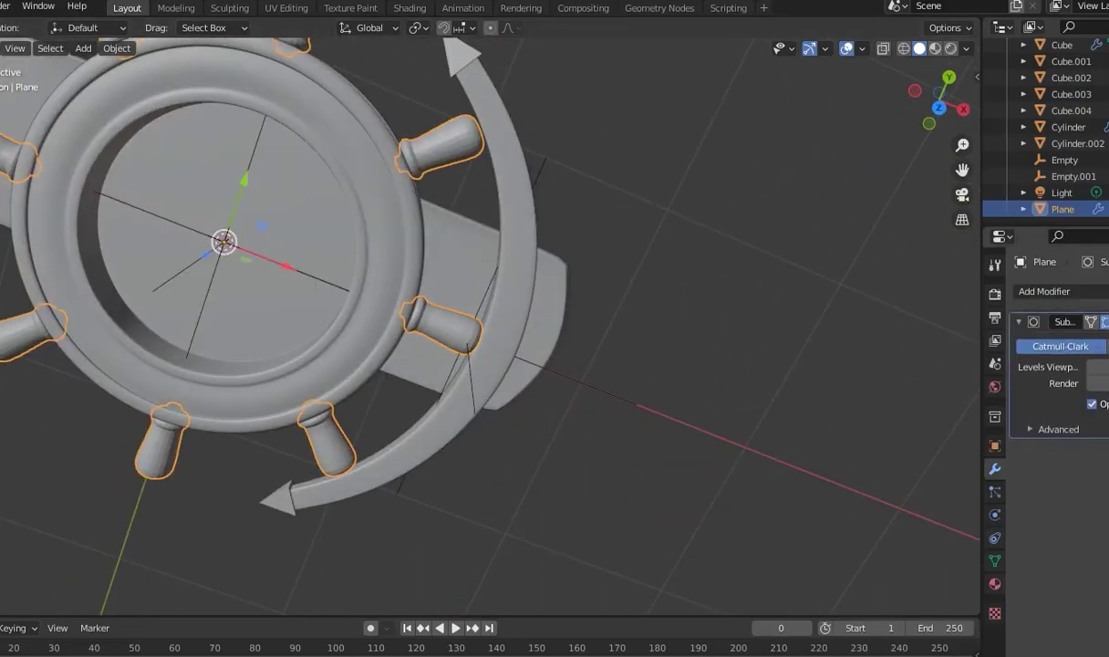
Apply Shade Smooth to the spokes
right_click(401, 117)
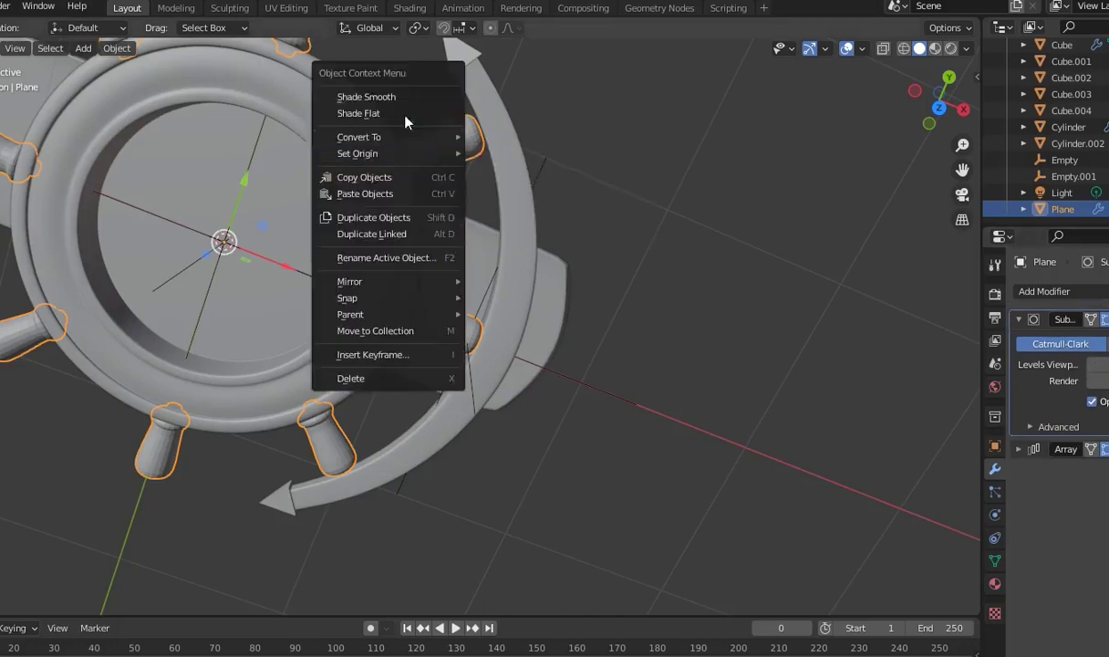
left_click(659, 185)
key("KP_7")
mouse_move(658, 188)
middle_mouse_down()
mouse_move(738, 110)
mouse_move(792, 132)
middle_mouse_up()
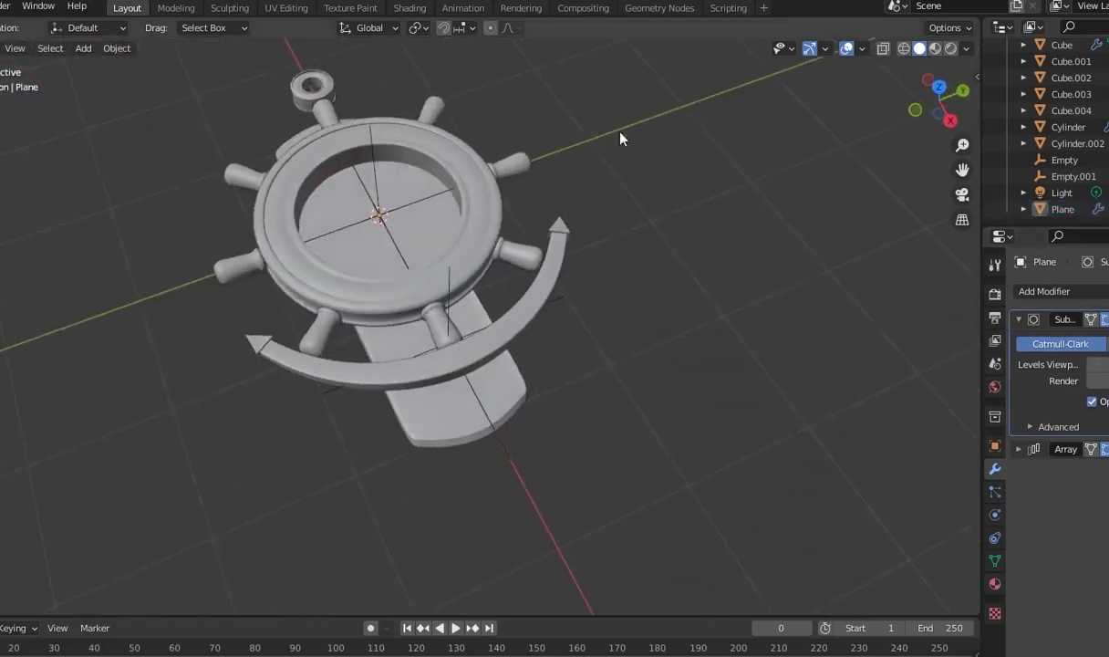
Check the pendant from the top orthographic view, then select the wheel's outer ring
left_click(310, 94)
key("KP_7")
left_click(940, 102)
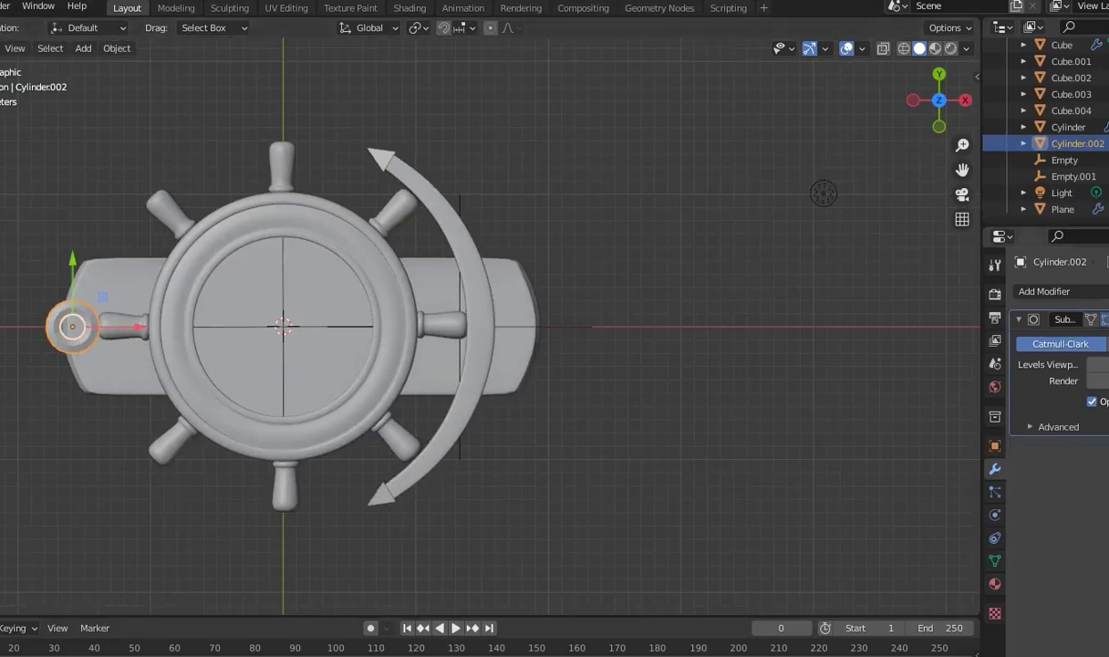
mouse_move(725, 332)
middle_mouse_down()
mouse_move(516, 230)
mouse_move(661, 144)
mouse_move(560, 124)
mouse_move(534, 327)
middle_mouse_up()
scroll(533, 326, "down", 3)
scroll(550, 351, "down", 2)
mouse_move(658, 329)
middle_mouse_down()
mouse_move(602, 295)
mouse_move(646, 339)
mouse_move(645, 290)
mouse_move(574, 359)
mouse_move(656, 344)
mouse_move(678, 287)
mouse_move(721, 273)
middle_mouse_up()
scroll(610, 356, "up", 2)
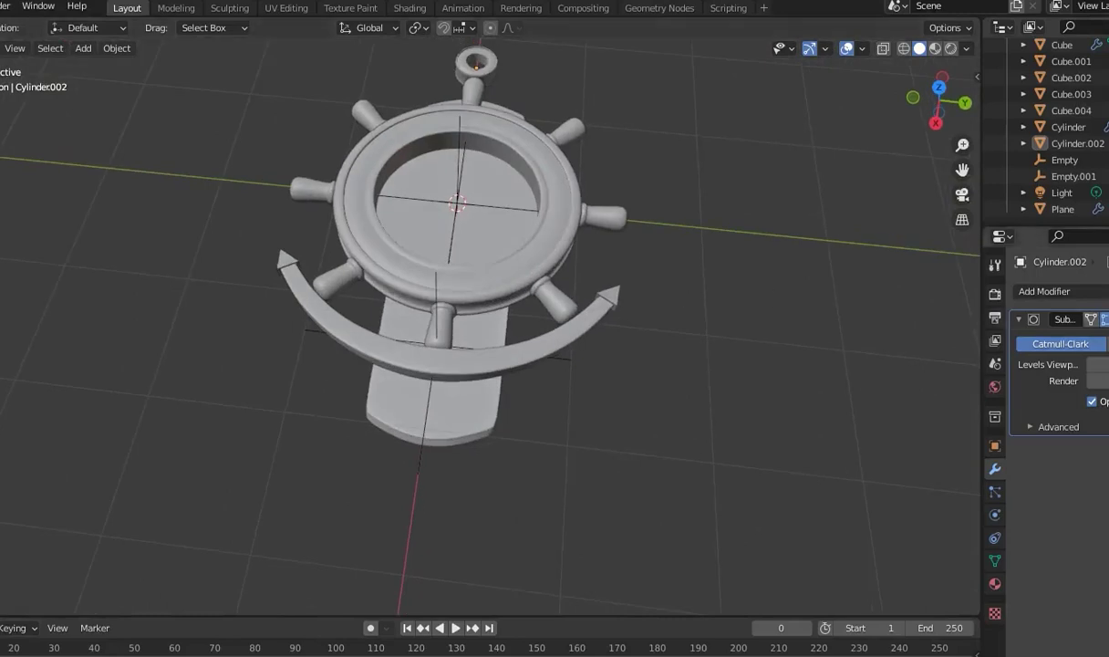
left_click(484, 254)
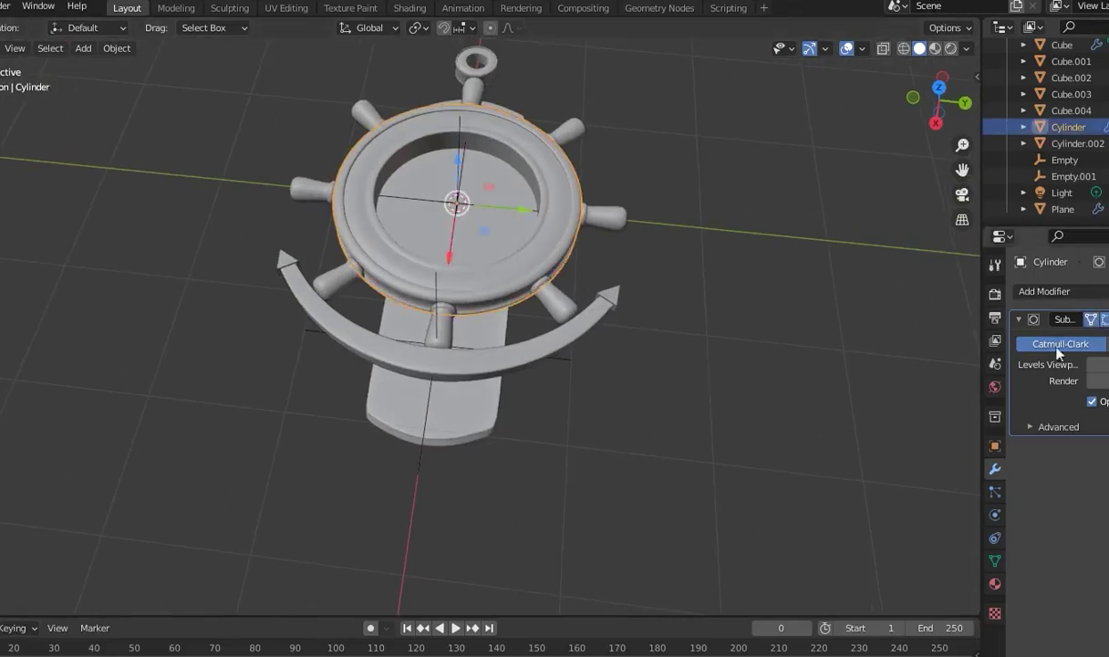
Enter Edit Mode on the wheel ring in edge select mode with nothing selected
mouse_move(511, 250)
middle_mouse_down()
mouse_move(715, 310)
mouse_move(748, 334)
mouse_move(683, 388)
mouse_move(735, 106)
mouse_move(550, 270)
middle_mouse_up()
key("Tab")
key("l")
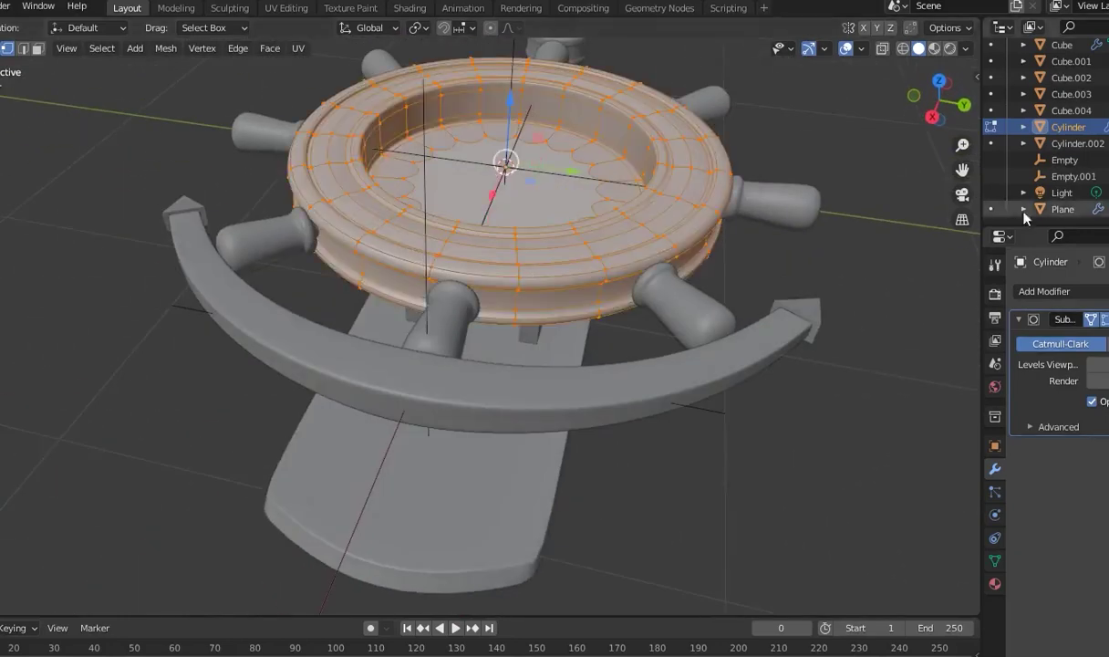
left_click(22, 47)
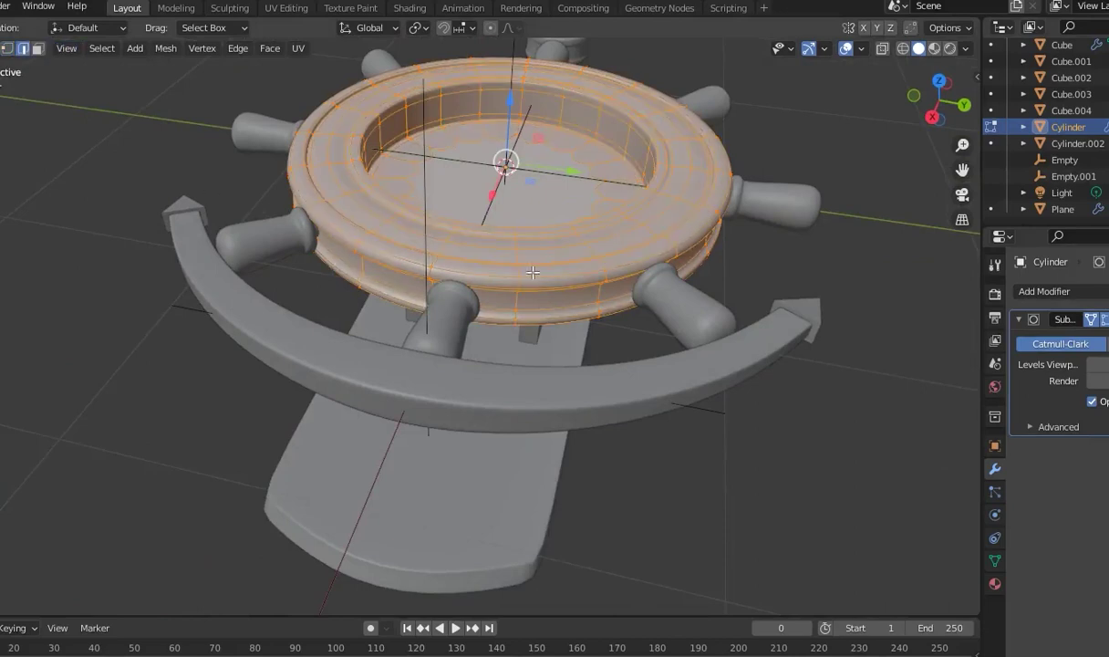
key("alt+a")
mouse_move(506, 259)
middle_mouse_down()
mouse_move(624, 94)
mouse_move(485, 157)
mouse_move(394, 255)
mouse_move(360, 245)
mouse_move(520, 414)
middle_mouse_up()
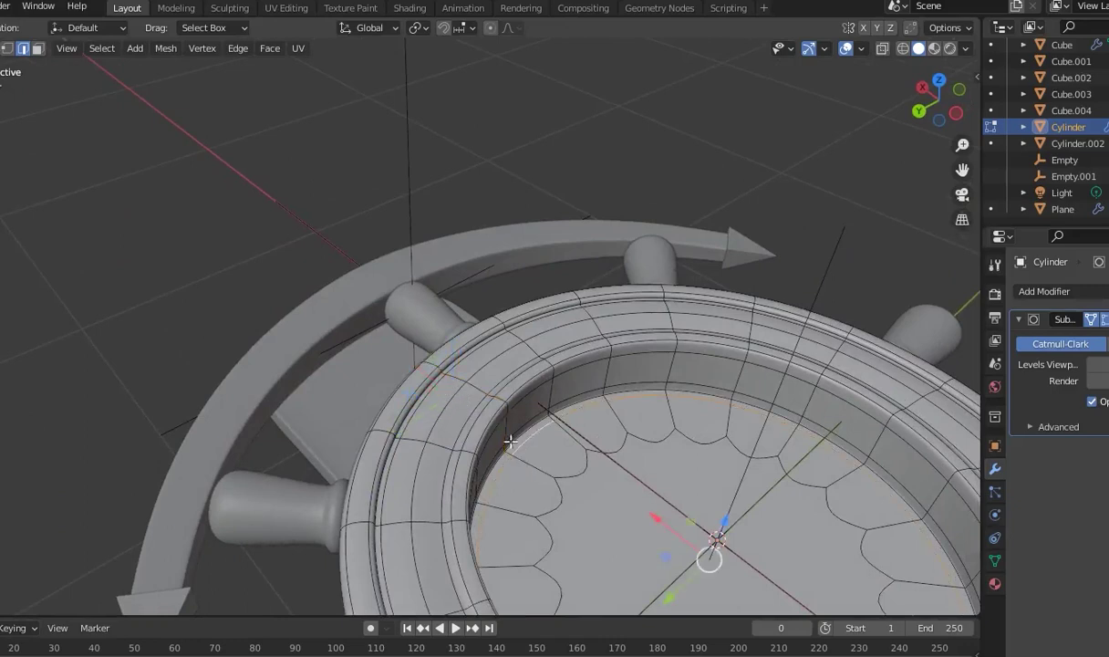
Select an edge path around the ring's inner rim
left_click(528, 467, "ctrl")
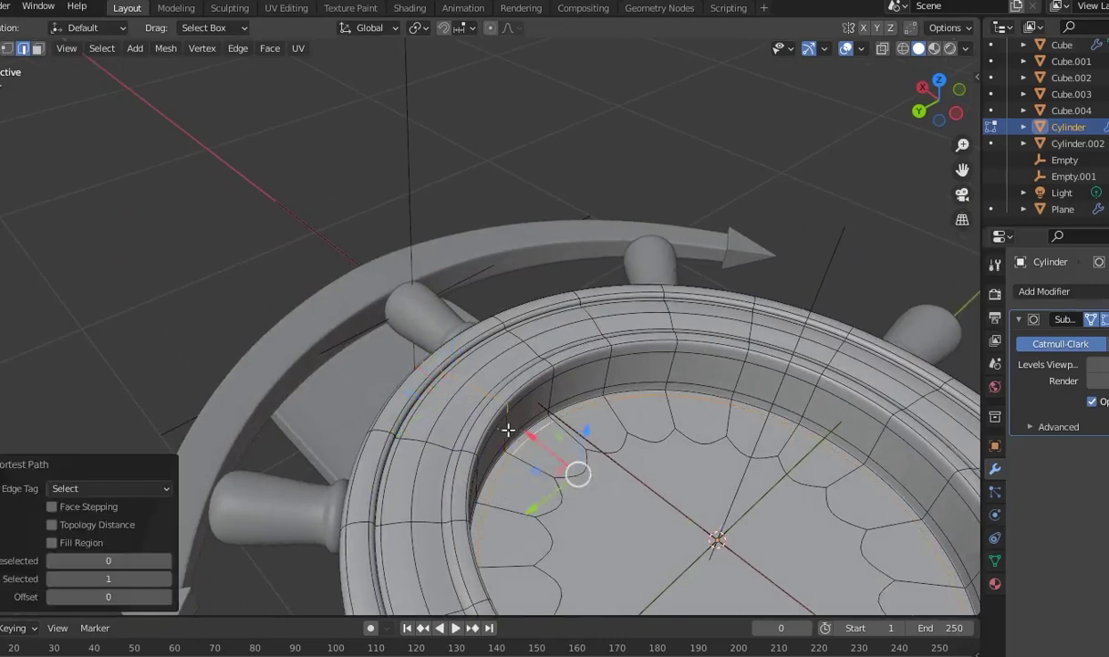
left_click(497, 441, "shift")
scroll(506, 441, "up", 4)
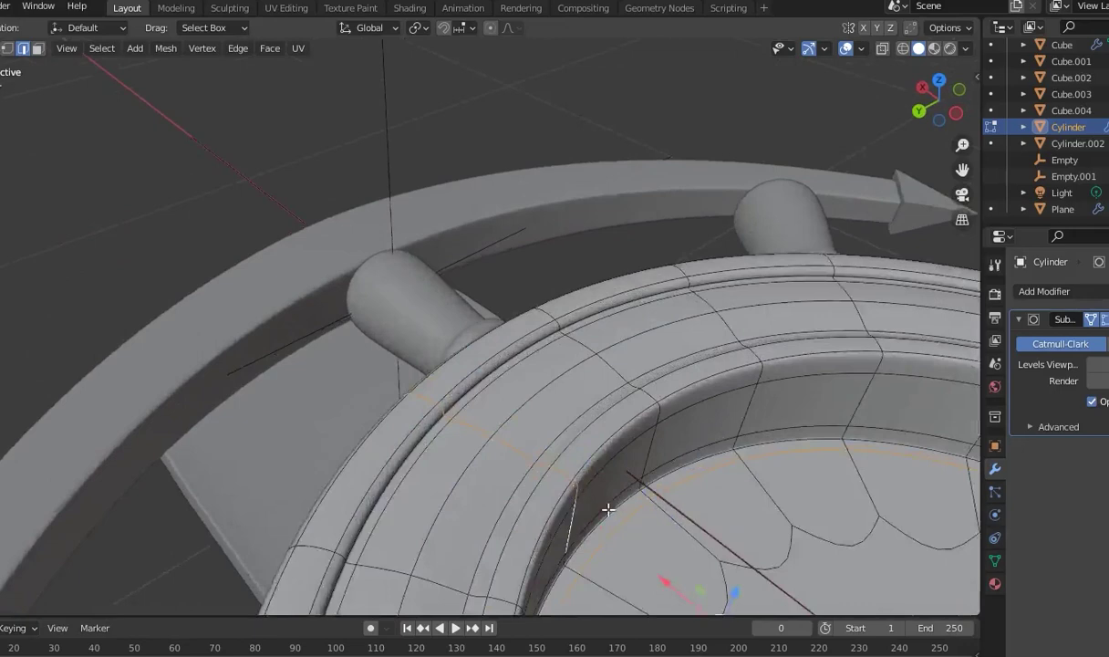
middle_click_drag(572, 491, 546, 535)
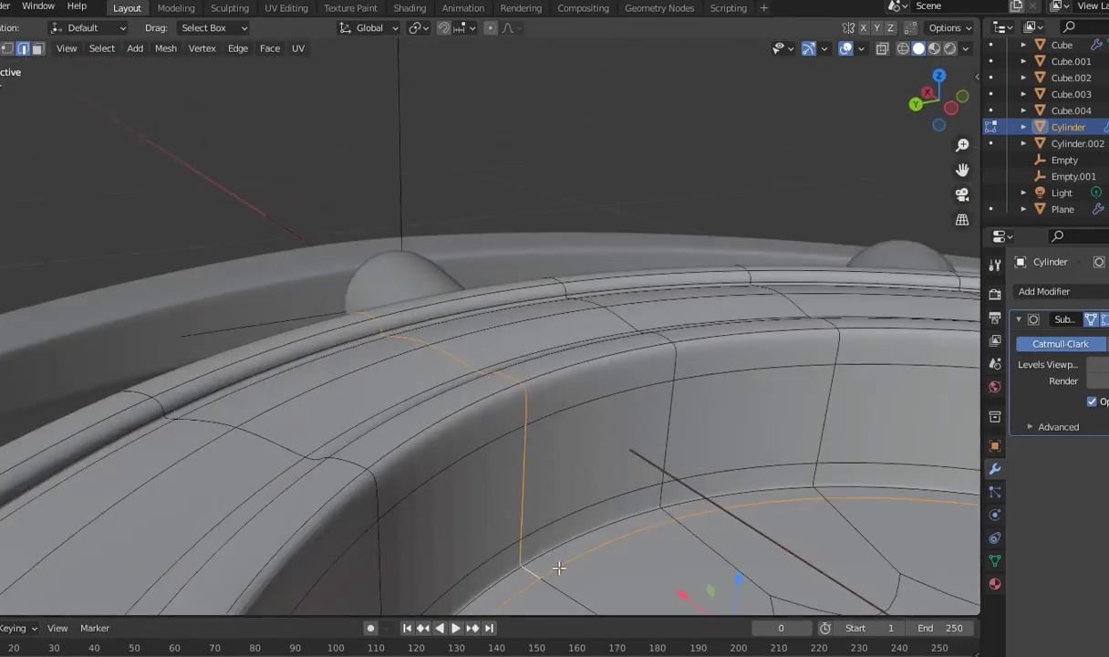
left_click(559, 568, "ctrl")
left_click(535, 582, "alt")
Add the vertical inner-wall edge to the selection and mark all selected edges as seams
left_click(520, 495)
middle_click_drag(576, 535, 554, 538)
left_click(508, 519, "ctrl")
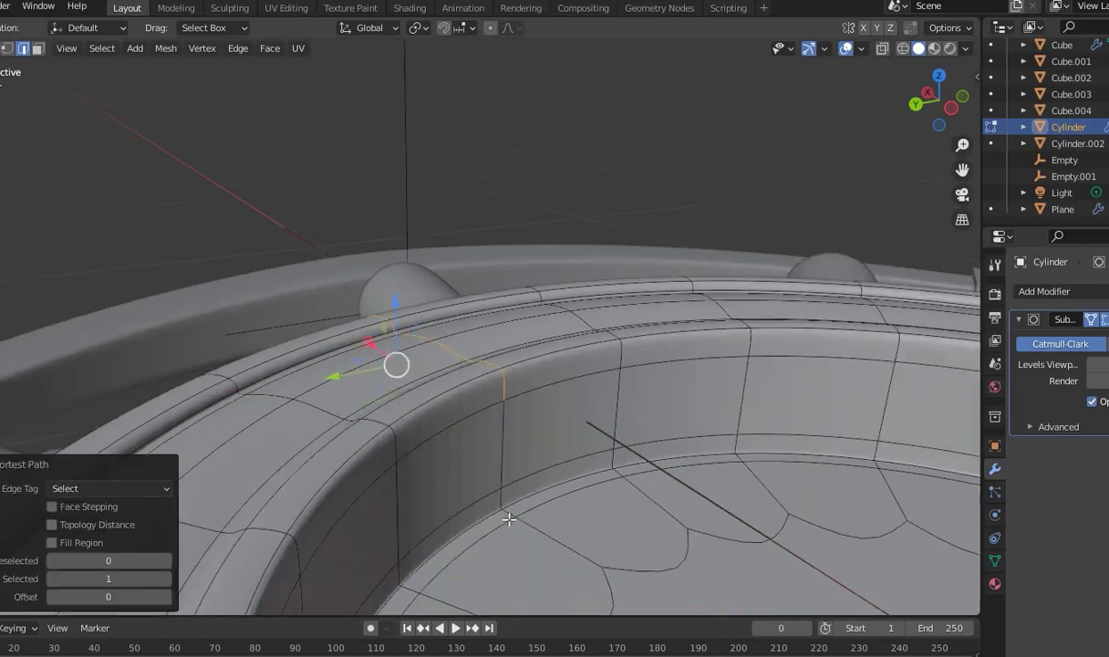
left_click(499, 448, "shift")
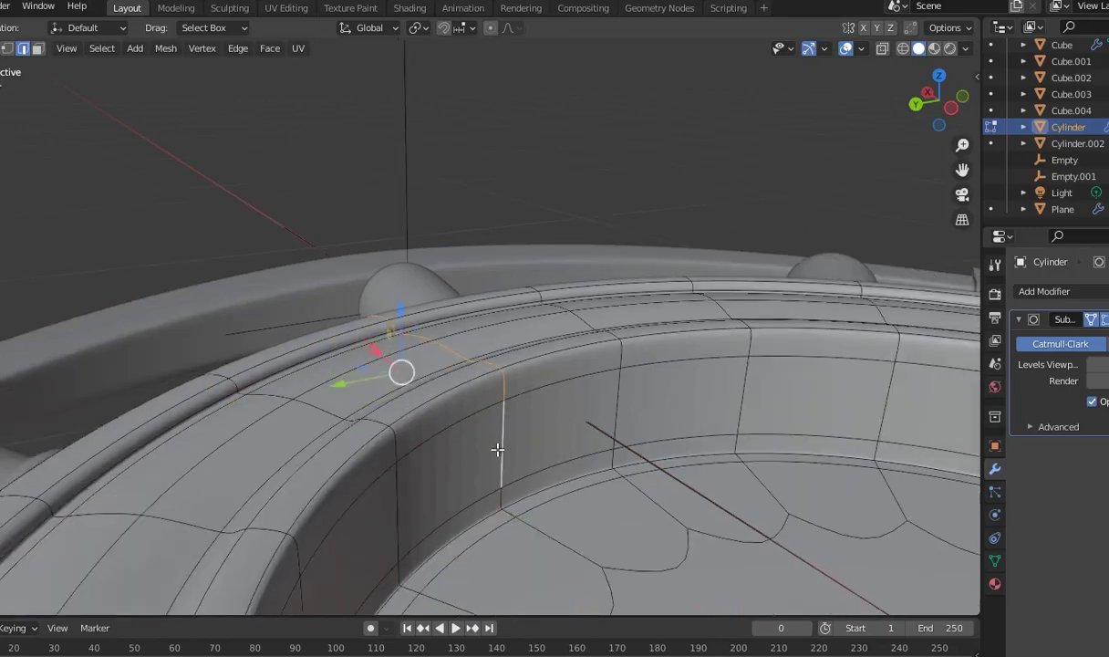
right_click(511, 517)
left_click(447, 472)
mouse_move(443, 470)
middle_mouse_down()
mouse_move(566, 464)
mouse_move(538, 426)
mouse_move(578, 447)
middle_mouse_up()
Unwrap the whole ring and show its UVs in a UV Editor on the left
key("a")
left_click(297, 48)
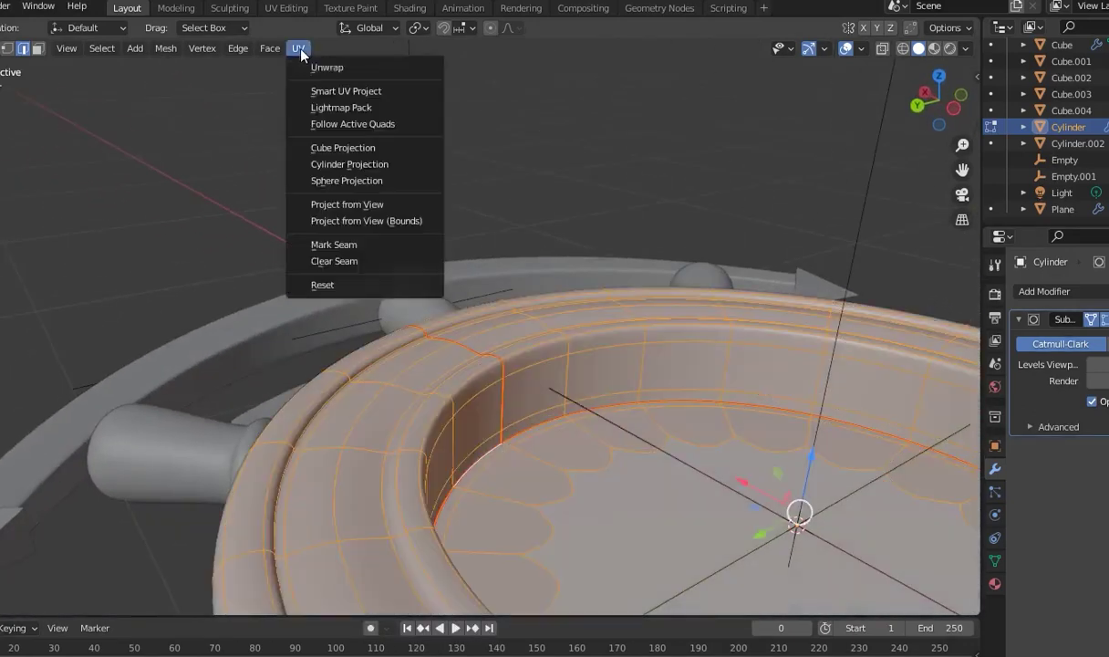
left_click(312, 69)
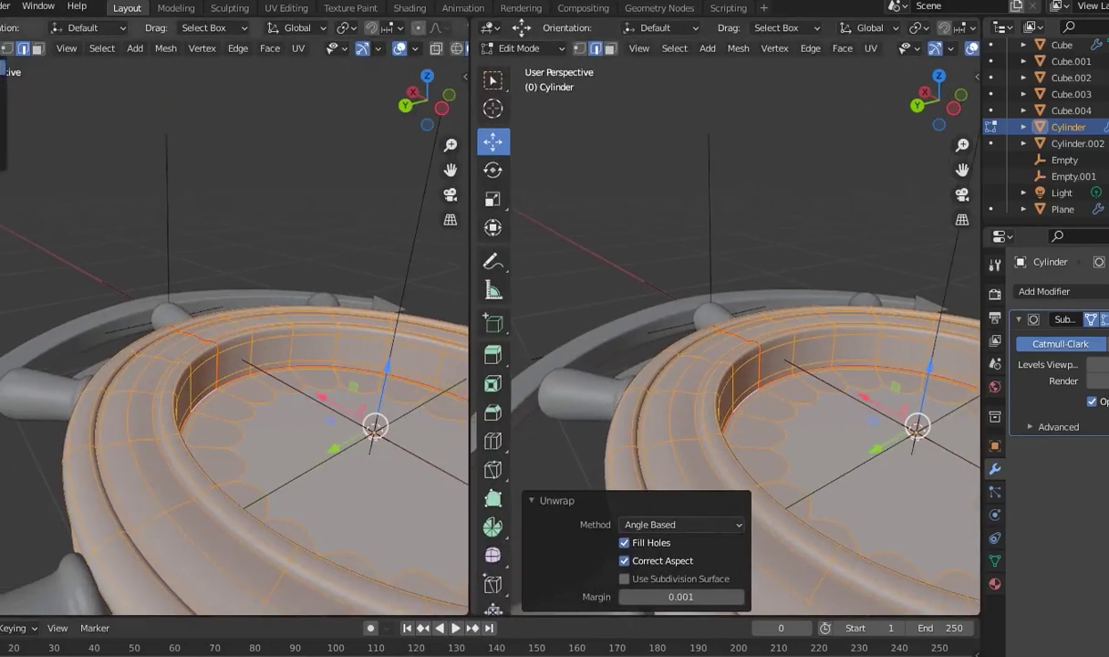
left_click(3, 47)
left_click(5, 109)
scroll(181, 307, "up", 3)
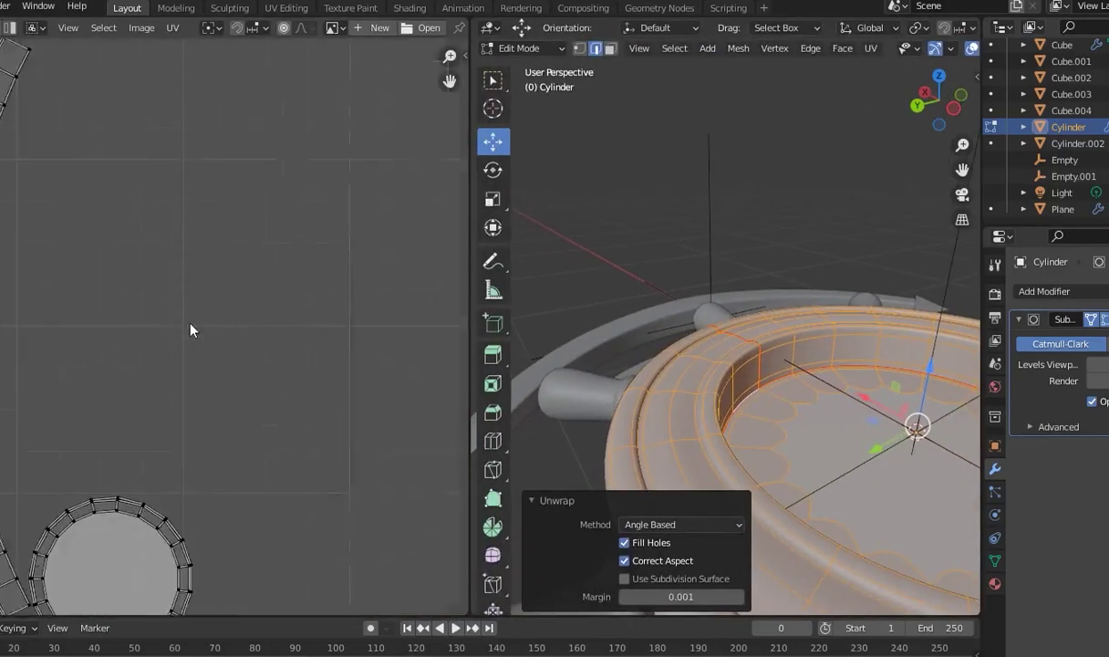
scroll(287, 243, "up", 2)
scroll(250, 214, "up", 2)
scroll(337, 365, "up", 2)
scroll(271, 353, "up", 2)
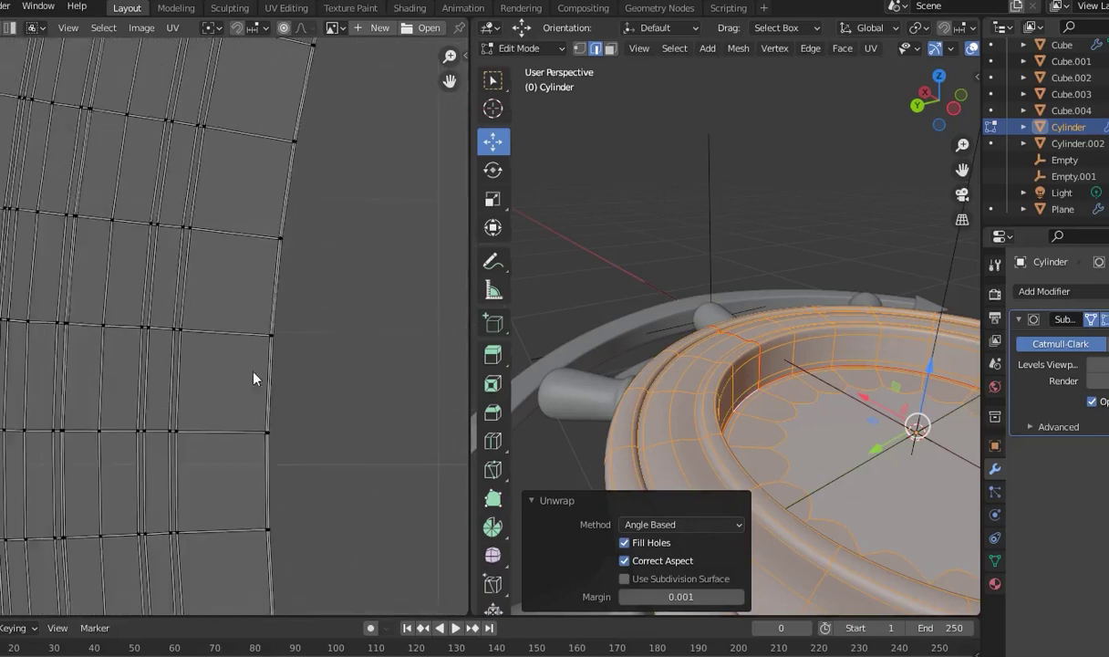
scroll(265, 354, "up", 2)
scroll(265, 354, "up", 1)
middle_click_drag(265, 354, 354, 263)
scroll(187, 331, "down", 1)
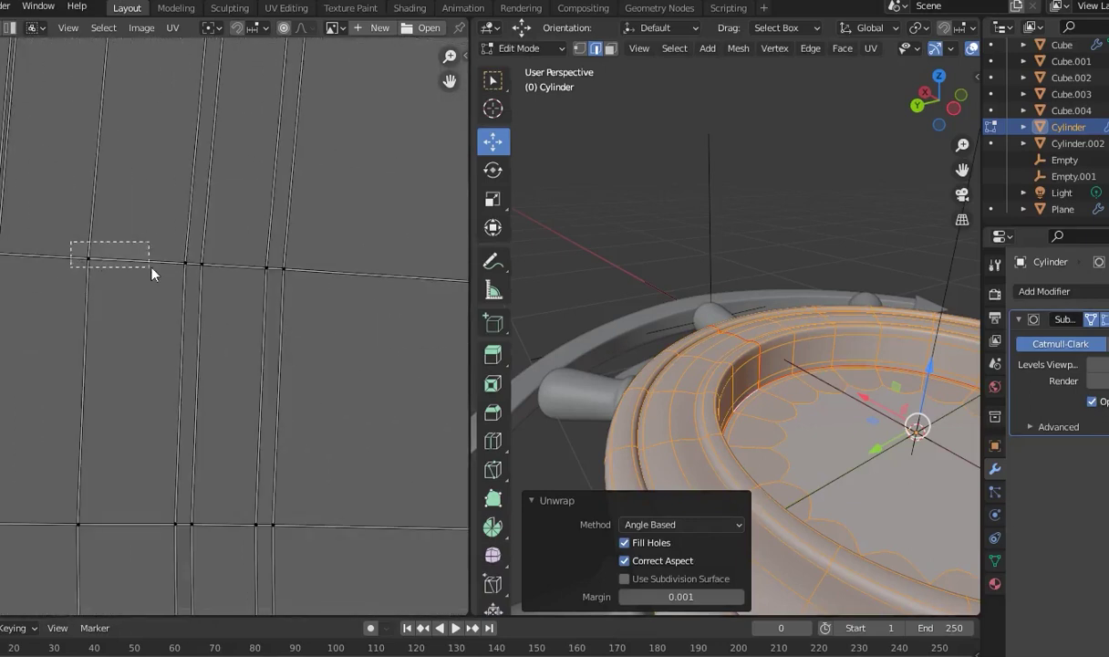
Square up one face's UVs with Align X/Y on its four edges and make it active
left_click_drag(152, 267, 172, 268)
right_click(110, 249)
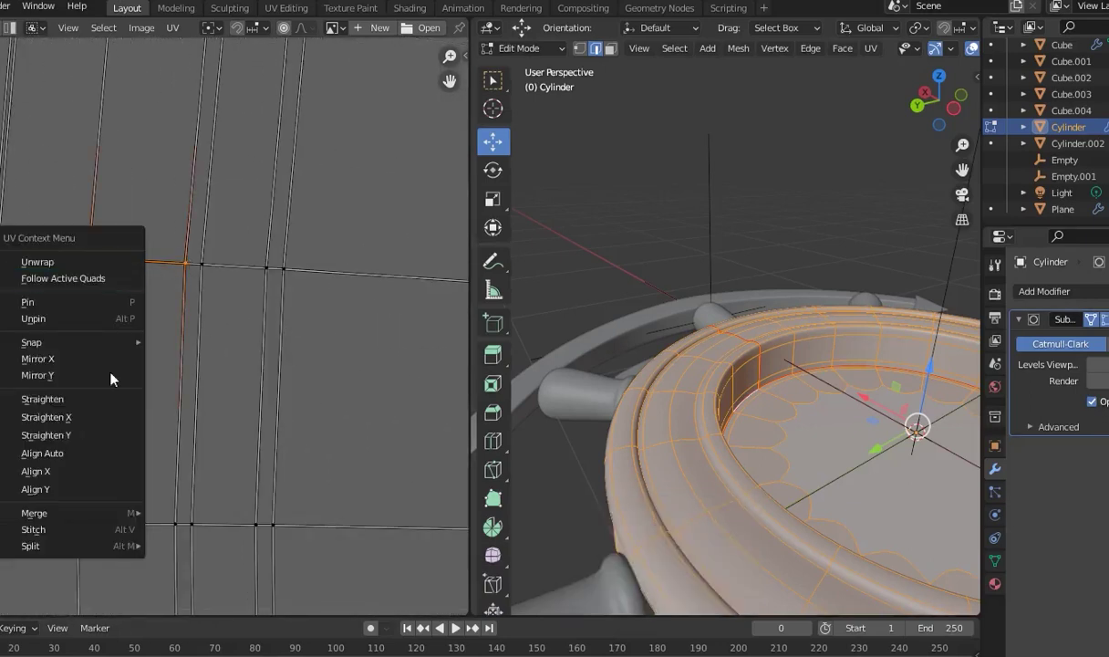
left_click(48, 467)
mouse_move(64, 504)
left_mouse_down()
mouse_move(107, 539)
mouse_move(172, 545)
left_mouse_up()
right_click(91, 520)
left_click(94, 520)
right_click(71, 517)
left_click(49, 490)
left_click_drag(157, 239, 159, 370)
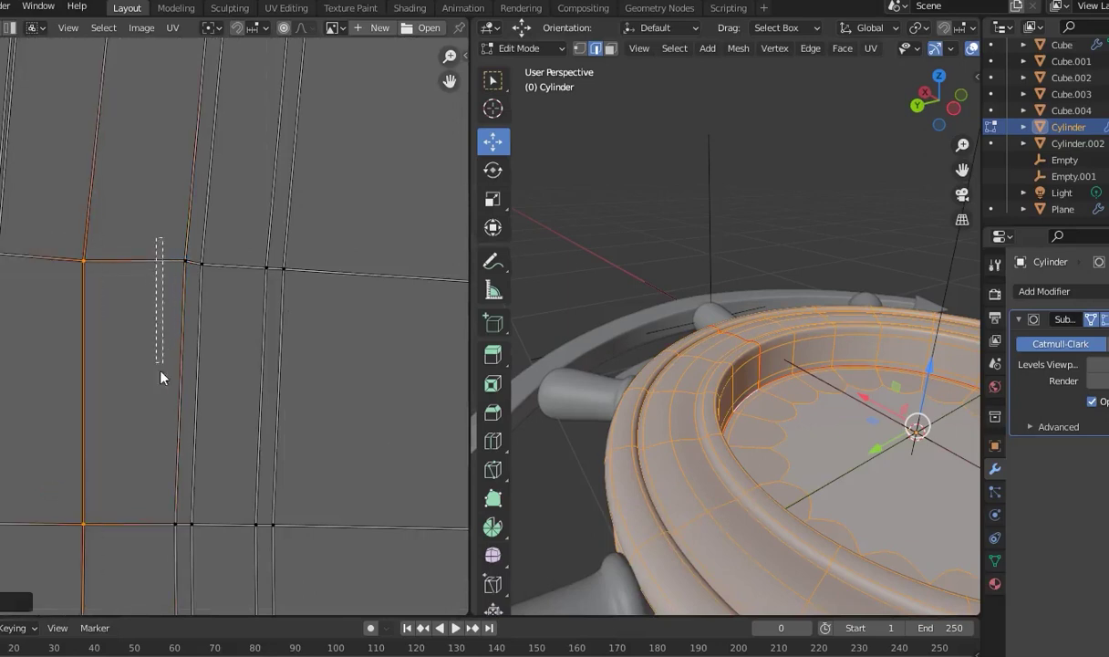
right_click(180, 274)
left_click(185, 273)
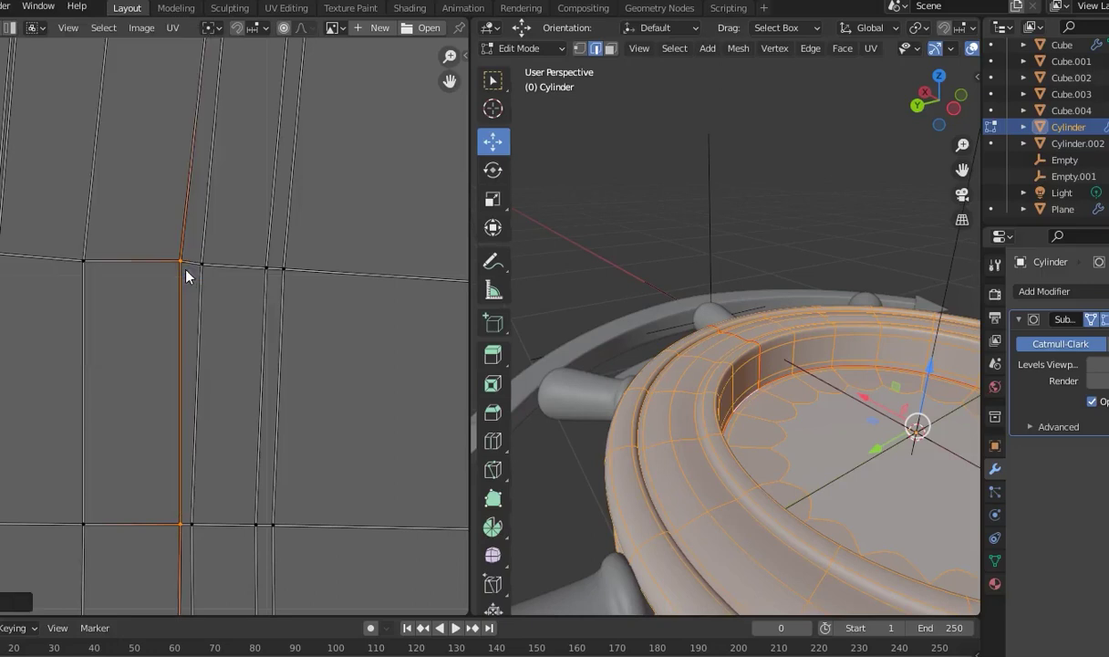
left_click(105, 320)
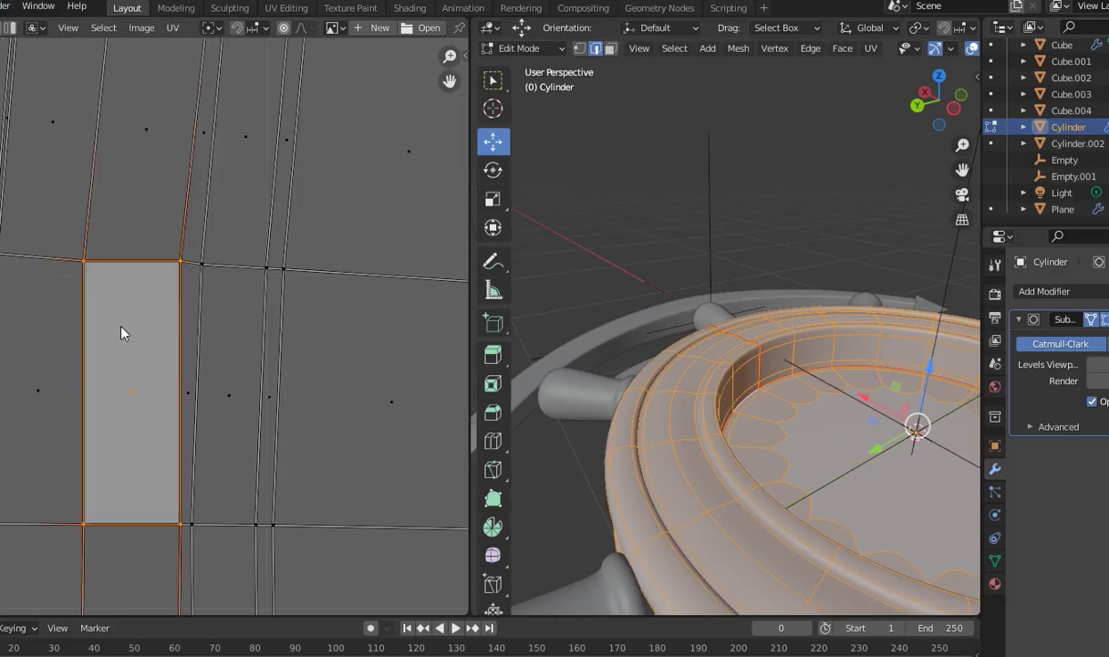
Lay out all rim UVs with Follow Active Quads and reposition the strip
key("a")
right_click(114, 309)
left_click(78, 127)
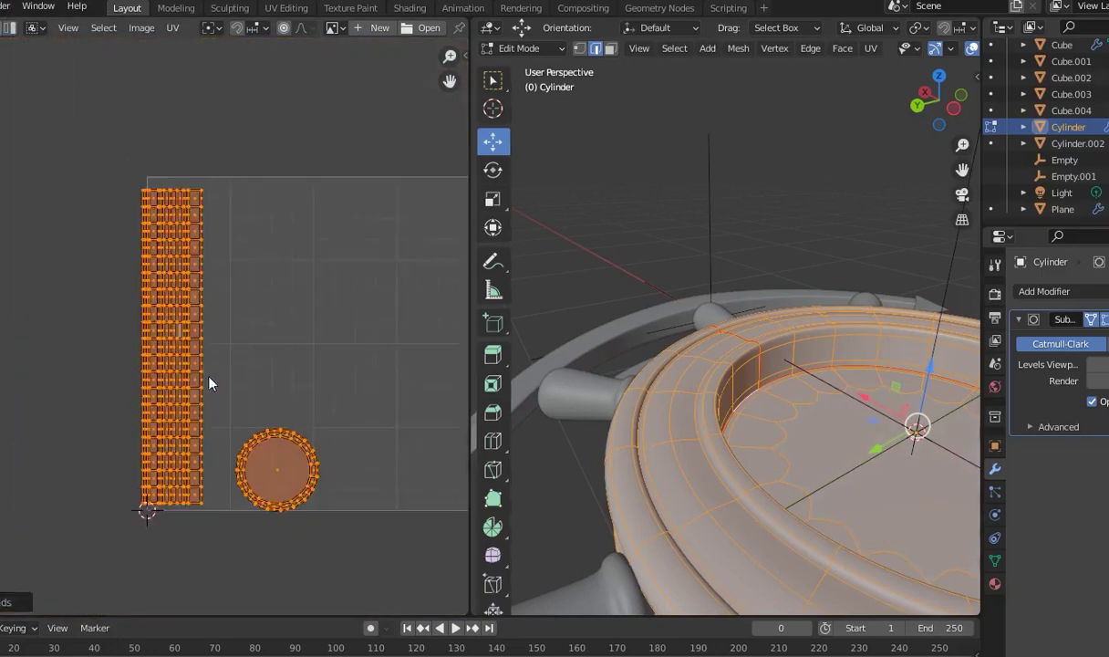
scroll(209, 383, "up", 2)
key("g")
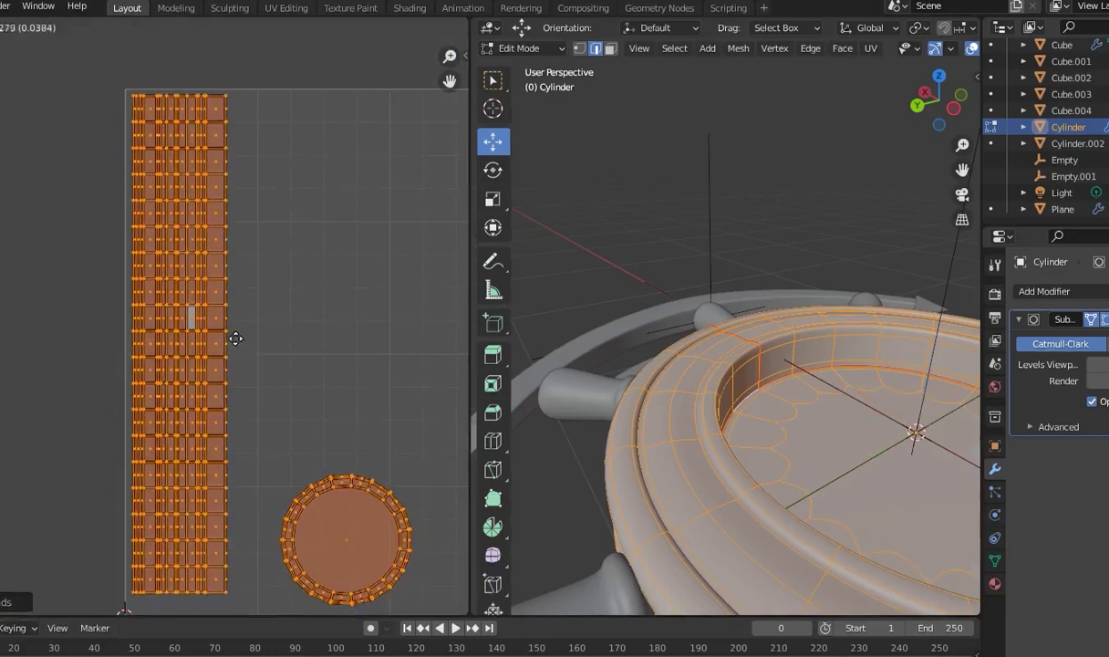
left_click(236, 338)
Move the circular UV island to the top of the UV space and deselect
left_click_drag(337, 648, 375, 562)
key("g")
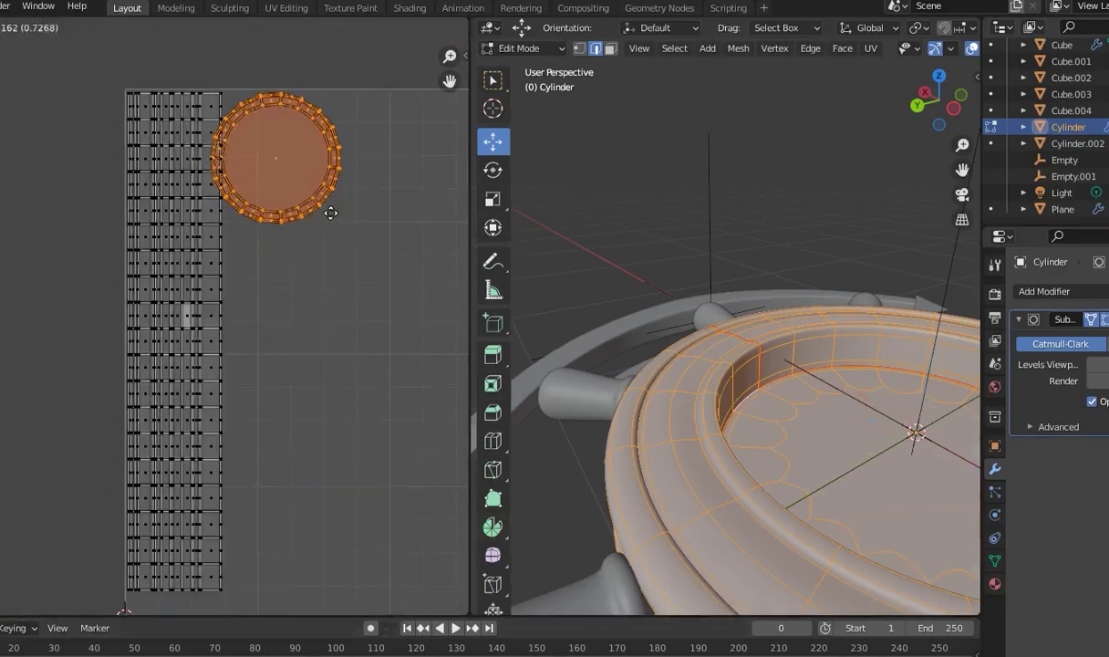
left_click(346, 215)
scroll(730, 383, "down", 4)
mouse_move(730, 384)
middle_mouse_down()
mouse_move(694, 301)
mouse_move(693, 351)
middle_mouse_up()
key("alt+a")
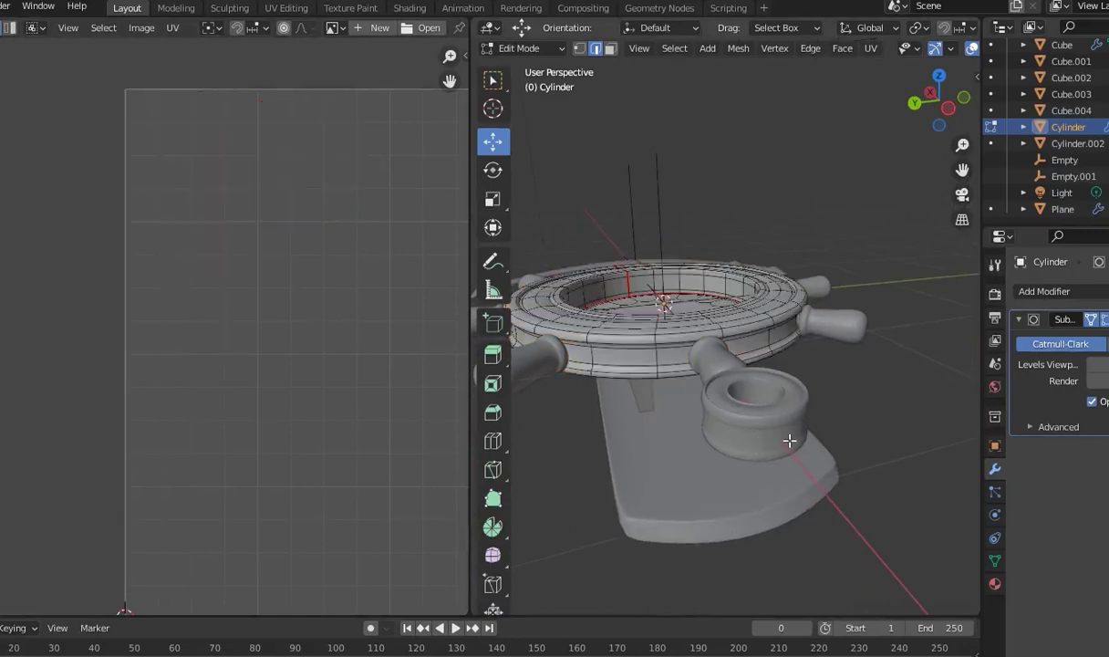
Frame Cylinder.002 and enter its Edit Mode with the wireframe shown
key("Tab")
left_click(778, 449)
key("KP_Decimal")
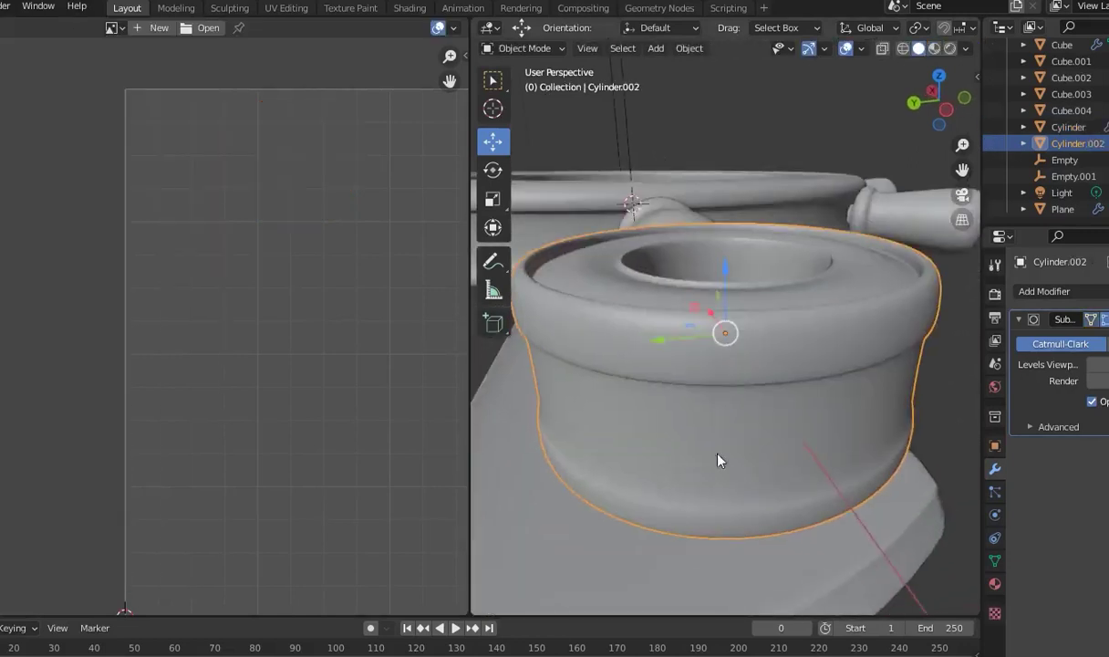
middle_click_drag(718, 460, 663, 182)
left_click_drag(469, 436, 102, 436)
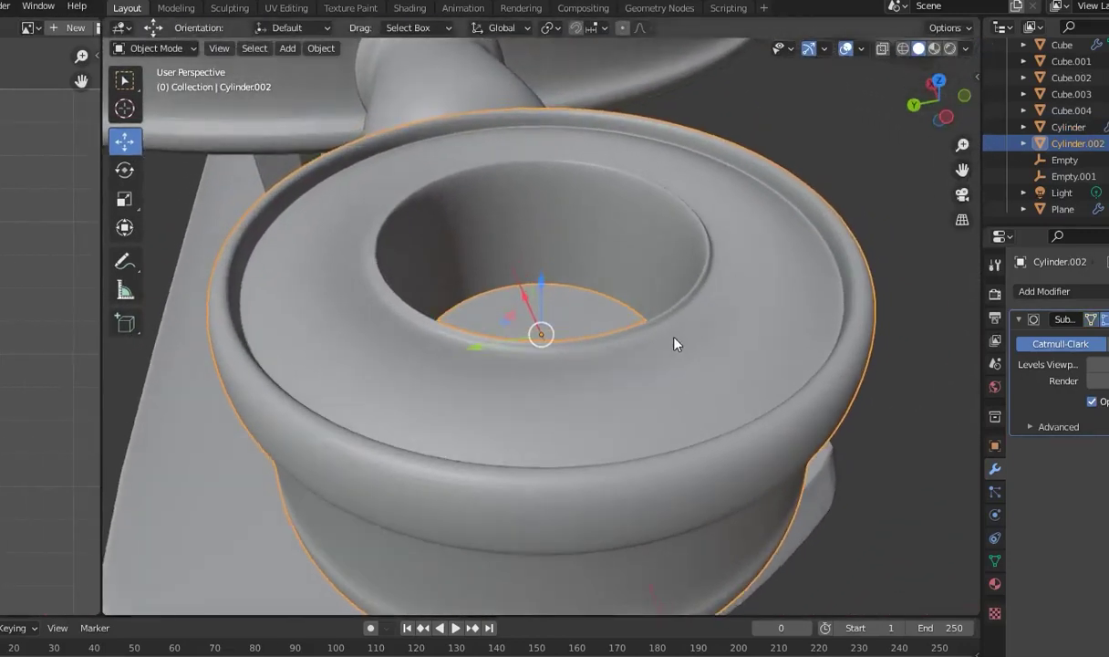
key("Tab")
left_click(1091, 319)
mouse_move(638, 410)
middle_mouse_down()
mouse_move(624, 329)
mouse_move(355, 348)
mouse_move(469, 416)
middle_mouse_up()
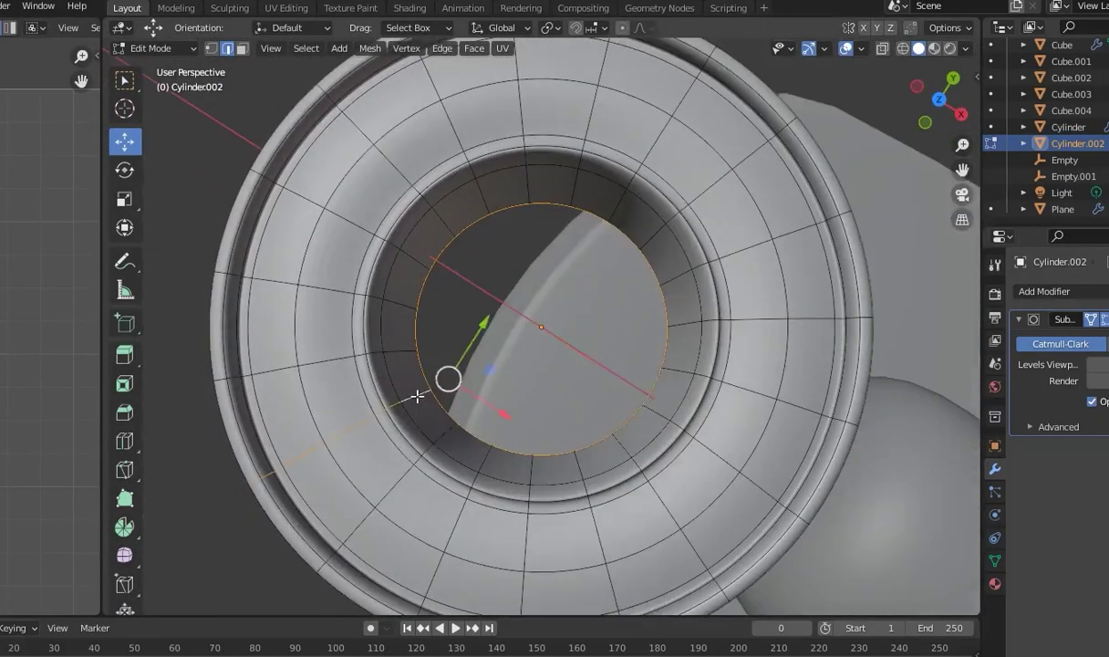
mouse_move(417, 396)
middle_mouse_down()
mouse_move(419, 117)
mouse_move(491, 267)
middle_mouse_up()
Mark the selected edges as a seam and unwrap the whole cylinder
right_click(405, 341)
left_click(406, 338)
scroll(456, 345, "down", 3)
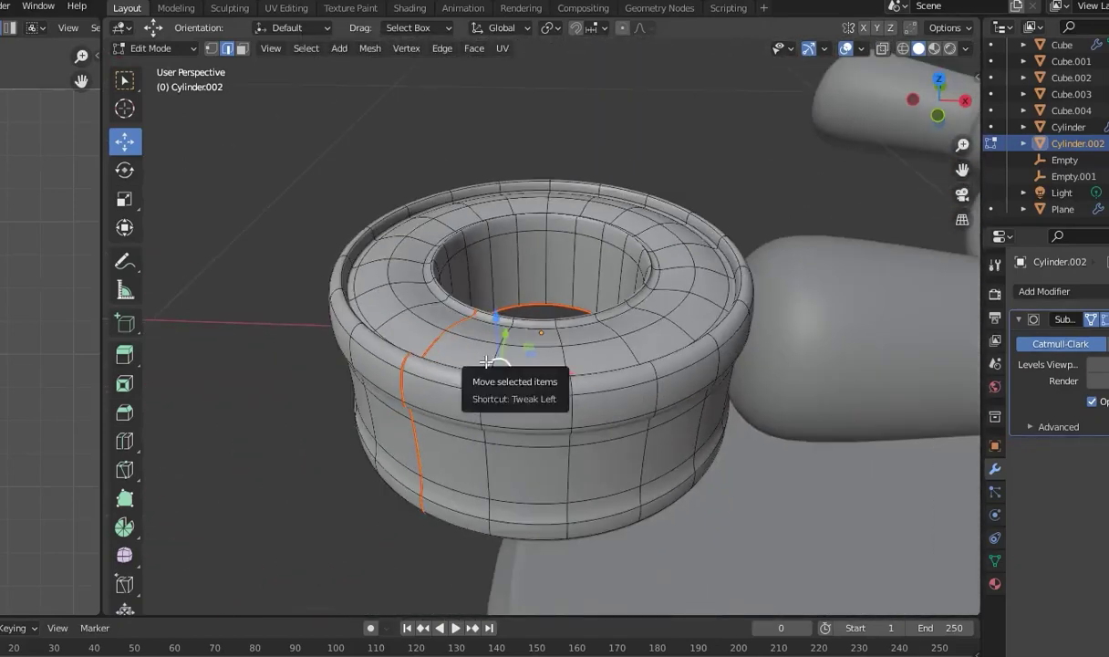
key("a")
left_click(501, 50)
left_click(500, 63)
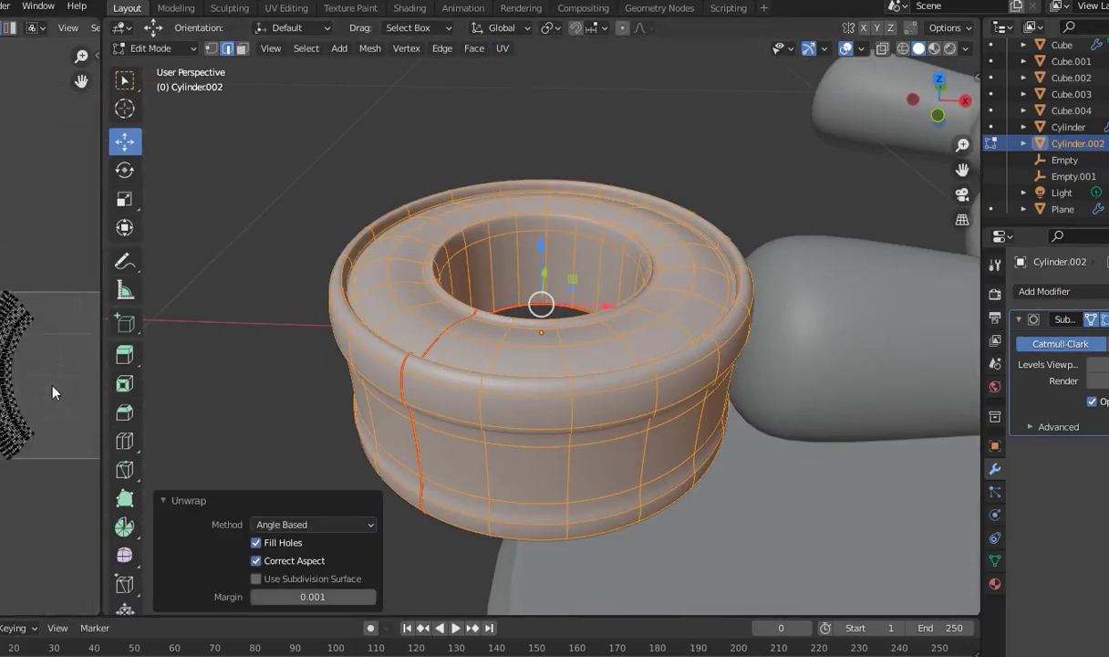
scroll(52, 392, "up", 3)
left_click_drag(99, 362, 673, 374)
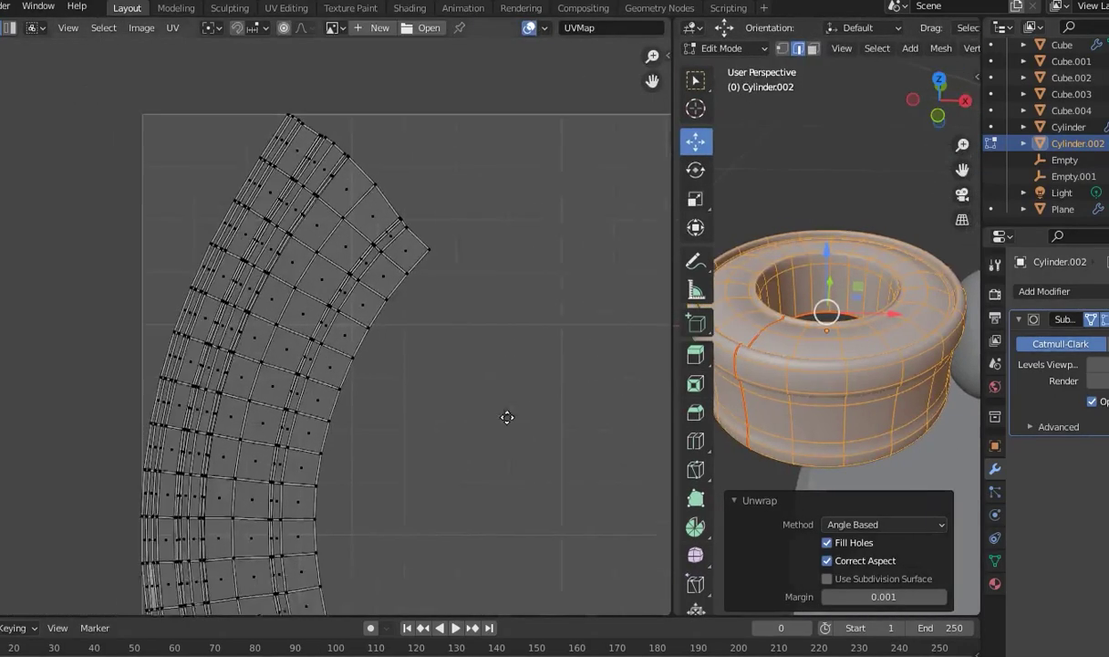
scroll(441, 253, "up", 3)
scroll(468, 340, "up", 2)
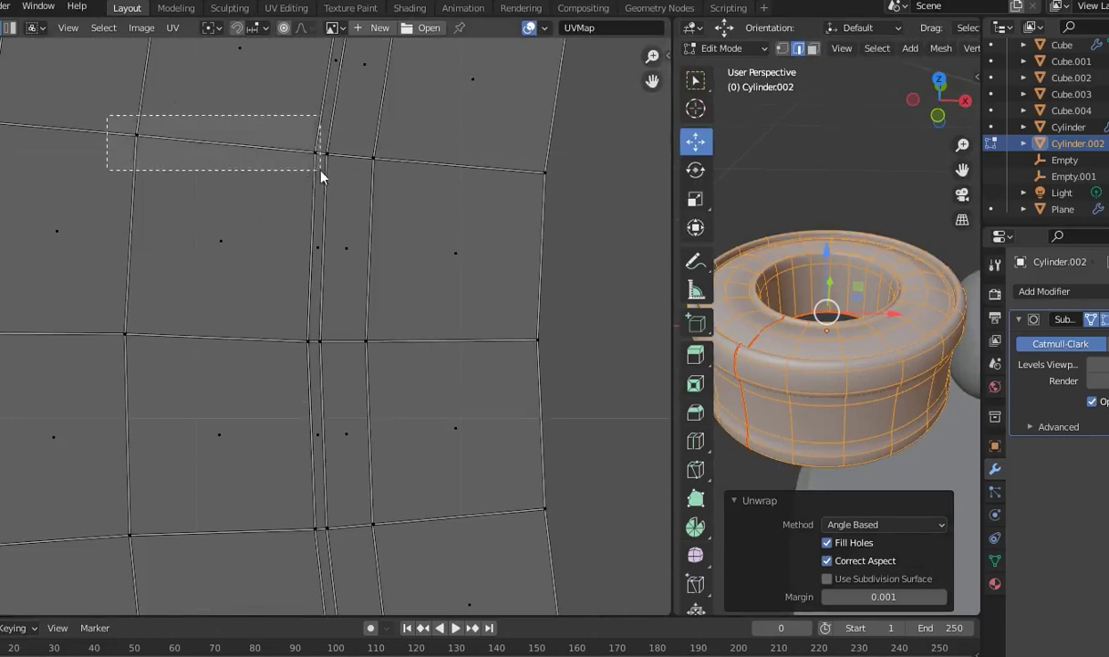
Straighten one face's UV edges with Align X/Y and make that face active
left_click_drag(329, 170, 299, 167)
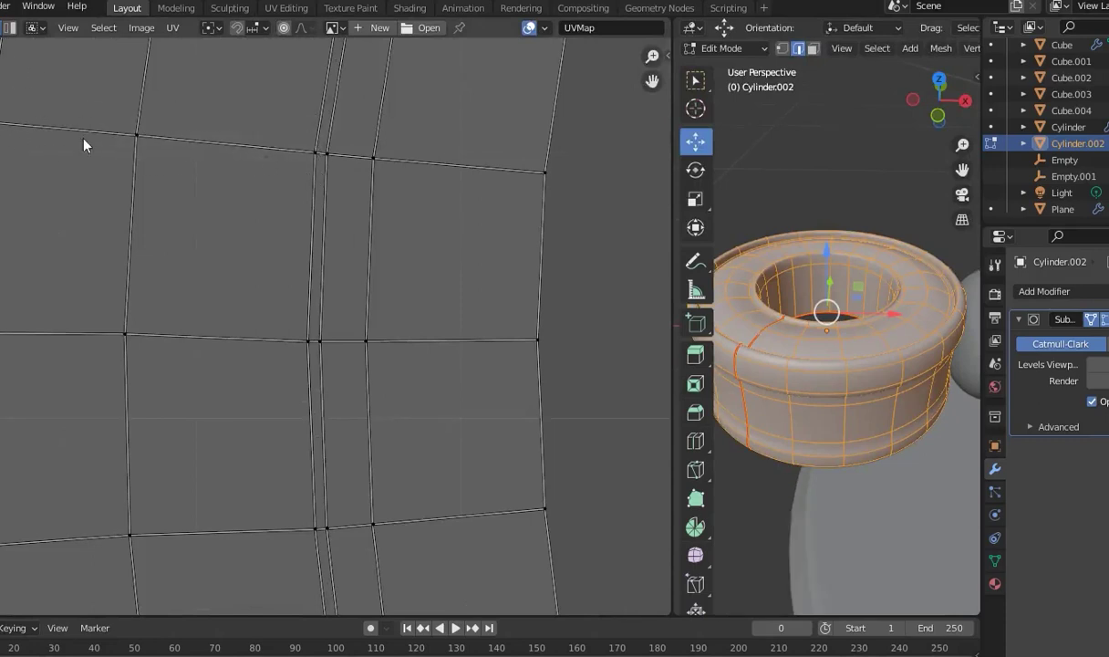
right_click(203, 150)
left_click(166, 359)
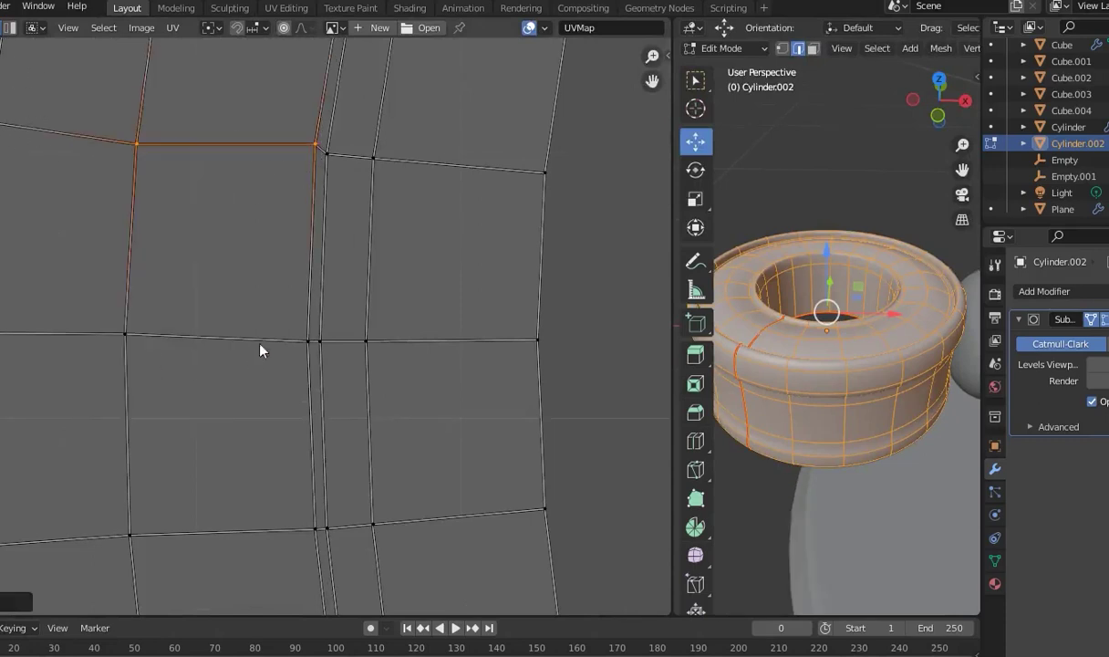
right_click(137, 339)
left_click(137, 340)
left_click(146, 141)
right_click(113, 321)
left_click(114, 315)
left_click_drag(269, 127, 306, 342)
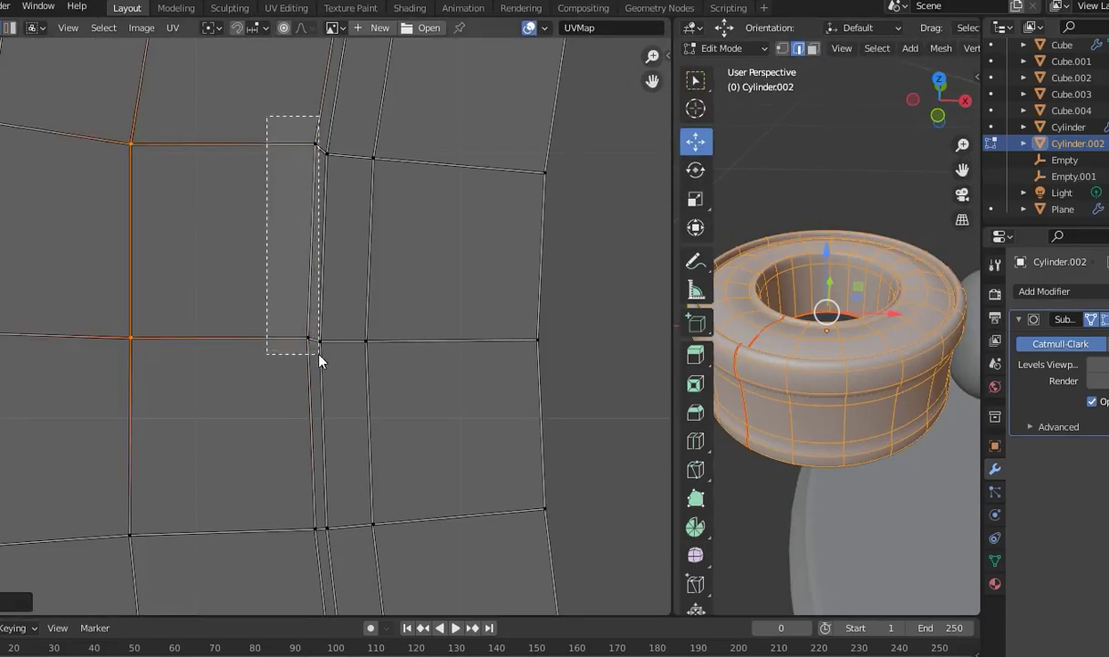
right_click(243, 281)
left_click(244, 286)
left_click(165, 283)
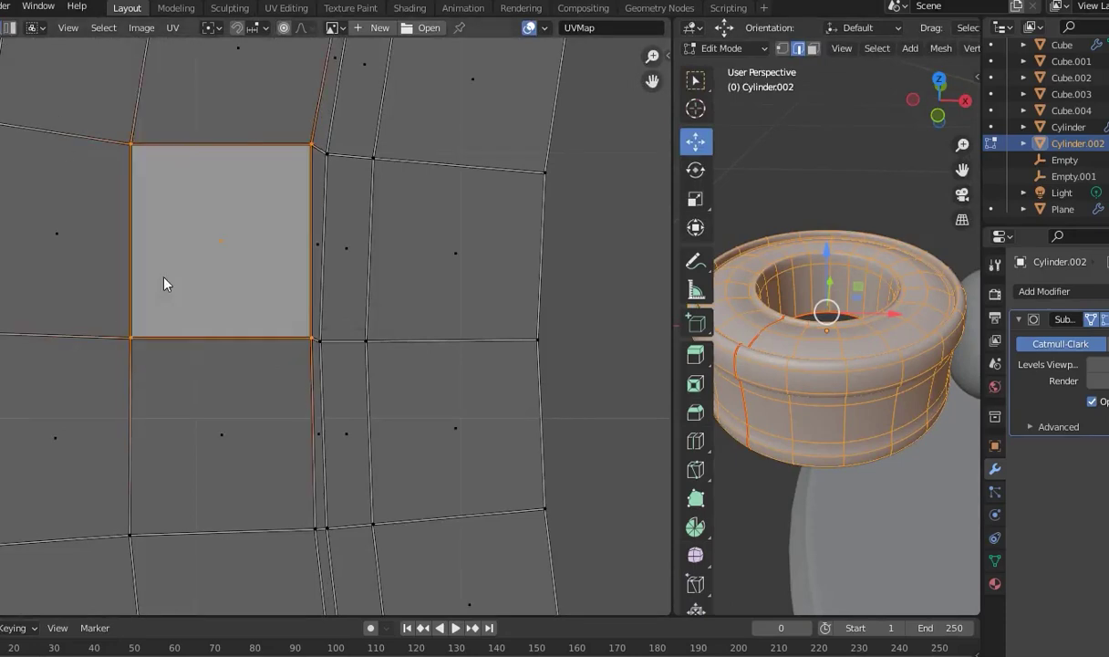
Apply Follow Active Quads to all cylinder UVs, move the strip into place, and exit Edit Mode
key("a")
right_click(166, 282)
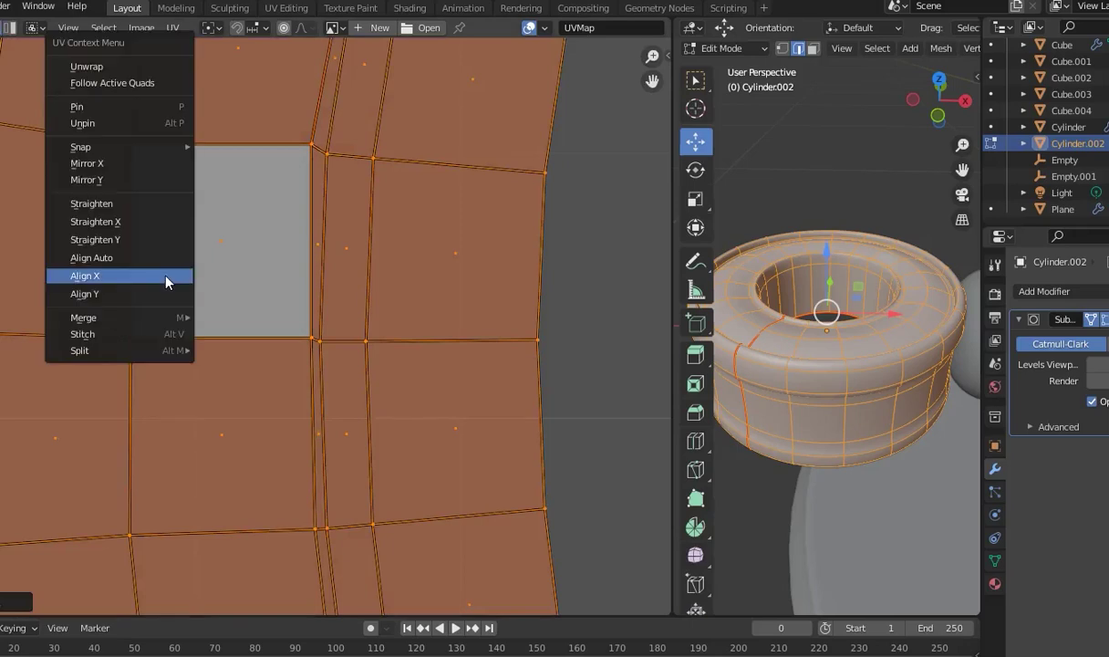
left_click(112, 82)
scroll(310, 356, "down", 6)
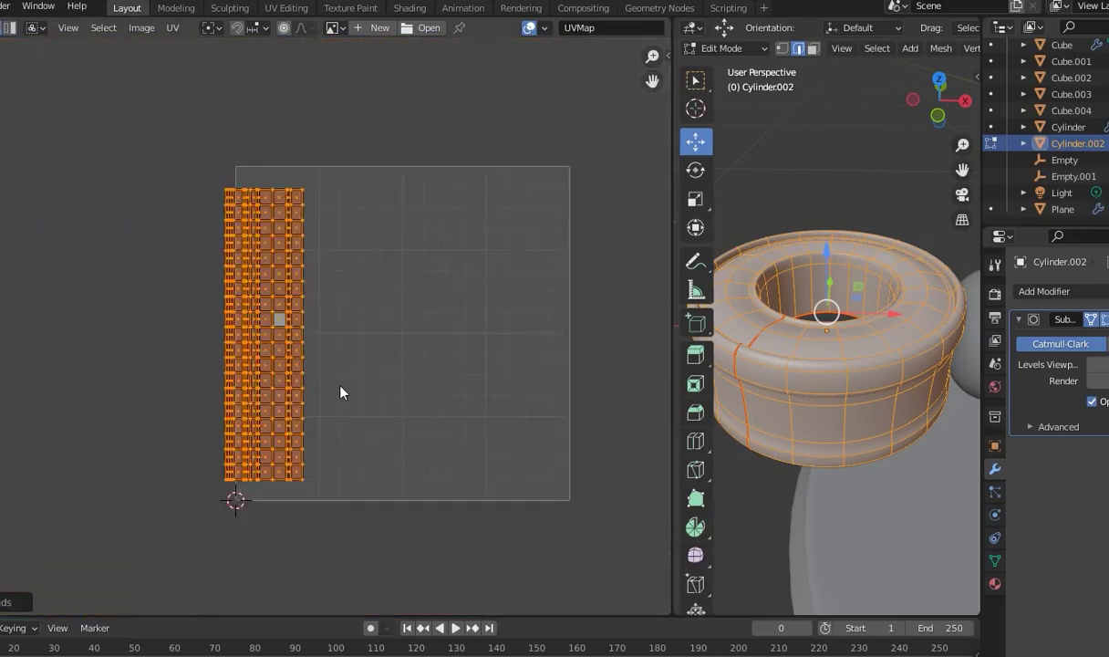
key("g")
left_click(344, 365)
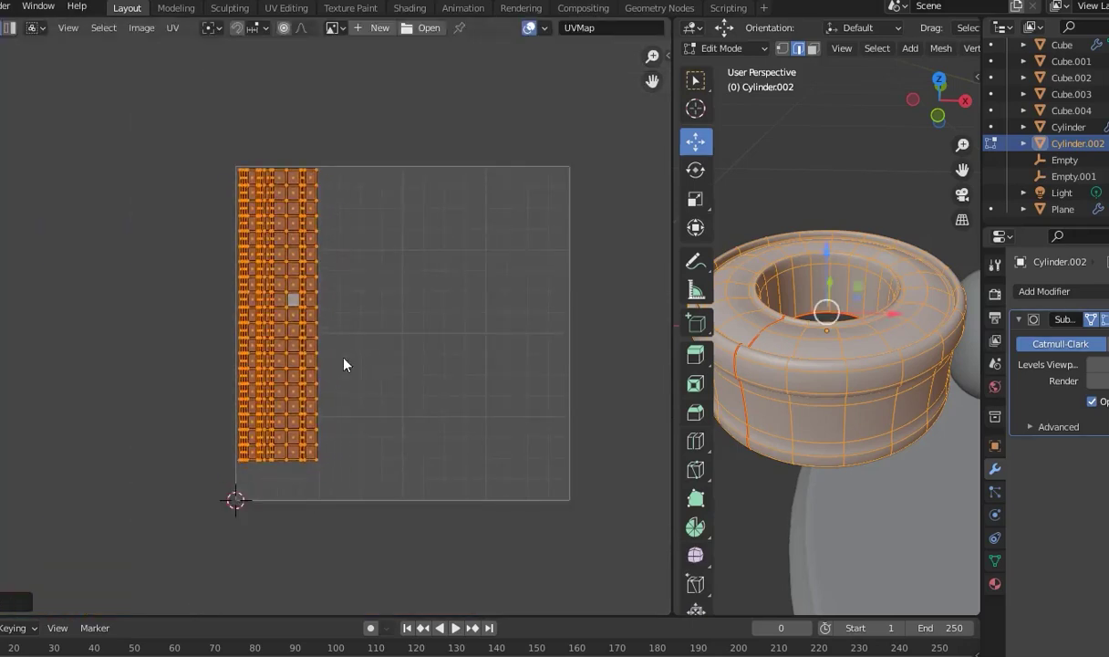
scroll(880, 456, "down", 3)
scroll(821, 383, "up", 6)
left_click(797, 351)
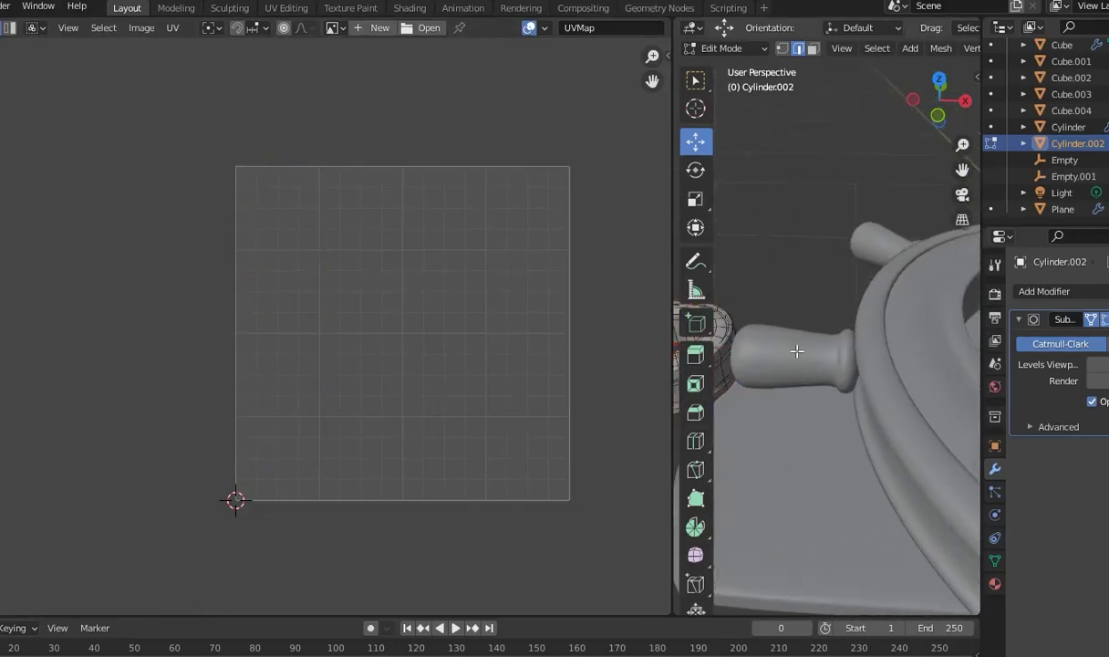
key("Tab")
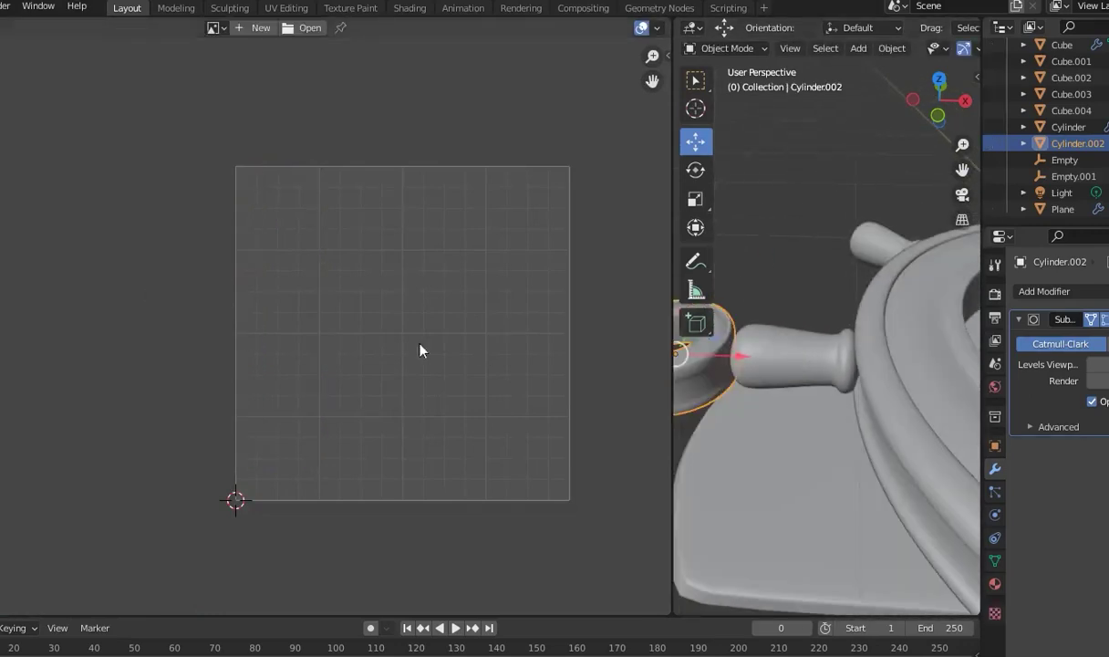
Select the Plane handles object and enter Edit Mode, zooming in on a handle
left_click(794, 369)
mouse_move(795, 368)
middle_mouse_down()
mouse_move(760, 401)
mouse_move(655, 429)
middle_mouse_up()
left_click_drag(673, 429, 132, 420)
key("Tab")
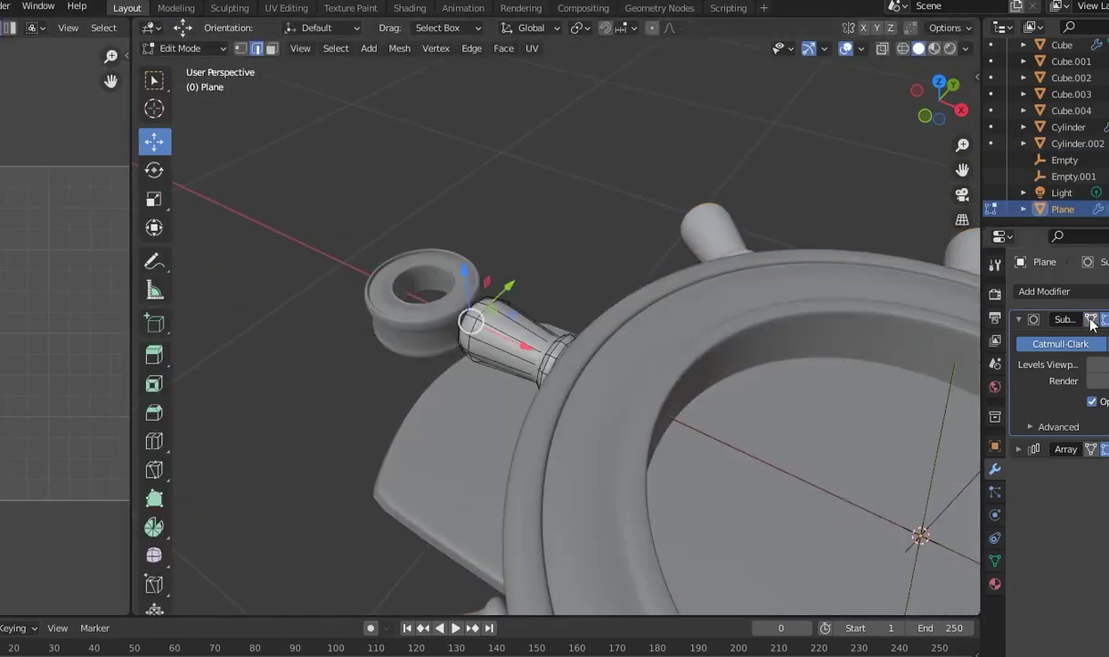
scroll(611, 391, "up", 2)
mouse_move(611, 391)
middle_mouse_down()
mouse_move(570, 356)
mouse_move(576, 245)
mouse_move(510, 292)
mouse_move(463, 272)
middle_mouse_up()
scroll(611, 384, "up", 3)
scroll(614, 339, "up", 4)
scroll(721, 406, "up", 4)
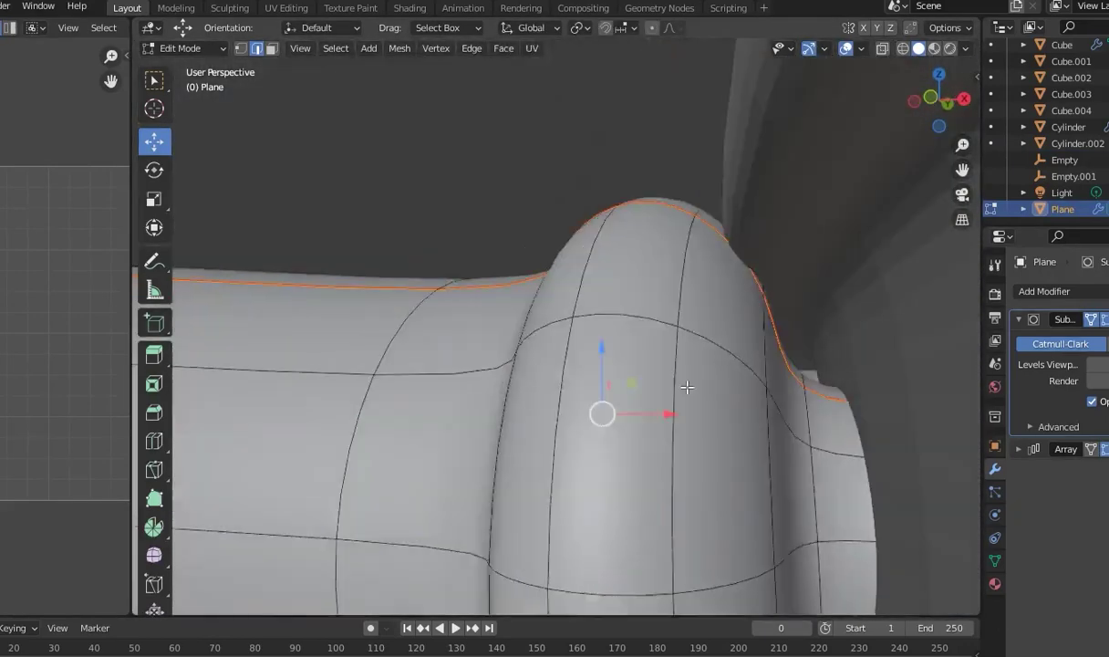
Unwrap the whole handle mesh Angle Based and enlarge the UV editor to view the island
key("a")
left_click(531, 47)
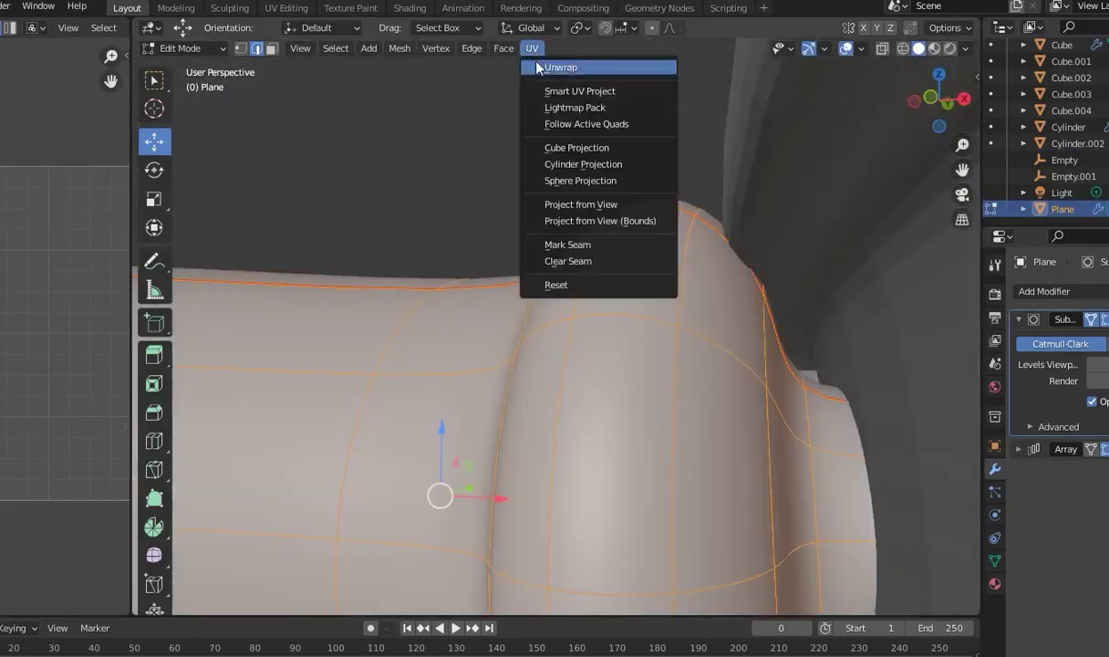
left_click(539, 68)
scroll(81, 421, "up", 2)
scroll(81, 420, "up", 2)
mouse_move(133, 365)
left_mouse_down()
mouse_move(613, 416)
mouse_move(728, 415)
left_mouse_up()
scroll(478, 436, "up", 3)
scroll(478, 436, "up", 2)
scroll(307, 267, "up", 2)
scroll(311, 311, "up", 2)
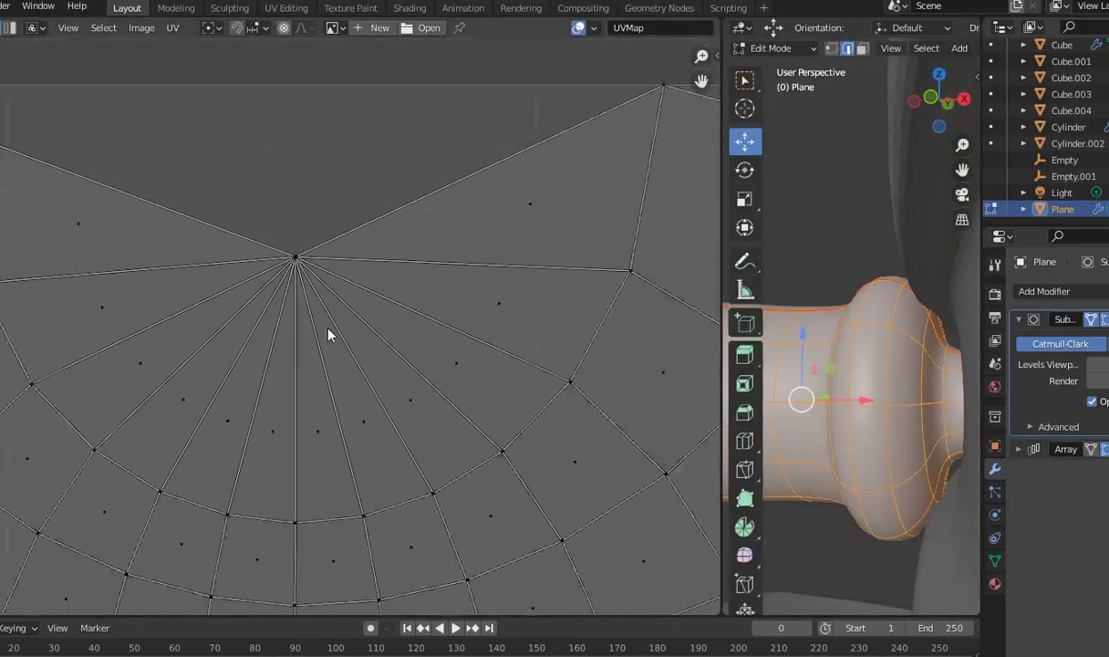
Pull the UV fan's centre vertex far upward to form a tall triangle tip
scroll(329, 335, "up", 1)
left_click_drag(257, 305, 259, 303)
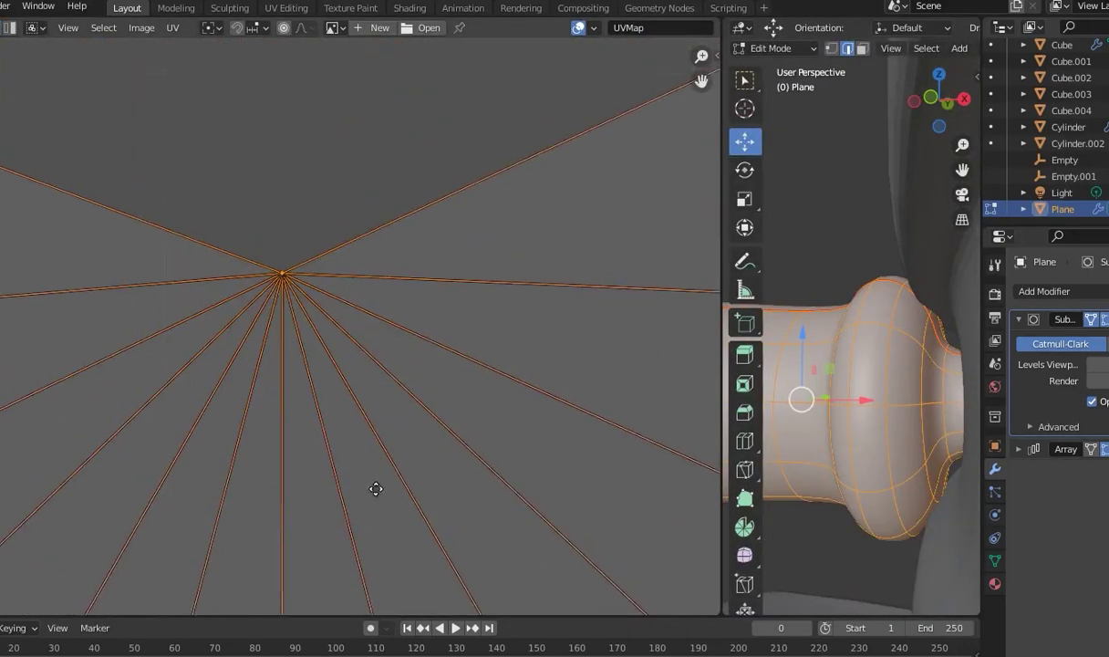
key("g")
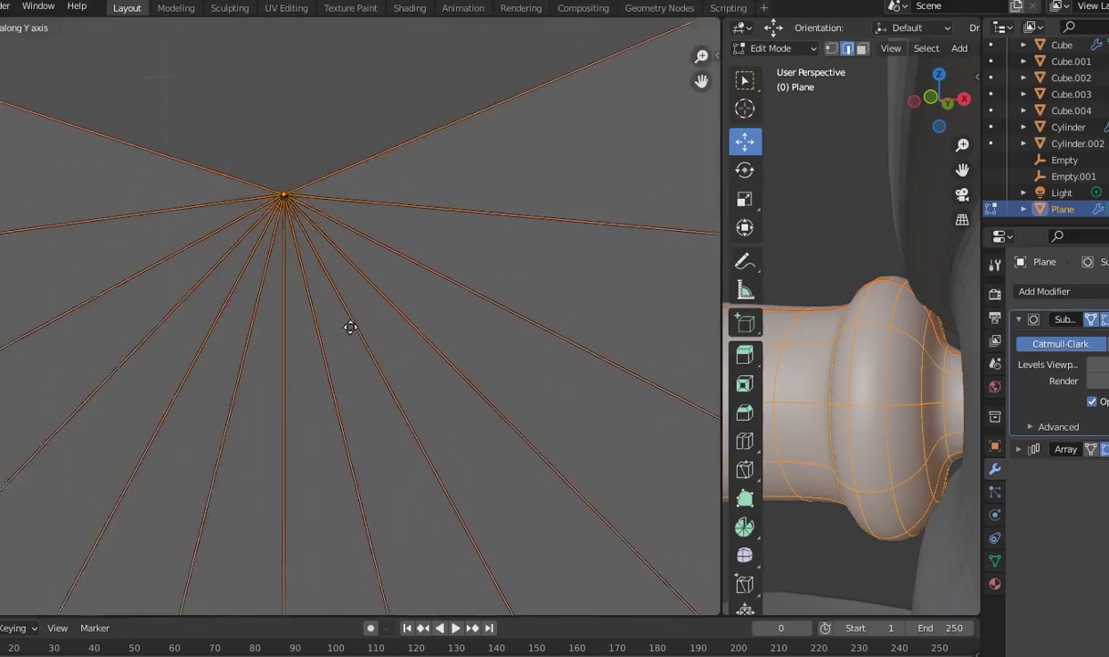
left_click(379, 374)
scroll(393, 374, "down", 2)
key("g")
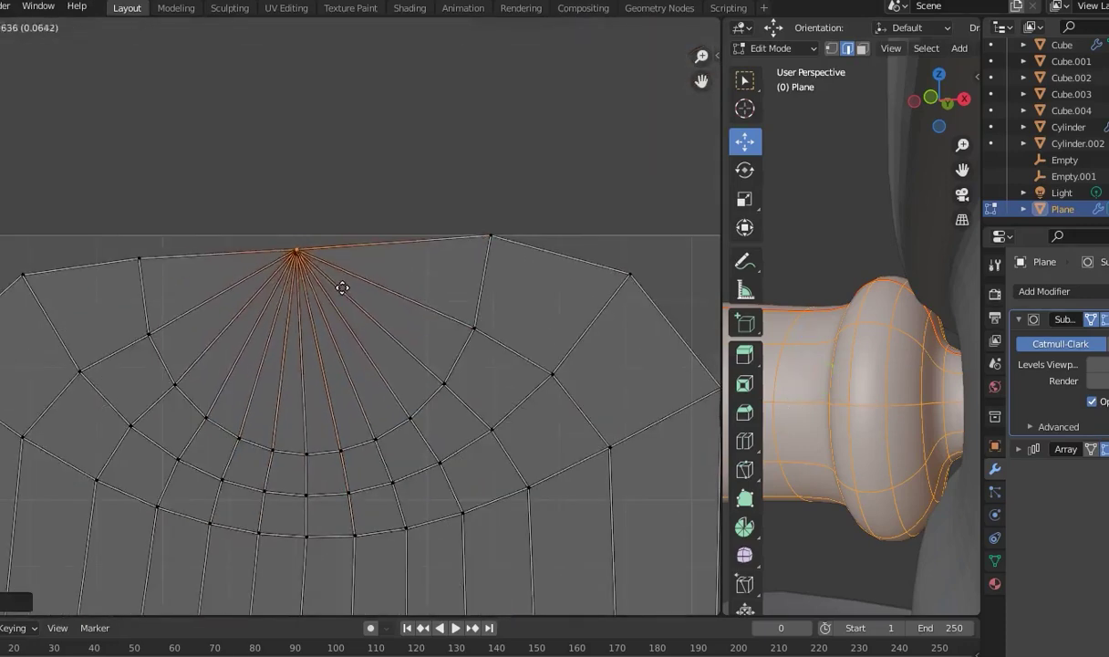
left_click(339, 288)
scroll(330, 351, "up", 3)
mouse_move(330, 352)
middle_mouse_down()
mouse_move(312, 190)
mouse_move(322, 475)
mouse_move(384, 513)
mouse_move(369, 547)
mouse_move(360, 391)
mouse_move(378, 430)
middle_mouse_up()
scroll(358, 401, "down", 3)
scroll(403, 527, "up", 2)
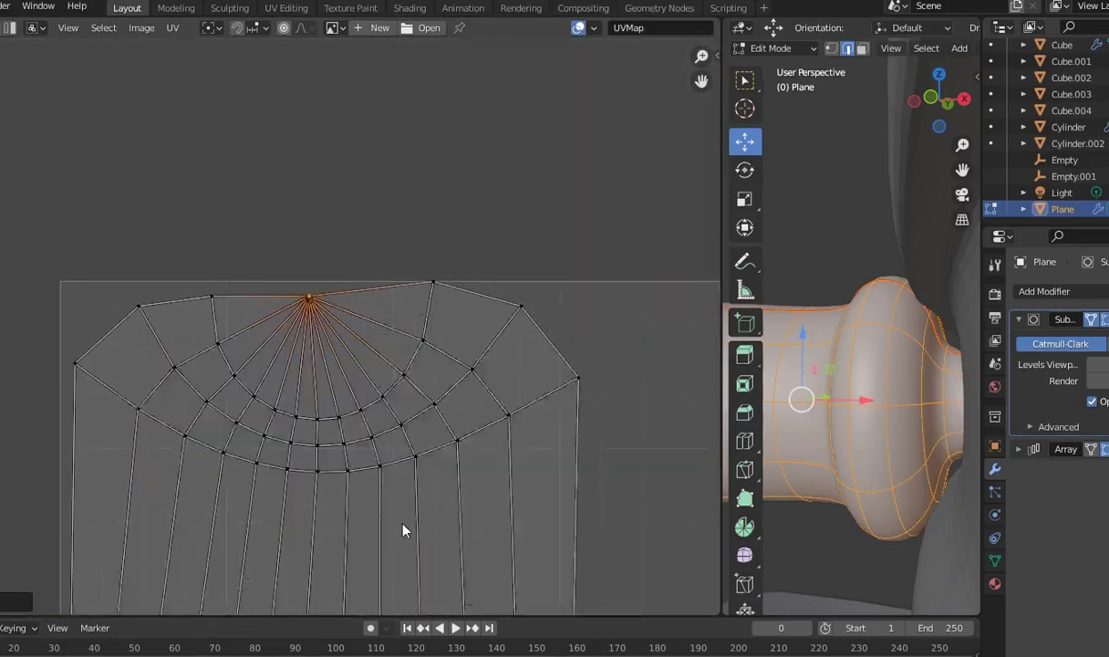
scroll(403, 524, "up", 2)
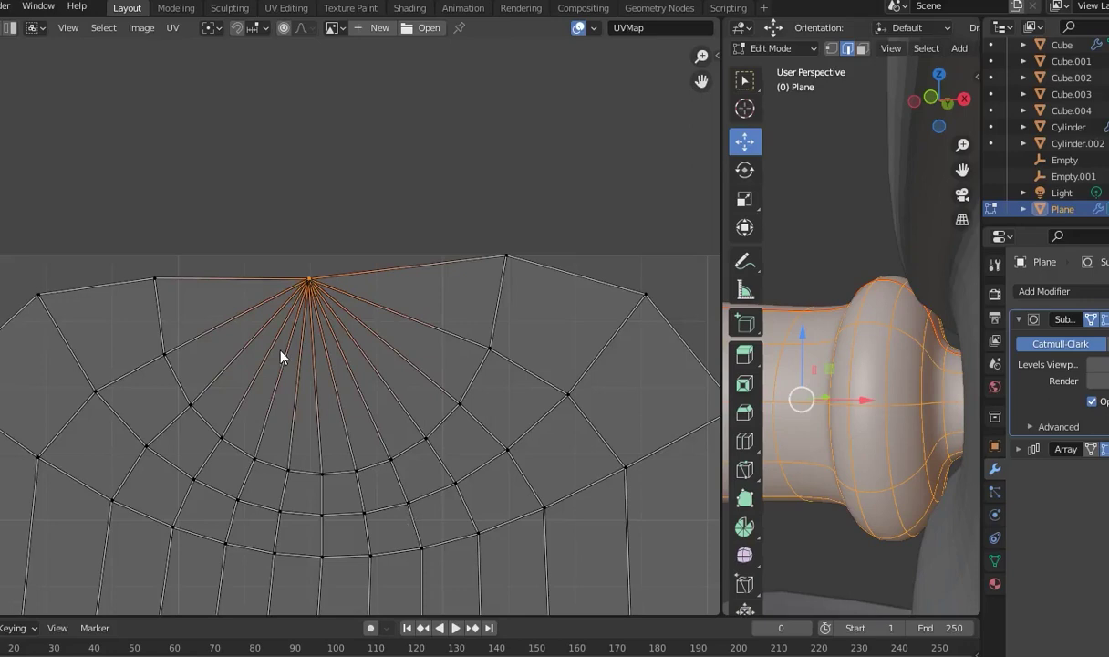
left_click_drag(281, 357, 319, 208)
Align the arc vertices under the fan on Y and move that straight row upward
left_click_drag(466, 363, 473, 385)
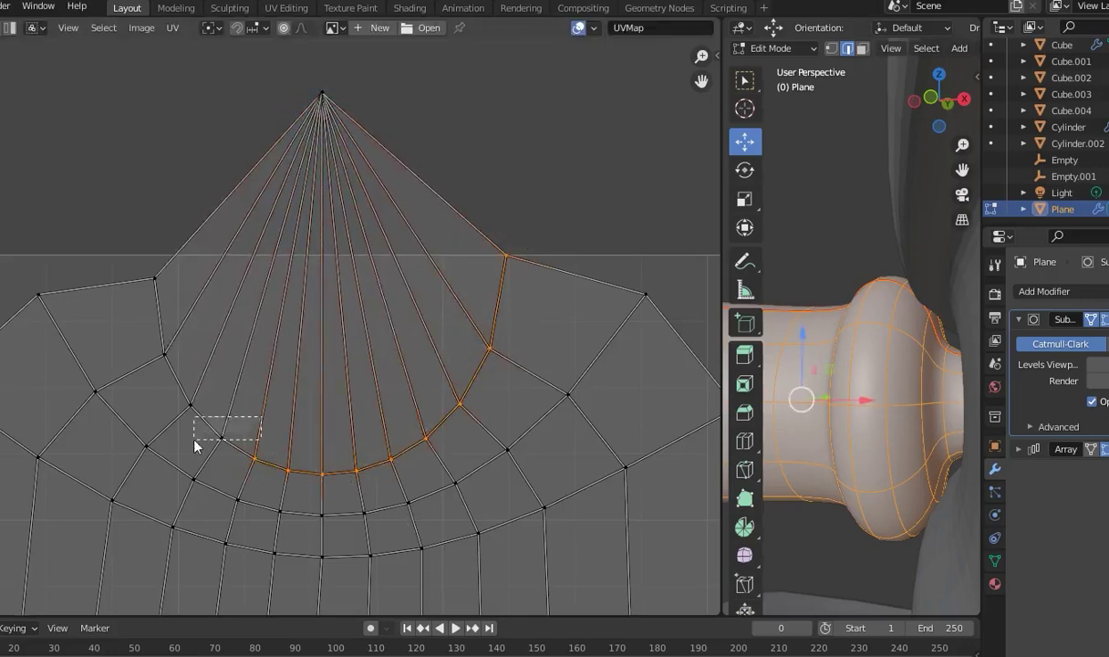
right_click(153, 289)
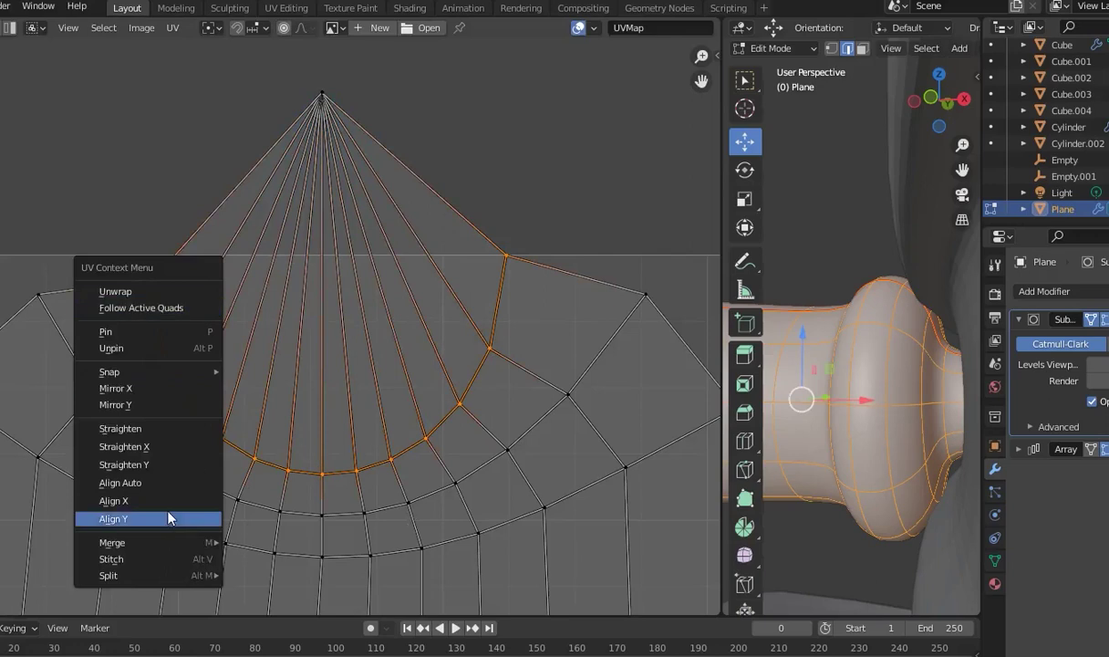
left_click(173, 494)
key("g")
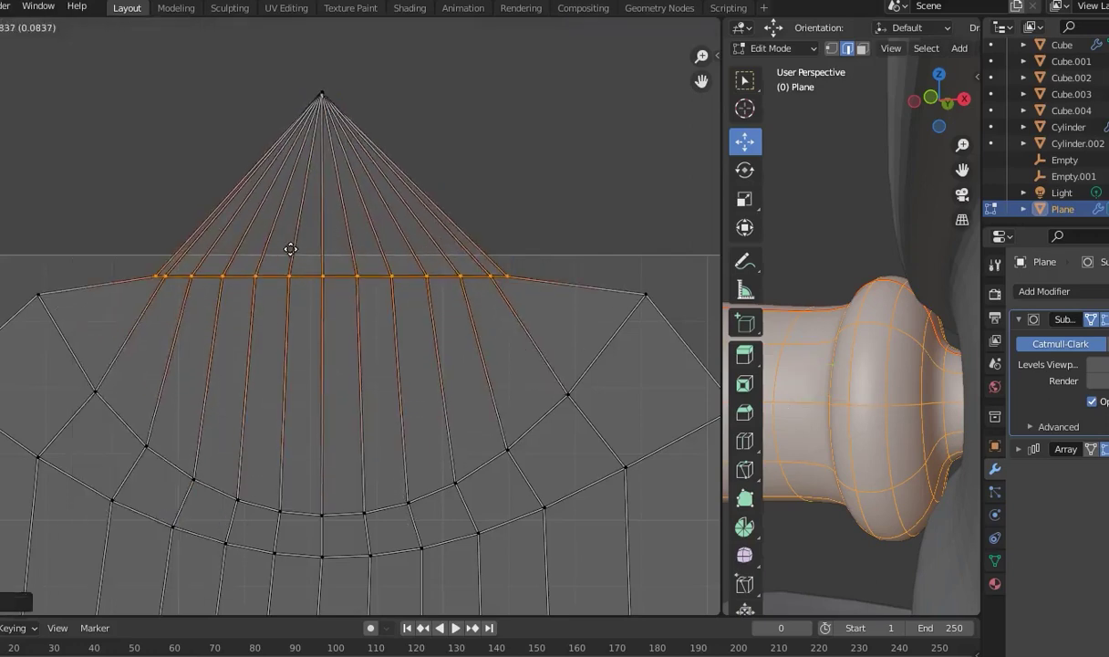
left_click(294, 271)
scroll(507, 397, "down", 3)
scroll(507, 290, "down", 2)
left_click(84, 164)
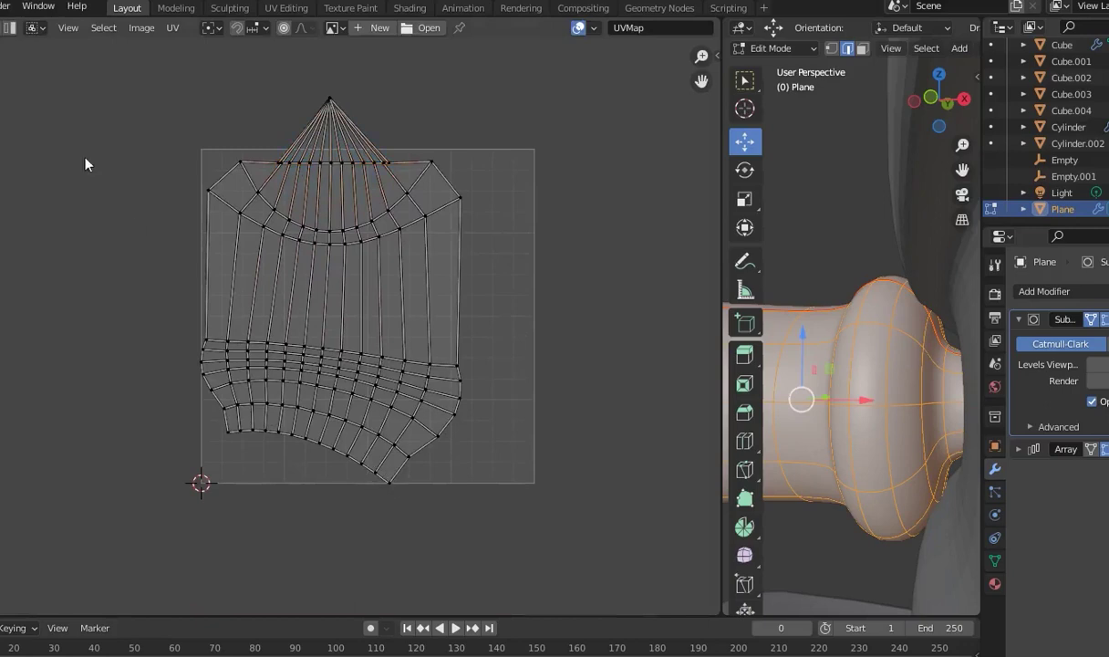
Align the island's bottom row on Y and move it down below the tile
right_click(351, 465)
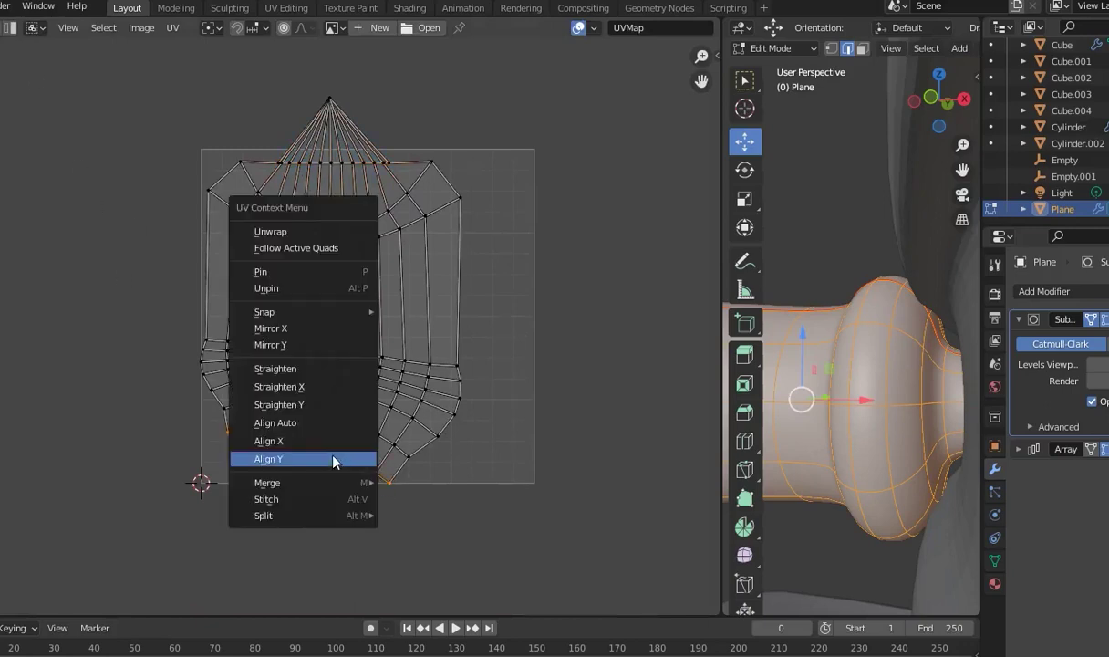
left_click(301, 458)
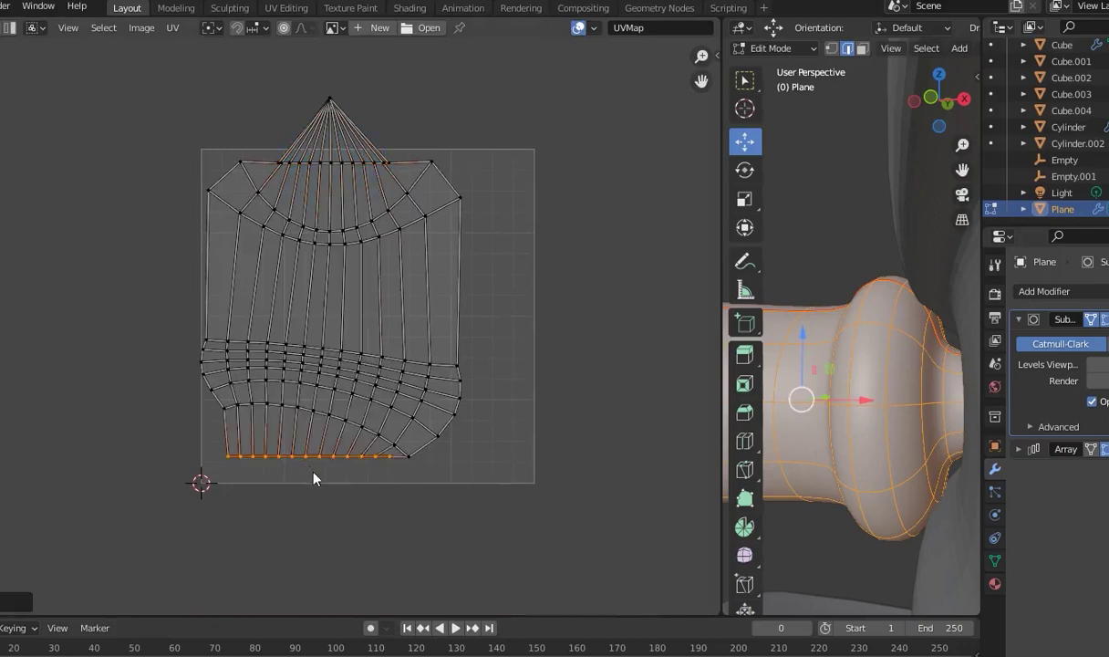
key("g")
left_click(407, 508)
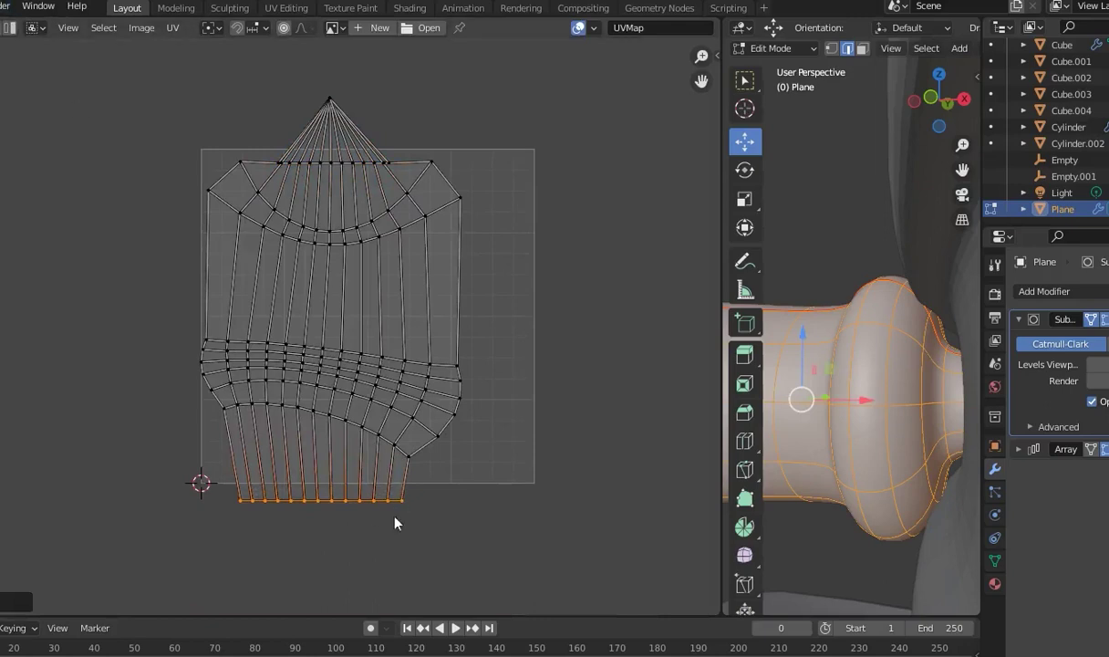
Straighten the island's right border with Align X and shift it outward
left_click(405, 494, "alt")
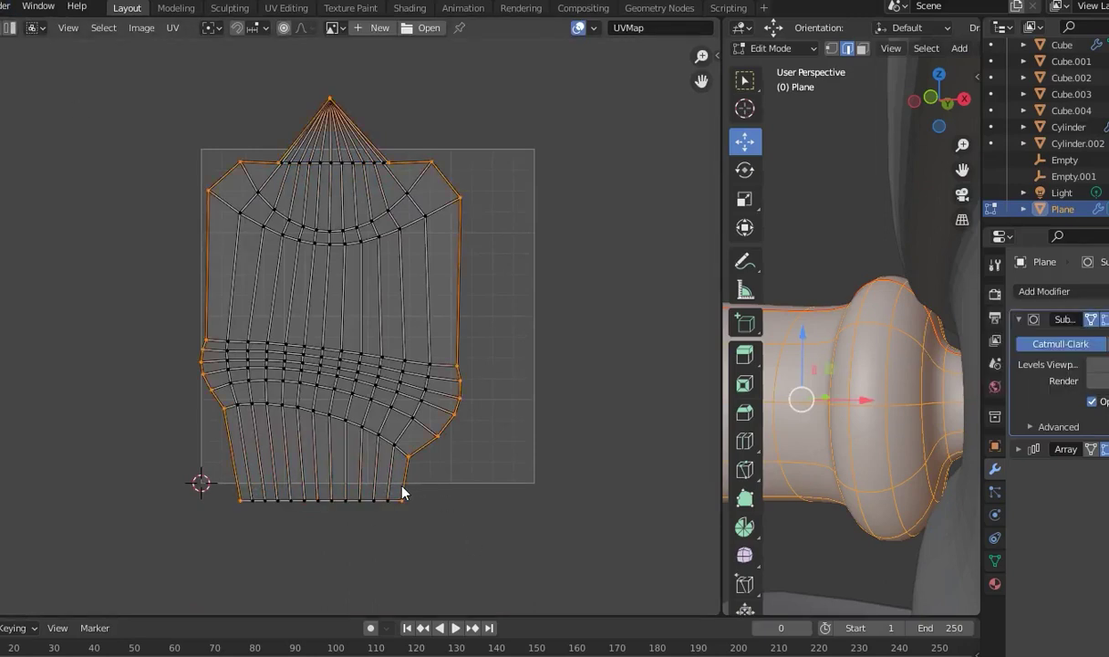
left_click_drag(395, 71, 82, 460, "ctrl")
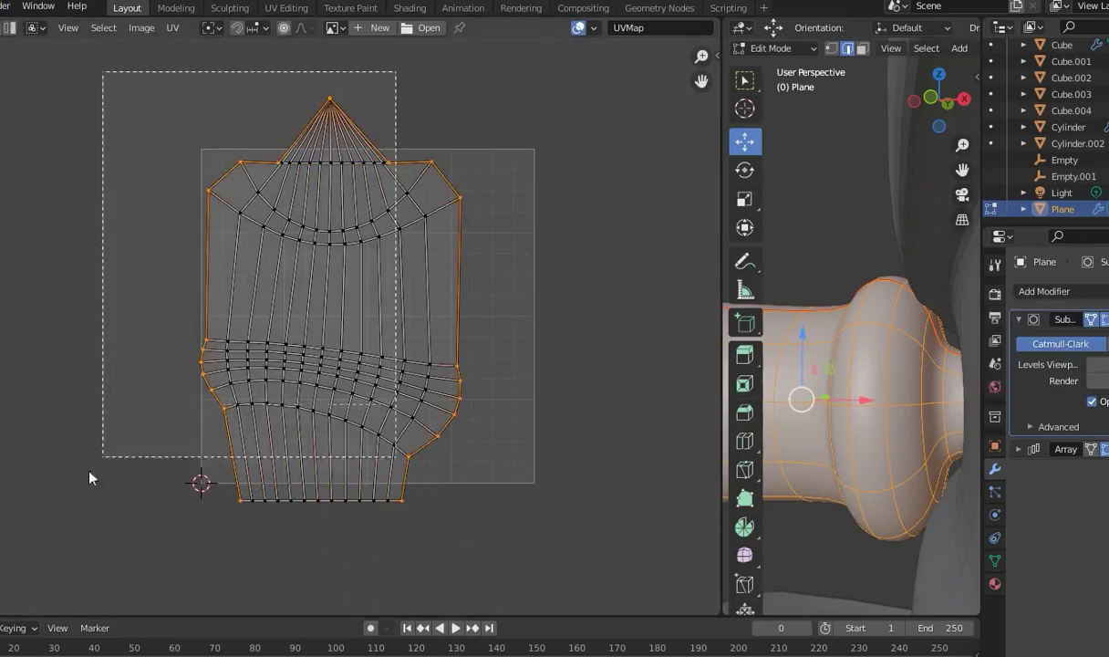
left_click_drag(141, 242, 297, 639, "ctrl")
left_click_drag(391, 93, 425, 207, "ctrl")
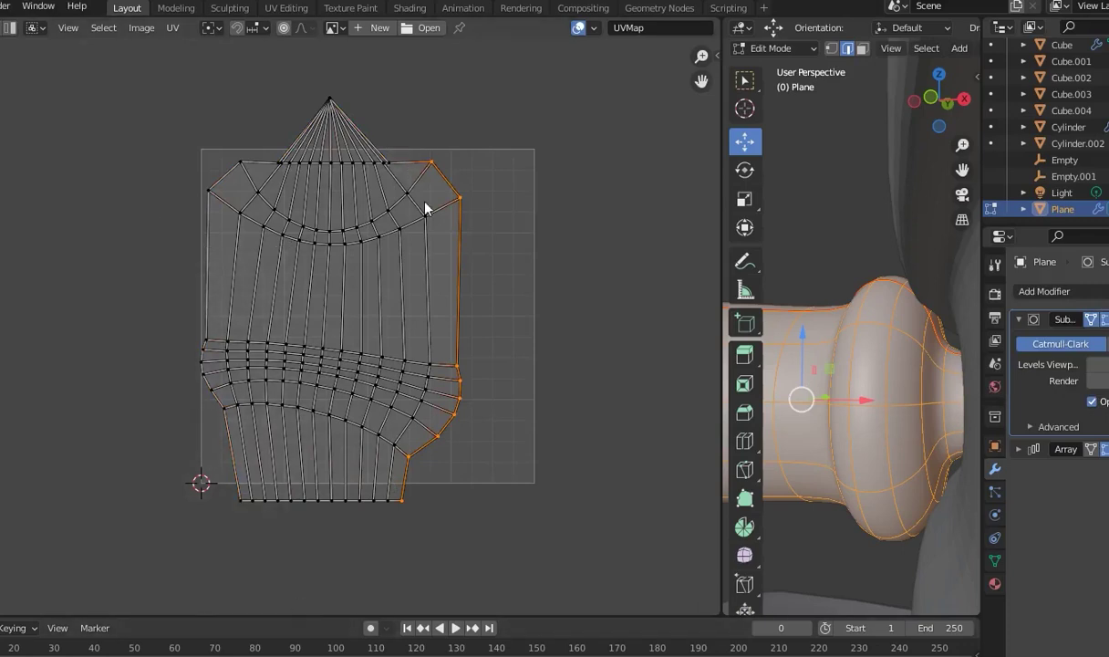
right_click(476, 295)
left_click(458, 300)
key("g")
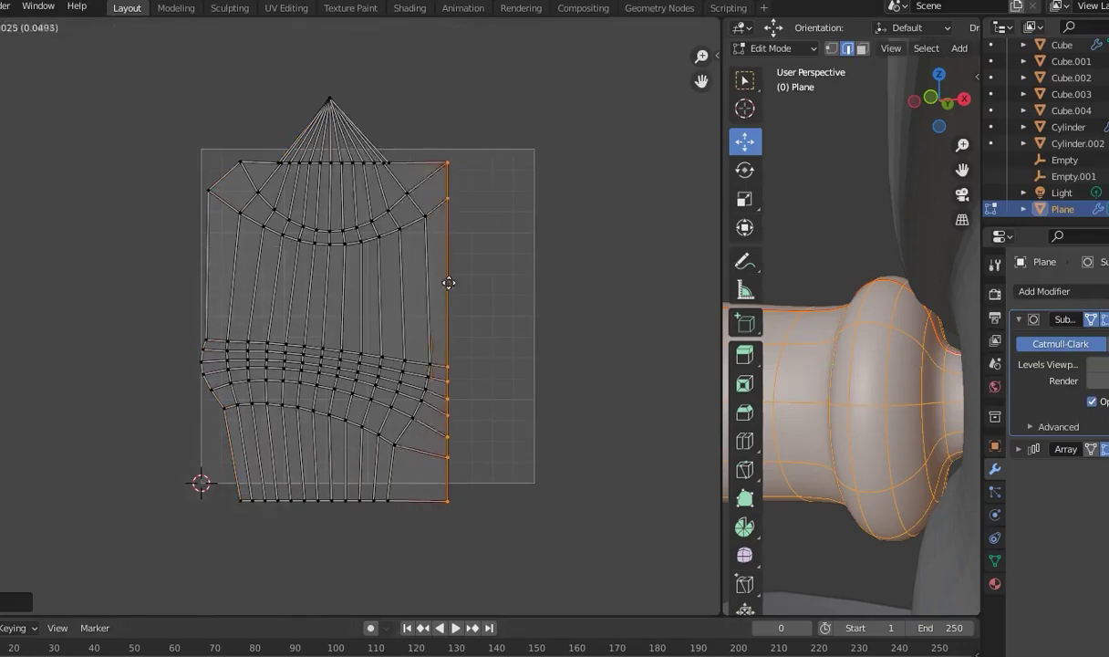
left_click(489, 285)
Straighten the left border with Align X and nudge it slightly left
left_click(260, 163, "alt")
left_click_drag(374, 62, 292, 223, "ctrl")
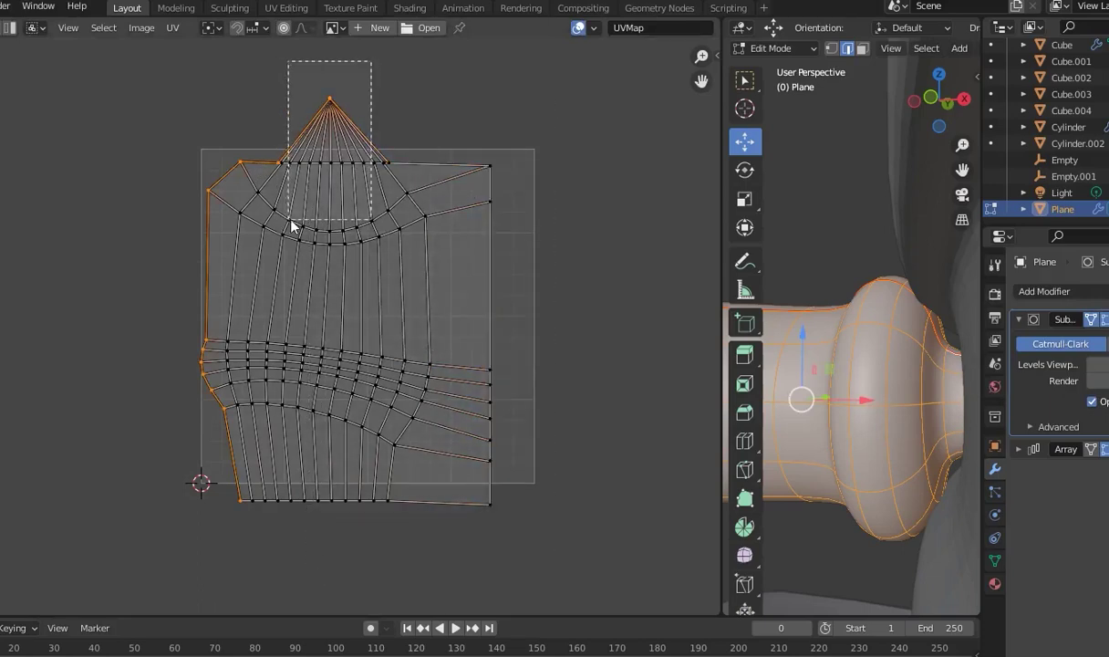
right_click(255, 176)
left_click(156, 250)
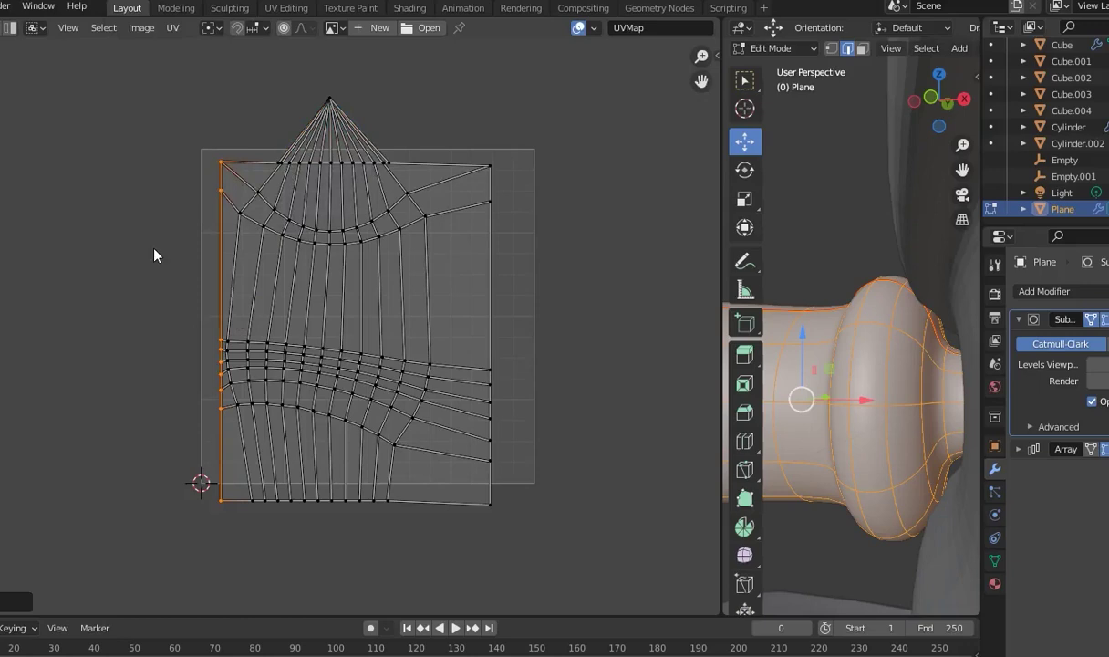
key("g")
left_click(121, 267)
Align the middle column's inner edge vertically and make the strip face active
scroll(308, 310, "up", 2)
scroll(374, 173, "up", 1)
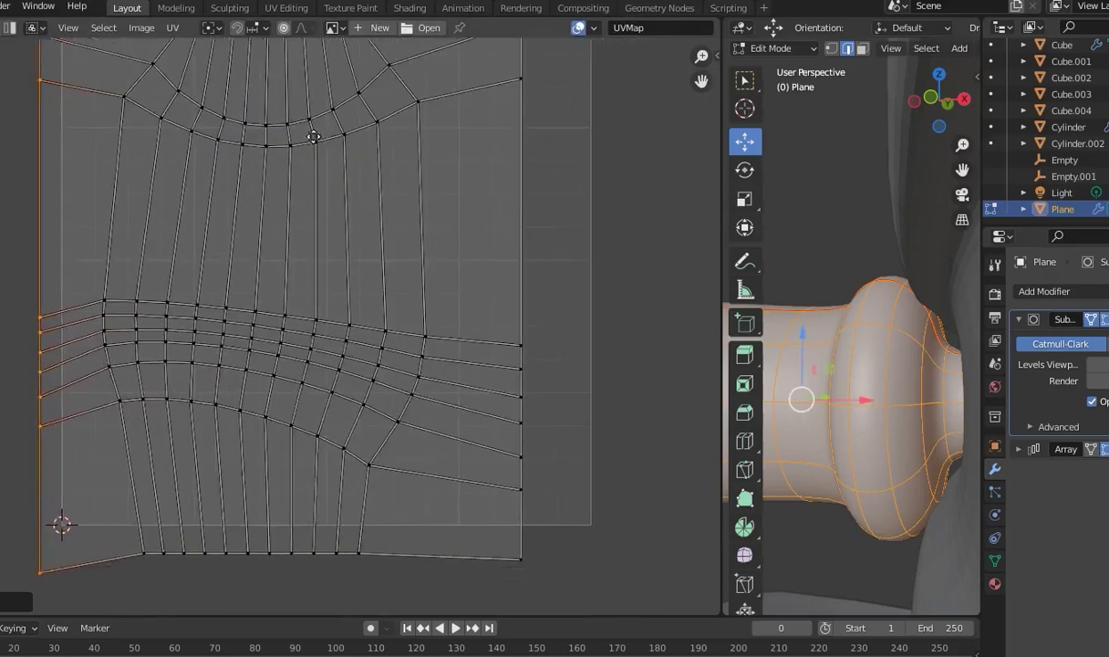
middle_click_drag(374, 174, 280, 104)
right_click(257, 117)
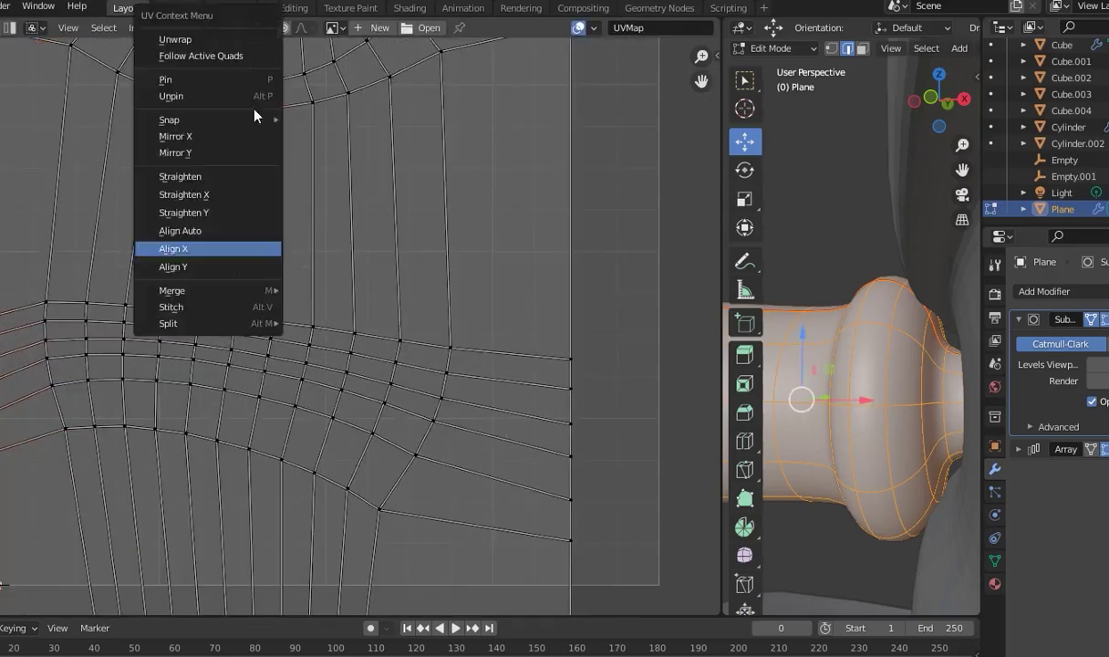
left_click(191, 249)
right_click(258, 310)
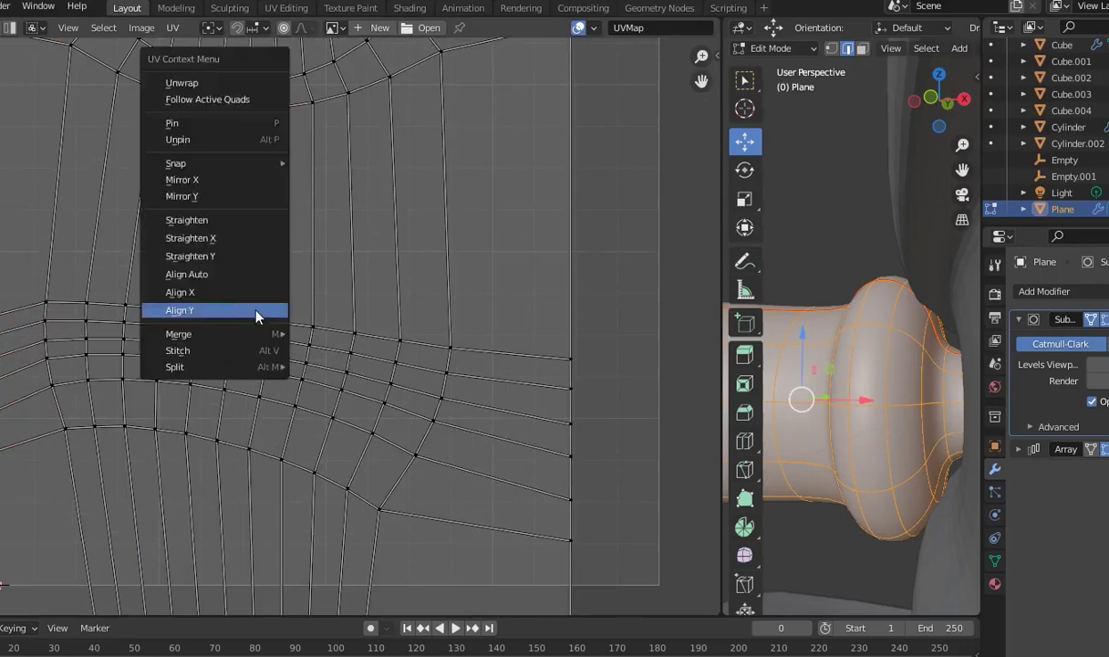
left_click_drag(292, 101, 268, 316)
right_click(269, 312)
left_click(270, 311)
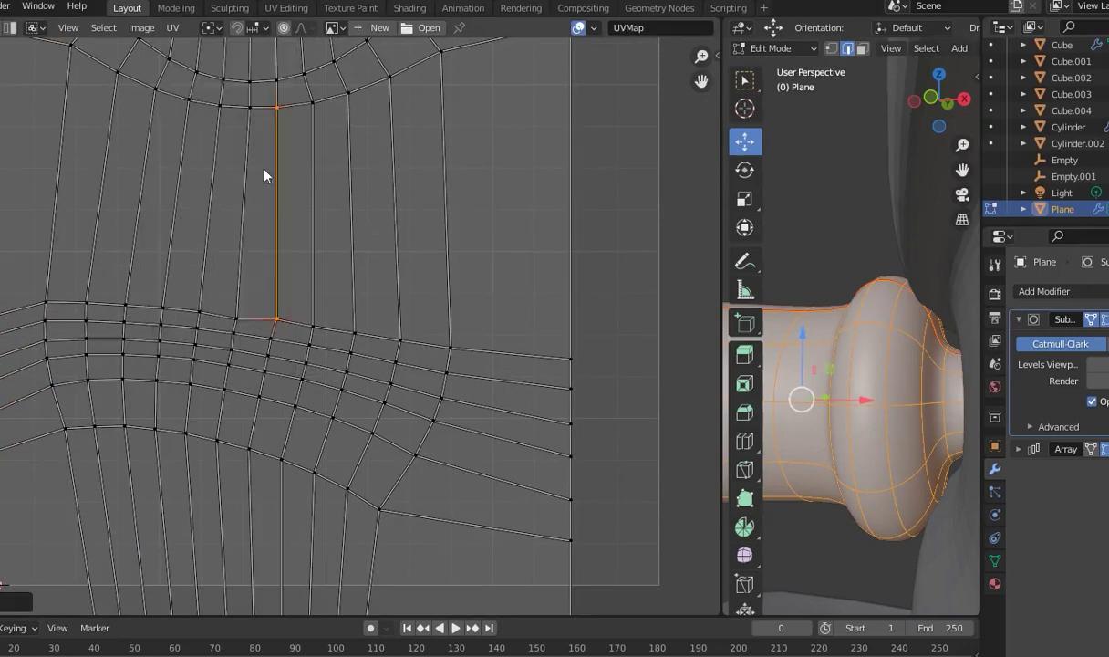
left_click_drag(244, 258, 233, 321)
right_click(235, 311)
left_click(235, 311)
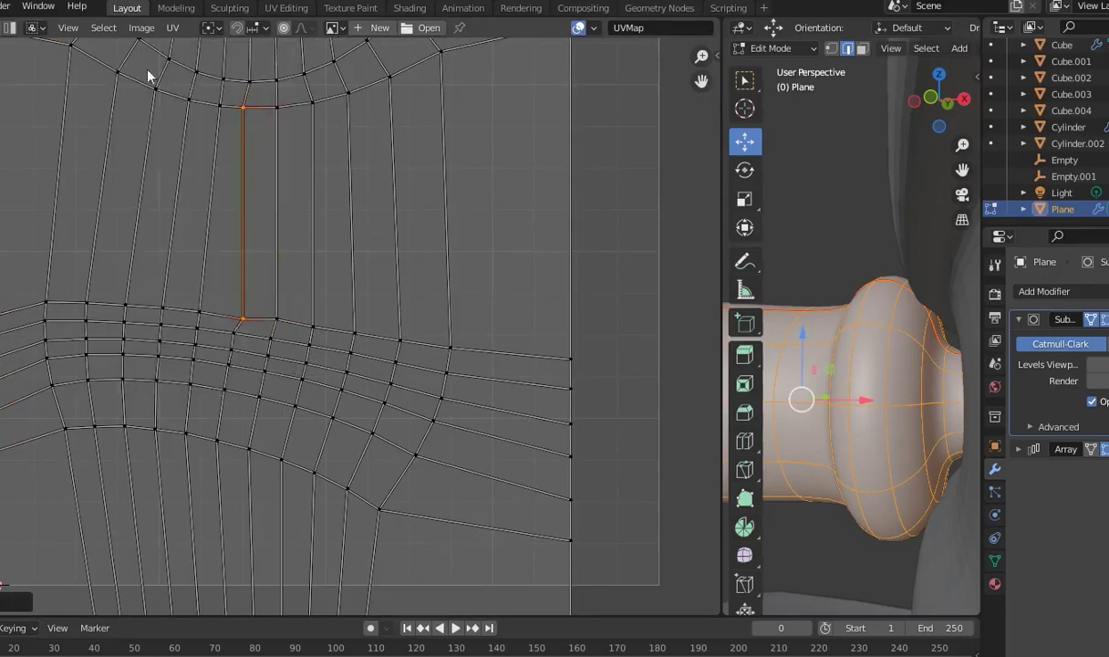
left_click(256, 225)
Straighten the whole handle island into an even quad grid
key("a")
right_click(256, 224)
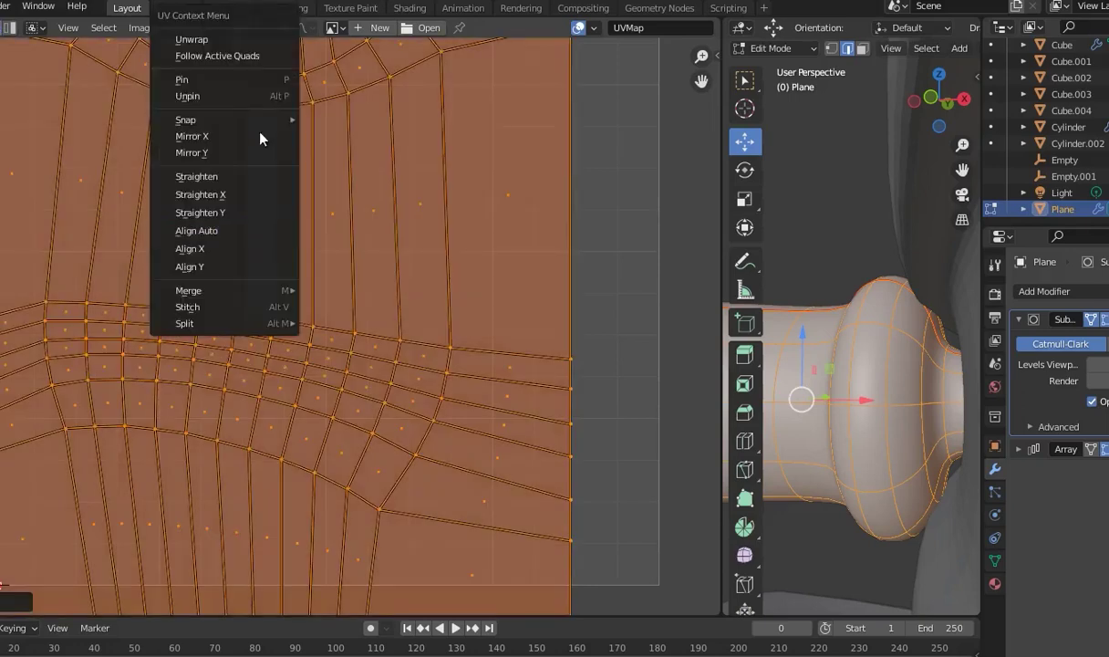
left_click(236, 57)
scroll(365, 182, "down", 5)
scroll(448, 291, "up", 7)
scroll(540, 292, "down", 4)
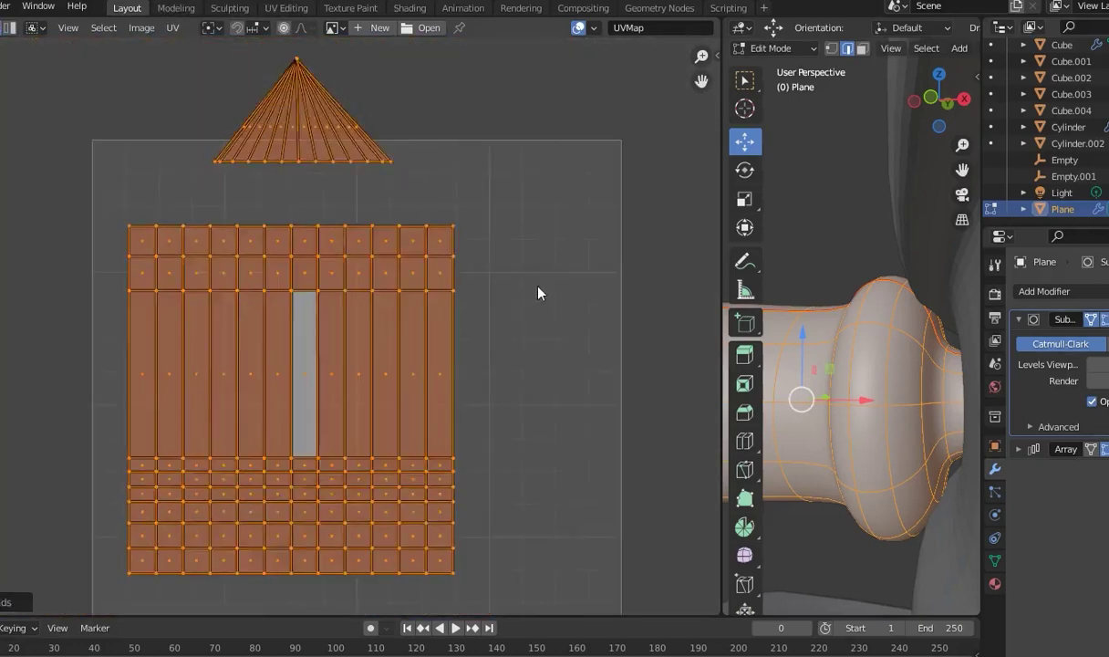
key("alt+a")
scroll(477, 175, "down", 1)
Move the roof triangle island down to sit above the strip
middle_click_drag(477, 175, 504, 215)
left_click(321, 213)
key("l")
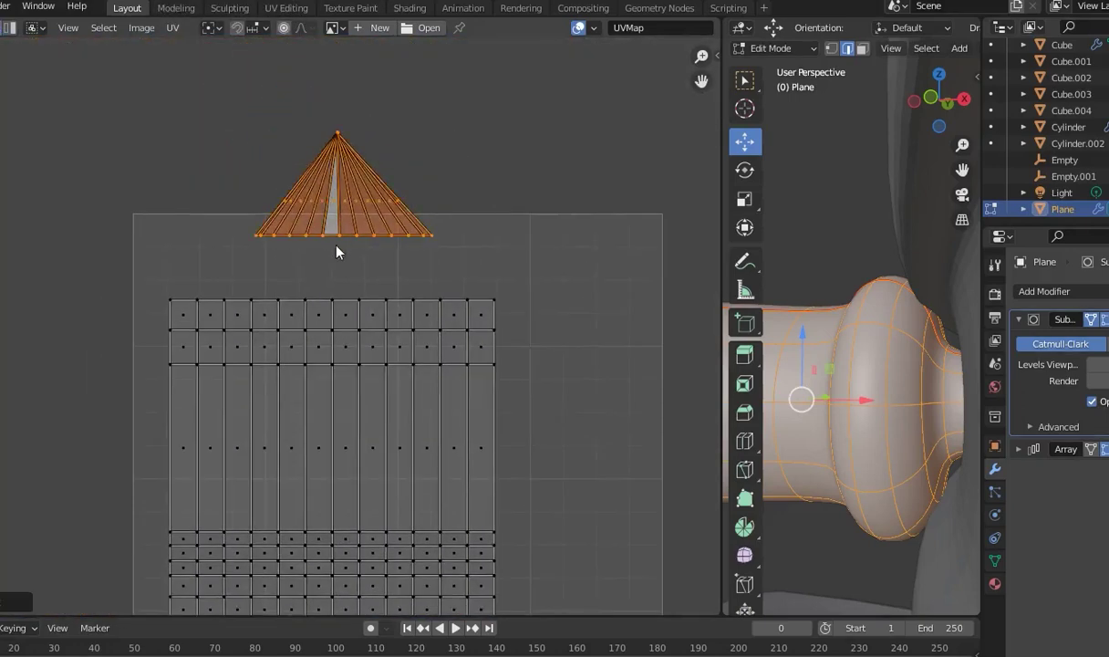
key("g")
left_click(323, 310)
Move the strip island right and lower within the tile
scroll(422, 283, "down", 3)
left_click(330, 399)
key("g")
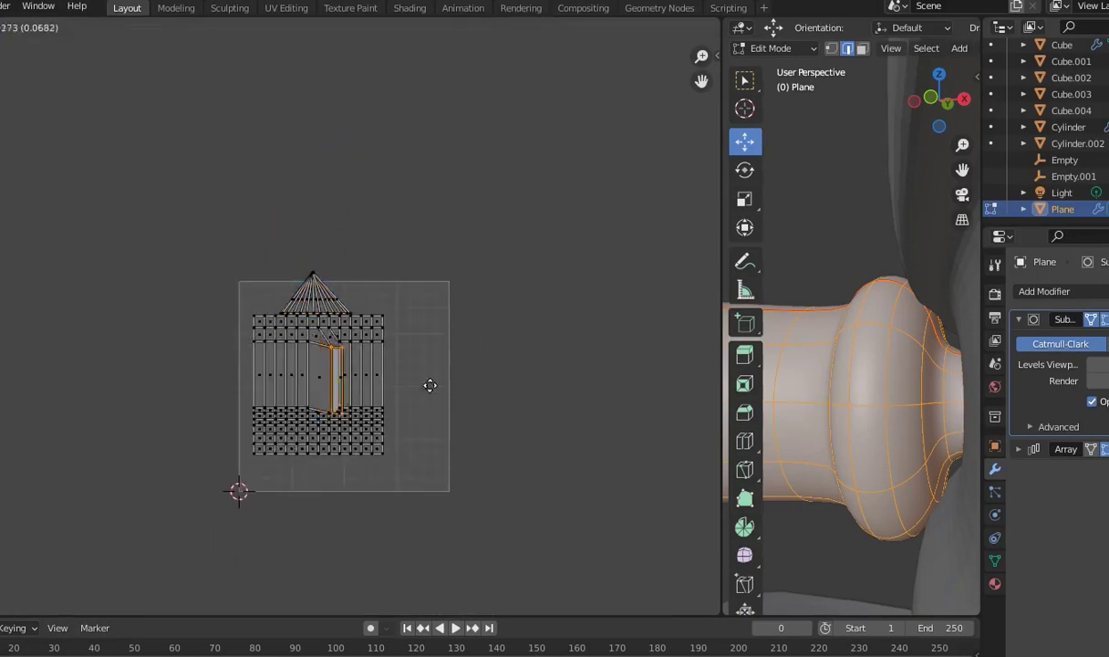
left_click(412, 390)
key("l")
key("g")
left_click(375, 417)
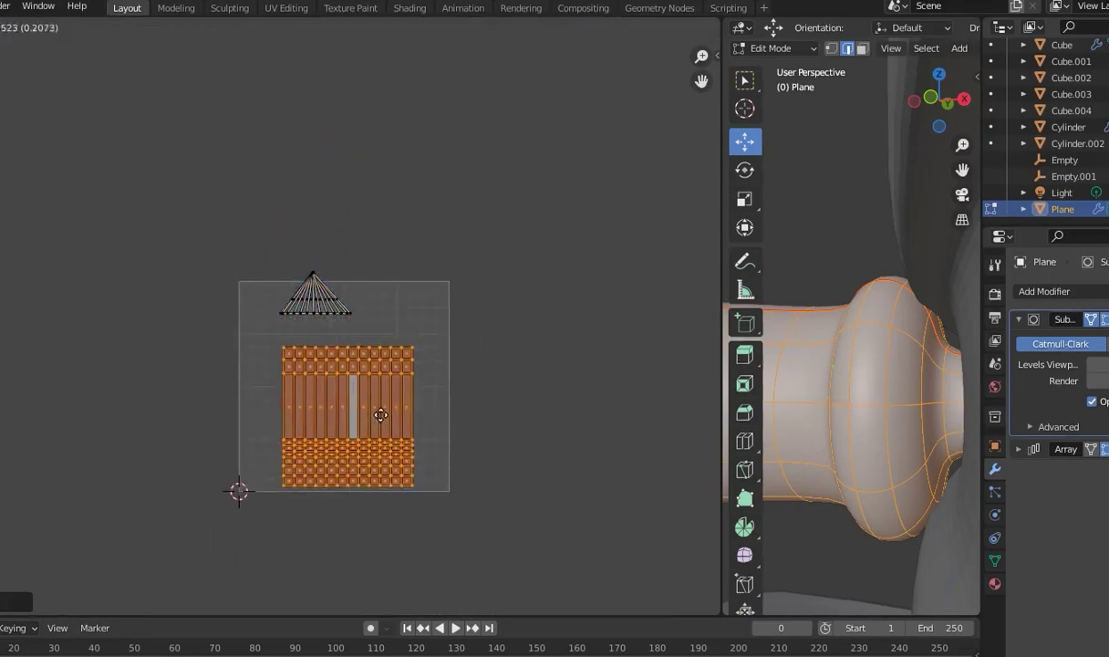
Apply a UV operation to the whole roof island and reposition it
left_click(315, 294)
key("l")
right_click(354, 330)
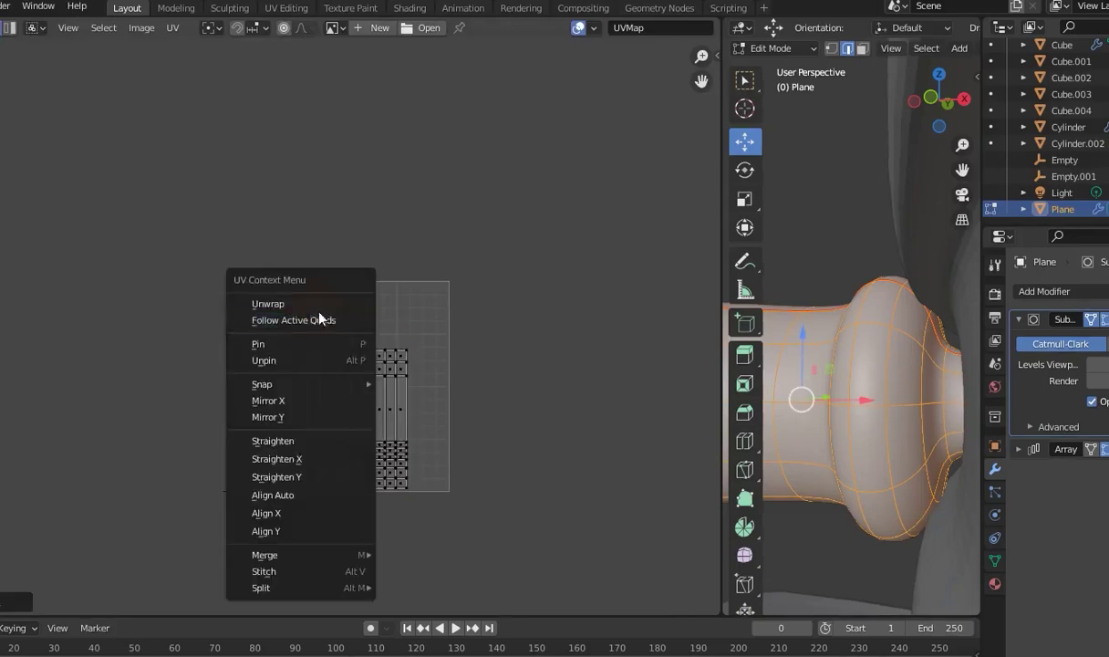
left_click(411, 256)
key("g")
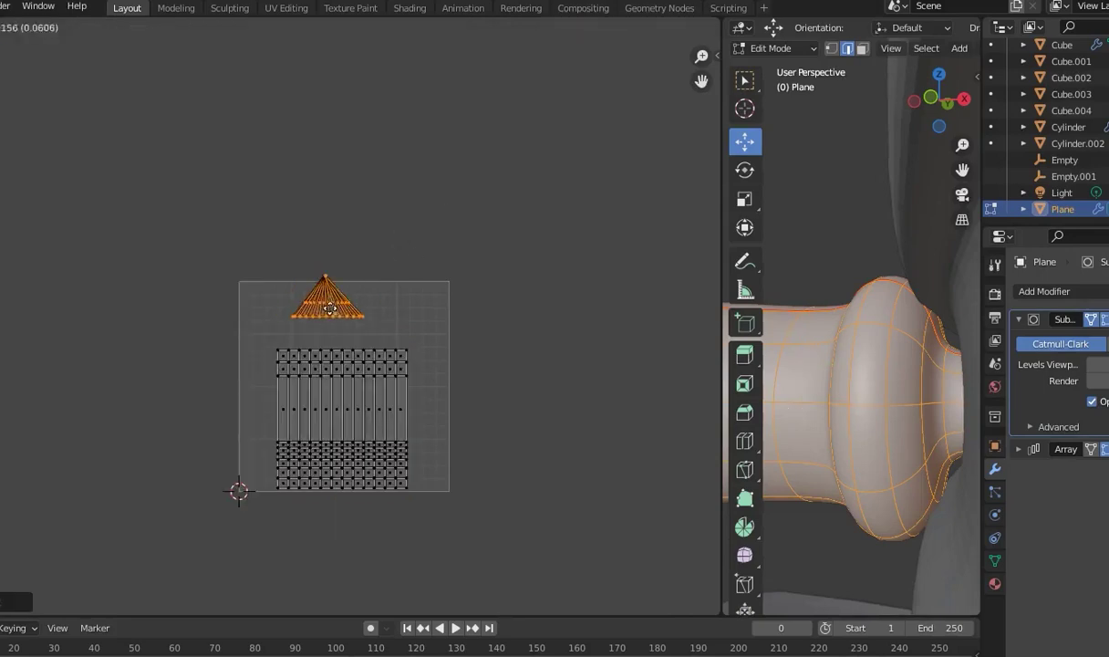
left_click(343, 335)
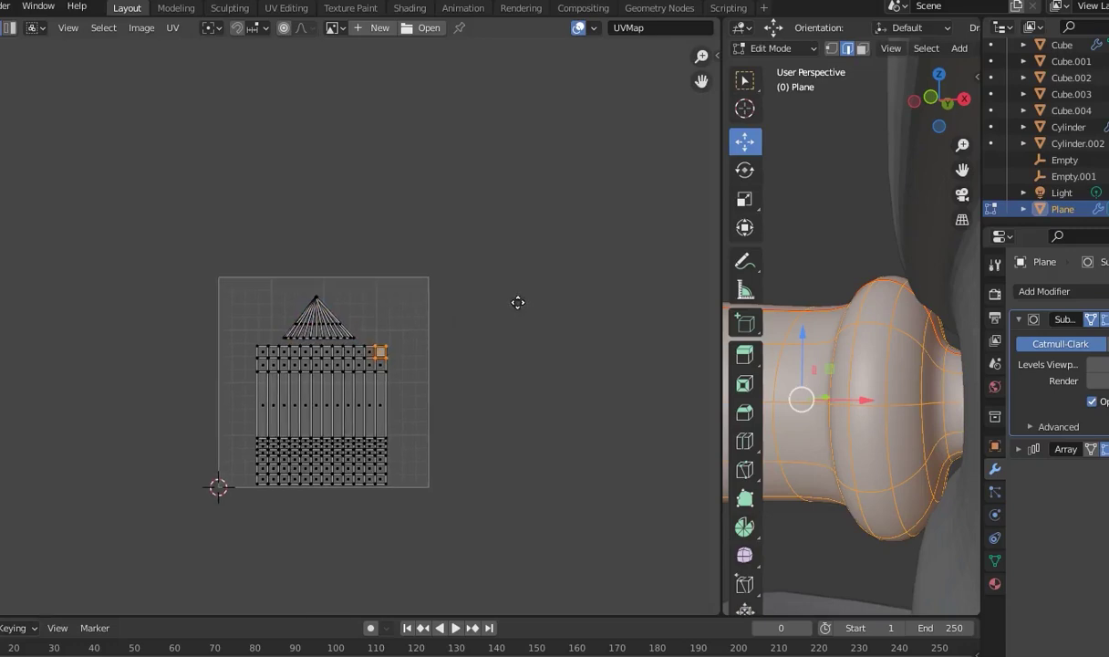
Widen the 3D viewport, zoom out to the whole wheel, and return to Object Mode
left_click_drag(725, 362, 212, 310)
scroll(690, 295, "down", 5)
mouse_move(745, 257)
middle_mouse_down()
mouse_move(807, 354)
mouse_move(811, 490)
middle_mouse_up()
key("alt+a")
key("Tab")
key("Tab")
key("Tab")
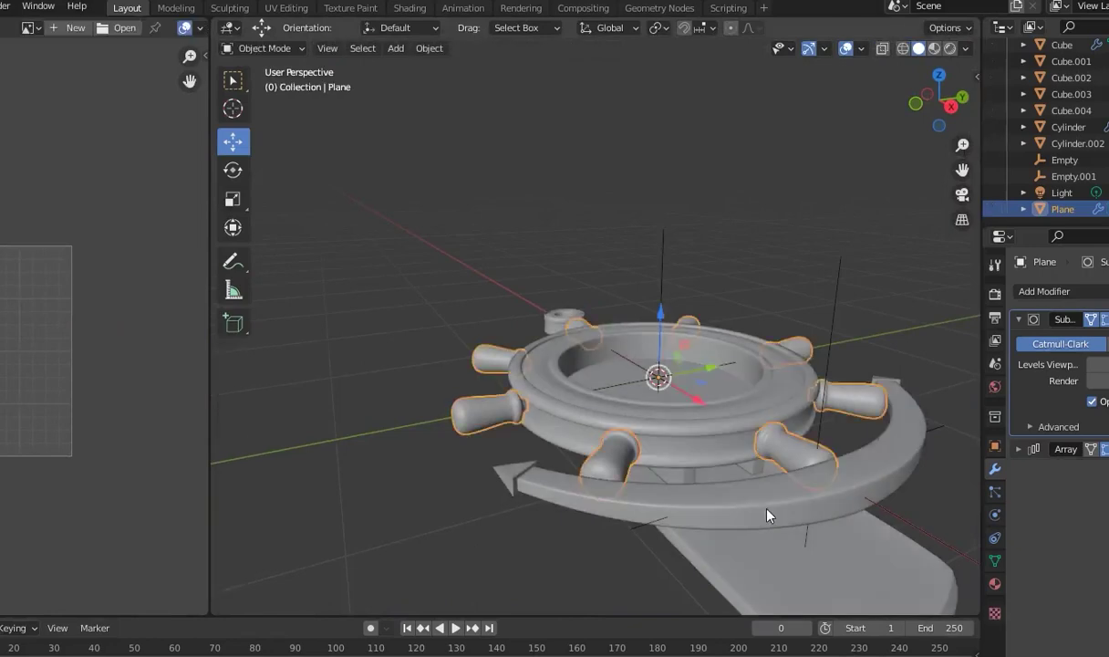
left_click(767, 513)
scroll(805, 488, "down", 2)
scroll(812, 471, "up", 5)
In Edit Mode, mark an edge loop along the arc band as a UV seam
middle_click_drag(812, 471, 212, 349)
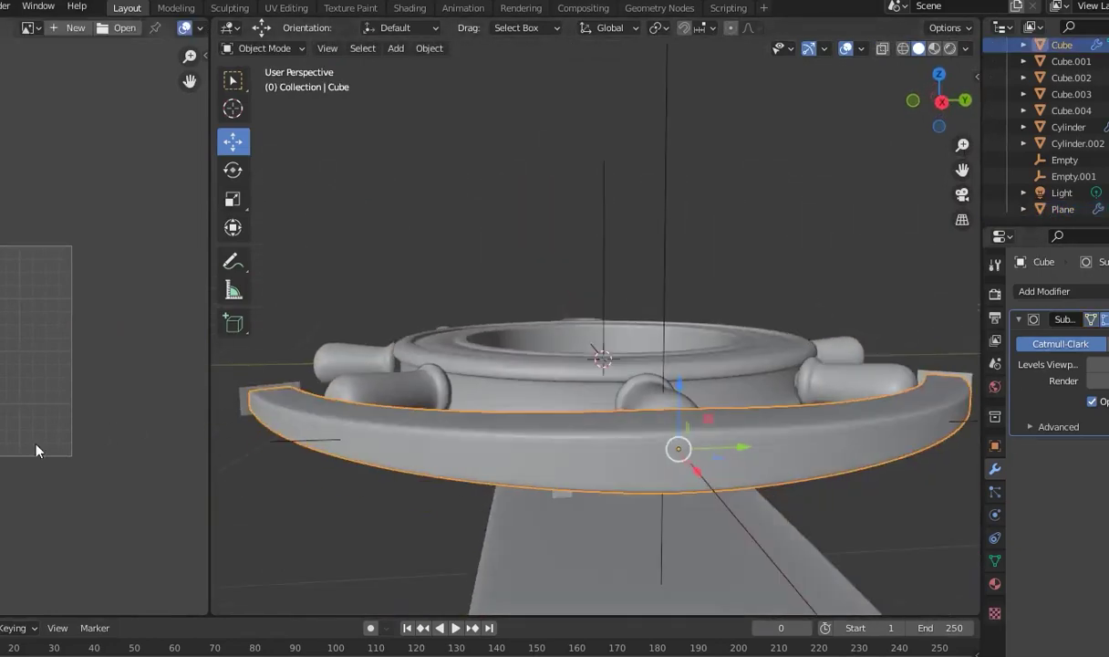
key("Tab")
mouse_move(884, 397)
middle_mouse_down()
mouse_move(811, 422)
mouse_move(742, 404)
mouse_move(763, 404)
mouse_move(701, 459)
mouse_move(716, 469)
middle_mouse_up()
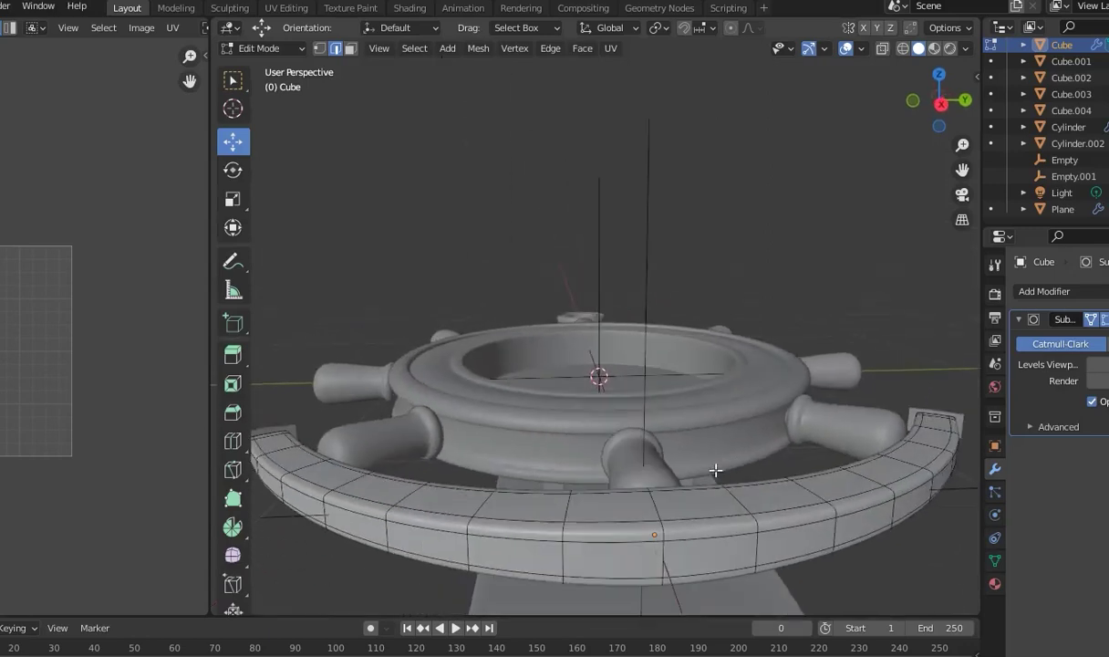
left_click(593, 518, "alt")
mouse_move(593, 501)
middle_mouse_down()
mouse_move(641, 508)
mouse_move(648, 532)
mouse_move(681, 521)
middle_mouse_up()
right_click(663, 541)
left_click(624, 485)
Select the entire arc band mesh and unwrap it Angle Based
scroll(684, 527, "up", 4)
key("q")
key("q")
scroll(668, 384, "down", 4)
mouse_move(780, 364)
middle_mouse_down()
mouse_move(668, 384)
mouse_move(672, 399)
middle_mouse_up()
key("a")
left_click(610, 47)
left_click(638, 64)
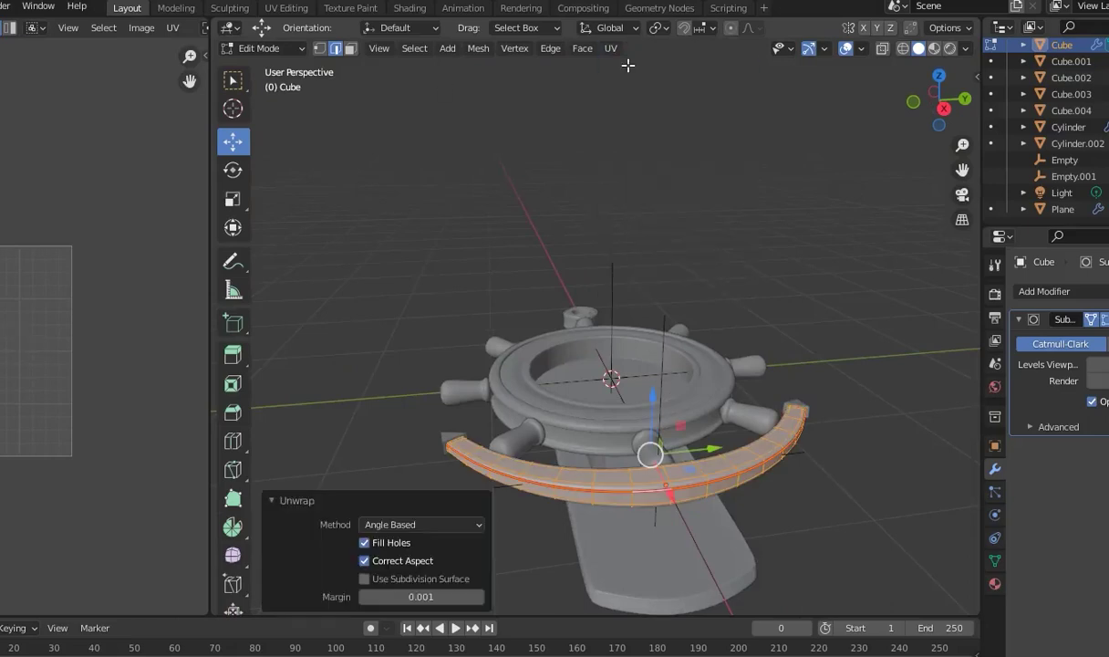
Widen the UV editor over the 3D view and zoom onto the curved island
scroll(74, 303, "up", 2)
scroll(104, 299, "up", 2)
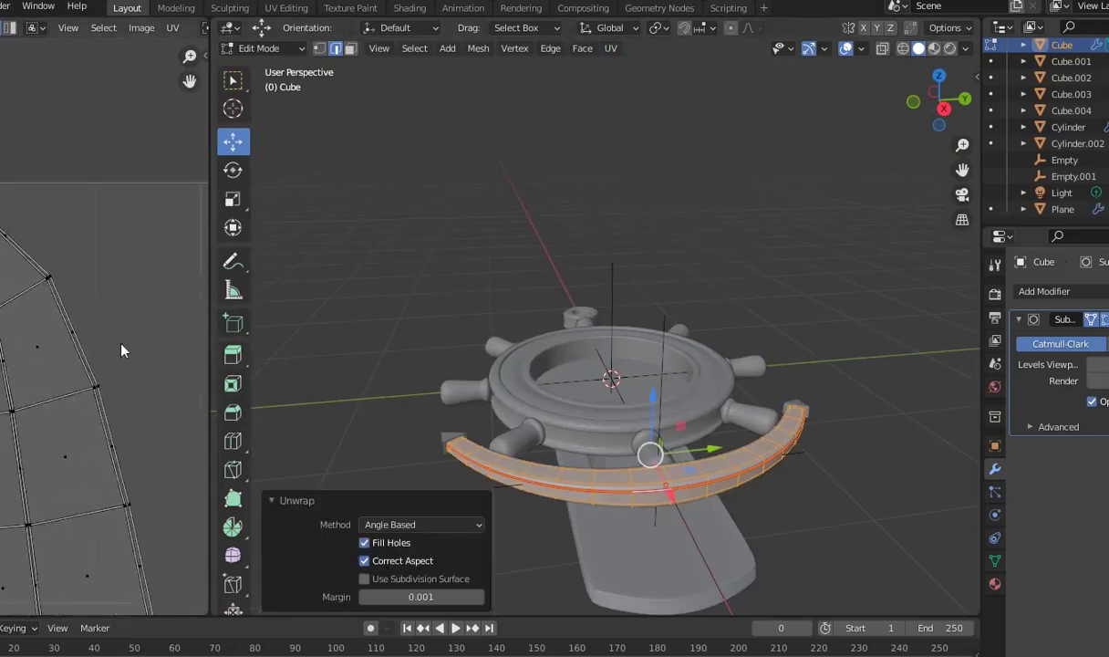
scroll(129, 354, "up", 2)
scroll(94, 219, "up", 2)
middle_click_drag(93, 217, 149, 342)
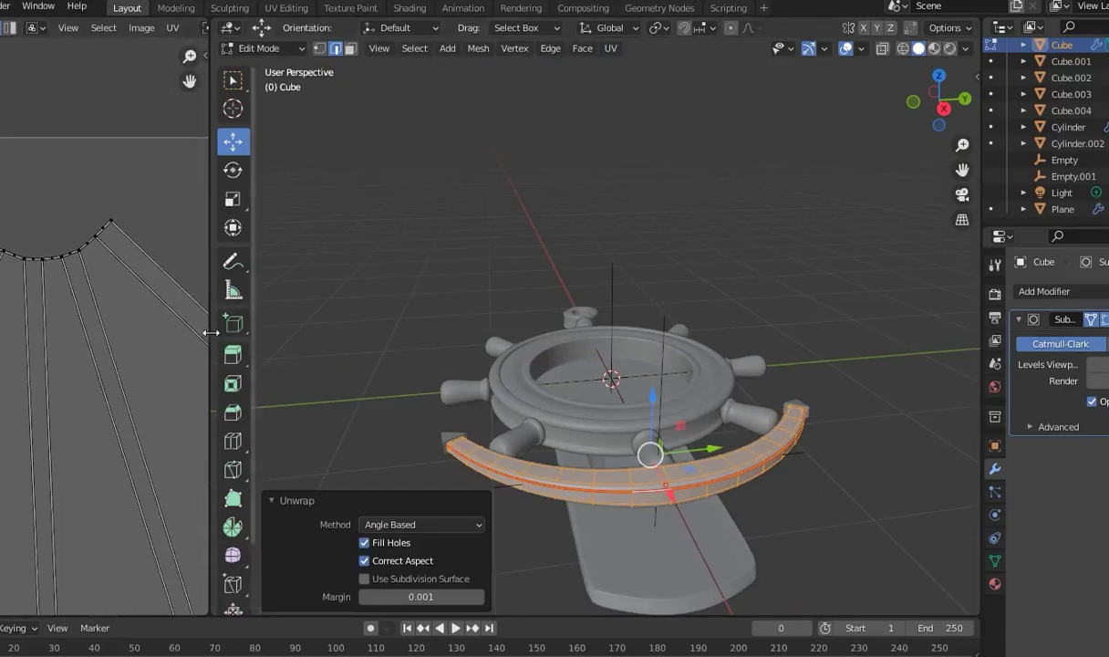
left_click_drag(208, 329, 811, 330)
scroll(351, 290, "up", 3)
middle_click_drag(350, 290, 515, 460)
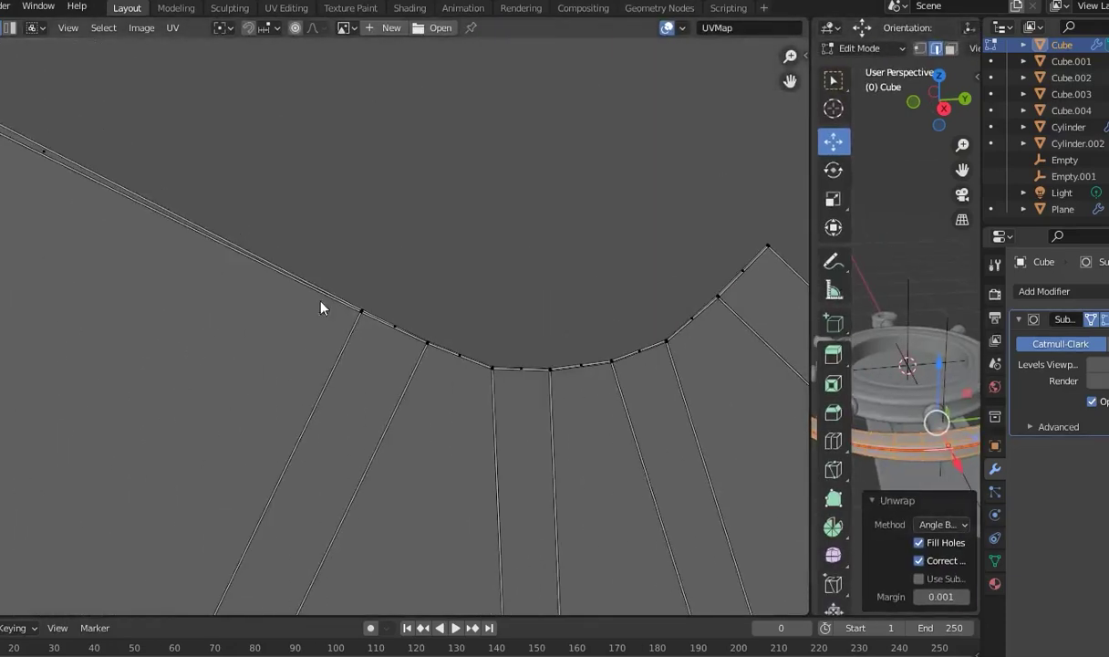
Straighten the curved UV boundary loop and move the straightened row upward
left_click(15, 137, "alt")
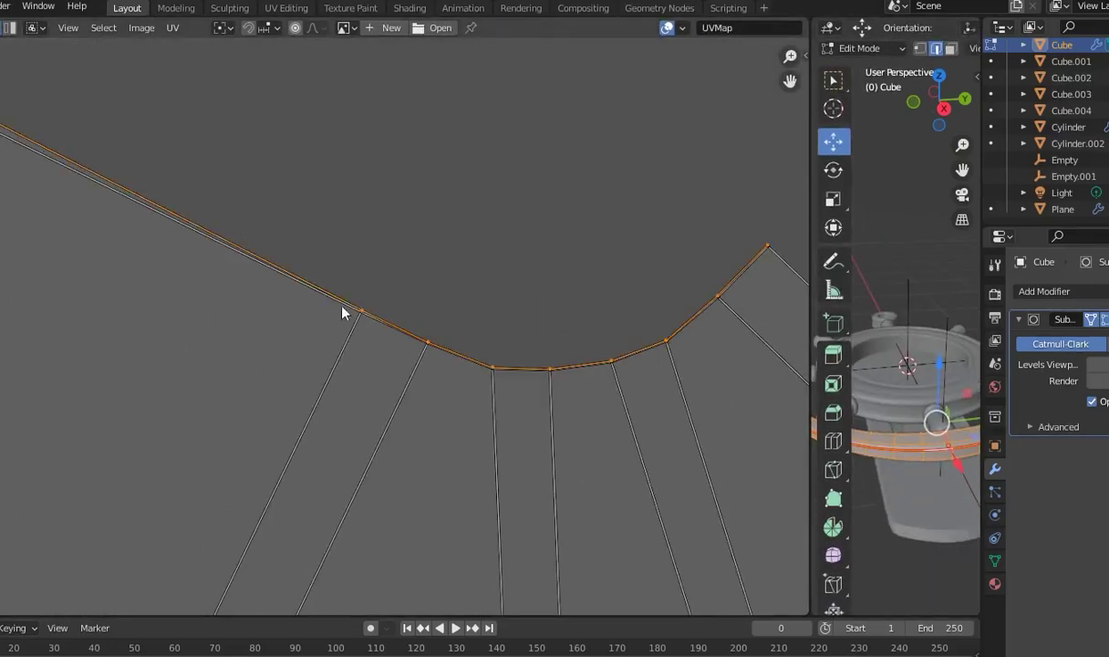
right_click(321, 289)
left_click(264, 472)
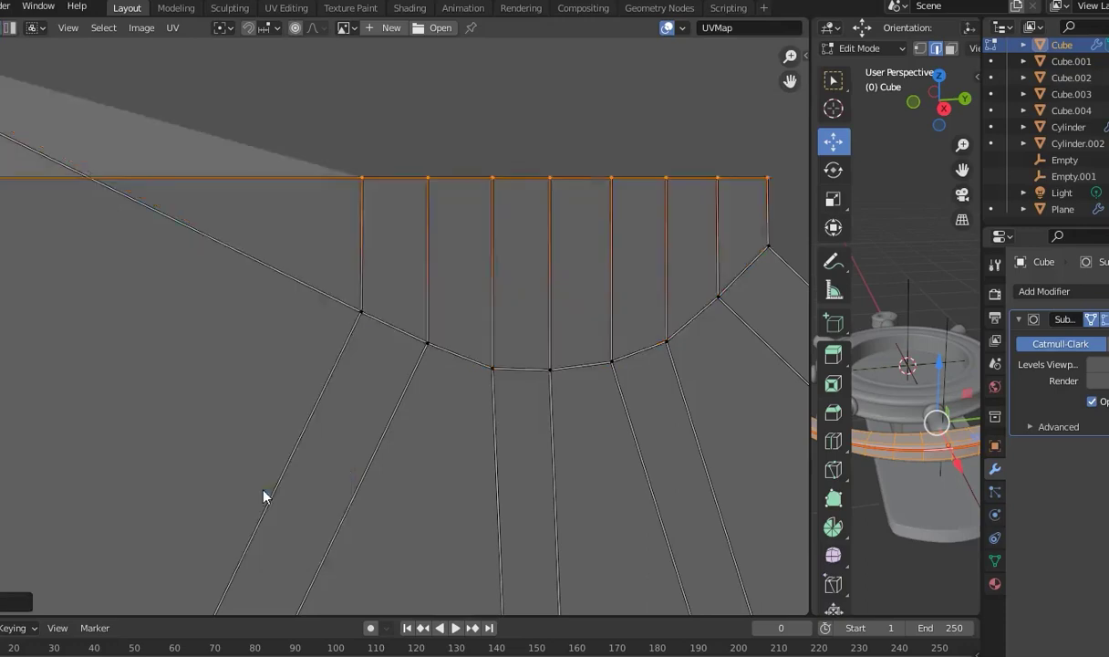
scroll(335, 340, "down", 5)
key("g")
left_click(350, 250)
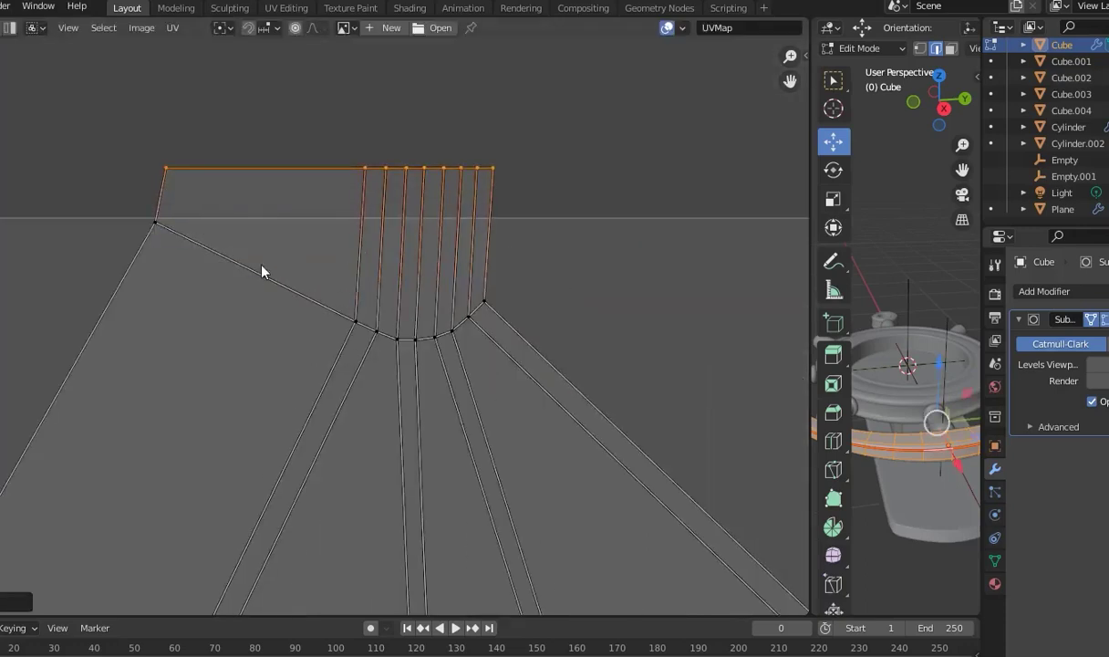
Select the whole UV island and align it horizontally, undoing an accidental vertical align
left_click(253, 276)
key("l")
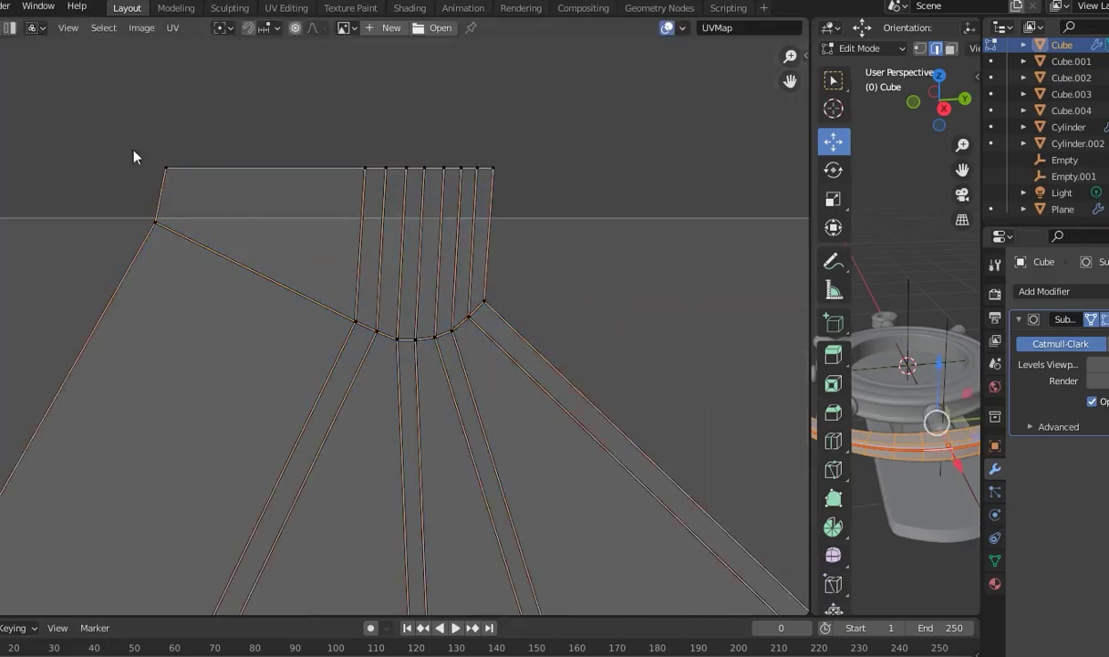
scroll(558, 402, "down", 4)
scroll(568, 423, "up", 2)
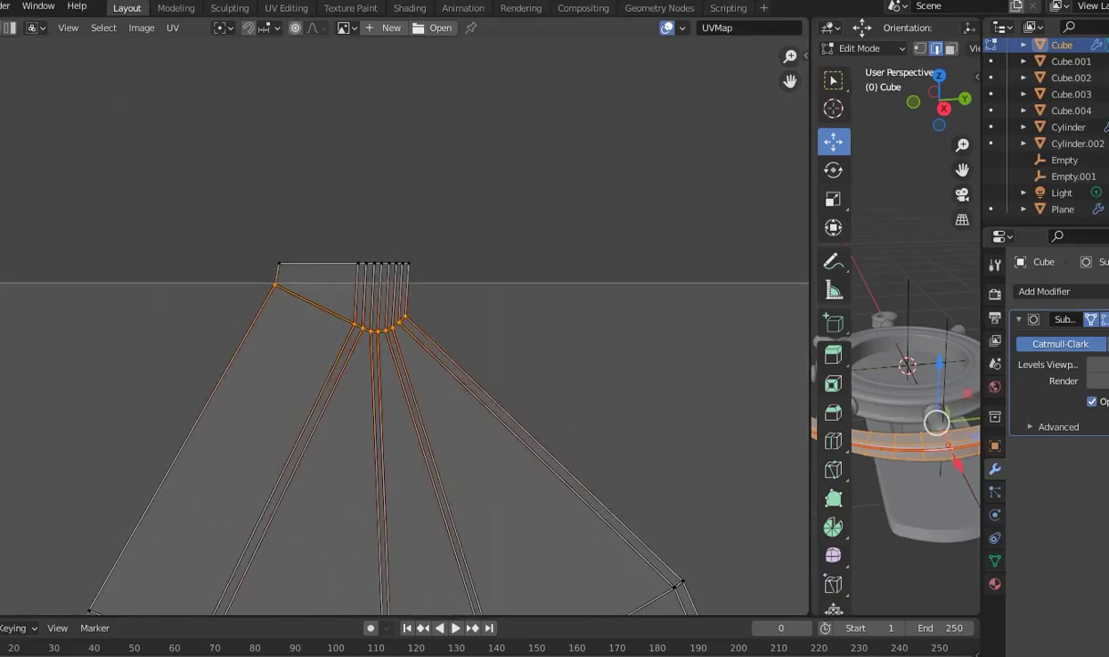
right_click(299, 295)
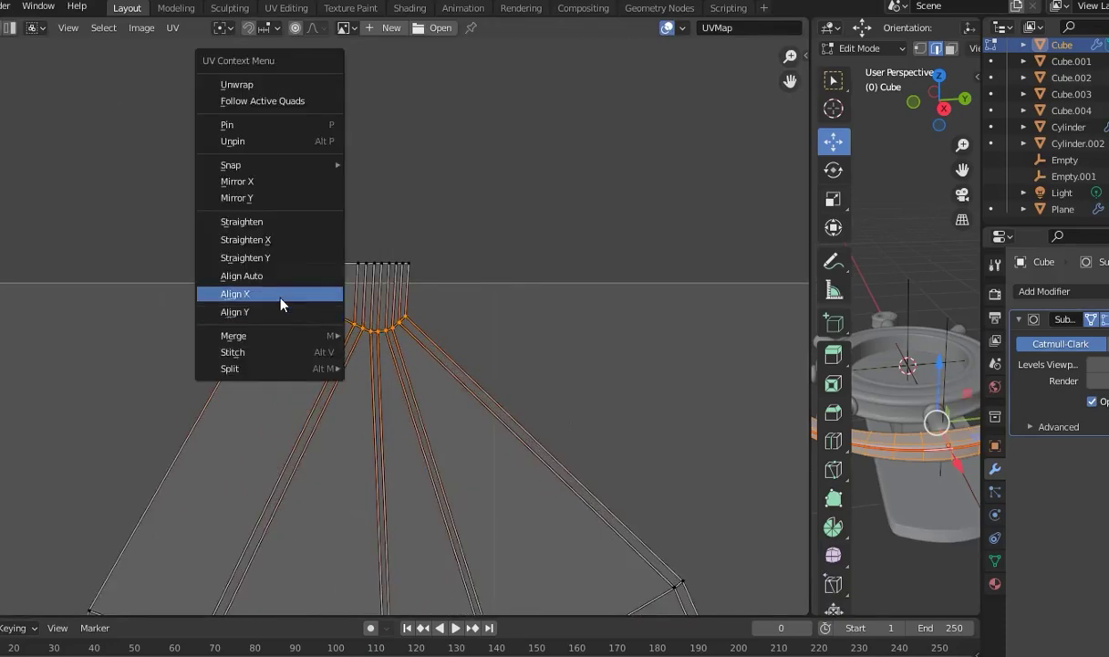
left_click(265, 282)
key("ctrl+z")
right_click(299, 307)
left_click(290, 321)
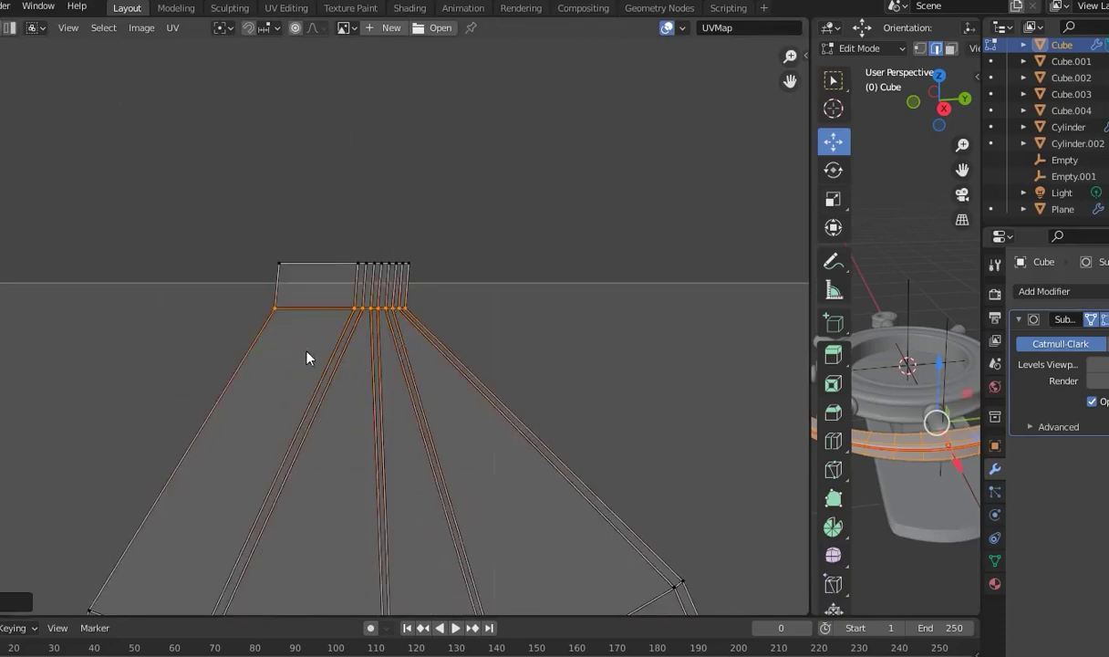
scroll(453, 424, "down", 4)
scroll(558, 465, "up", 2)
scroll(465, 438, "up", 2)
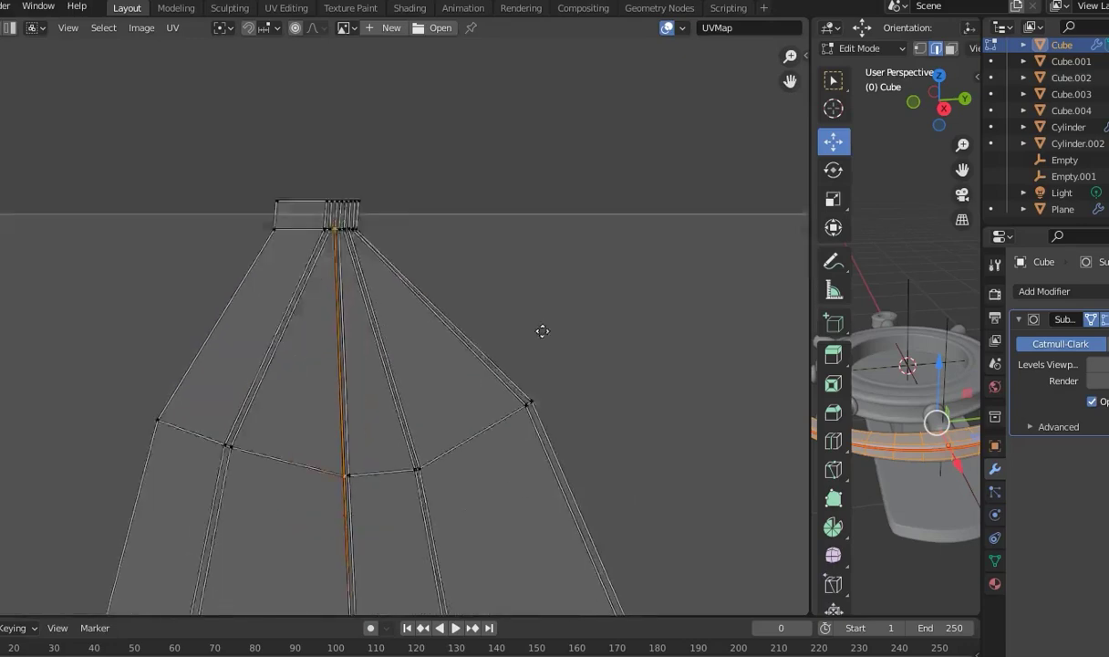
scroll(544, 329, "up", 5)
scroll(433, 366, "down", 2)
scroll(450, 324, "down", 1)
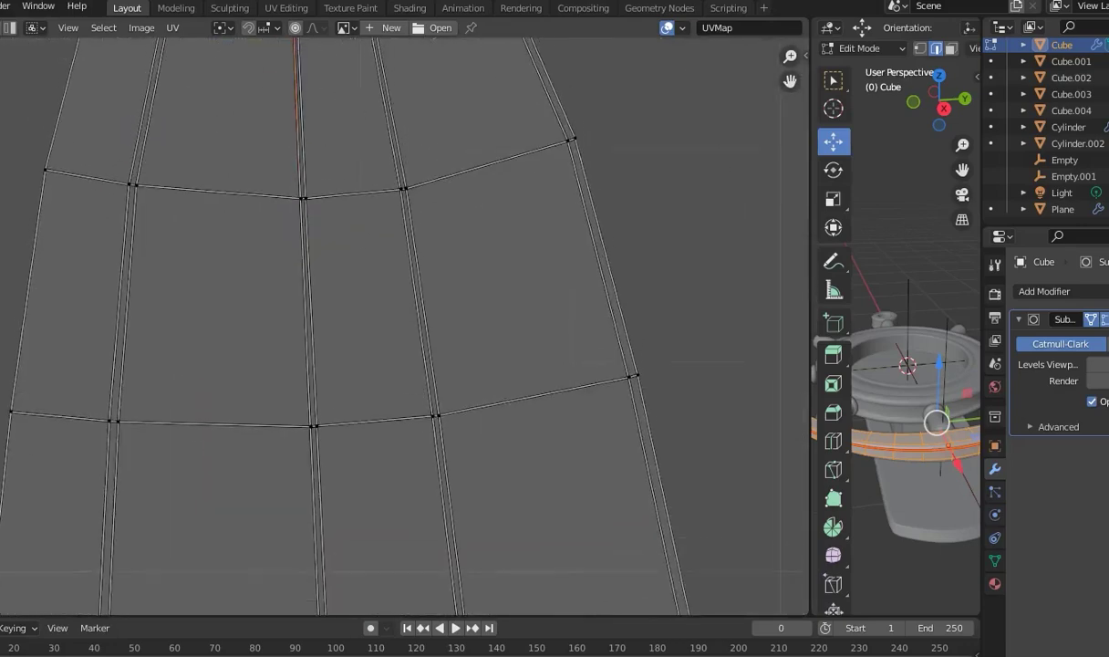
scroll(232, 278, "down", 1)
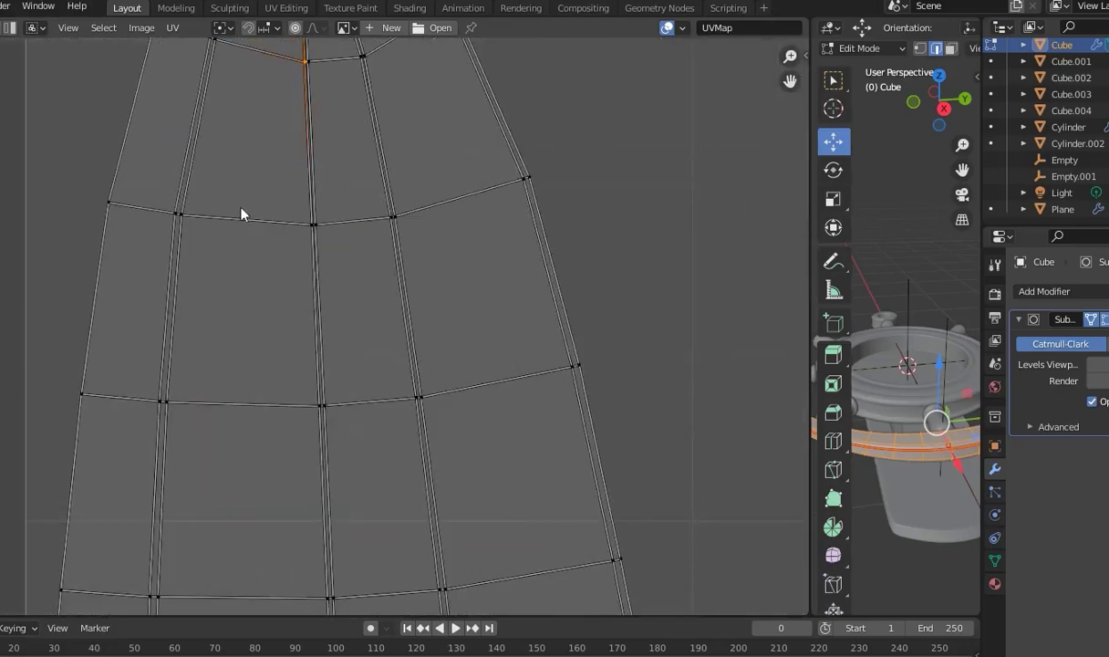
Make one quad's top and bottom UV edges horizontal with Align X/Y
left_click(182, 219, "shift")
left_click(318, 404, "shift")
left_click(163, 401, "shift")
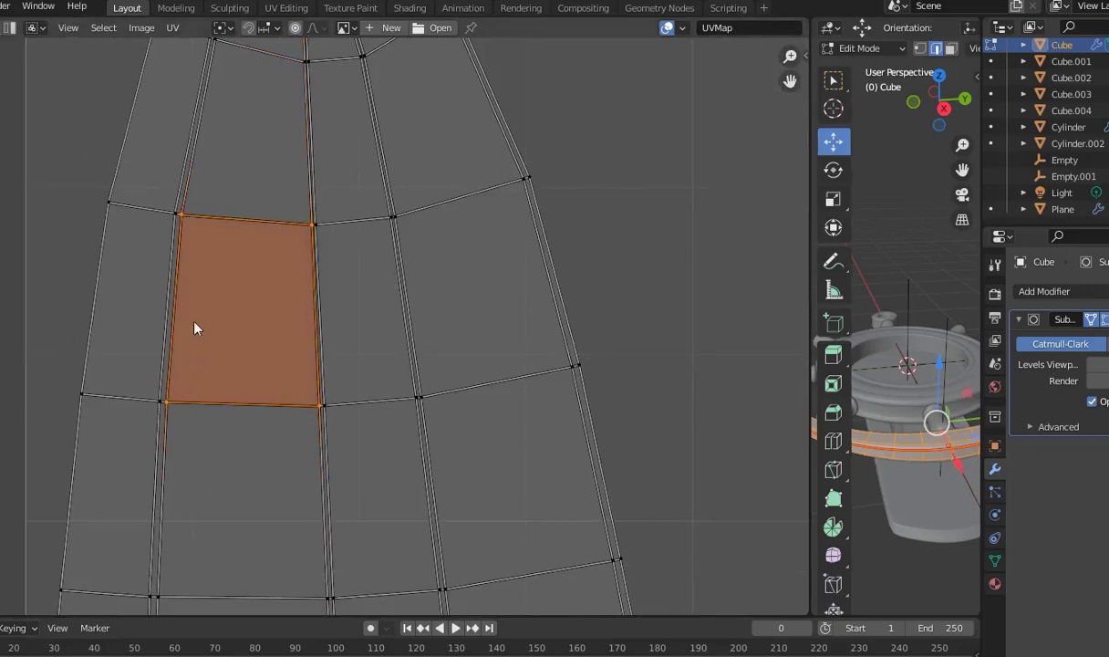
left_click_drag(318, 242, 319, 243)
right_click(269, 214)
left_click(212, 266)
right_click(163, 407)
left_click(169, 401)
Make the same quad's right and left UV edges vertical
left_click(313, 221)
left_click(319, 404, "shift")
right_click(321, 407)
left_click(291, 382)
left_click(175, 216)
left_click(164, 403, "shift")
right_click(165, 406)
left_click(166, 408)
Apply Follow Active Quads to the whole island from the squared quad, then widen the 3D Viewport
left_click(238, 311)
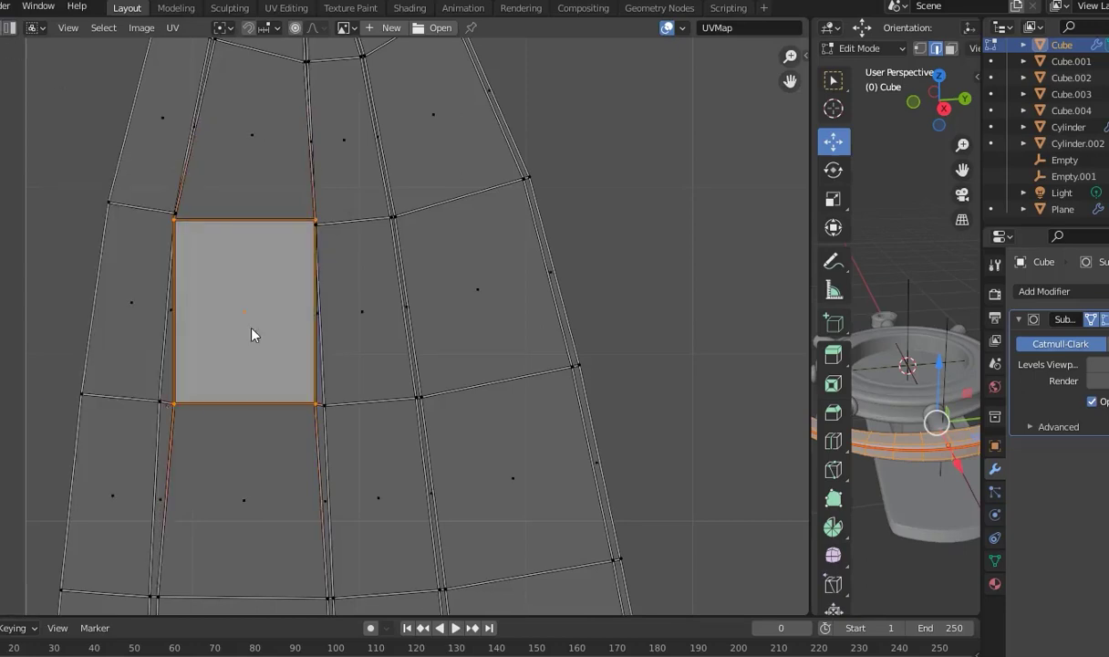
key("ctrl+l")
right_click(238, 311)
left_click(182, 135)
scroll(538, 291, "down", 5)
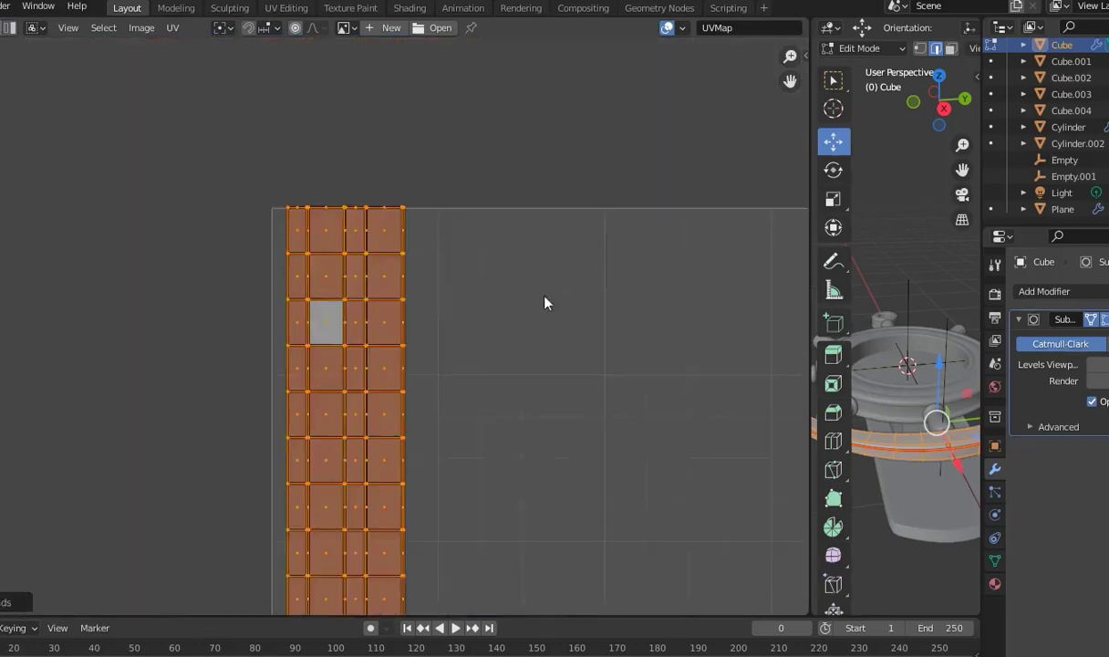
middle_click_drag(538, 292, 359, 563)
scroll(347, 229, "down", 2)
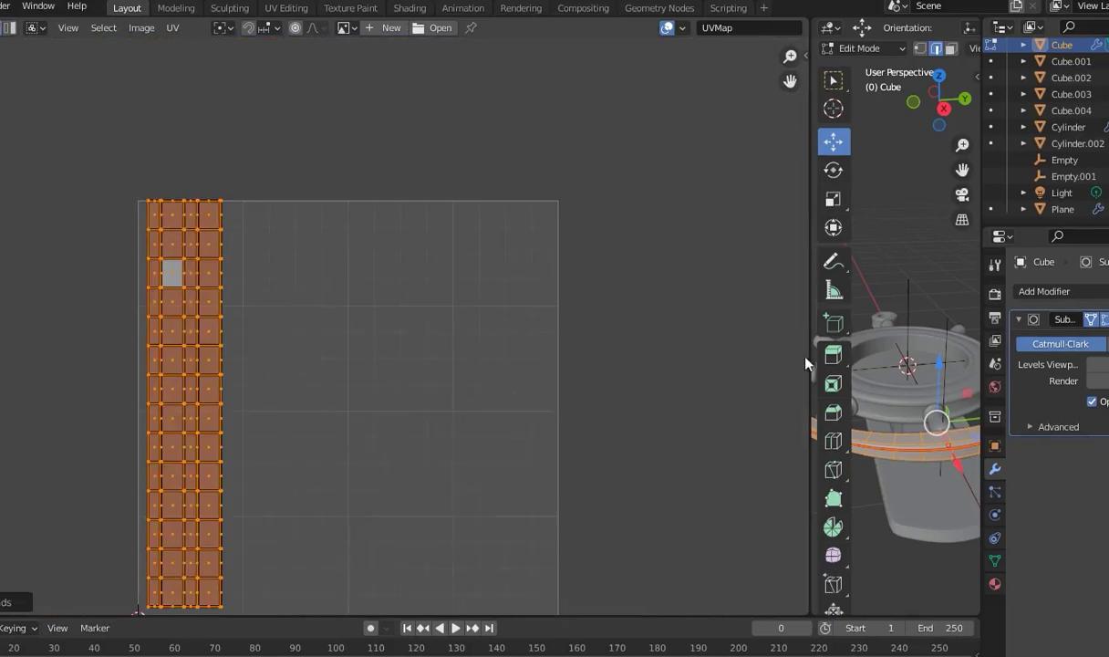
left_click_drag(808, 364, 162, 370)
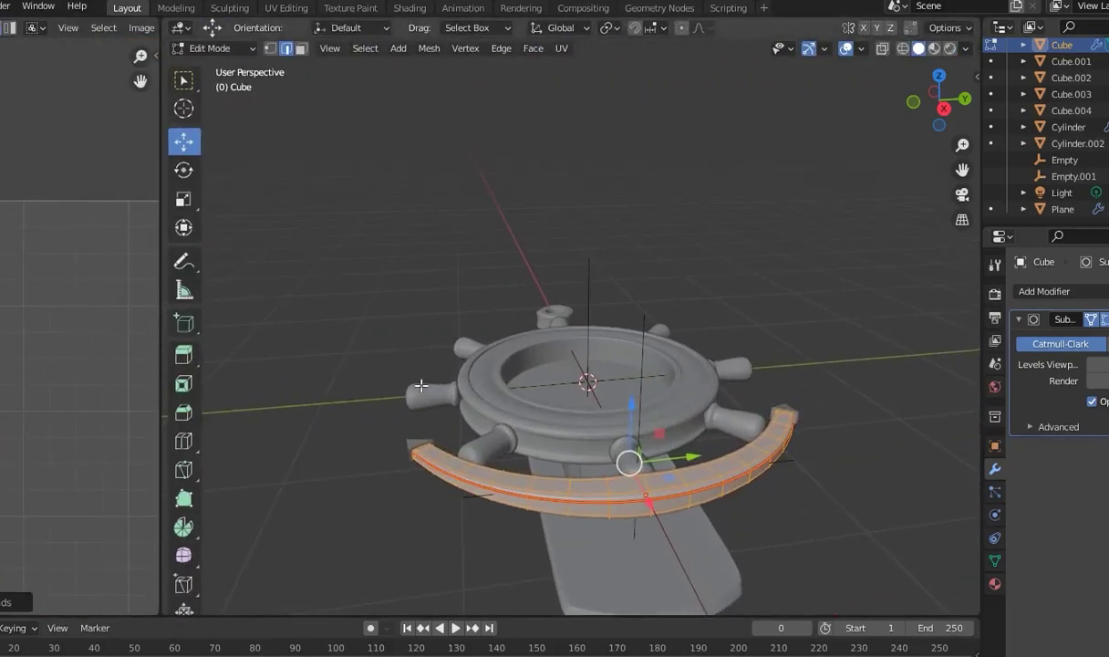
Switch from the arc band to Cube.001 in Edit Mode, framed on its triangle face
key("Tab")
left_click(450, 390)
middle_click_drag(451, 390, 537, 372)
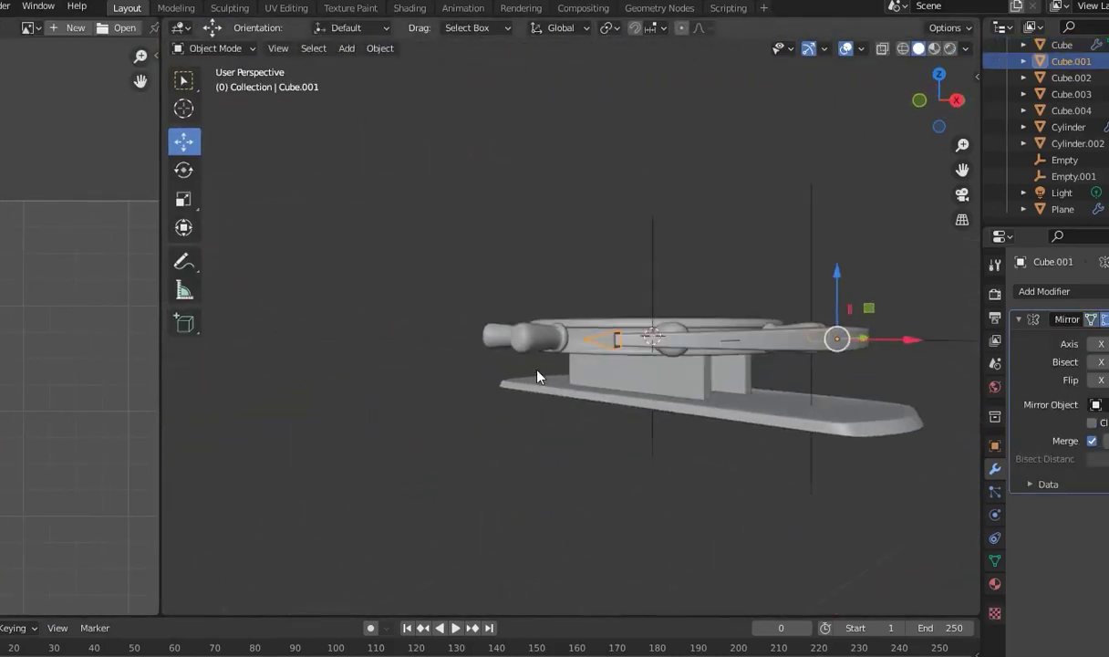
key("Tab")
mouse_move(570, 329)
middle_mouse_down()
mouse_move(579, 403)
mouse_move(568, 496)
mouse_move(457, 439)
middle_mouse_up()
middle_click_drag(471, 338, 428, 365)
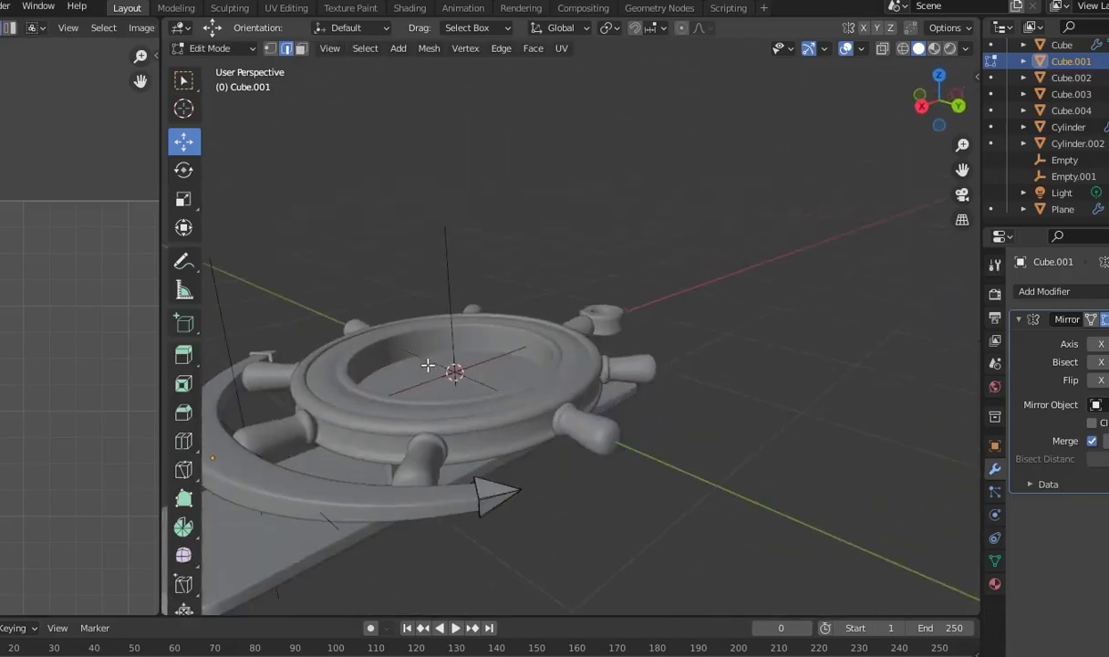
middle_click_drag(589, 491, 616, 485)
key("KP_Decimal")
mouse_move(673, 342)
middle_mouse_down()
mouse_move(609, 401)
mouse_move(607, 430)
mouse_move(706, 426)
middle_mouse_up()
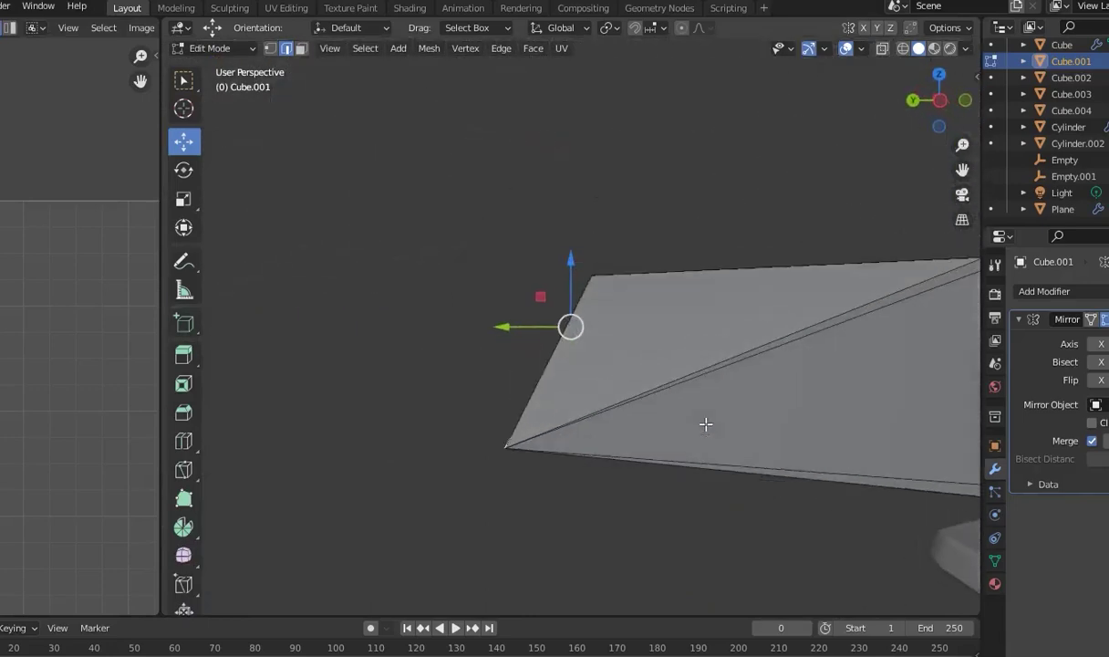
Merge the wedge's bottom-left corner vertices at their centre
left_click(269, 48)
left_click_drag(447, 393, 557, 496)
key("m")
left_click(557, 496)
scroll(550, 442, "down", 3)
mouse_move(550, 442)
middle_mouse_down()
mouse_move(669, 498)
mouse_move(661, 508)
mouse_move(815, 486)
mouse_move(683, 392)
mouse_move(755, 389)
mouse_move(716, 395)
middle_mouse_up()
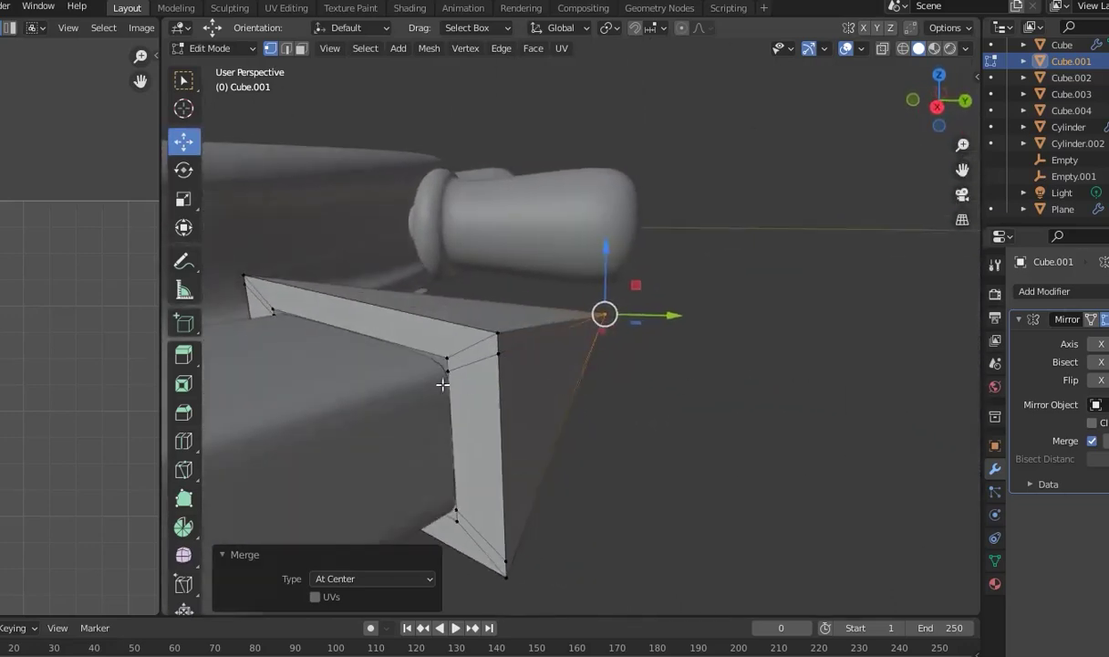
Mark the wedge's top edge loop as a seam
left_click(285, 47)
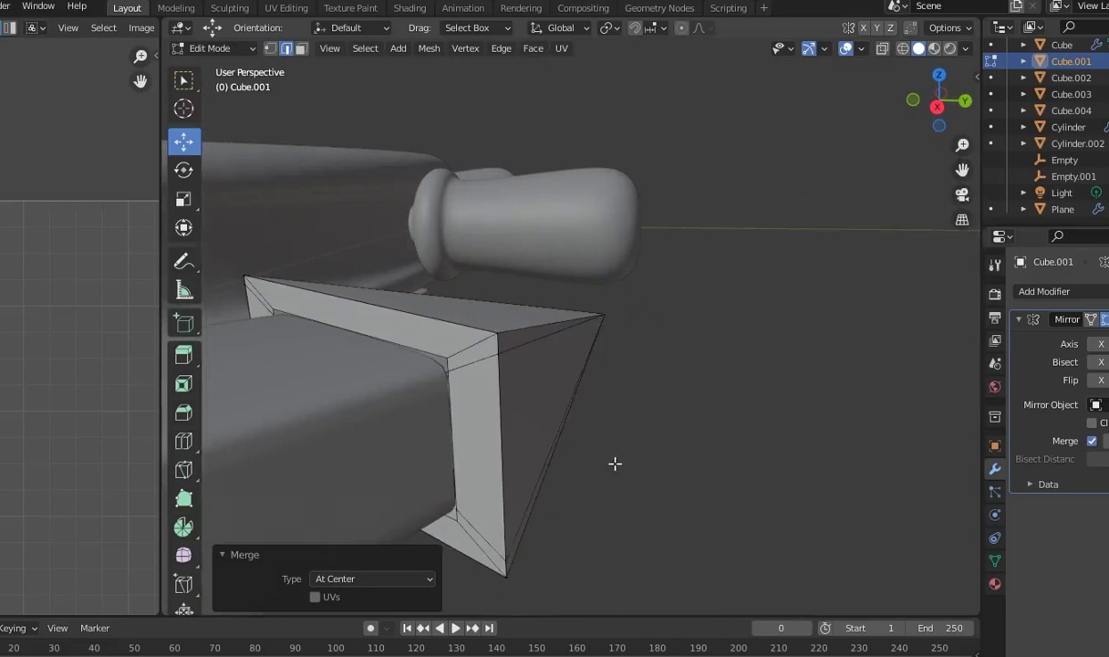
middle_click_drag(614, 460, 414, 346)
left_click(415, 344)
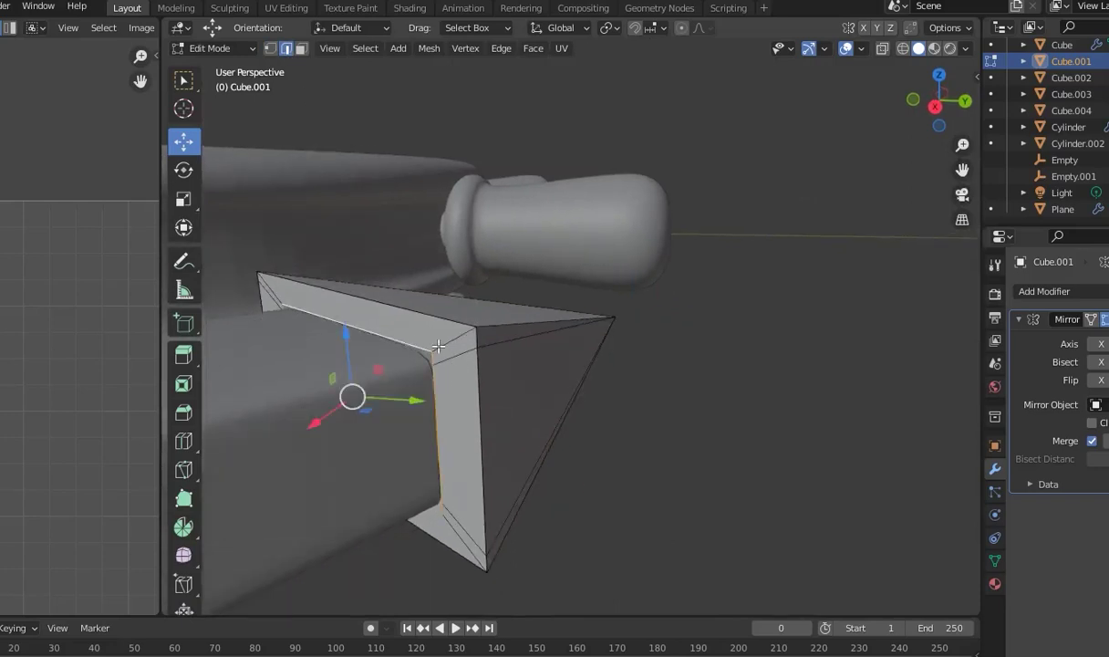
left_click(438, 347, "alt")
mouse_move(550, 395)
middle_mouse_down()
mouse_move(388, 381)
mouse_move(624, 371)
mouse_move(481, 327)
middle_mouse_up()
right_click(481, 327)
left_click(481, 326)
Select the whole wedge mesh, UV-unwrap it, and inspect the resulting islands
key("a")
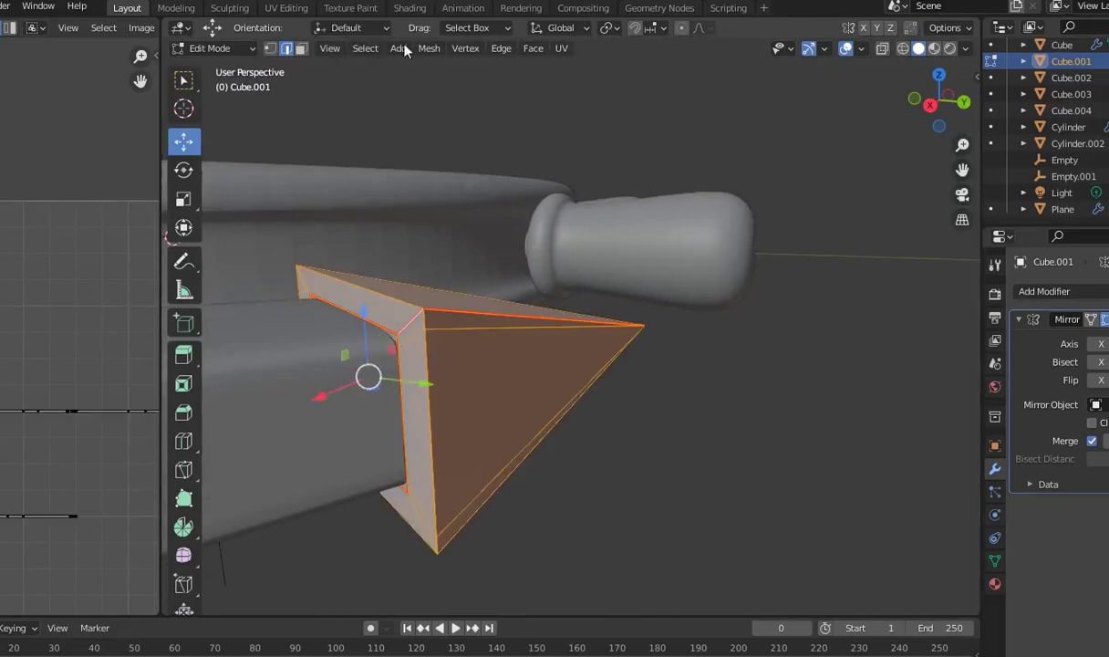
left_click(559, 47)
left_click(554, 66)
scroll(98, 374, "up", 2)
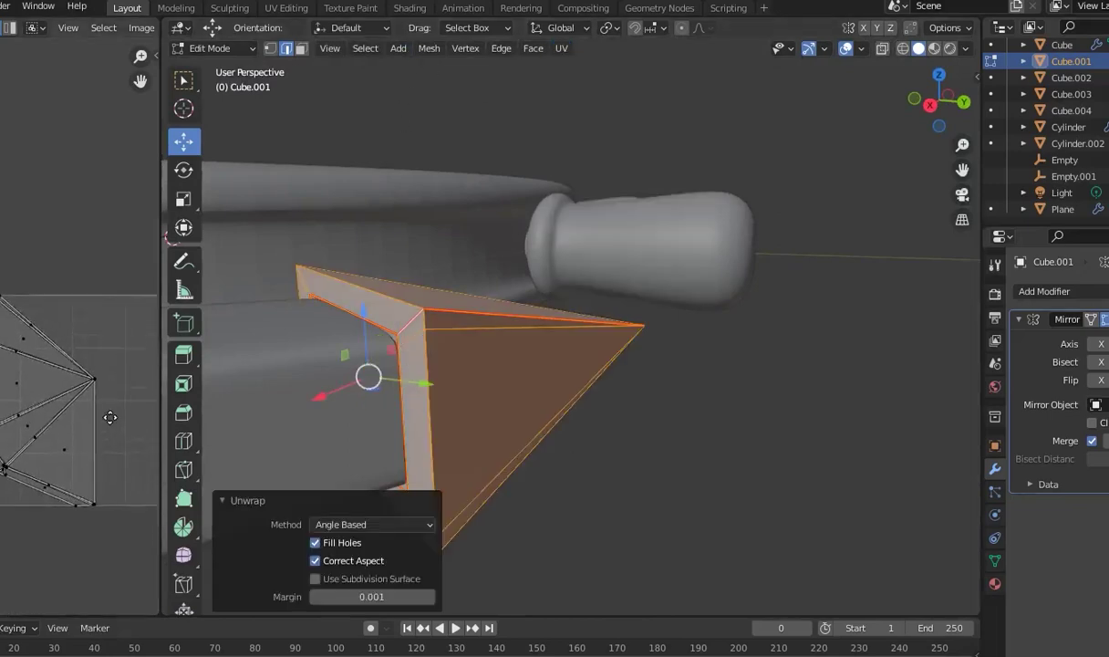
scroll(107, 416, "up", 2)
scroll(56, 433, "up", 2)
scroll(59, 406, "up", 2)
mouse_move(59, 406)
middle_mouse_down()
mouse_move(128, 371)
mouse_move(42, 344)
mouse_move(58, 401)
middle_mouse_up()
scroll(58, 402, "up", 1)
scroll(58, 401, "down", 3)
scroll(81, 388, "down", 2)
Deselect, view the whole model, and return to Object Mode
left_click(732, 351)
mouse_move(732, 351)
middle_mouse_down()
mouse_move(718, 391)
mouse_move(445, 413)
mouse_move(738, 336)
mouse_move(681, 409)
mouse_move(646, 376)
middle_mouse_up()
scroll(642, 391, "up", 3)
scroll(646, 375, "down", 3)
scroll(683, 319, "down", 3)
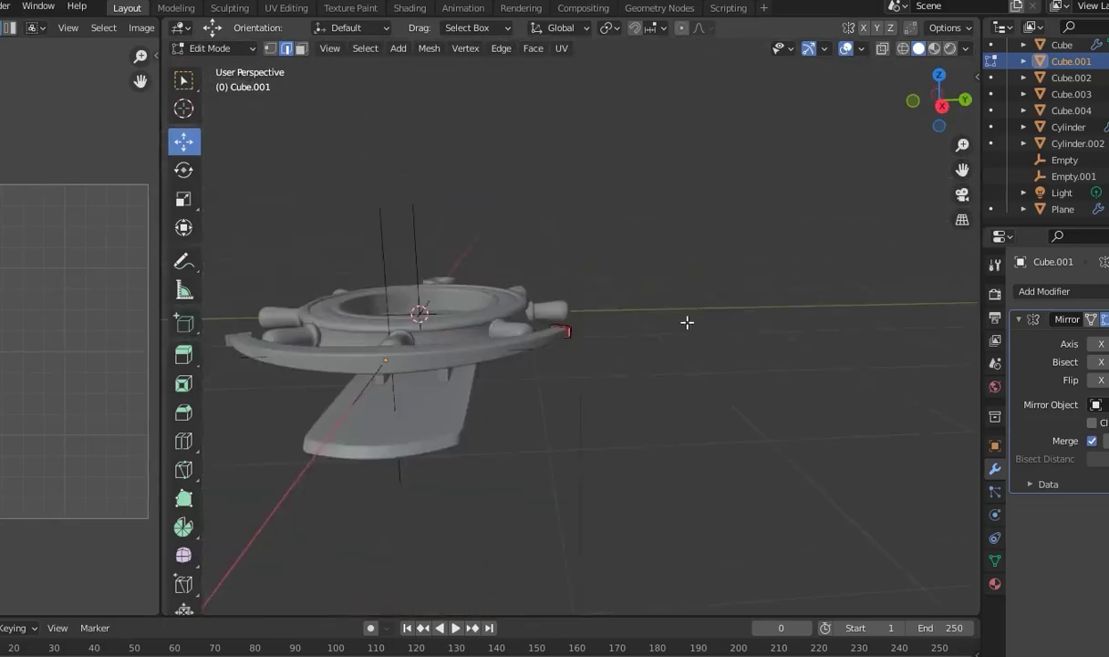
middle_click_drag(703, 309, 510, 416)
key("Tab")
Select the base Cube.002 and enter Edit Mode
left_click(444, 427)
scroll(561, 431, "up", 2)
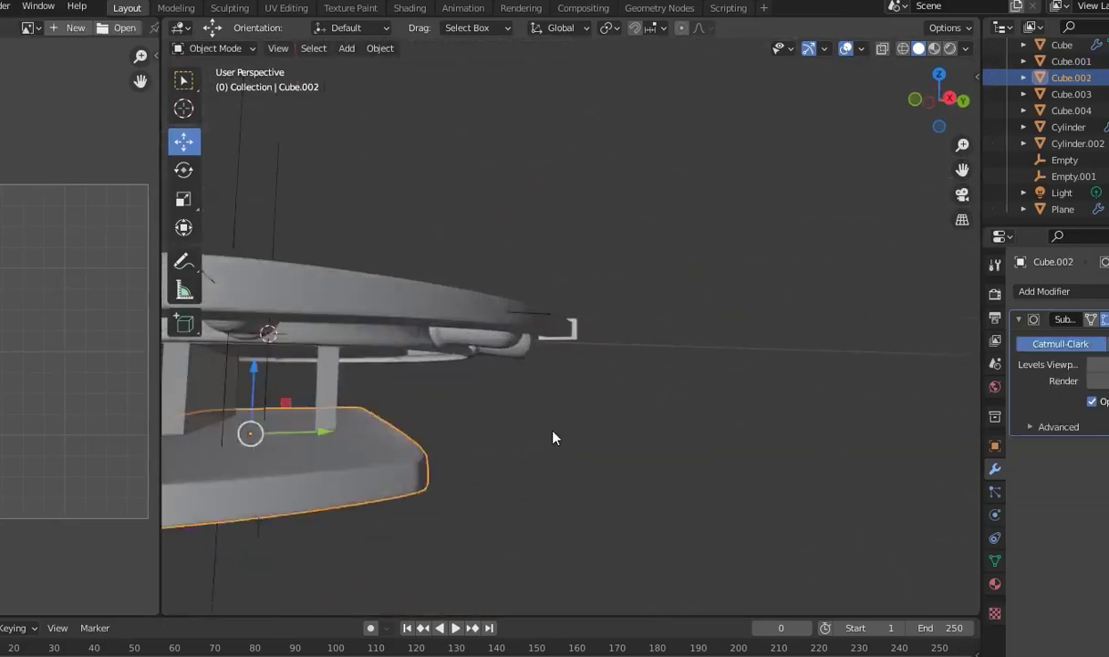
scroll(493, 474, "up", 2)
scroll(433, 511, "up", 1)
key("Tab")
mouse_move(721, 483)
middle_mouse_down()
mouse_move(738, 498)
mouse_move(745, 471)
middle_mouse_up()
Select the top and bottom rim edge loops of the base and mark them as seams
left_click(463, 500)
left_click(488, 502, "alt")
middle_click_drag(488, 503, 453, 495)
scroll(702, 476, "up", 4)
middle_click_drag(702, 476, 817, 478)
scroll(797, 401, "down", 4)
mouse_move(797, 401)
middle_mouse_down()
mouse_move(654, 423)
mouse_move(640, 469)
mouse_move(656, 468)
middle_mouse_up()
scroll(649, 460, "up", 3)
key("super+space")
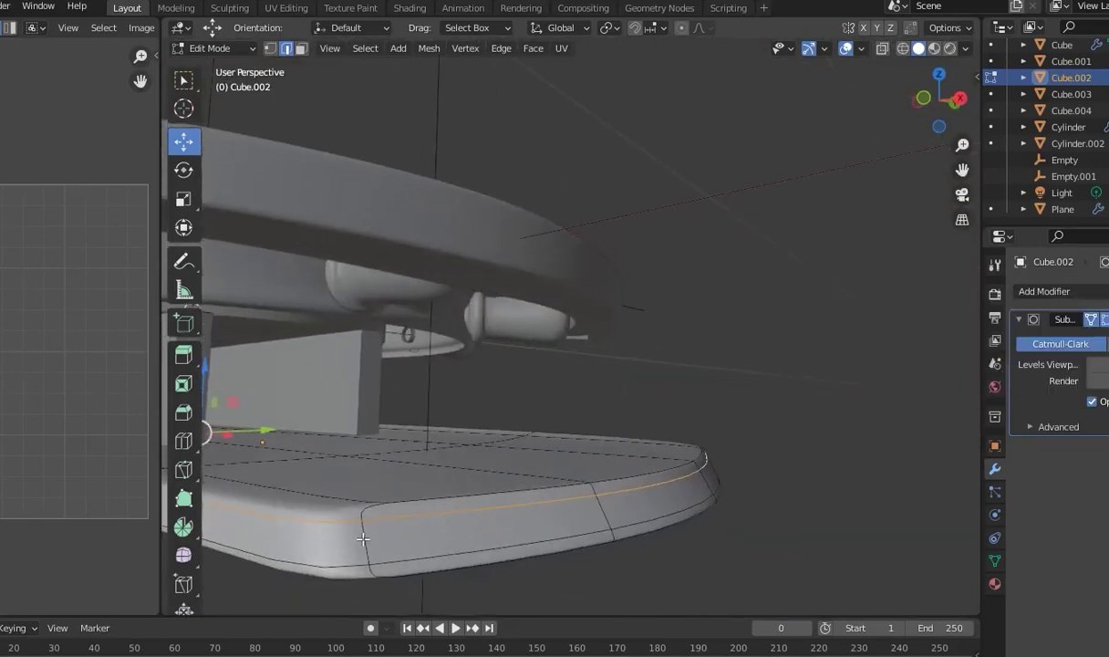
left_click(406, 564, "alt+shift")
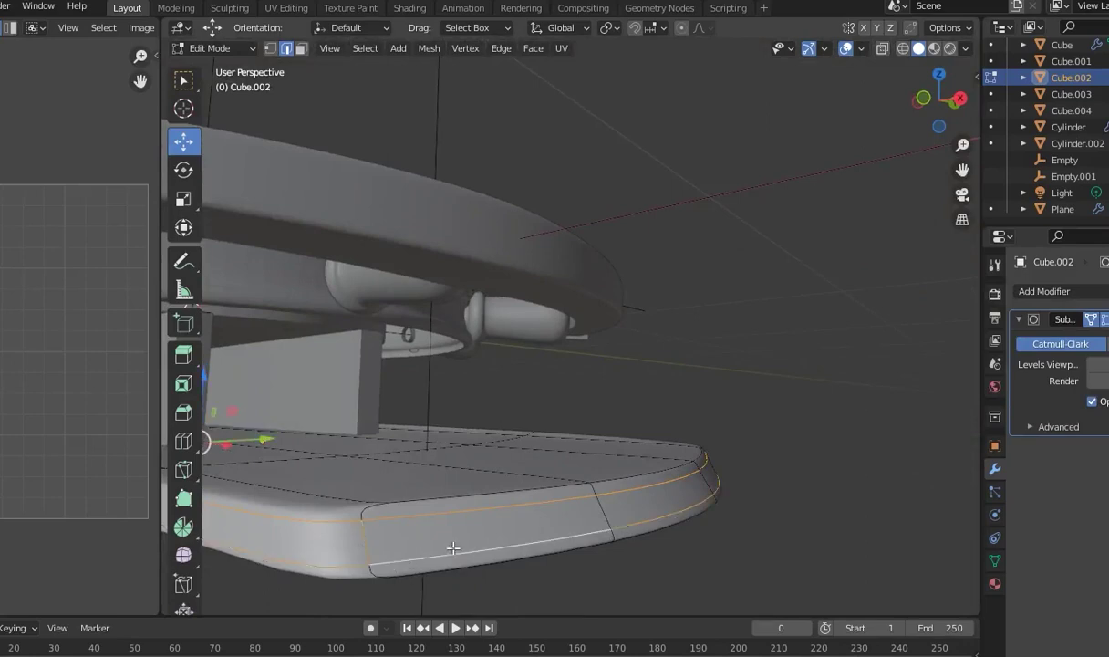
right_click(453, 548)
left_click(422, 516)
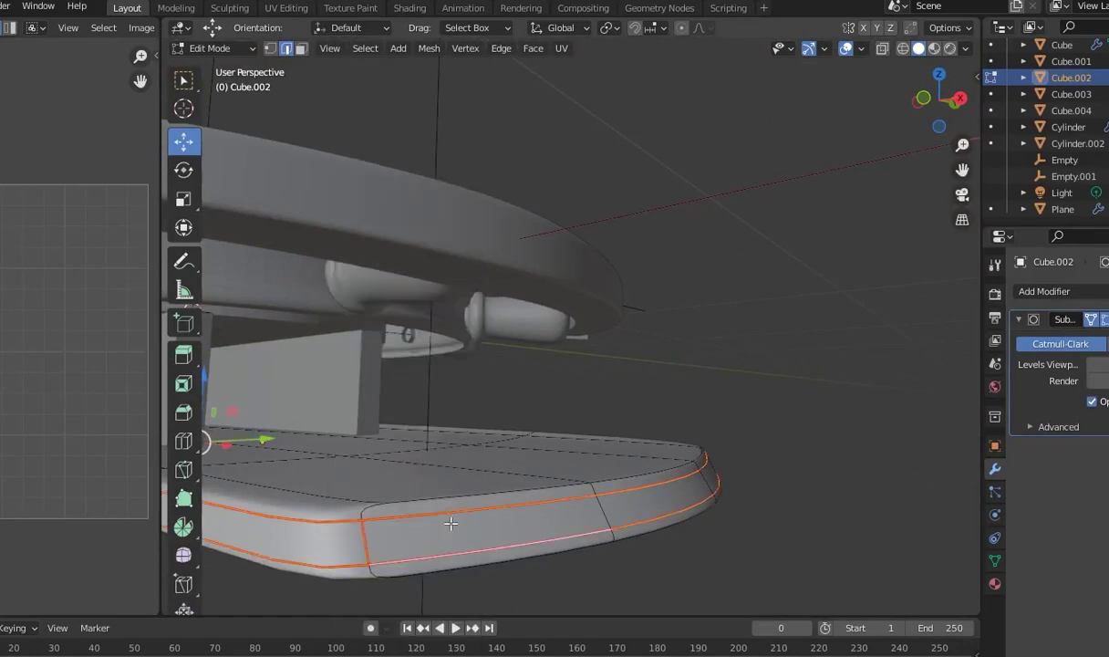
Unwrap the entire base mesh and widen the UV editor to show its islands
key("a")
left_click(558, 49)
left_click(584, 66)
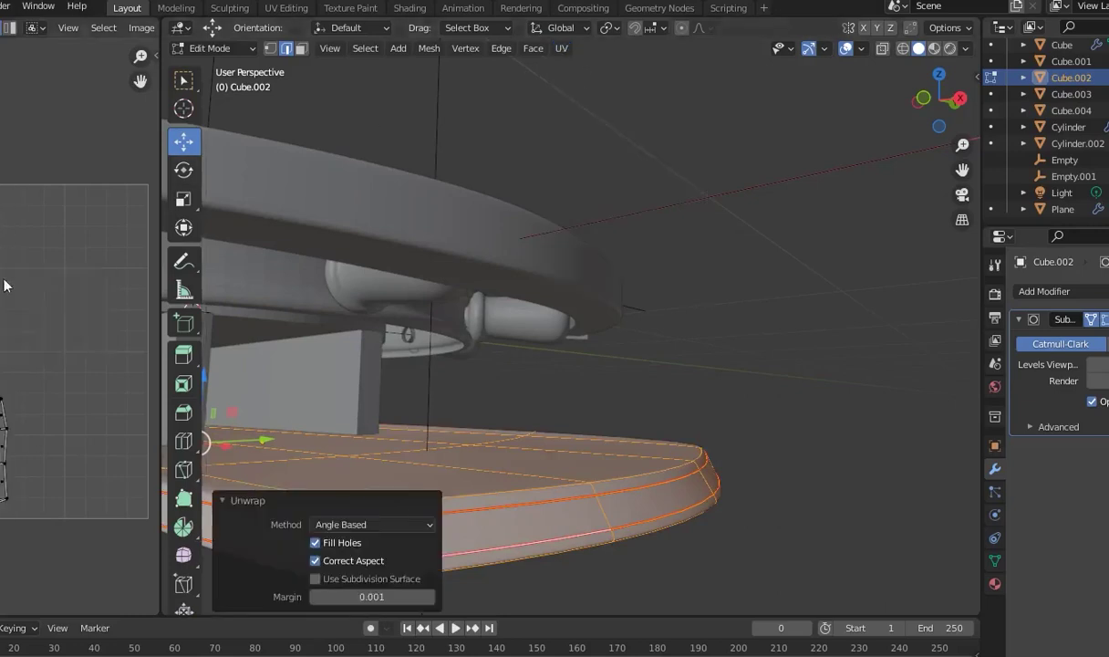
scroll(18, 279, "up", 3)
scroll(26, 255, "up", 3)
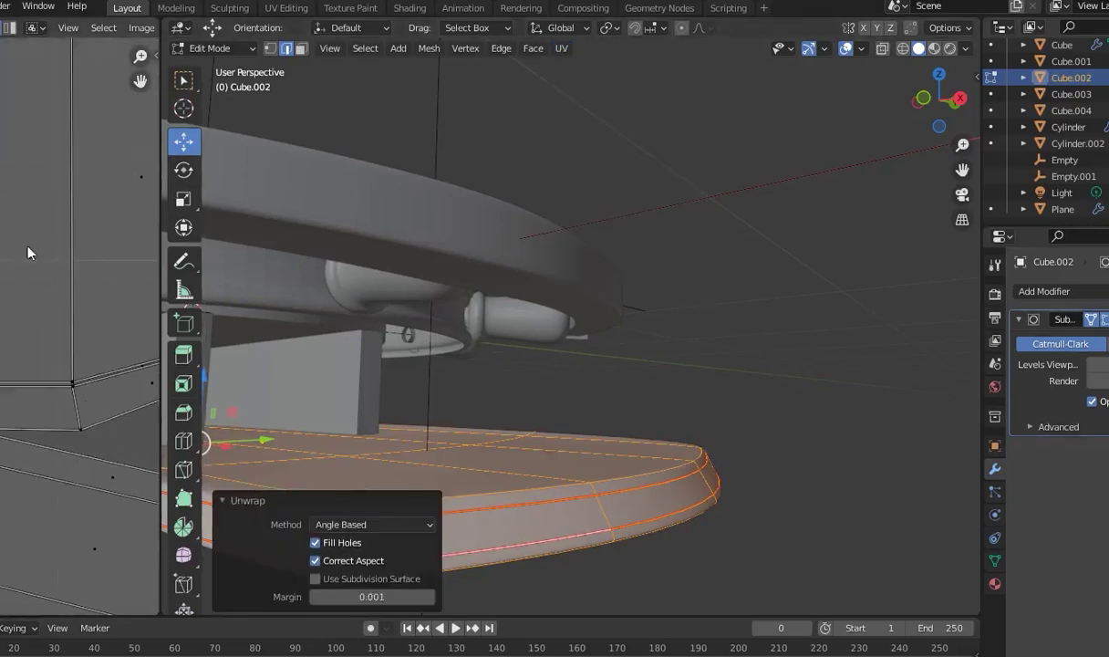
left_click_drag(157, 306, 816, 301)
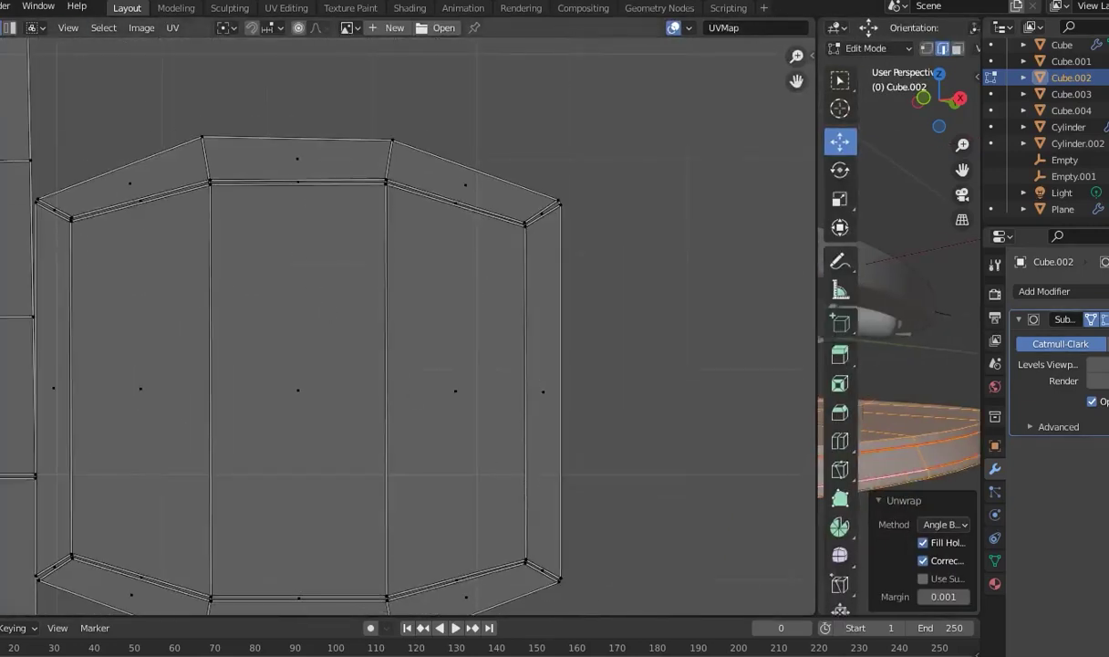
Straighten the rim island with Follow Active Quads from its middle face
left_click(321, 323)
key("l")
left_click(313, 324)
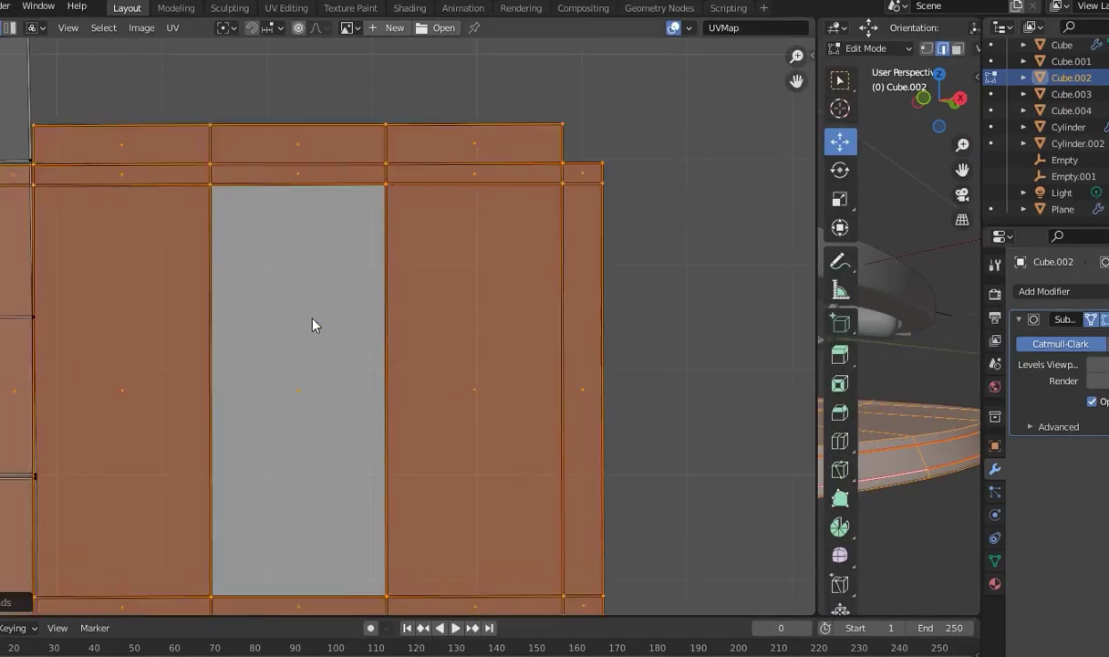
scroll(315, 325, "down", 3)
left_click_drag(403, 347, 634, 221)
scroll(492, 490, "down", 2)
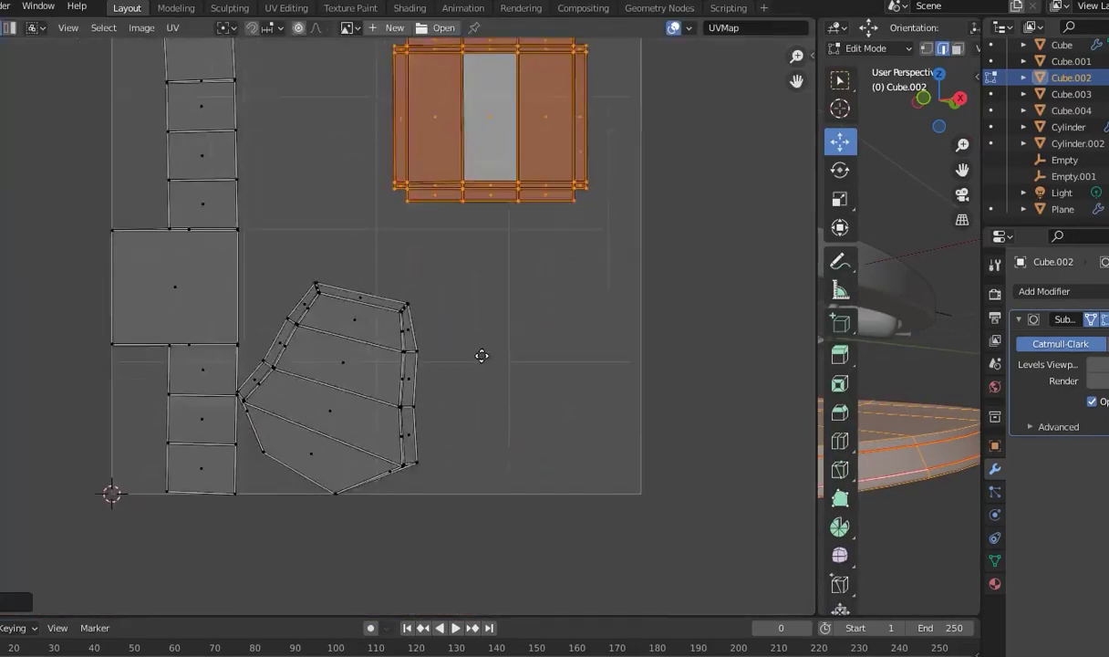
scroll(478, 359, "up", 3)
scroll(495, 426, "up", 2)
scroll(485, 272, "up", 3)
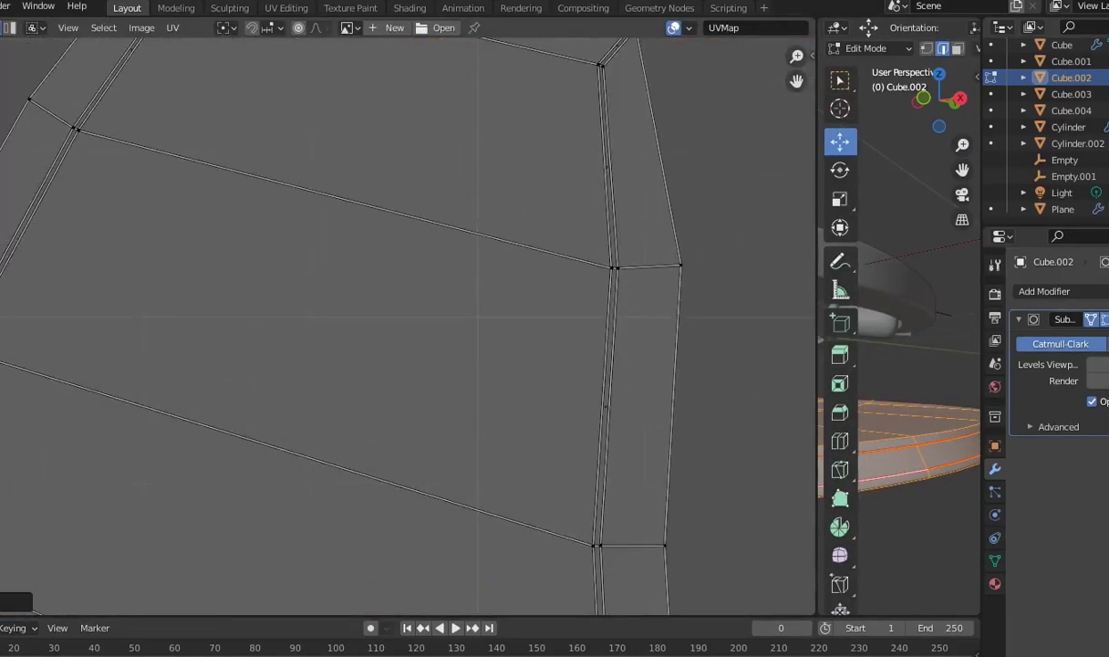
Align the next island's top and bottom UV edges horizontally and its left edge vertically
right_click(233, 300)
left_click(181, 480)
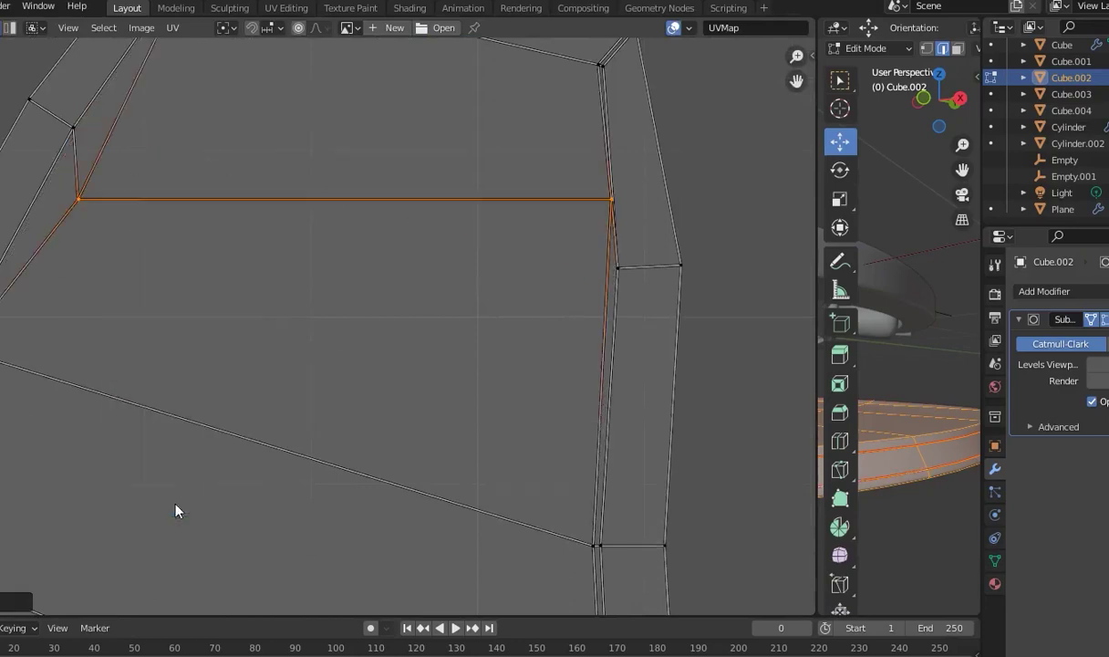
key("alt+a")
right_click(569, 548)
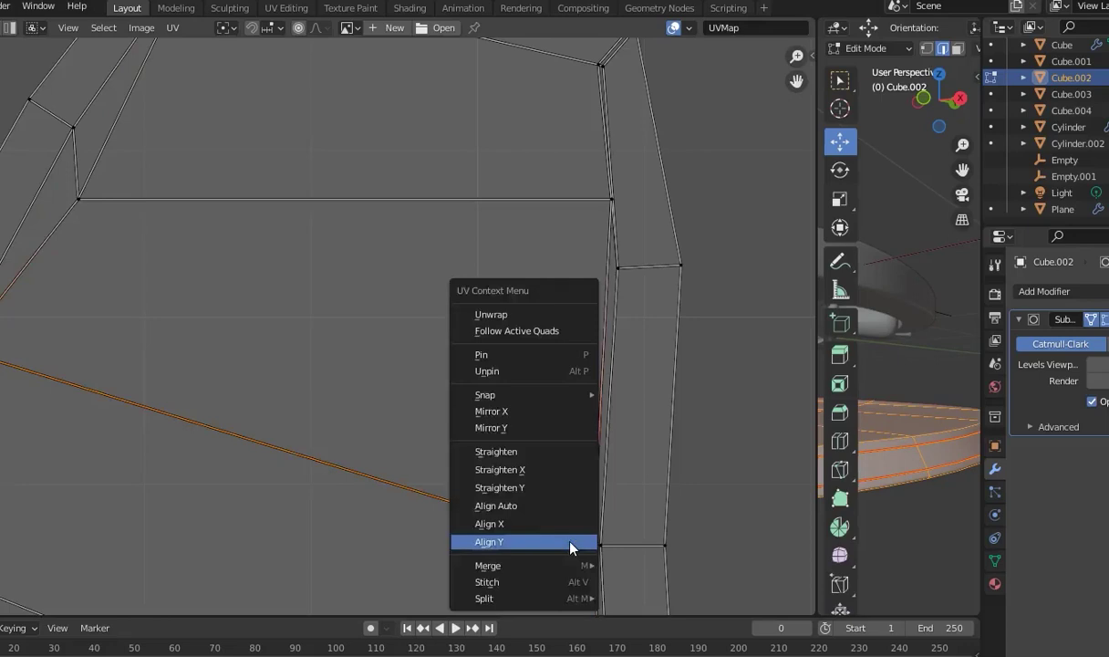
left_click(570, 547)
left_click(611, 199)
left_click(593, 447, "shift")
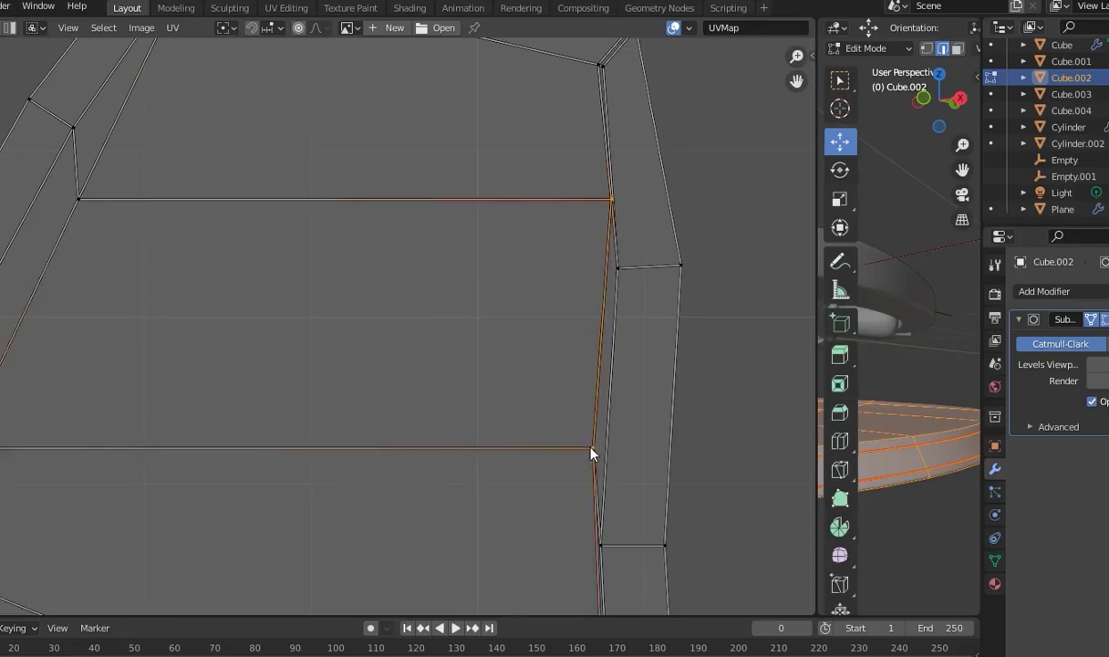
right_click(592, 449)
left_click(564, 439)
right_click(54, 446)
left_click(50, 446)
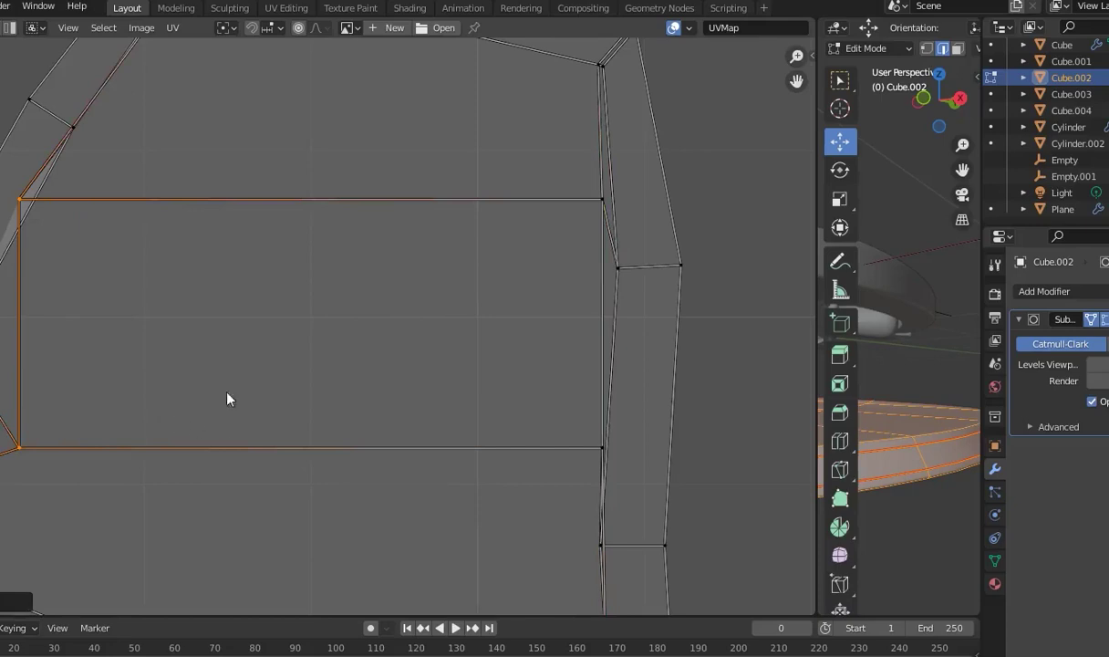
Straighten that island with Follow Active Quads from its central face
left_click(191, 339)
key("ctrl+l")
right_click(191, 339)
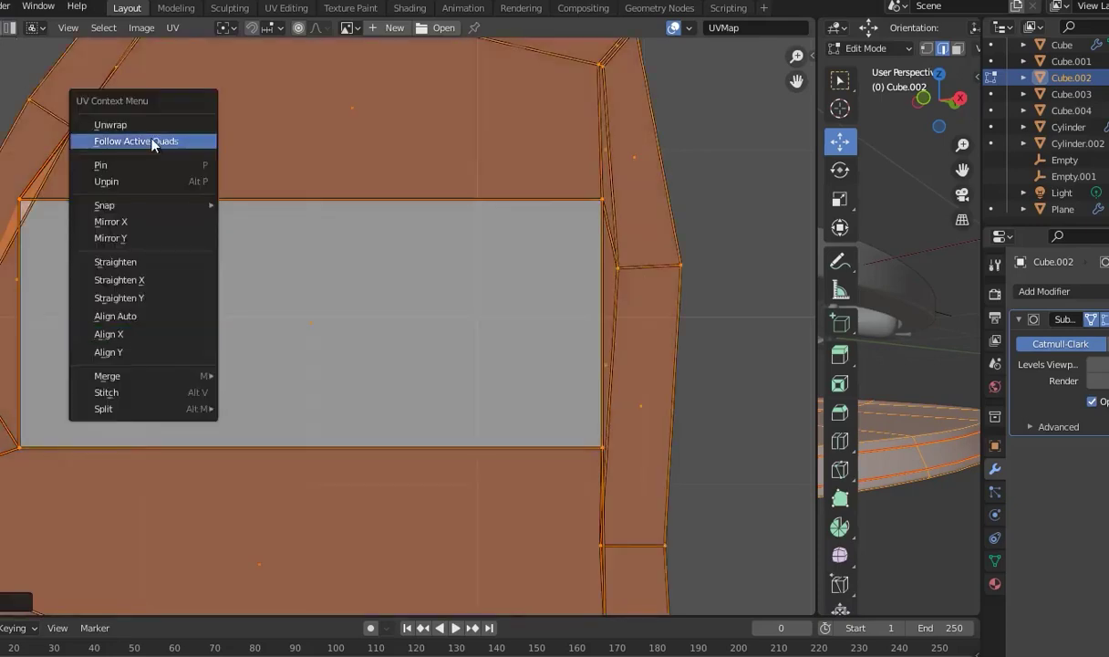
left_click(148, 142)
scroll(338, 340, "down", 5)
scroll(337, 340, "down", 2)
left_click_drag(338, 329, 510, 314)
scroll(210, 410, "up", 3)
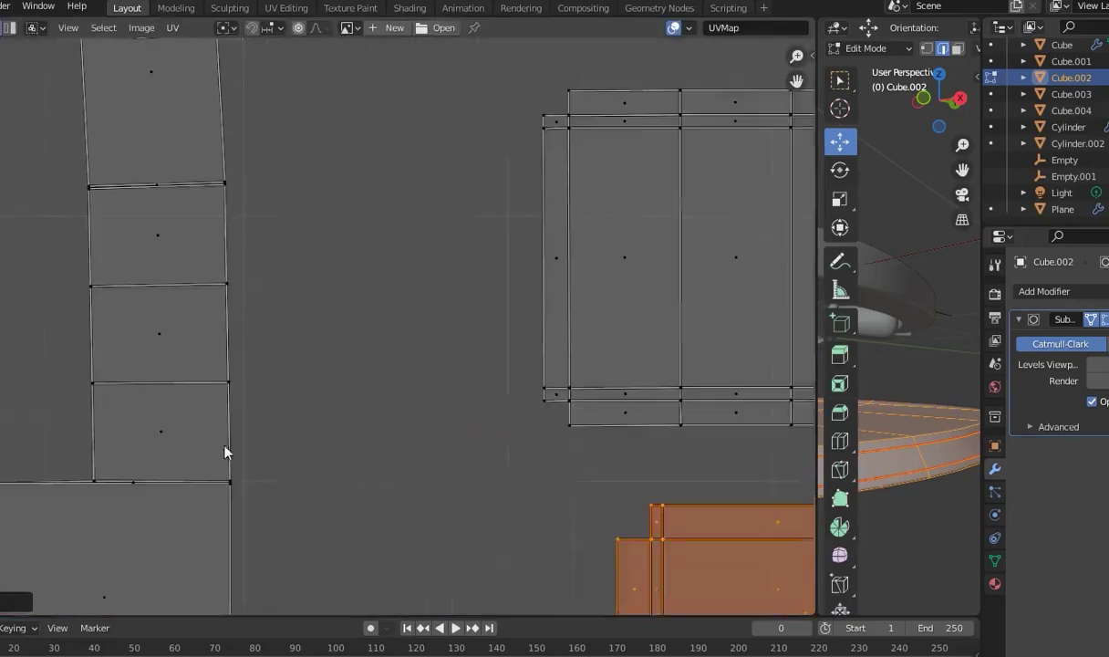
scroll(310, 329, "up", 1)
Level the left-column island's edges horizontally and make its side edge vertical
left_click(126, 322)
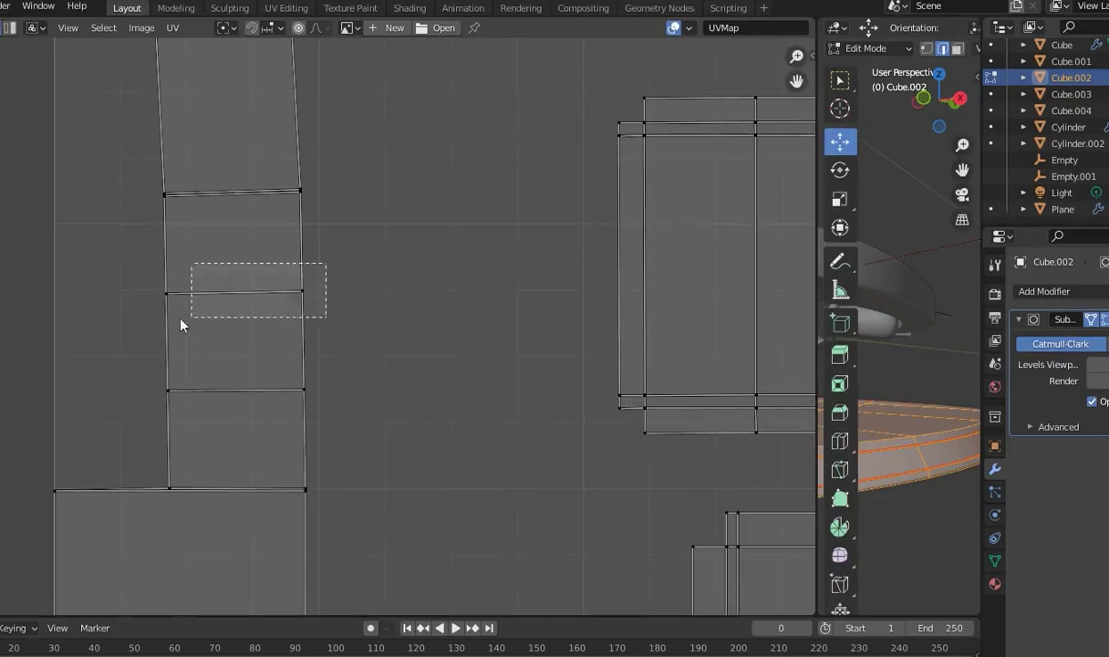
right_click(197, 274)
left_click(221, 454)
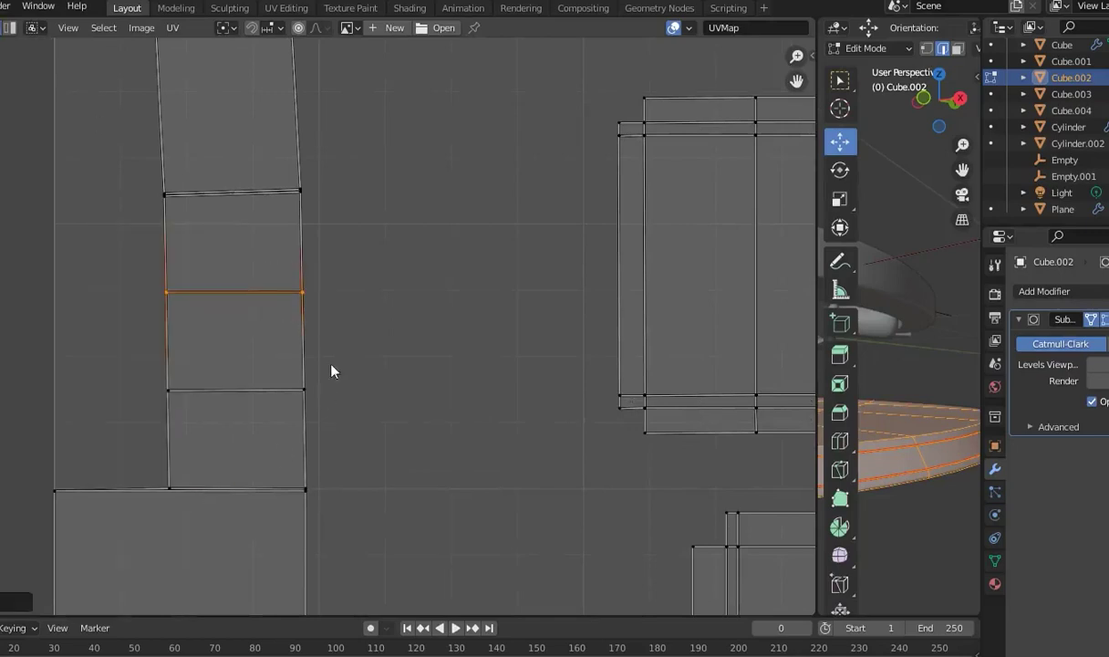
right_click(107, 414)
left_click(143, 413)
left_click_drag(326, 243, 287, 355)
right_click(278, 404)
left_click(278, 404)
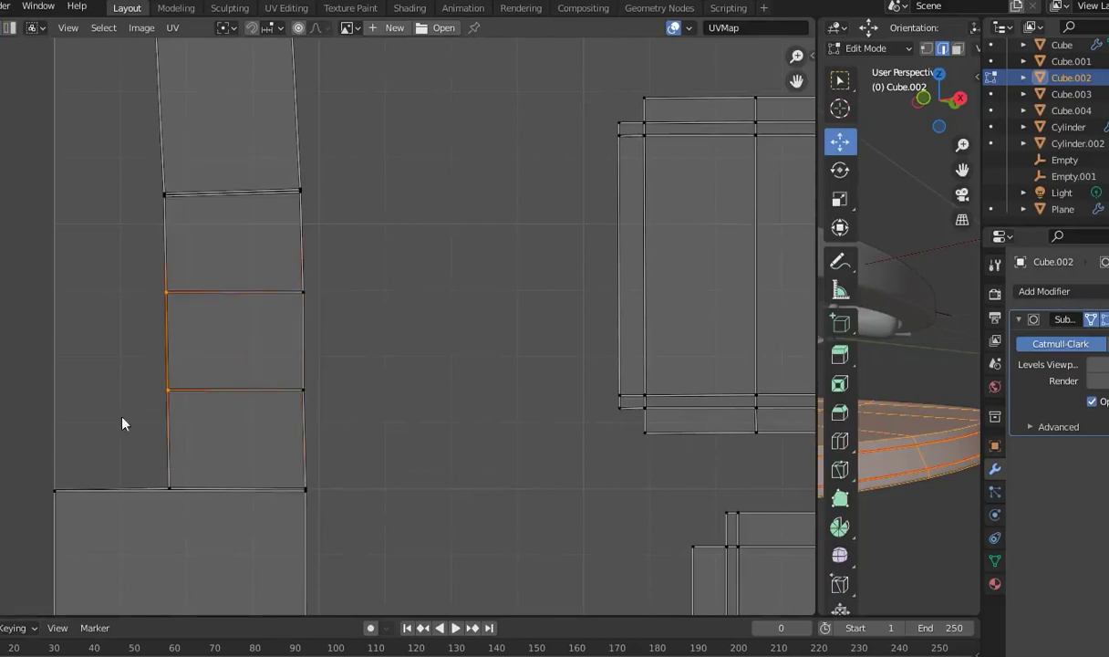
right_click(199, 353)
left_click(219, 349)
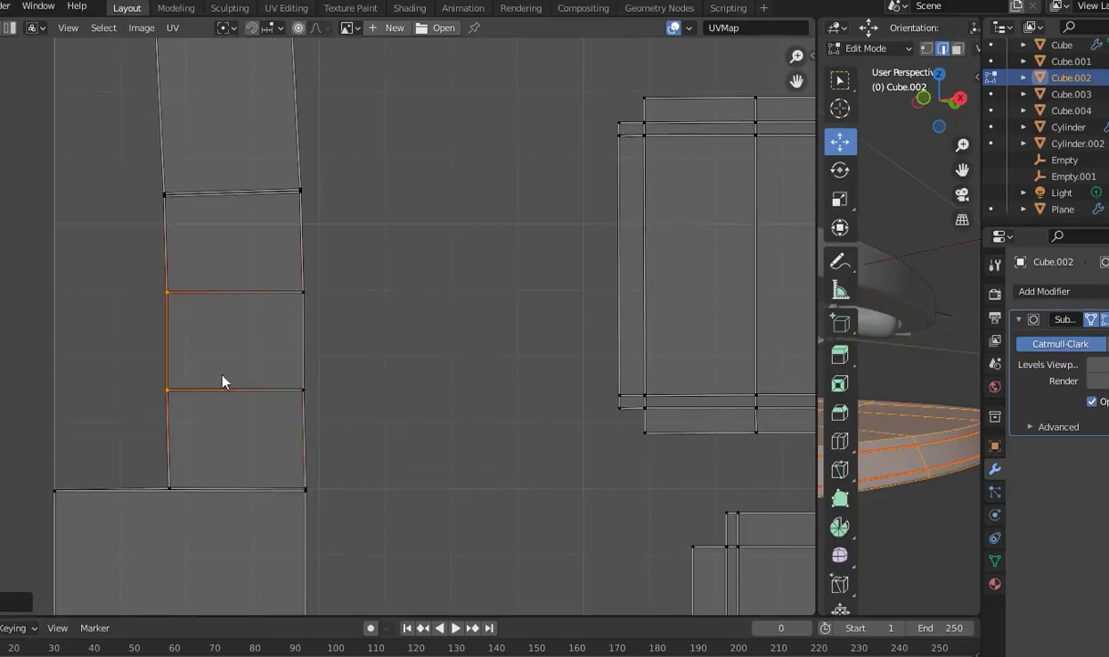
Straighten the strip island into a clean quad strip with Follow Active Quads
left_click(231, 334)
key("ctrl+l")
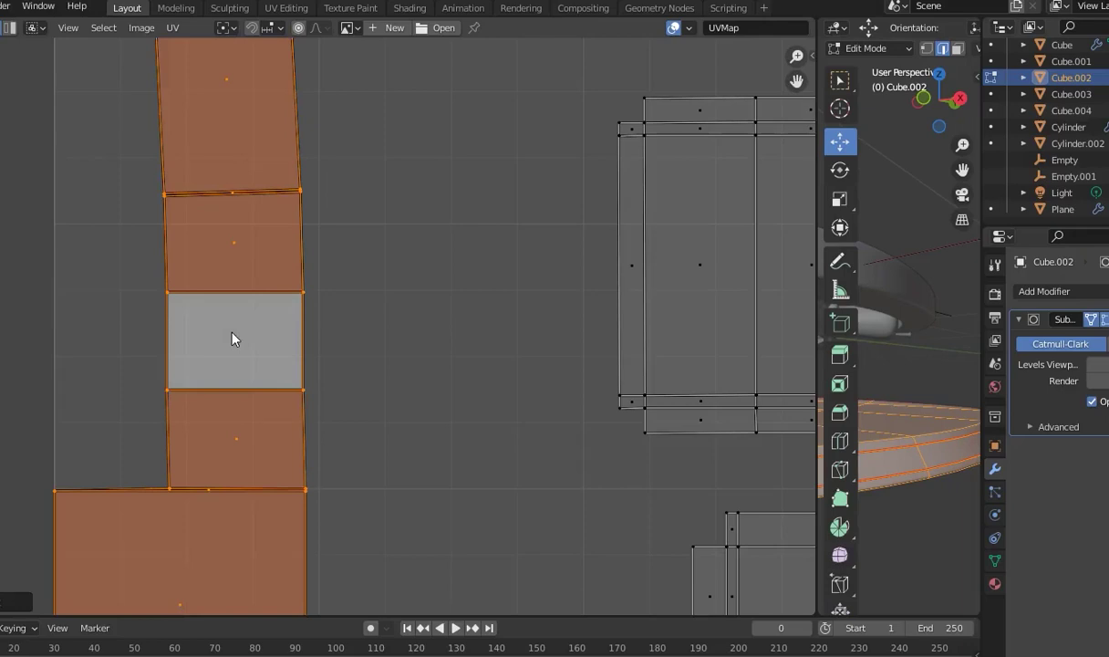
right_click(232, 339)
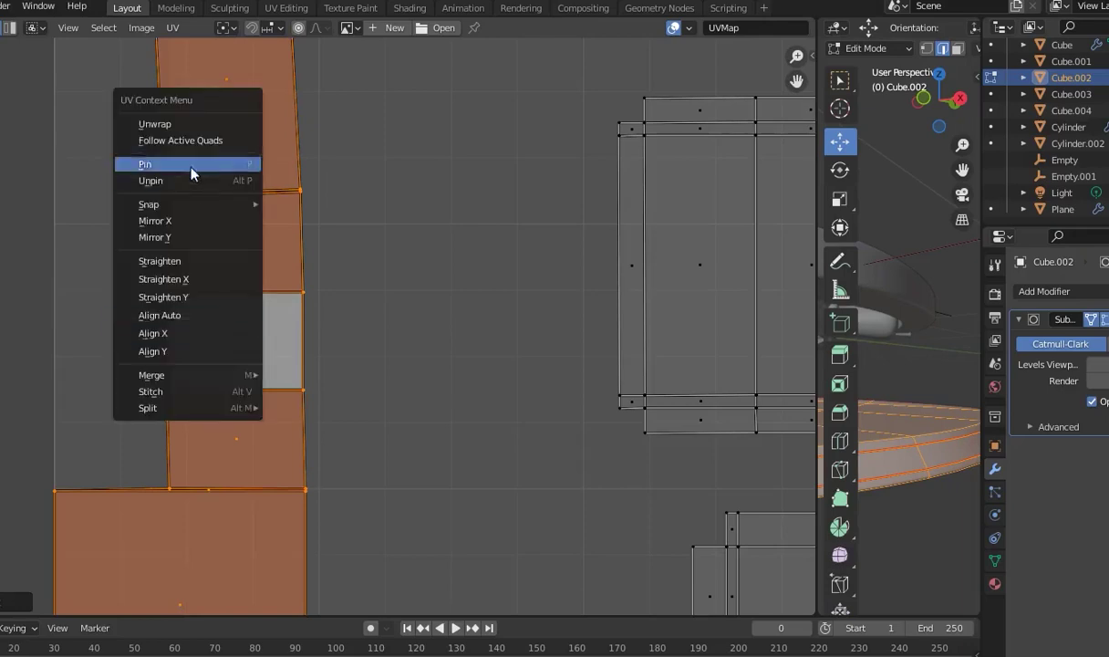
left_click(182, 142)
scroll(364, 271, "down", 6)
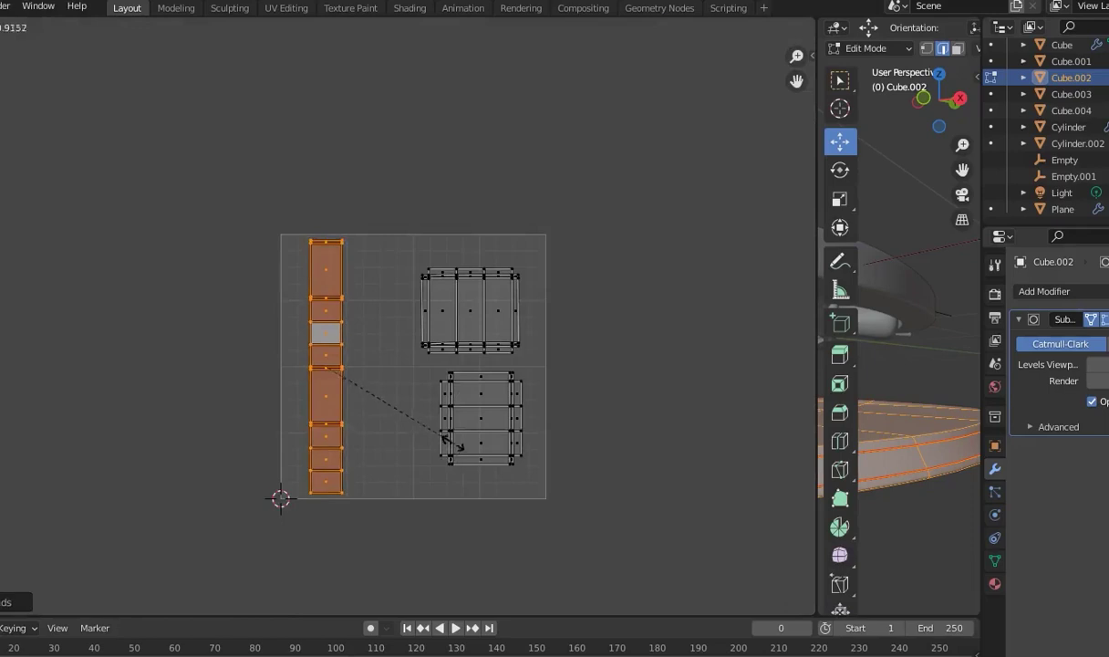
scroll(557, 392, "down", 2)
Drag the UV editor divider away so the 3D view fills the width, looking down on the wheel
left_click_drag(810, 426, 65, 383)
scroll(591, 332, "down", 3)
scroll(670, 352, "up", 2)
scroll(608, 376, "up", 3)
middle_click_drag(609, 375, 556, 483)
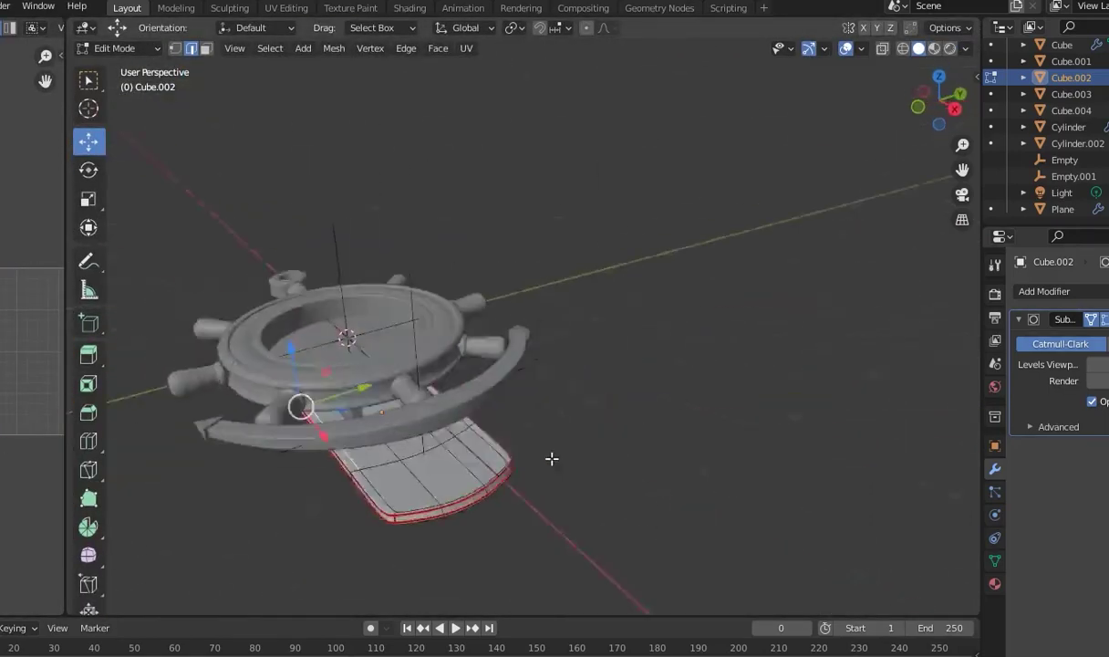
Take Cube.002 out of Edit Mode and back to Object Mode
key("ctrl+n")
key("Escape")
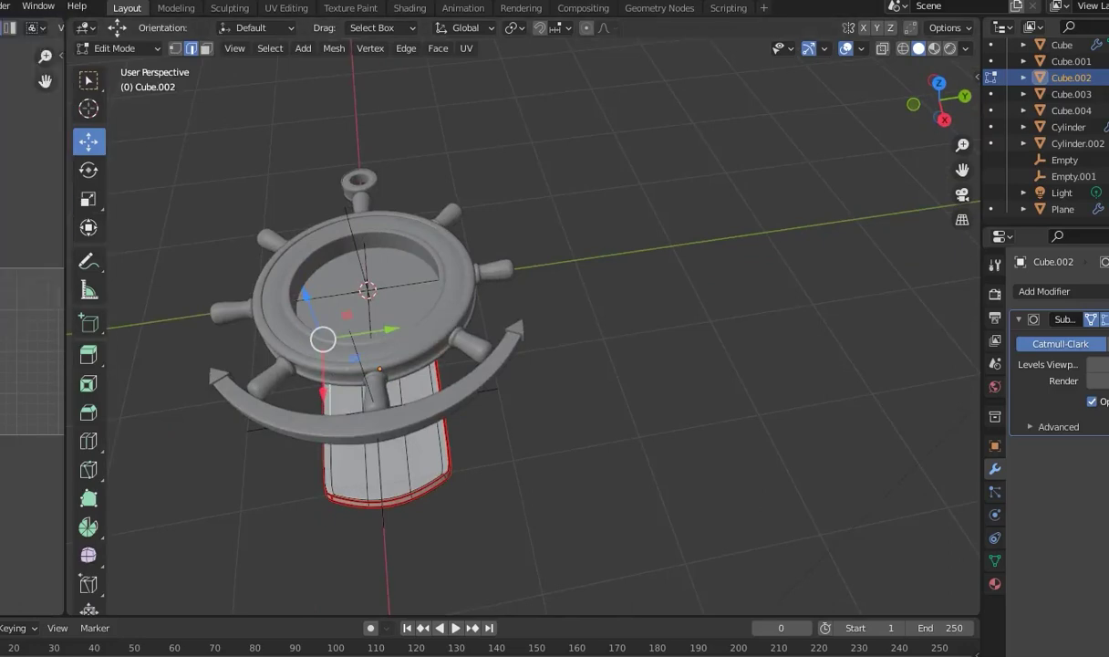
mouse_move(597, 418)
middle_mouse_down()
mouse_move(668, 380)
mouse_move(561, 310)
middle_mouse_up()
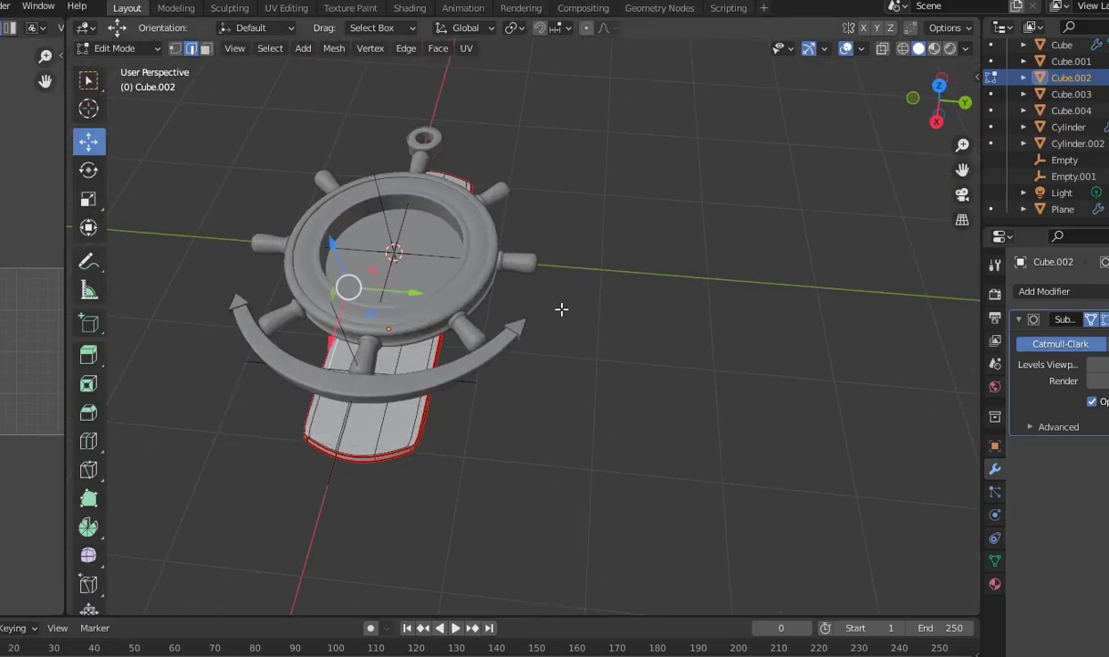
scroll(621, 215, "down", 2)
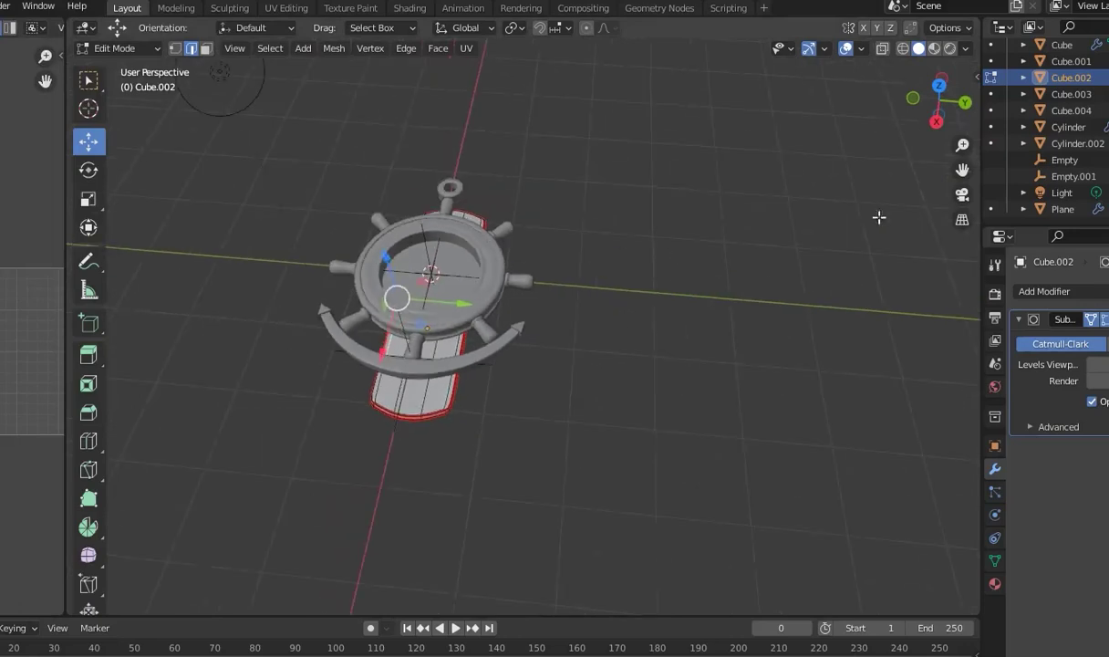
key("Tab")
Widen the side editor area and orbit to a top-down view of the wheel
mouse_move(595, 298)
middle_mouse_down()
mouse_move(627, 288)
mouse_move(129, 252)
middle_mouse_up()
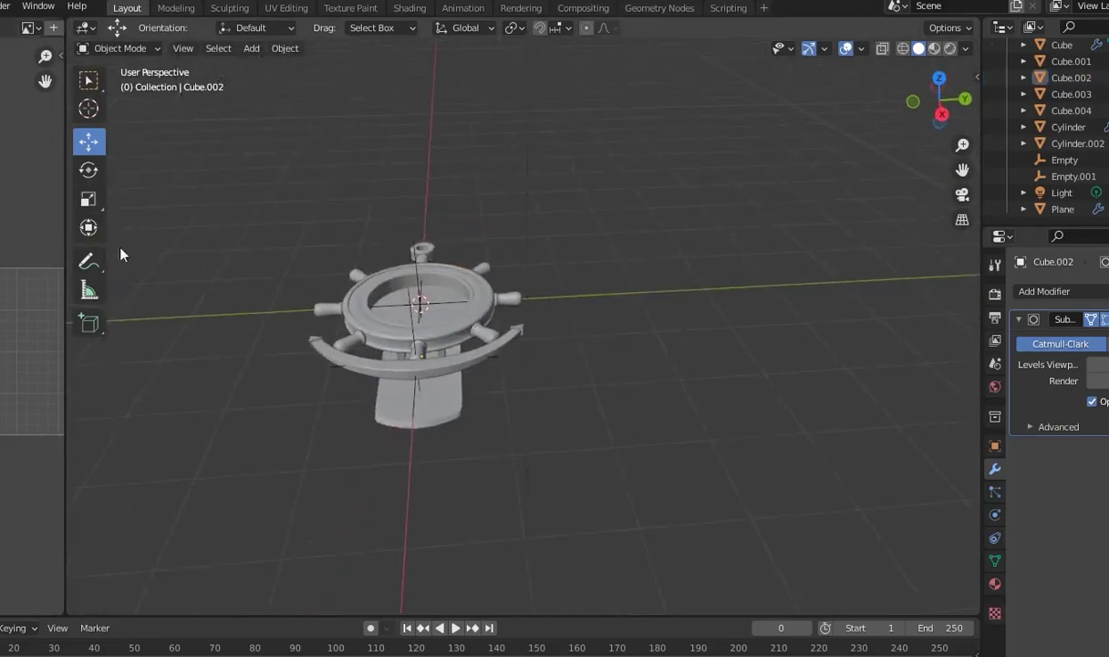
left_click_drag(115, 248, 436, 274)
scroll(697, 298, "up", 3)
middle_click_drag(692, 356, 795, 398)
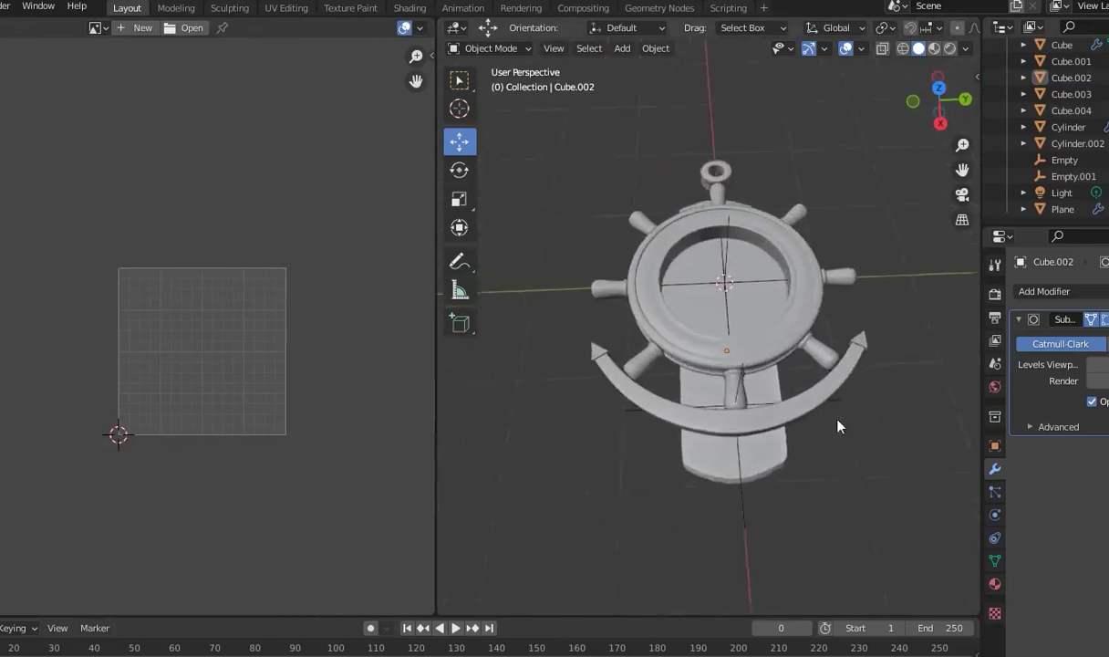
scroll(795, 397, "up", 1)
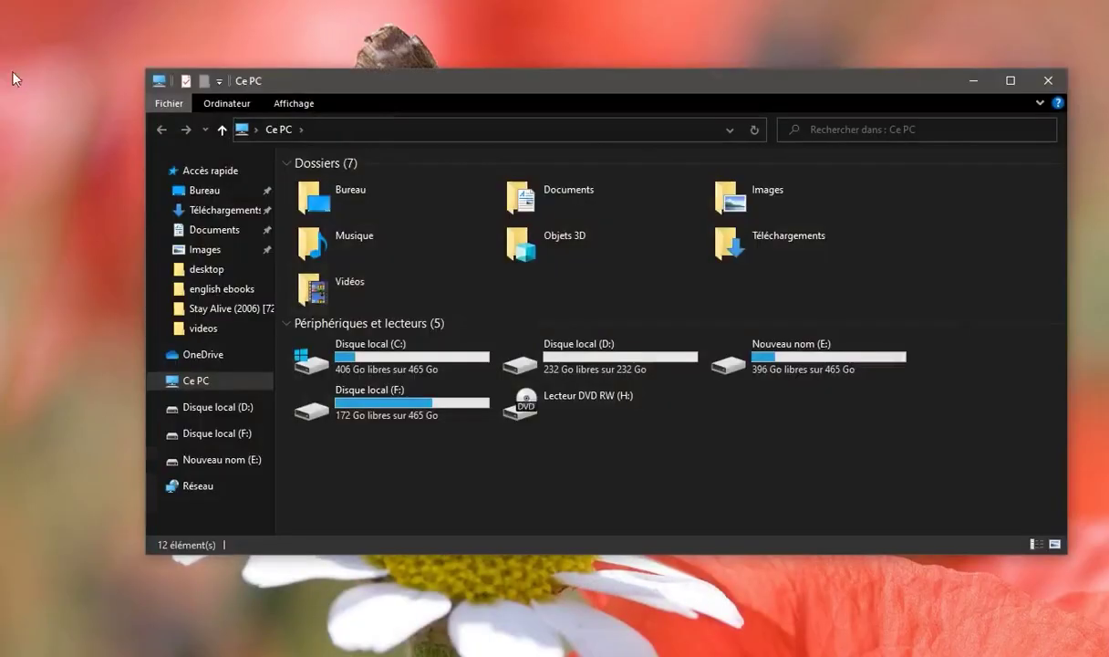
Browse to F:\Images\Textures\Wood and select the Wood066_1K_Color image
double_click(364, 392)
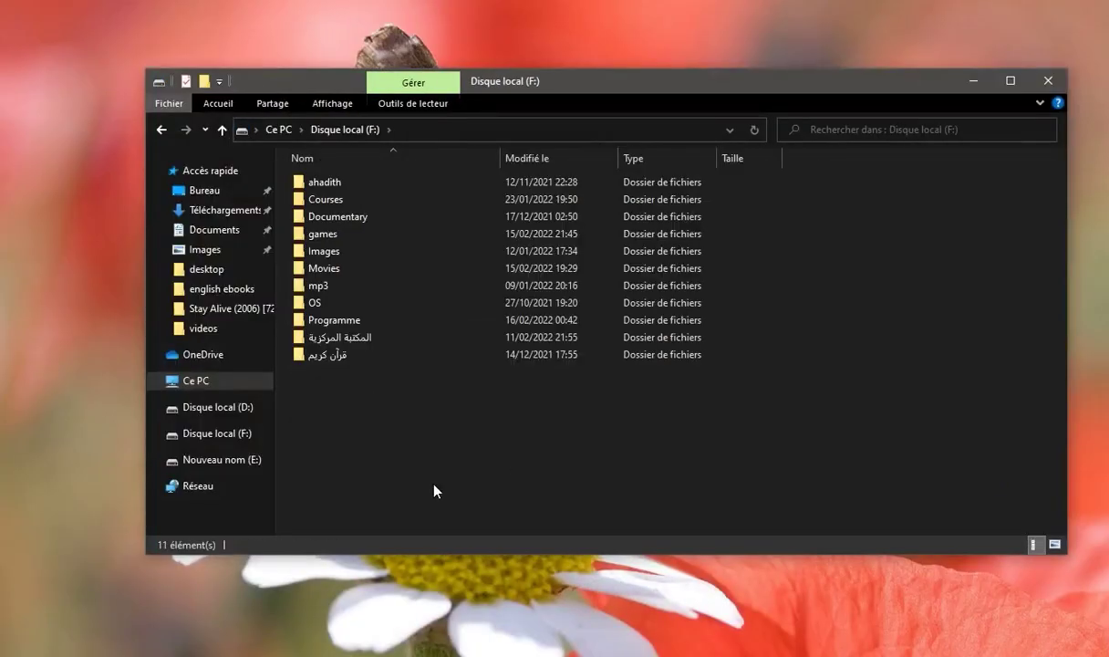
double_click(327, 250)
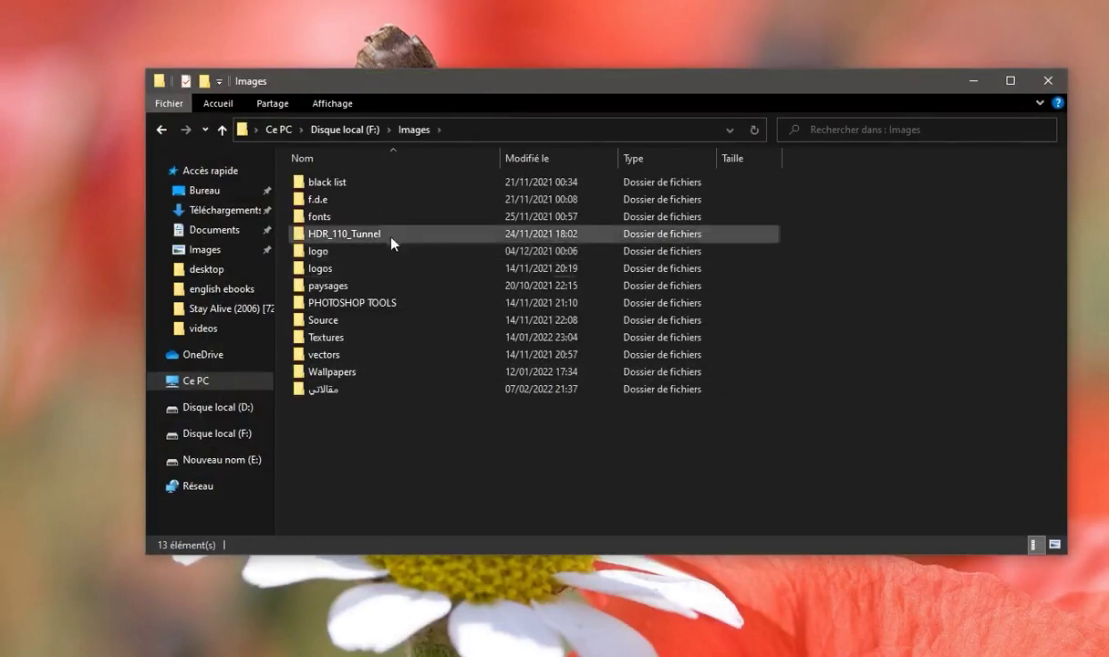
double_click(365, 337)
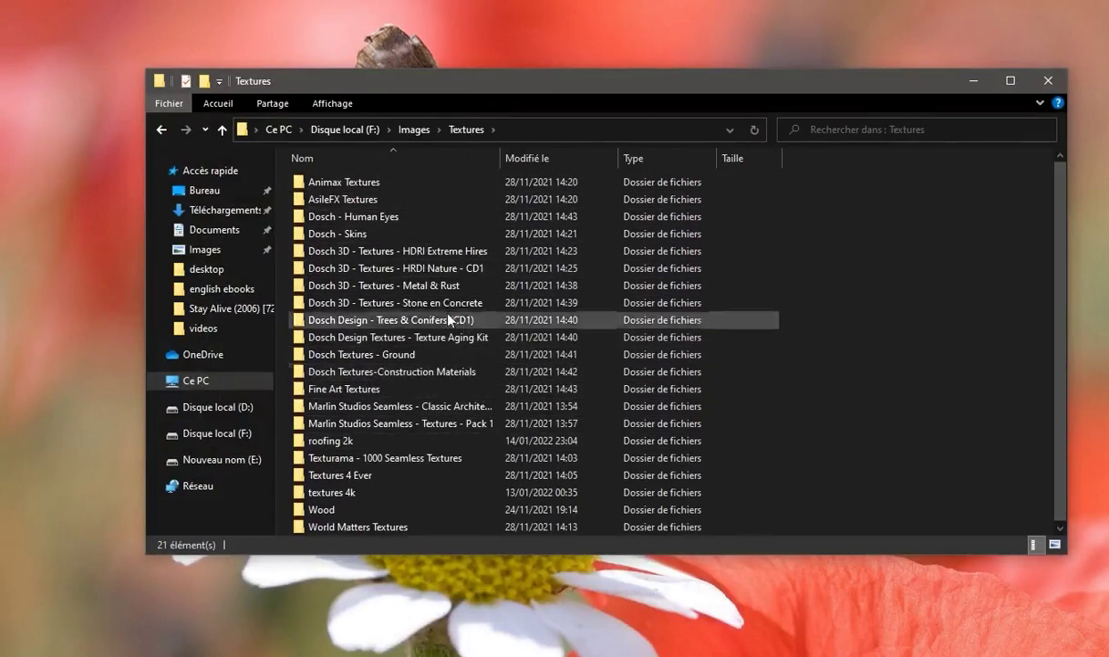
left_click(362, 493)
double_click(311, 509)
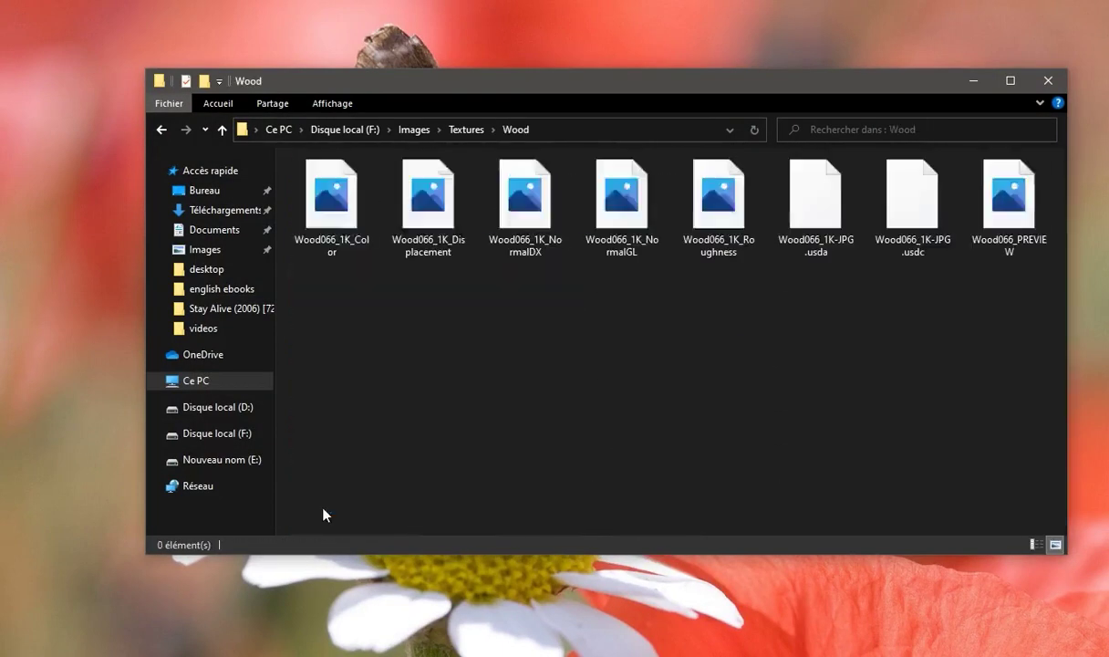
left_click(352, 216)
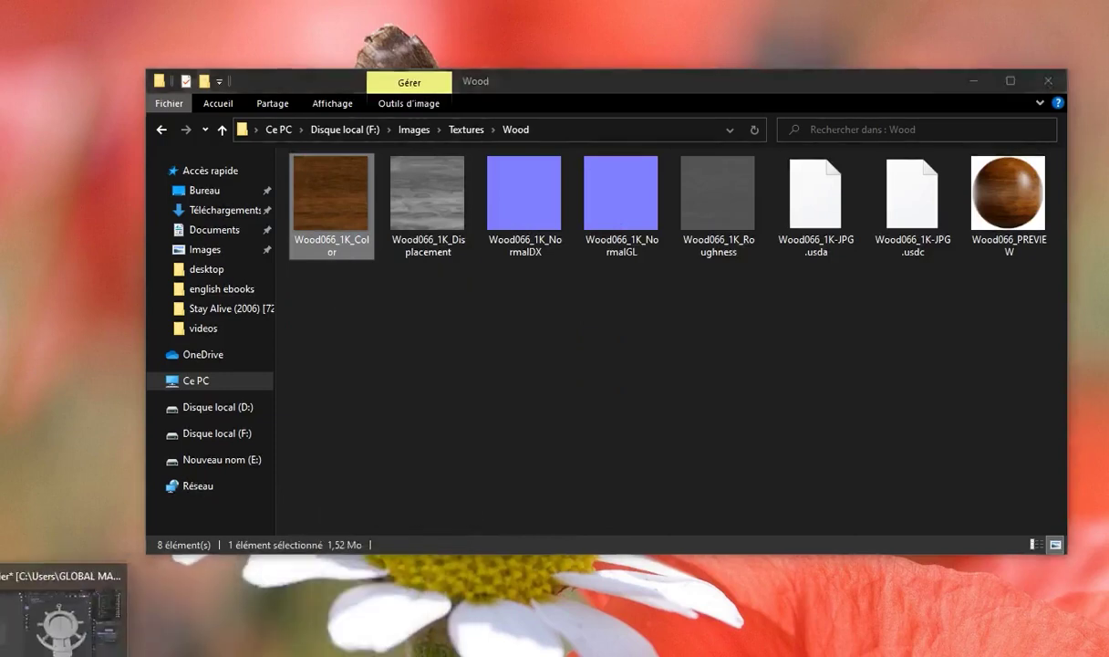
Back in Blender, turn the side area into a Shader Editor
left_click(64, 584)
left_click(9, 27)
left_click(37, 182)
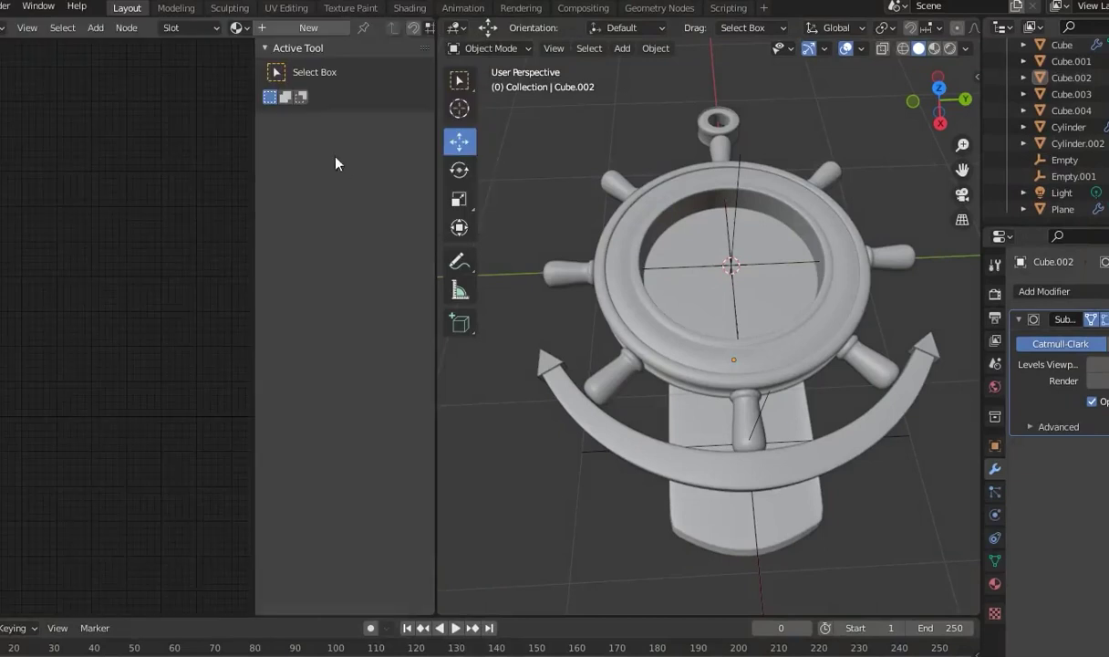
Give the compass ring a new material with Wood066_1K_Color feeding Base Color
scroll(693, 327, "down", 2)
left_click(653, 321)
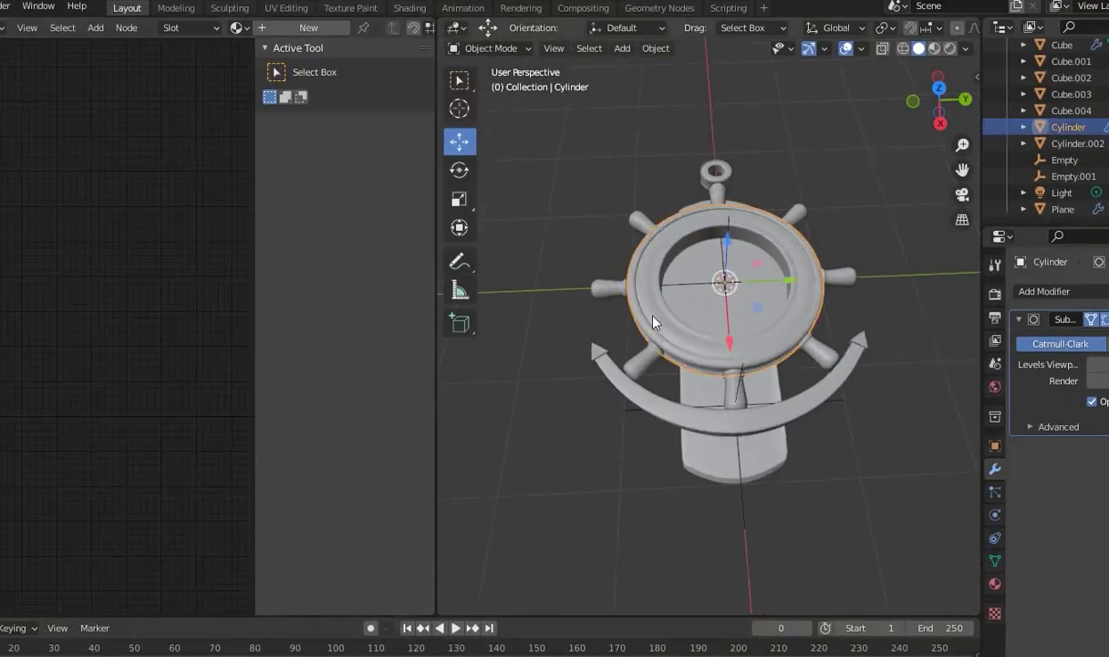
key("n")
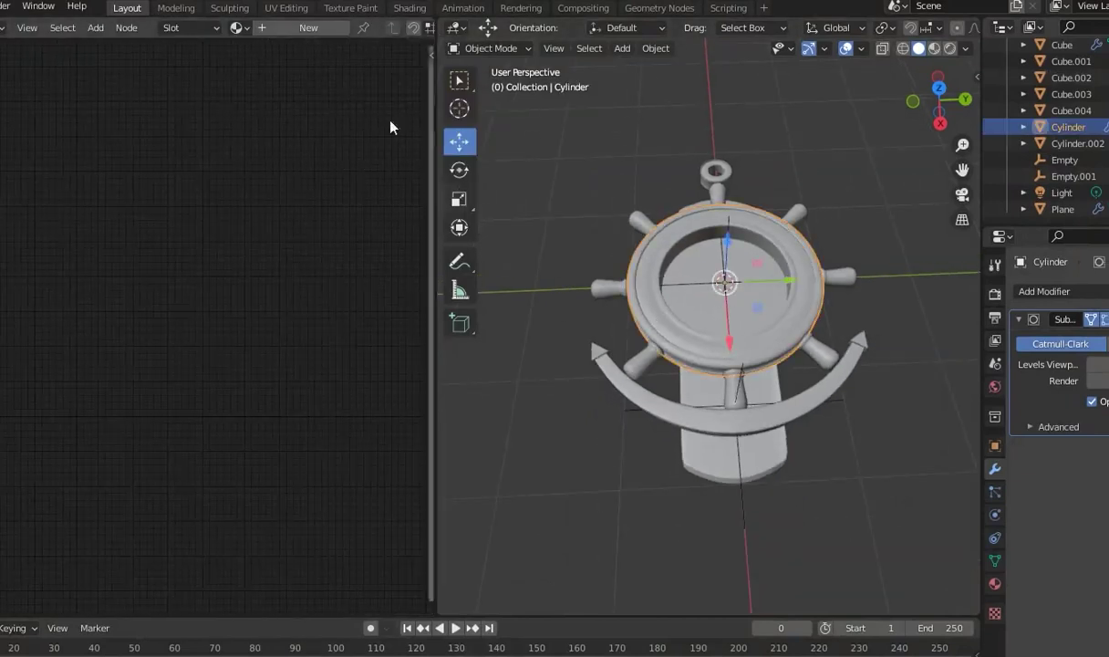
left_click(321, 27)
key("KP_Decimal")
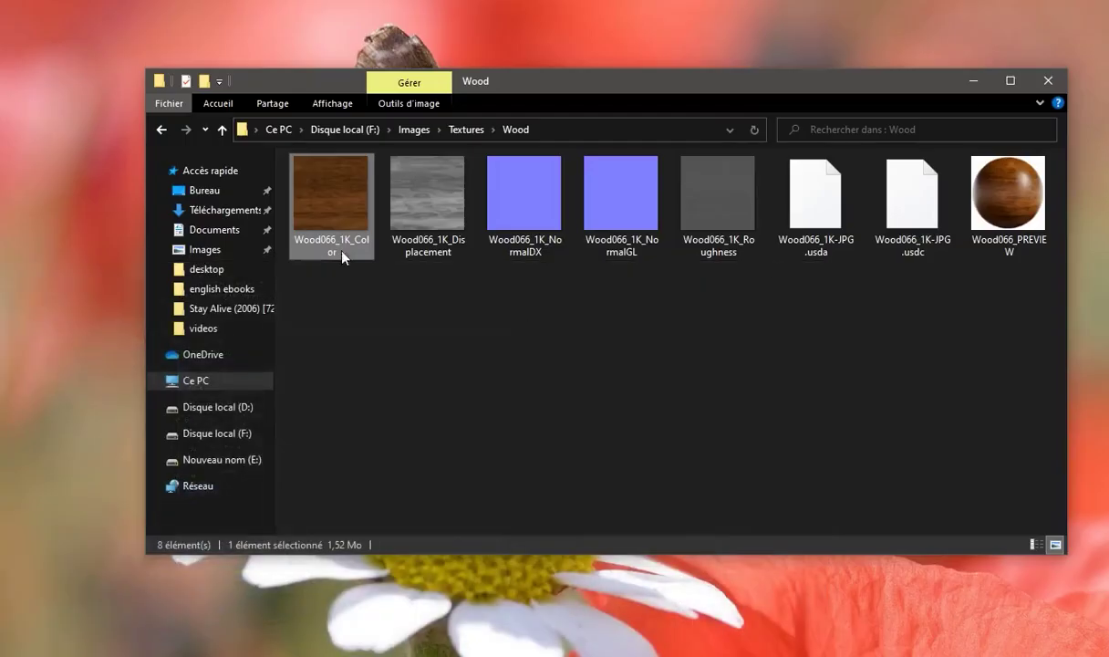
left_click_drag(342, 251, 374, 650)
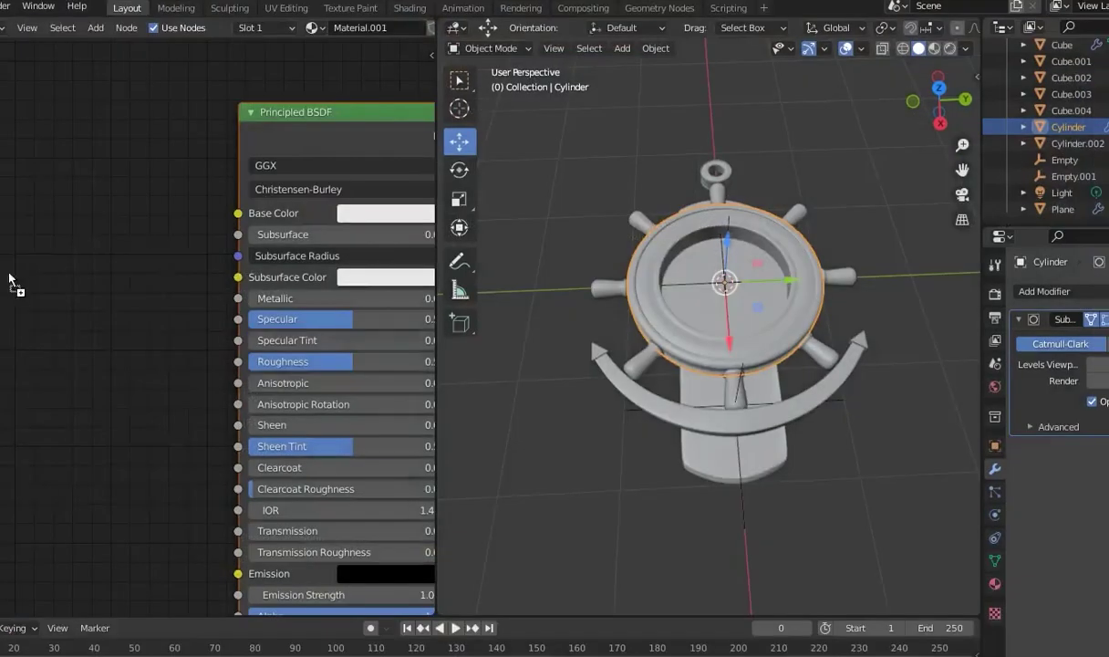
left_click_drag(374, 639, 183, 274)
left_click_drag(211, 205, 237, 213)
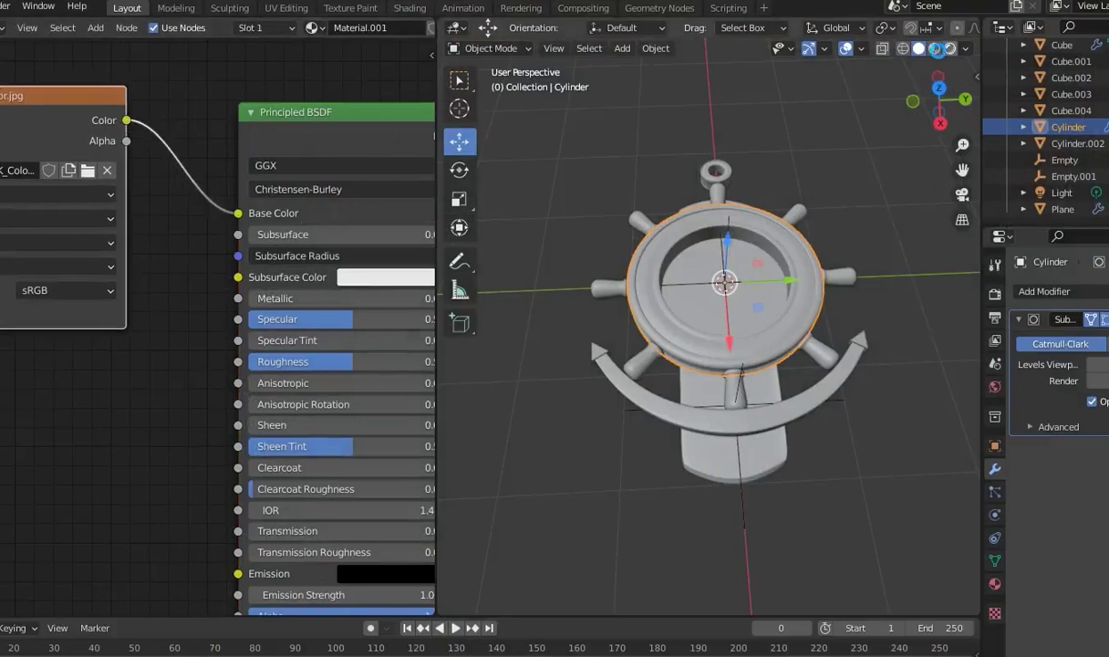
Preview the wood ring in the viewport and set Metallic 0.391, Roughness 0.223
left_click(935, 49)
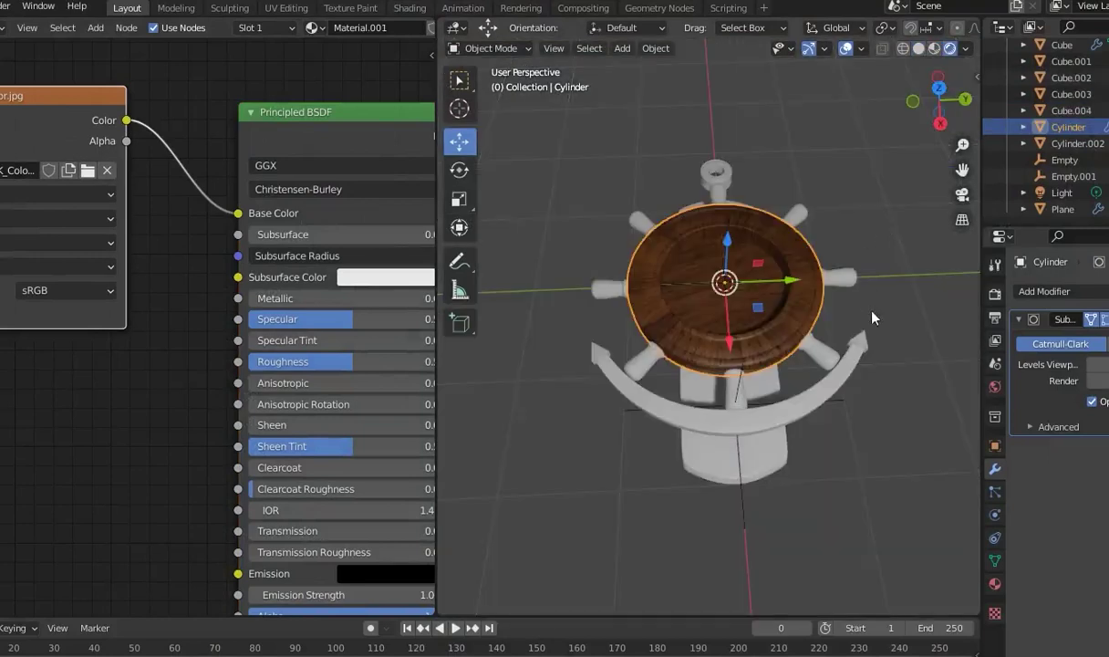
mouse_move(873, 317)
middle_mouse_down()
mouse_move(867, 378)
mouse_move(814, 301)
middle_mouse_up()
scroll(793, 377, "up", 4)
mouse_move(792, 377)
middle_mouse_down()
mouse_move(766, 261)
mouse_move(667, 242)
mouse_move(705, 323)
mouse_move(628, 349)
mouse_move(545, 260)
mouse_move(493, 274)
middle_mouse_up()
left_click_drag(332, 105, 267, 106)
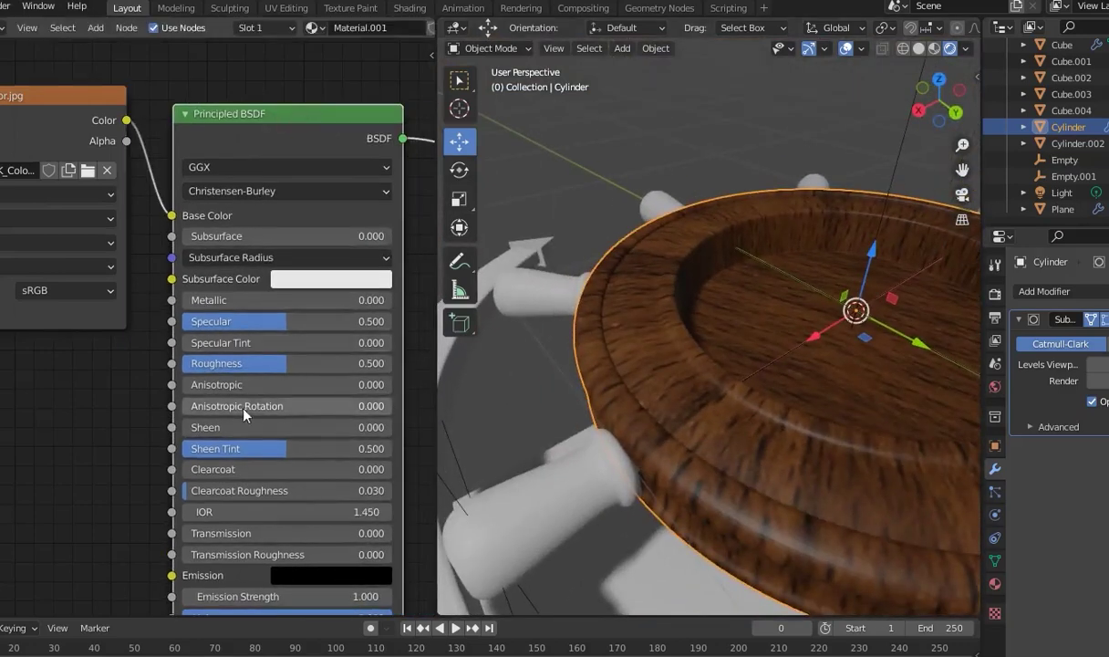
left_click_drag(196, 300, 239, 300)
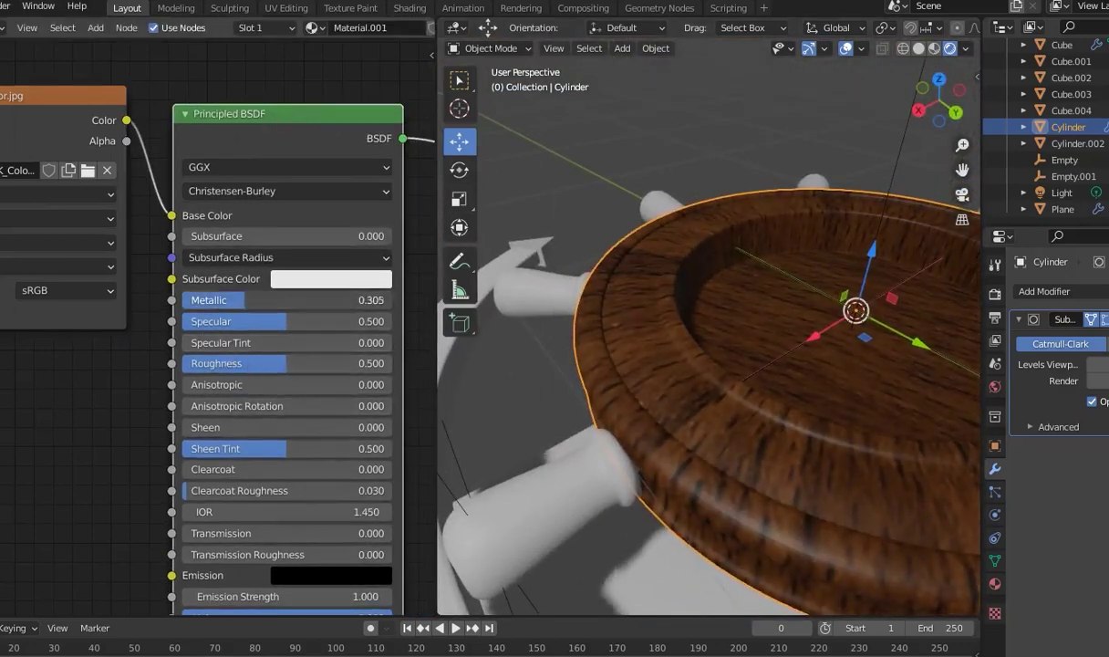
left_click_drag(286, 363, 230, 364)
middle_click_drag(639, 392, 745, 449)
Shade the ring smooth and select the wheel spokes
right_click(702, 420)
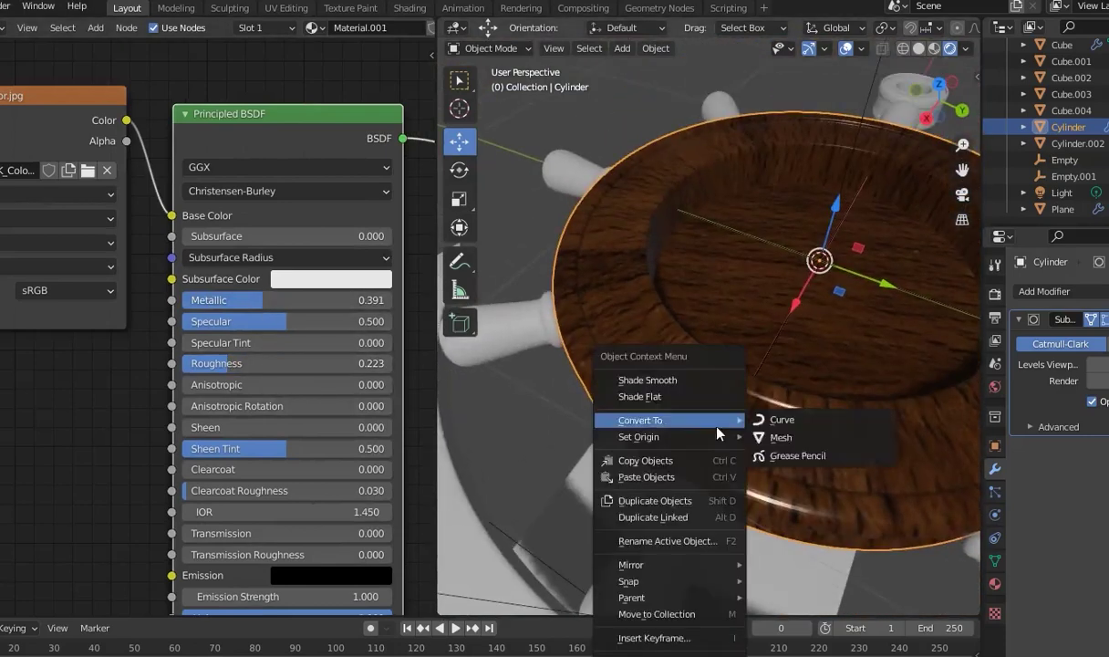
left_click(678, 383)
mouse_move(677, 383)
middle_mouse_down()
mouse_move(773, 403)
mouse_move(787, 433)
mouse_move(802, 399)
mouse_move(849, 383)
mouse_move(800, 351)
mouse_move(788, 285)
mouse_move(800, 340)
mouse_move(785, 301)
mouse_move(787, 362)
middle_mouse_up()
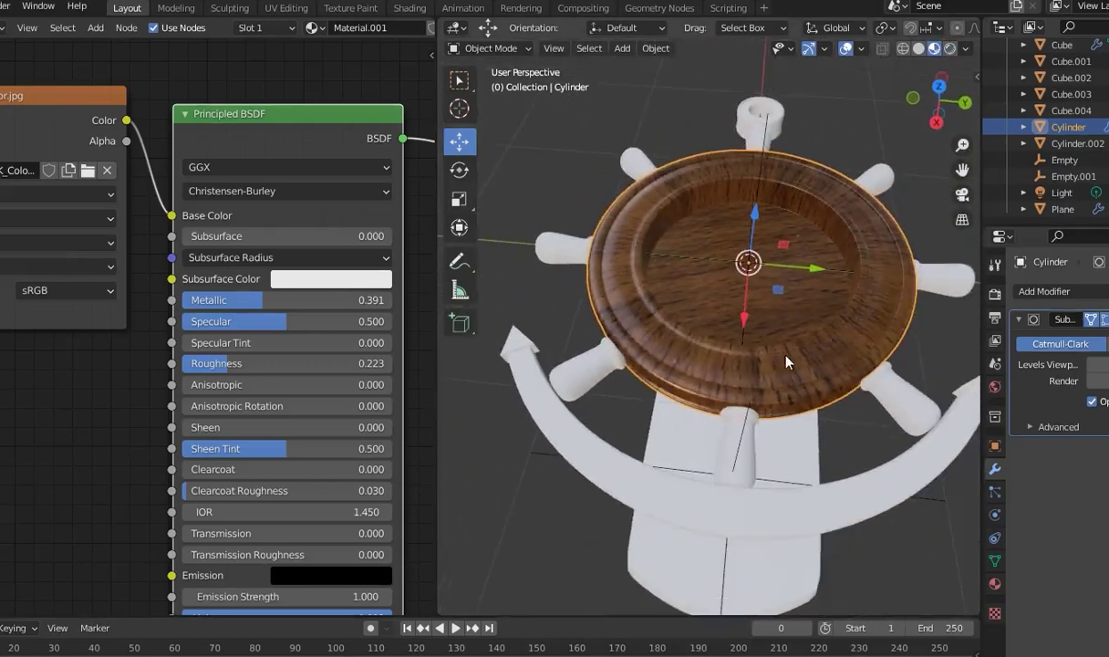
left_click(568, 255)
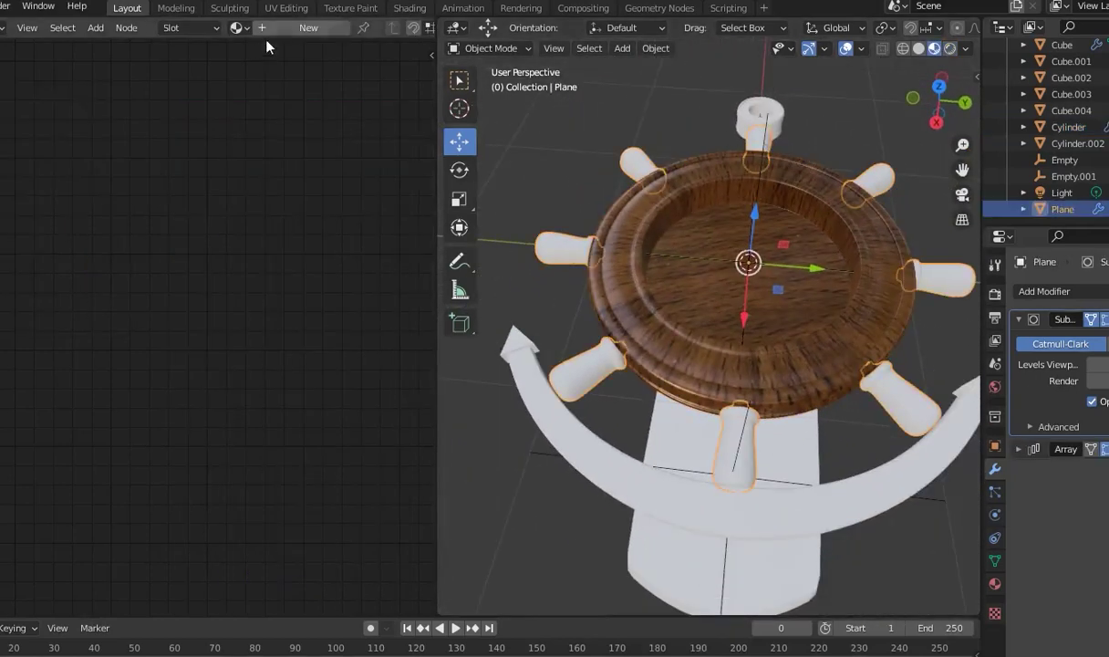
Create a new material for the Plane spokes and add a Wood066_1K_Color image node beside the Principled BSDF
left_click(290, 33)
key("g")
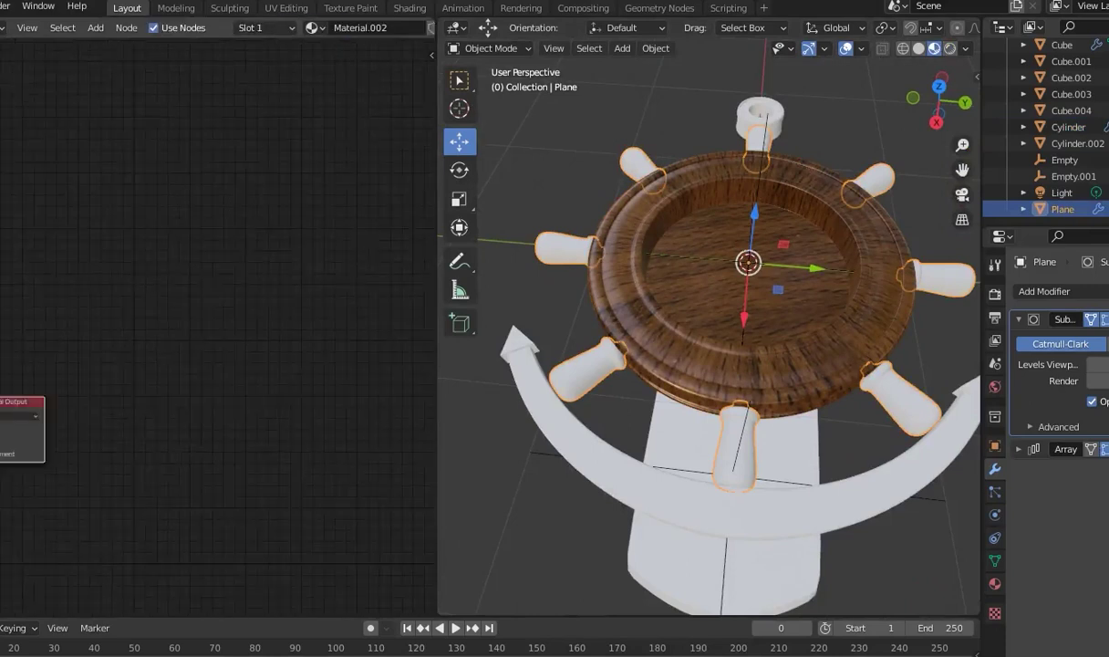
left_click(394, 189)
key("alt+Tab")
left_click_drag(300, 208, 12, 302)
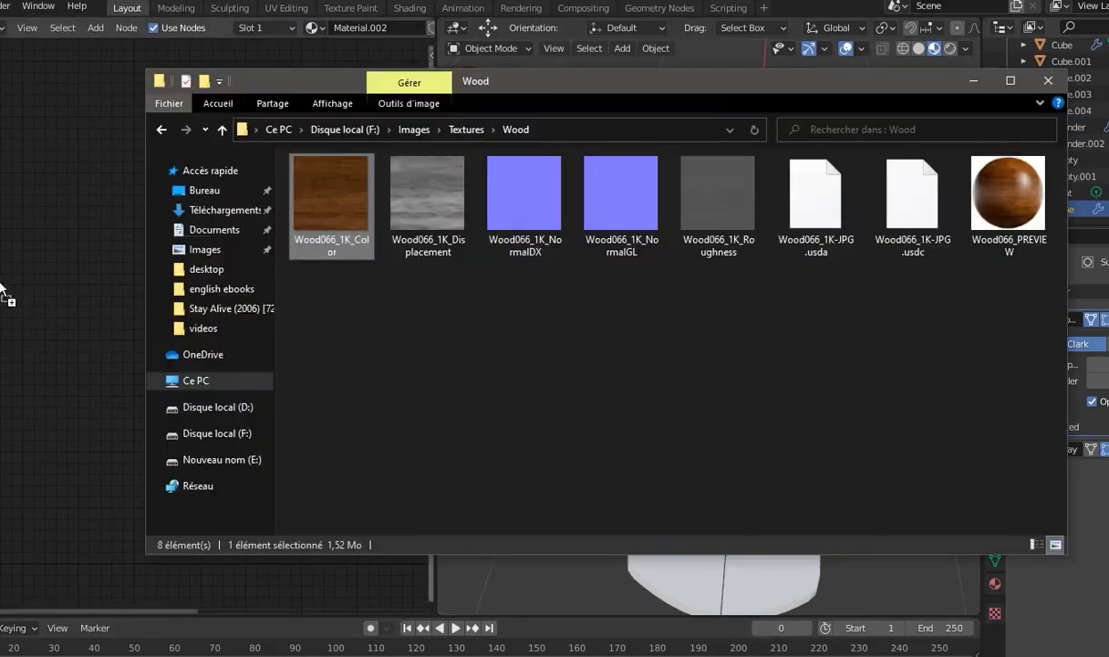
left_click_drag(92, 283, 153, 139)
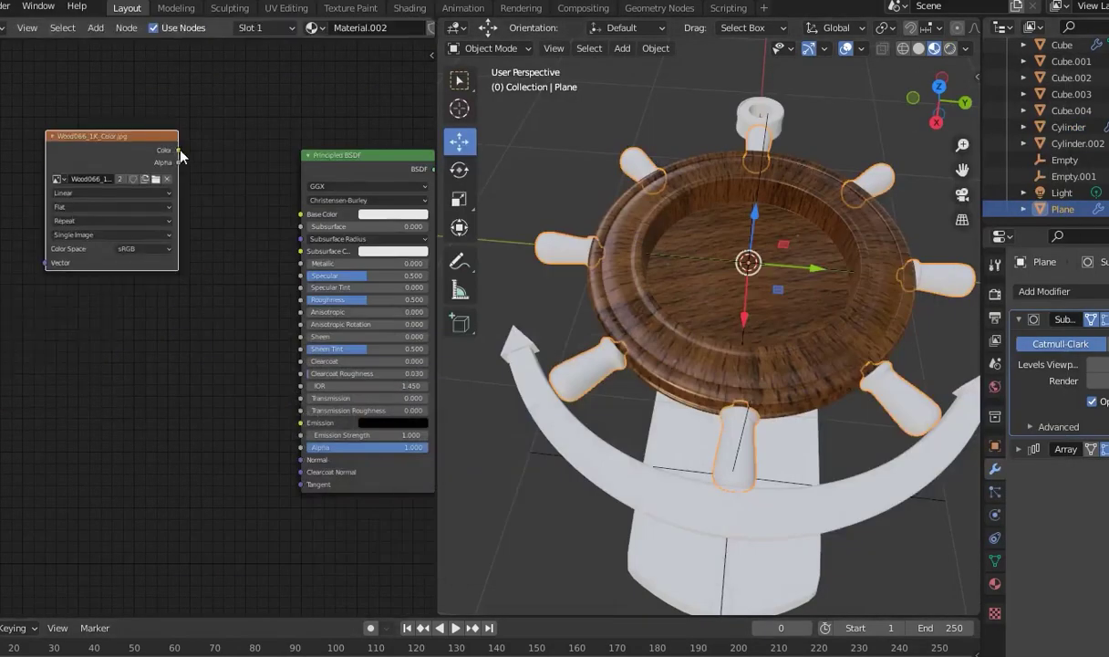
scroll(592, 355, "up", 4)
mouse_move(718, 407)
middle_mouse_down()
mouse_move(800, 437)
mouse_move(937, 425)
mouse_move(878, 385)
mouse_move(797, 471)
mouse_move(710, 235)
middle_mouse_up()
middle_click_drag(562, 336, 582, 359)
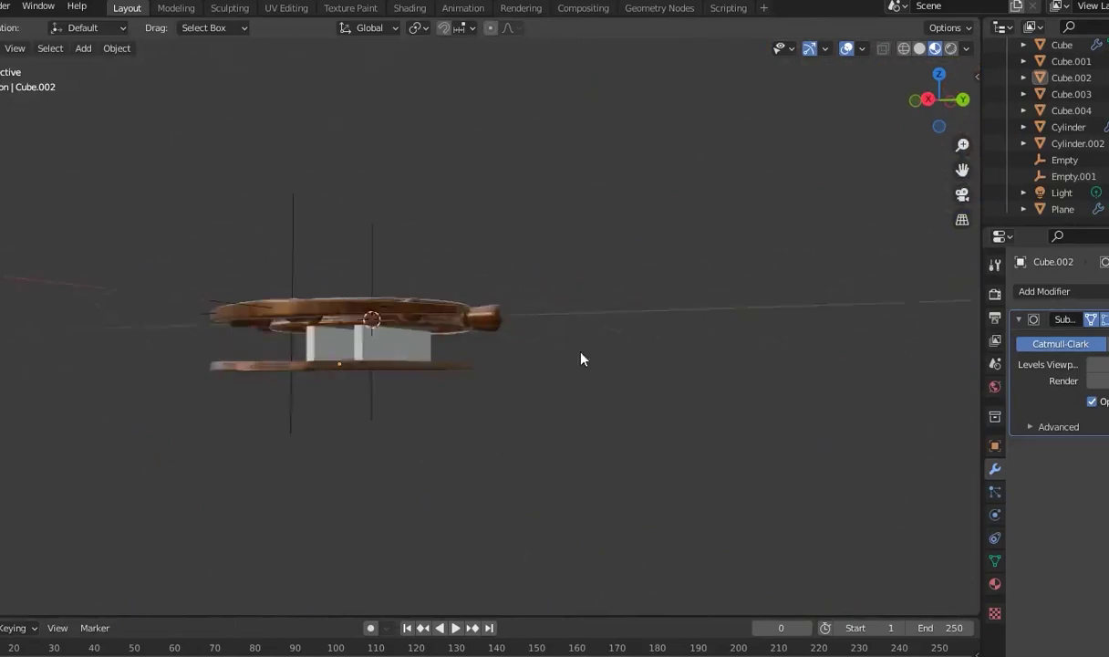
Select Cube.004 and Cube.003, then split off a Shader Editor area beside the viewport
scroll(582, 358, "up", 5)
left_click(298, 391)
left_click(94, 394, "shift")
scroll(273, 374, "down", 5)
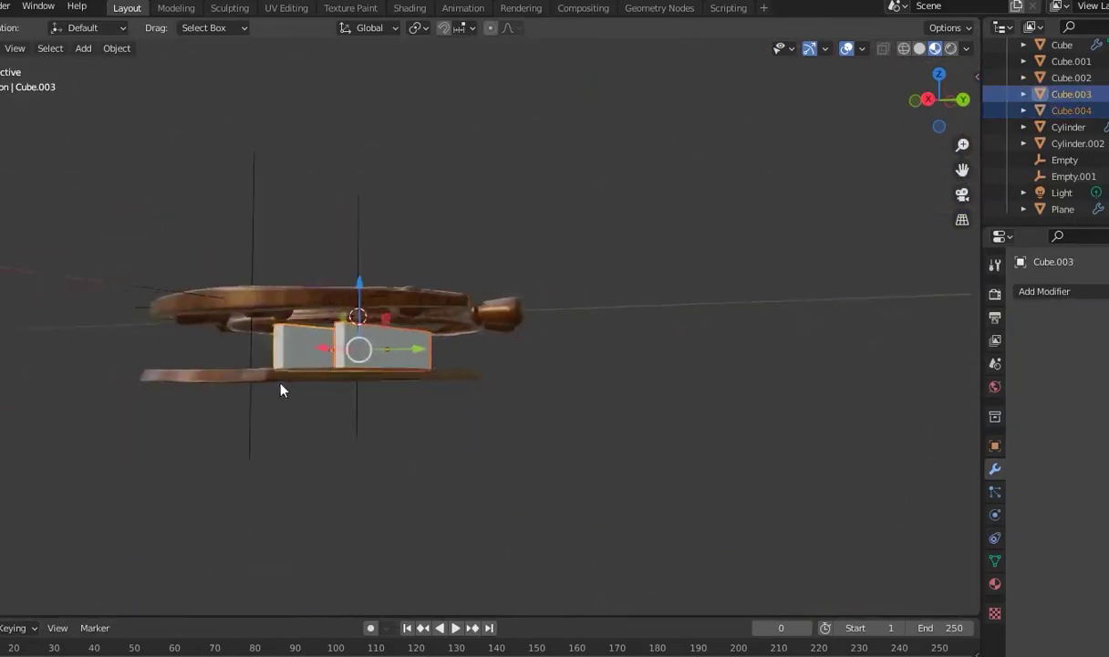
middle_click_drag(274, 374, 273, 456)
left_click_drag(3, 55, 289, 274)
left_click(5, 27)
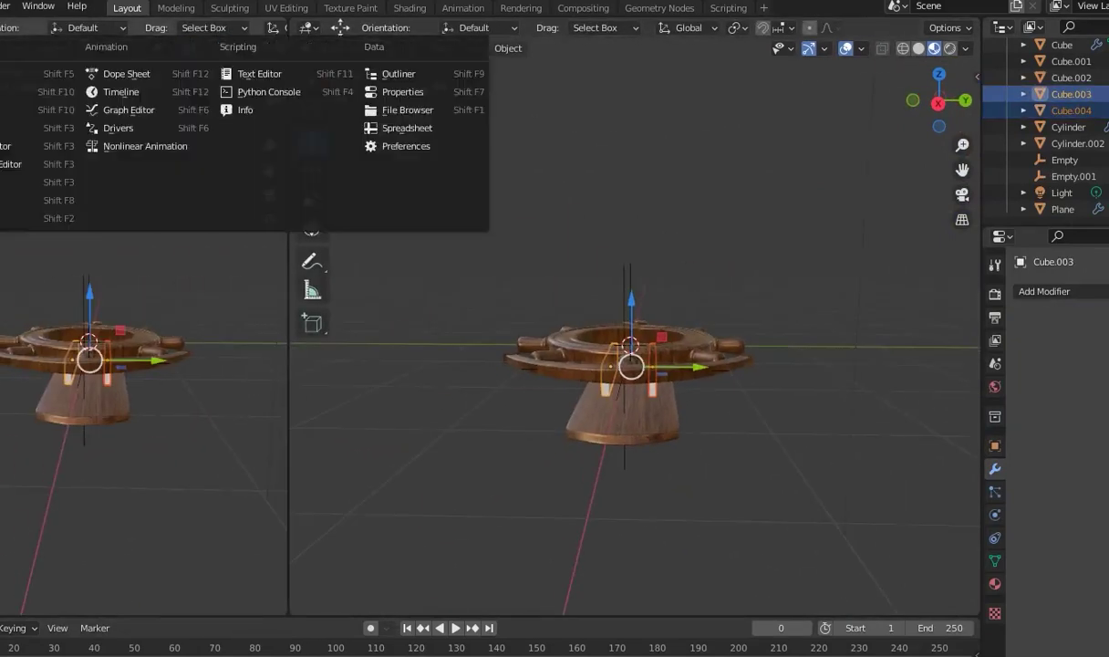
left_click(36, 156)
left_click_drag(111, 155, 275, 107)
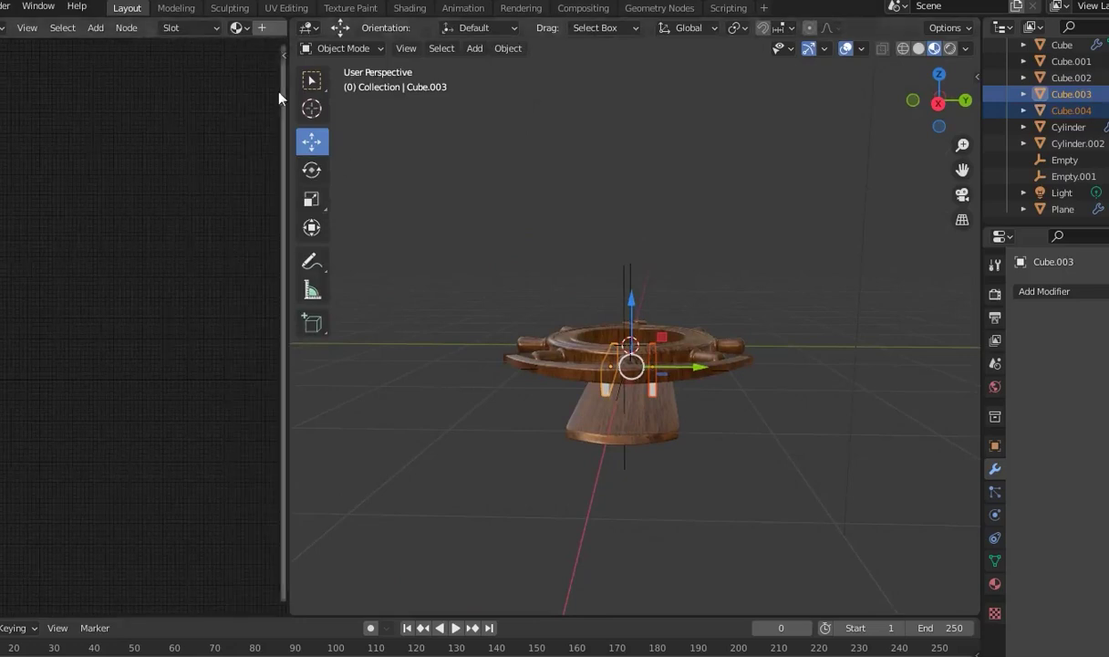
Create a new material for the blocks with Wood066_1K_Color linked to Base Color
left_click(221, 30)
middle_click_drag(86, 269, 329, 183)
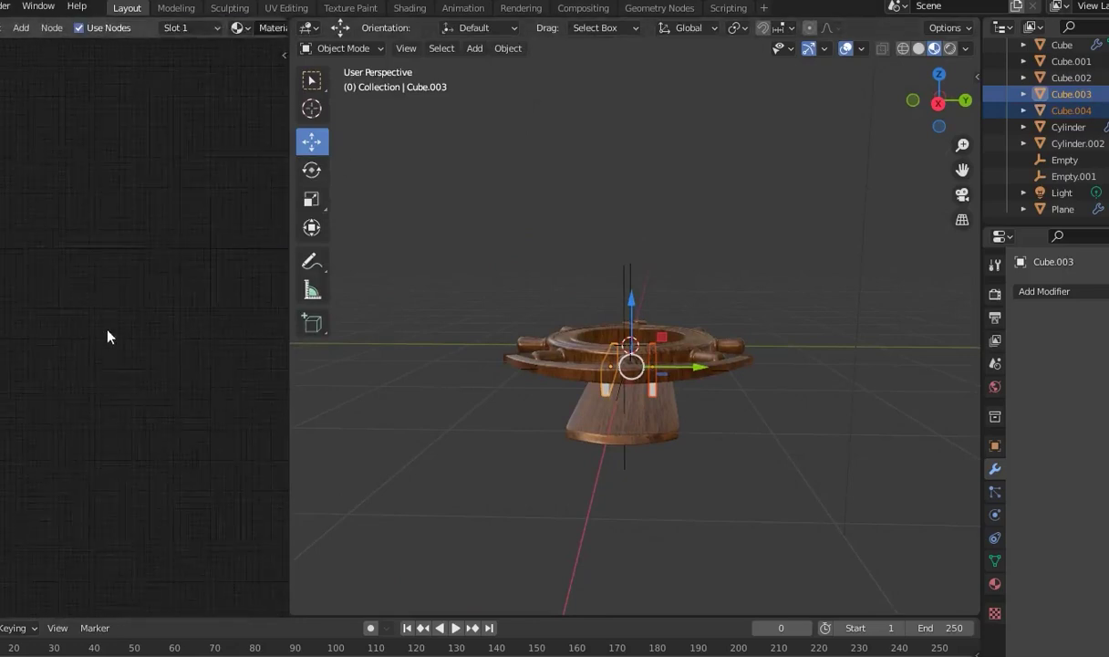
scroll(101, 313, "up", 2)
scroll(75, 401, "up", 2)
scroll(36, 365, "up", 2)
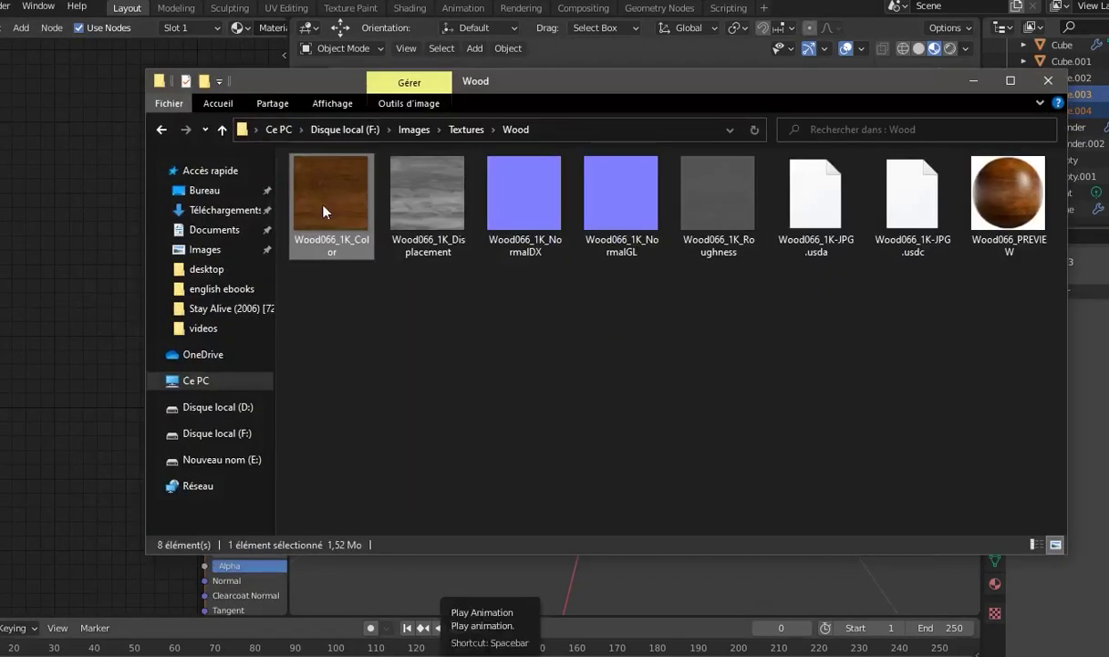
left_click_drag(333, 247, 285, 312)
mouse_move(167, 323)
left_mouse_down()
mouse_move(91, 221)
mouse_move(176, 283)
left_mouse_up()
left_click(92, 221)
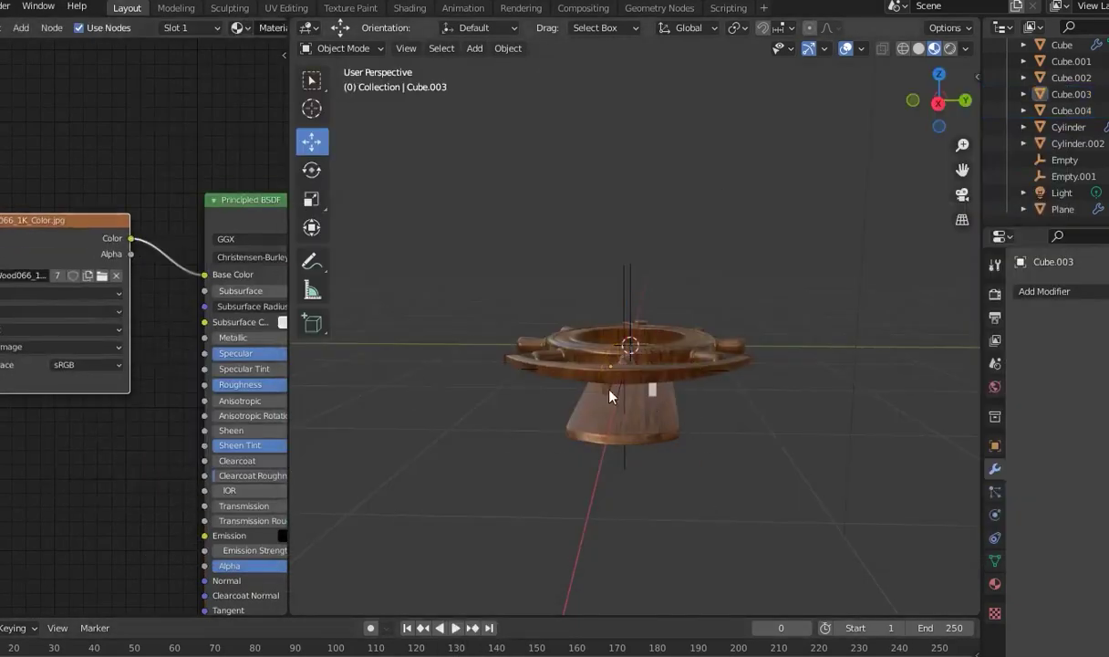
Set the Cube.003 material's Roughness to 0.3
left_click(578, 370)
mouse_move(152, 374)
middle_mouse_down()
mouse_move(2, 373)
mouse_move(34, 370)
middle_mouse_up()
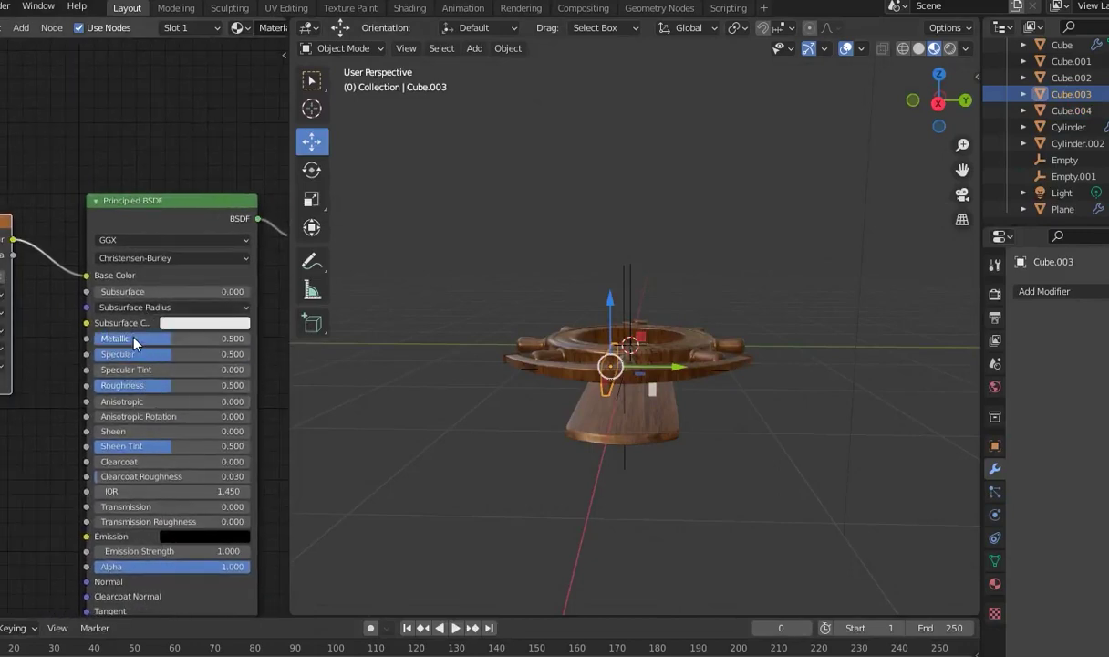
left_click(142, 385)
type("0.300")
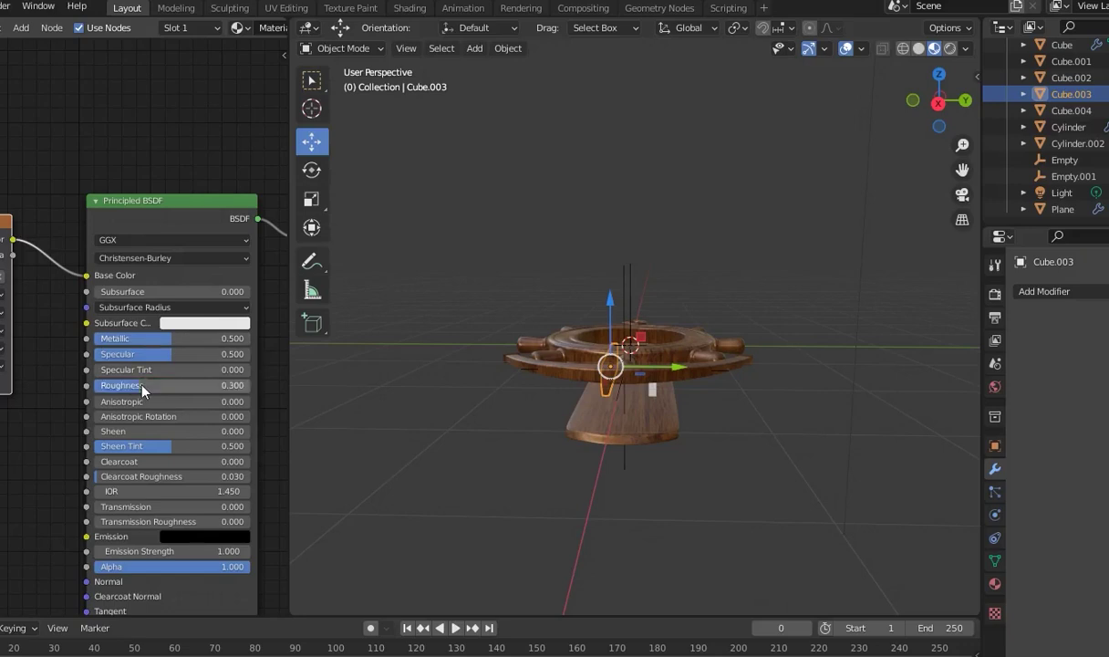
middle_click_drag(593, 550, 738, 378)
scroll(739, 392, "up", 5)
Assign the wood Material.001 to the white block Cube.004
left_click(817, 459)
left_click(547, 380)
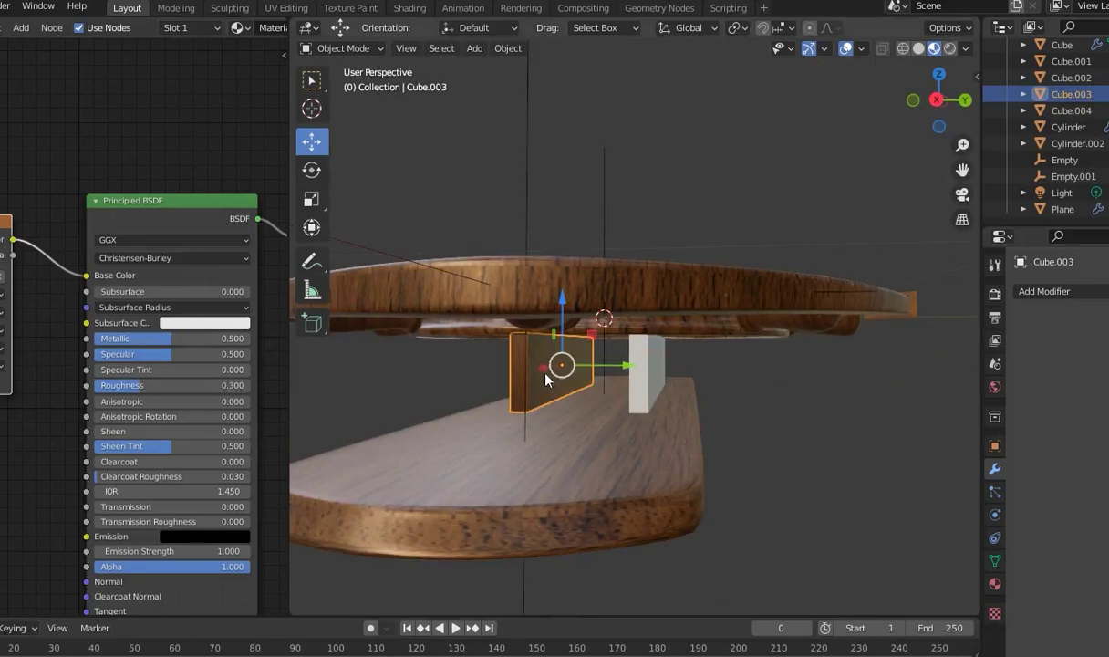
left_click(994, 583)
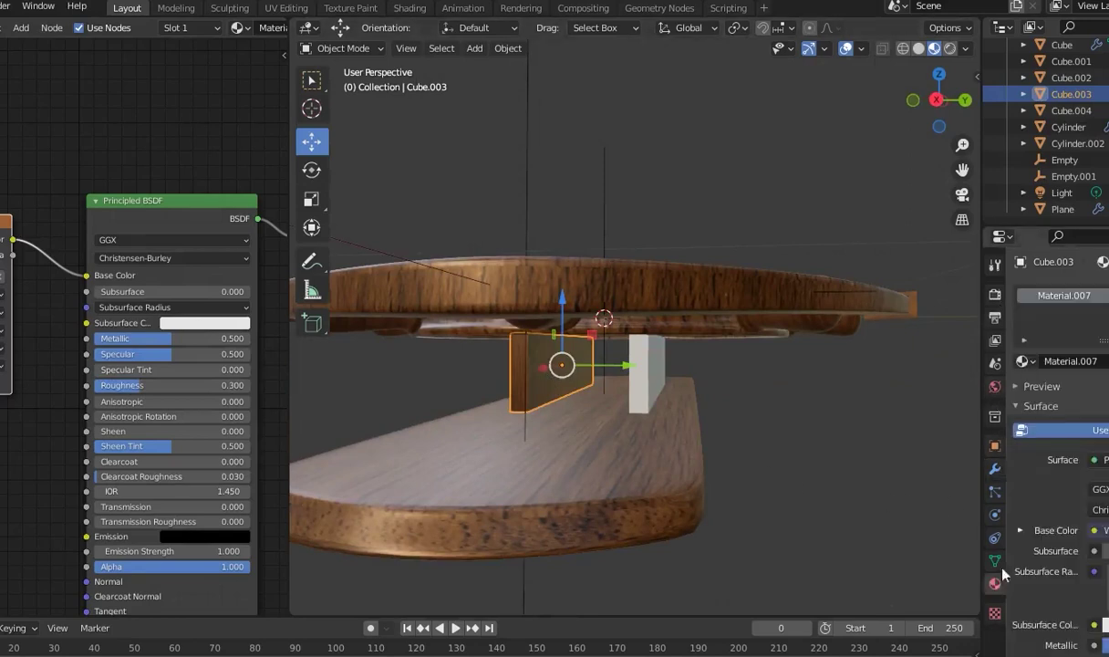
left_click(643, 364)
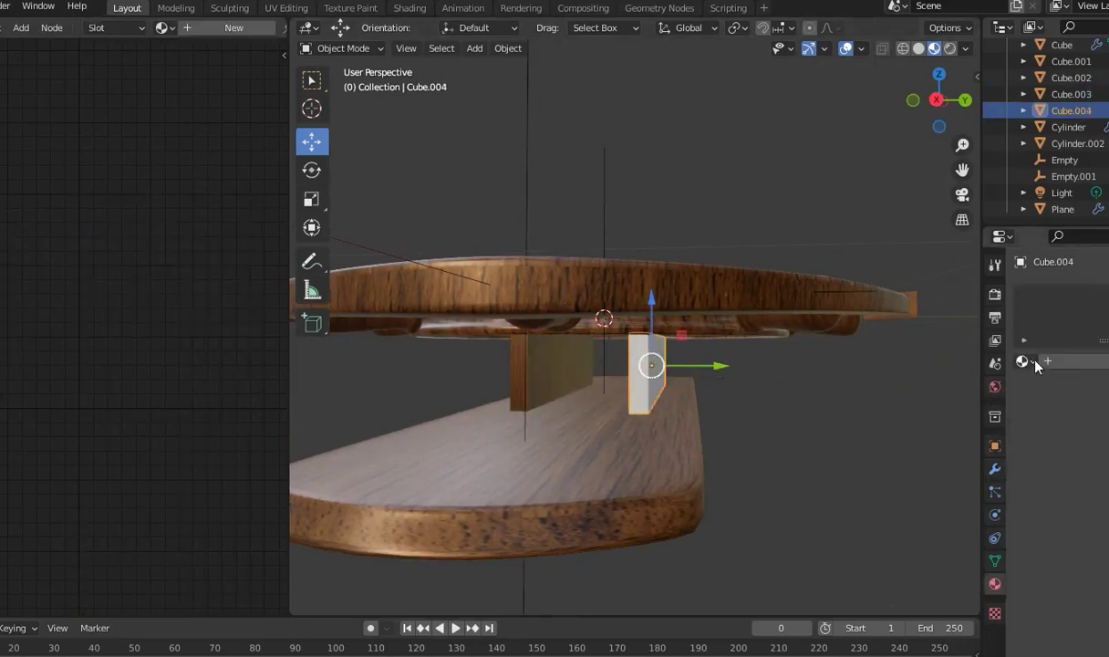
left_click(1025, 361)
left_click(867, 398)
mouse_move(887, 421)
middle_mouse_down()
mouse_move(818, 438)
mouse_move(719, 429)
mouse_move(788, 498)
mouse_move(760, 448)
middle_mouse_up()
Remove the node editor area so the 3D view fills the window, then orbit over the wheel
left_click(293, 26)
left_click(294, 26)
left_click(294, 25)
left_click(294, 26)
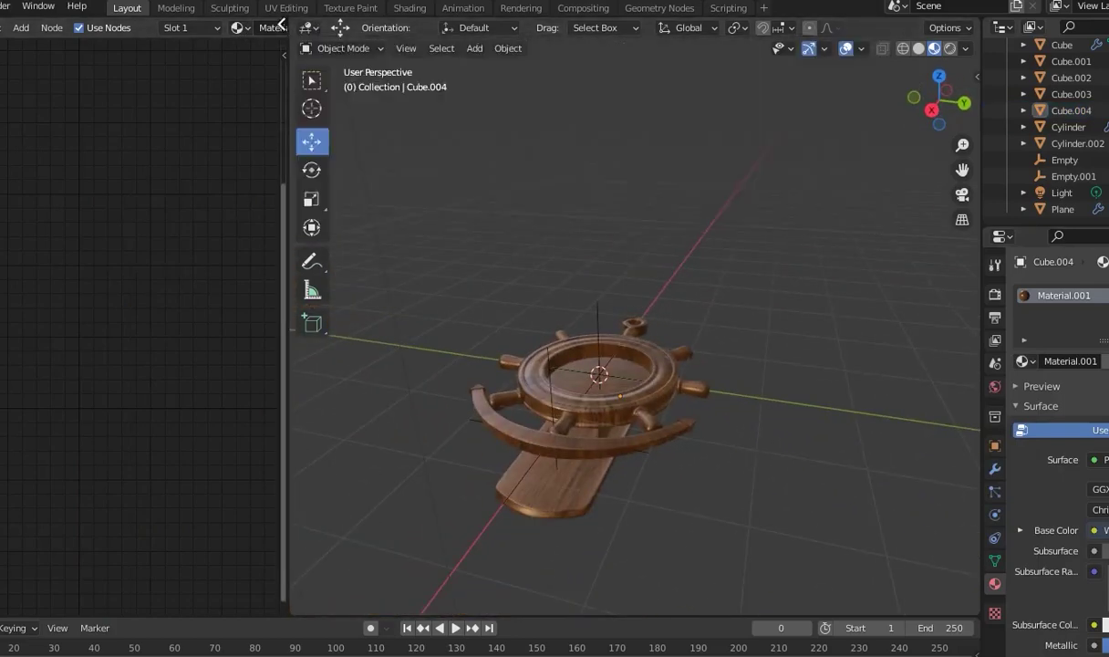
left_click_drag(284, 41, 224, 108)
middle_click_drag(224, 108, 582, 446)
left_click(2, 6)
middle_click_drag(456, 301, 533, 338)
Set the render engine to Cycles with GPU as the render device
scroll(533, 338, "up", 4)
left_click(996, 294)
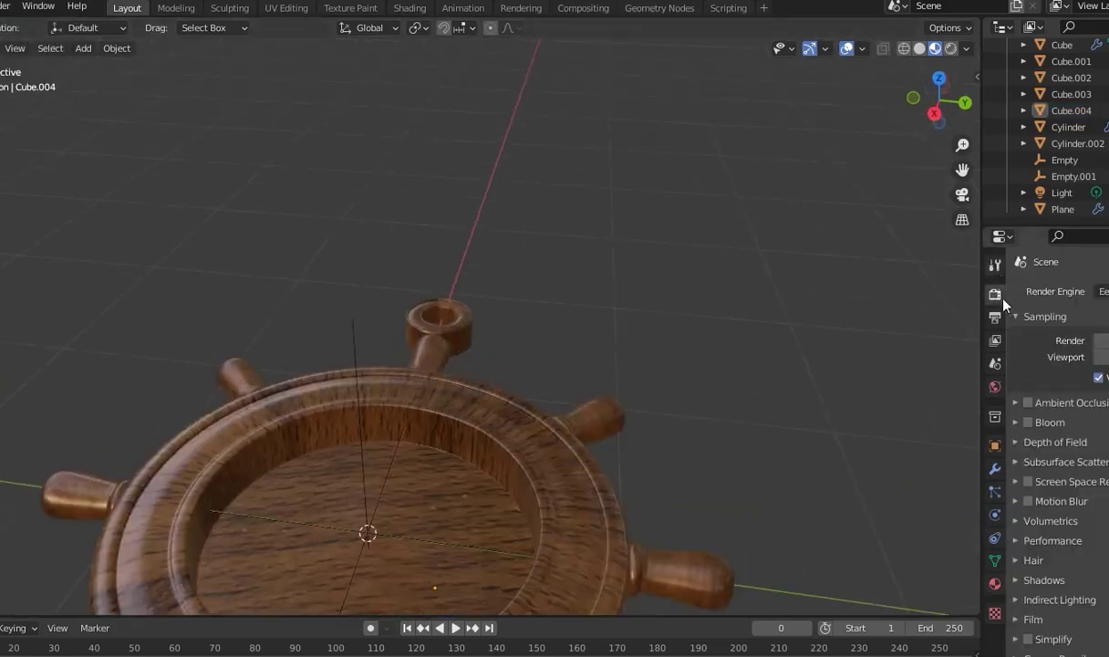
left_click(1101, 346)
scroll(788, 285, "down", 3)
scroll(788, 285, "down", 2)
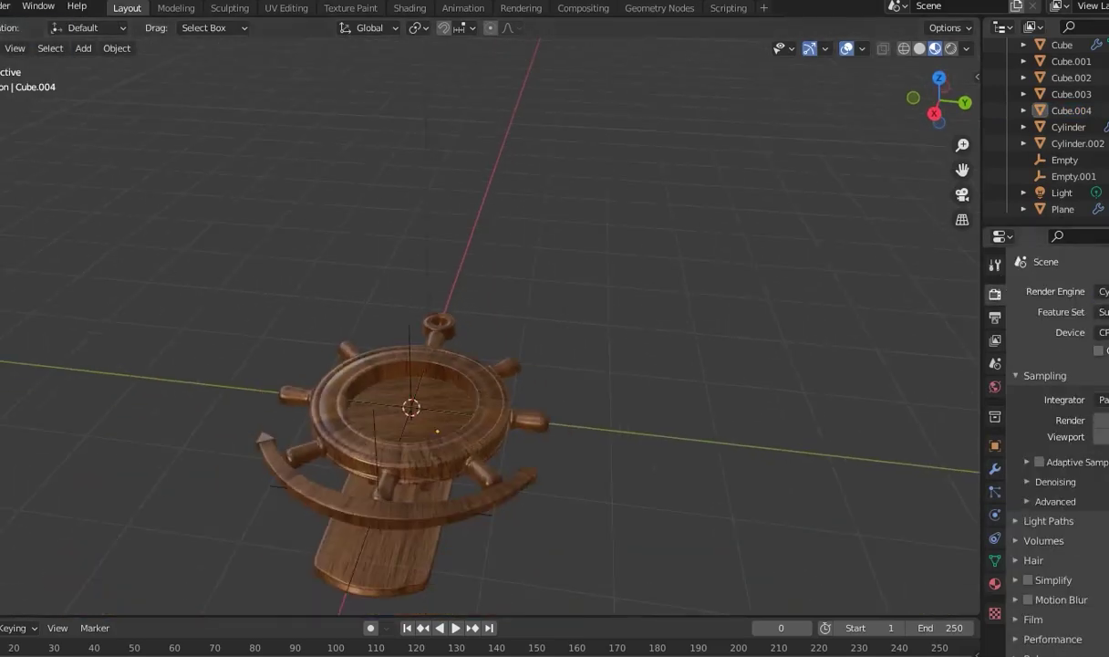
left_click(1102, 369)
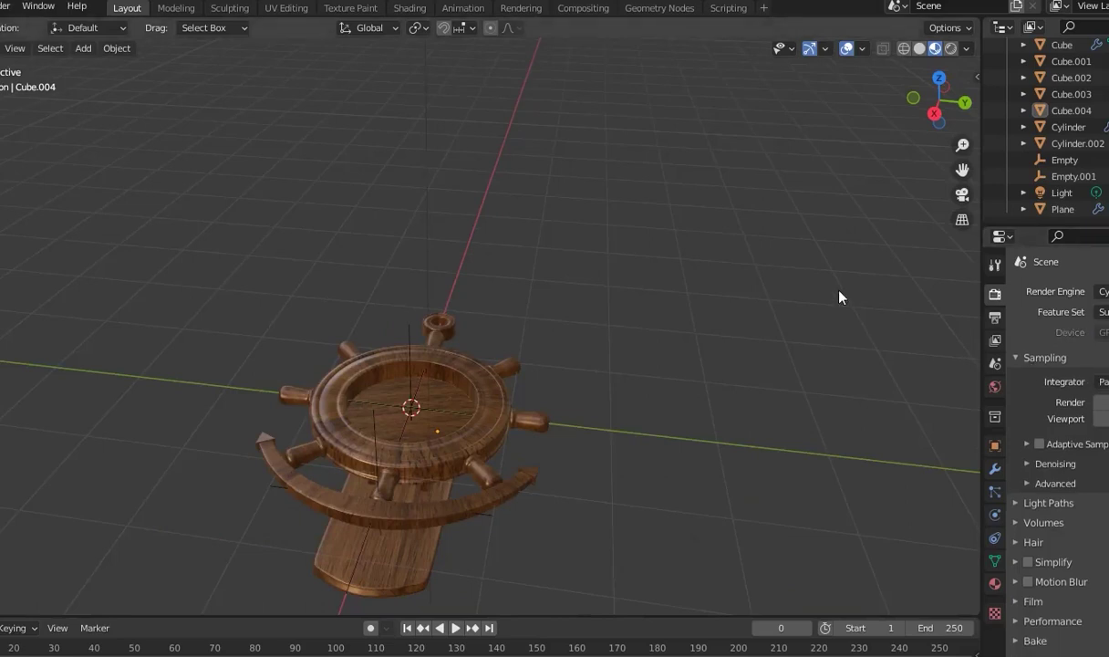
Preview the scene in Cycles rendered shading, then add a new 2 m plane at the origin
key("z")
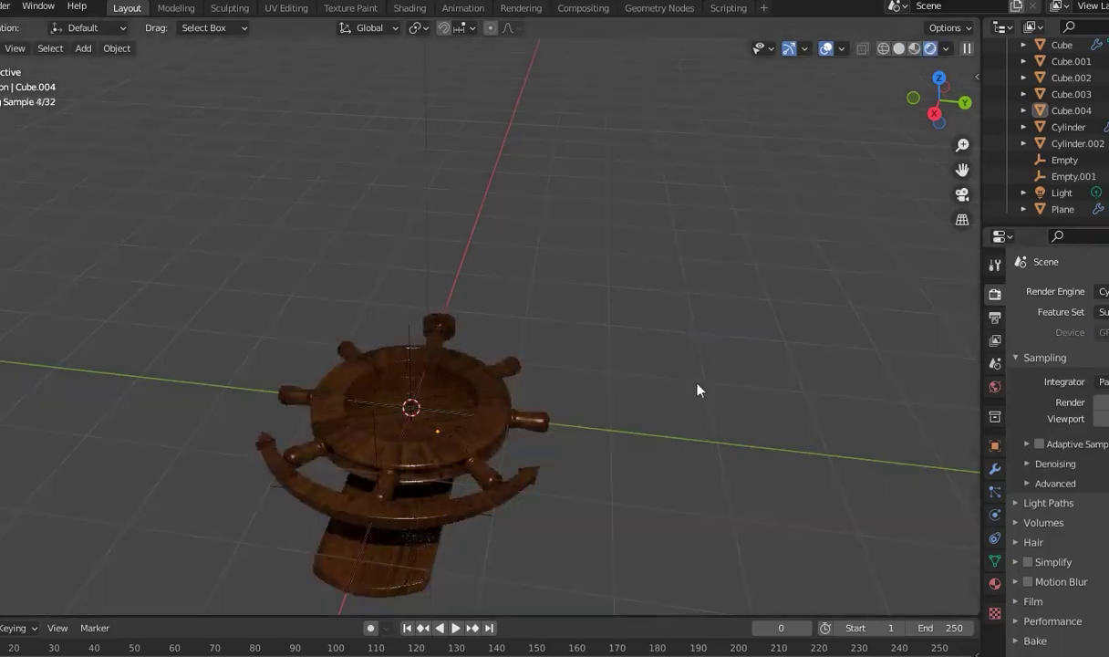
left_click(914, 49)
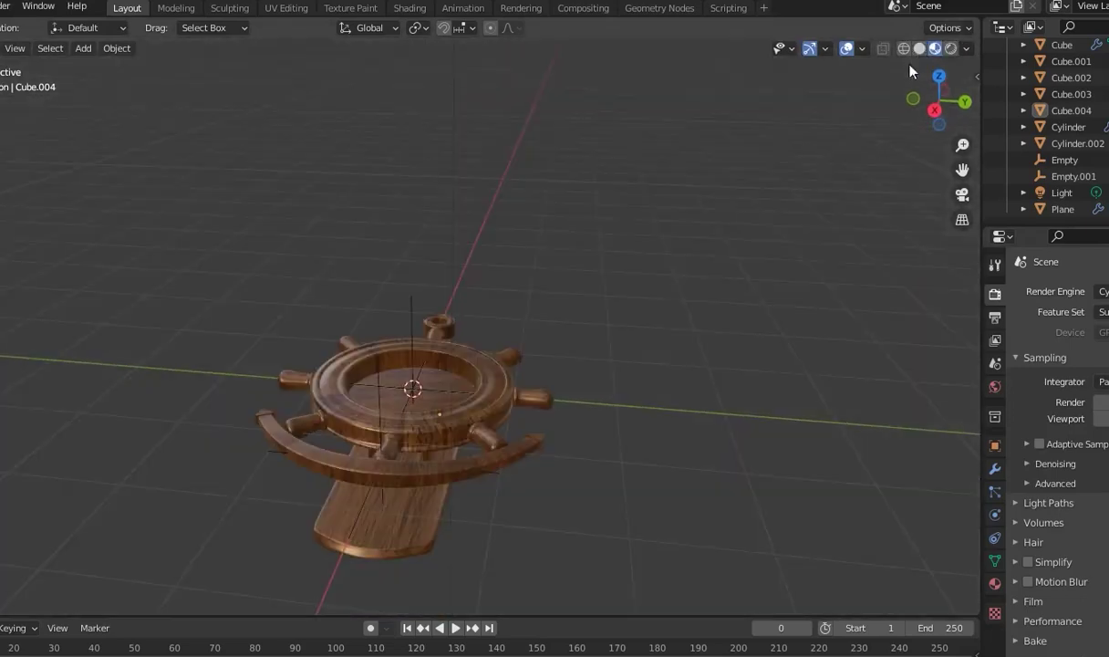
key("shift+a")
left_click(556, 355)
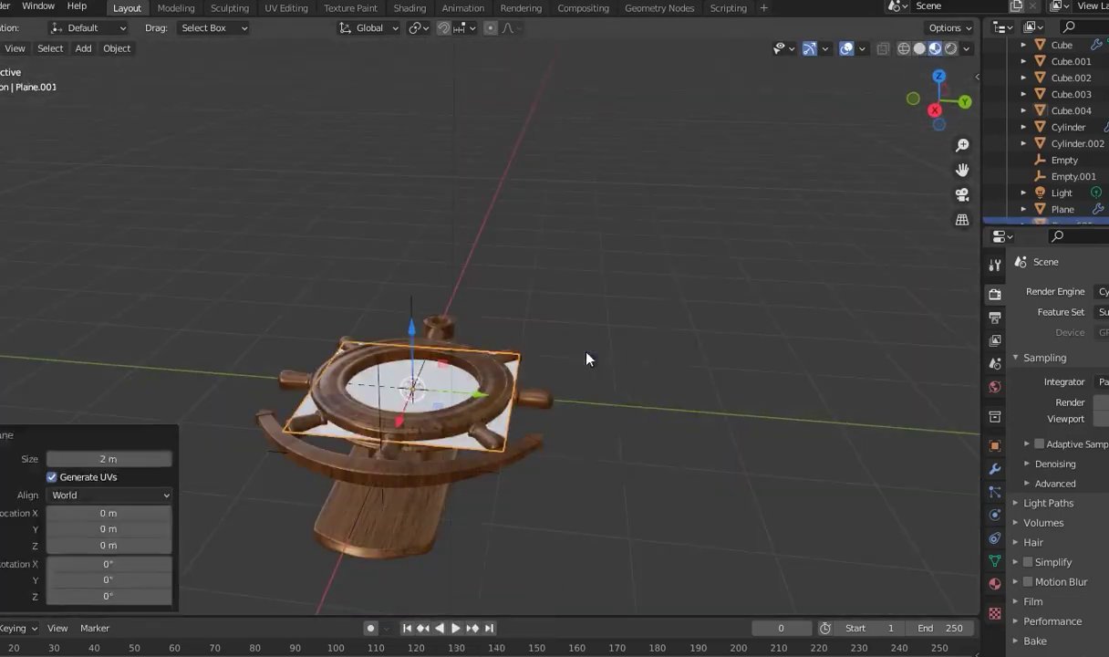
Lower the plane beneath the wheel and scale it up into a large floor
left_click(912, 102)
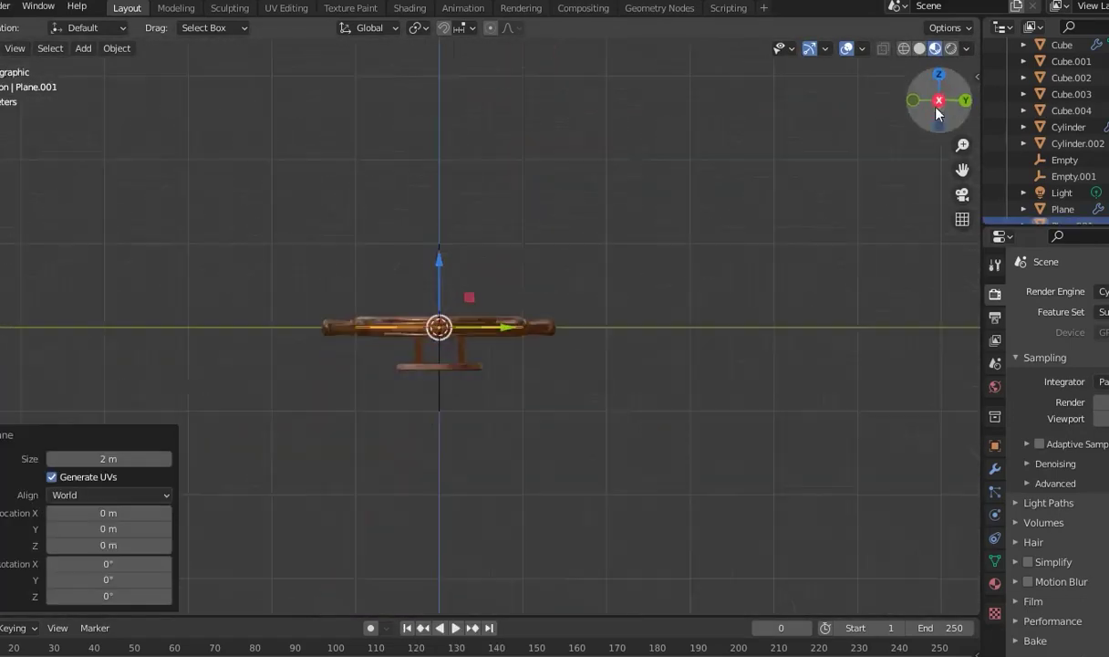
left_click(468, 303)
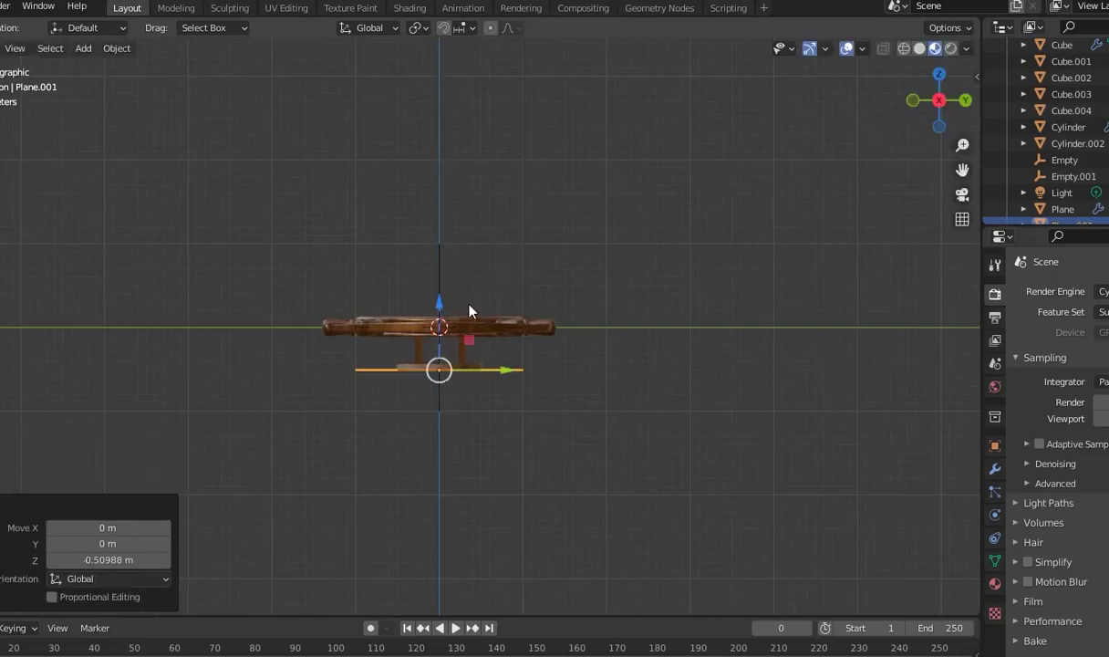
mouse_move(502, 292)
middle_mouse_down()
mouse_move(611, 322)
mouse_move(545, 401)
middle_mouse_up()
key("s")
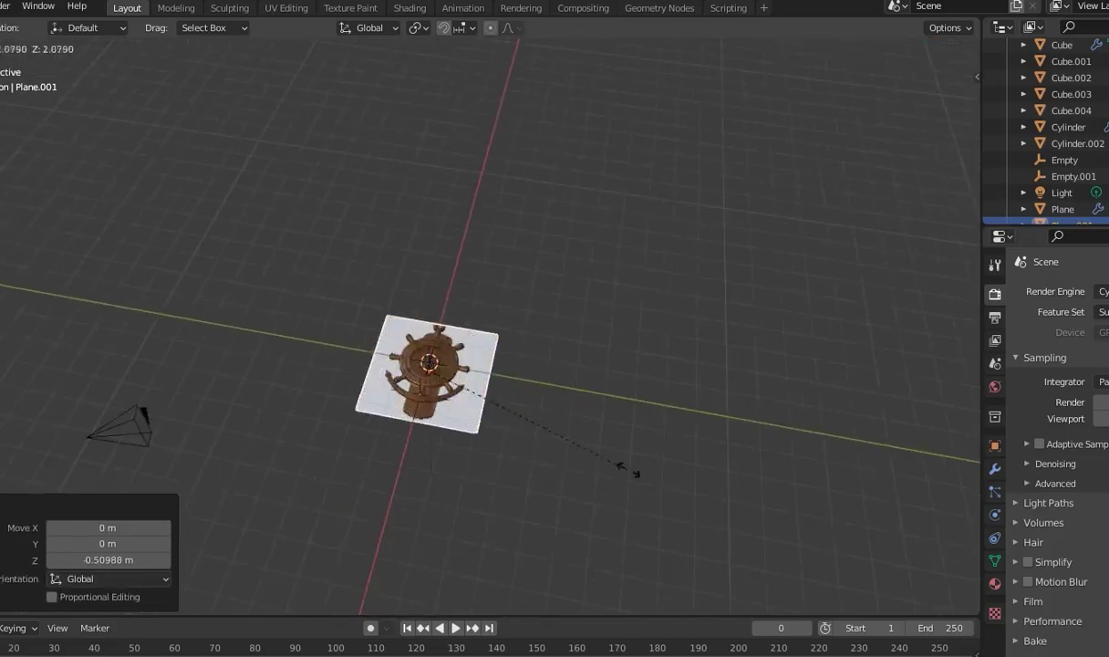
left_click(931, 269)
middle_click_drag(835, 231, 796, 233)
scroll(796, 233, "up", 3)
Extrude the plane's far and right edges straight up in Z to form two walls
key("Tab")
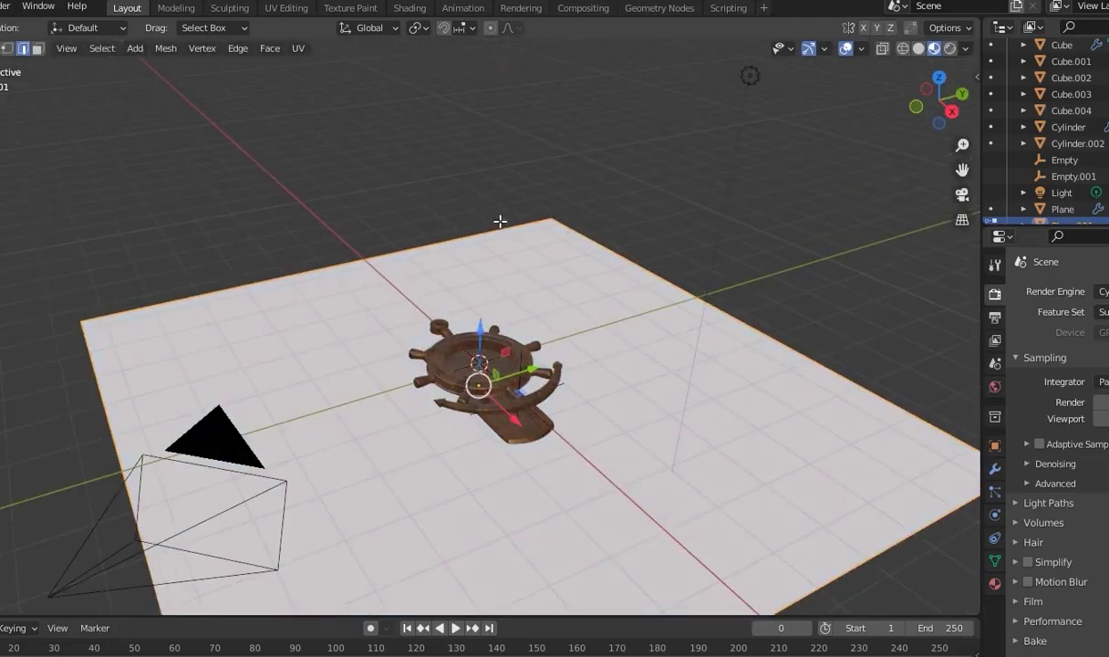
left_click(471, 249)
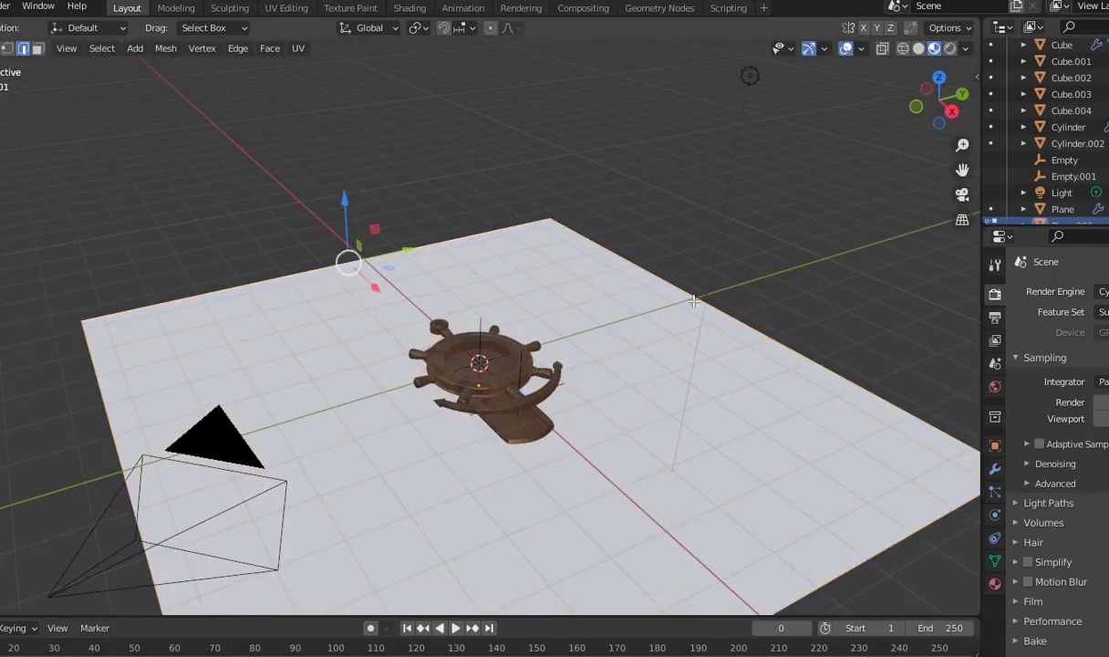
left_click(650, 276, "shift")
key("e")
key("z")
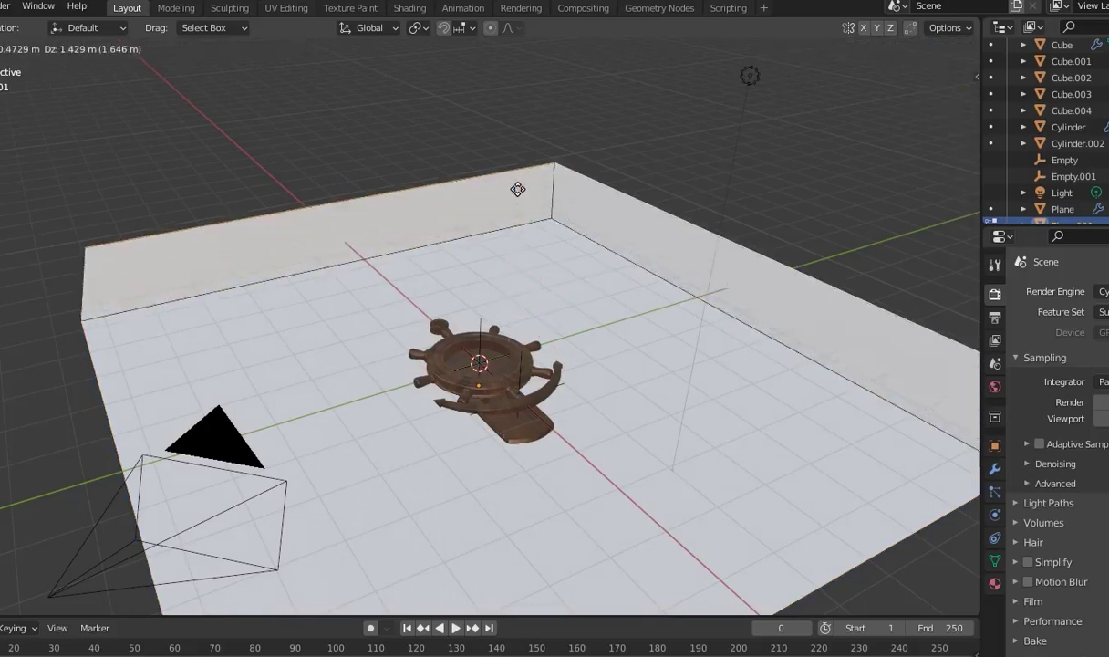
left_click(506, 602)
Round the back corner edges into a smooth 0.39 m, 9-segment bevel and select the whole backdrop
left_click(547, 107)
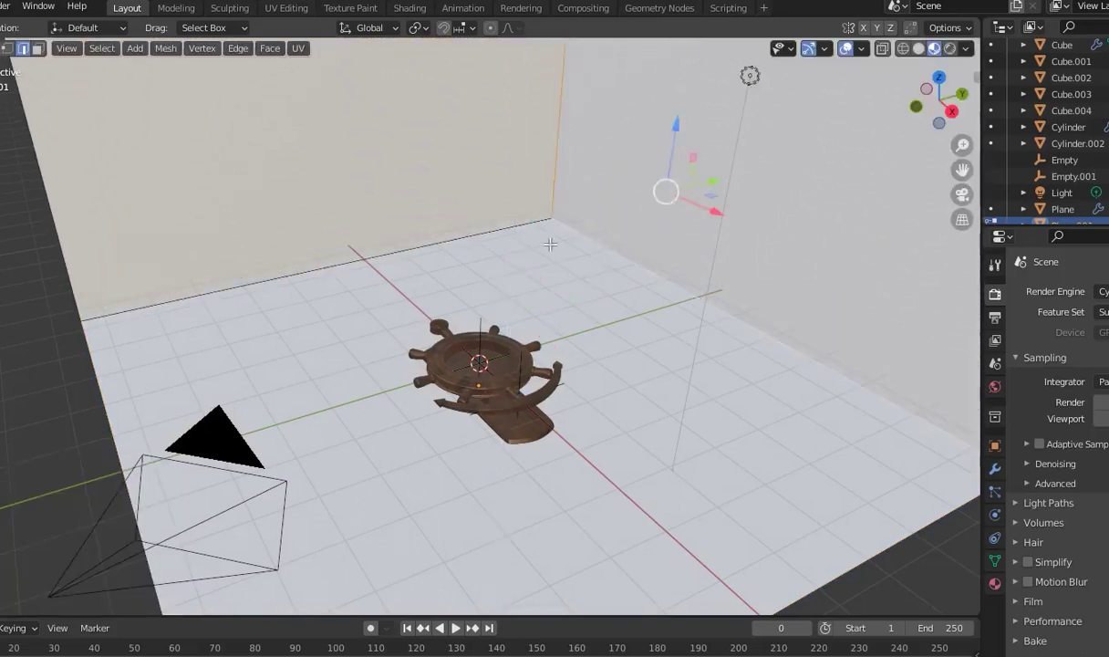
key("s")
left_click(762, 417)
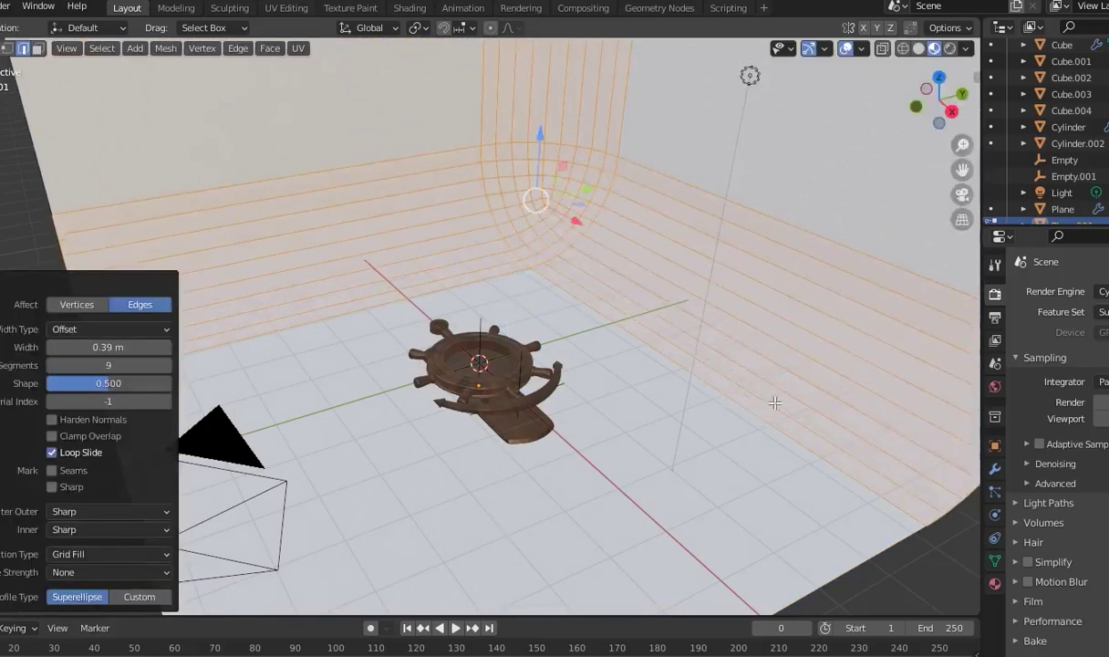
scroll(730, 452, "down", 5)
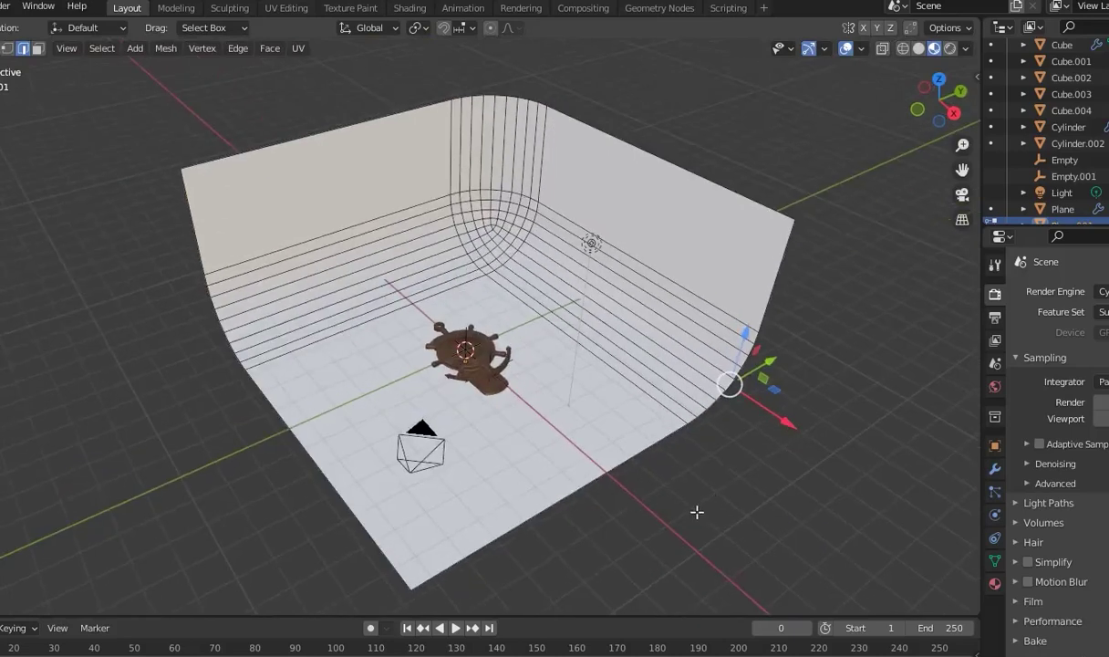
key("a")
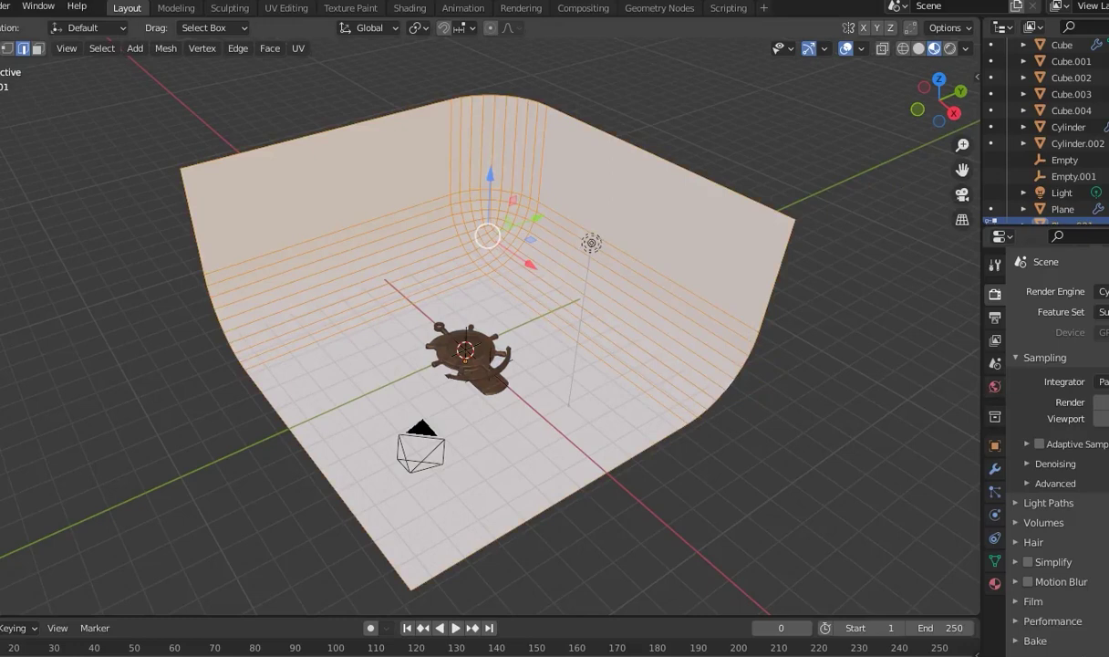
left_click(995, 583)
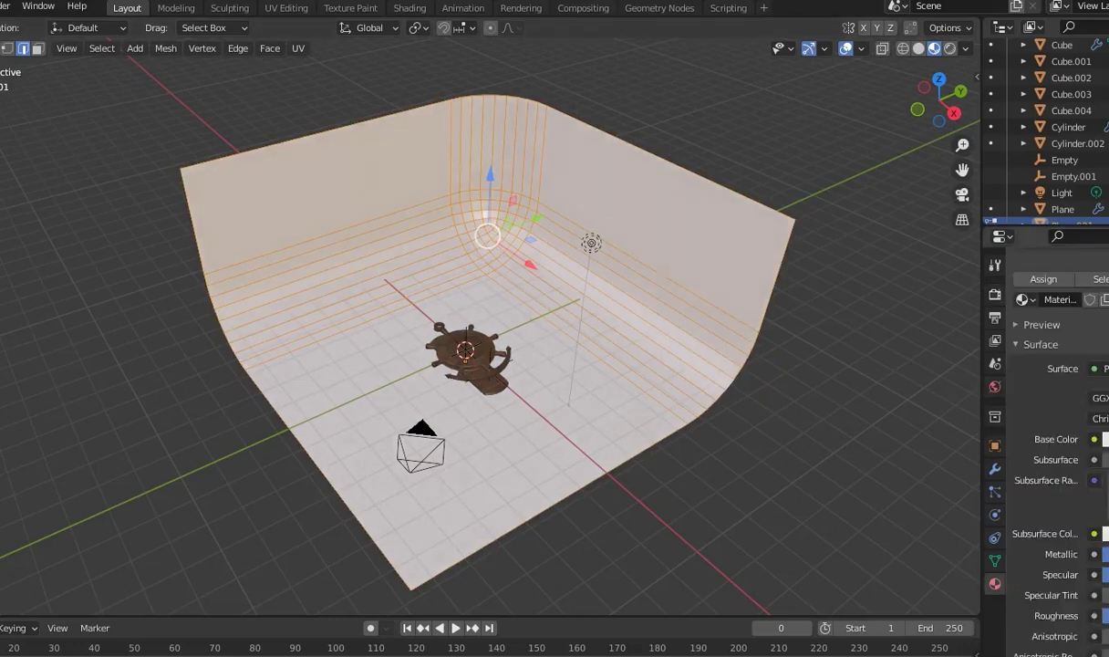
Lock the camera to the view, then orbit and zoom until the wheel fills the camera frame
middle_click_drag(803, 239, 825, 226)
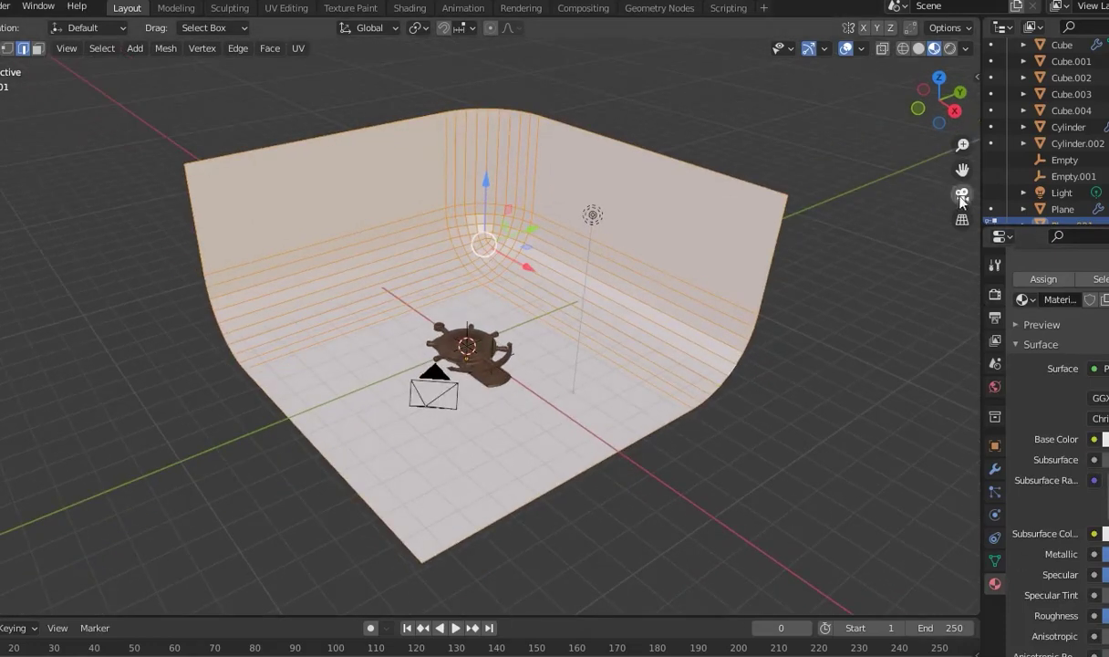
left_click(961, 195)
left_click(976, 77)
left_click(970, 146)
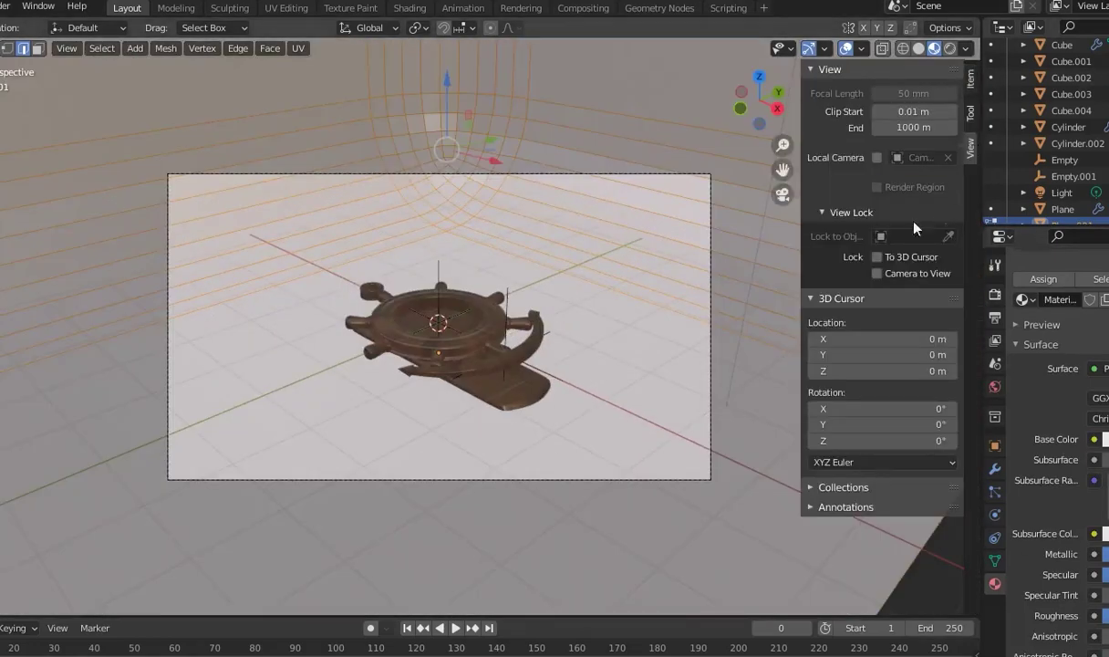
left_click(877, 274)
middle_click_drag(638, 270, 570, 268)
scroll(539, 301, "up", 3)
middle_click_drag(512, 334, 510, 329)
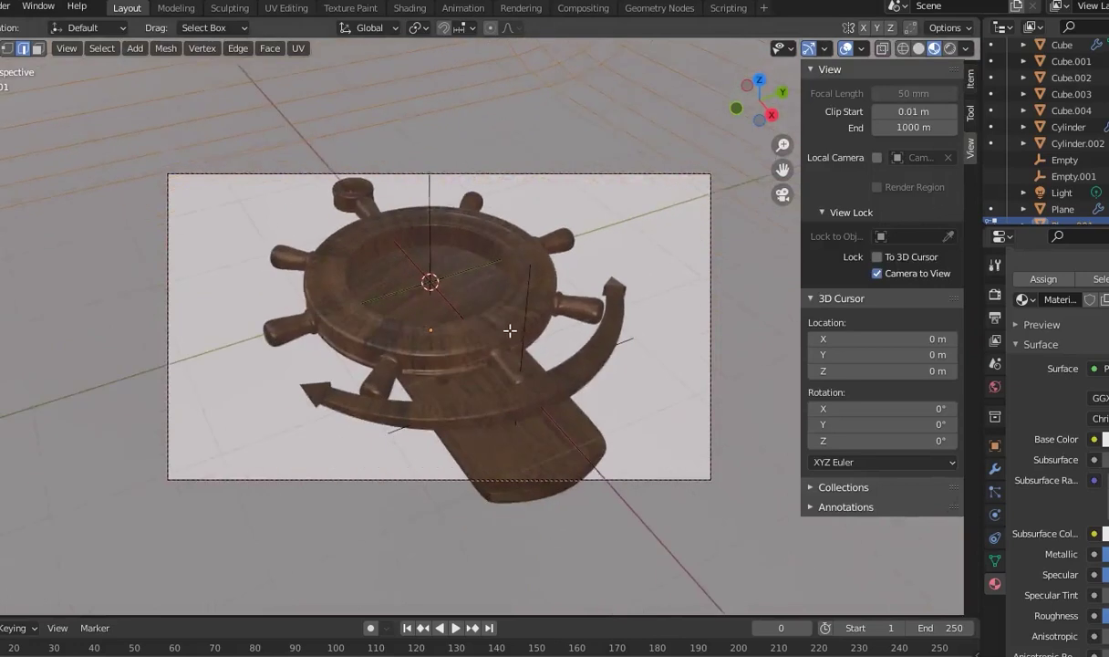
scroll(512, 329, "up", 2)
key("n")
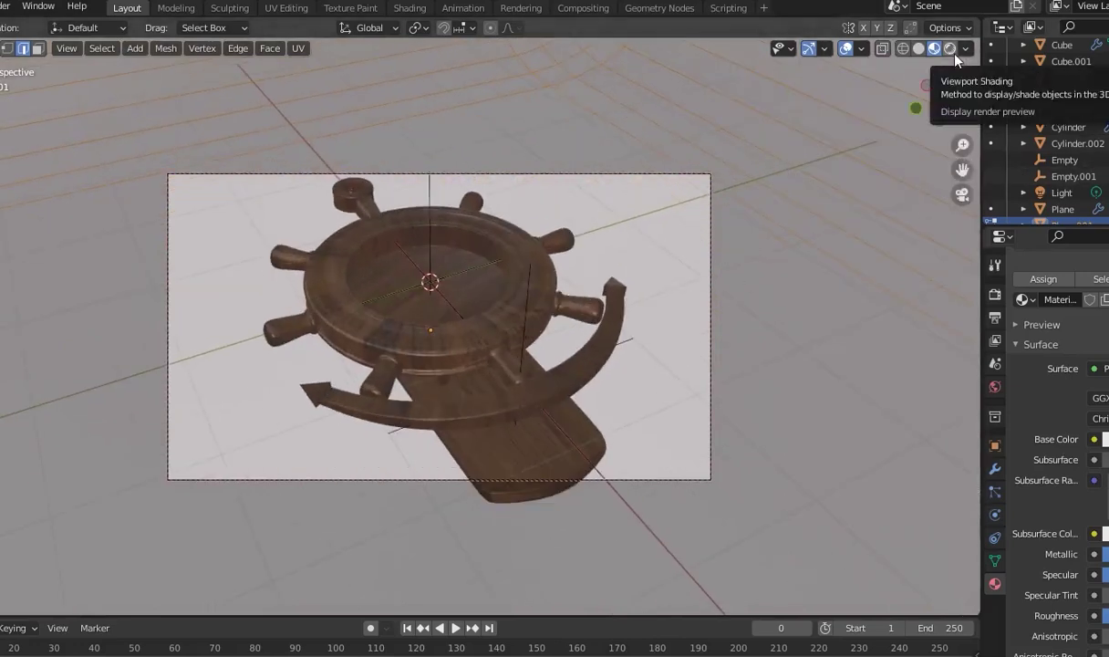
Switch to Rendered shading and set the World Color input to an Environment Texture
left_click(952, 51)
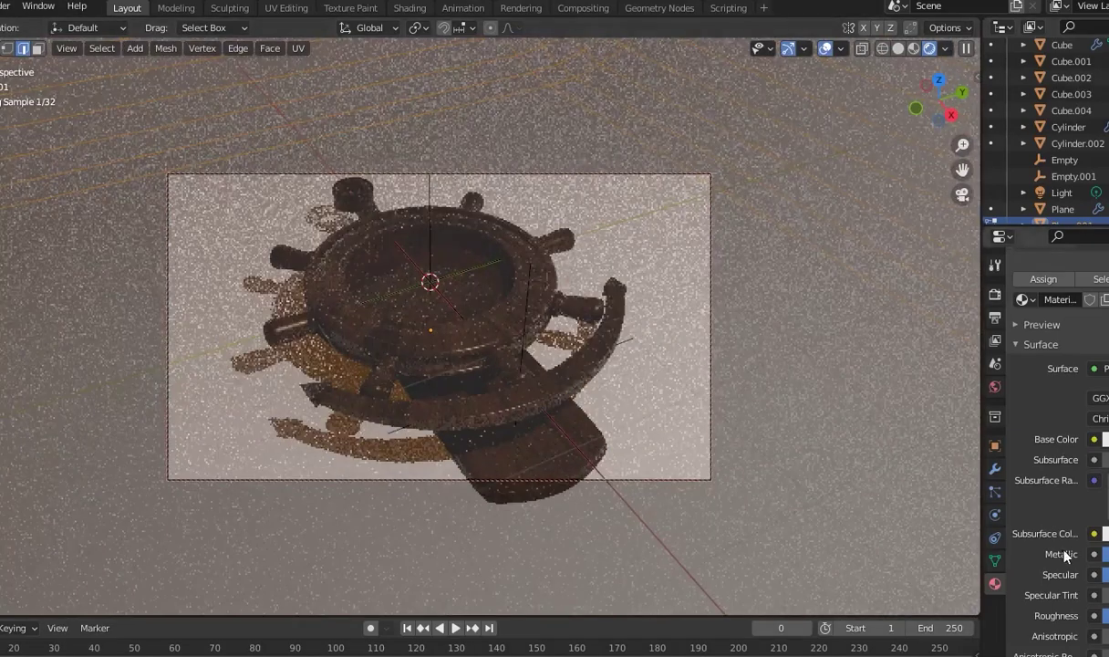
left_click(995, 387)
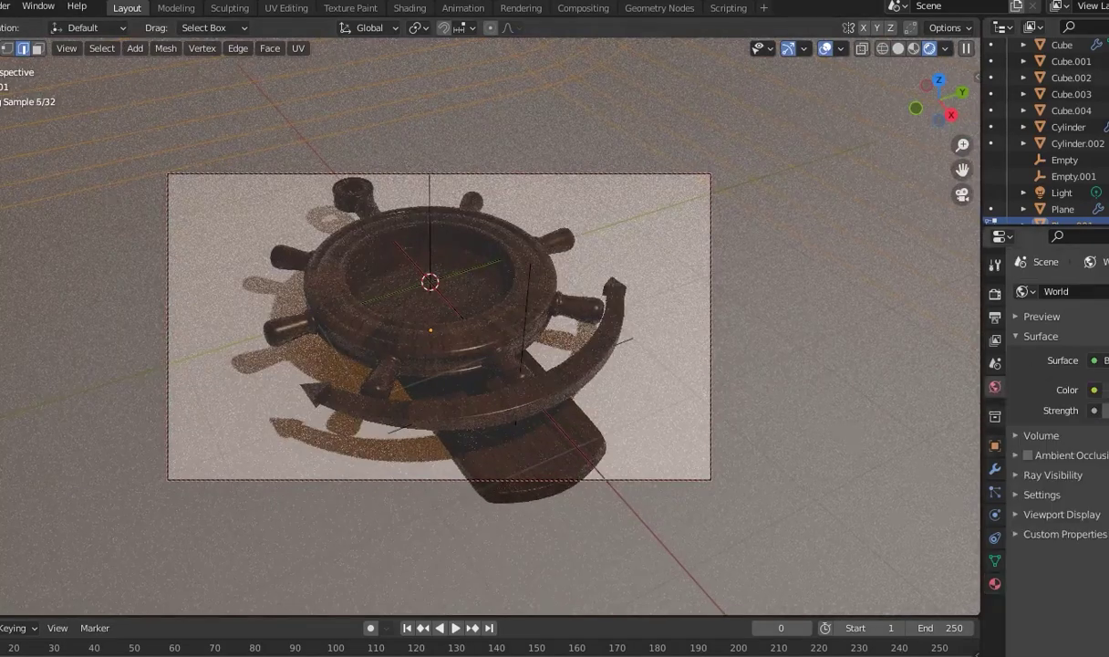
left_click(1093, 389)
left_click(791, 463)
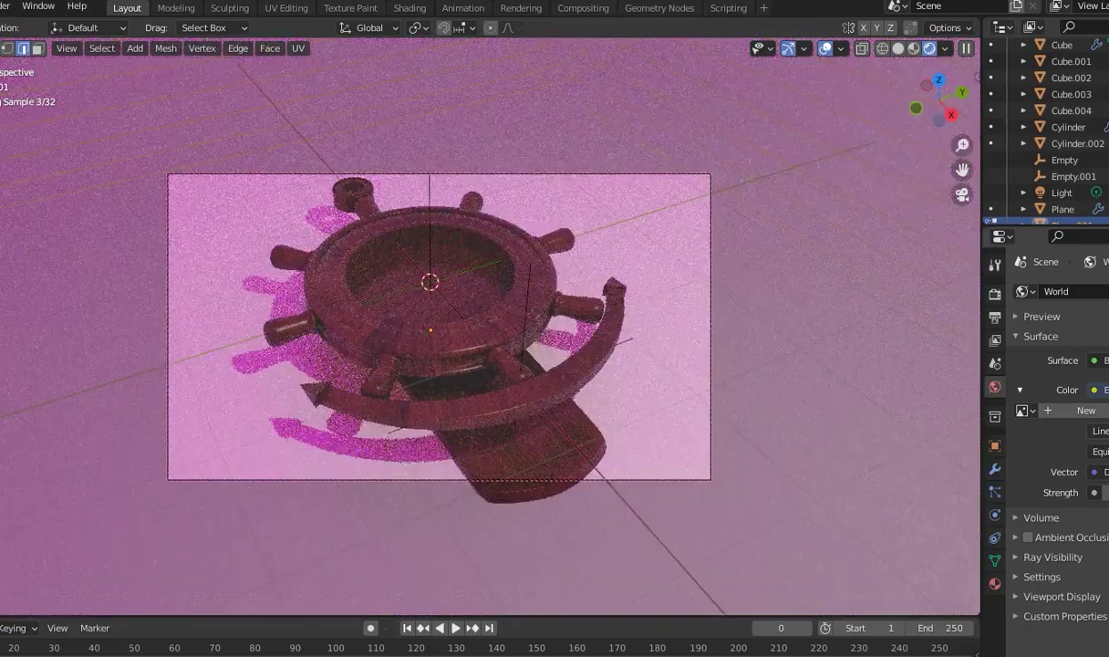
Load DH212SN.hdr from the HDRI Extreme Hires Spherical Map - 2x1K folder as the environment image
left_click(1104, 409)
left_click(188, 163)
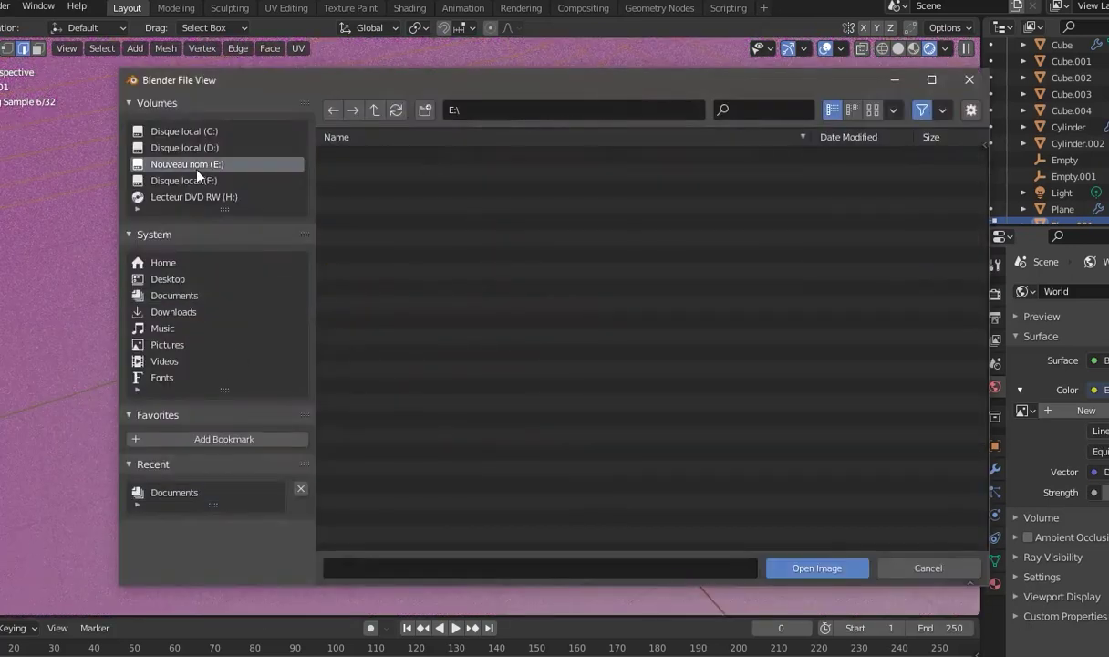
left_click(221, 181)
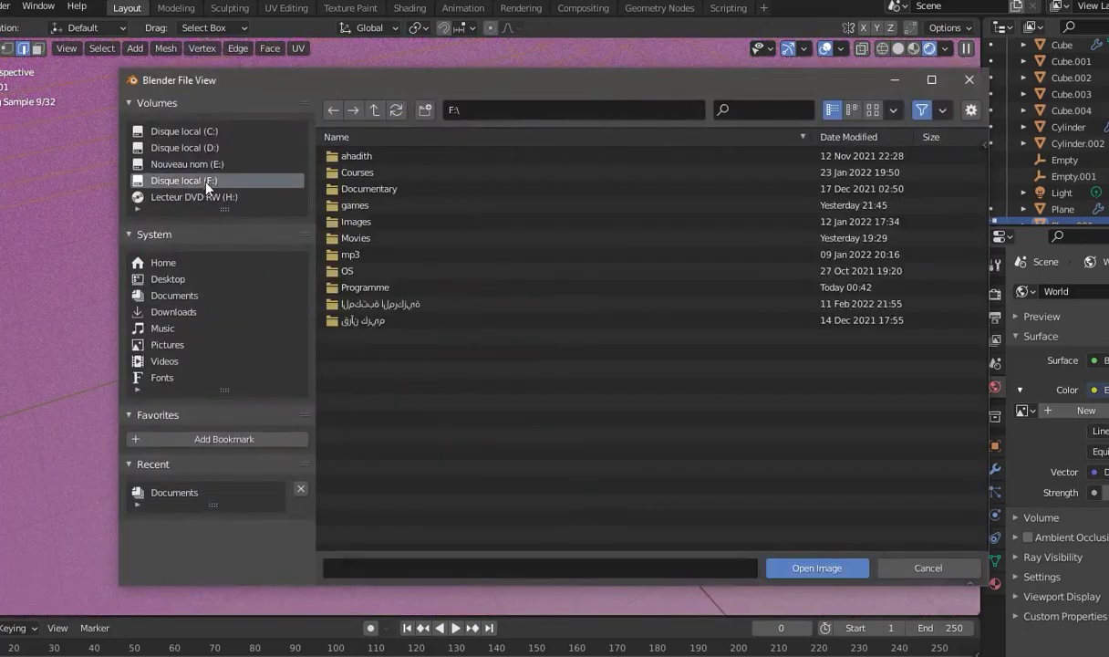
double_click(354, 222)
double_click(394, 288)
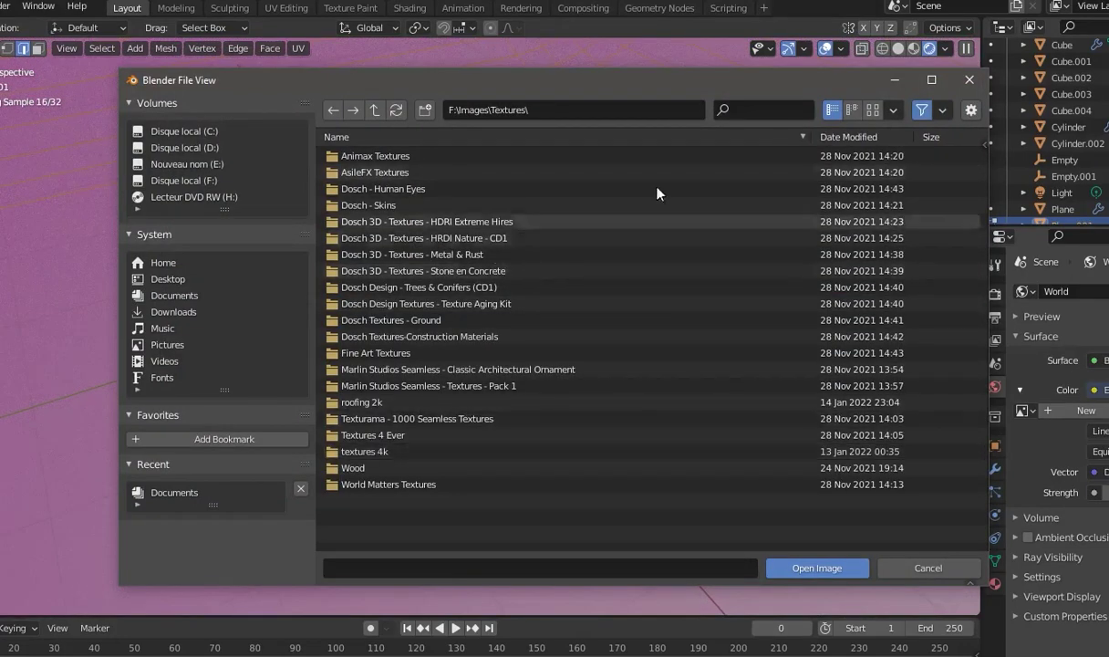
left_click(852, 110)
left_click(872, 110)
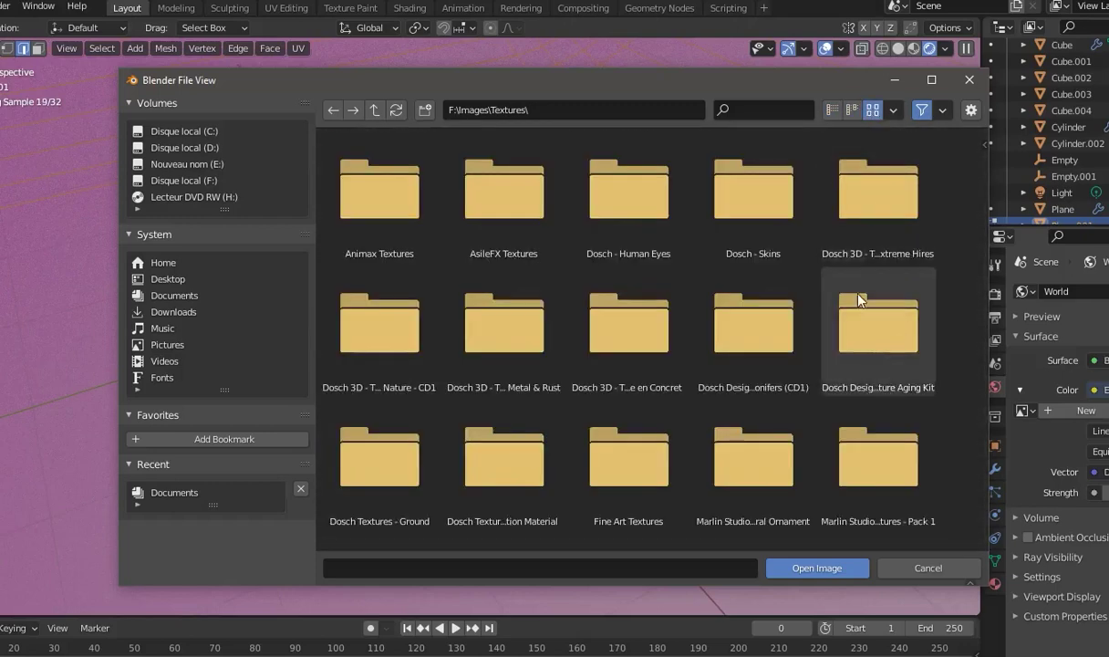
double_click(841, 205)
left_click(883, 211)
double_click(883, 212)
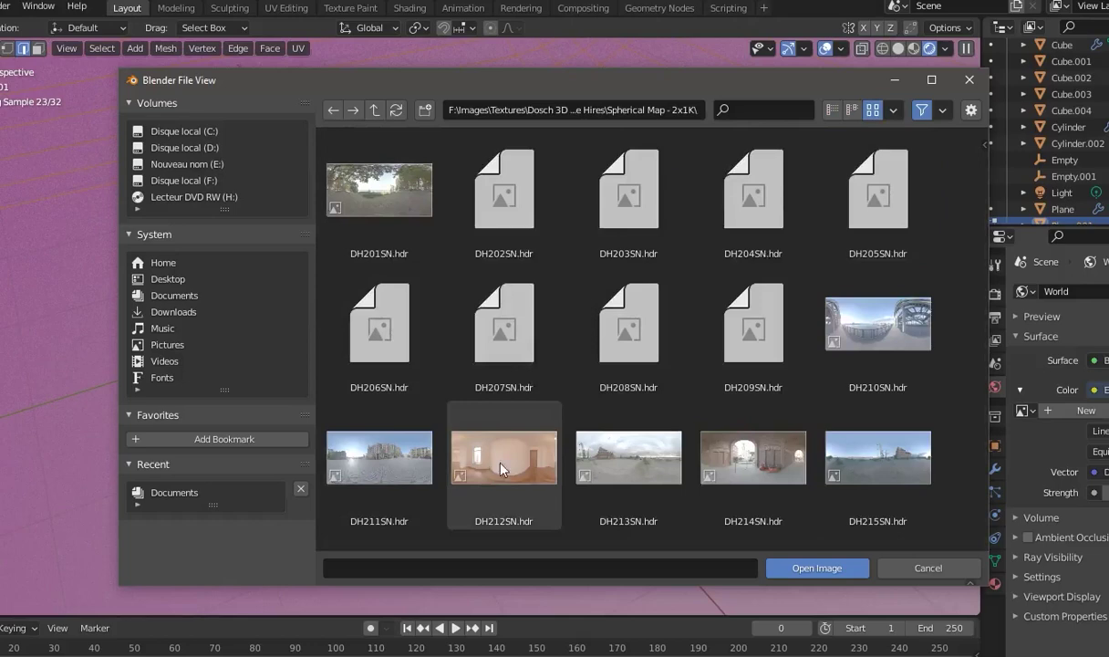
left_click(476, 440)
left_click(810, 571)
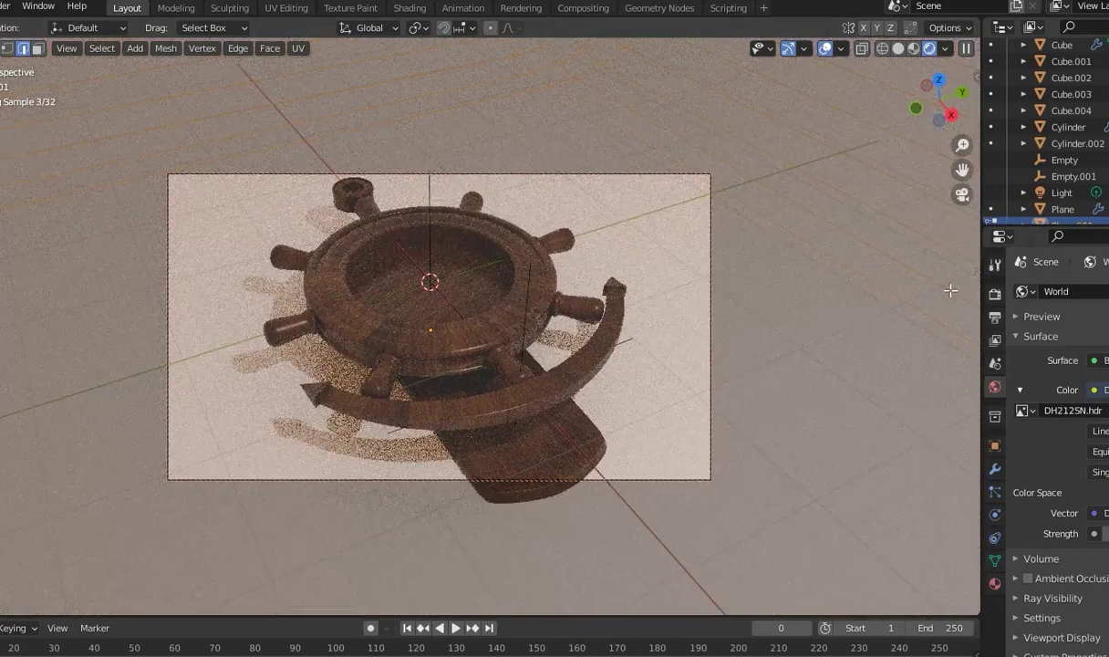
Enable Denoising in the render settings and render the final image
left_click(995, 294)
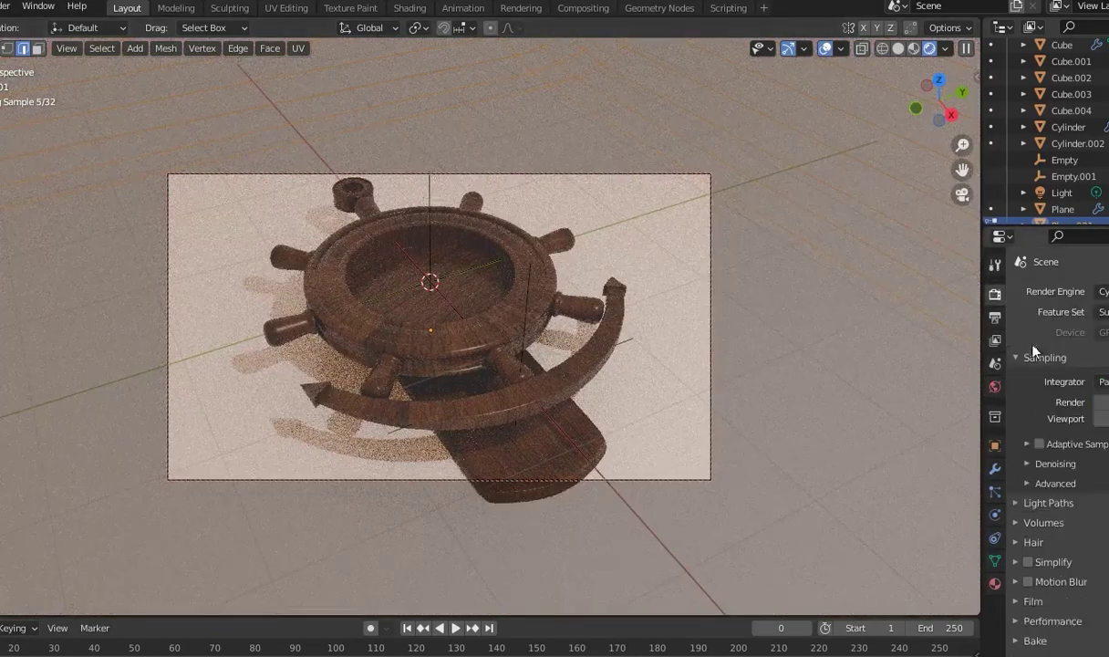
left_click(1037, 464)
left_click(5, 6)
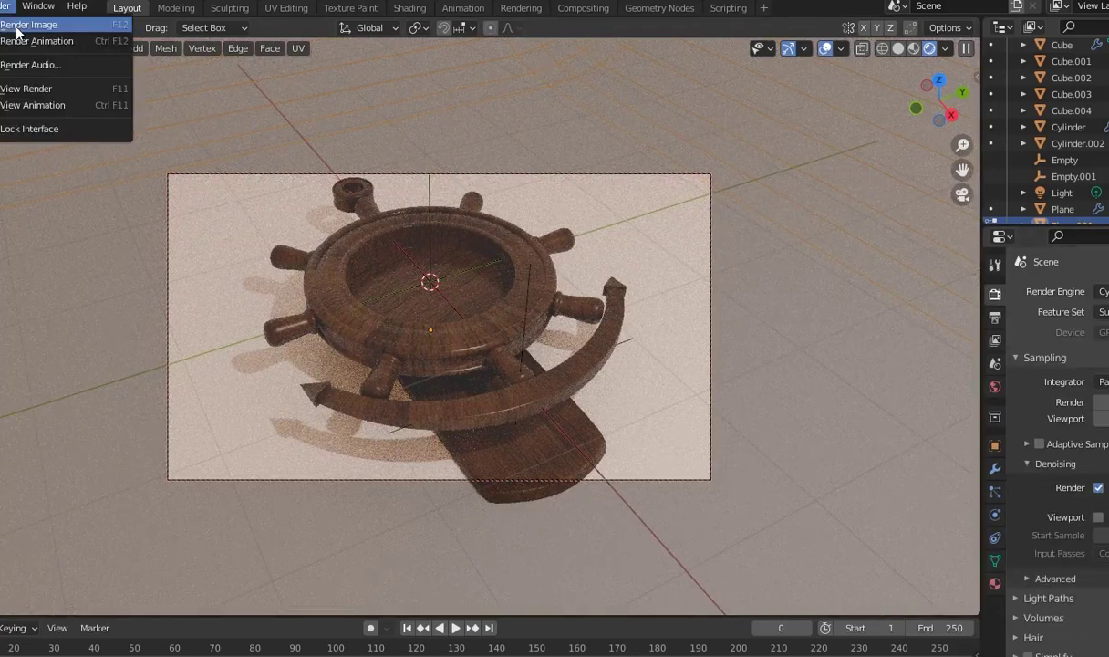
left_click(27, 25)
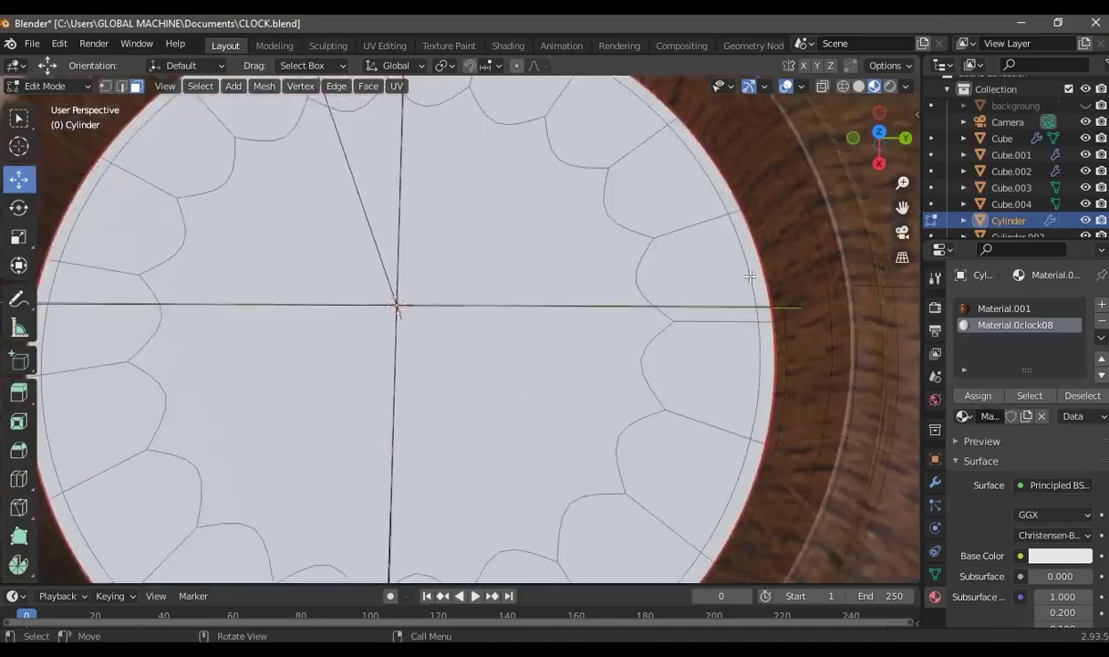
In solid shading and top view, add a new text object beside the clock
scroll(750, 276, "down", 3)
scroll(713, 263, "down", 3)
left_click(858, 86)
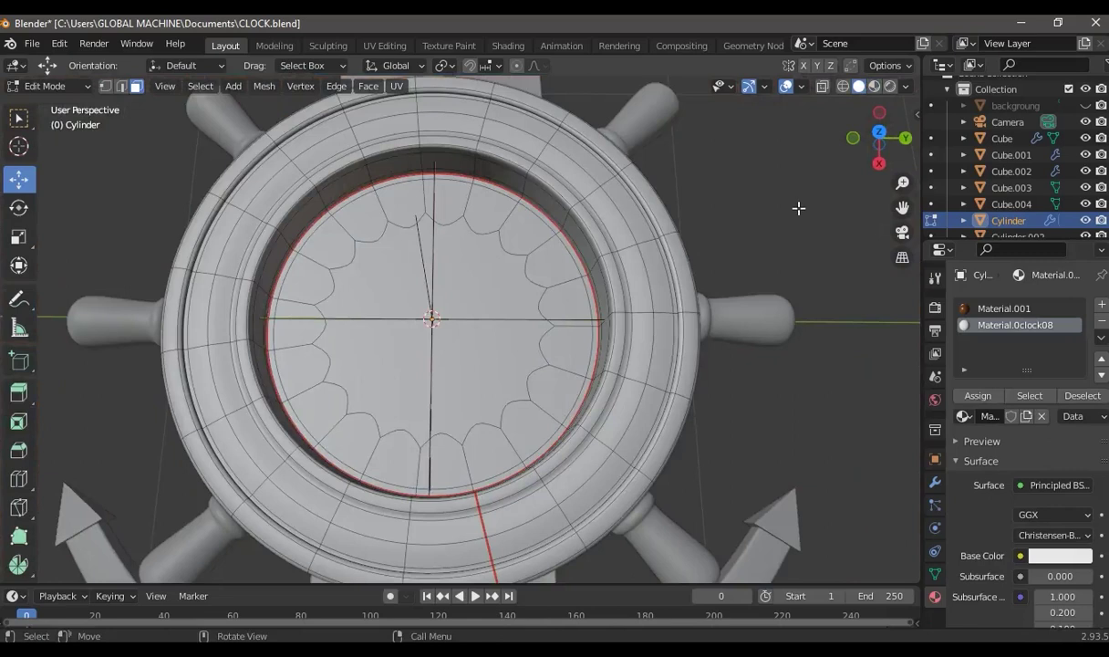
left_click(880, 132)
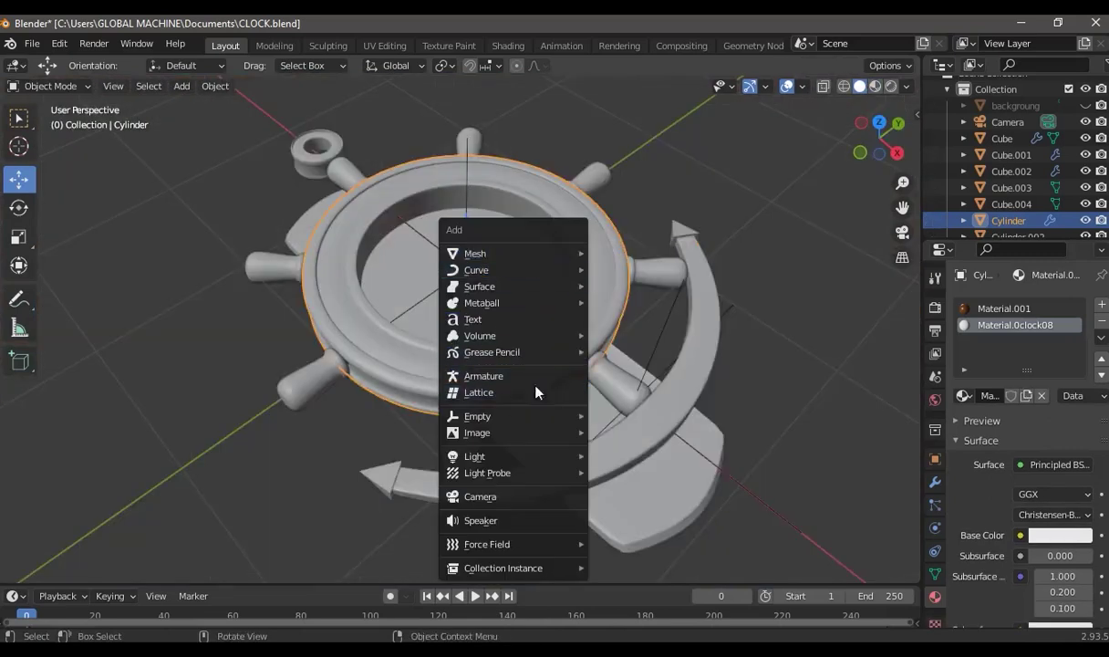
left_click(495, 320)
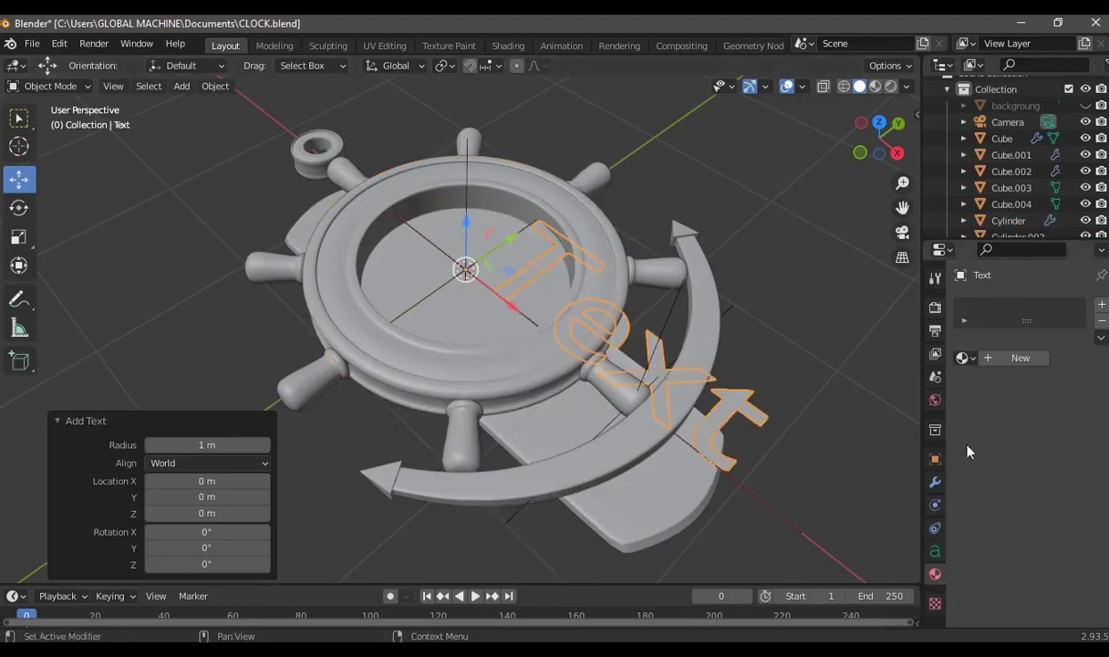
left_click(935, 484)
left_click(936, 549)
left_click(935, 527)
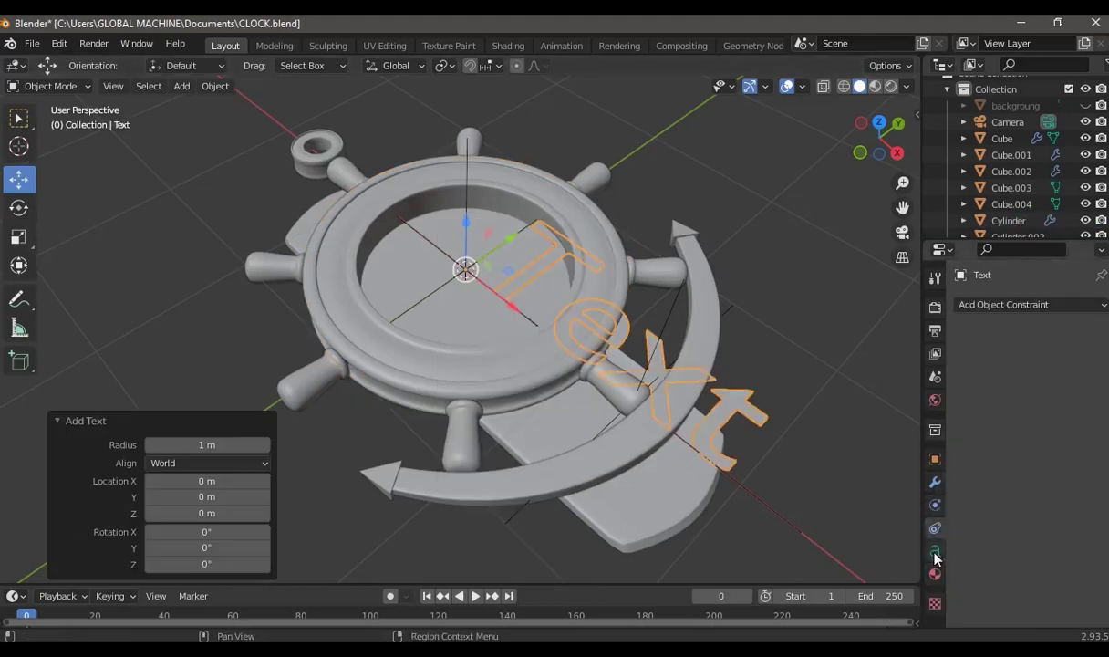
Replace the placeholder 'Text' with '12'
key("BackSpace")
key("BackSpace")
key("BackSpace")
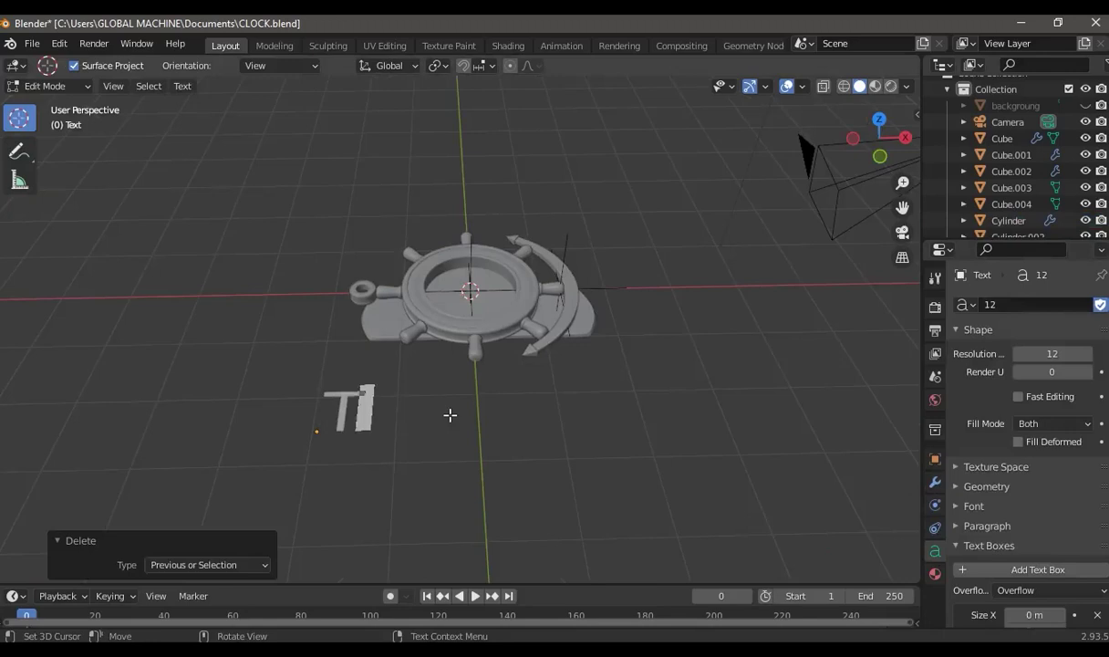
key("BackSpace")
type("12")
key("Tab")
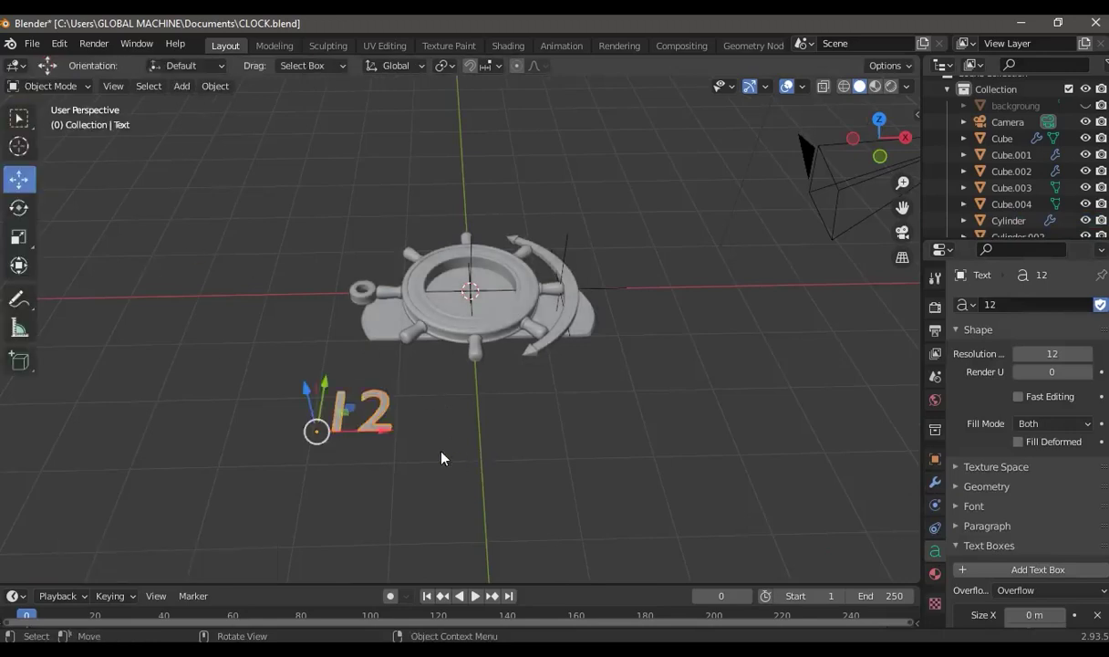
Convert the 12 text object into a mesh and zoom in on it
right_click(310, 345)
left_click(453, 407)
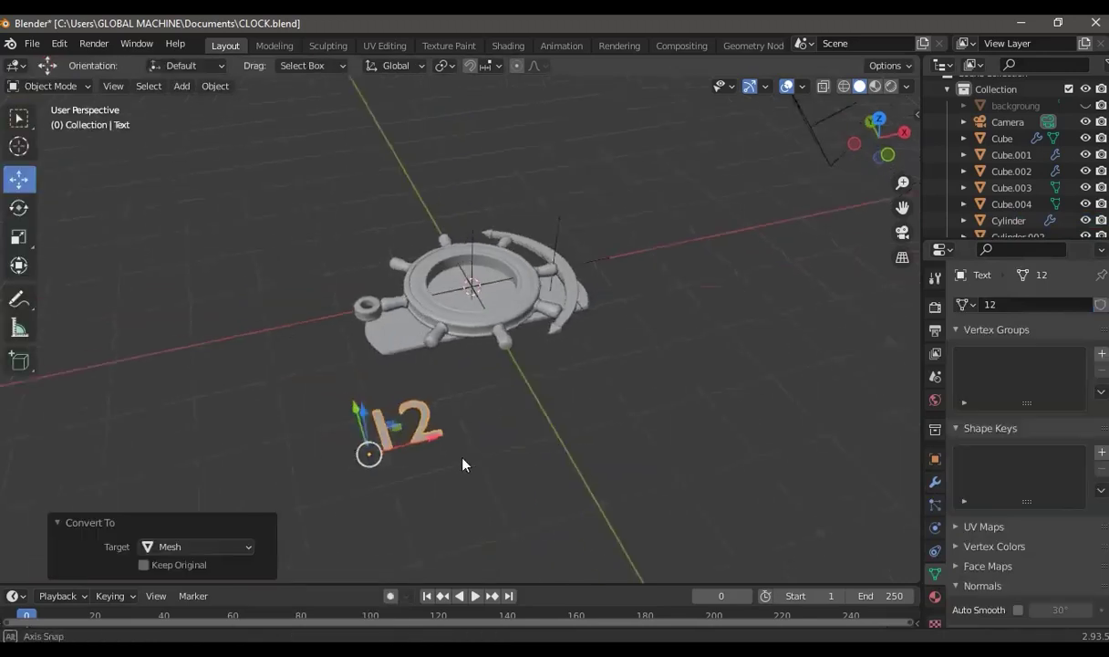
scroll(439, 434, "up", 3)
middle_click_drag(450, 443, 507, 371, "shift")
scroll(507, 372, "up", 2)
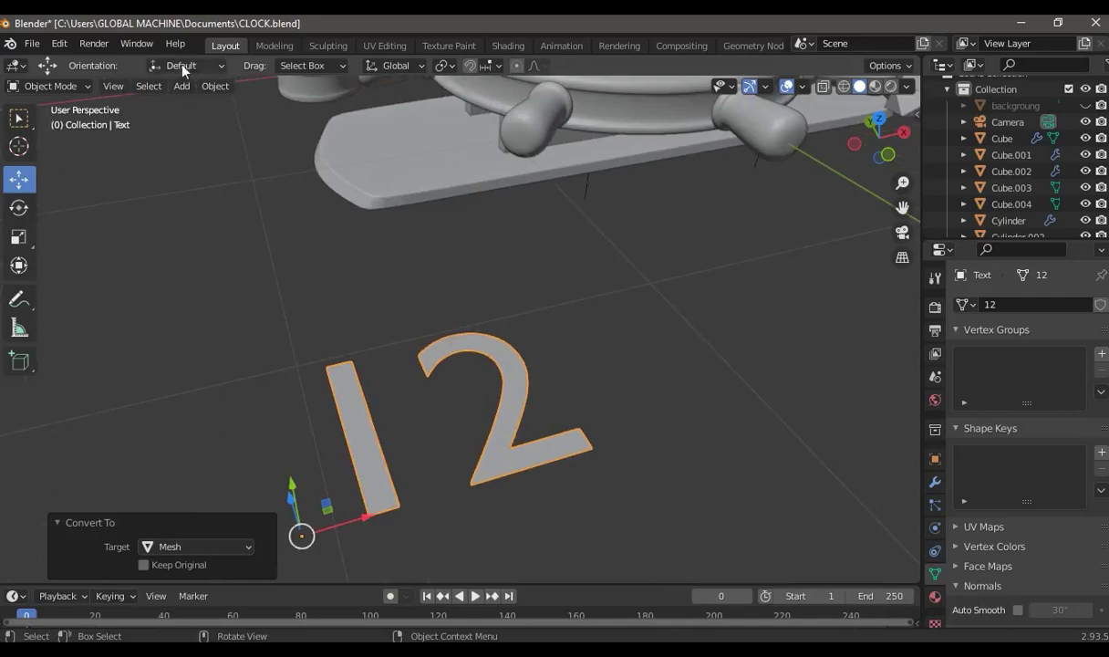
Select the faces of both digits and extrude them upward by 0.02 m
key("Tab")
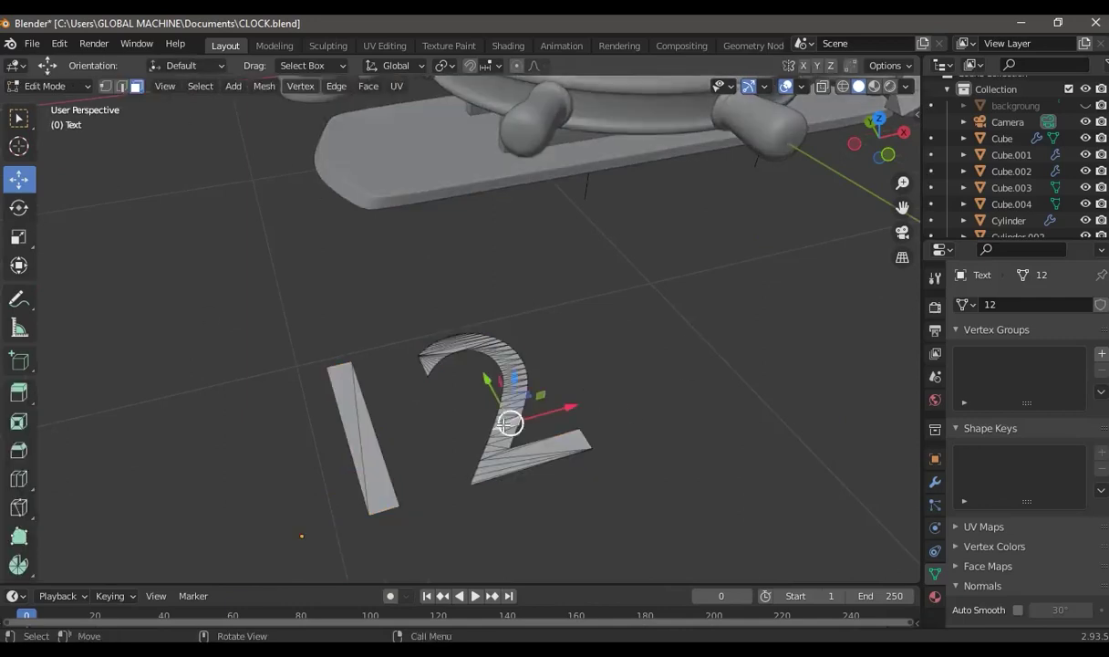
key("ctrl+KP_Add")
key("ctrl+KP_Add")
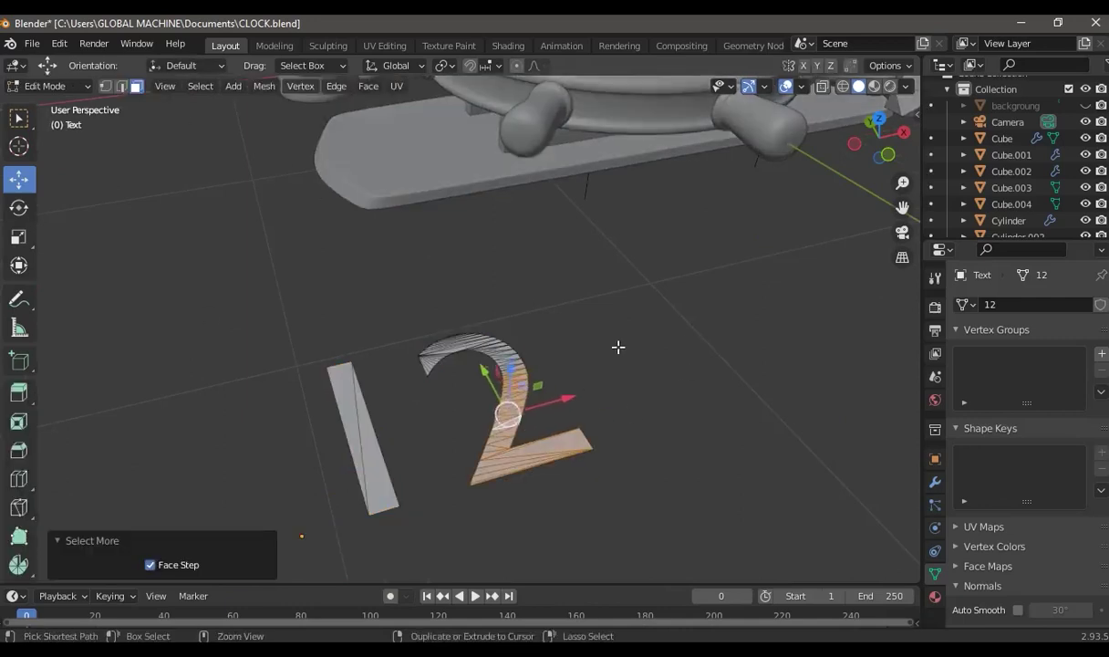
key("ctrl+KP_Add")
key("ctrl+KP_Add")
key("e")
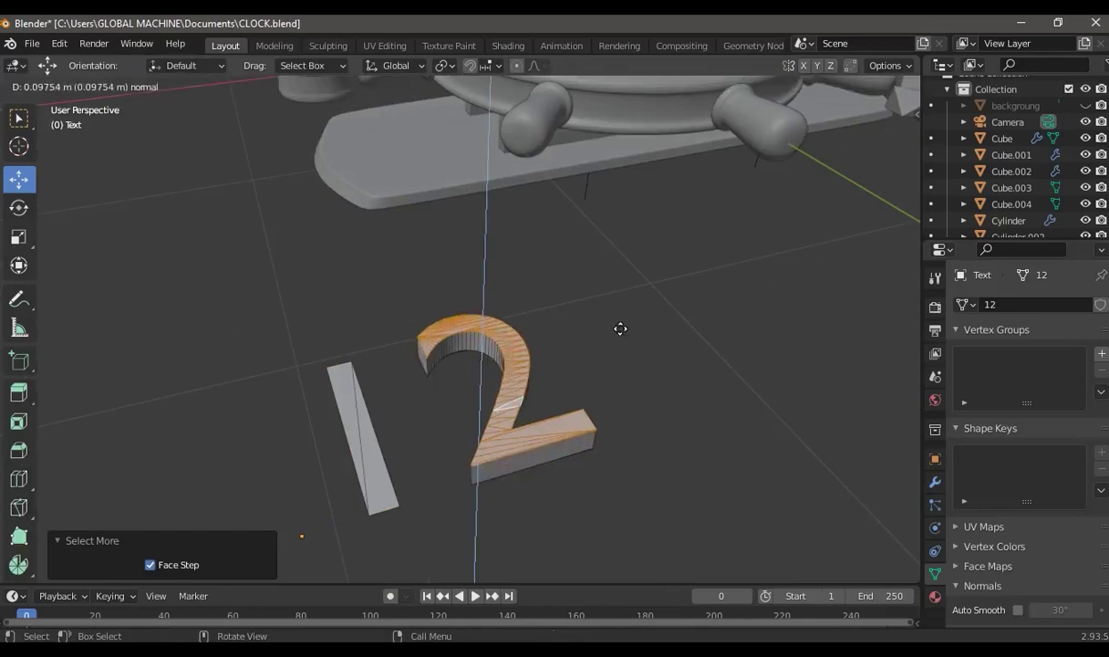
key("Escape")
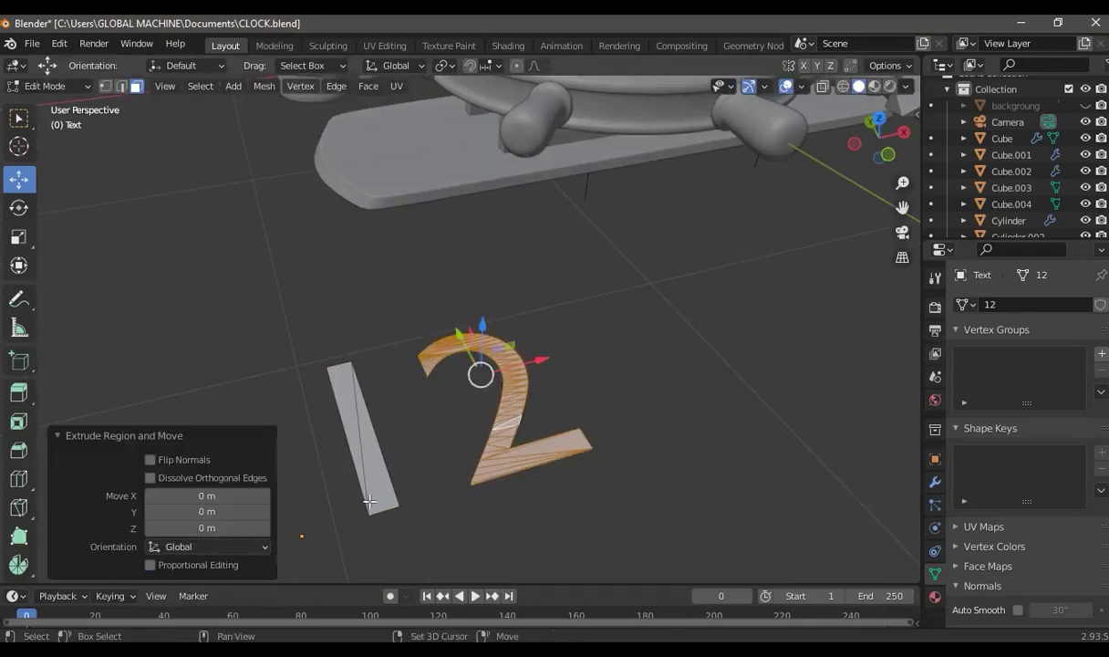
left_click(369, 501, "shift")
key("e")
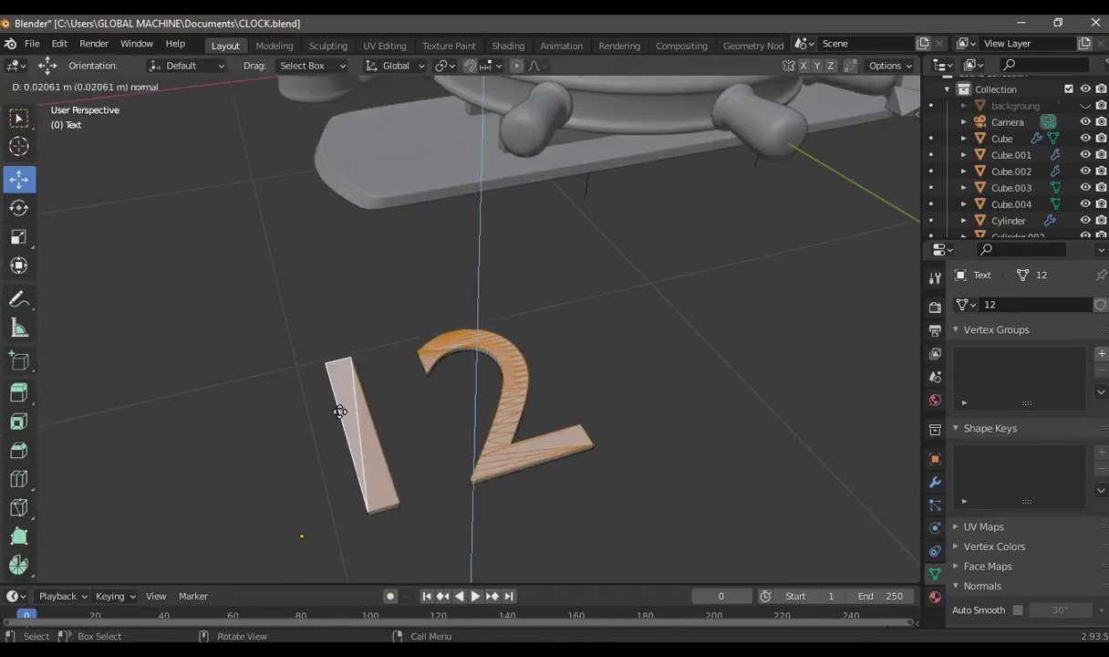
left_click(602, 450)
left_click(223, 528)
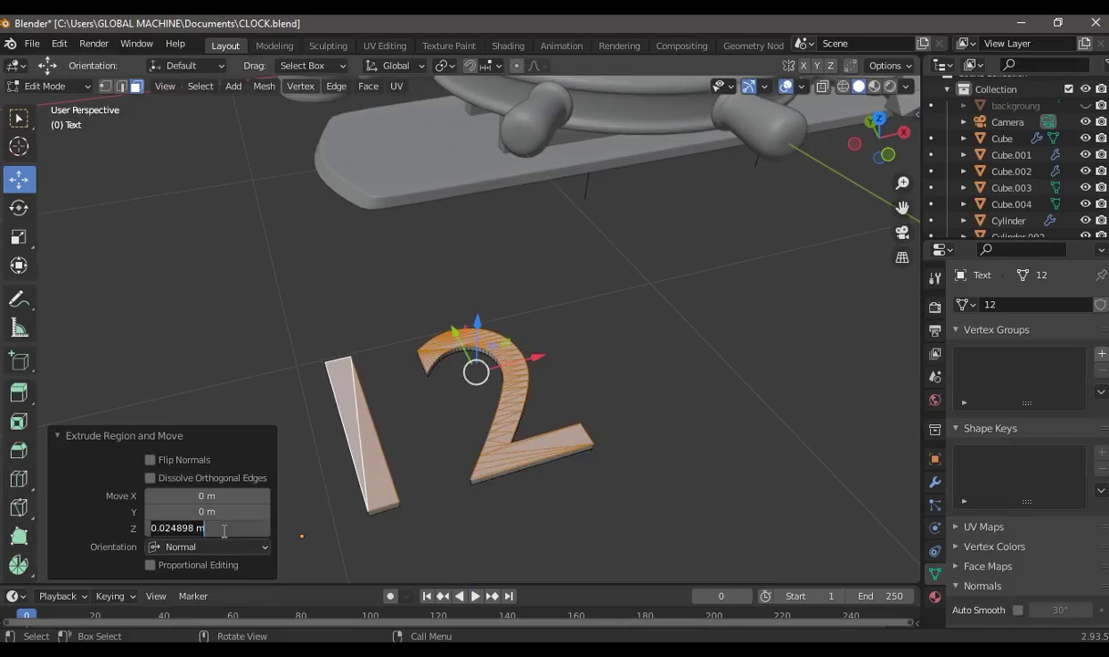
type("0.02")
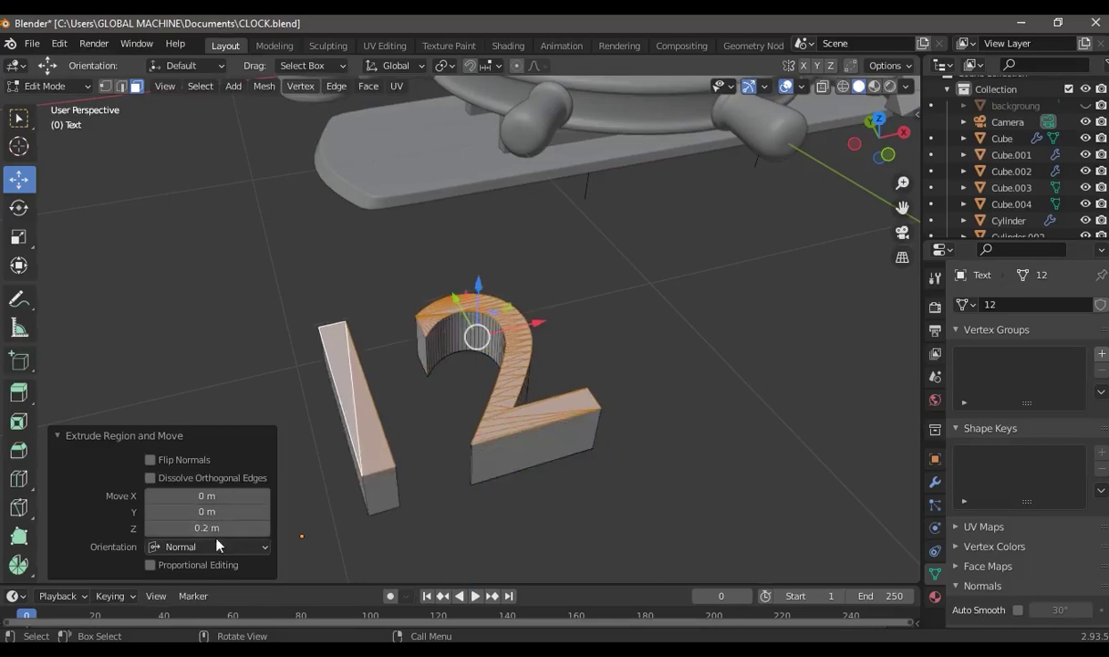
key("Return")
Inspect the extruded 12 numerals and return to Object Mode
mouse_move(485, 565)
middle_mouse_down()
mouse_move(668, 428)
mouse_move(664, 463)
mouse_move(659, 386)
mouse_move(577, 493)
mouse_move(685, 403)
mouse_move(494, 445)
mouse_move(547, 468)
mouse_move(523, 483)
mouse_move(535, 434)
middle_mouse_up()
scroll(664, 463, "down", 5)
key("Tab")
scroll(499, 441, "up", 3)
scroll(526, 443, "down", 2)
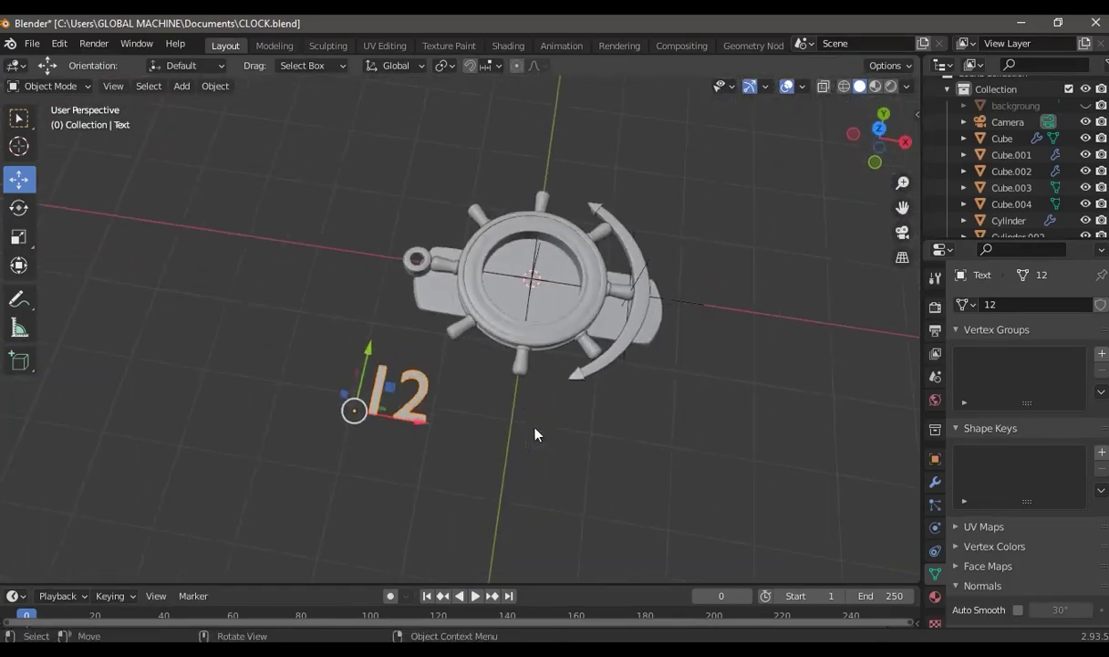
Add a new text object reading '1' and move it beside the 12
left_click(614, 495)
mouse_move(600, 456)
middle_mouse_down()
mouse_move(614, 495)
mouse_move(663, 433)
middle_mouse_up()
key("shift+a")
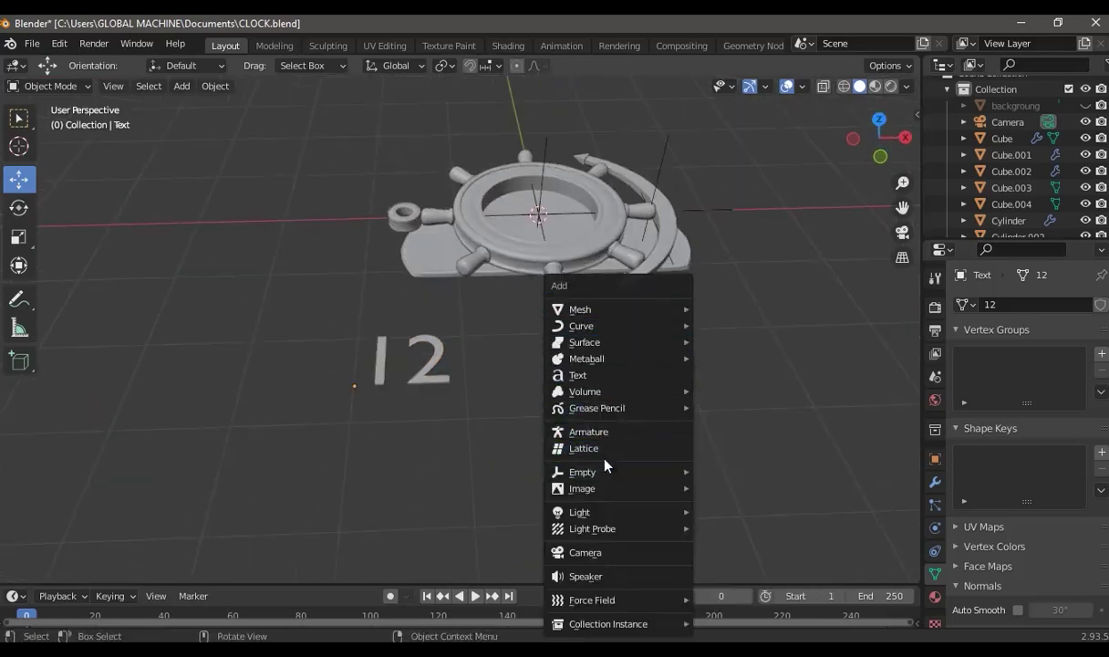
left_click(584, 374)
key("Tab")
key("BackSpace")
key("BackSpace")
key("BackSpace")
type("1")
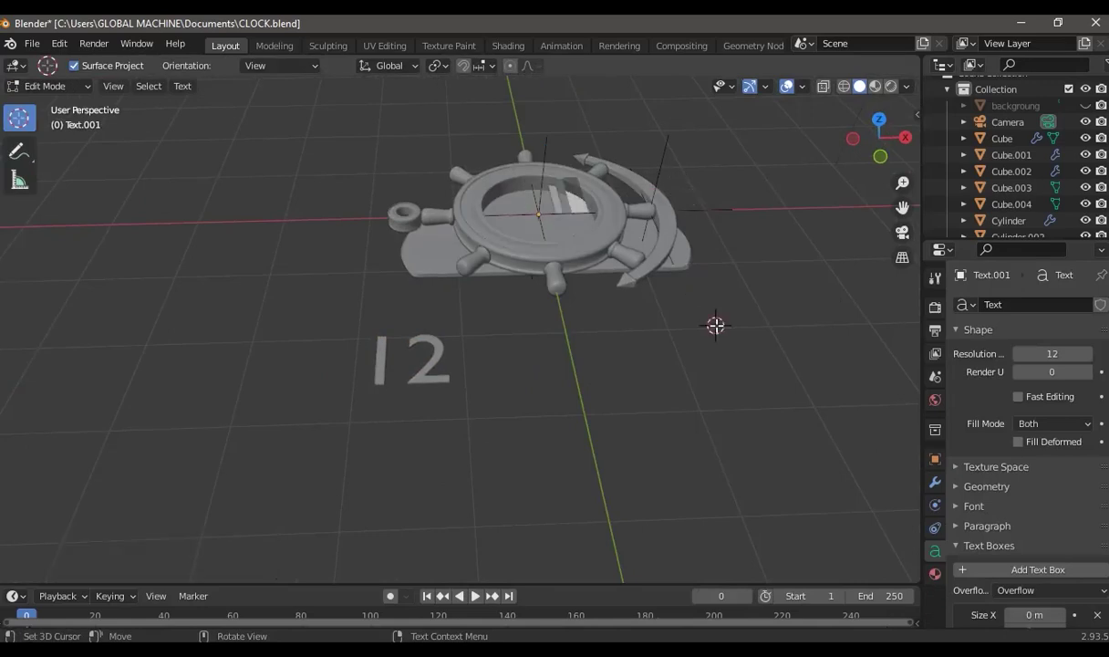
key("Tab")
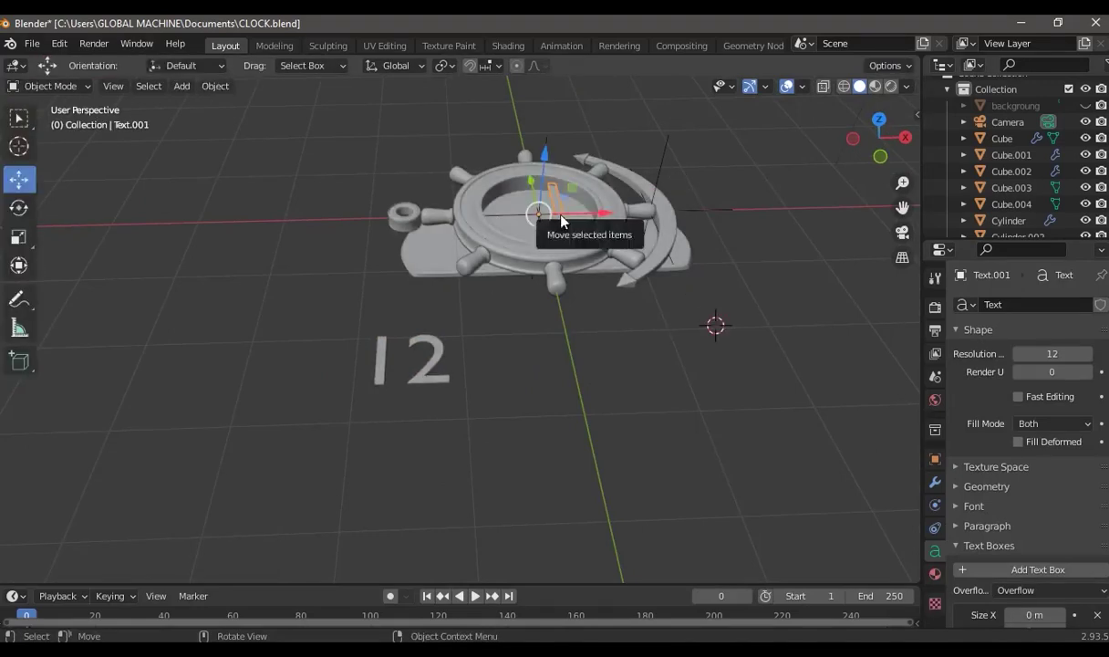
left_click_drag(539, 215, 560, 402)
Convert the 1 into a mesh and extrude it upward by 0.02 m
left_click_drag(560, 457, 561, 456)
mouse_move(689, 482)
middle_mouse_down()
mouse_move(713, 320)
mouse_move(584, 485)
mouse_move(684, 381)
mouse_move(613, 410)
middle_mouse_up()
right_click(595, 444)
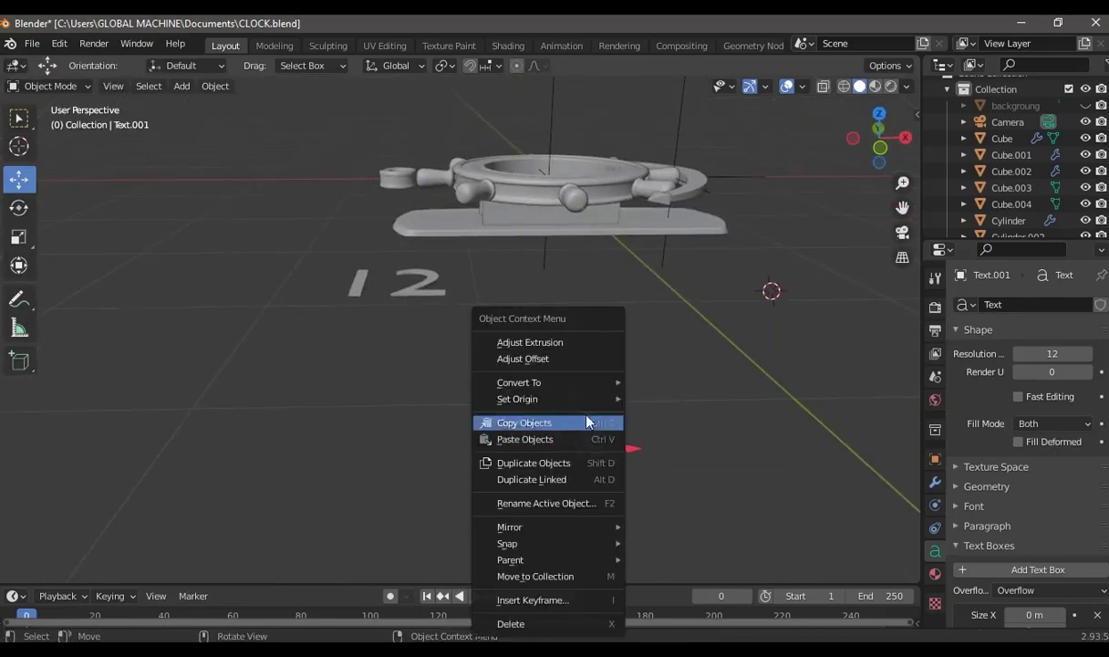
left_click(673, 401)
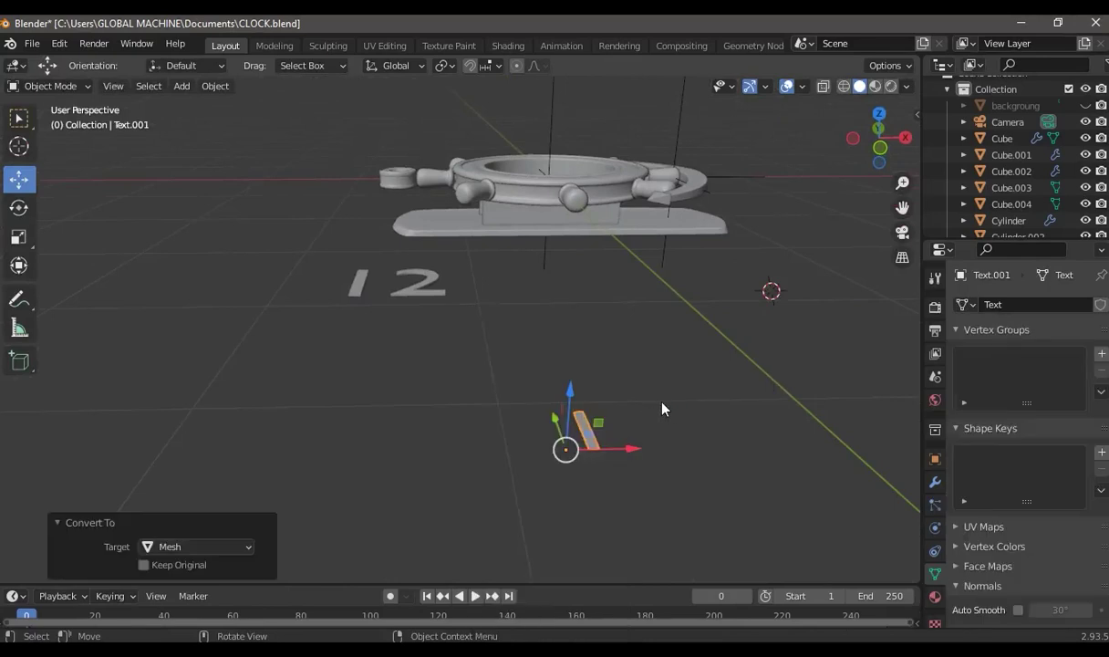
scroll(557, 438, "up", 2)
key("Tab")
key("e")
left_click(357, 471)
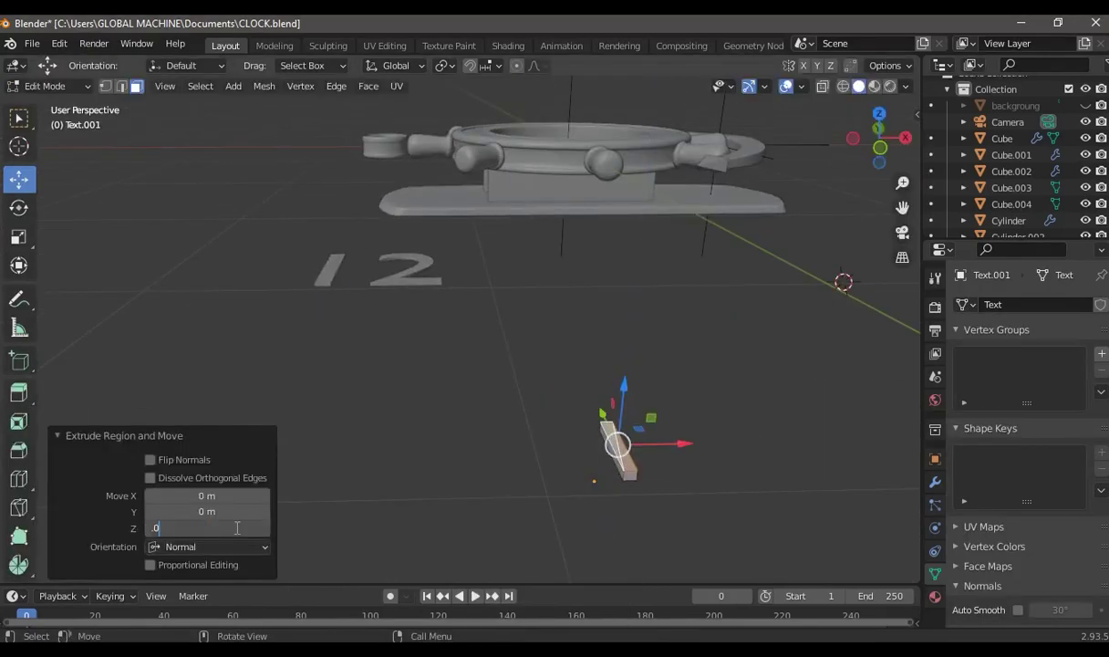
key("Return")
mouse_move(453, 470)
middle_mouse_down()
mouse_move(684, 448)
mouse_move(597, 427)
middle_mouse_up()
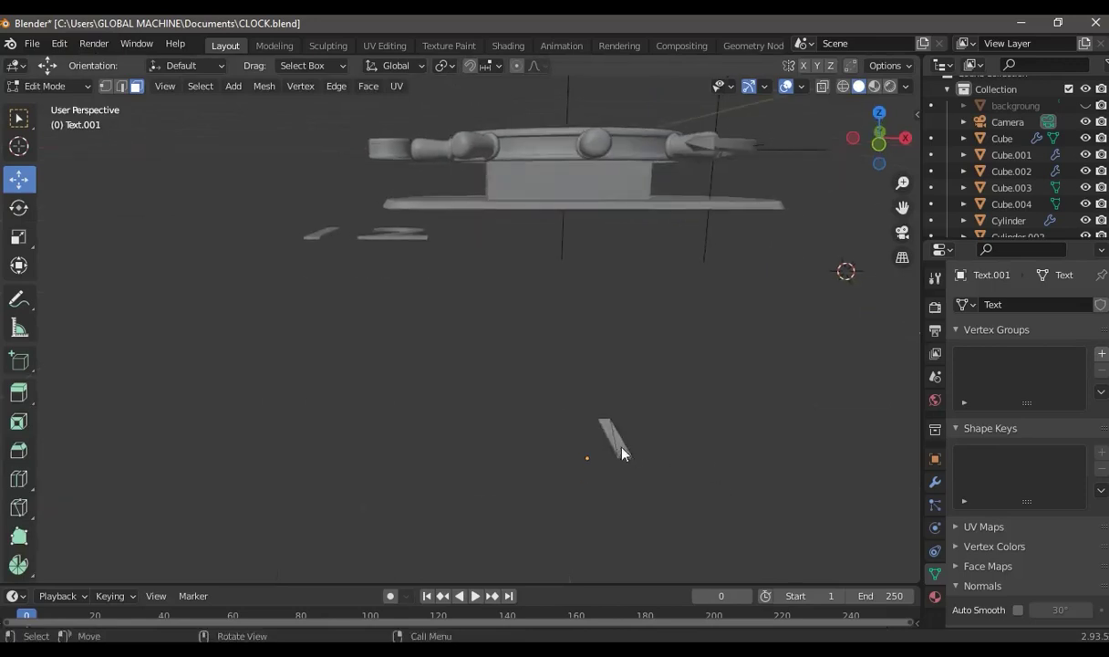
key("Tab")
Shift the 1 numeral along Z and check its placement on the clock
left_click_drag(590, 396, 589, 219)
mouse_move(589, 219)
middle_mouse_down()
mouse_move(648, 288)
mouse_move(671, 372)
middle_mouse_up()
scroll(670, 372, "down", 4)
scroll(663, 392, "down", 1)
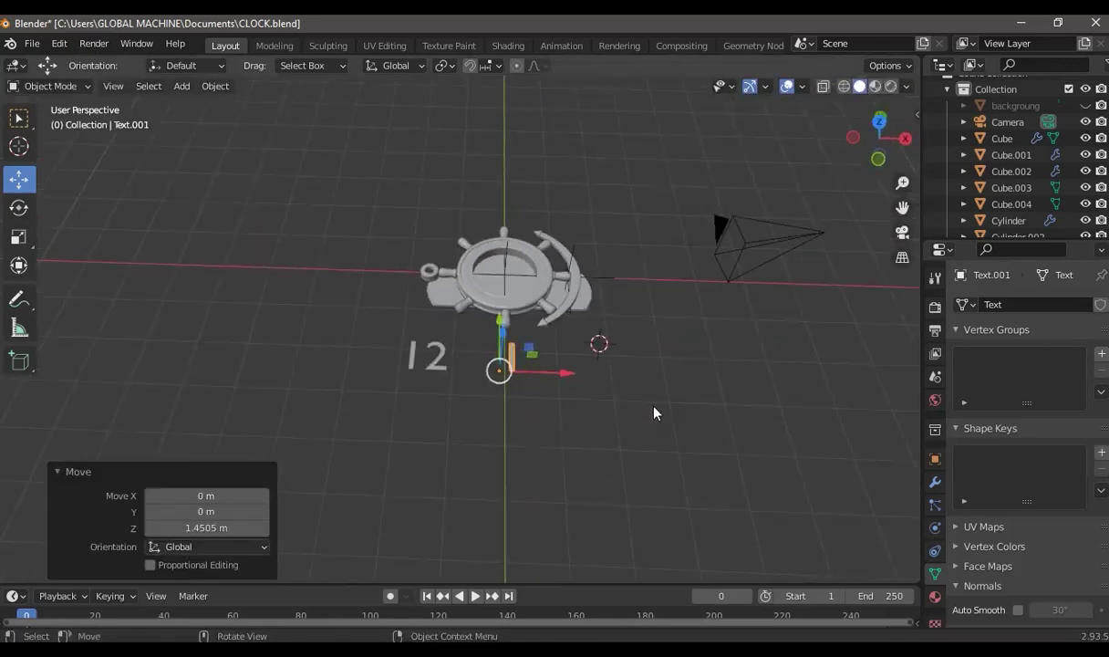
scroll(654, 413, "down", 2)
key("Tab")
key("Tab")
middle_click_drag(656, 399, 585, 412)
Add a third text object and change its placeholder text to '2'
key("shift+a")
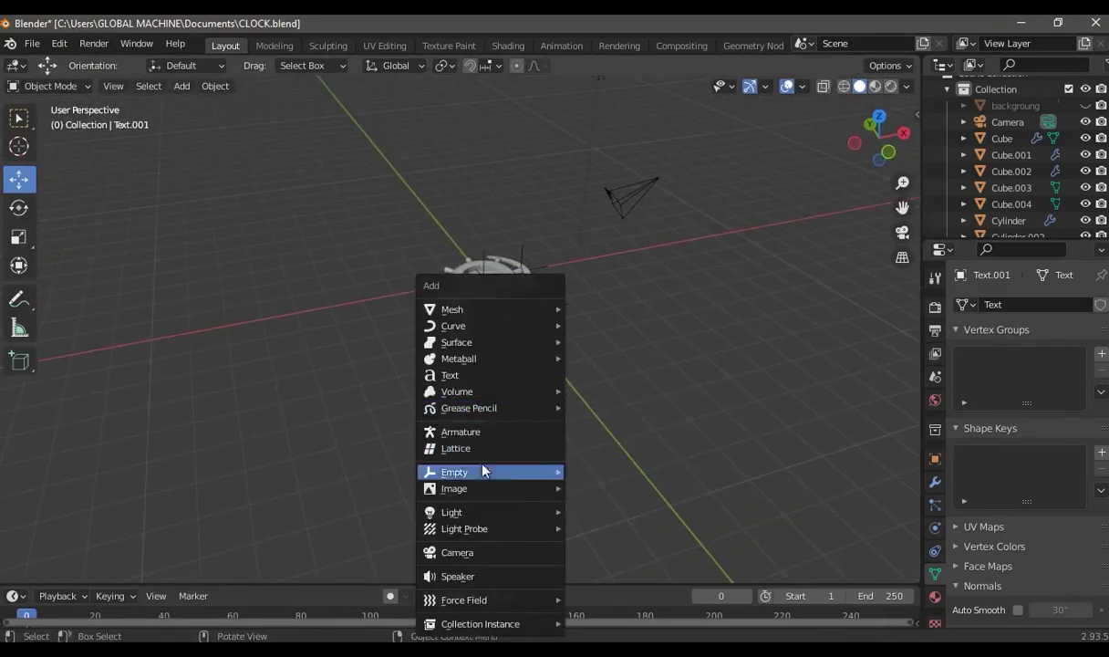
left_click(462, 381)
key("Tab")
mouse_move(681, 302)
middle_mouse_down()
mouse_move(627, 273)
mouse_move(634, 258)
mouse_move(634, 307)
middle_mouse_up()
key("BackSpace")
key("BackSpace")
key("BackSpace")
key("BackSpace")
key("Tab")
scroll(603, 290, "up", 2)
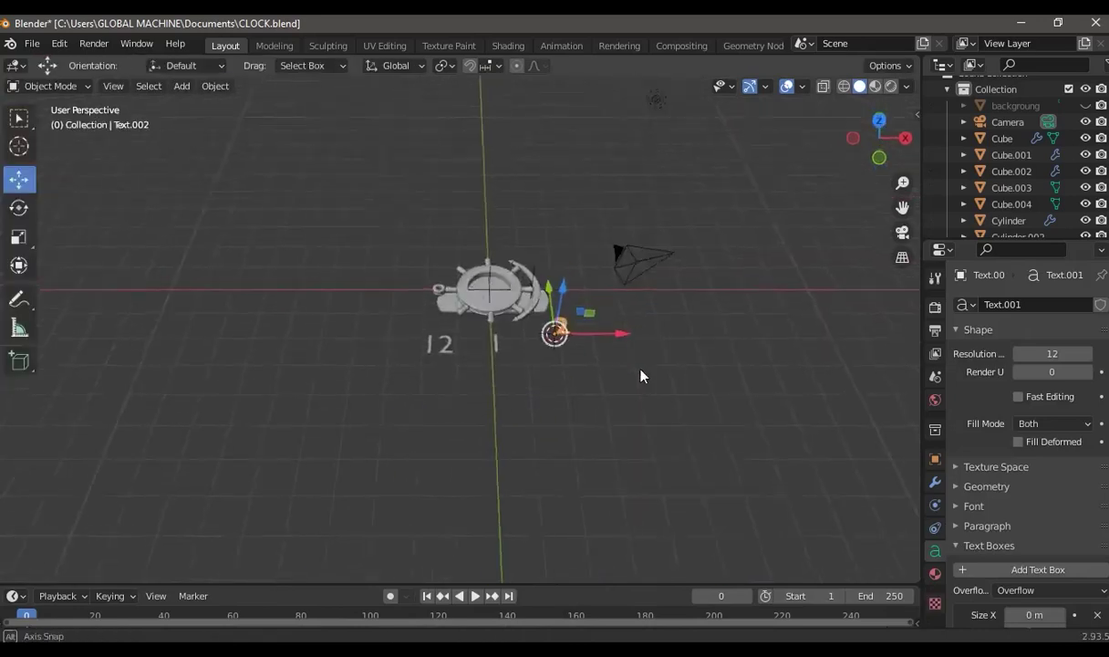
scroll(609, 350, "up", 4)
Convert the 2 text object into a mesh and frame it in the view
right_click(797, 338)
left_click(841, 326)
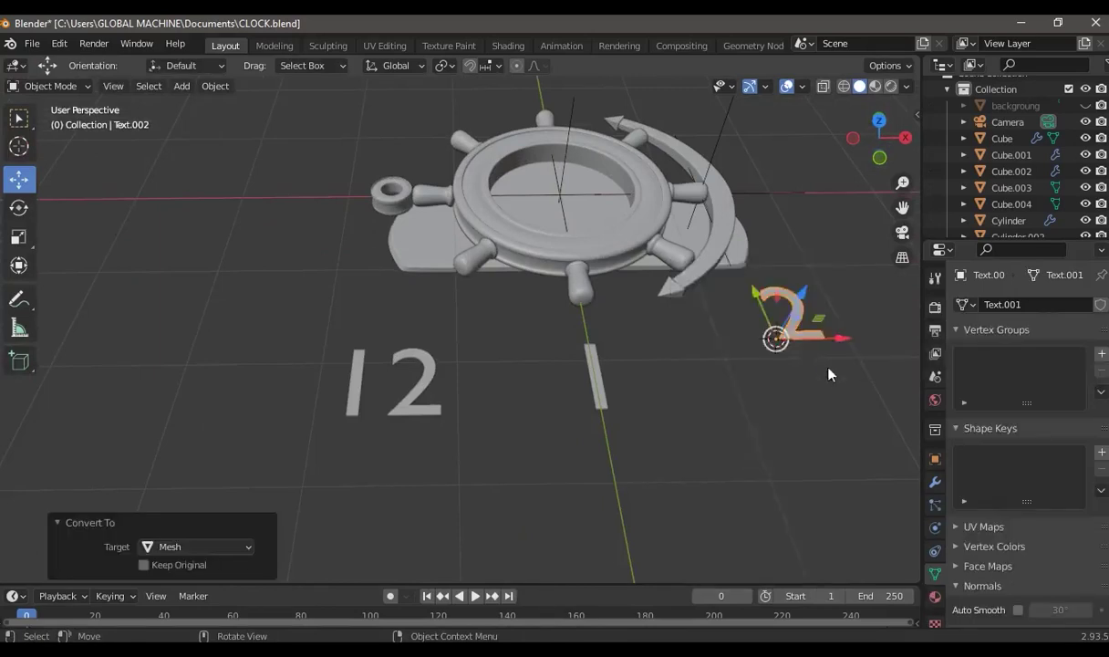
middle_click_drag(786, 348, 773, 346)
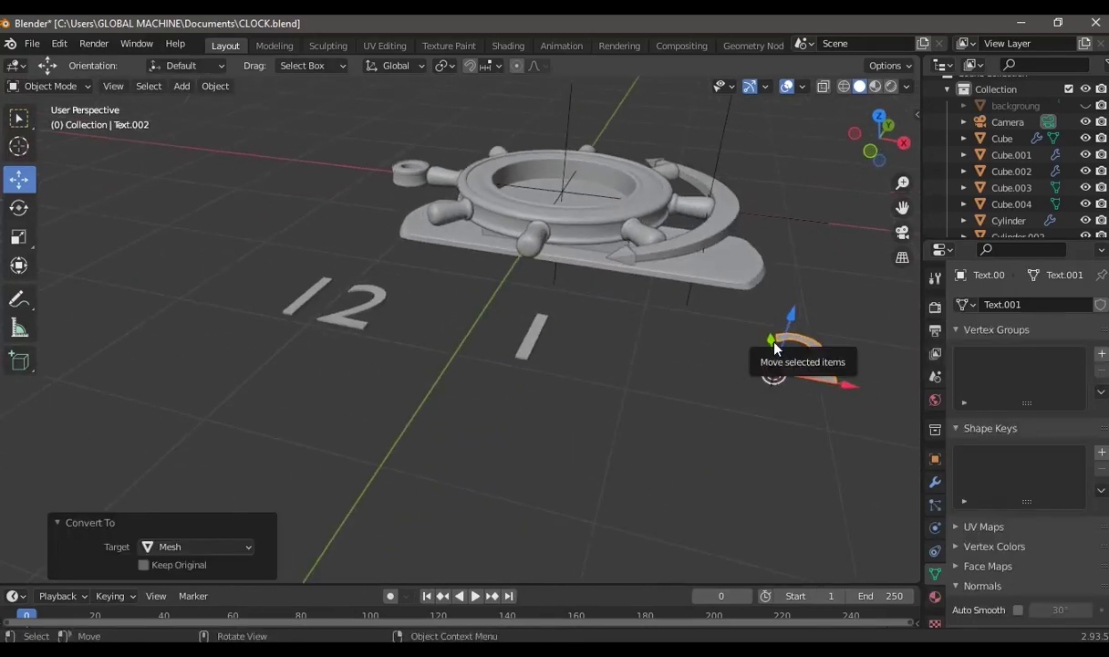
key("KP_Decimal")
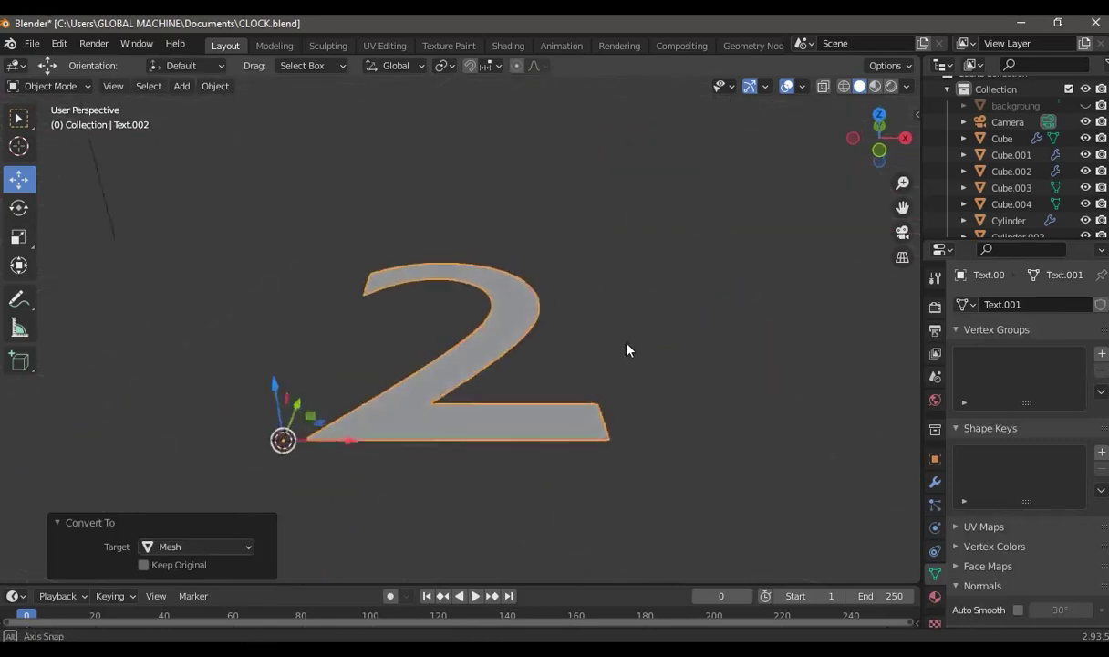
Select all of the 2's faces and extrude them, entering 0 as the height
key("Tab")
left_click(502, 399)
key("ctrl+KP_Add")
key("ctrl+KP_Add")
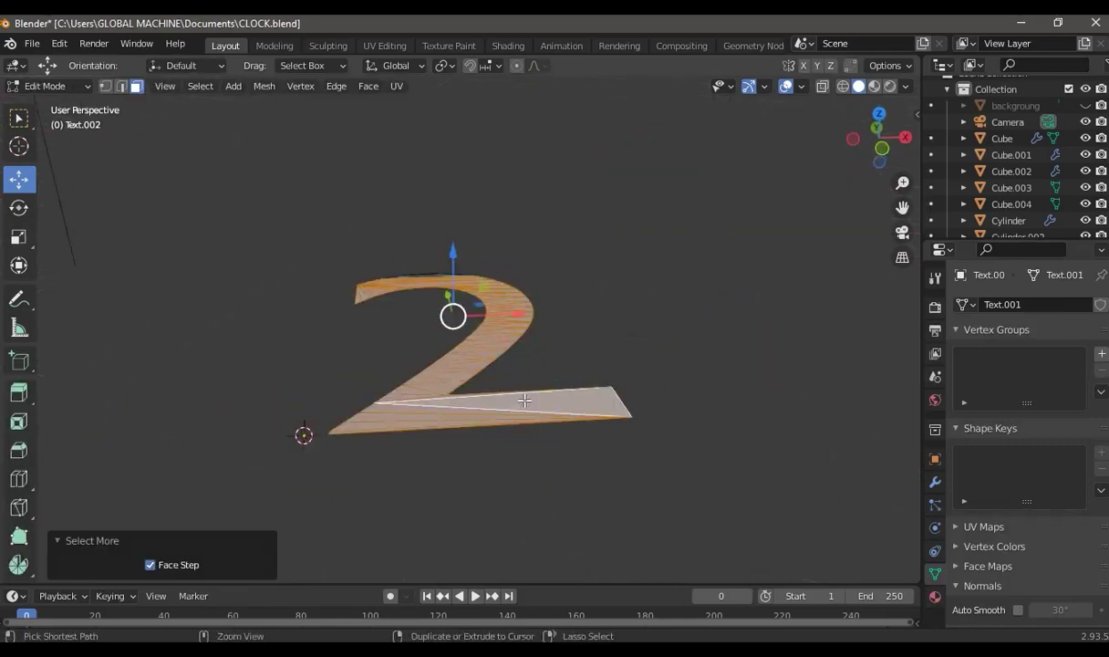
key("e")
left_click(525, 387)
left_click(233, 529)
type("0")
key("Return")
scroll(586, 530, "down", 5)
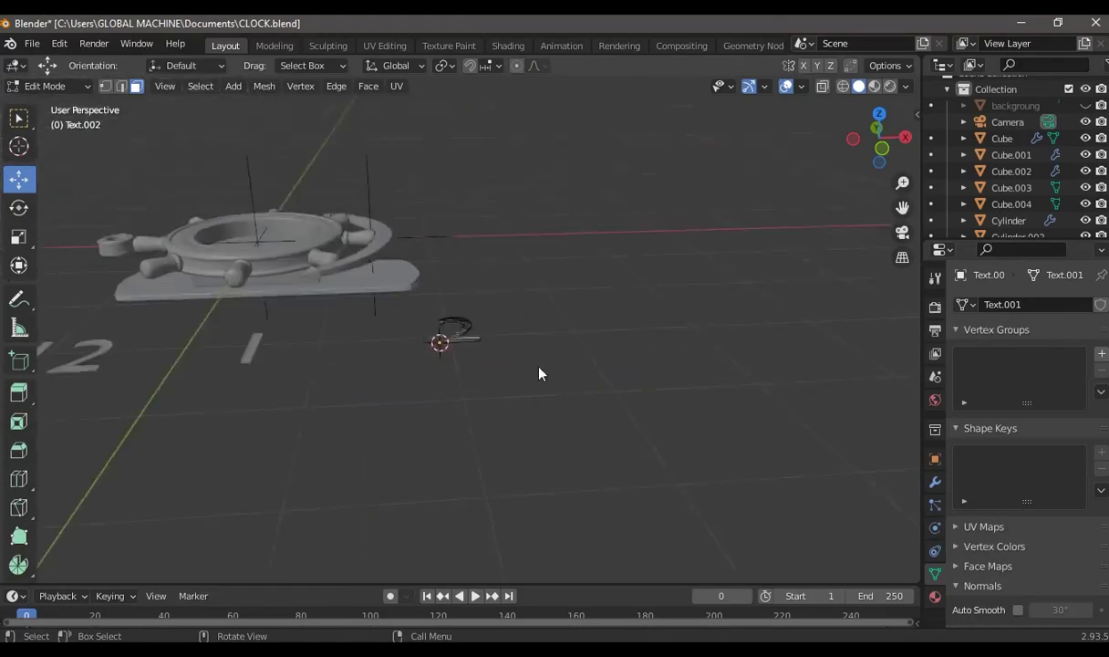
middle_click_drag(566, 406, 586, 399)
key("Tab")
Add a new text object reading 3 and move it beside the clock
key("shift+a")
left_click(511, 372)
key("Tab")
key("BackSpace")
key("BackSpace")
key("BackSpace")
key("BackSpace")
type("3")
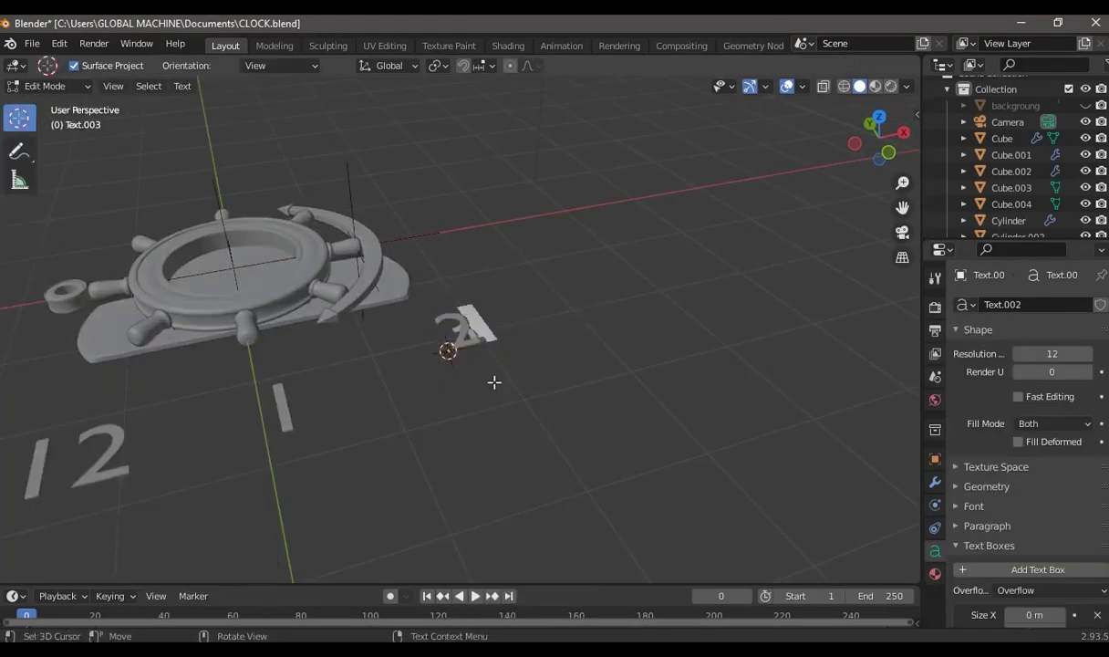
key("Tab")
key("g")
left_click(510, 338)
key("Tab")
Convert the 3 into a mesh and extrude all its faces into a solid
key("Tab")
right_click(420, 301)
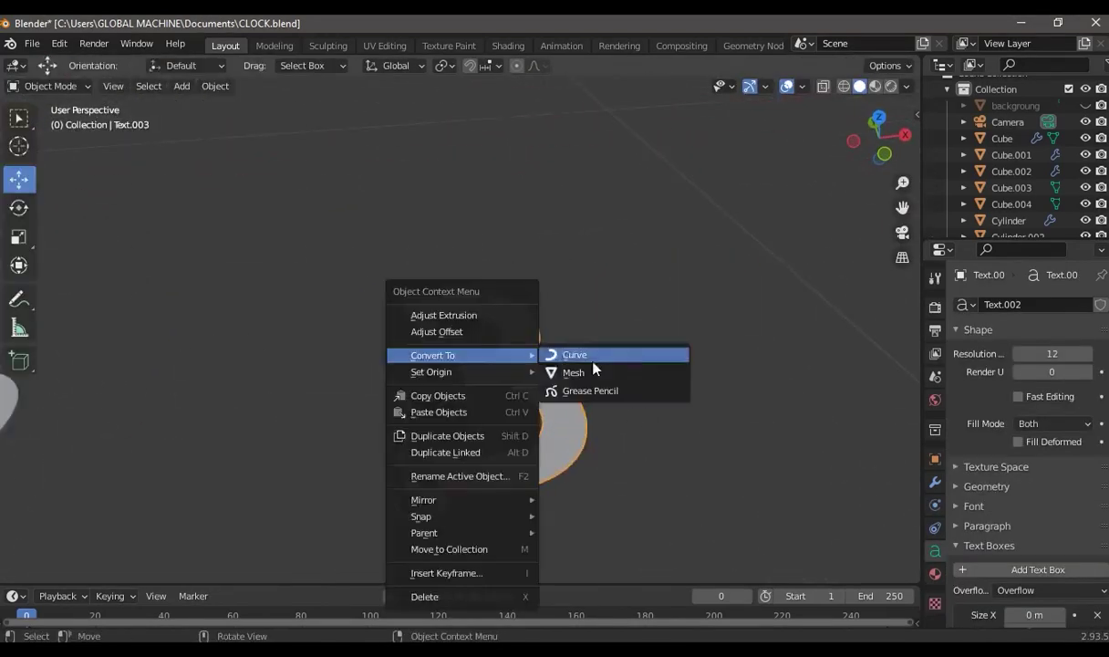
left_click(574, 354)
key("Tab")
key("ctrl+KP_Add")
key("e")
left_click(555, 425)
key("alt+a")
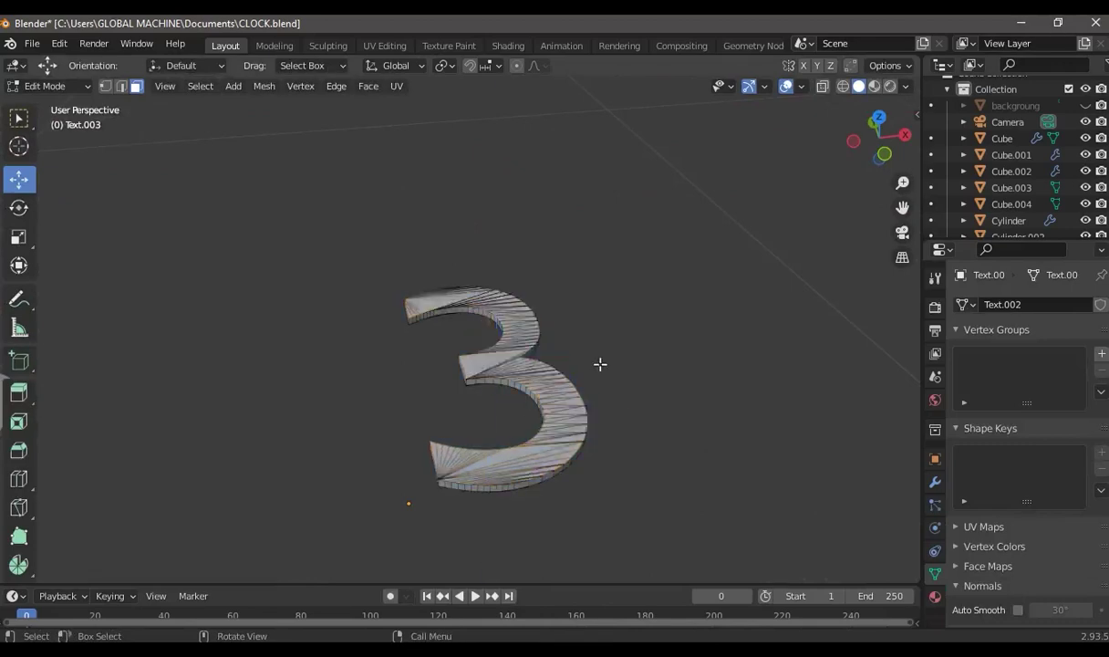
key("Tab")
scroll(602, 365, "down", 4)
Add a new text object and change its text to 4
key("shift+a")
left_click(518, 375)
key("Tab")
key("BackSpace")
key("BackSpace")
key("BackSpace")
key("BackSpace")
type("4")
key("Tab")
key("g")
Convert the 4 into a mesh and extrude all its faces into a solid
right_click(301, 295)
left_click(412, 314)
key("Tab")
key("ctrl+KP_Add")
key("e")
left_click(361, 319)
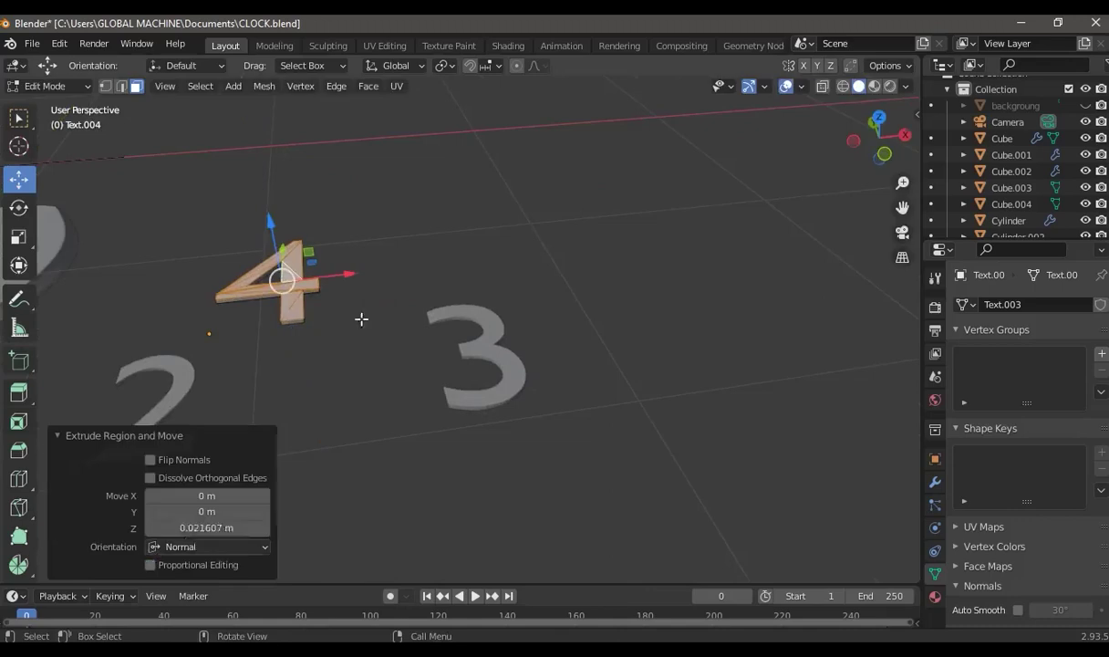
key("Return")
key("alt+a")
scroll(545, 373, "down", 4)
scroll(576, 381, "up", 1)
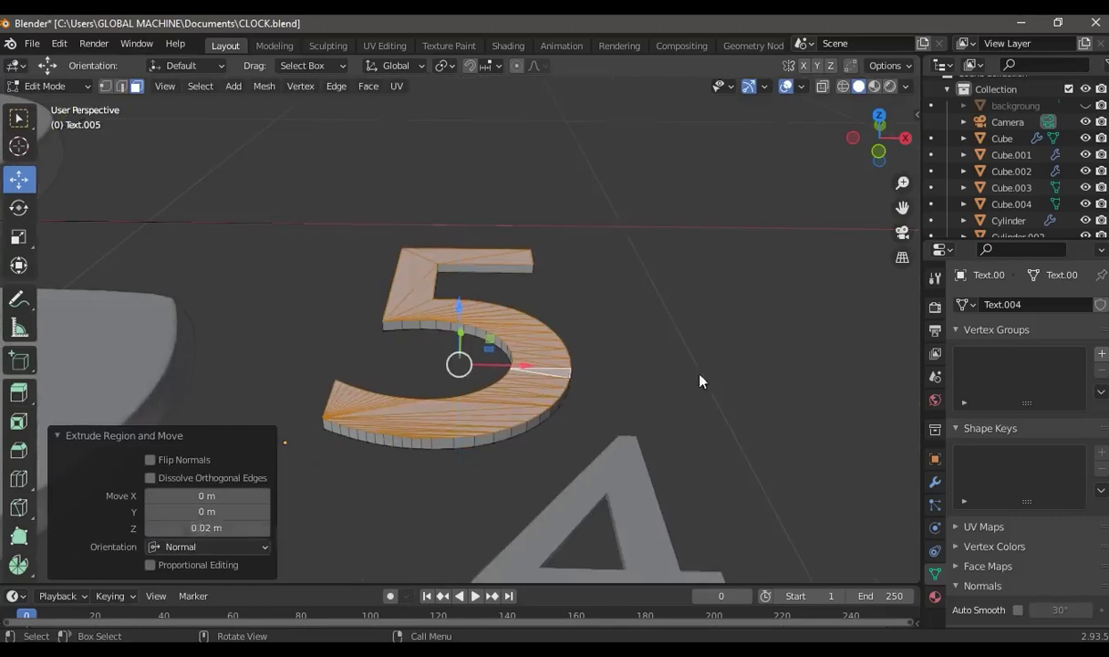
Add a new text object and change its text to 6
key("Tab")
scroll(701, 377, "down", 6)
key("shift+a")
left_click(709, 367)
key("Tab")
key("BackSpace")
key("BackSpace")
key("BackSpace")
type("6")
key("Tab")
key("g")
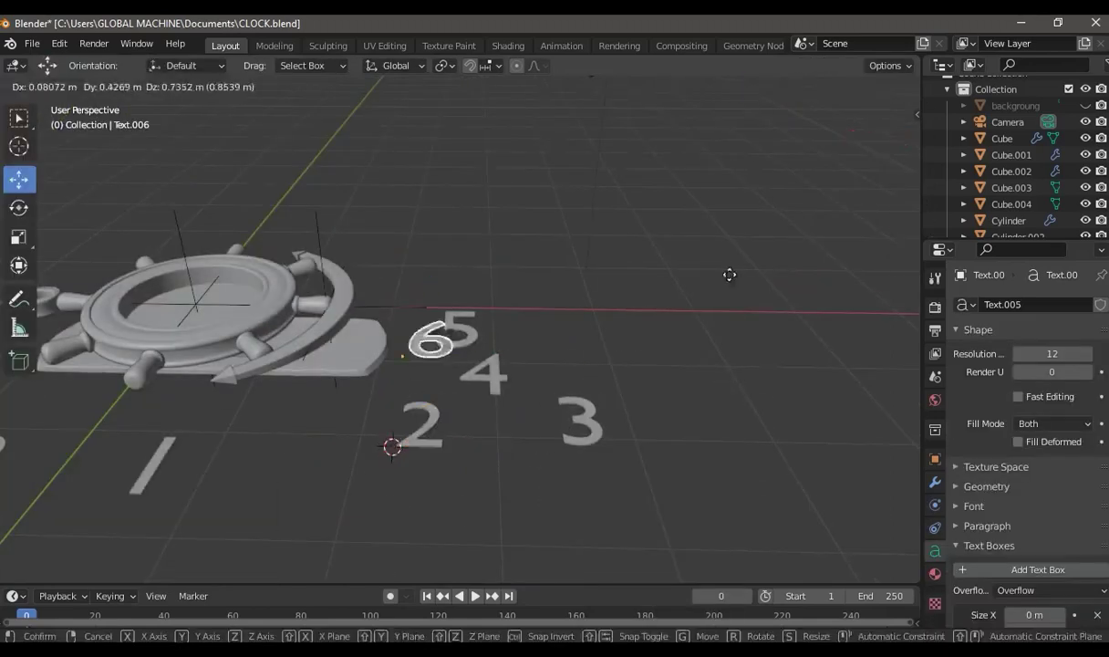
Convert the 6 into a mesh and extrude its faces into a solid
right_click(643, 318)
left_click(624, 349)
key("Tab")
key("ctrl+KP_Add")
key("e")
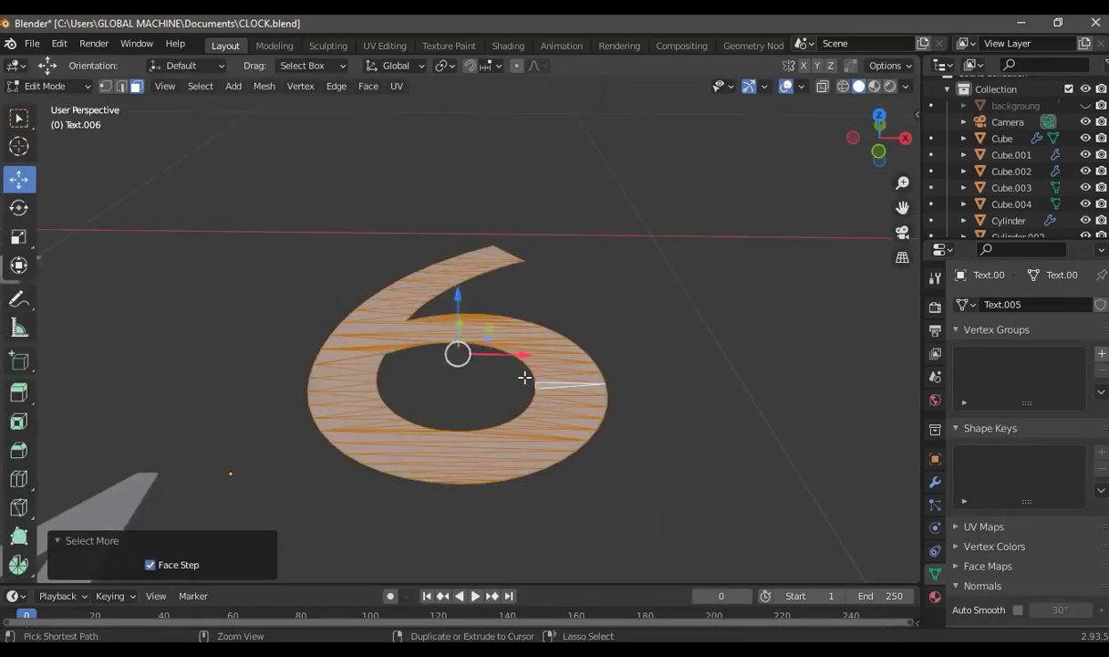
left_click(435, 398)
left_click(691, 398)
scroll(690, 399, "down", 5)
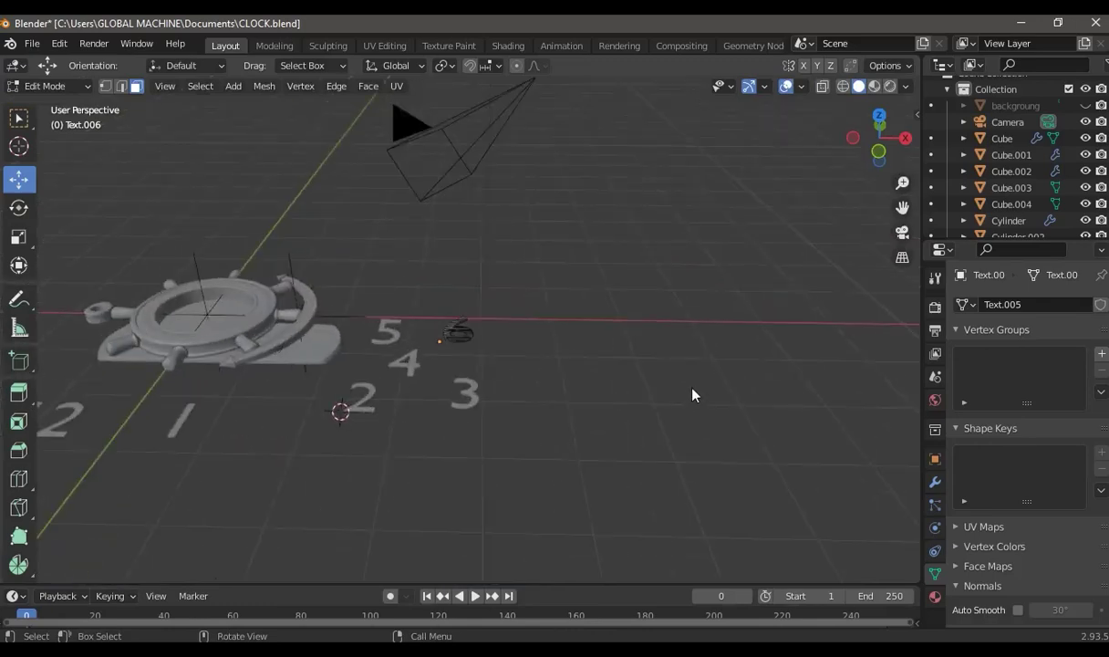
scroll(661, 410, "up", 4)
Add a new text object and change its text to 7
key("Tab")
key("shift+a")
left_click(607, 374)
key("Tab")
key("BackSpace")
key("BackSpace")
key("BackSpace")
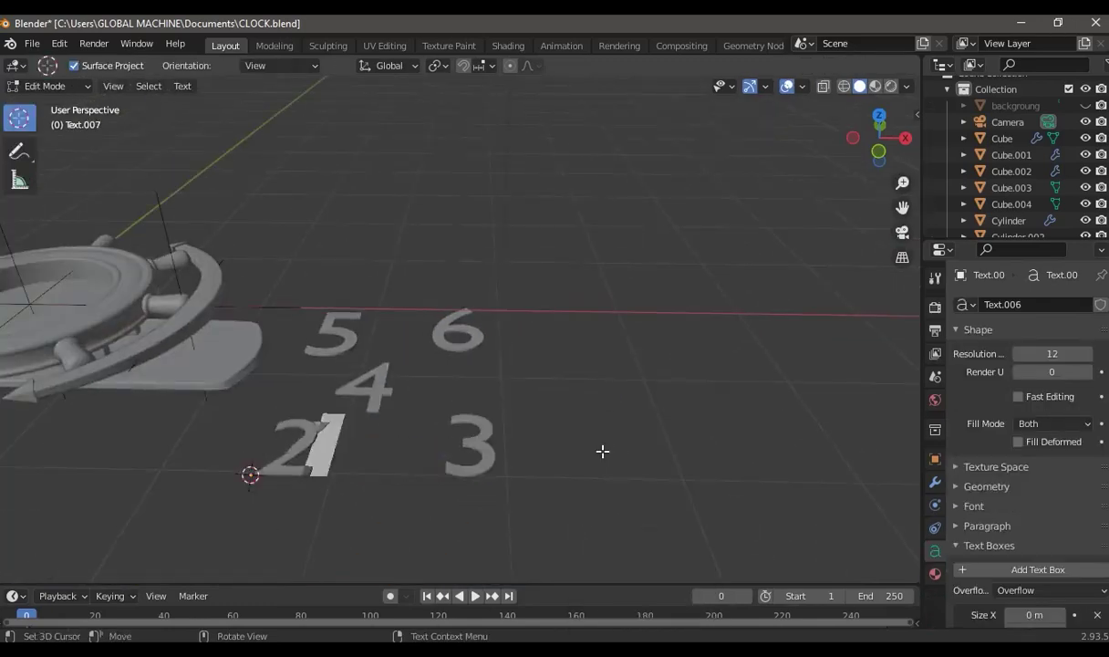
type("7")
scroll(775, 406, "up", 2)
Convert the 7 into a mesh and extrude all its faces into a solid
right_click(587, 376)
left_click(663, 395)
key("Tab")
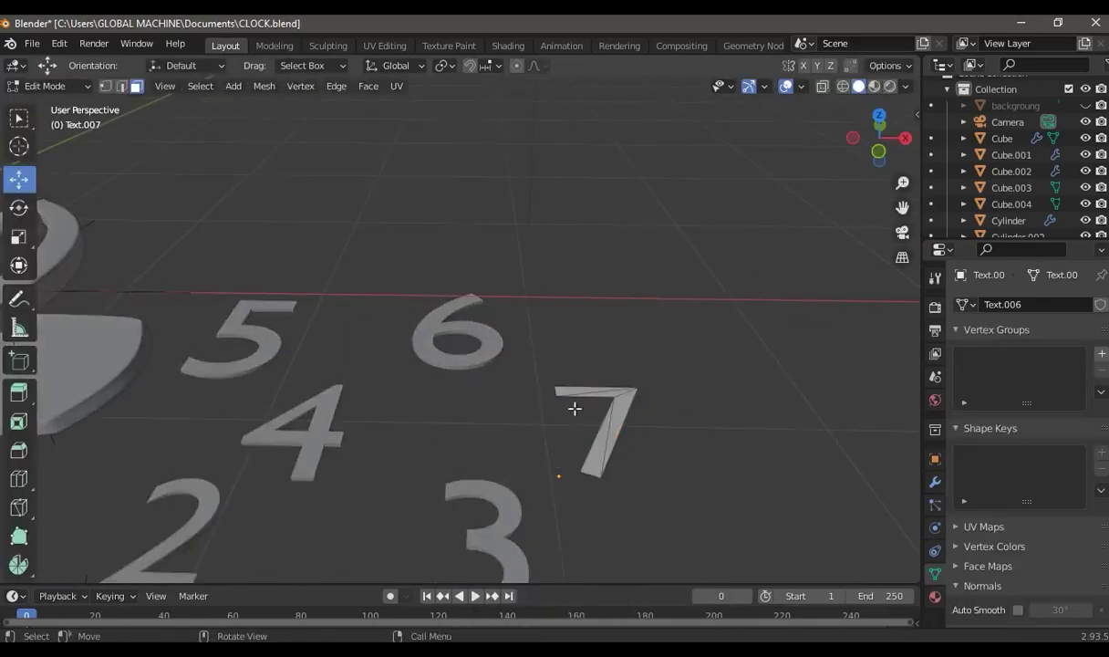
key("ctrl+KP_Add")
key("e")
left_click(642, 394)
left_click(775, 490)
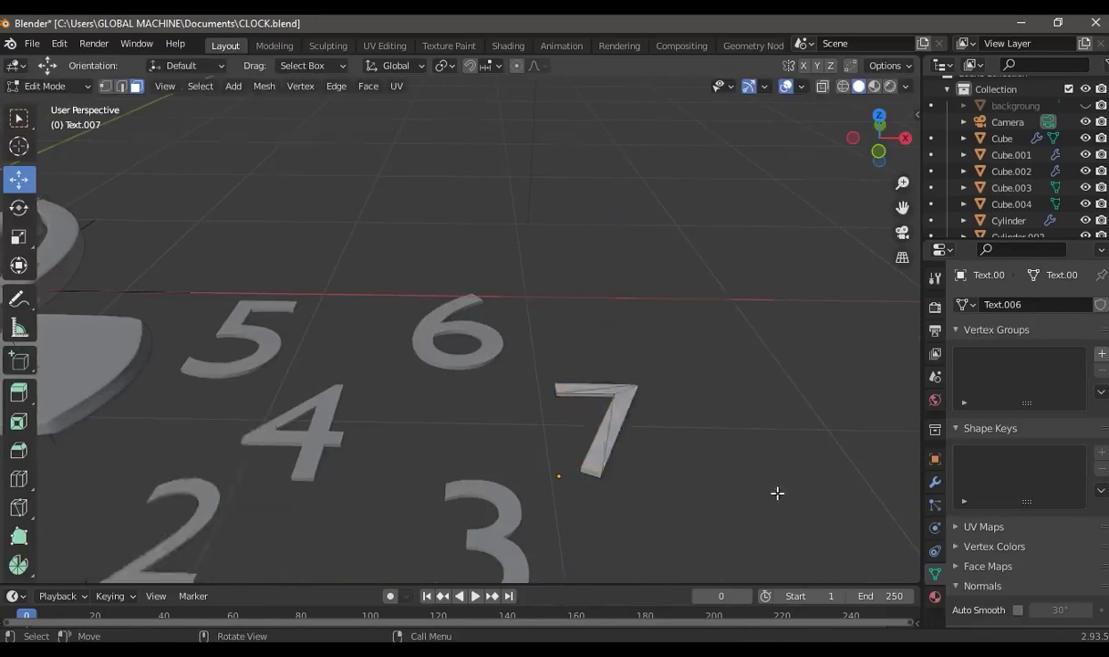
scroll(743, 492, "down", 2)
Add a text object reading 8 and position it among the other numerals
key("Tab")
key("shift+a")
left_click(688, 384)
key("Tab")
type("8")
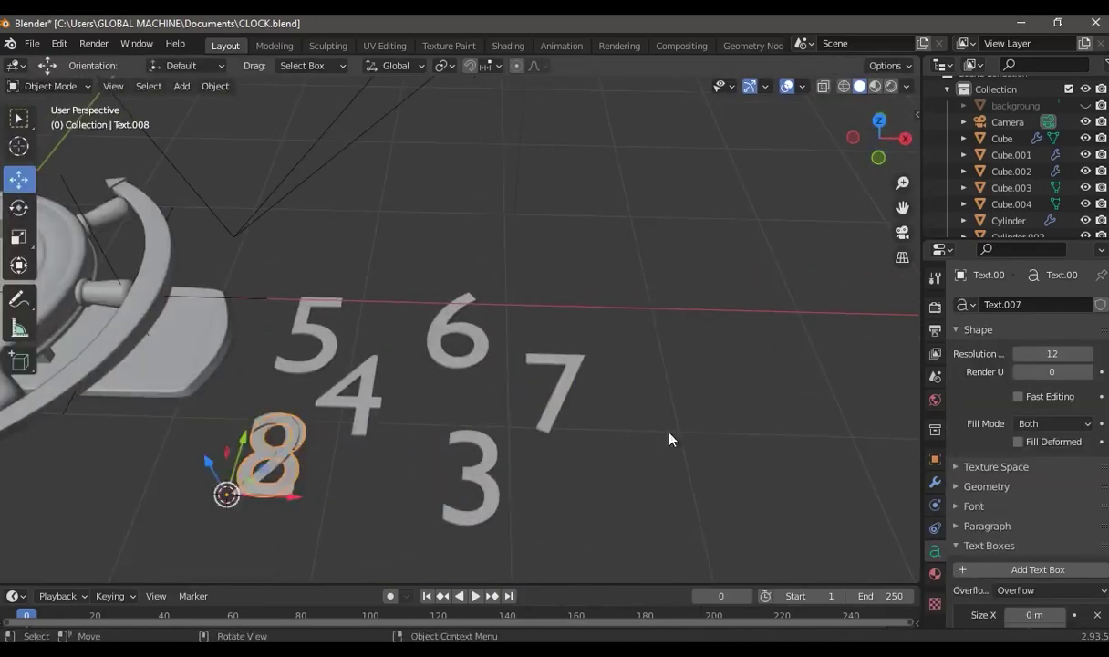
left_click_drag(255, 506, 611, 321)
Convert the 8 into a mesh and extrude its faces into a solid
right_click(611, 321)
left_click(681, 219)
key("Tab")
key("3")
key("e")
double_click(223, 529)
key("Tab")
scroll(628, 385, "down", 3)
Add a text object reading 9 and move it up among the numerals
key("shift+a")
left_click(683, 331)
key("Tab")
key("BackSpace")
key("BackSpace")
key("BackSpace")
type("9")
left_click_drag(251, 443, 396, 230)
Convert the 9 into a mesh and extrude all its faces by 0.02 m
right_click(396, 230)
left_click(467, 127)
key("Tab")
key("KP_Decimal")
key("ctrl+KP_Add")
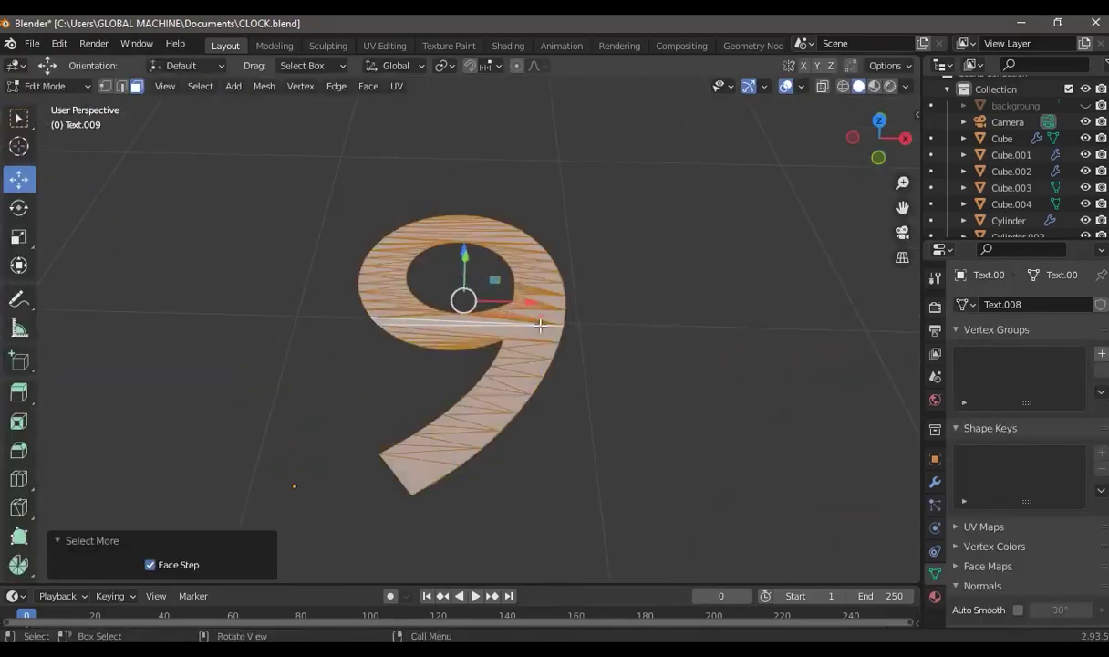
key("e")
double_click(219, 528)
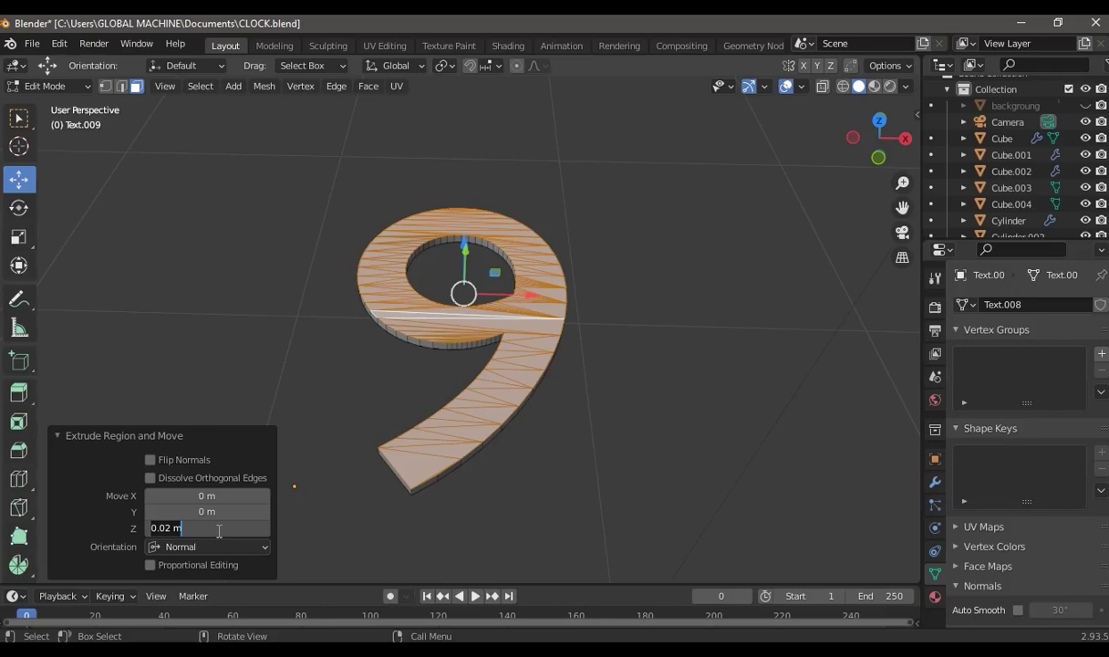
Finish numeral 9, then select numeral 10 and extrude it 0.02 m into a solid
key("Return")
key("Tab")
scroll(638, 477, "down", 5)
key("shift+a")
left_click(638, 388)
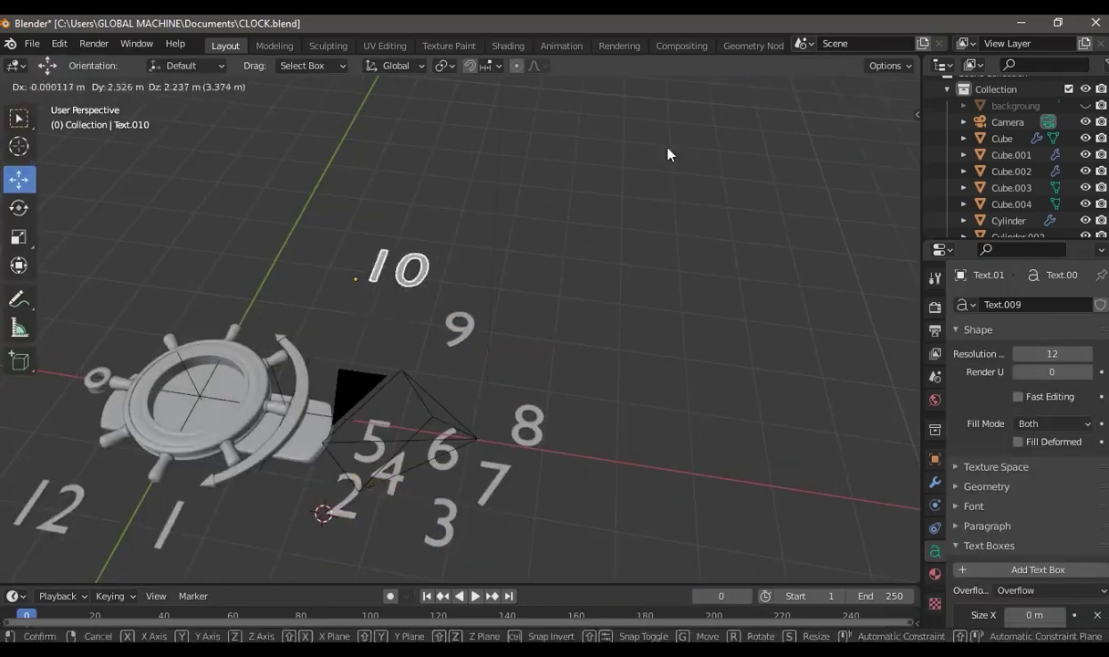
type("l")
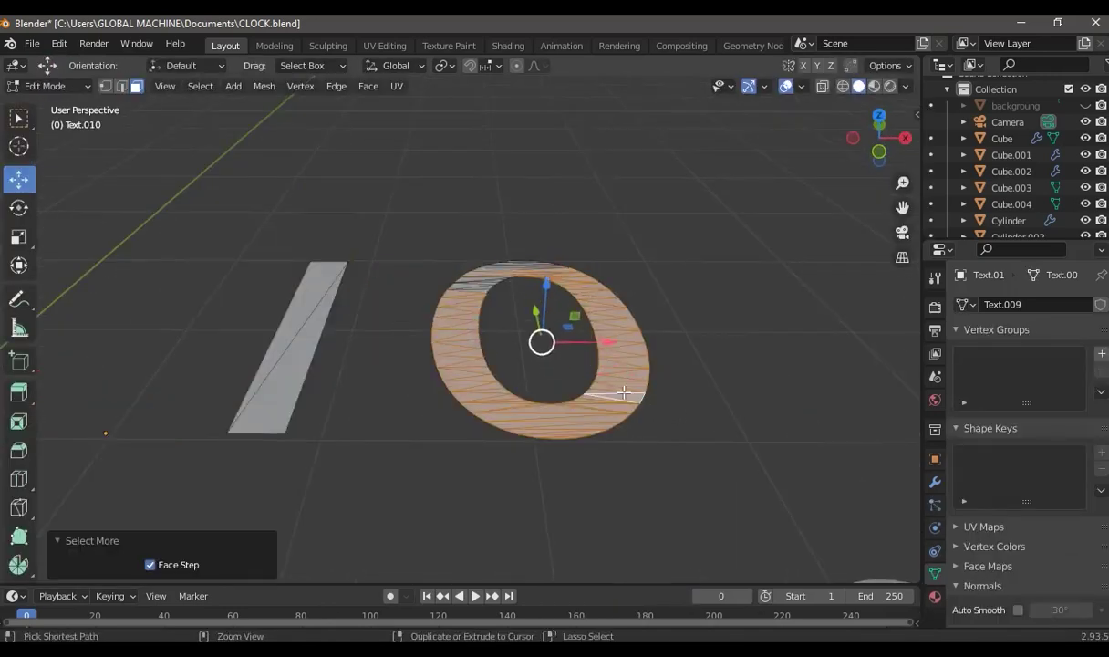
type("le.02")
key("Return")
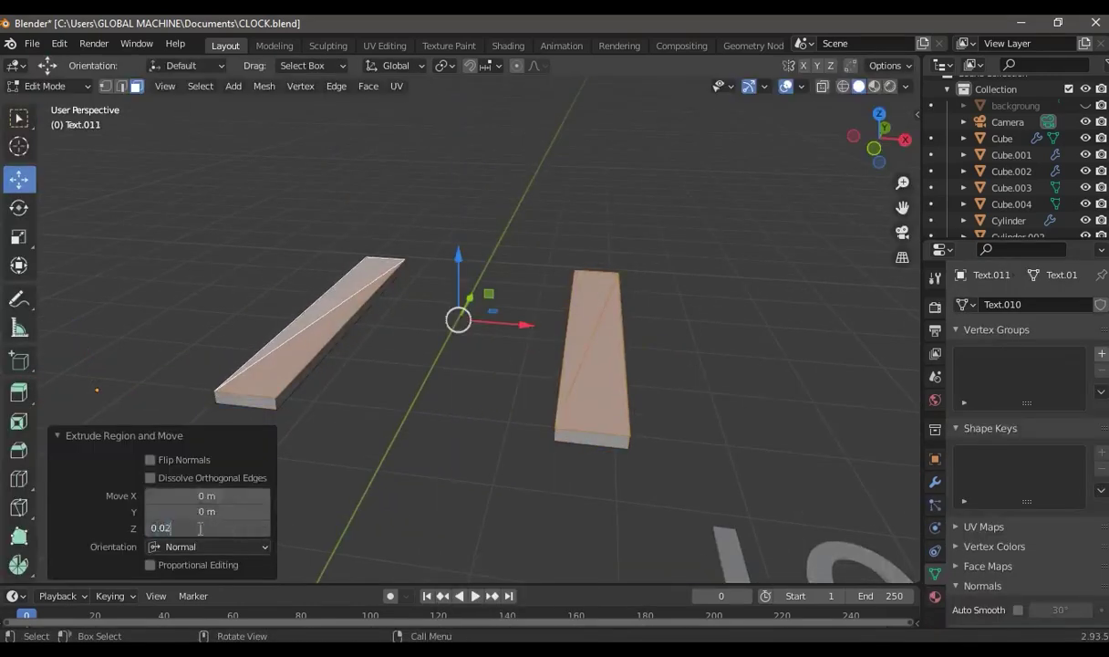
key("shift+a")
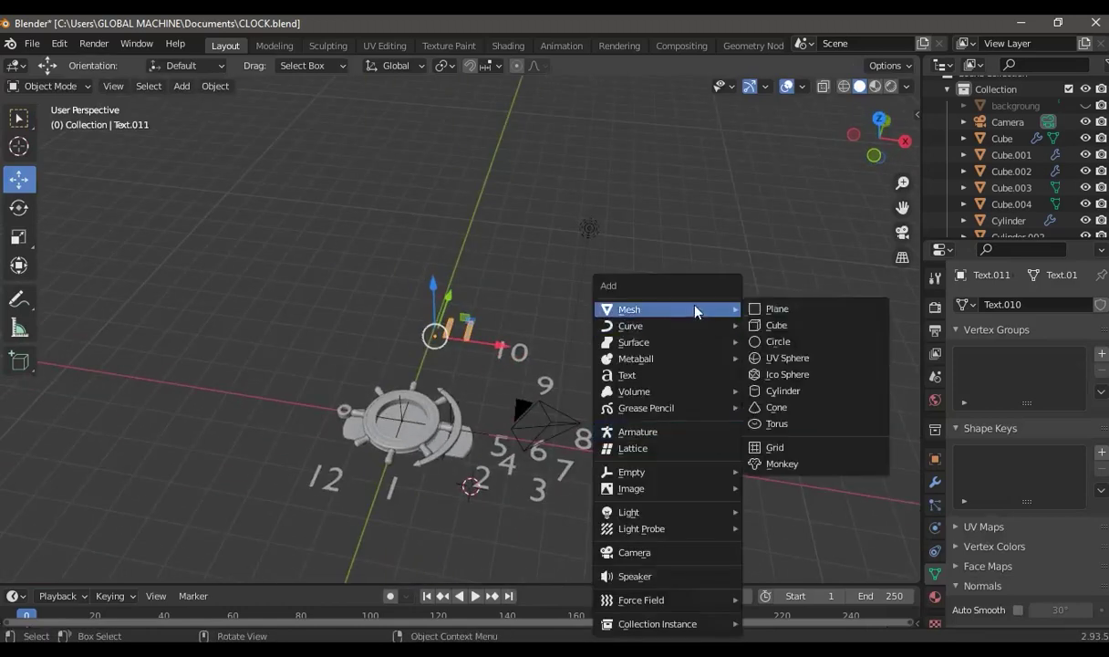
Add a plane, shrink it into a small strip and move it aside
left_click(786, 311)
left_click(19, 237)
left_click_drag(536, 497, 480, 489)
key("s")
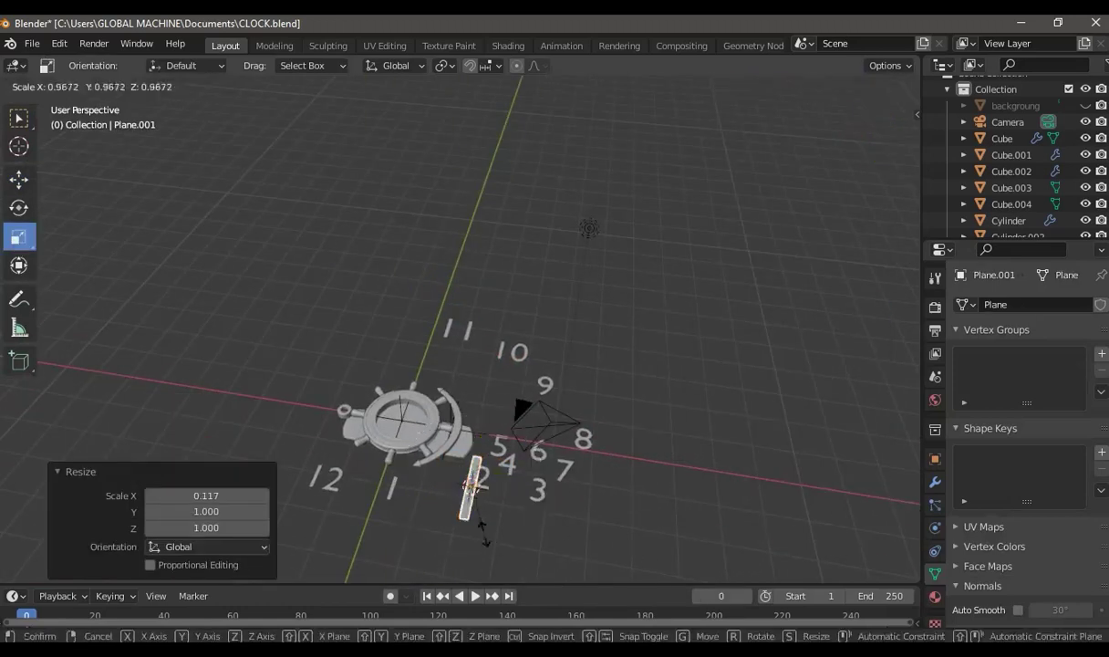
left_click(476, 500)
key("KP_Decimal")
scroll(535, 483, "down", 3)
scroll(557, 468, "down", 3)
key("g")
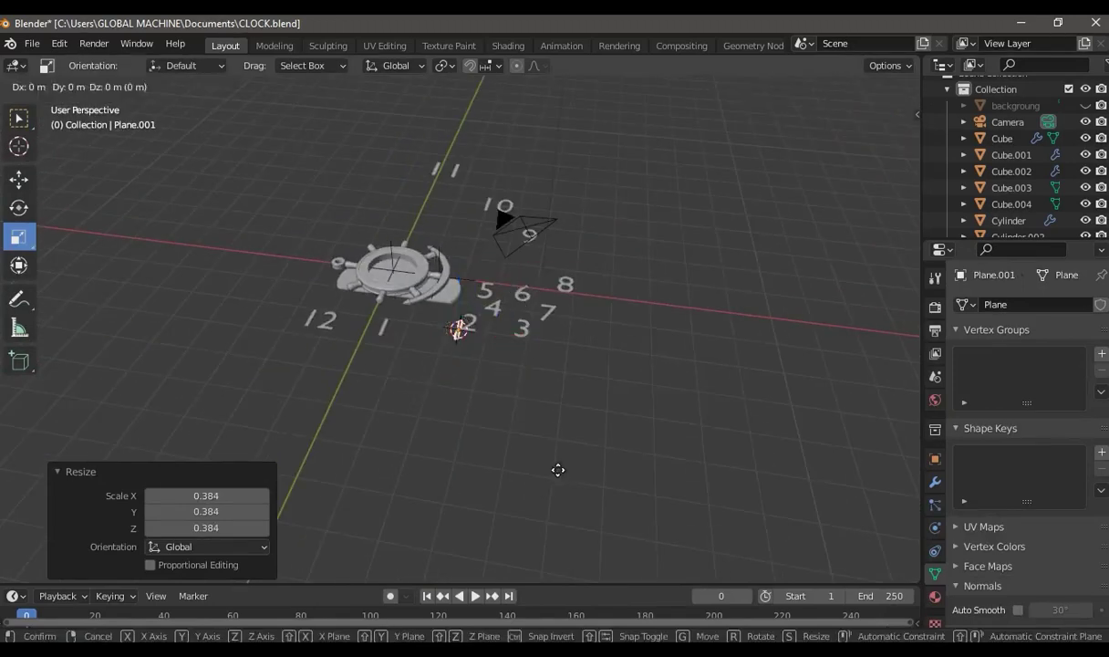
left_click(420, 333)
key("KP_Decimal")
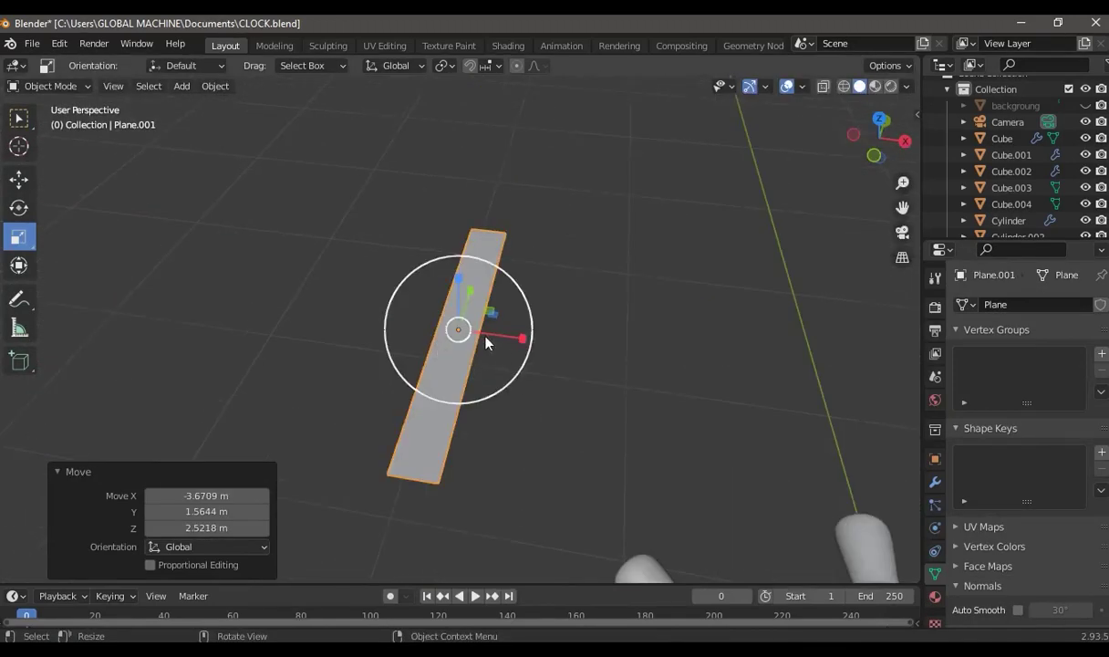
Narrow the plane further along its Y and X axes
key("s")
key("y")
left_click(438, 306)
key("s")
key("x")
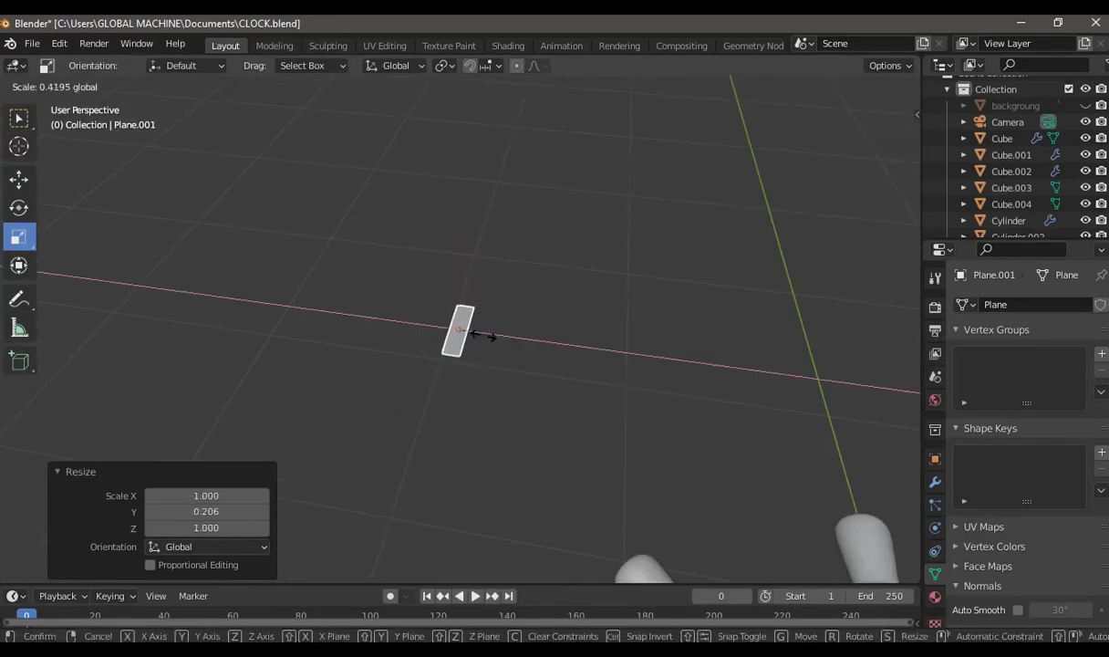
left_click(474, 334)
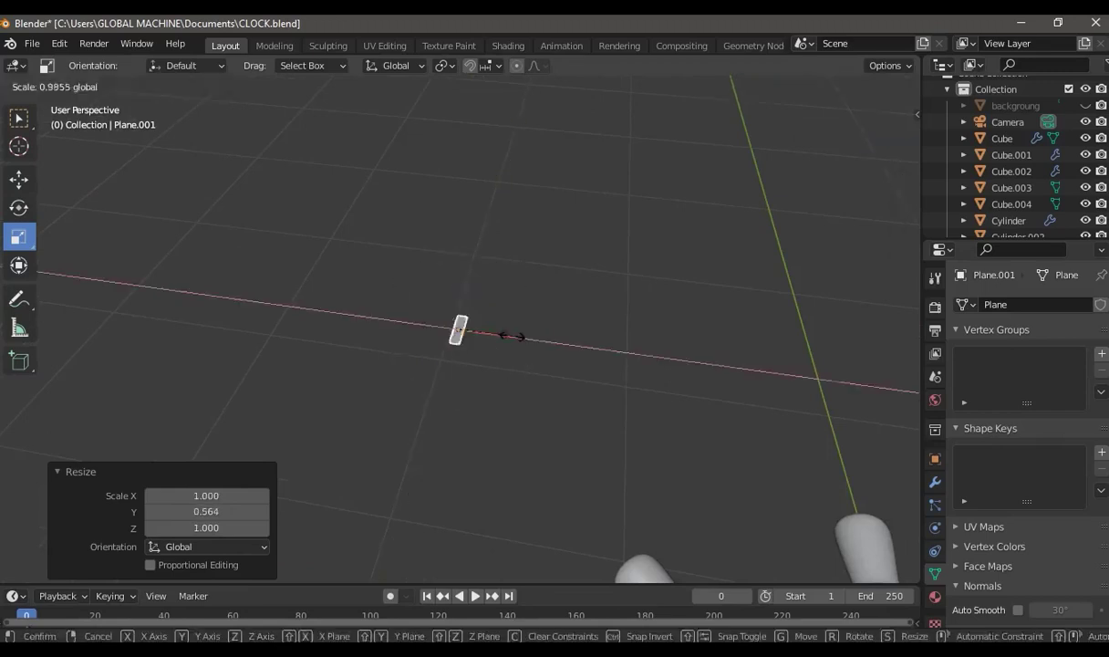
Extrude the plane in Edit Mode into a thin slab
key("Tab")
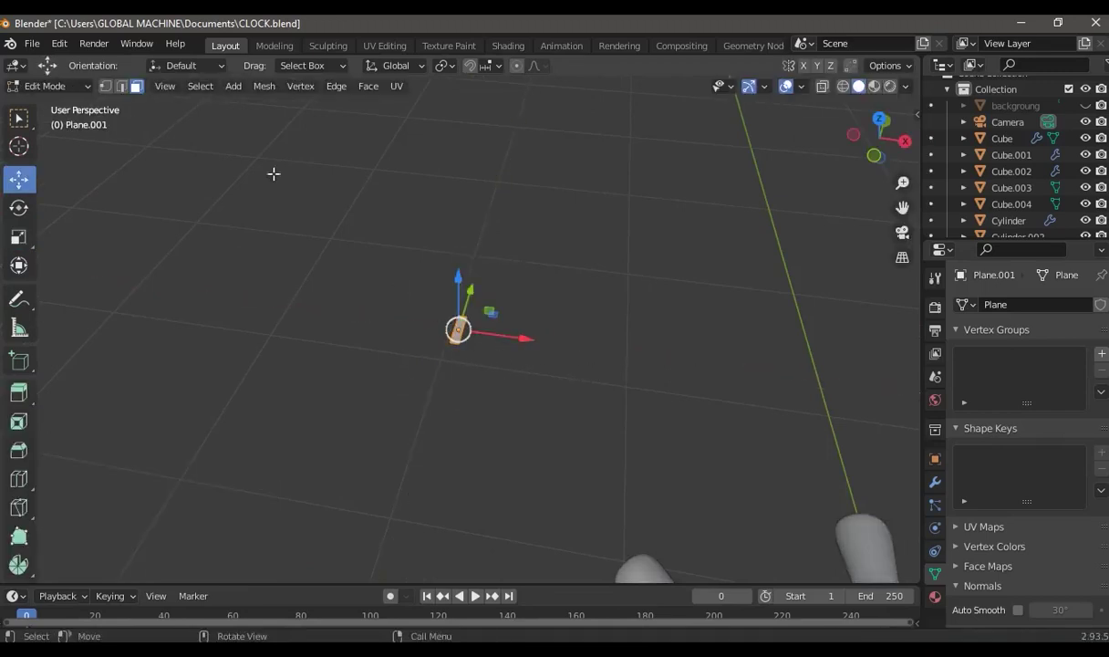
key("e")
left_click(426, 396)
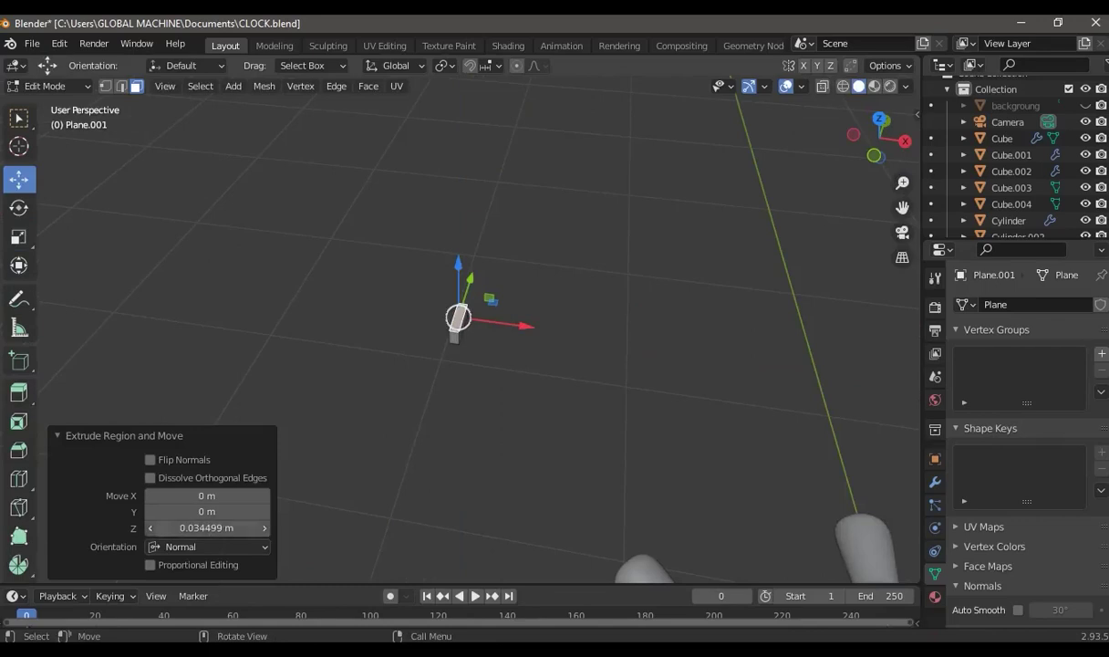
key("alt+a")
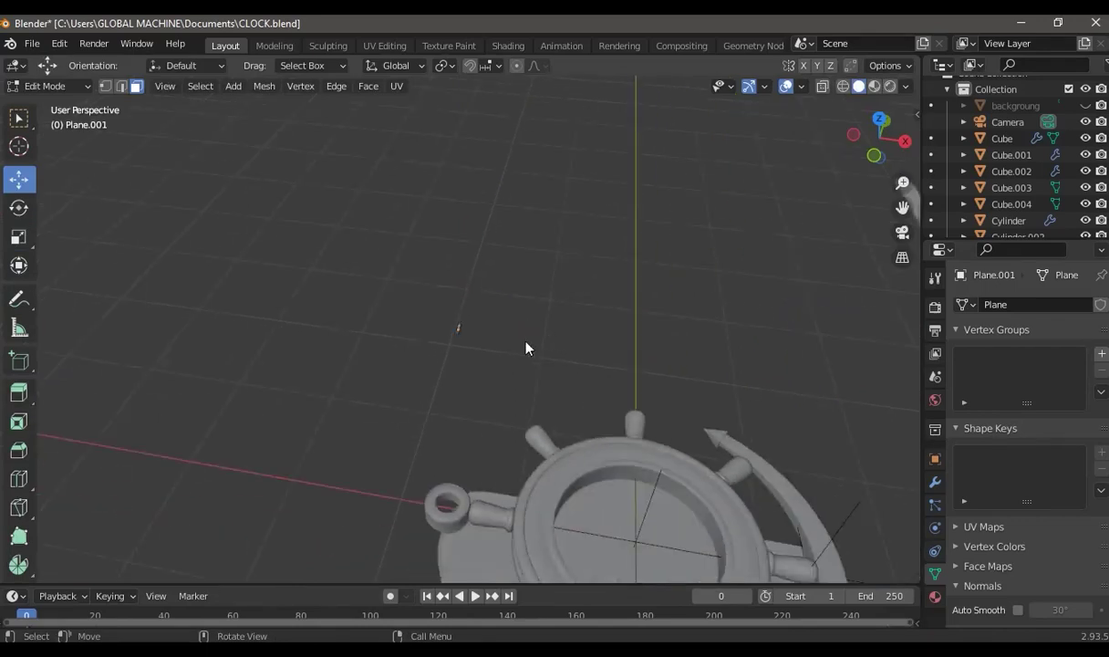
key("Tab")
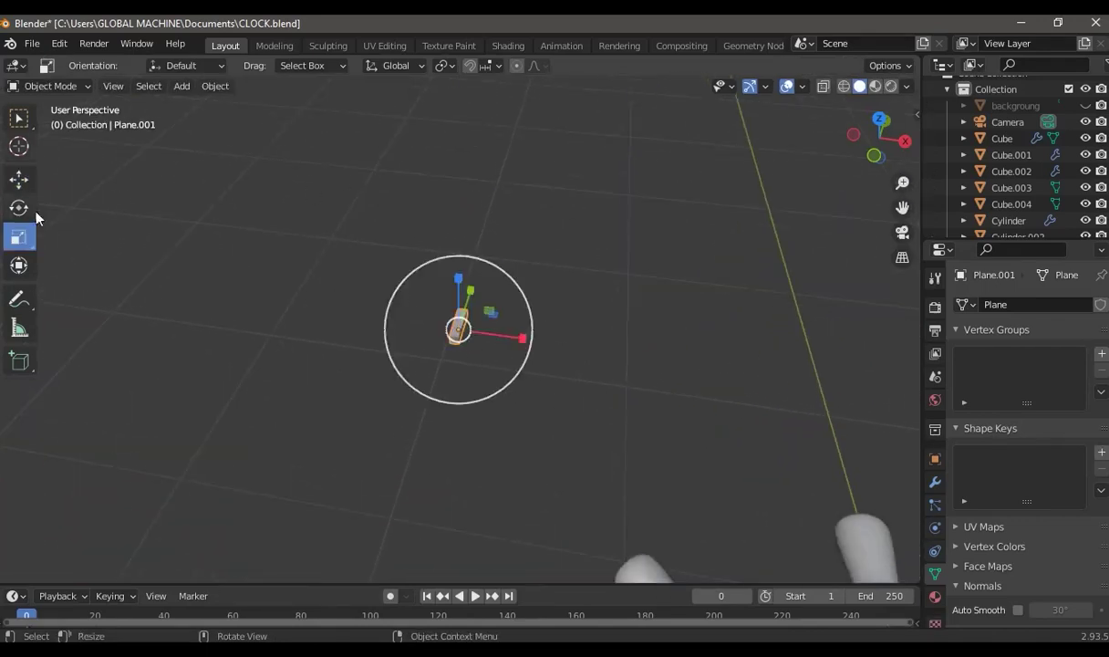
Rotate the slab 90° about the Z axis
left_click(18, 207)
scroll(566, 237, "down", 1)
scroll(566, 237, "down", 2)
left_click(20, 180)
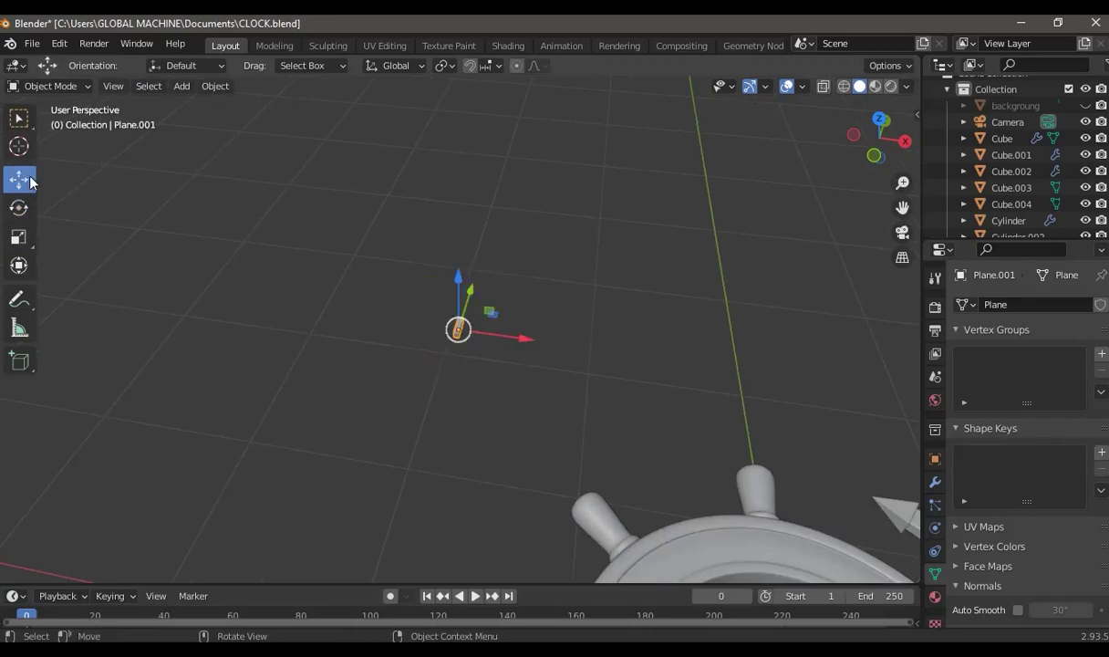
scroll(548, 328, "down", 2)
type("rz90")
key("Return")
Lower the slab along Z and slide it along X and Y onto the clock face
mouse_move(547, 327)
middle_mouse_down()
mouse_move(528, 321)
mouse_move(544, 413)
mouse_move(538, 354)
mouse_move(540, 389)
mouse_move(507, 462)
mouse_move(433, 402)
mouse_move(631, 360)
mouse_move(427, 363)
middle_mouse_up()
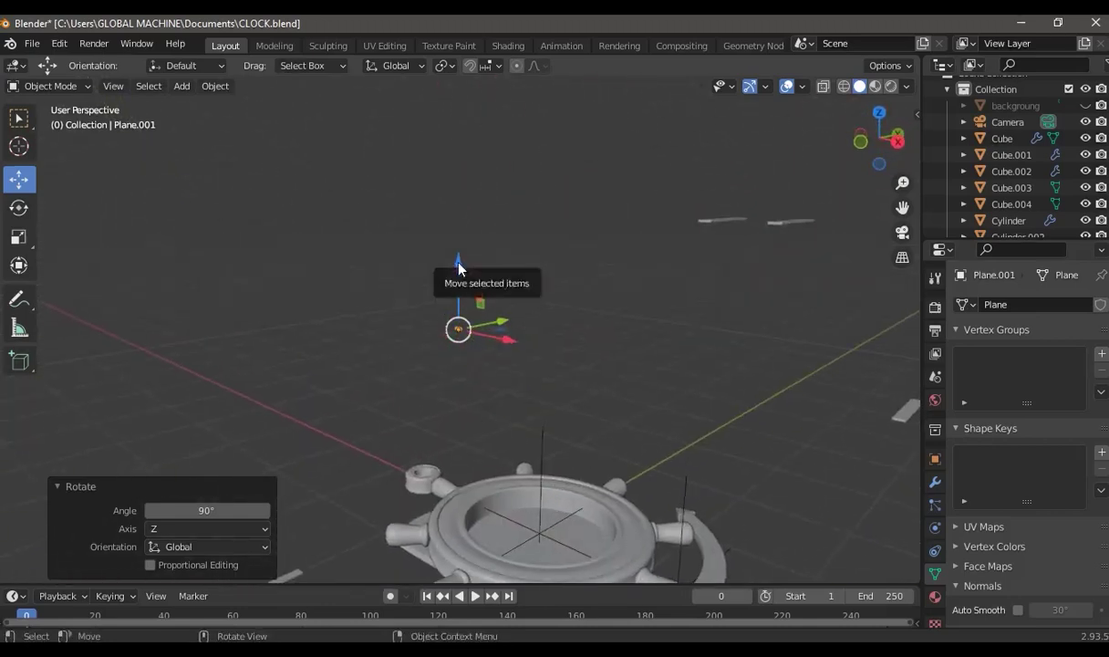
left_click(900, 143)
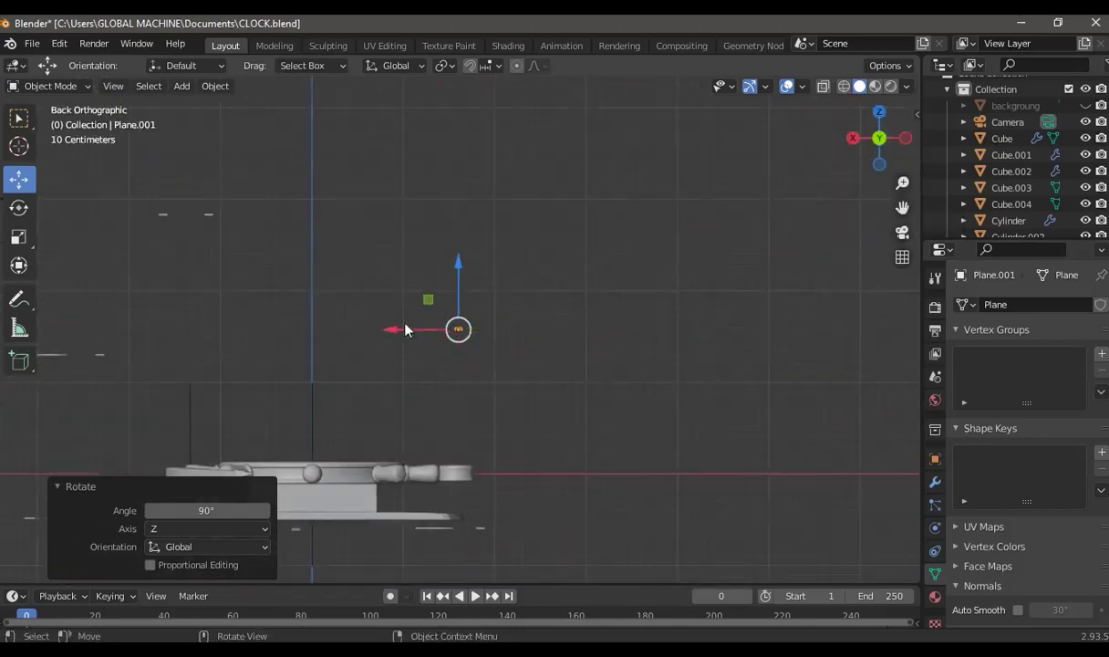
left_click_drag(458, 284, 462, 288)
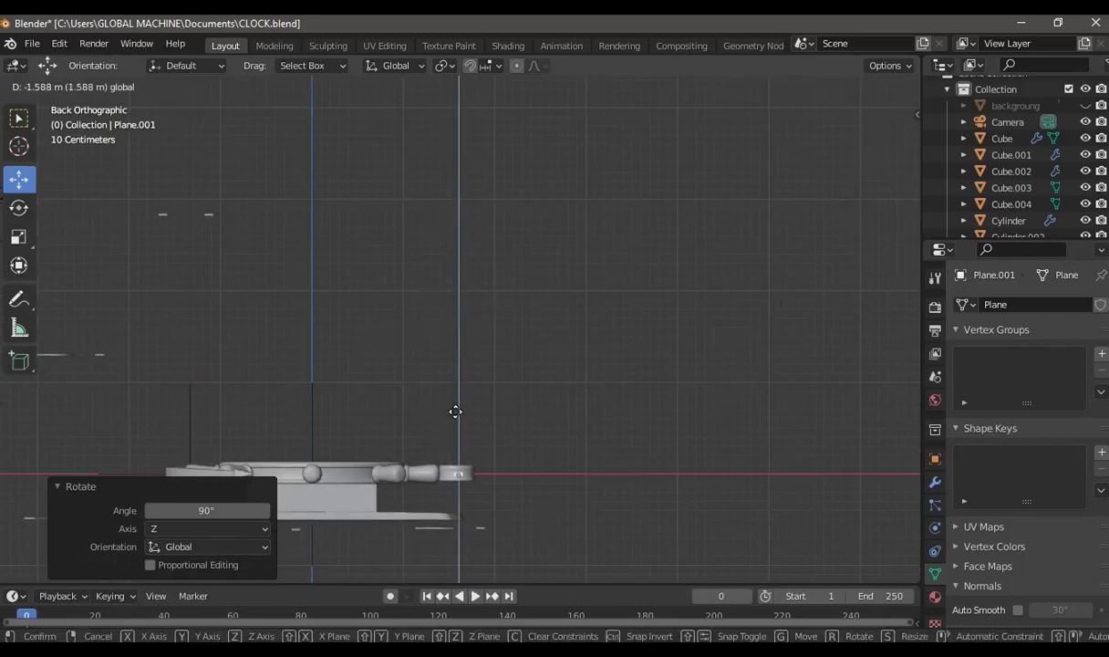
left_click_drag(455, 418, 458, 421)
left_click_drag(388, 487, 293, 486)
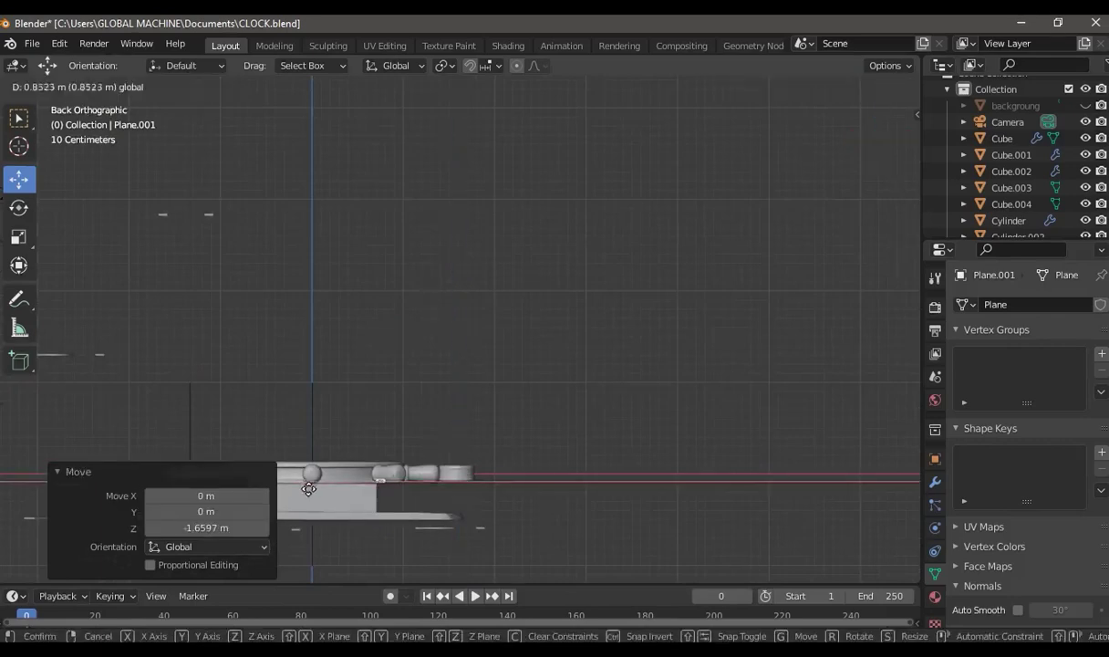
left_click(879, 111)
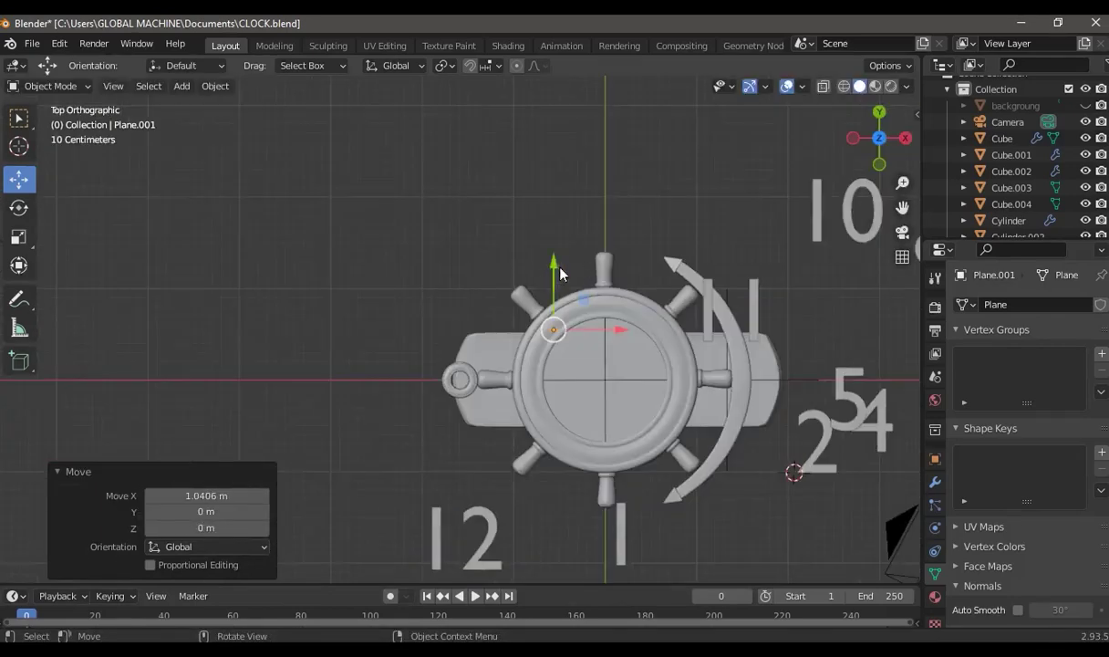
left_click_drag(559, 273, 551, 318)
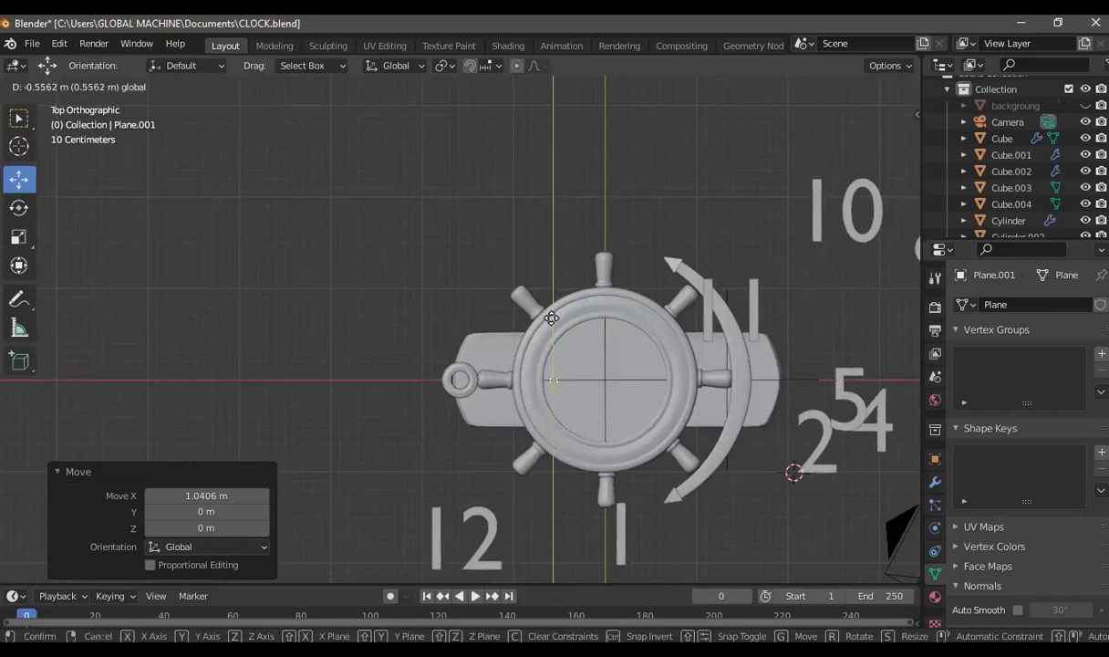
key("KP_Decimal")
Nudge the slab against the wheel's inner rim and settle it 0.0118 m onto the face
left_click_drag(461, 277, 463, 265)
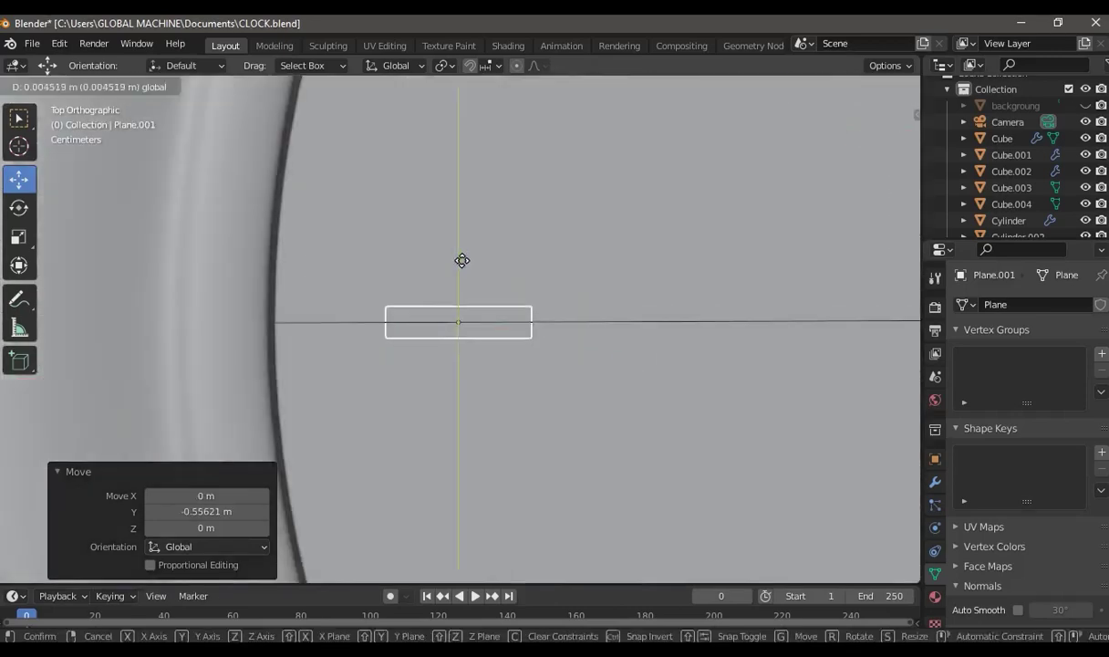
left_click_drag(516, 324, 413, 320)
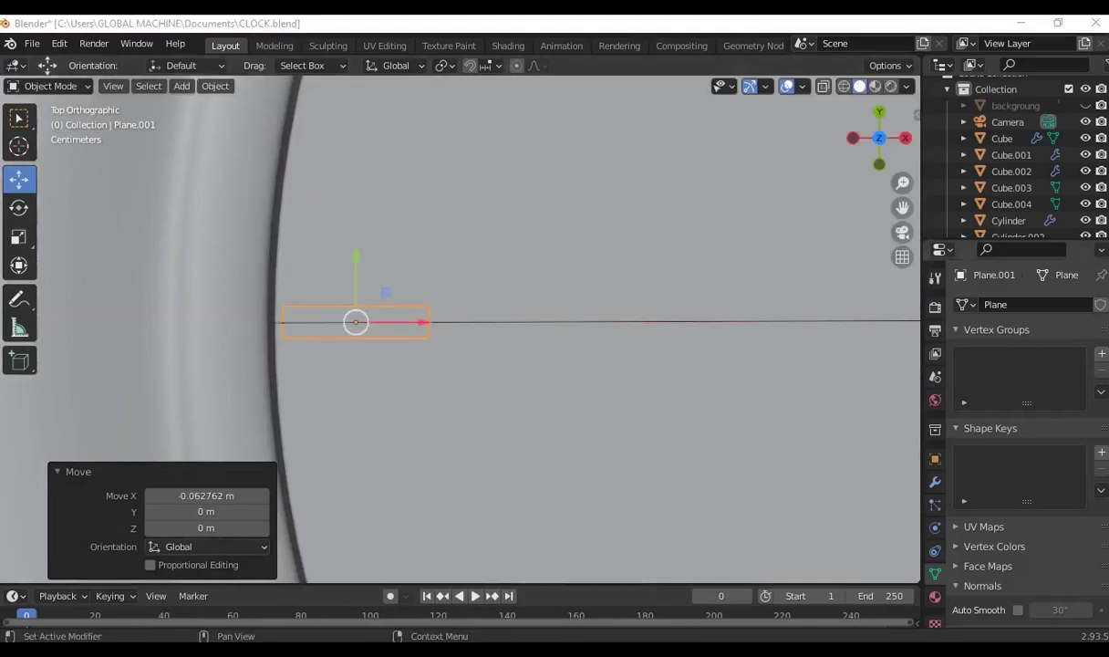
mouse_move(519, 286)
middle_mouse_down()
mouse_move(686, 150)
mouse_move(638, 117)
middle_mouse_up()
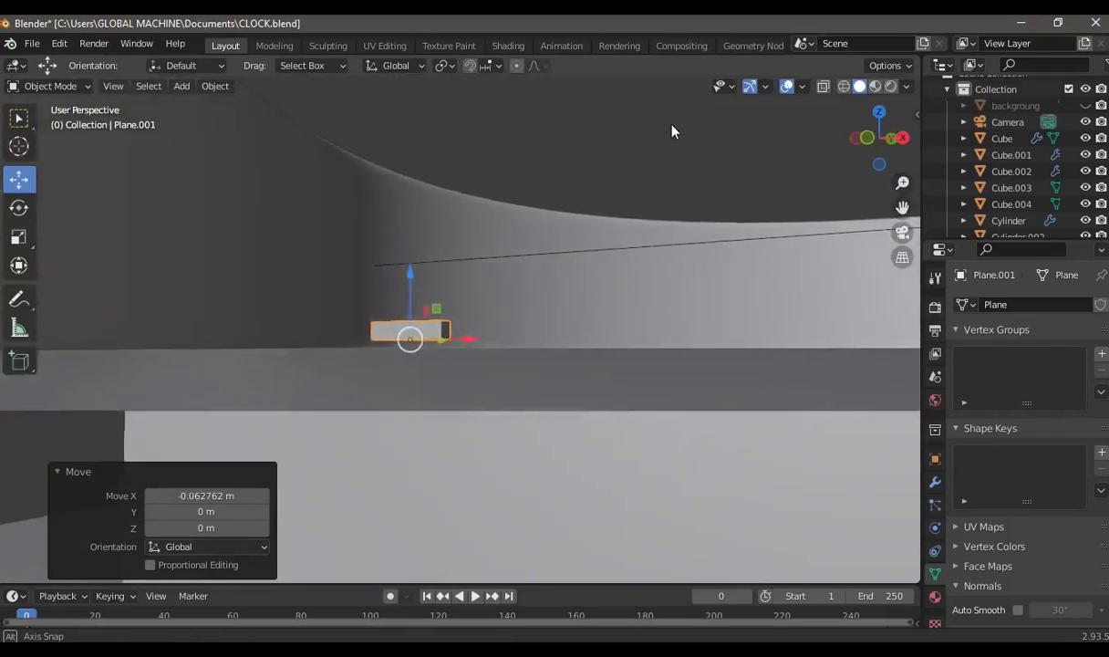
left_click_drag(410, 260, 414, 284)
mouse_move(585, 170)
middle_mouse_down()
mouse_move(674, 215)
mouse_move(594, 358)
mouse_move(539, 352)
mouse_move(586, 402)
middle_mouse_up()
scroll(589, 344, "down", 5)
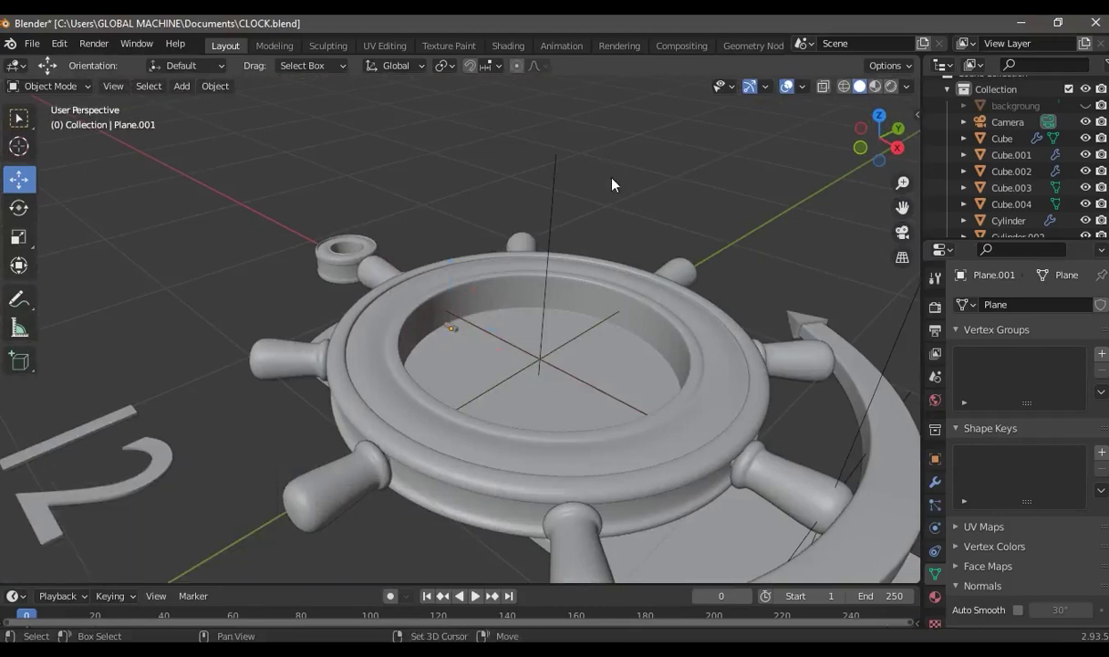
Reset the 3D cursor to the world origin and add an Arrows empty at the dial centre
scroll(638, 237, "down", 5)
left_click(497, 363)
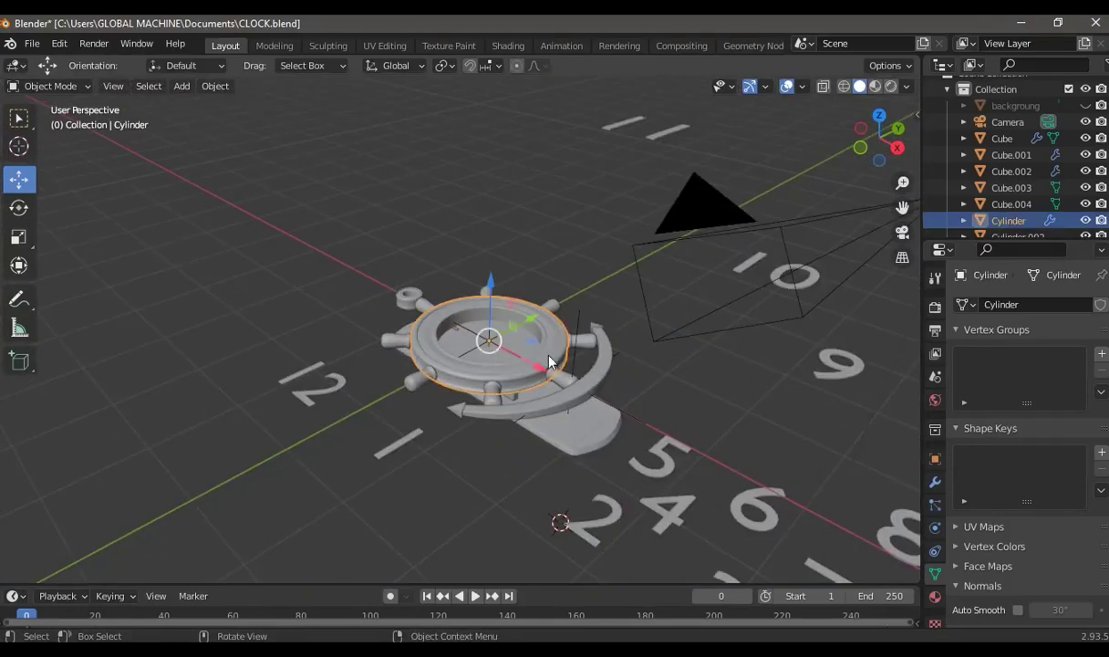
scroll(552, 382, "up", 5)
key("shift+s")
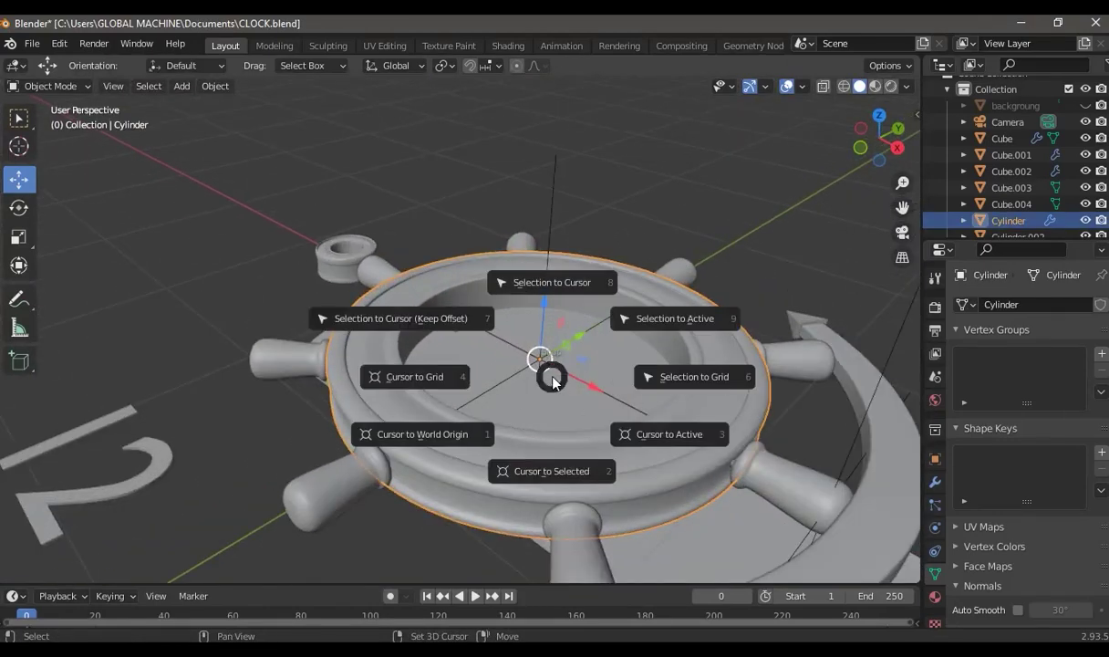
left_click(421, 435)
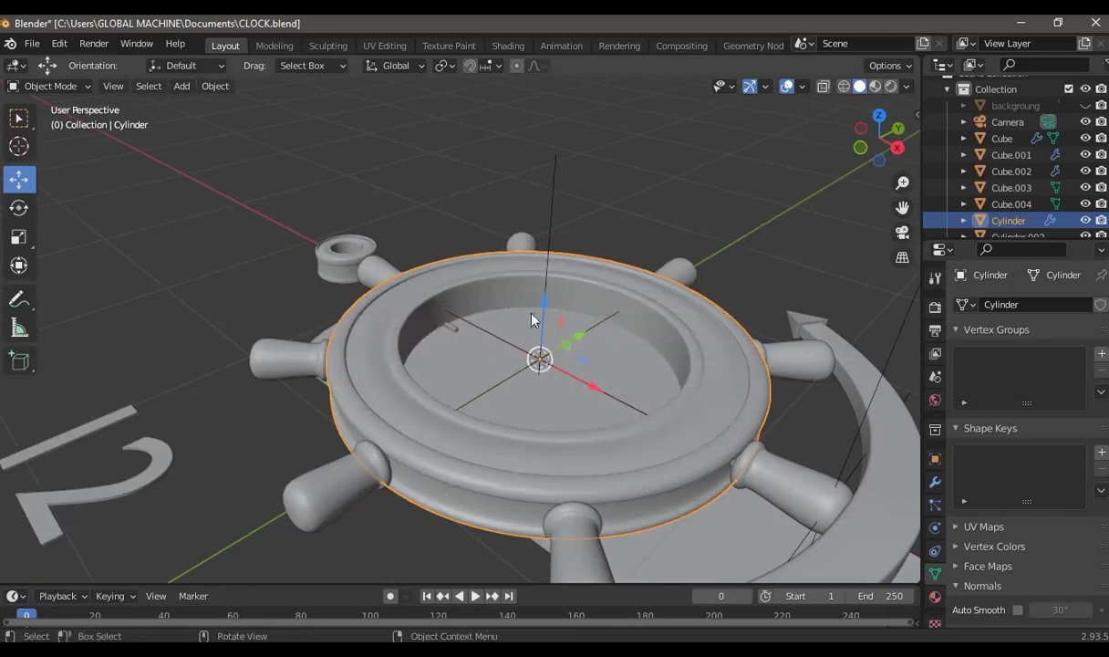
key("shift+a")
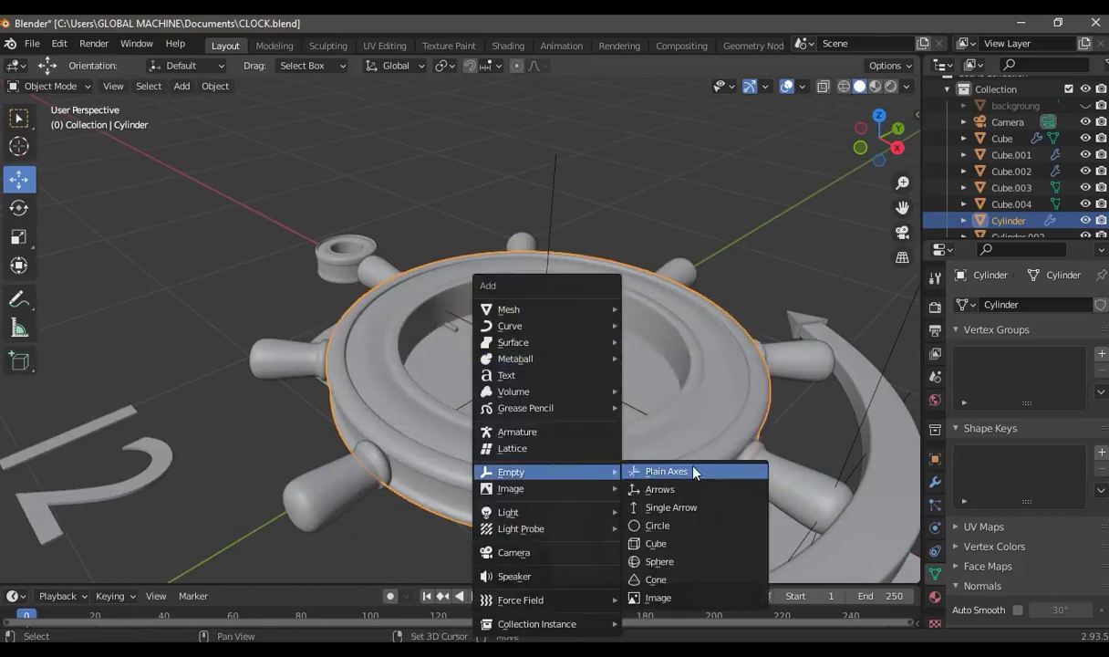
mouse_move(512, 472)
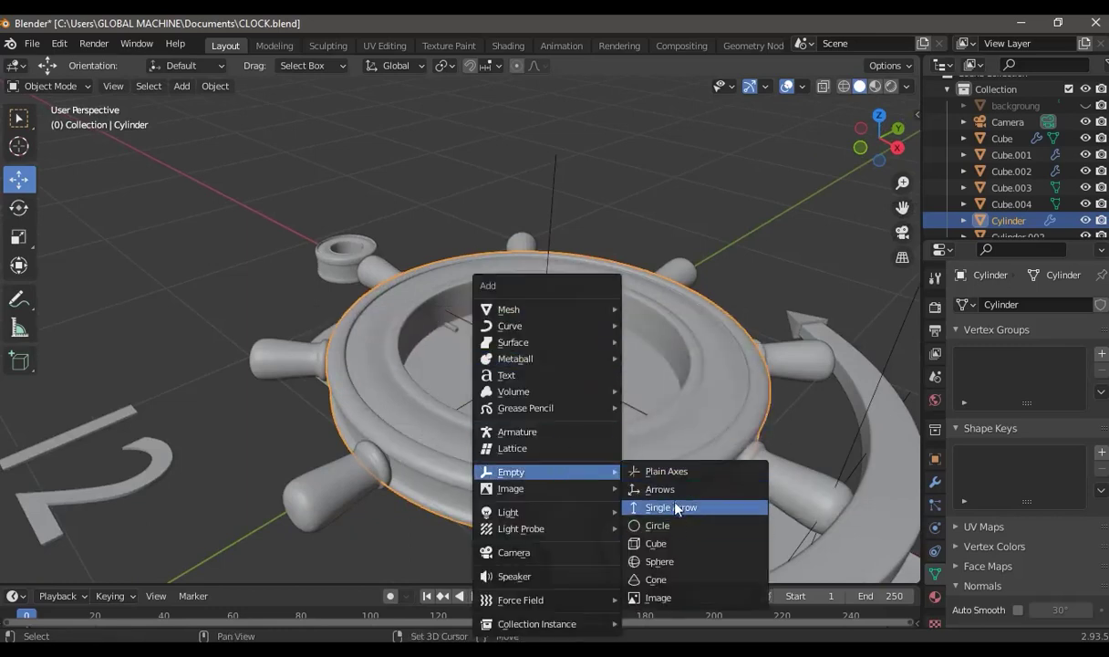
left_click(668, 490)
middle_click_drag(669, 494, 675, 151)
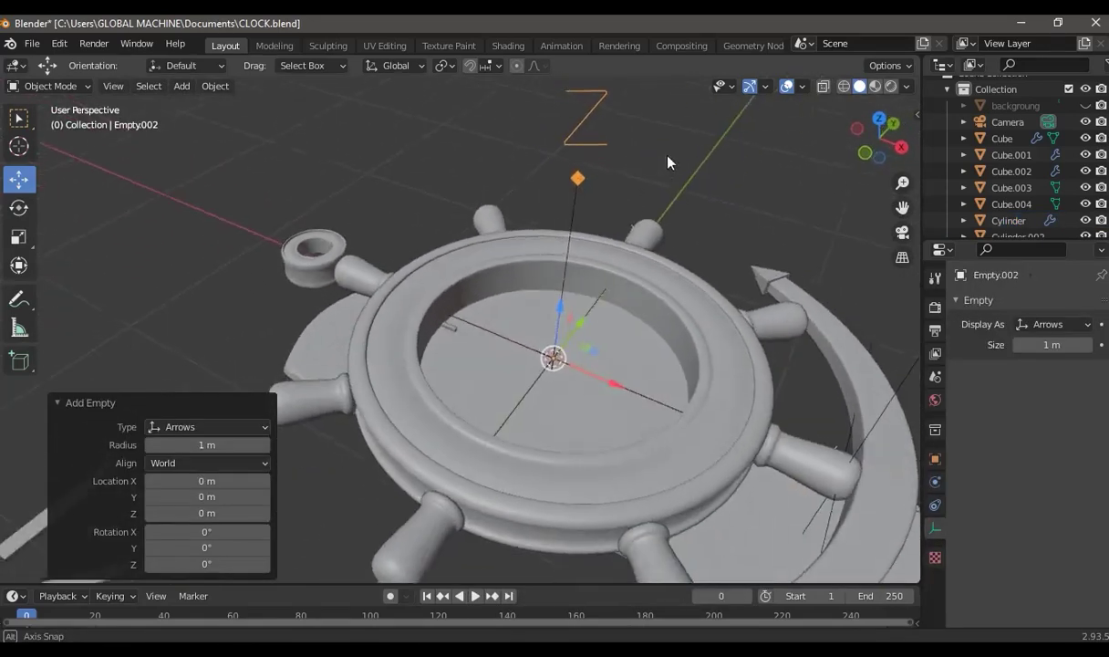
middle_click_drag(675, 152, 688, 248)
Set the tick slab Plane.001's origin to the 3D cursor
left_click(449, 328)
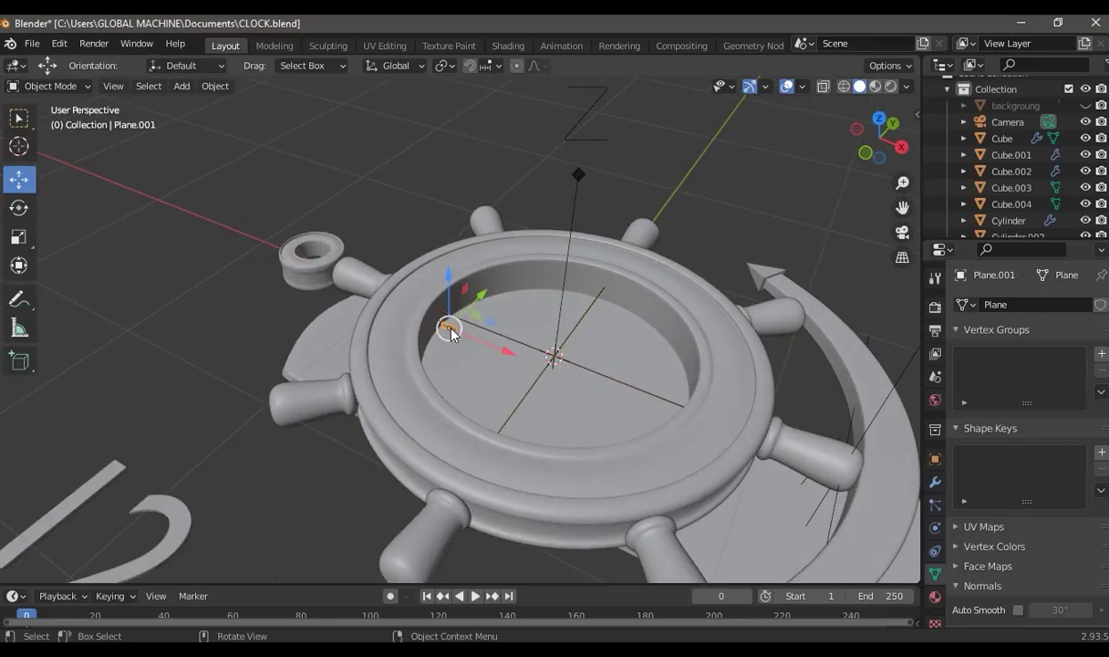
right_click(449, 329)
mouse_move(371, 342)
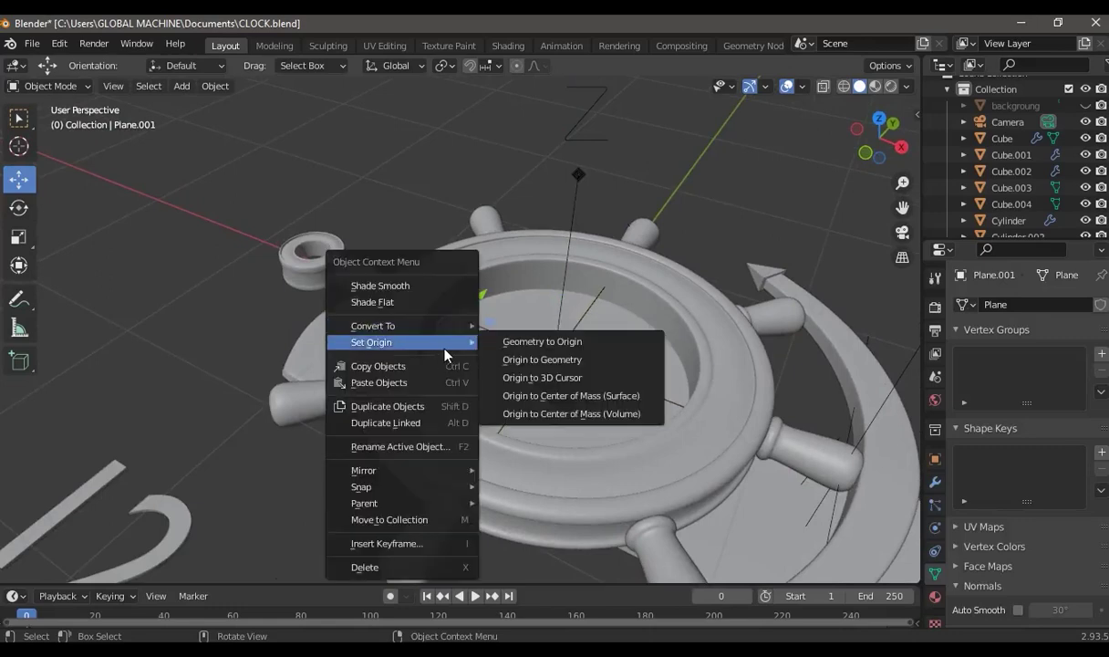
left_click(584, 377)
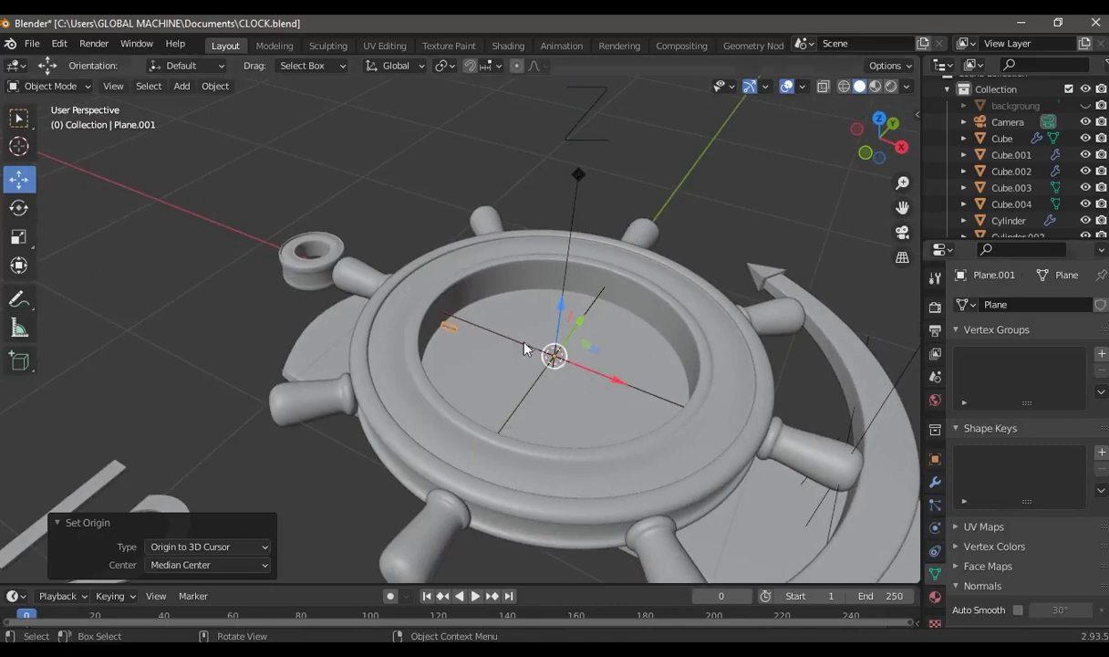
left_click(935, 482)
Add an Array modifier to the tick with Relative Offset off and Object Offset set to the empty
left_click(994, 304)
left_click(786, 352)
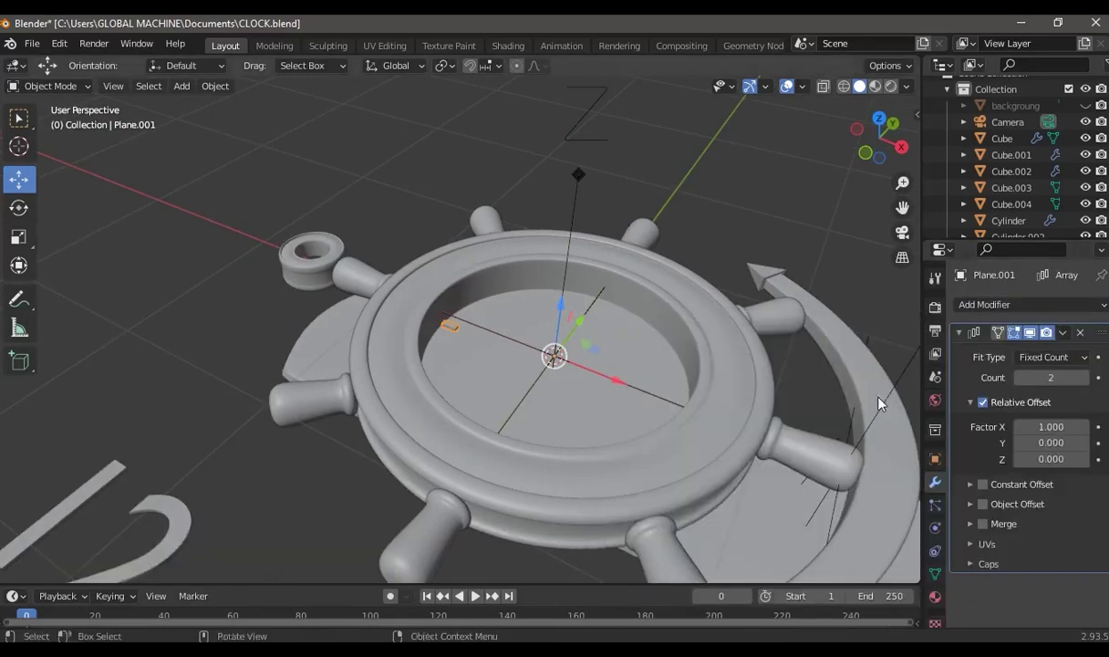
left_click(983, 402)
left_click(969, 503)
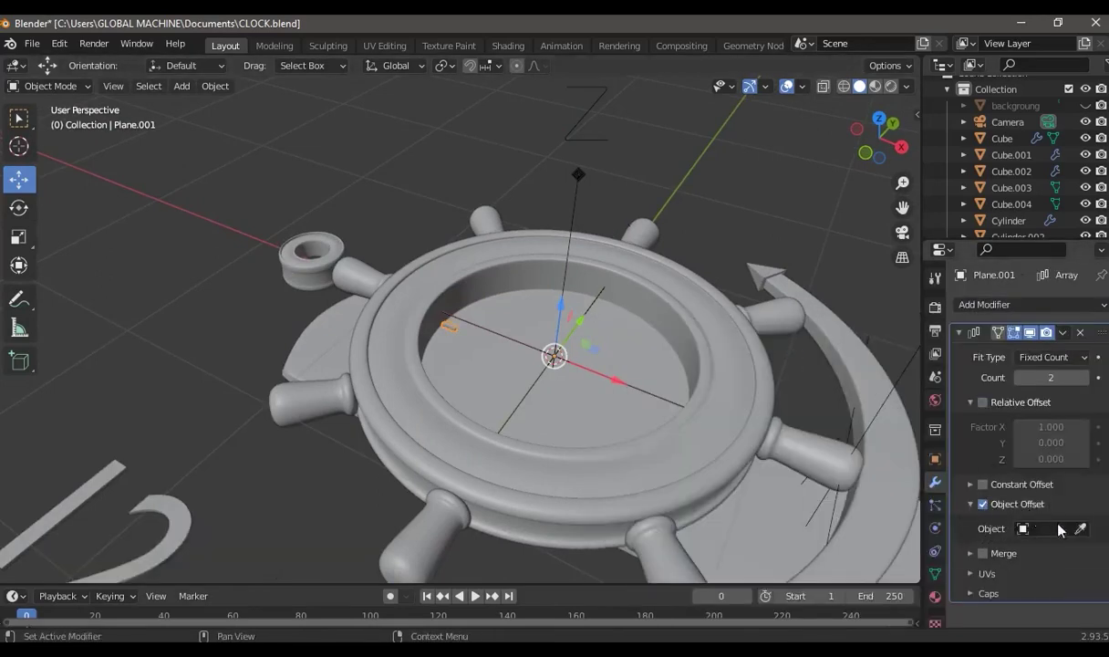
left_click(1023, 526)
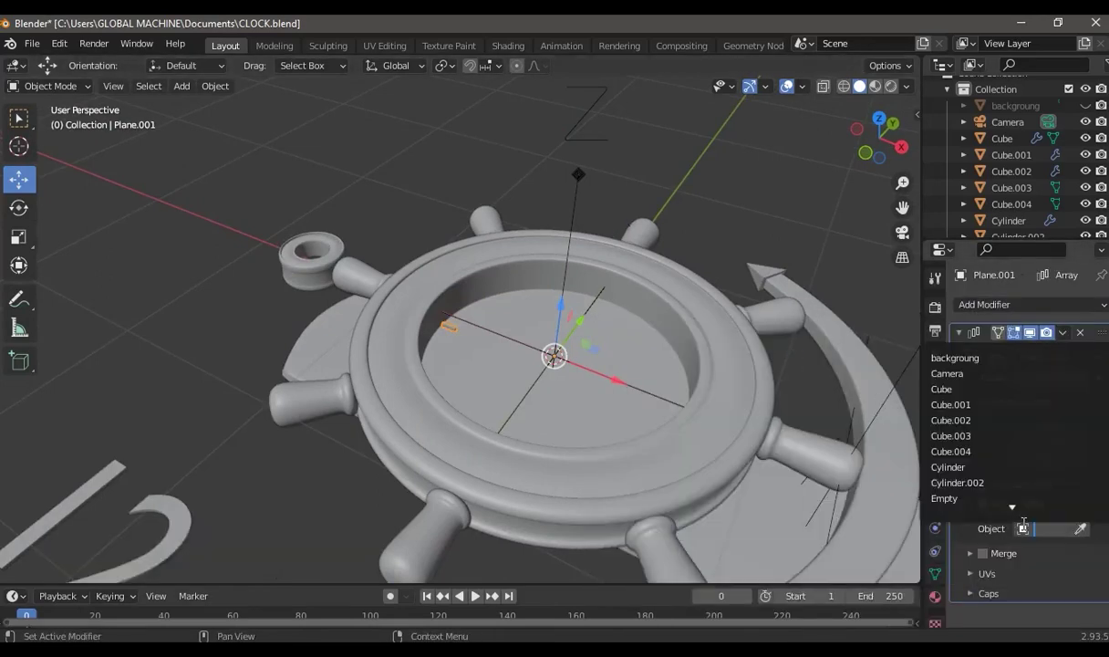
left_click(1081, 528)
left_click(585, 136)
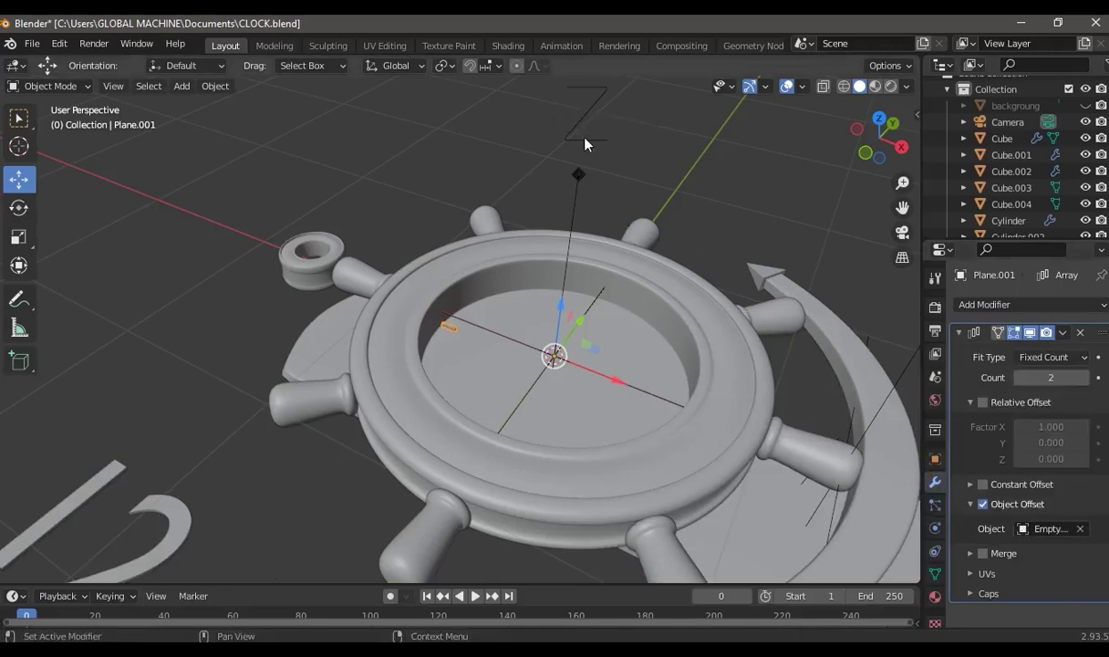
Rotate the empty to 25° about Z so the tick copies ring the dial
left_click(571, 241)
key("shift+space")
key("r")
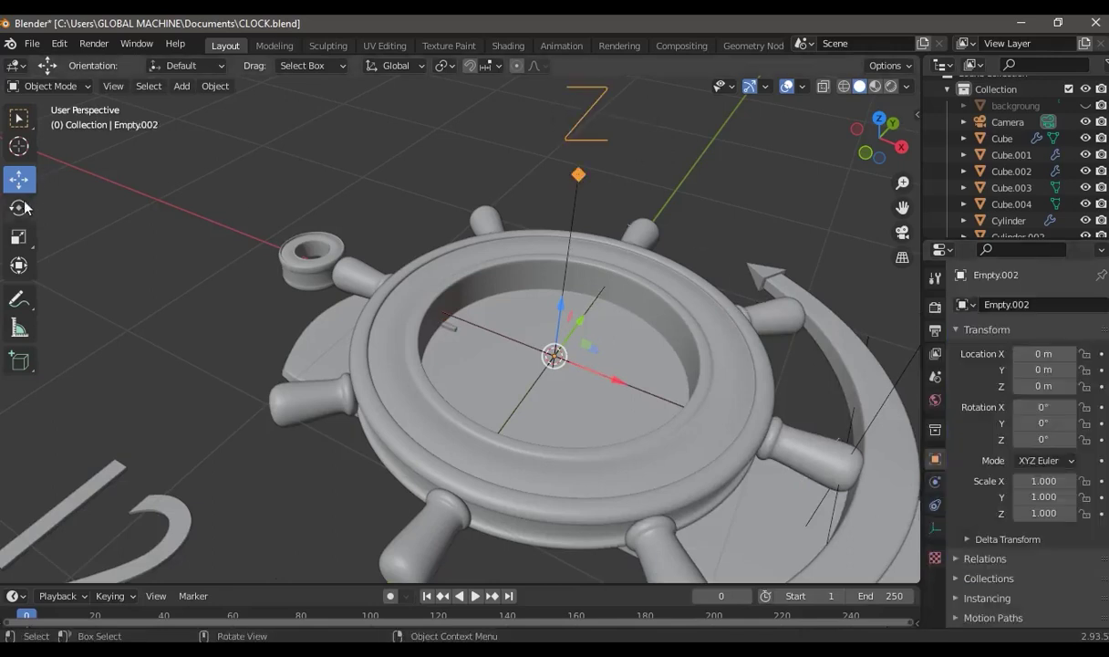
mouse_move(556, 401)
left_mouse_down()
mouse_move(573, 401)
mouse_move(483, 358)
left_mouse_up()
left_click(447, 326)
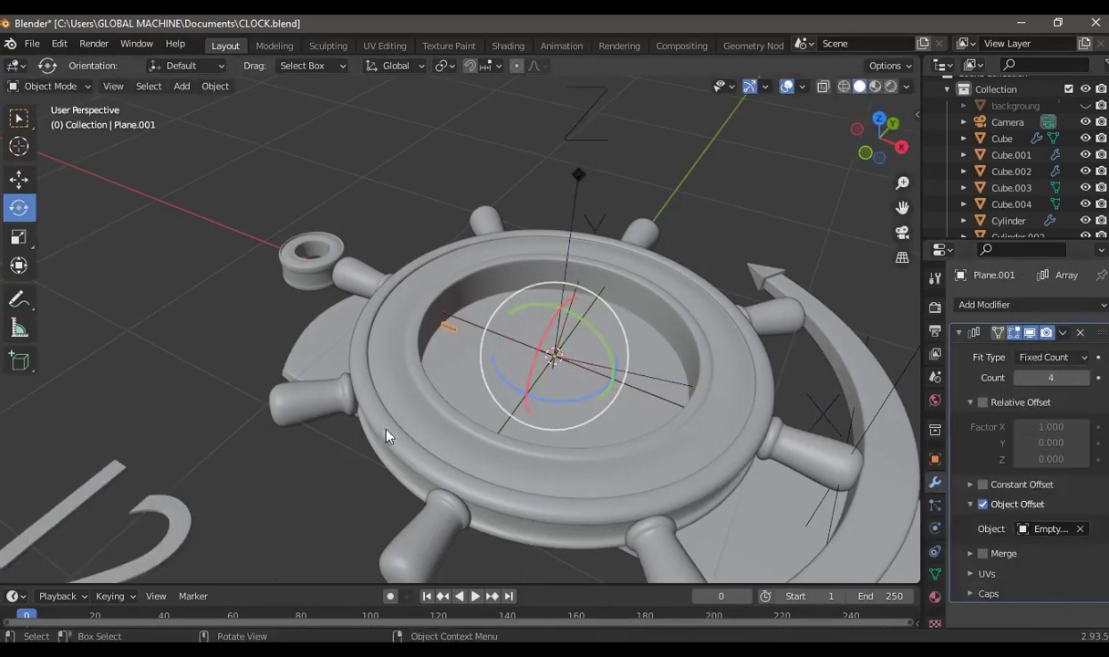
left_click(448, 328)
left_click(457, 333, "shift")
left_click(579, 173)
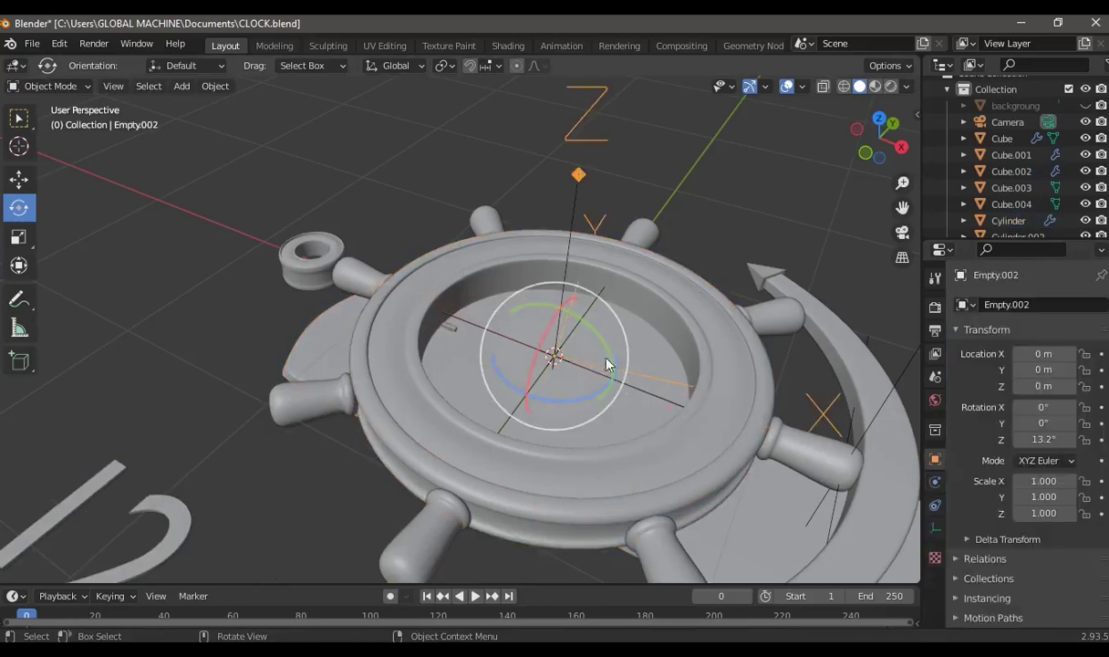
mouse_move(564, 398)
left_mouse_down()
mouse_move(574, 393)
mouse_move(560, 400)
left_mouse_up()
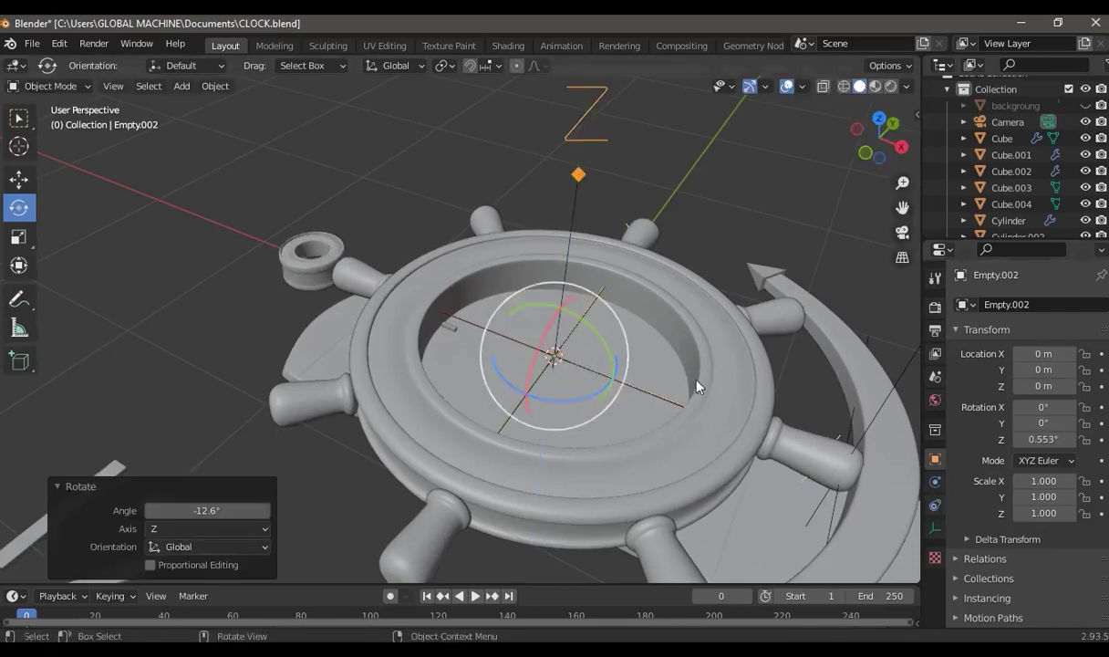
left_click(454, 329)
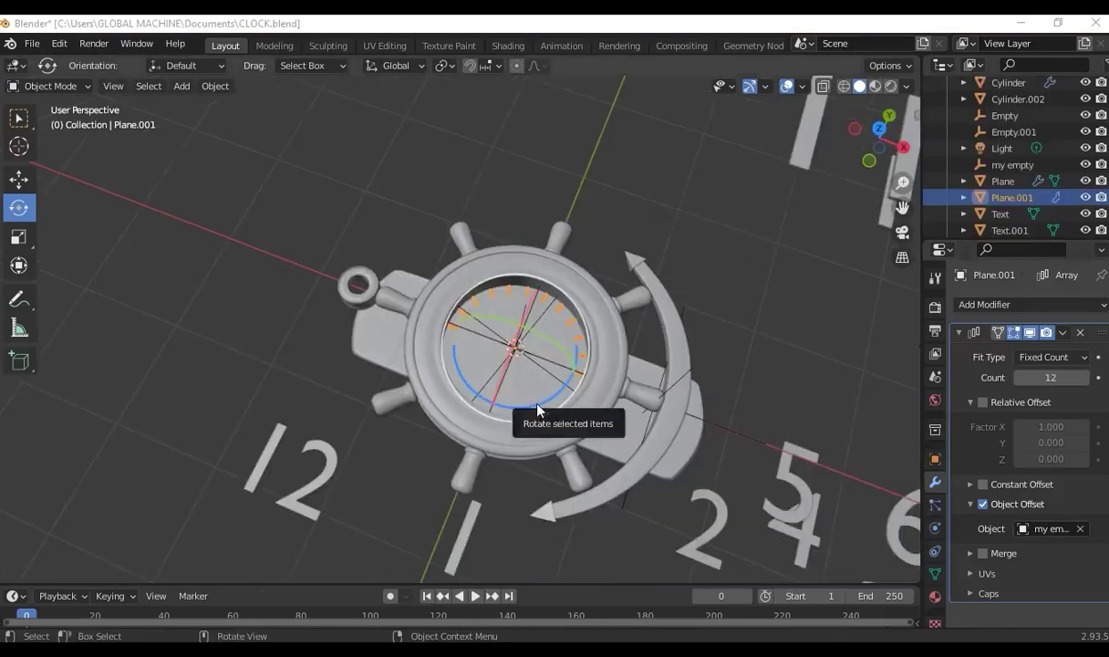
mouse_move(537, 404)
left_mouse_down()
mouse_move(524, 403)
mouse_move(547, 398)
mouse_move(524, 399)
mouse_move(550, 399)
left_mouse_up()
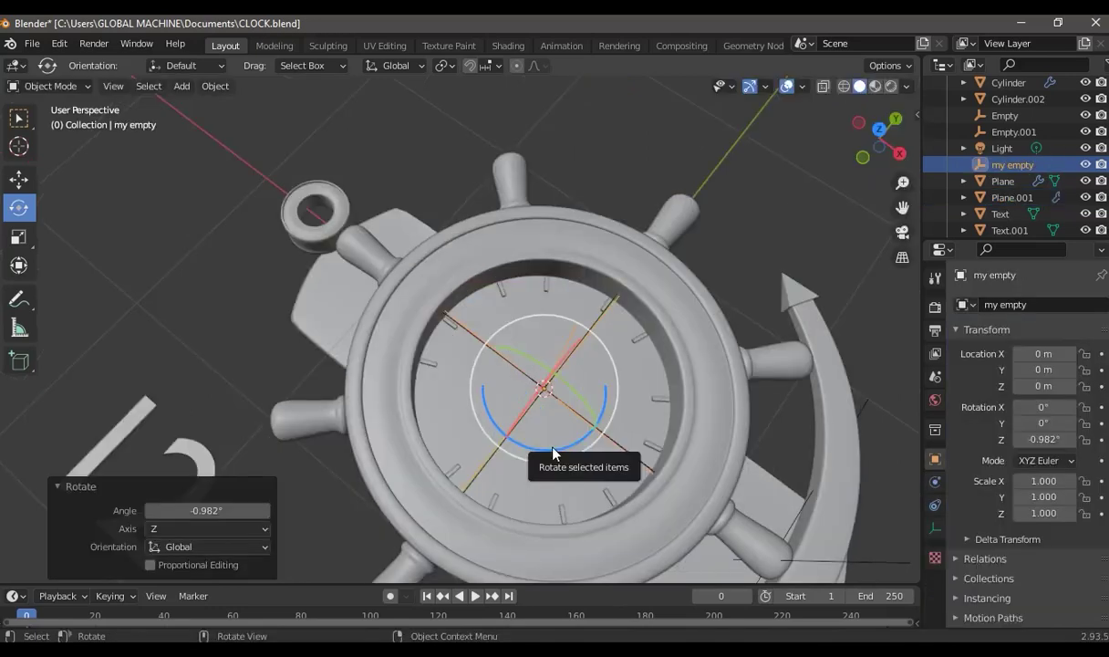
left_click_drag(553, 454, 581, 443)
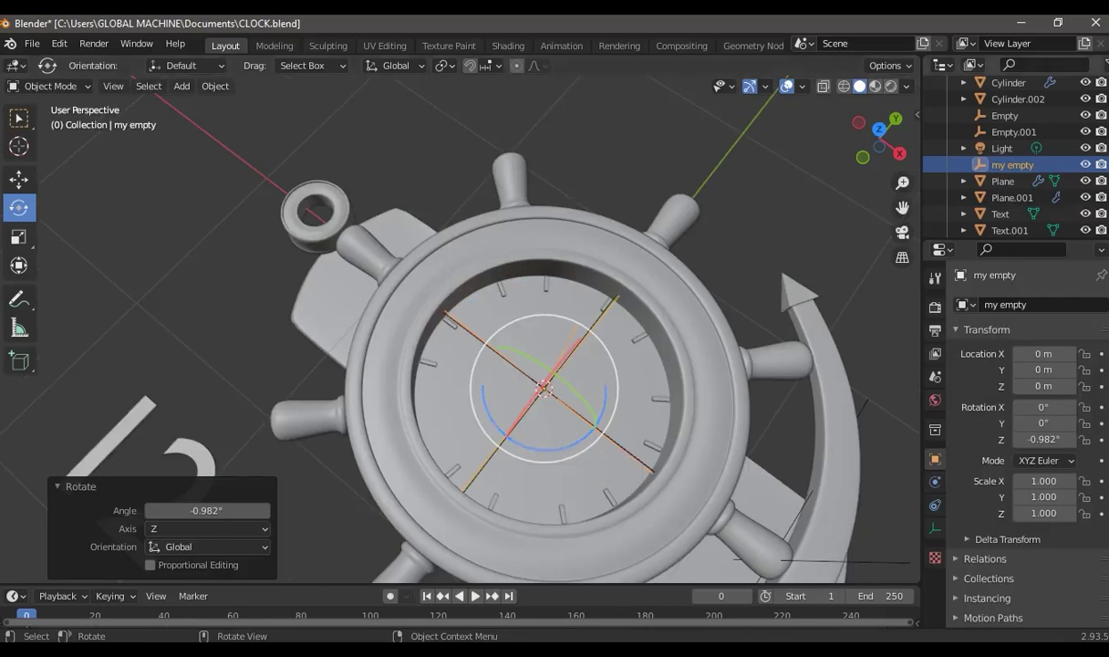
Save the file as CLOCK.blend
key("KP_7")
mouse_move(614, 405)
middle_mouse_down()
mouse_move(753, 456)
mouse_move(721, 369)
mouse_move(629, 426)
mouse_move(746, 467)
mouse_move(649, 488)
mouse_move(666, 471)
mouse_move(723, 478)
mouse_move(683, 461)
mouse_move(723, 436)
mouse_move(718, 429)
middle_mouse_up()
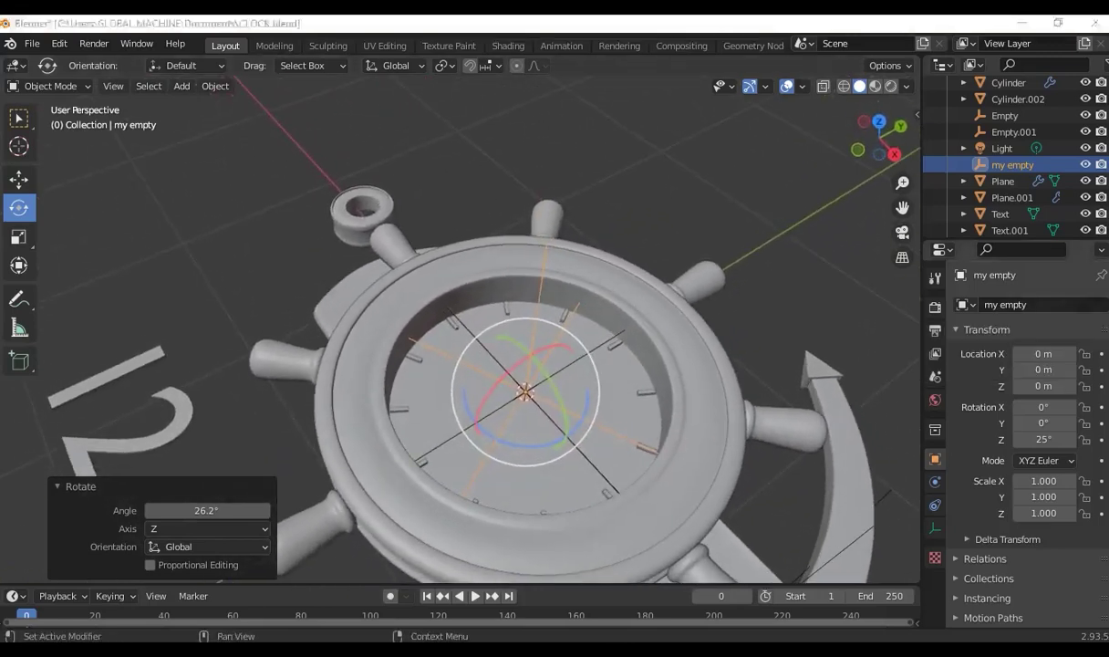
left_click(32, 43)
left_click(56, 157)
mouse_move(295, 257)
middle_mouse_down()
mouse_move(502, 270)
mouse_move(384, 297)
mouse_move(406, 289)
mouse_move(261, 279)
mouse_move(334, 290)
mouse_move(274, 273)
middle_mouse_up()
Set the 12 numeral's origin to its geometry
left_click(261, 279)
left_click(19, 239)
mouse_move(156, 433)
middle_mouse_down()
mouse_move(322, 373)
mouse_move(418, 522)
middle_mouse_up()
right_click(418, 522)
mouse_move(365, 399)
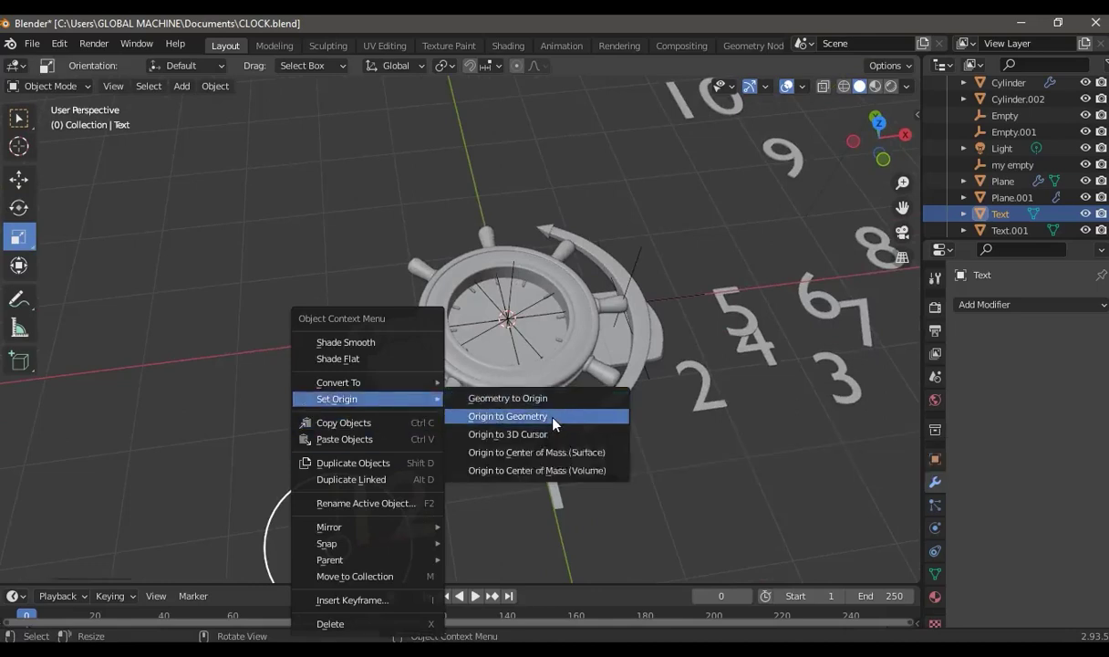
left_click(547, 415)
Scale the 12 numeral to 0.5 in X and Y
key("s")
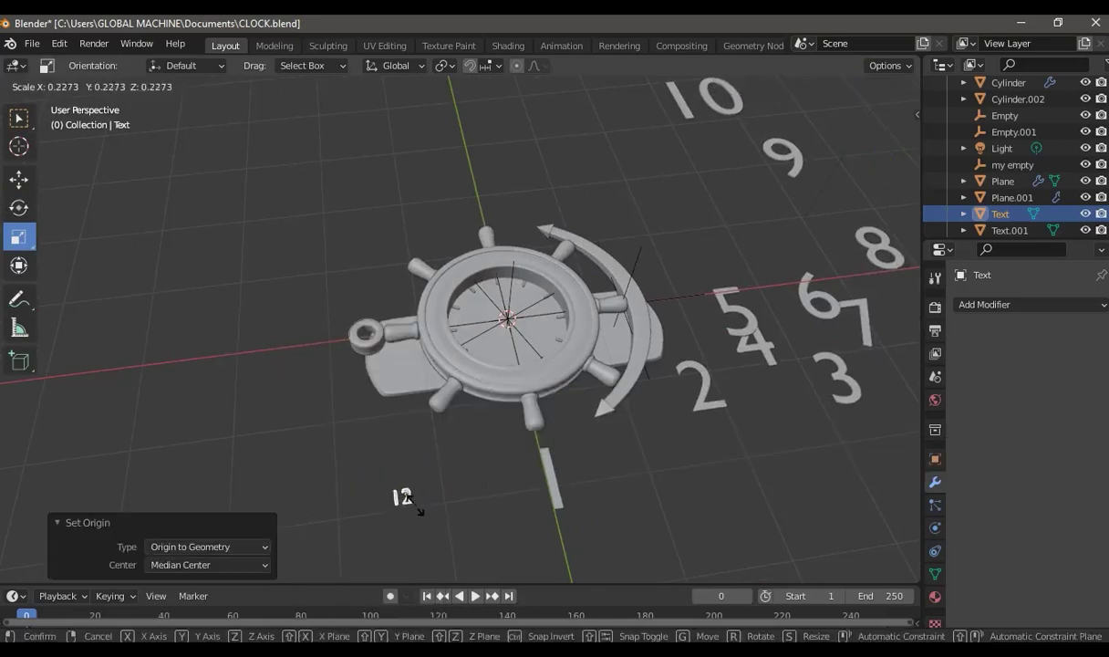
left_click(415, 512)
left_click_drag(435, 560, 429, 540)
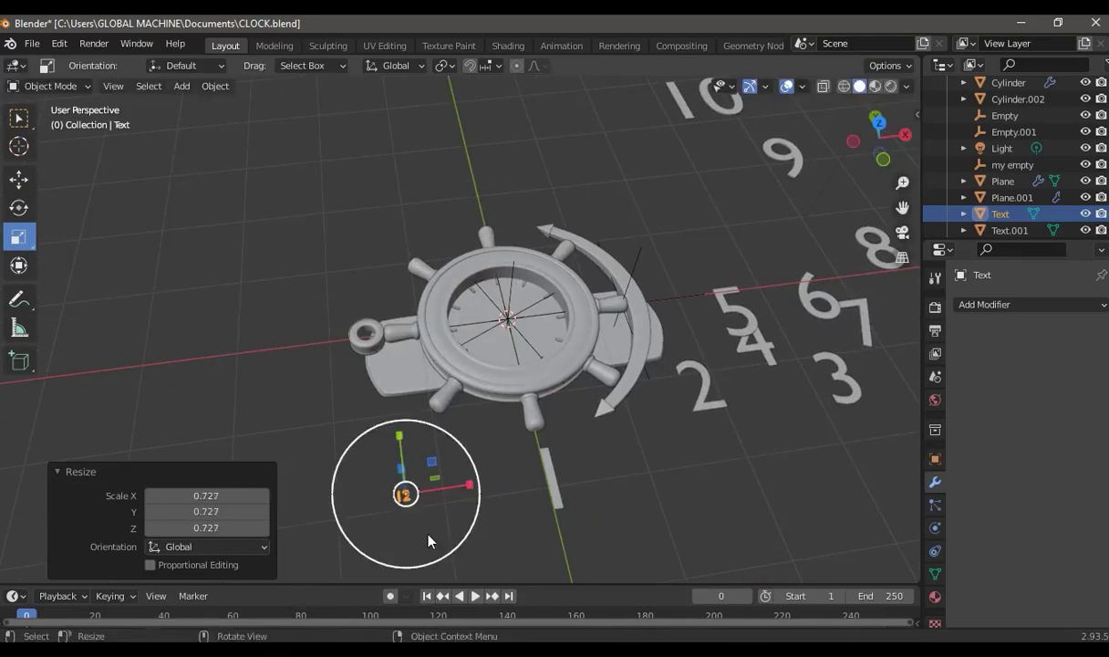
left_click(216, 496)
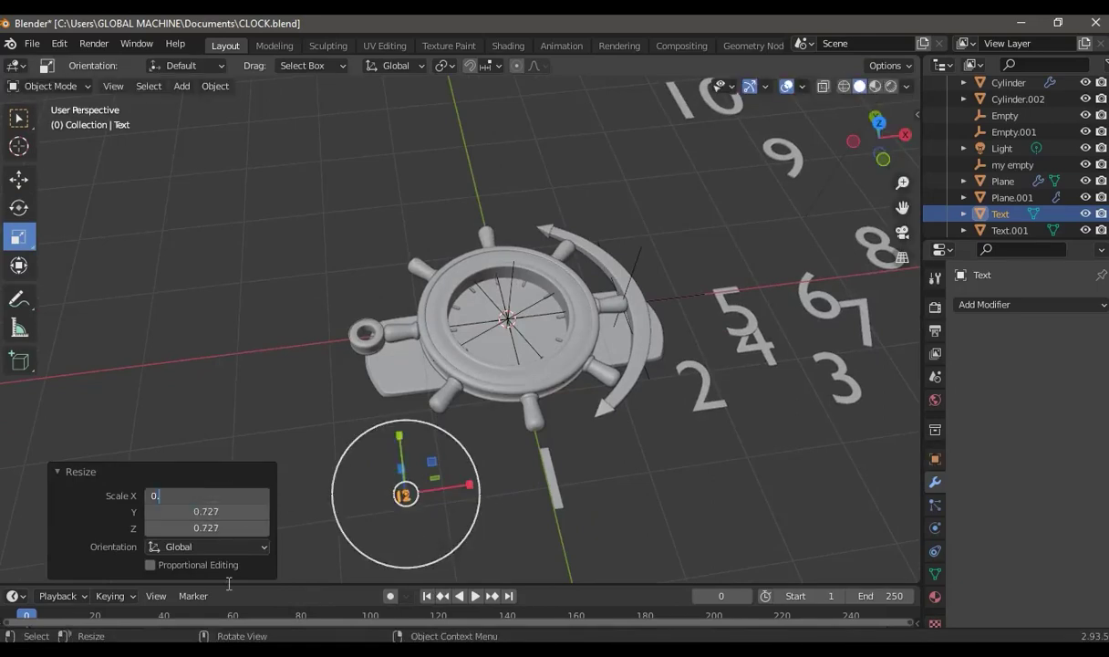
type("5")
key("Return")
left_click(217, 512)
type("0.5")
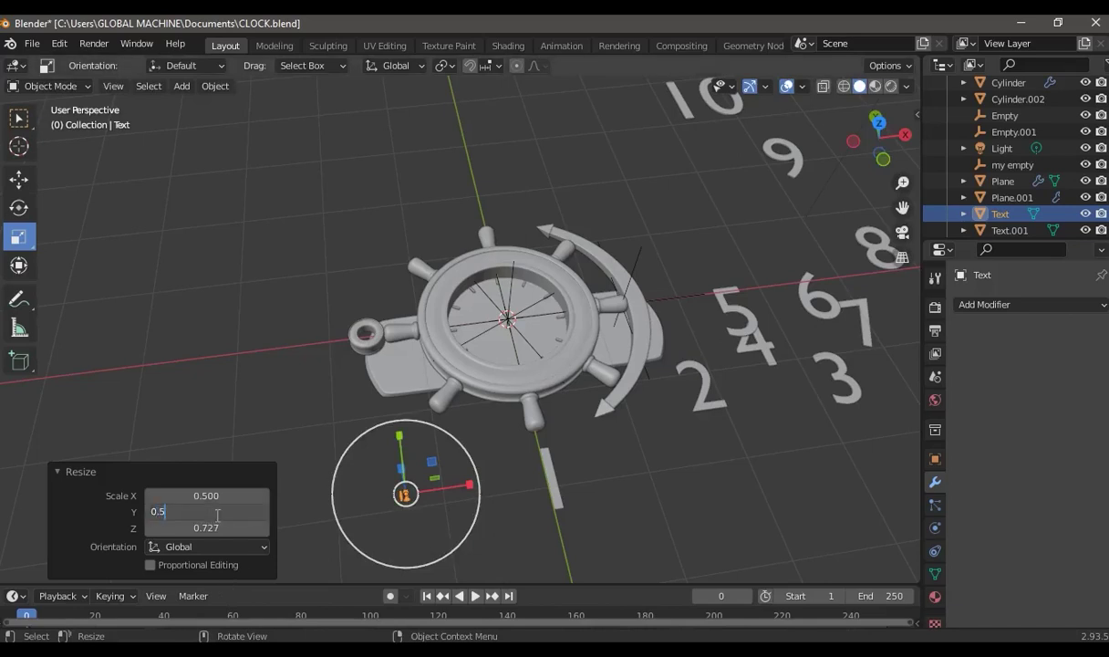
key("Return")
left_click(198, 528)
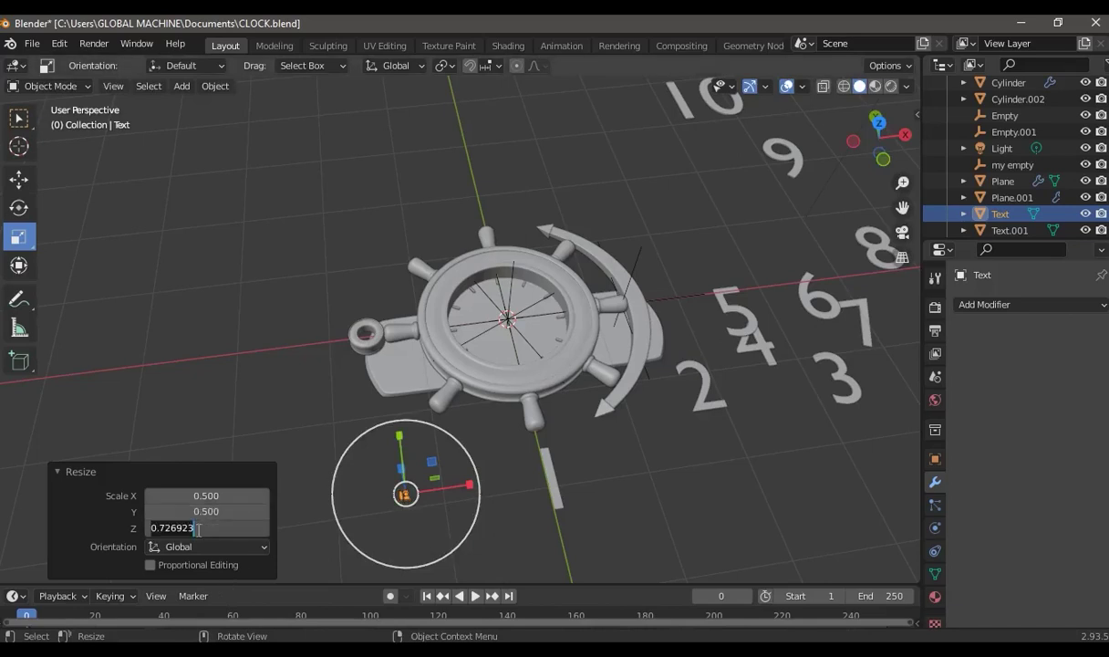
type("5")
key("Return")
Check the shrunken 12 from above and select the empty at the clock centre
left_click(501, 534)
scroll(423, 554, "up", 2)
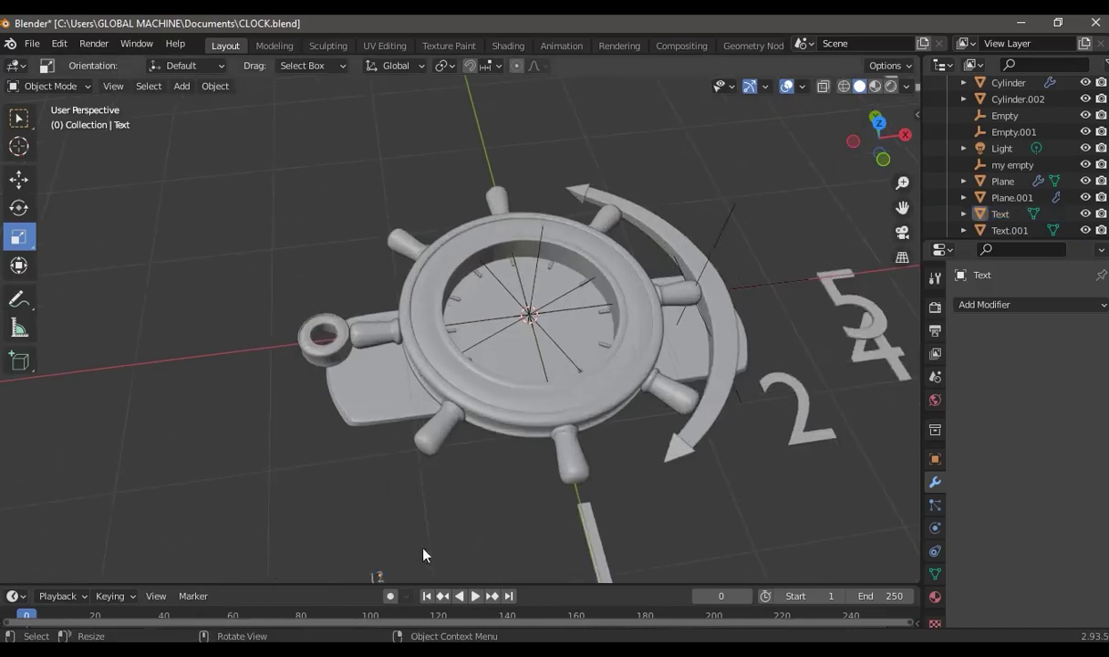
left_click(374, 577)
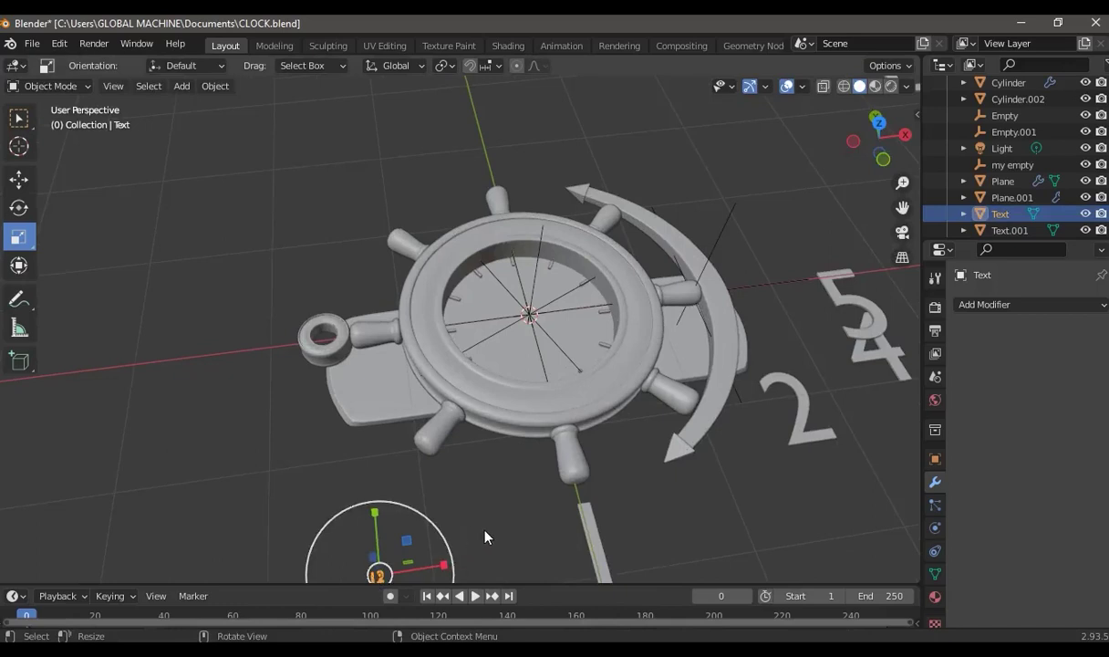
mouse_move(484, 536)
middle_mouse_down()
mouse_move(619, 315)
mouse_move(613, 372)
middle_mouse_up()
left_click(495, 234)
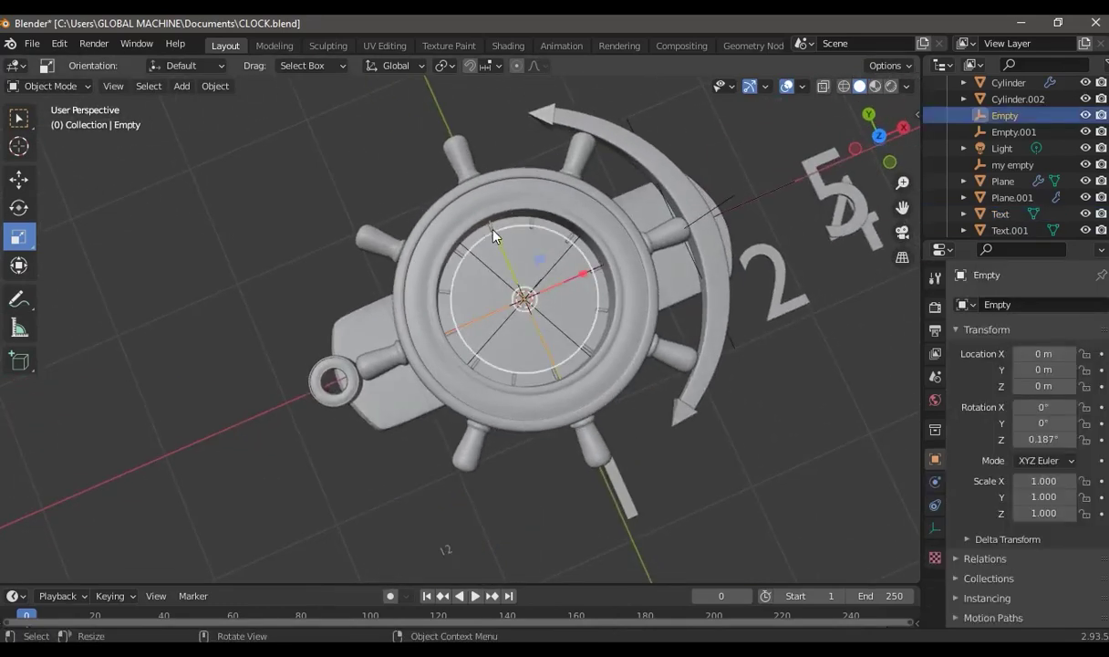
Apply Plane.001's Array modifier to make the twelve ticks real geometry
left_click(527, 228)
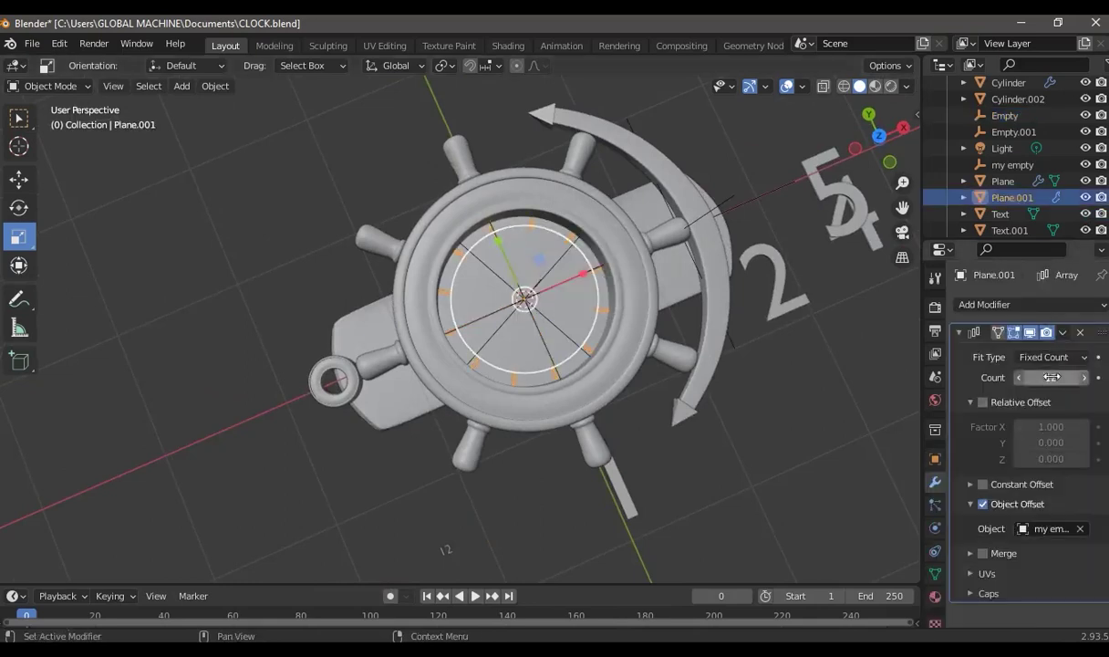
left_click(1063, 334)
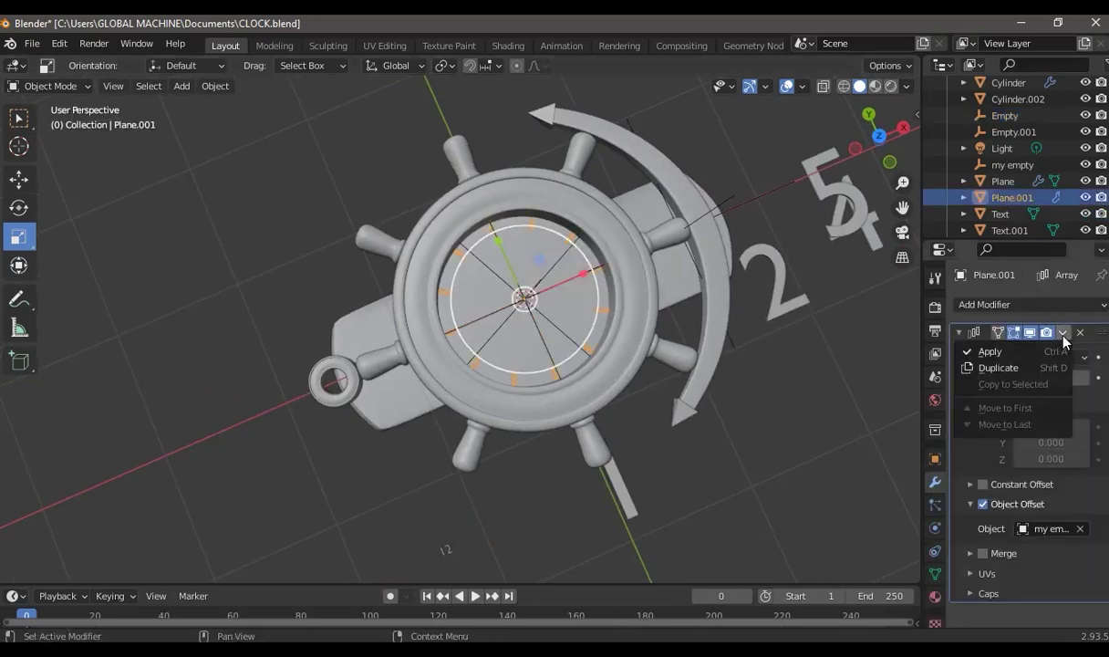
left_click(980, 354)
left_click(775, 434)
left_click(491, 236)
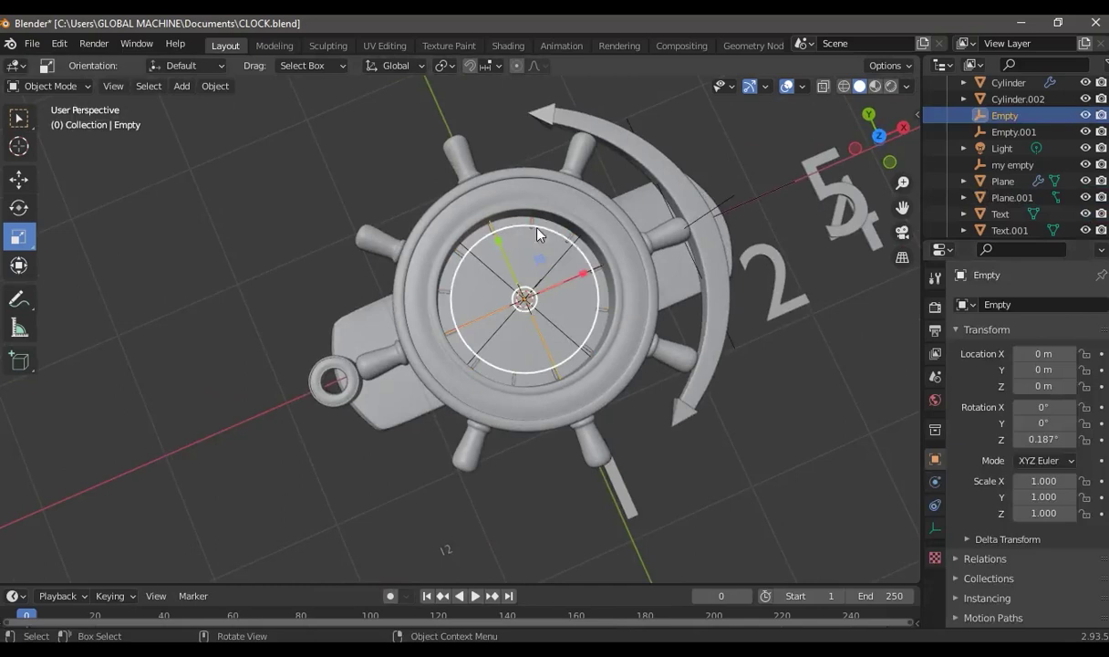
Select the tick ring, frame it and enter Edit Mode
left_click(505, 215)
scroll(679, 447, "up", 4)
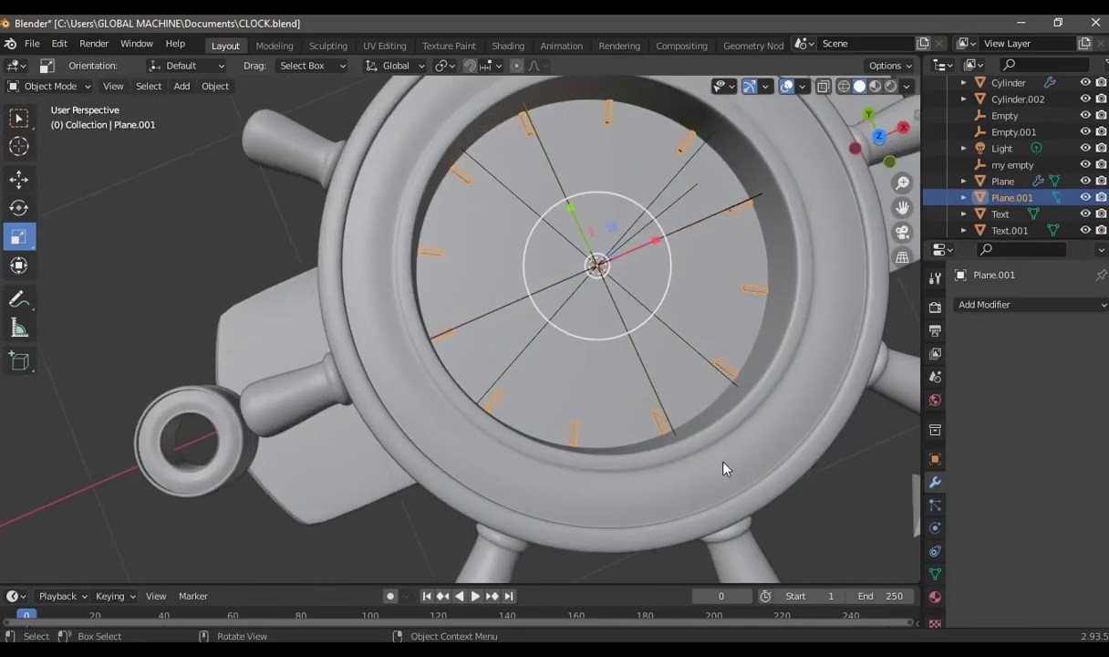
key("KP_Decimal")
scroll(560, 288, "up", 4)
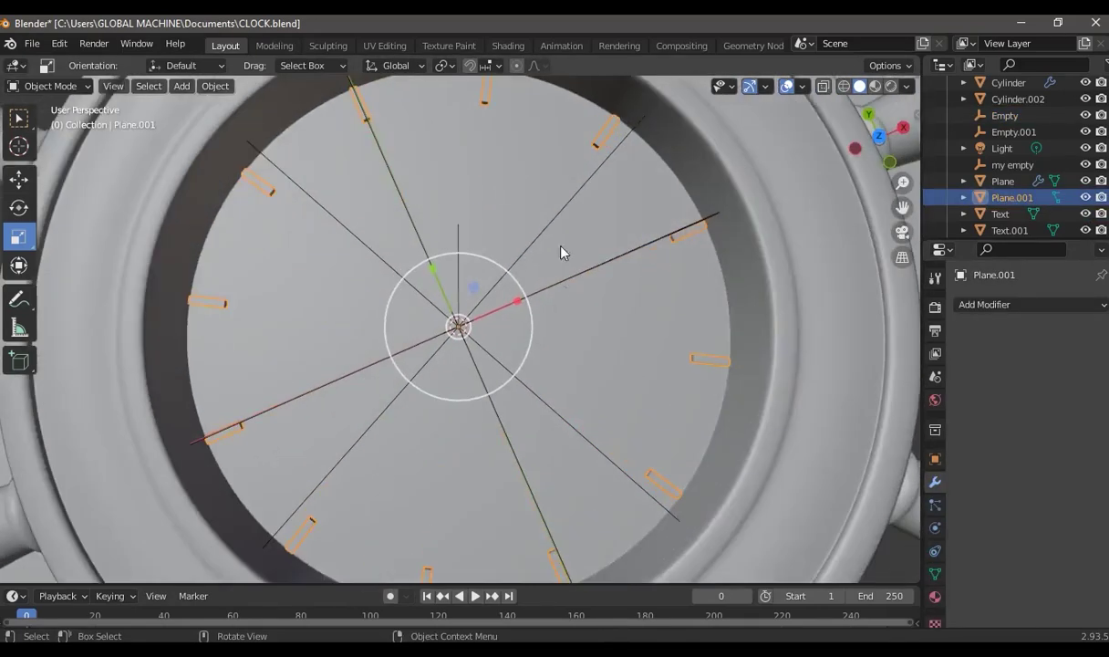
key("Tab")
scroll(486, 115, "down", 2)
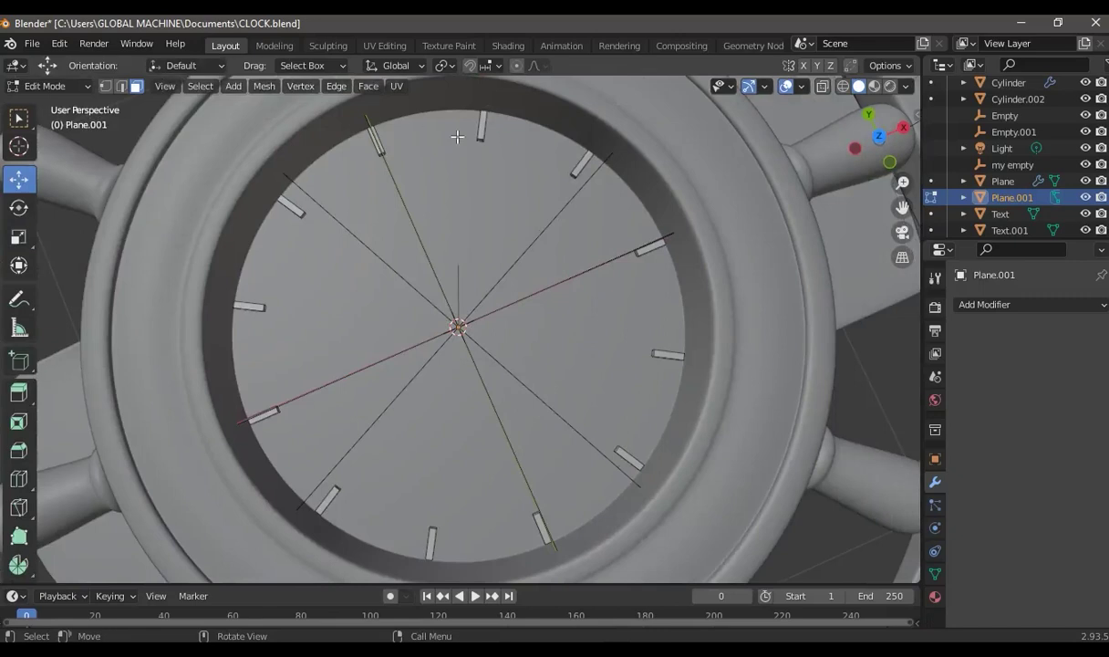
Separate the first two selected tick marks from Plane.001 into their own objects
key("ctrl+KP_Add")
key("p")
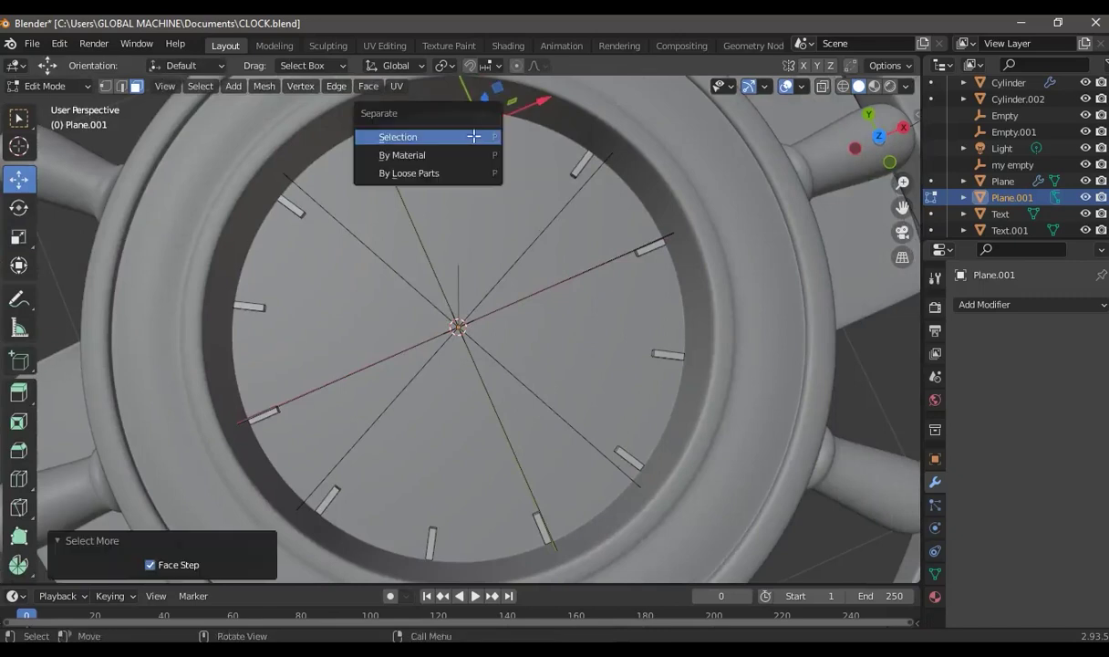
left_click(474, 139)
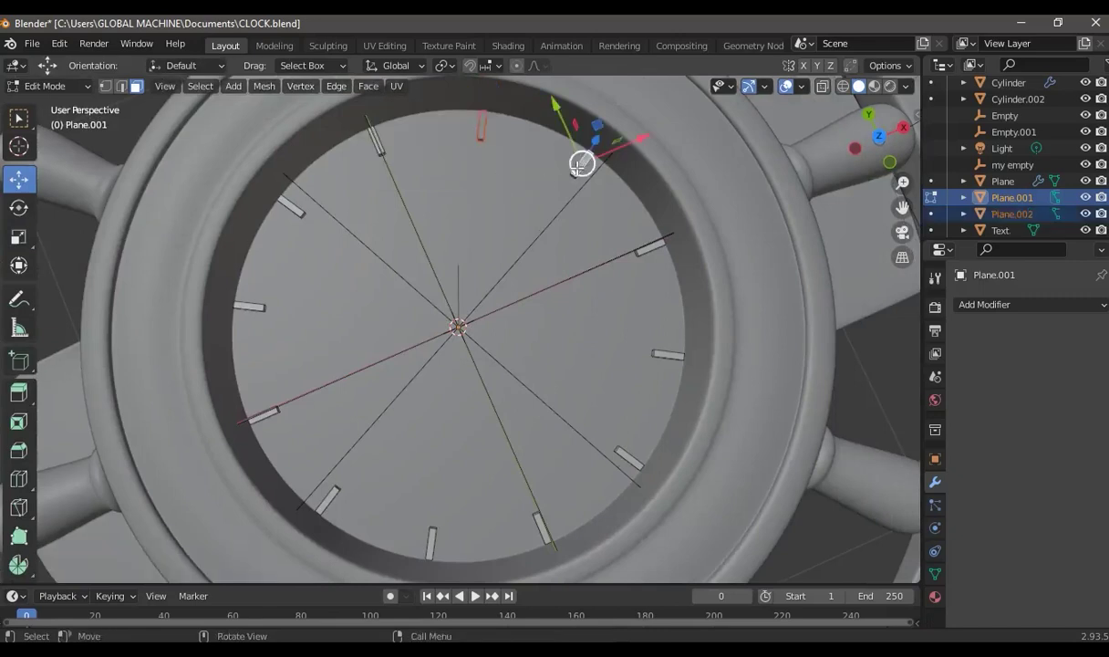
key("ctrl+KP_Add")
key("p")
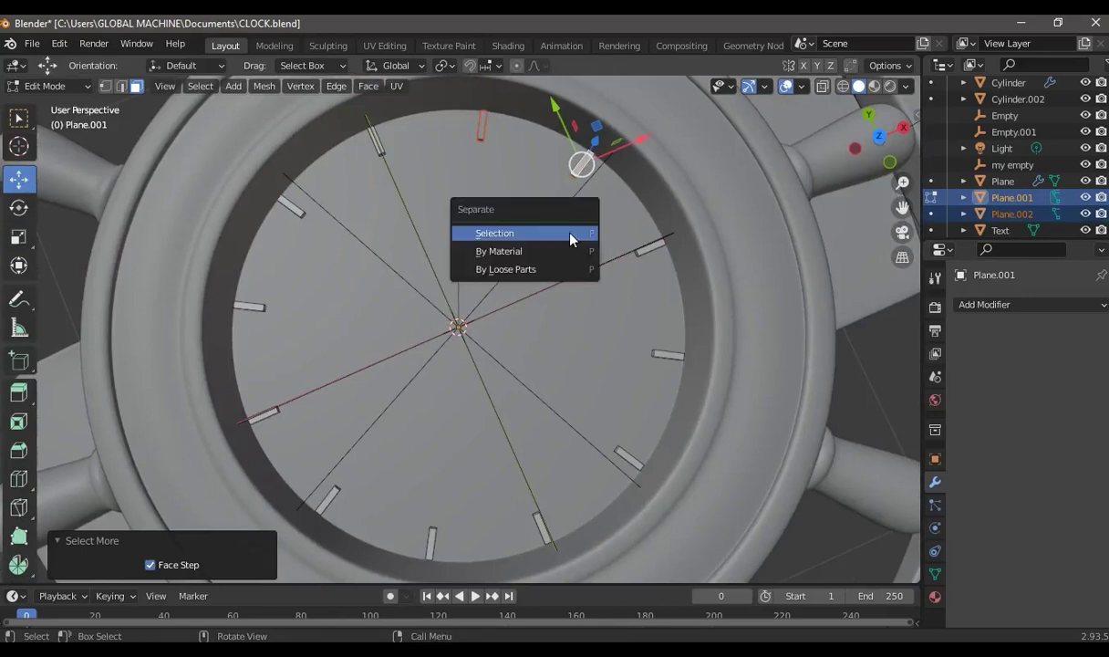
left_click(571, 233)
key("Tab")
On the object holding the remaining markers, split the top hour marker off by selection
left_click(574, 166)
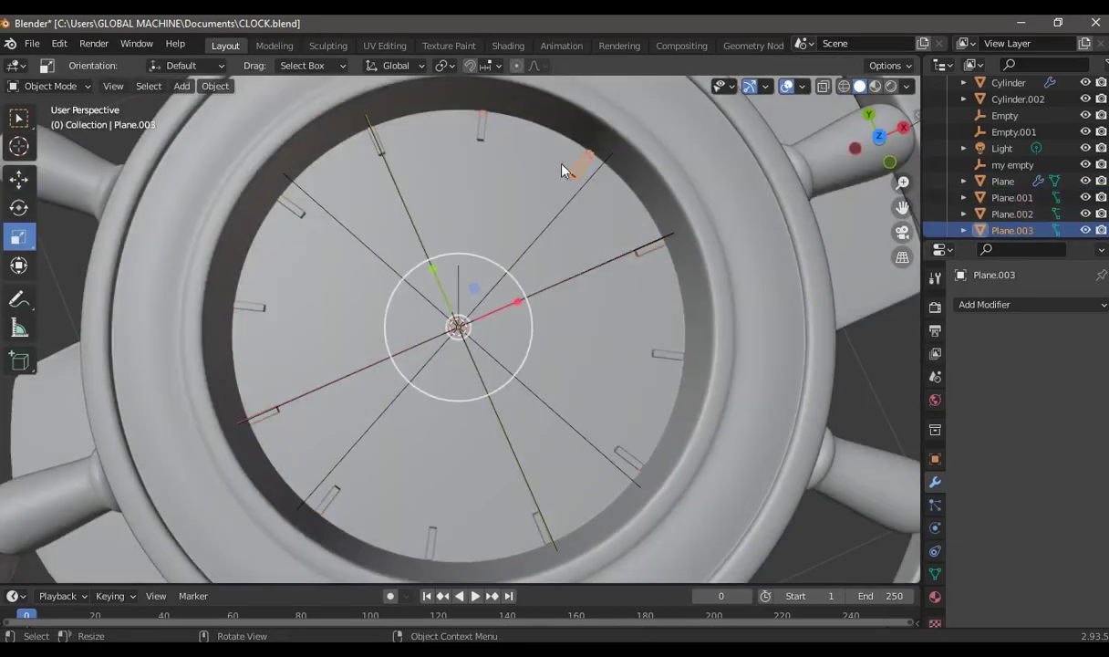
left_click(483, 138)
left_click(382, 149)
left_click(380, 151)
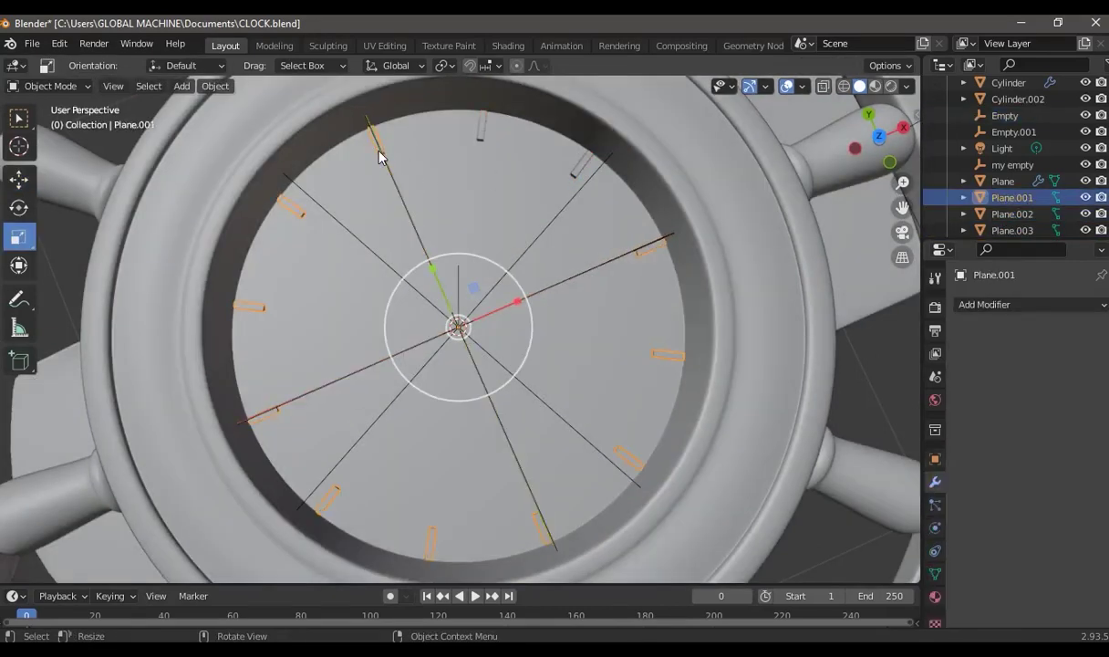
key("Tab")
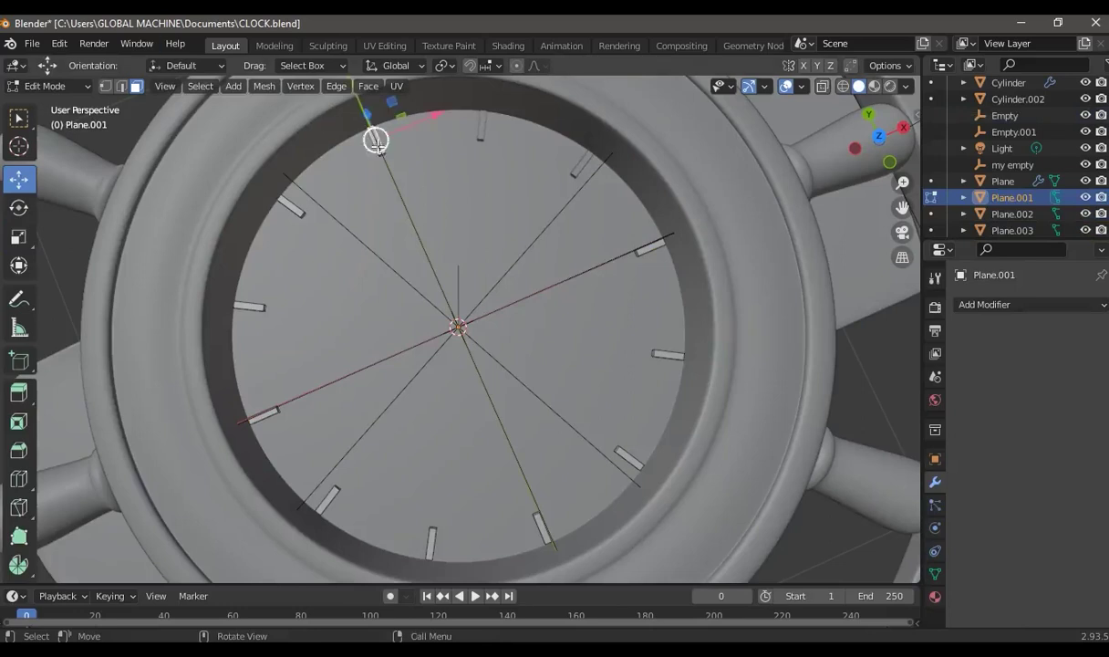
key("ctrl+KP_Add")
key("p")
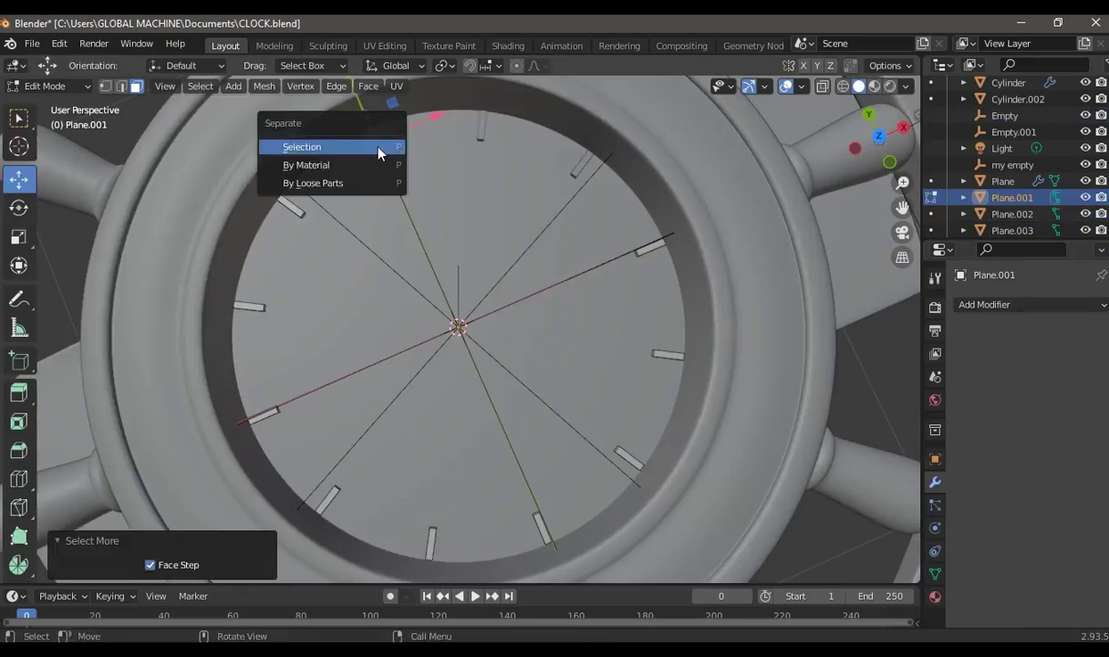
left_click(359, 141)
Separate the upper-left and left hour markers into their own objects
left_click(291, 207)
key("ctrl+KP_Add")
key("p")
left_click(290, 211)
left_click(248, 304)
key("ctrl+KP_Add")
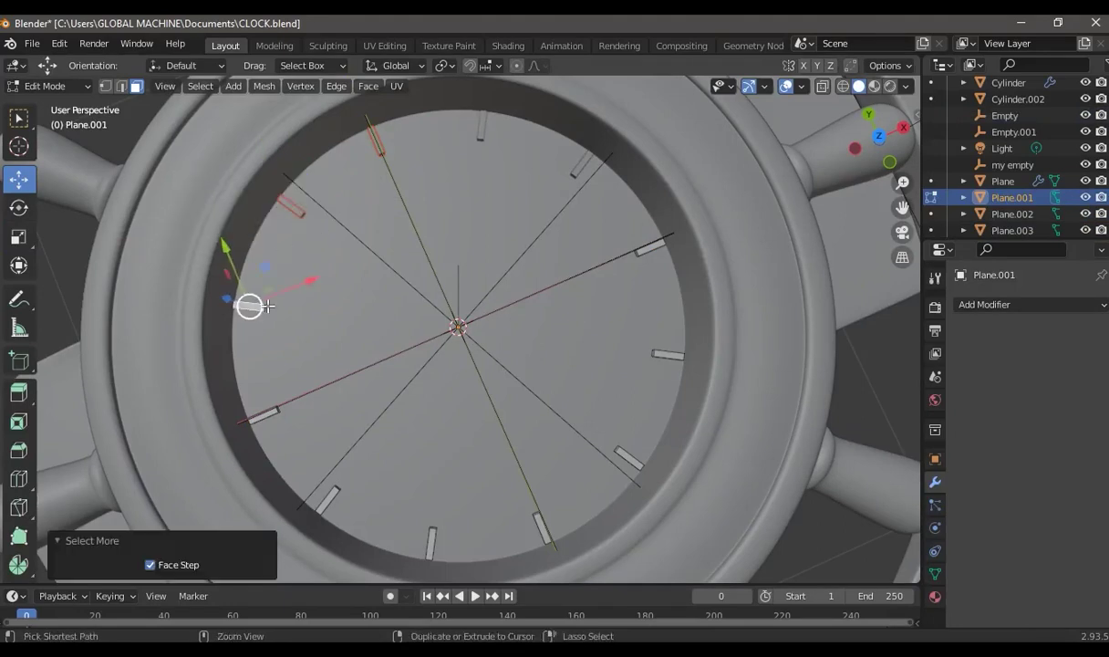
key("p")
left_click(272, 309)
Separate the lower-left hour marker and the next marker into their own objects
left_click(262, 412)
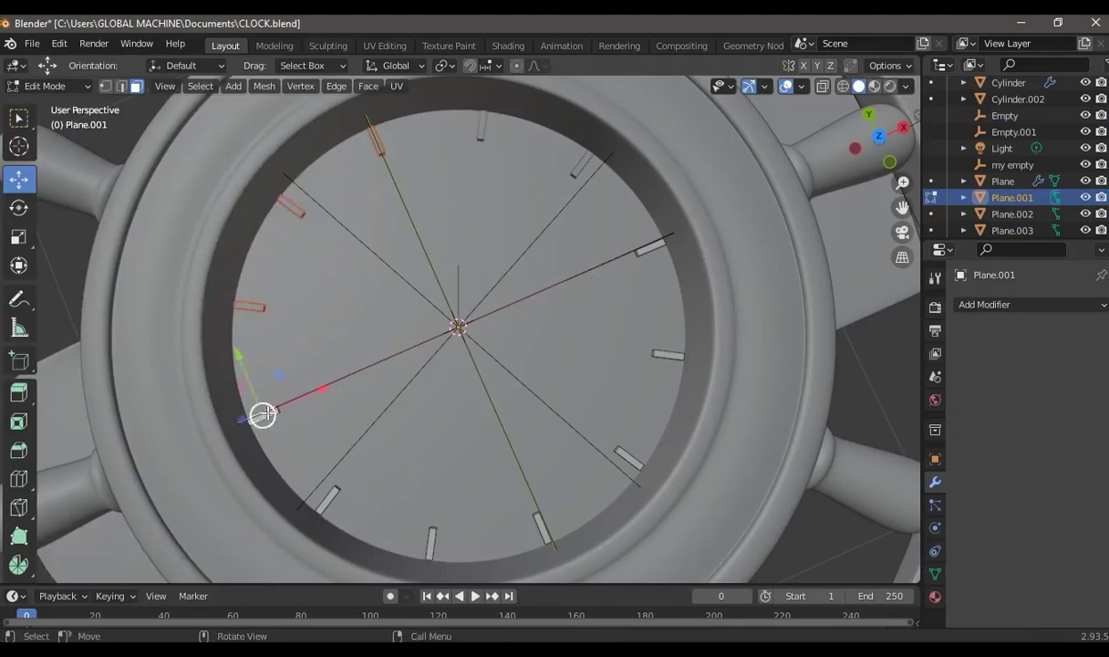
key("ctrl+KP_Add")
left_click(270, 419)
key("ctrl+KP_Add")
key("p")
left_click(328, 501)
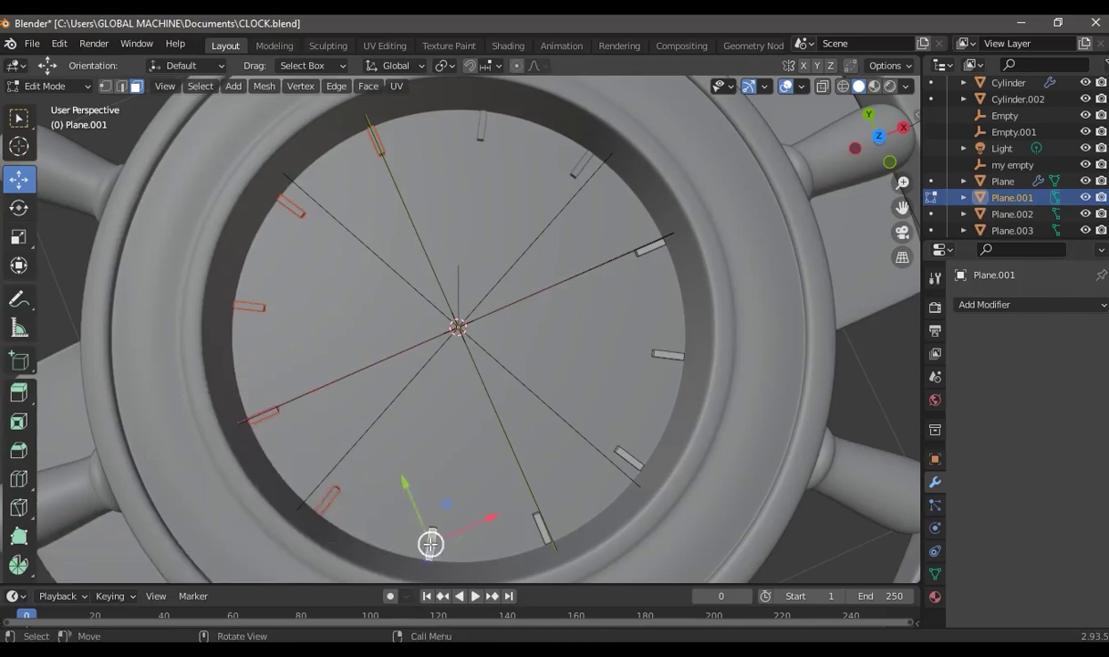
Separate the bottom, next and lower-right hour markers into their own objects
key("ctrl+KP_Add")
key("p")
left_click(432, 546)
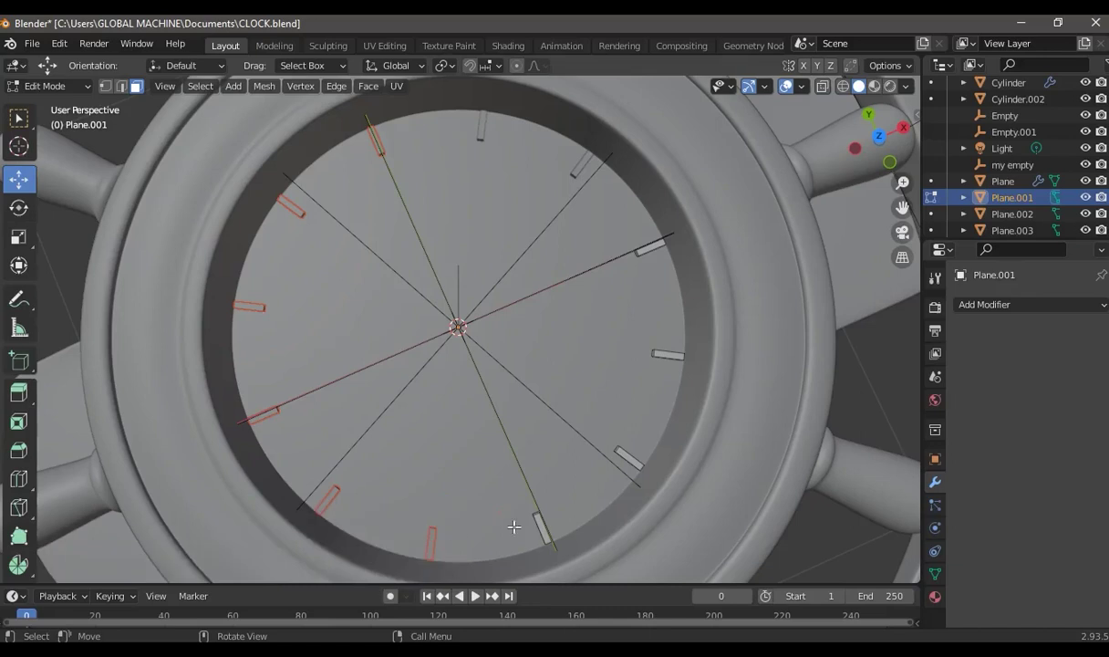
key("ctrl+KP_Add")
key("p")
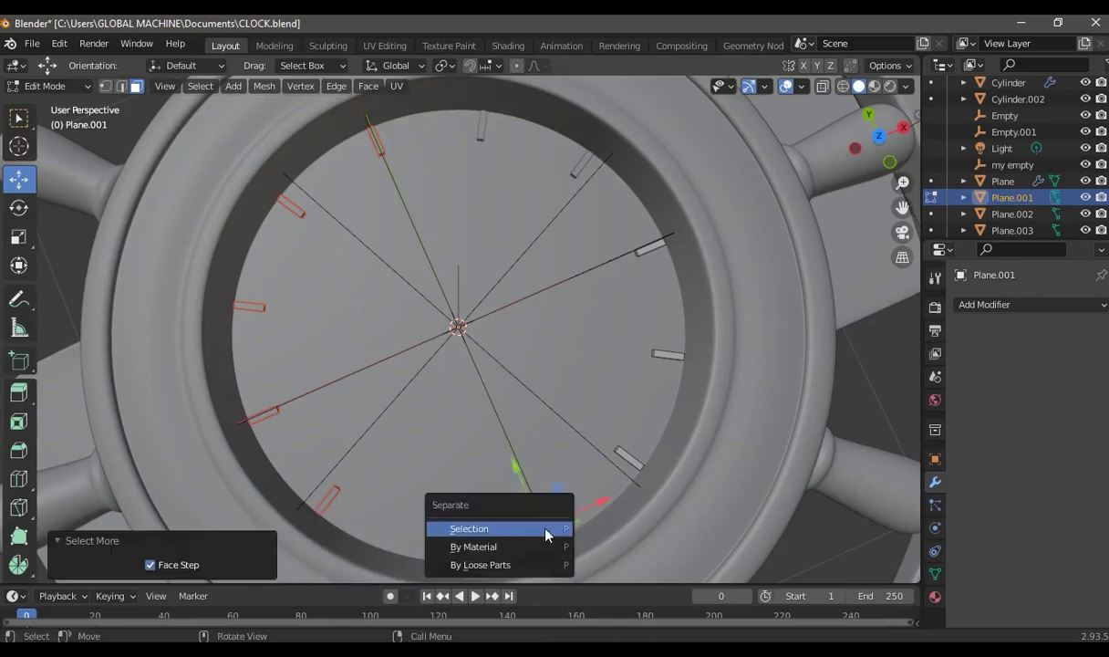
left_click(545, 529)
key("ctrl+KP_Add")
key("p")
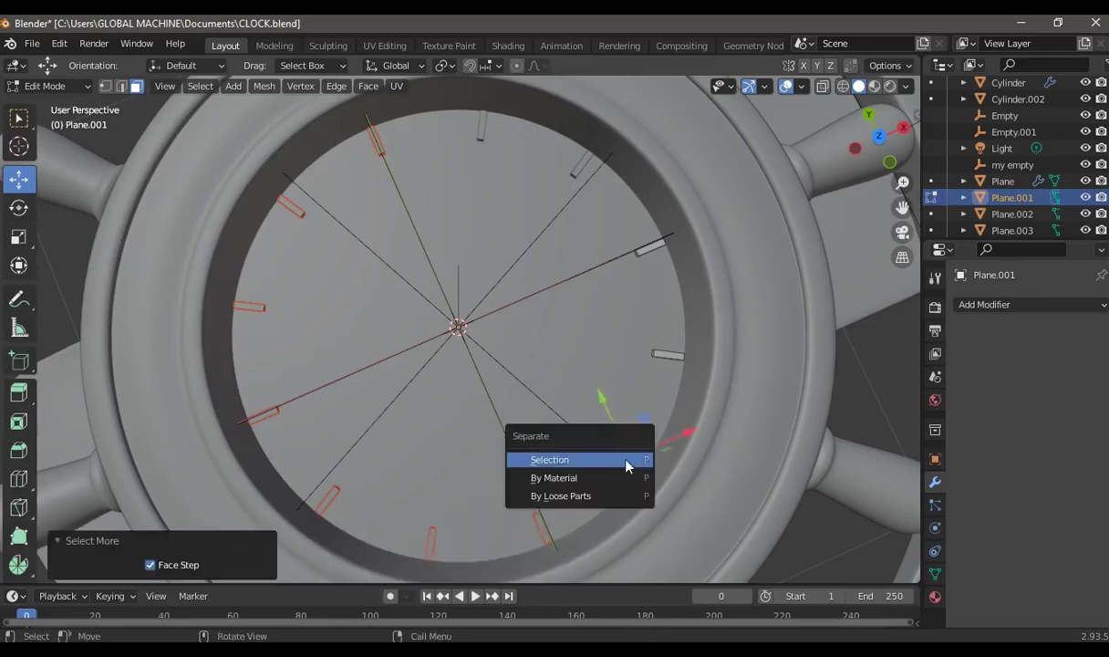
left_click(626, 461)
Separate the last right-hand markers, return to Object Mode and select the centre Empty
left_click(670, 353)
key("ctrl+KP_Add")
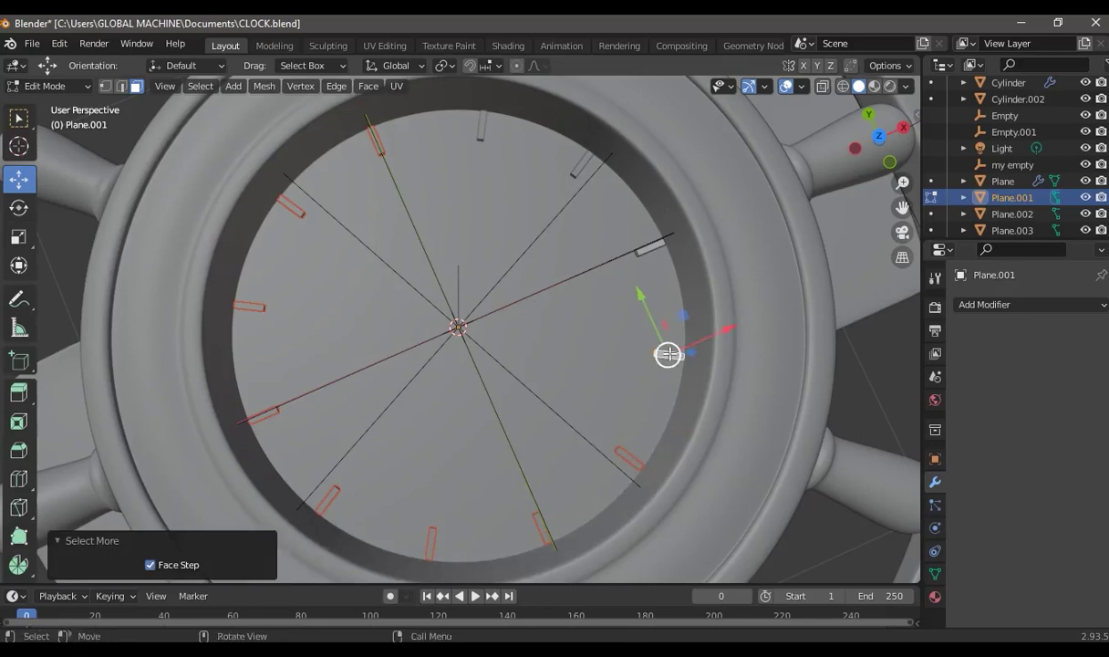
key("p")
left_click(670, 354)
left_click(646, 246)
key("ctrl+KP_Add")
middle_click_drag(651, 245, 653, 248)
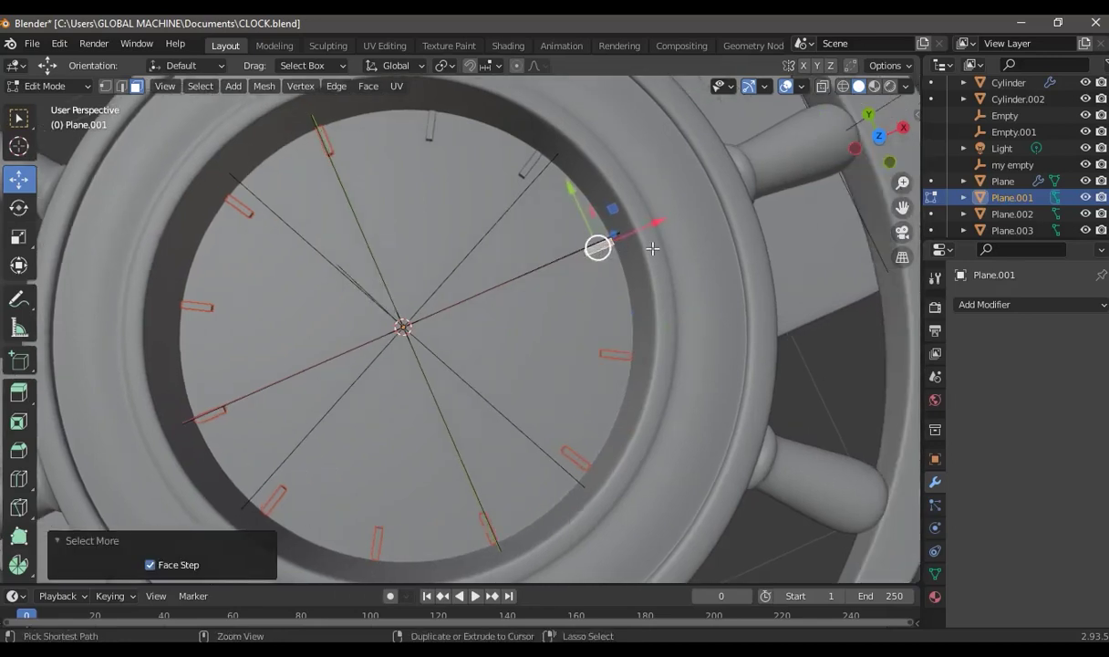
key("p")
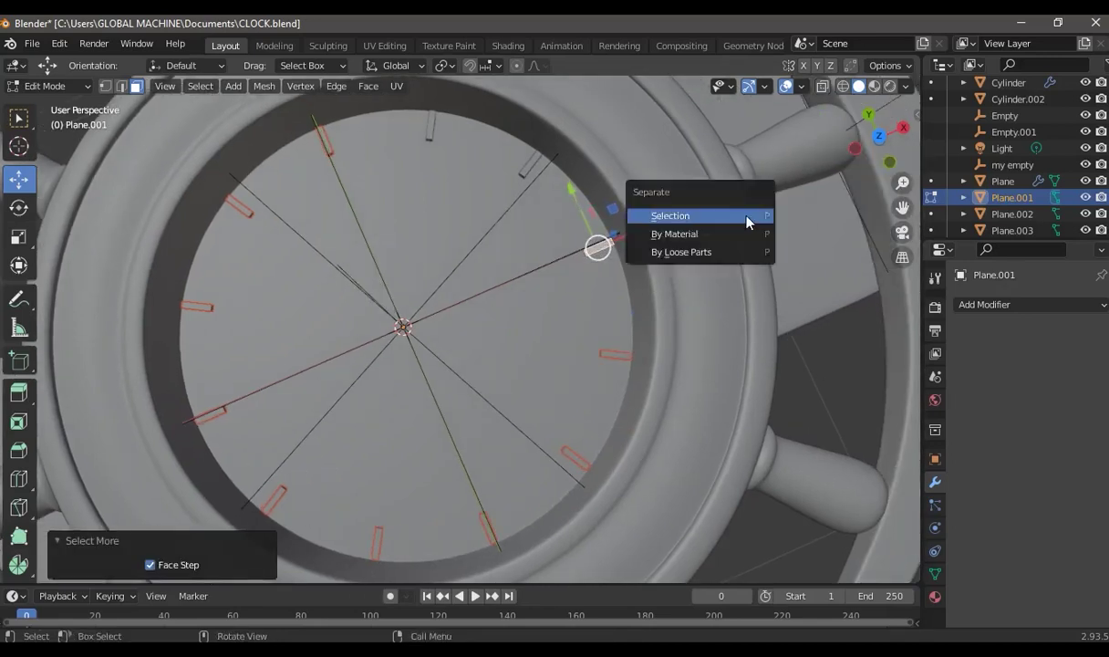
left_click(709, 214)
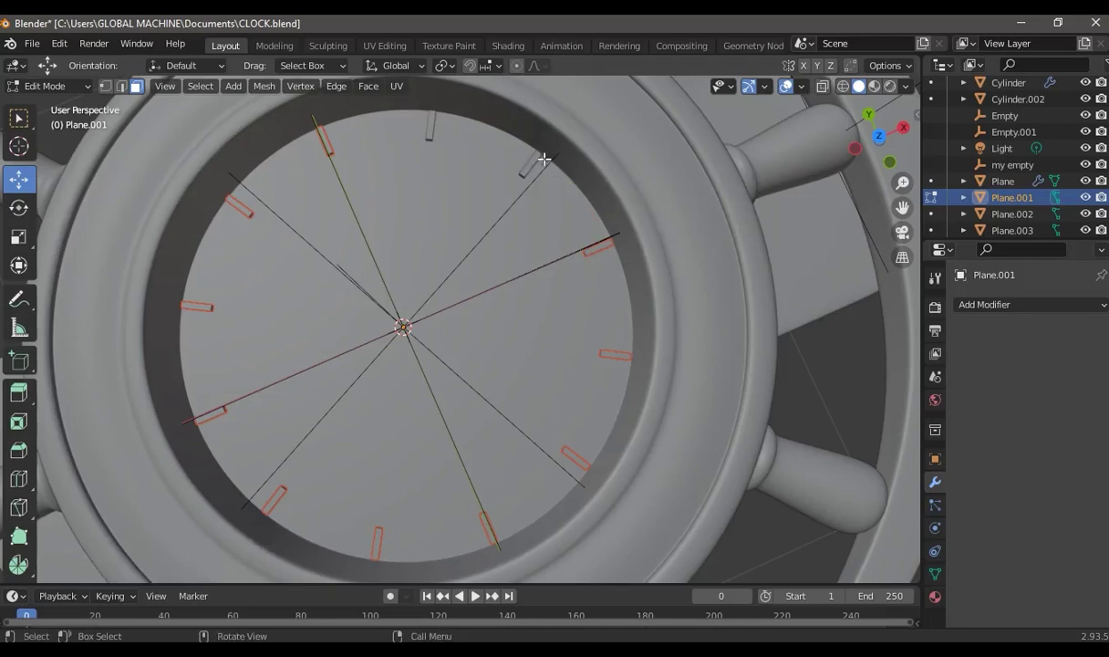
key("Tab")
left_click(500, 152)
left_click(321, 146)
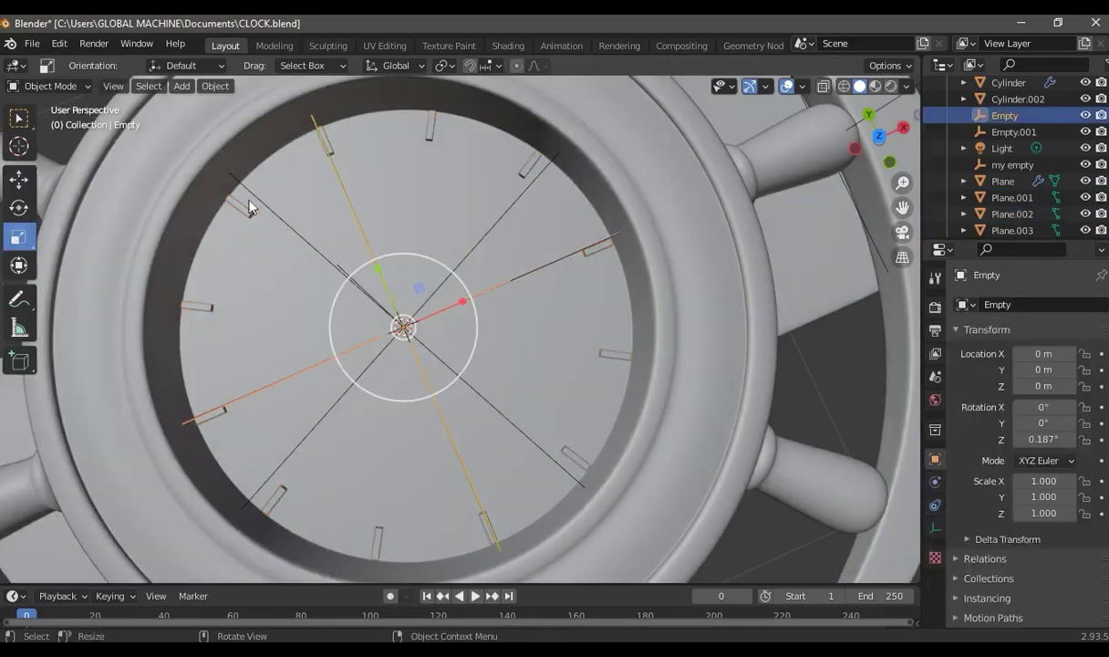
Save the clock file
left_click(327, 146)
left_click(203, 312)
scroll(560, 318, "down", 5)
mouse_move(560, 317)
middle_mouse_down()
mouse_move(683, 384)
mouse_move(654, 308)
mouse_move(618, 292)
mouse_move(370, 285)
mouse_move(459, 286)
middle_mouse_up()
left_click(32, 44)
left_click(53, 151)
Set the upper-left hour marker's origin to its geometry
left_click(370, 286)
left_click(370, 286)
scroll(459, 287, "up", 5)
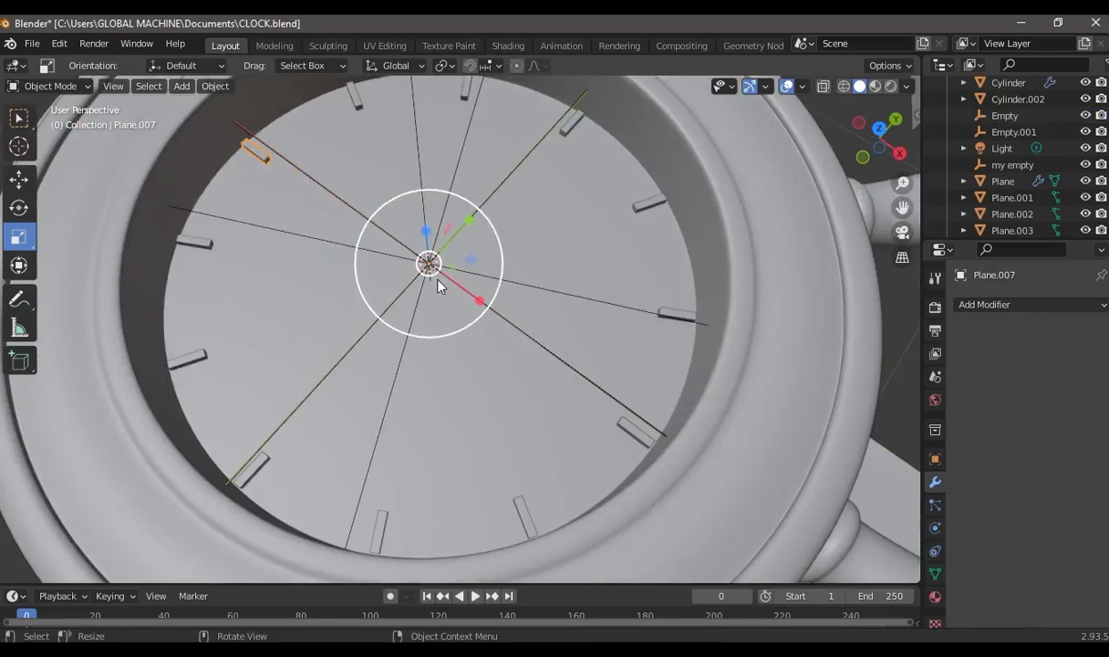
right_click(256, 158)
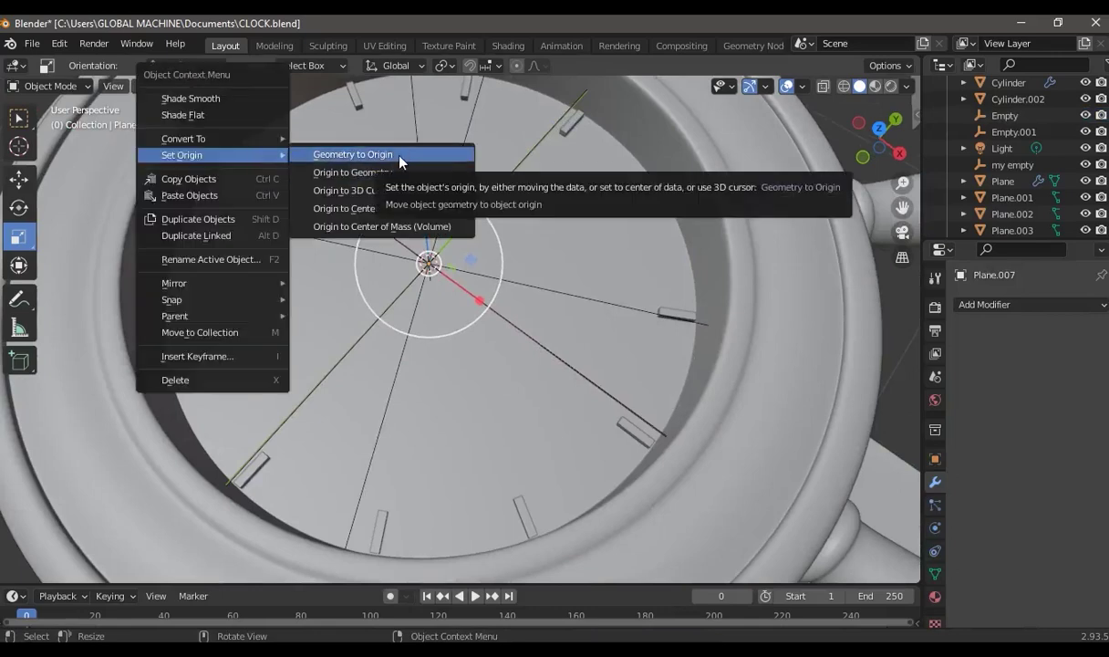
left_click(346, 170)
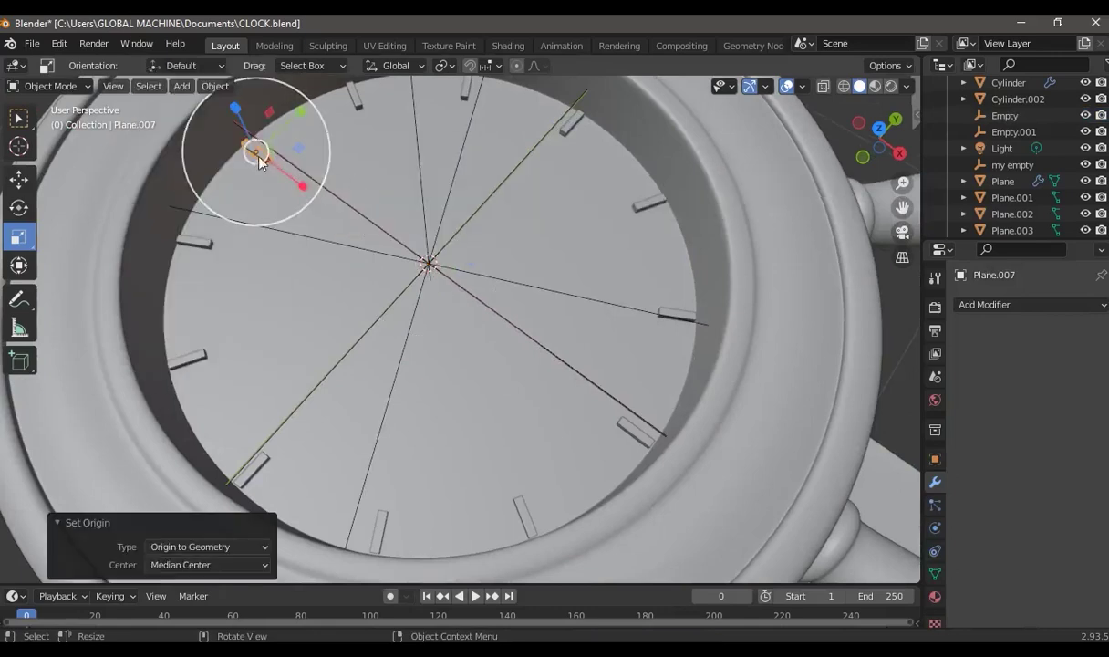
Hide both empties, 'my empty' and 'Empty'
left_click(1013, 164)
key("h")
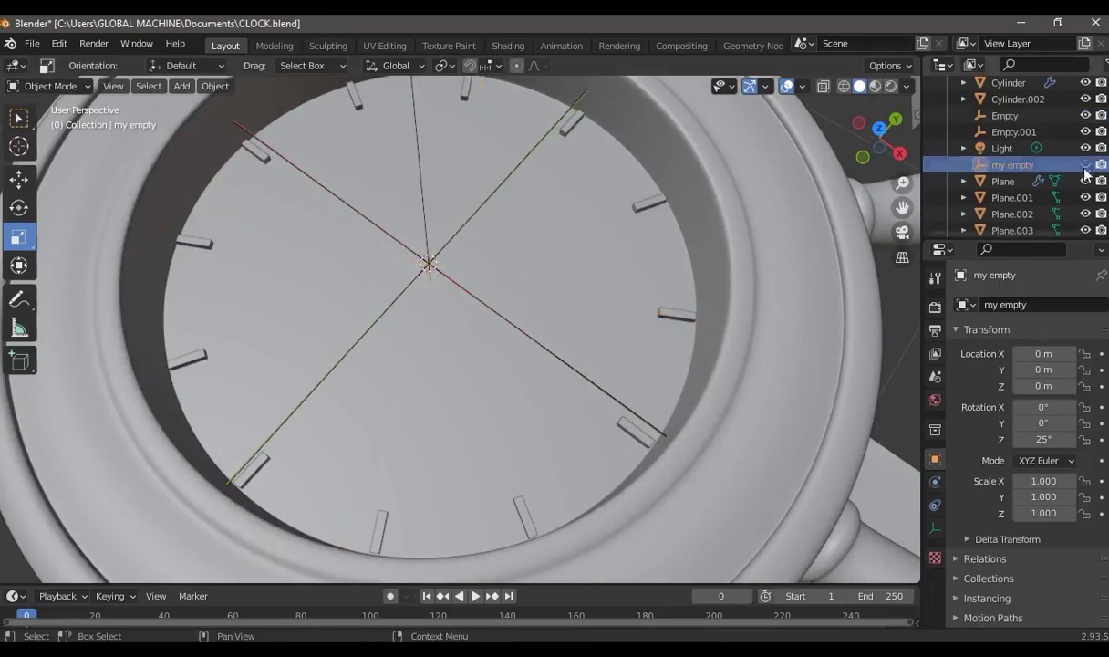
left_click(1086, 115)
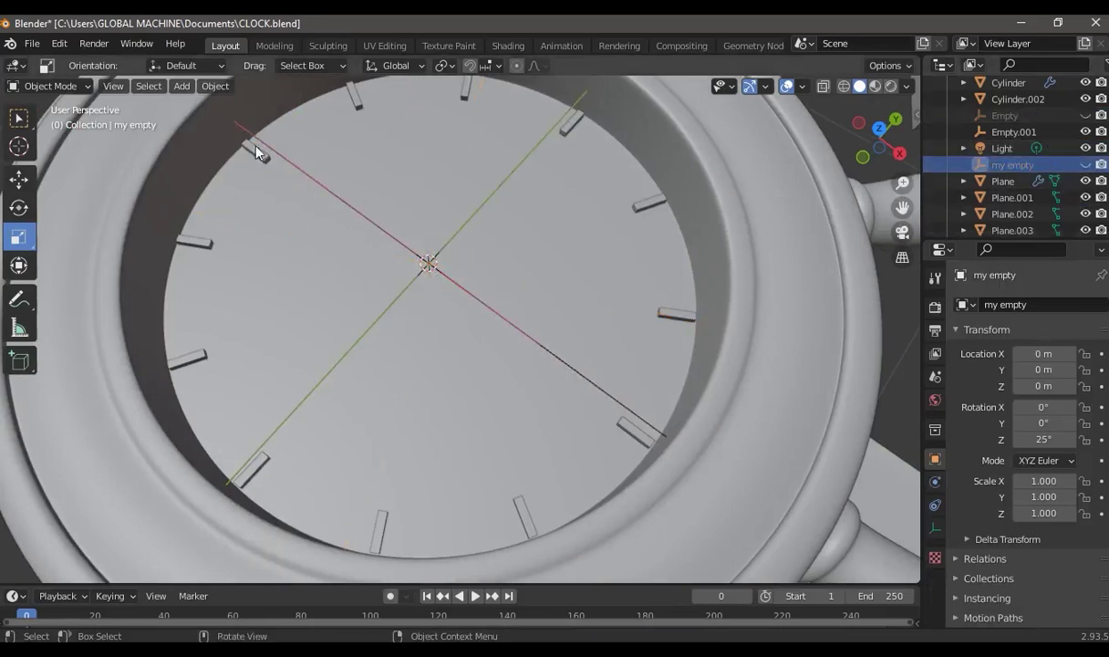
Snap the 3D cursor to the upper-left marker Plane.007 with Cursor to Active
left_click(257, 151)
right_click(260, 157)
mouse_move(182, 154)
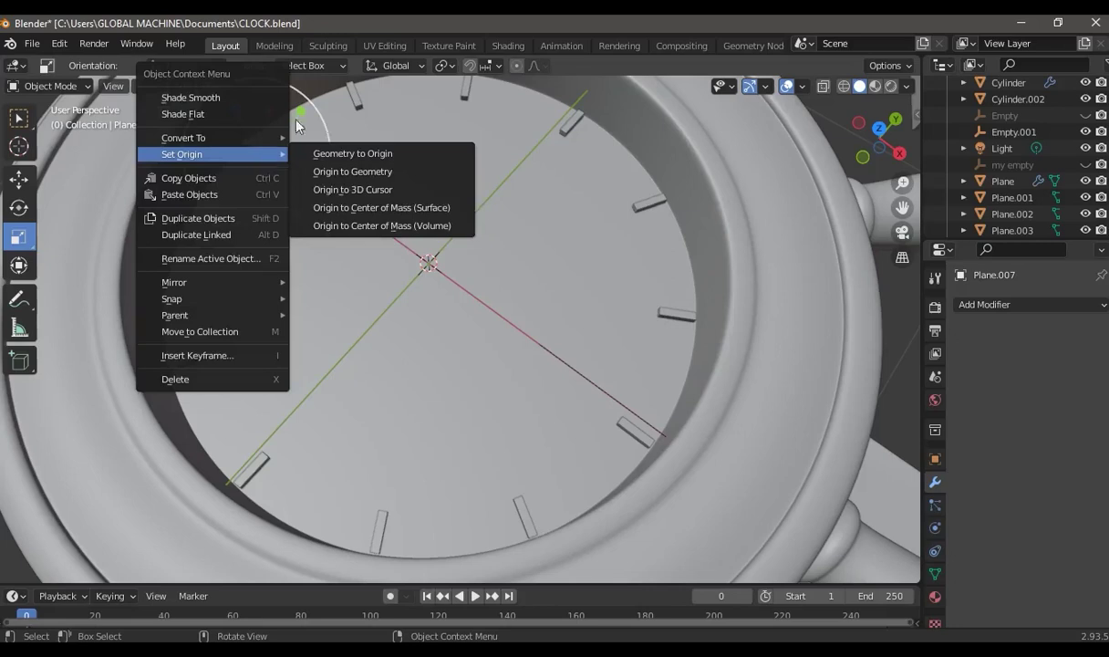
key("Escape")
key("shift+s")
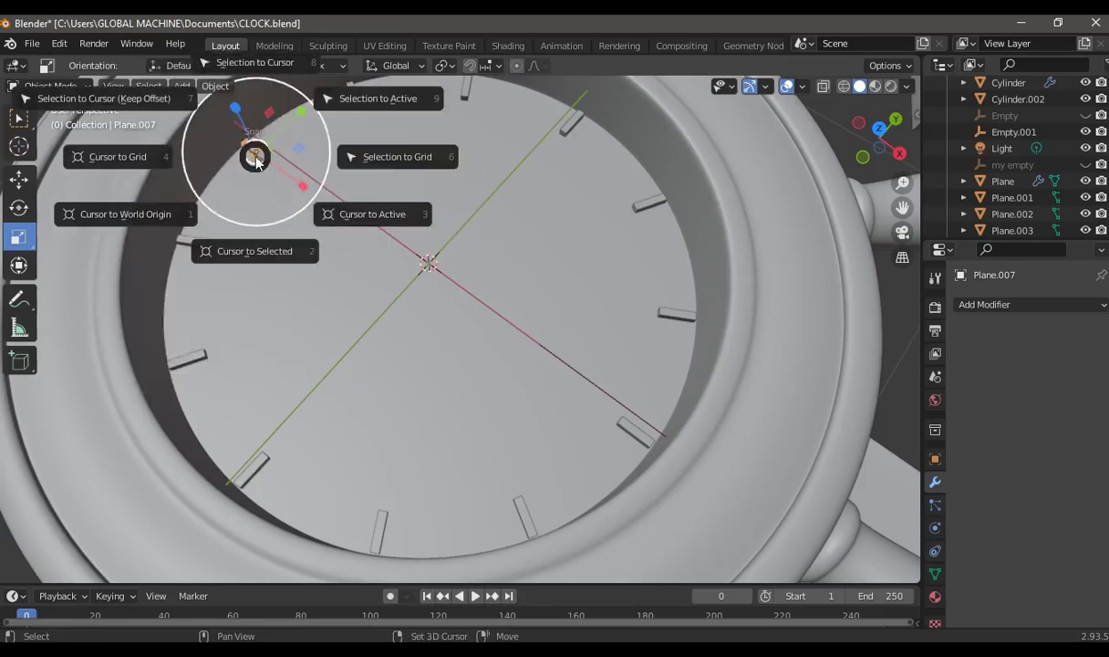
left_click(366, 215)
mouse_move(367, 223)
middle_mouse_down()
mouse_move(500, 328)
mouse_move(219, 342)
middle_mouse_up()
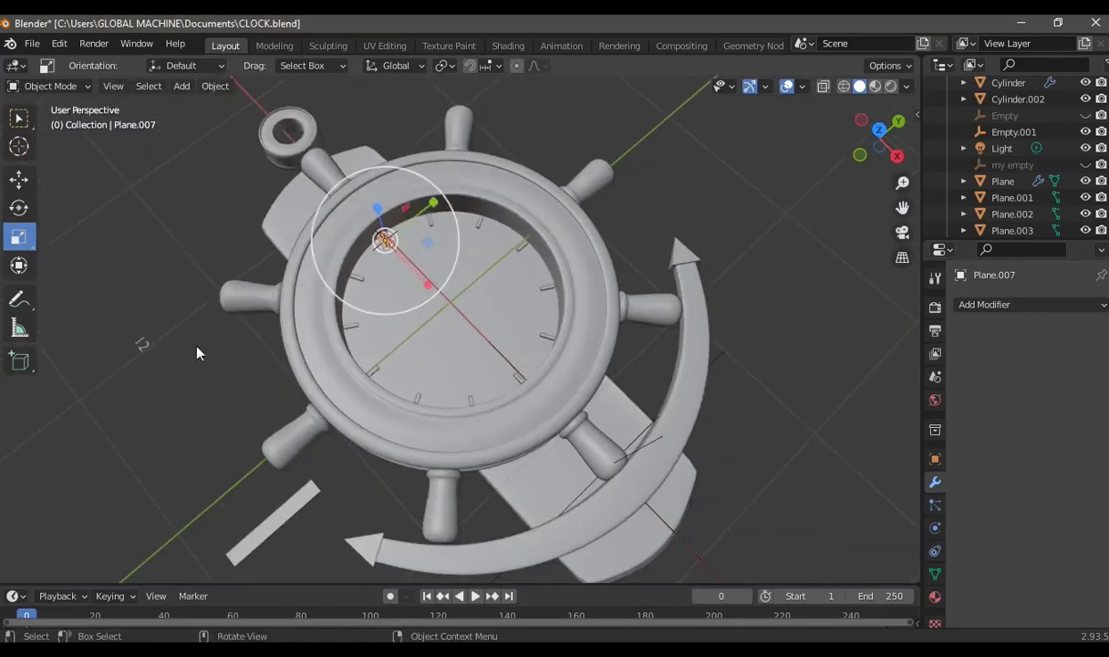
left_click(146, 347)
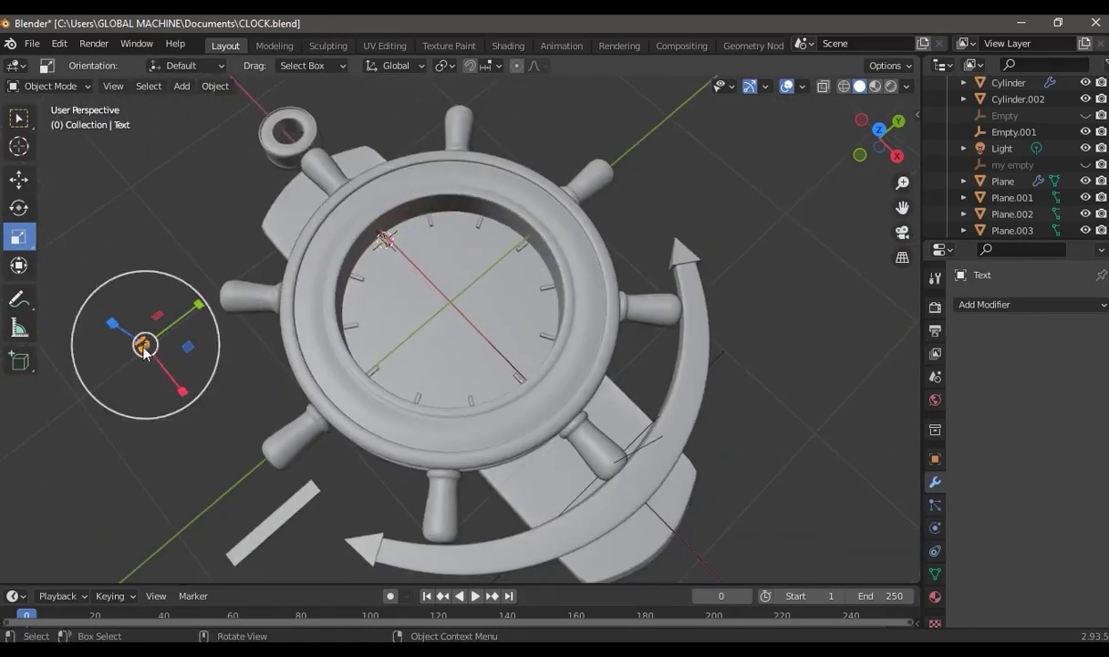
Centre the 12 text's origin, then move its origin and the text to the 3D cursor
right_click(143, 344)
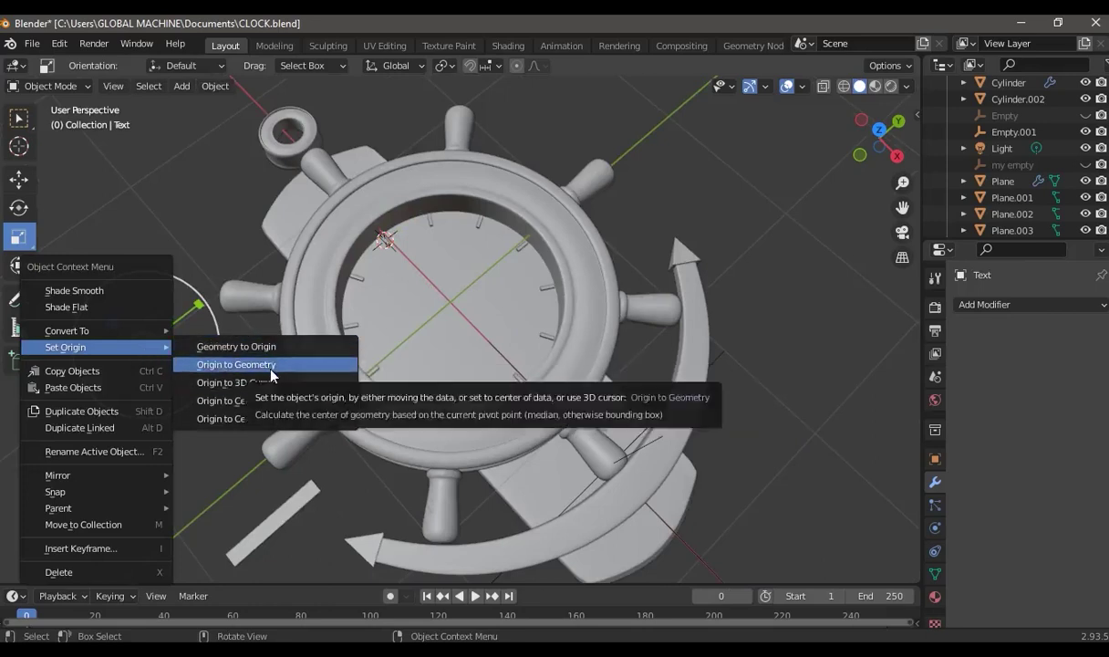
left_click(276, 390)
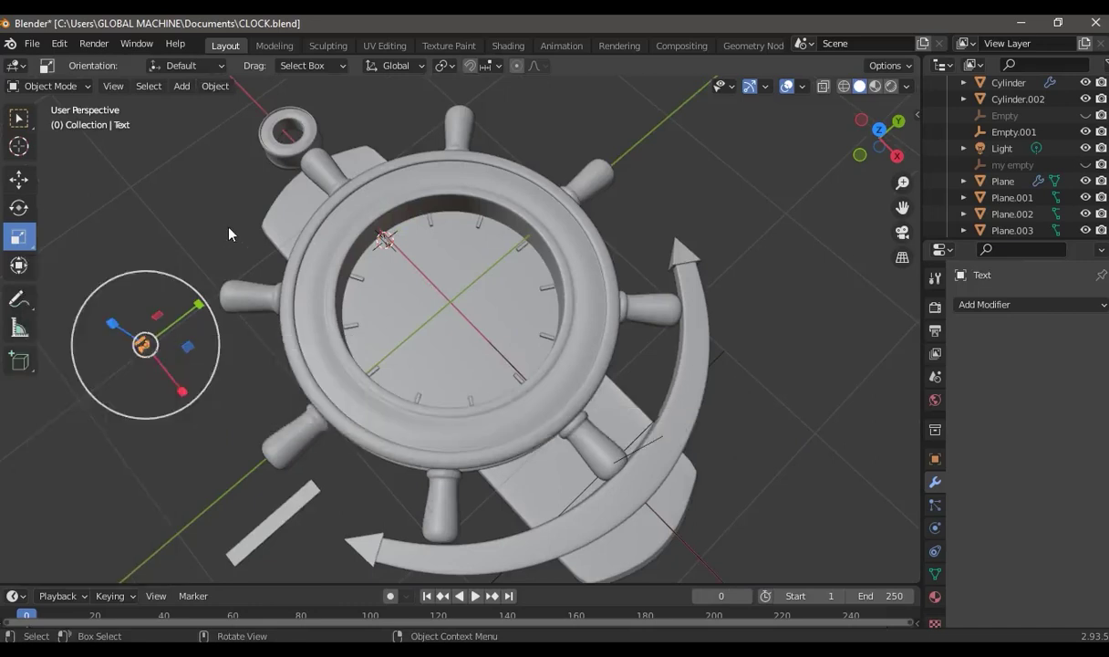
scroll(214, 256, "up", 2)
mouse_move(209, 292)
middle_mouse_down("shift")
mouse_move(352, 377)
mouse_move(372, 364)
middle_mouse_up("shift")
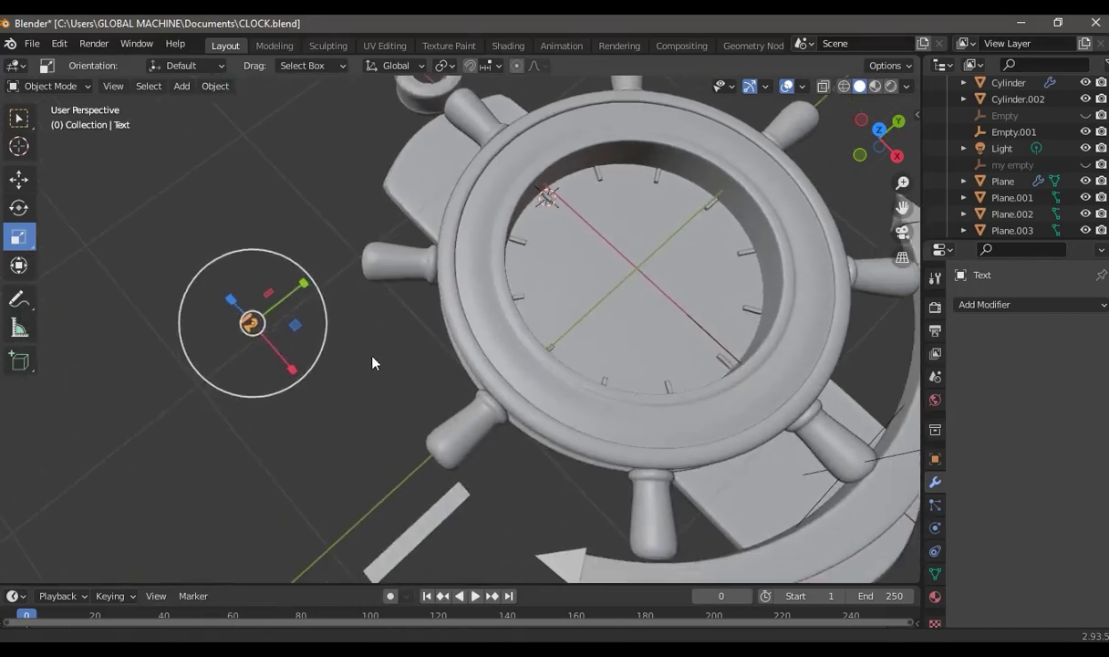
right_click(228, 320)
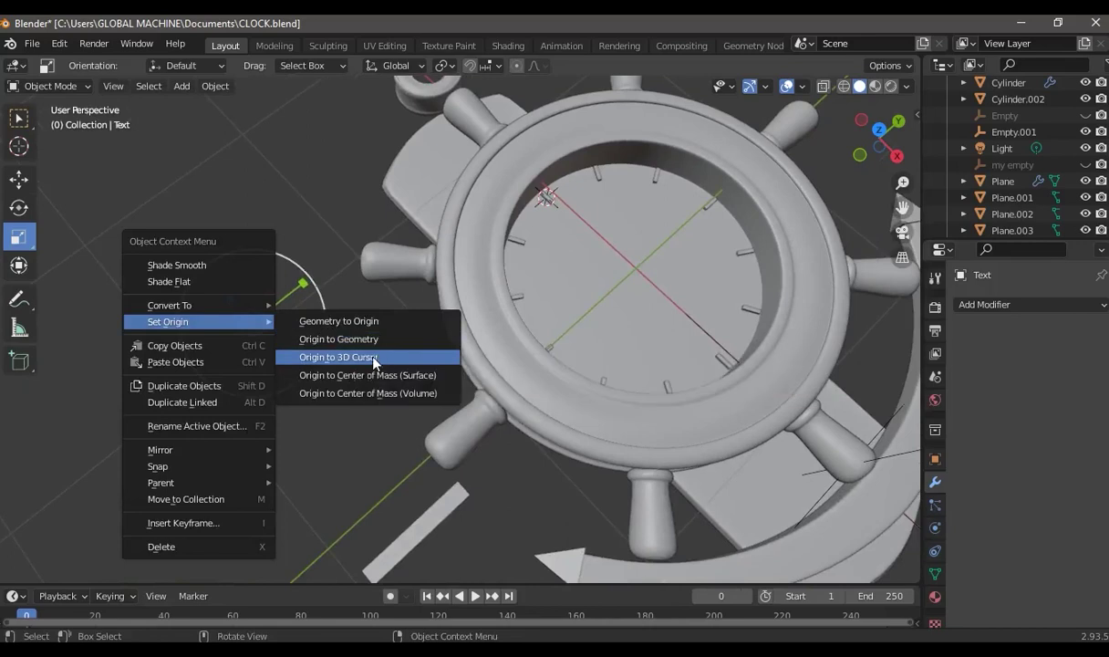
left_click(338, 363)
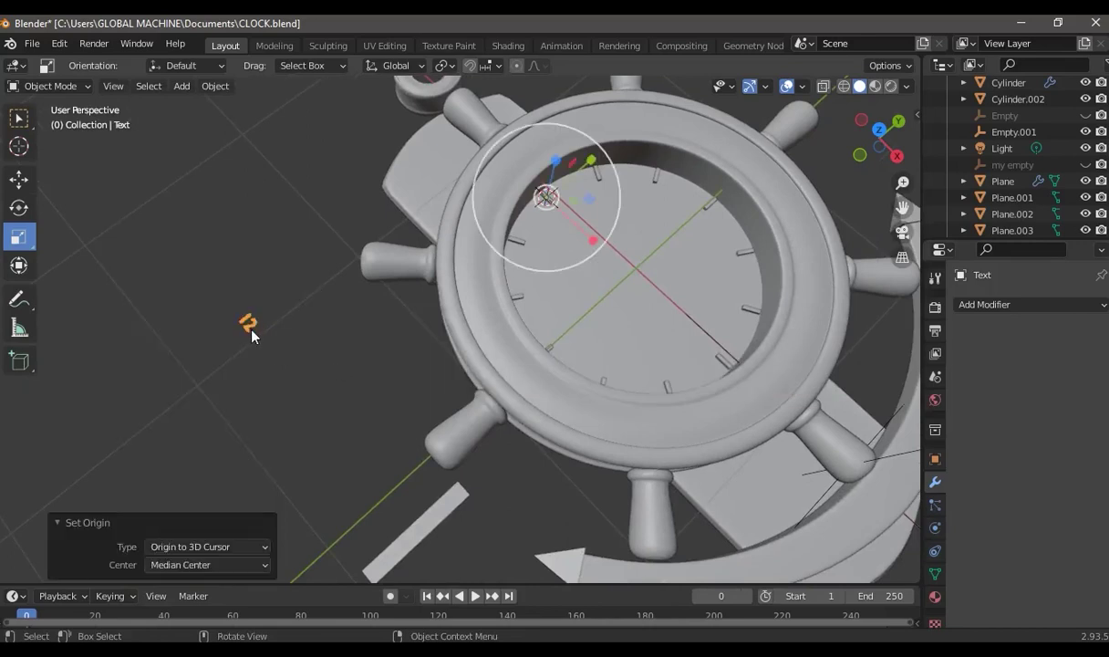
right_click(251, 330)
left_click(334, 326)
key("KP_Decimal")
mouse_move(627, 317)
middle_mouse_down()
mouse_move(669, 329)
mouse_move(617, 308)
mouse_move(192, 251)
middle_mouse_up()
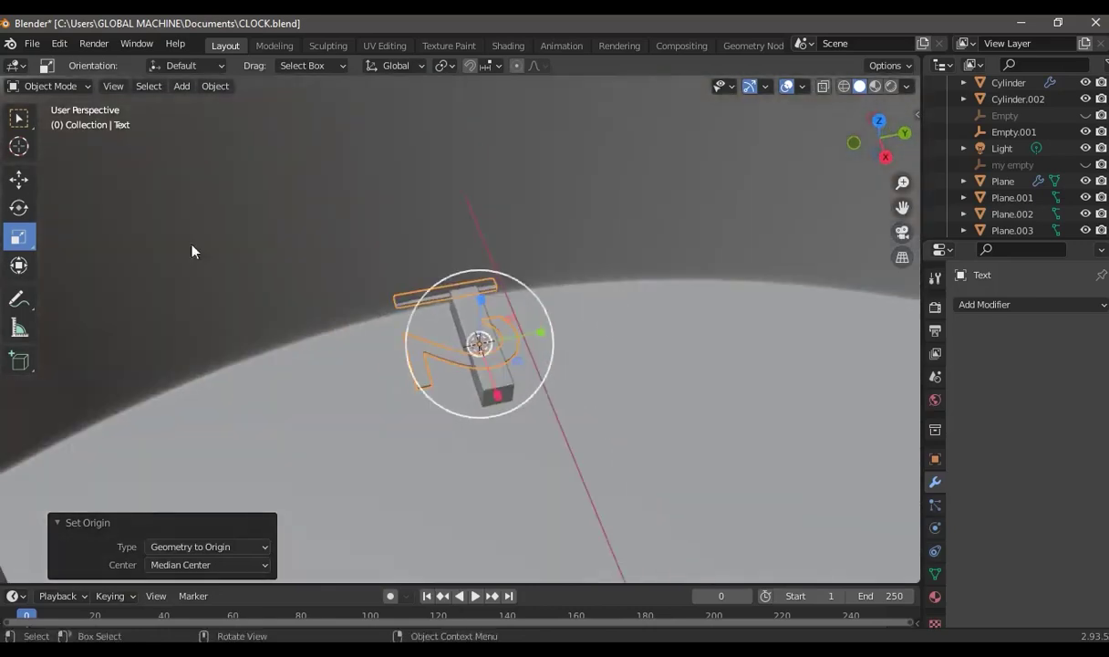
middle_click_drag(329, 319, 653, 427)
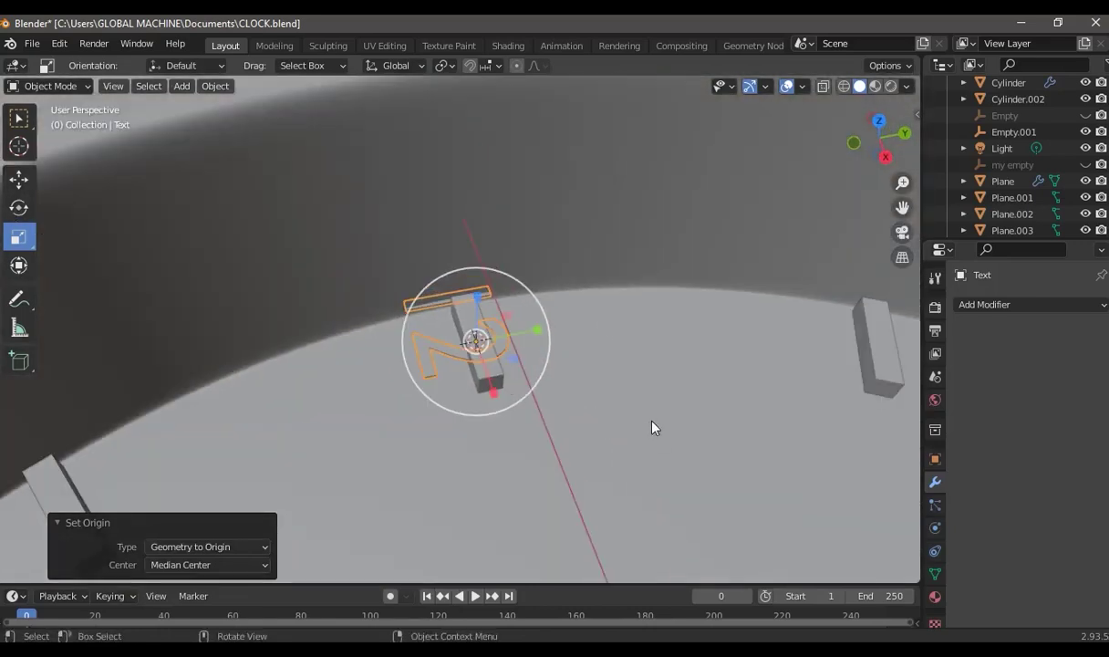
Rotate the 12 numeral 90° about Z and view it from the top
key("r")
key("z")
key("9")
key("0")
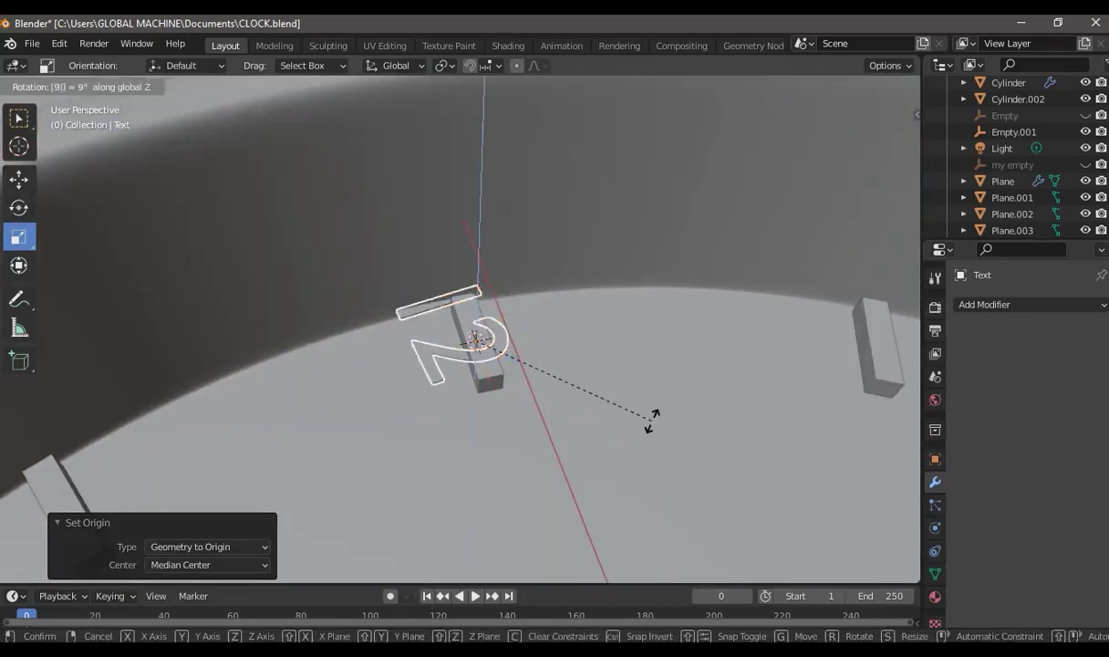
key("Return")
middle_click_drag(653, 426, 646, 421)
left_click(880, 137)
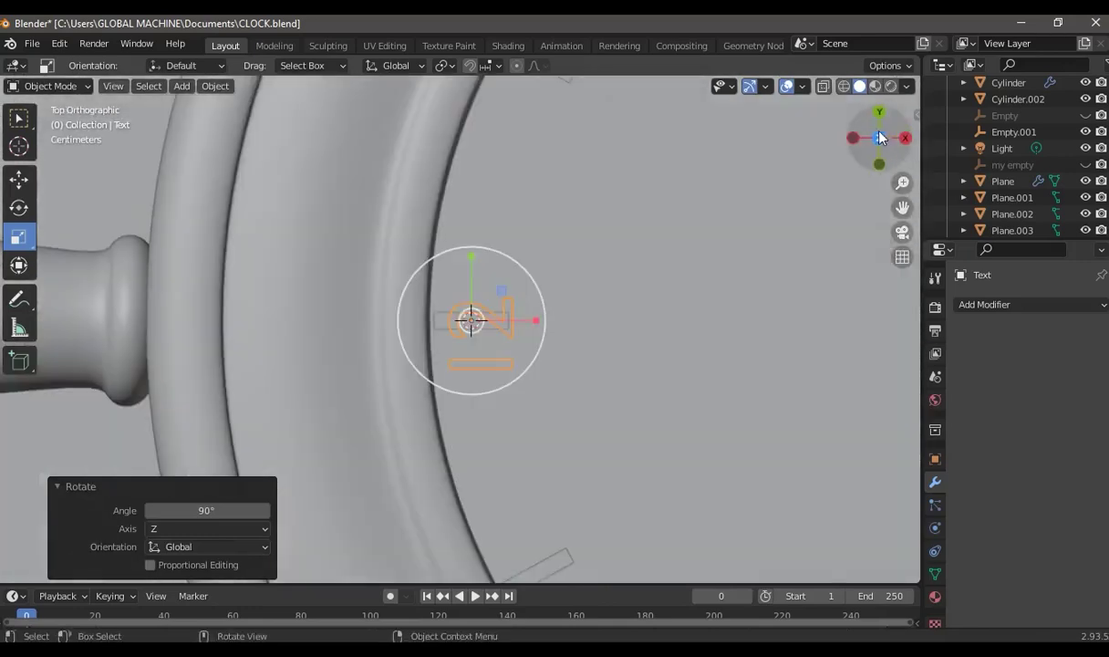
Reset the numeral's origin to center of mass and geometry, then bring geometry to origin
left_click(19, 179)
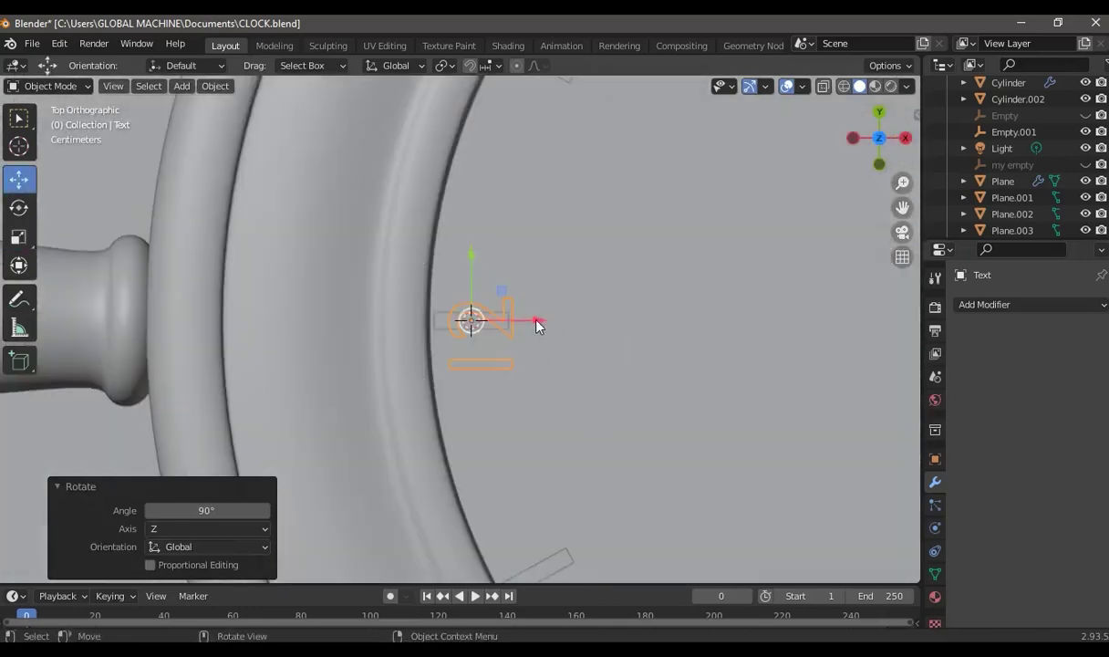
right_click(535, 324)
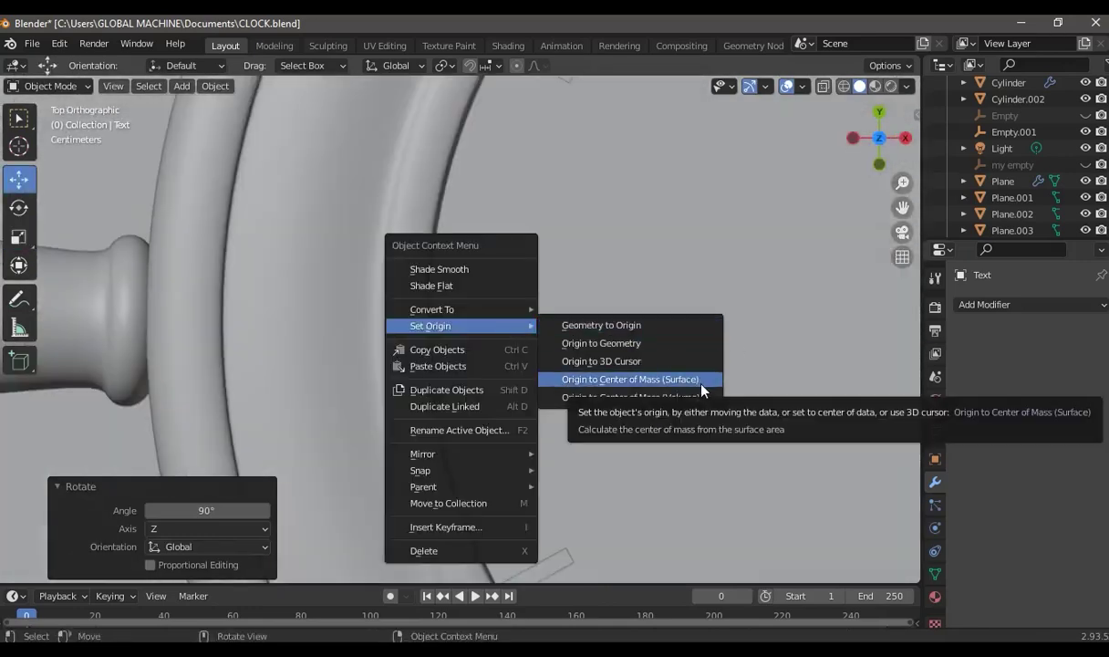
left_click(622, 397)
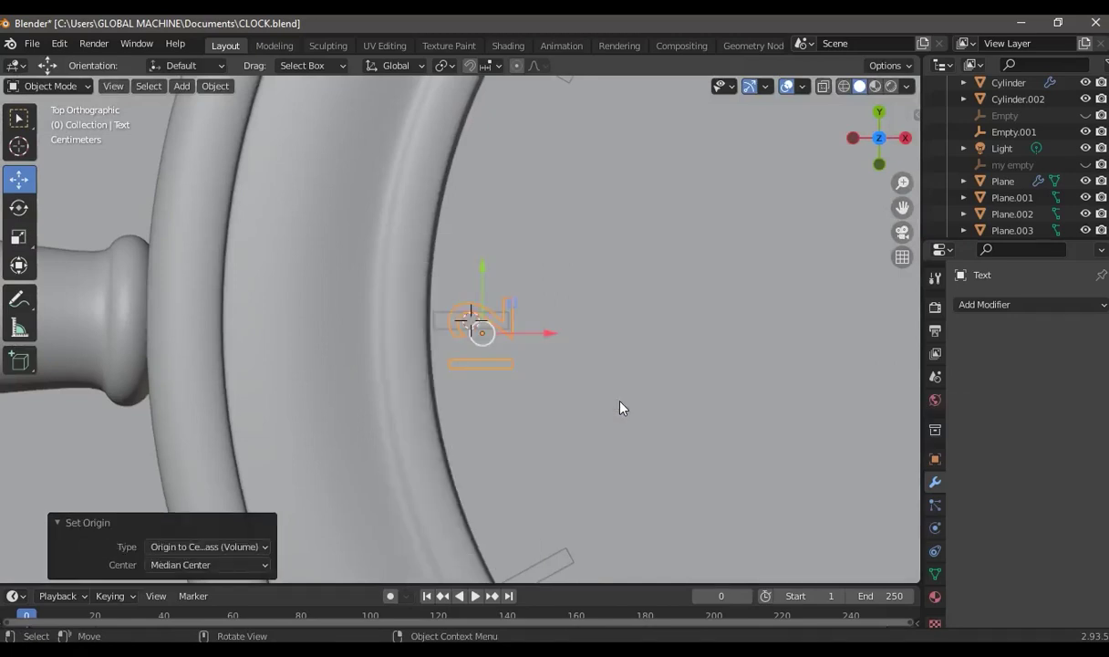
right_click(492, 333)
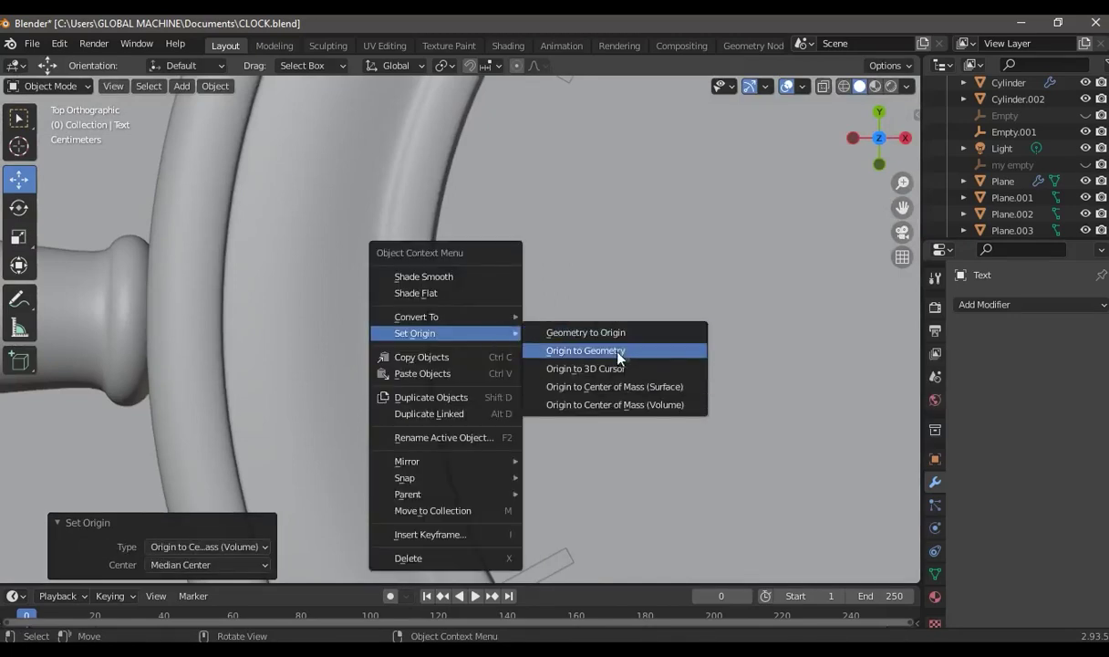
left_click(621, 355)
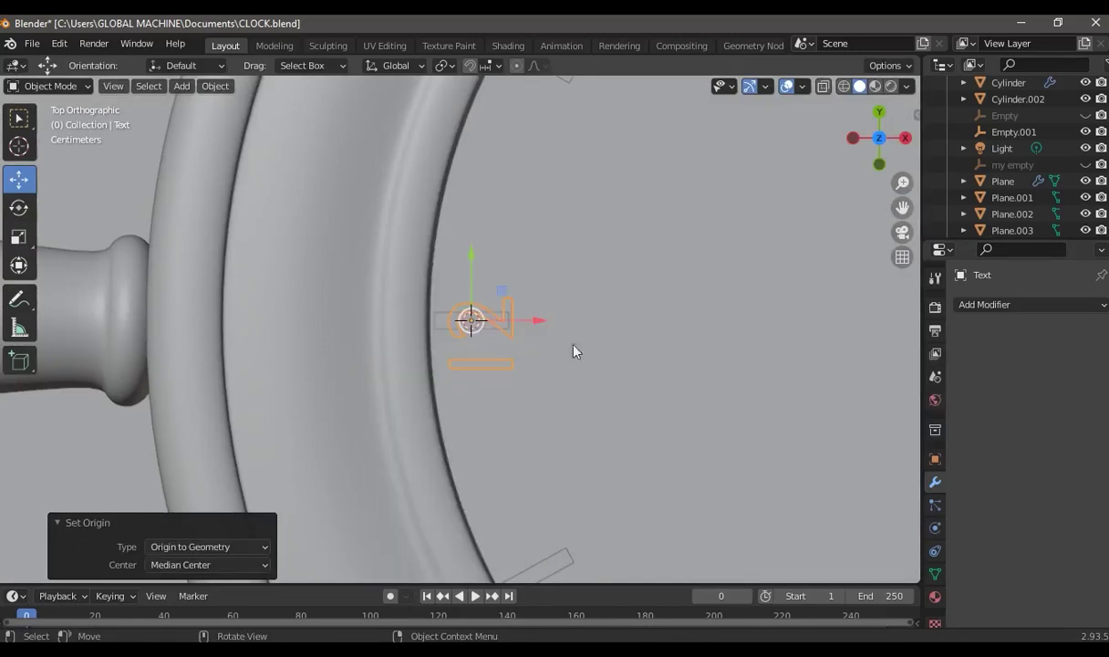
right_click(507, 335)
mouse_move(428, 329)
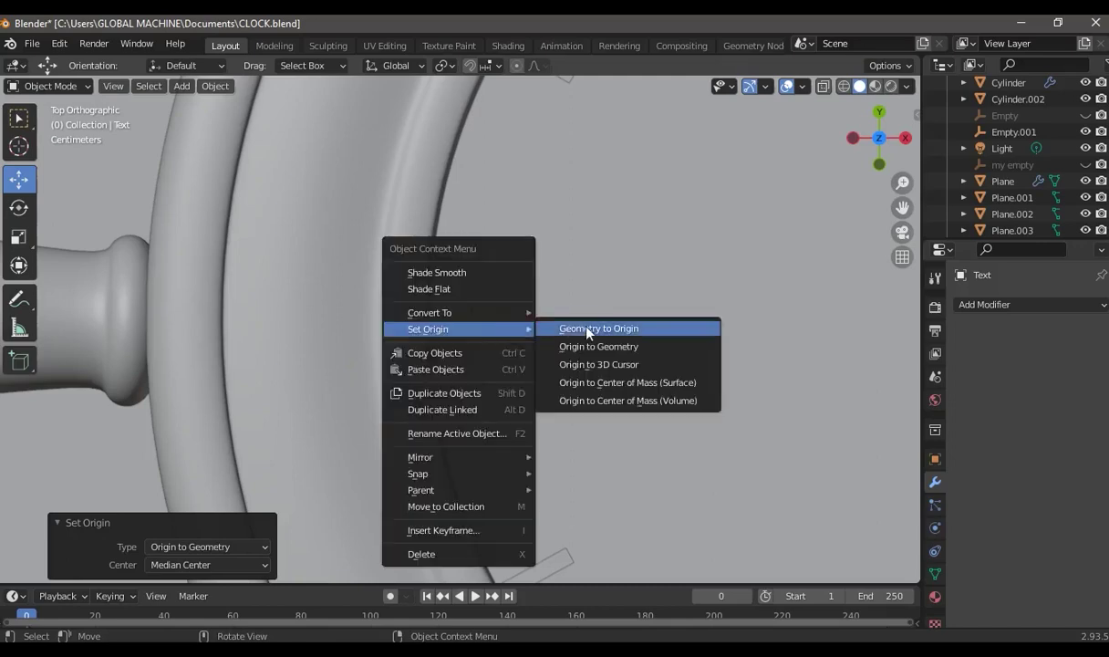
left_click(589, 332)
Slide the 12 numeral along Y and X next to the top hour mark
left_click_drag(471, 256, 473, 240)
left_click_drag(544, 297, 578, 296)
left_click(600, 295)
left_click(616, 349)
mouse_move(617, 350)
middle_mouse_down()
mouse_move(764, 383)
mouse_move(706, 235)
mouse_move(607, 354)
middle_mouse_up()
left_click(525, 338)
left_click_drag(515, 283, 515, 284)
In front view with X-ray on, raise the numeral 0.005384 m to sit on the face
left_click(862, 148)
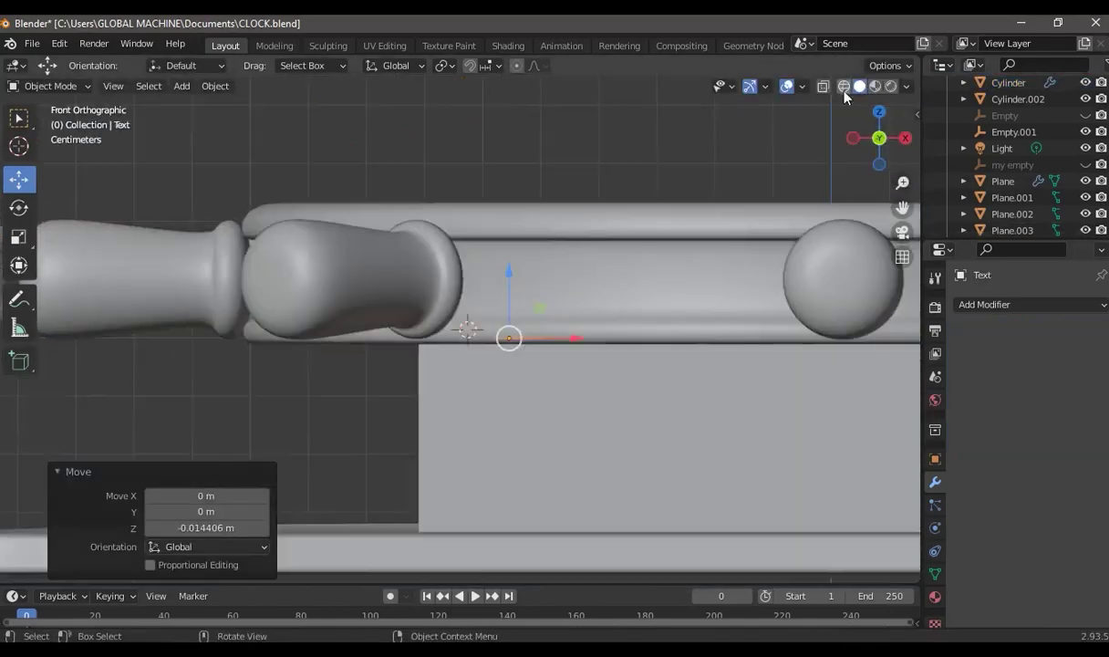
left_click(823, 86)
scroll(556, 327, "up", 4)
scroll(607, 377, "up", 4)
scroll(787, 388, "up", 3)
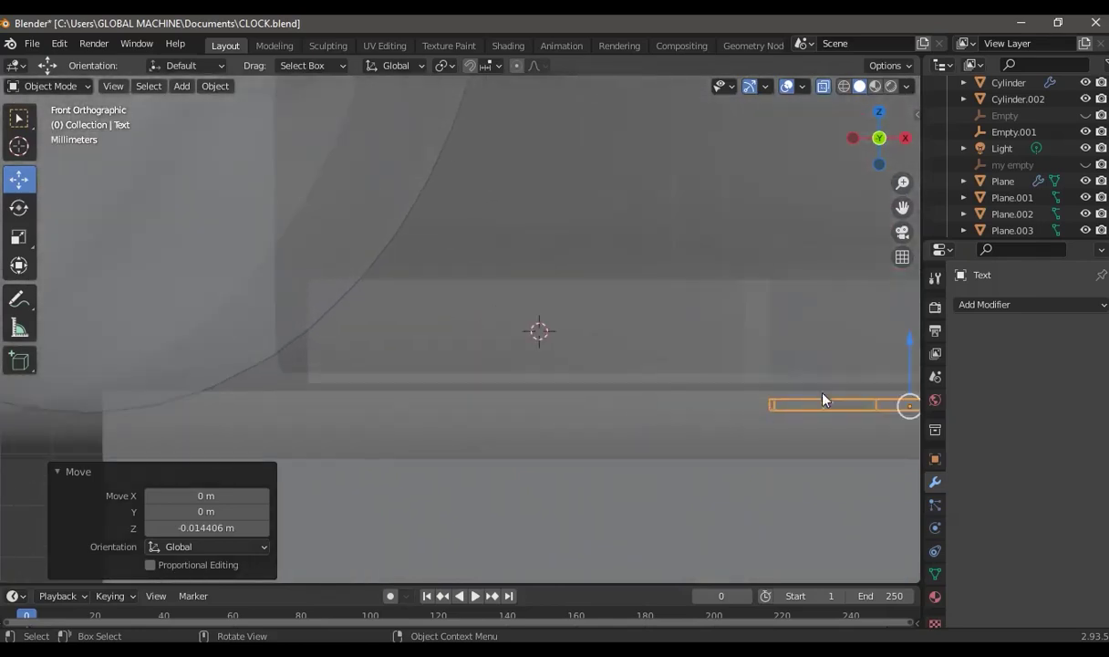
middle_click_drag(828, 415, 593, 392, "shift")
left_click_drag(672, 316, 685, 286)
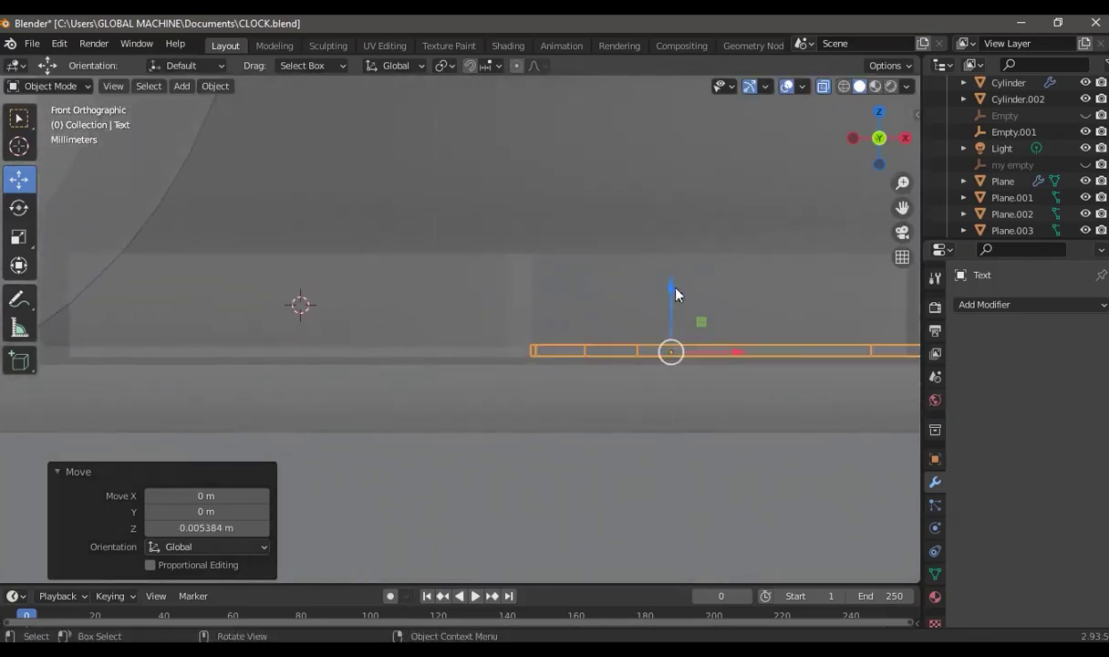
mouse_move(748, 308)
middle_mouse_down()
mouse_move(693, 314)
mouse_move(703, 316)
middle_mouse_up()
key("Tab")
left_click(570, 337)
key("ctrl+KP_Add")
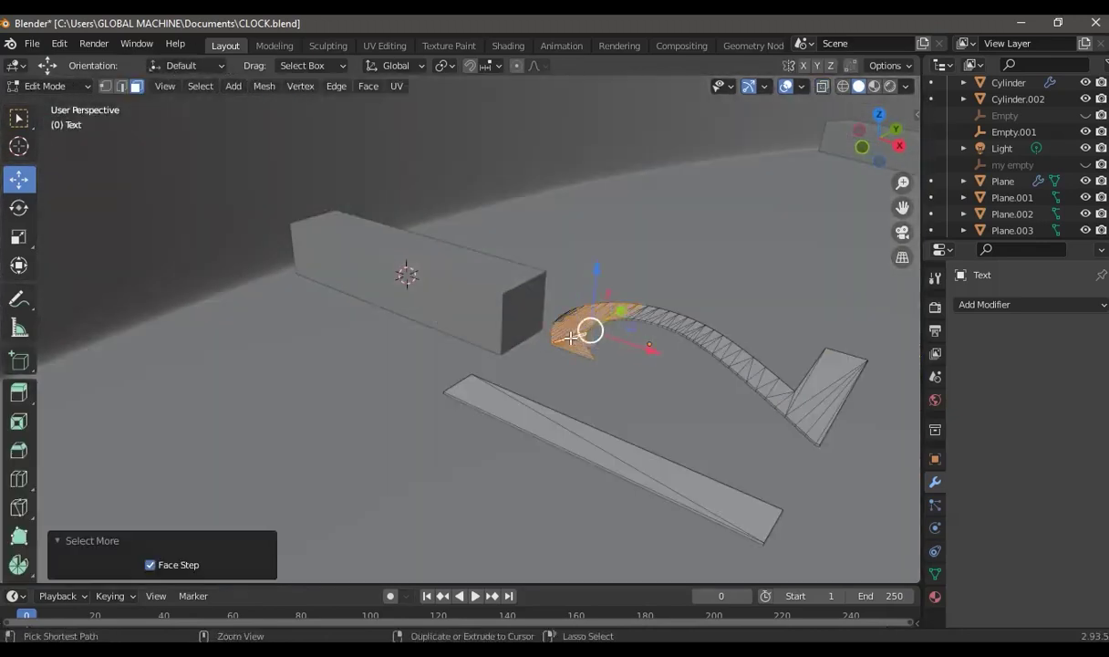
key("ctrl+KP_Add")
key("ctrl+KP_Add")
left_click(593, 454, "shift")
left_click(472, 287)
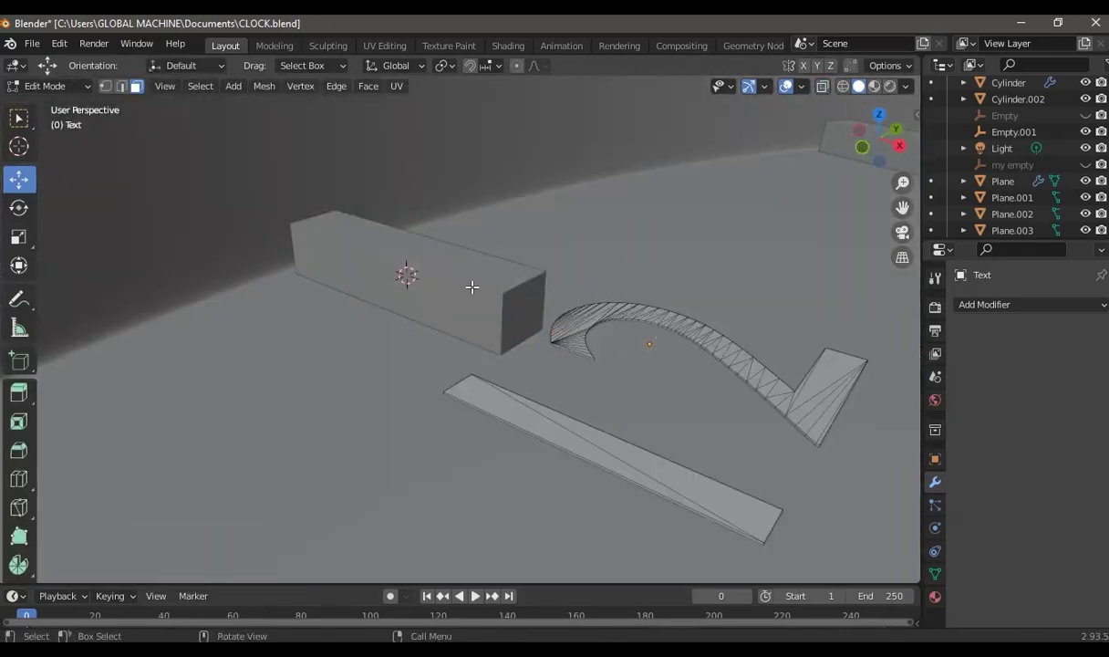
key("Tab")
left_click(444, 290)
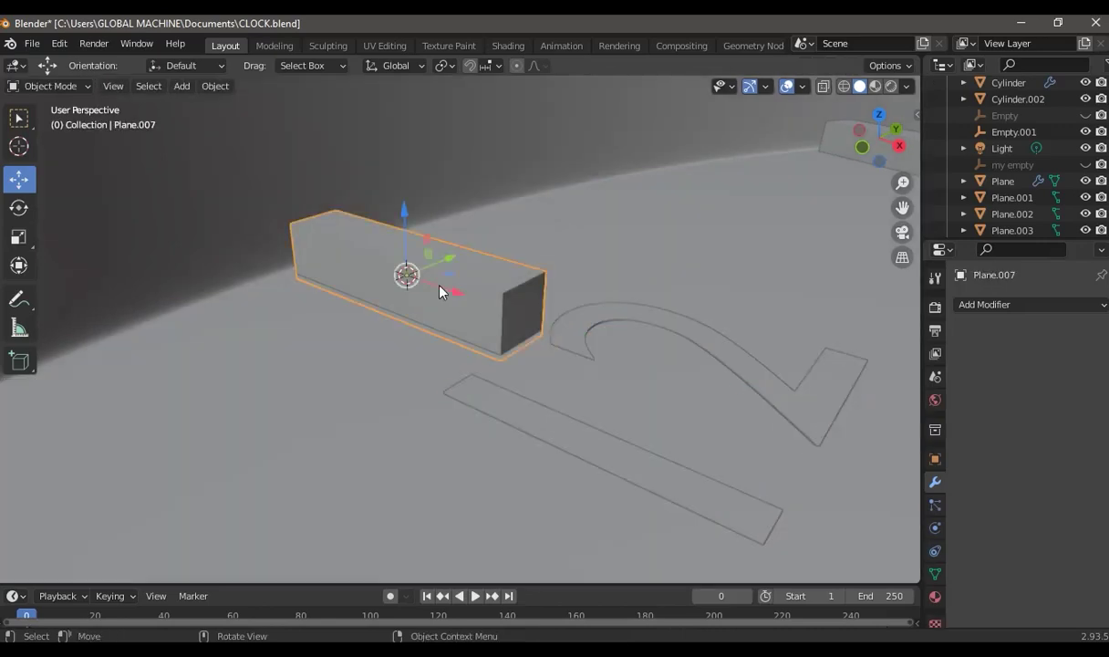
left_click(589, 329)
left_click(632, 416)
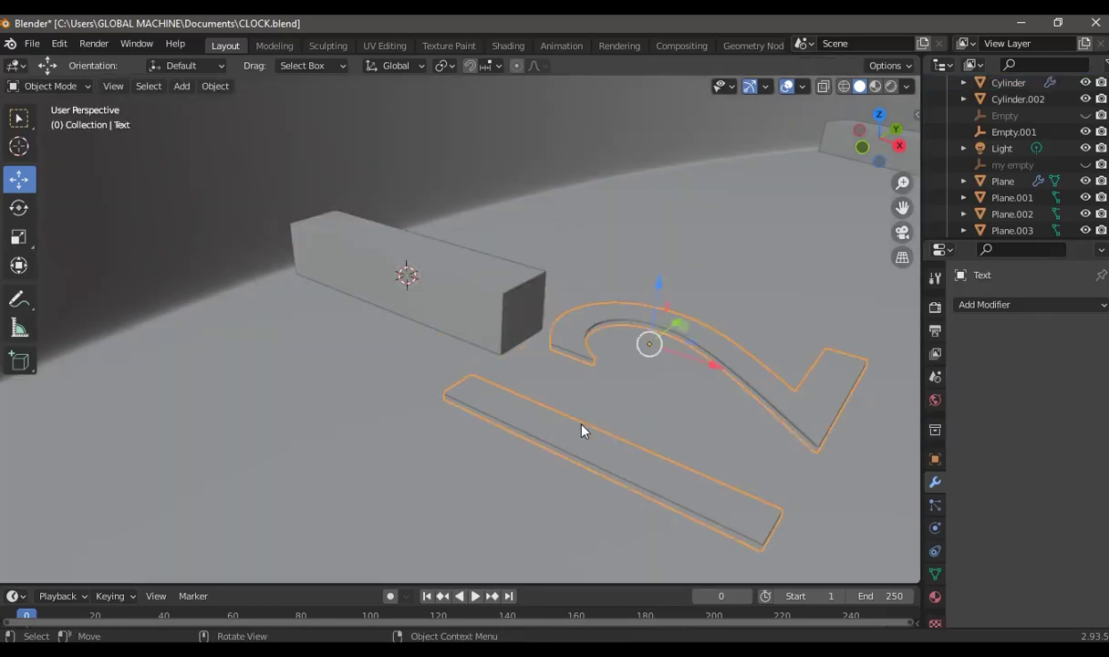
key("Tab")
left_click(581, 422)
key("ctrl+l")
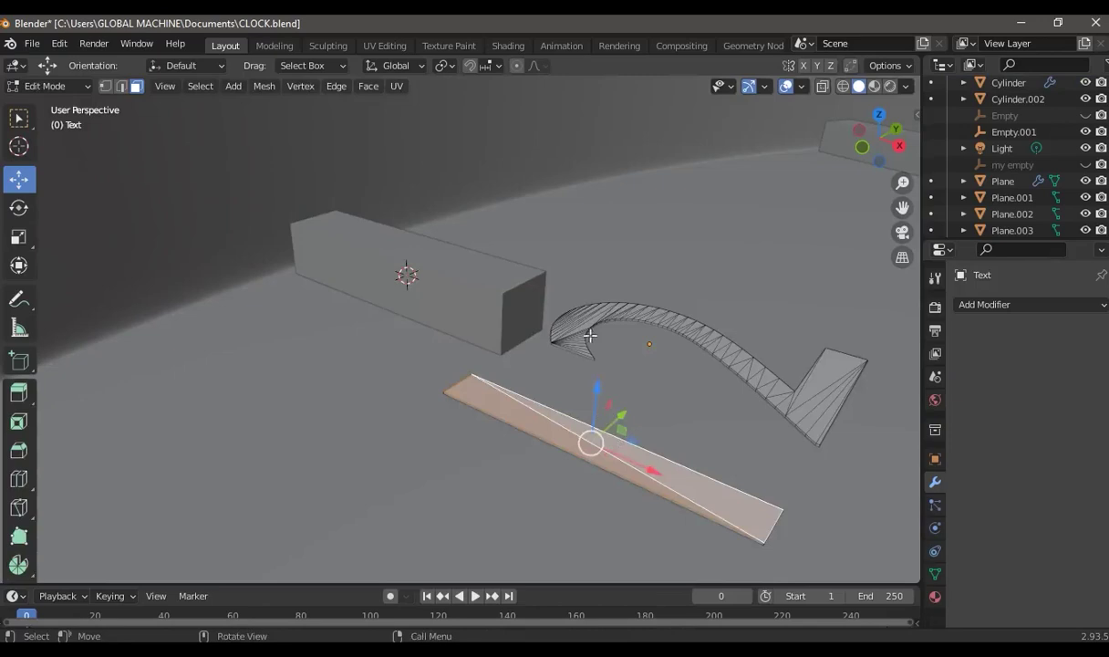
key("KP_Decimal")
scroll(575, 324, "down", 5)
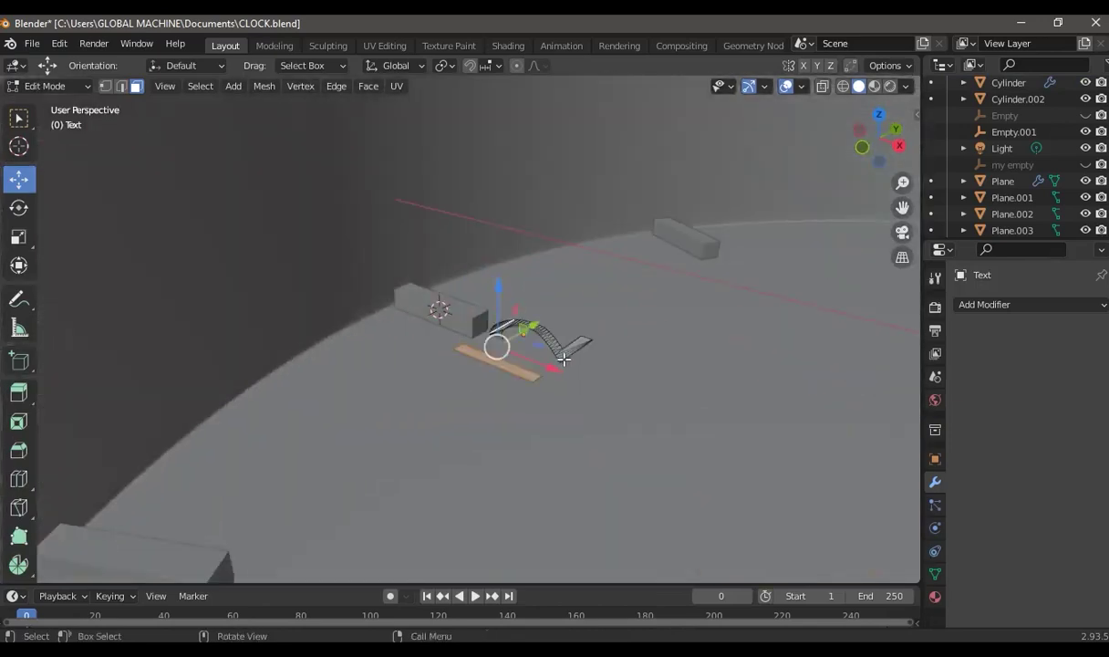
key("ctrl+KP_Add")
scroll(564, 359, "up", 2)
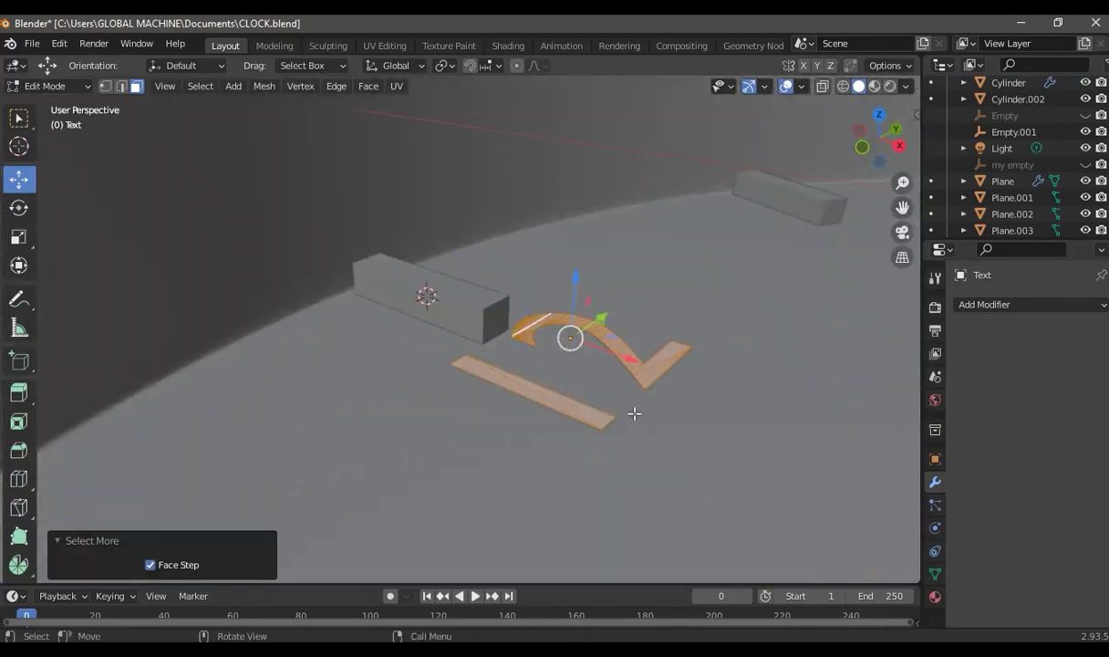
key("e")
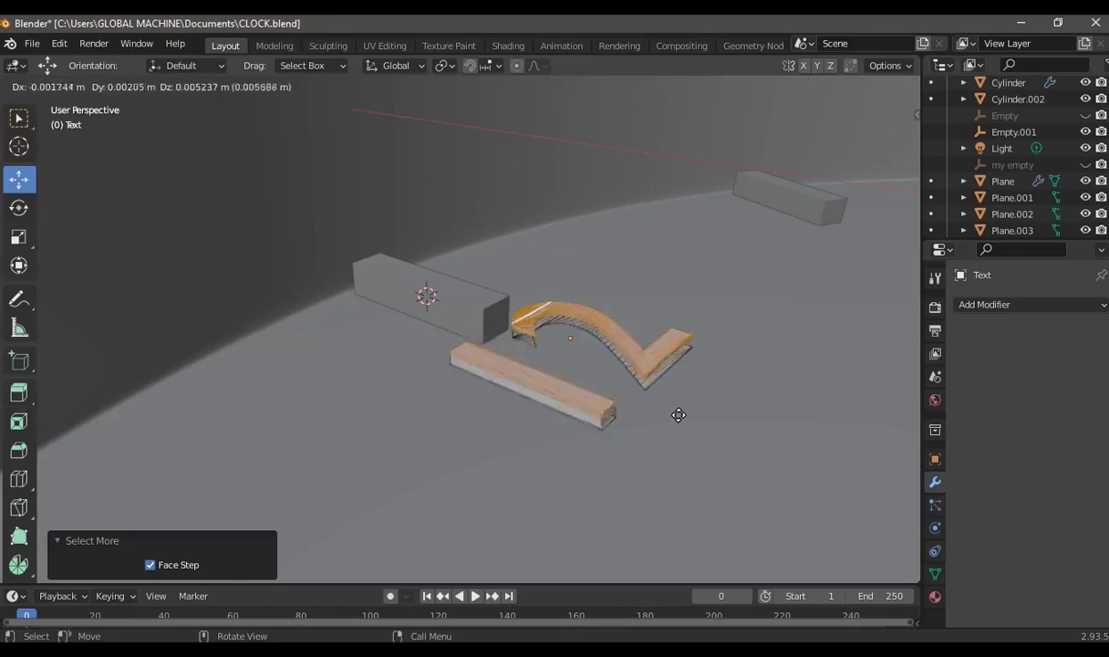
key("Escape")
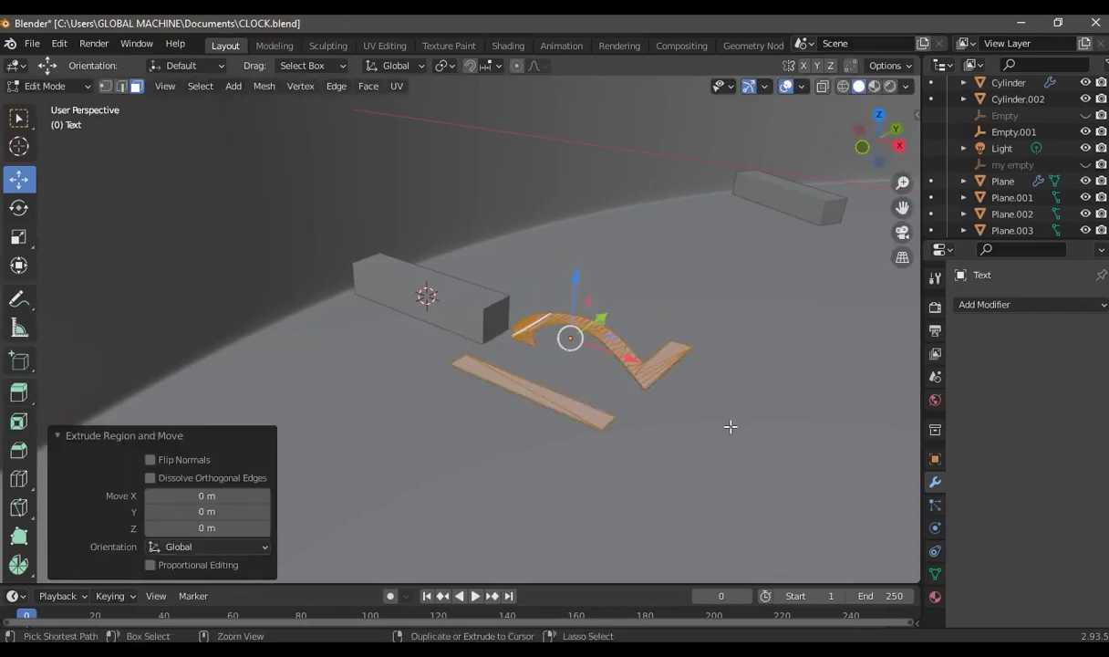
key("ctrl+z")
key("e")
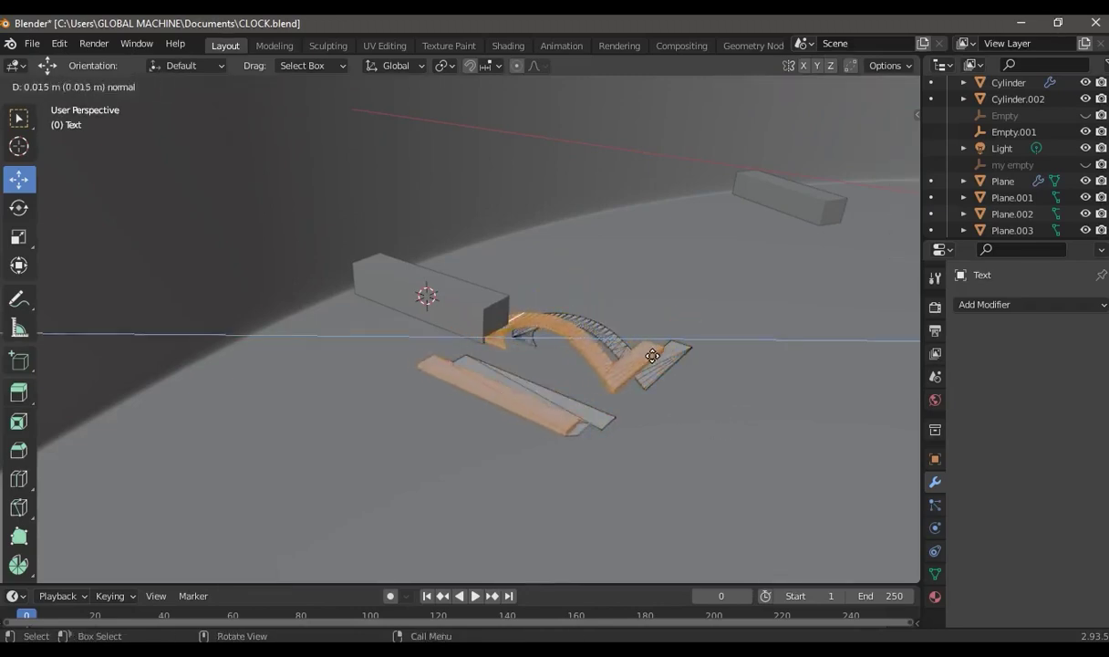
key("Escape")
key("ctrl+z")
key("ctrl+z")
scroll(727, 434, "down", 5)
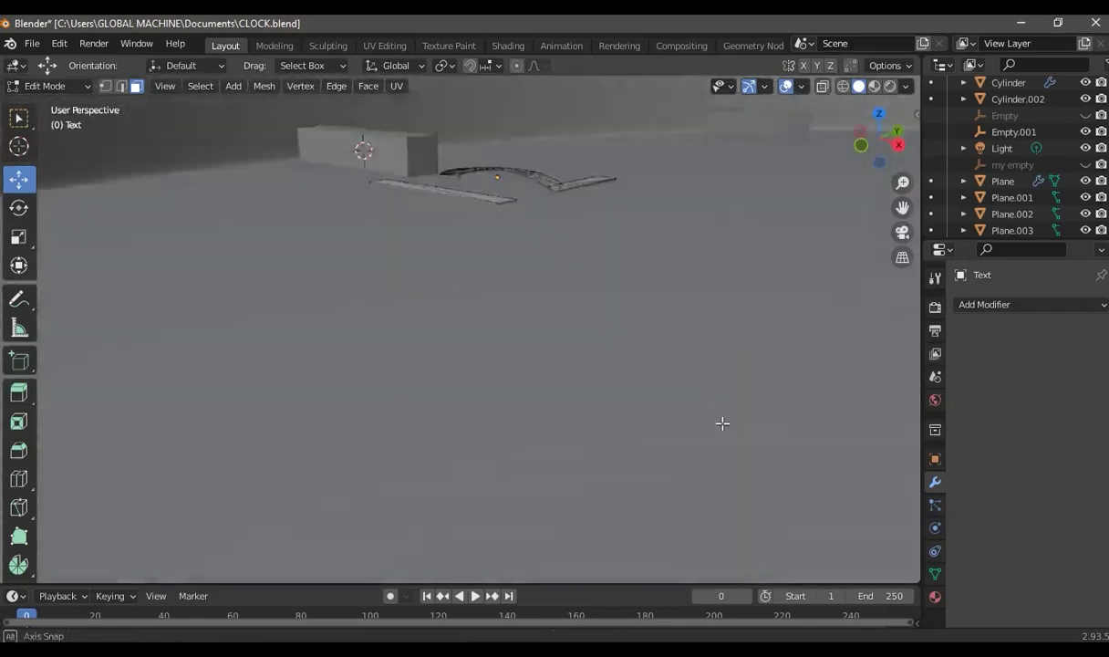
mouse_move(765, 401)
middle_mouse_down()
mouse_move(691, 432)
mouse_move(669, 285)
mouse_move(642, 300)
mouse_move(654, 296)
middle_mouse_up()
key("Tab")
scroll(654, 297, "up", 3)
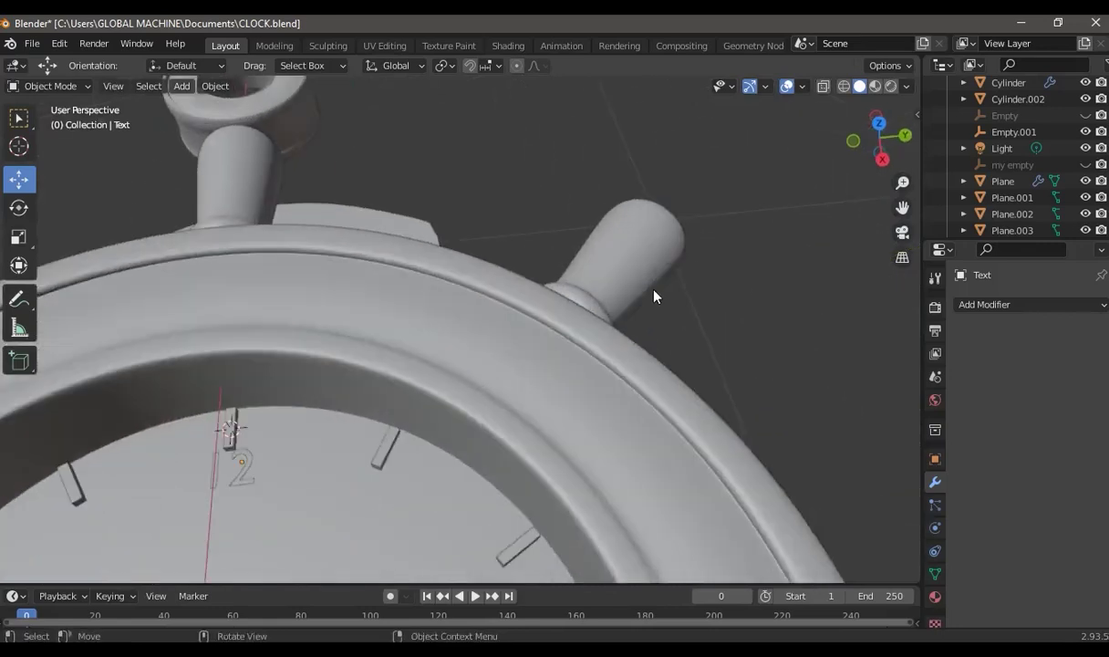
Select a tick mark on the clock face and centre its origin on its geometry
scroll(654, 296, "down", 2)
left_click(413, 401)
scroll(413, 405, "down", 5)
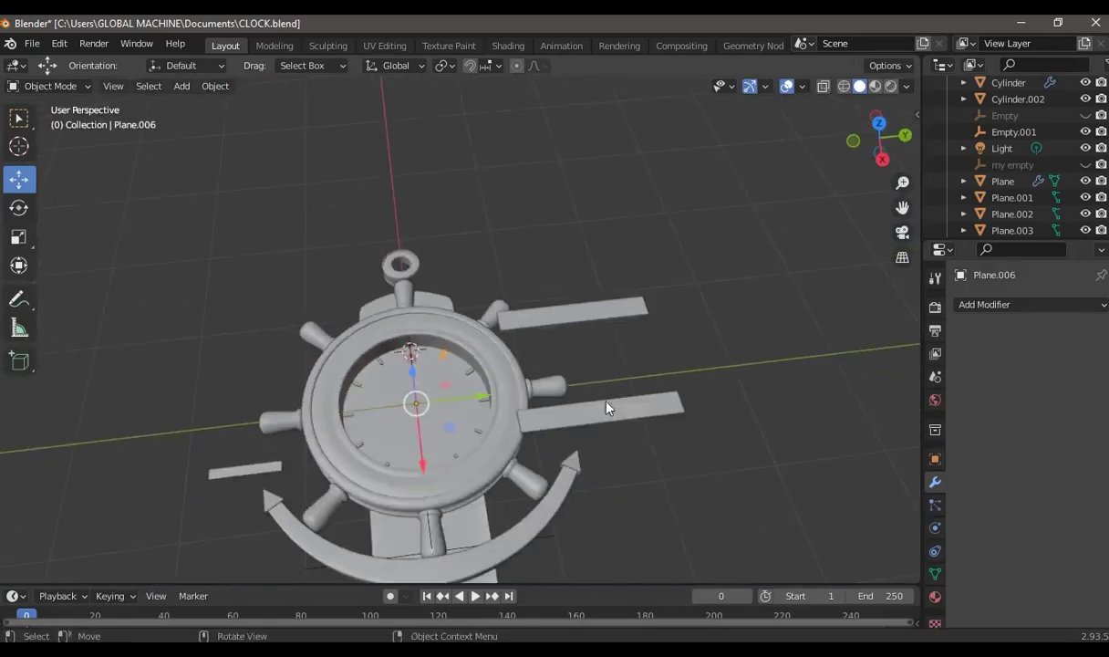
right_click(402, 359)
left_click(594, 377)
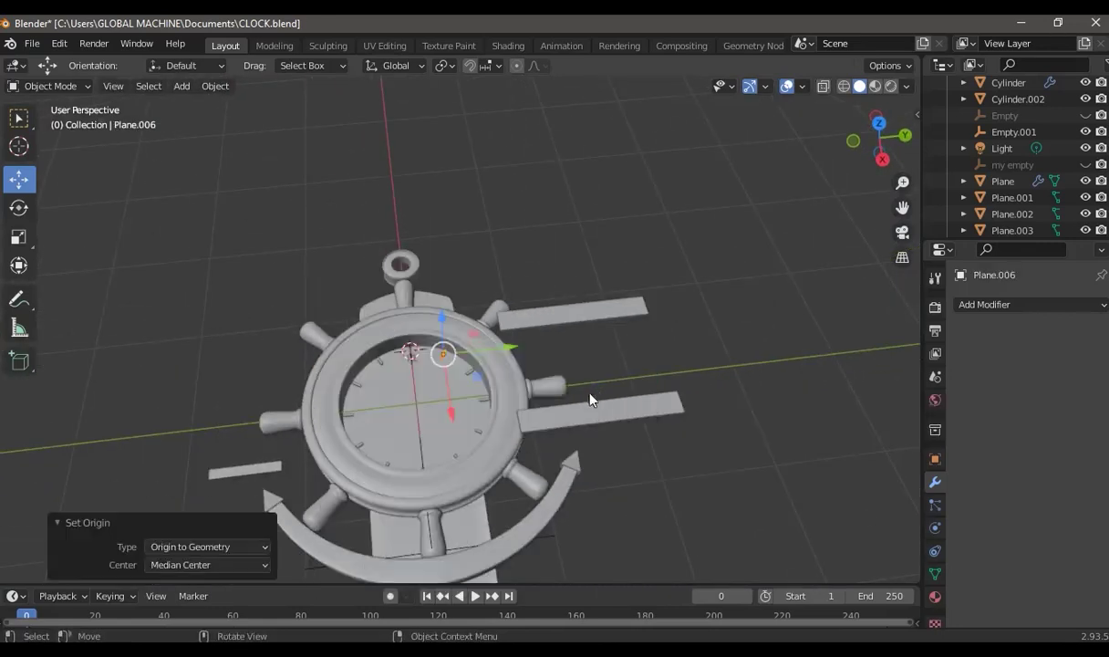
Scale the 1 numeral to 0.5 on X, Y and Z, then clear the selection
scroll(594, 396, "down", 3)
scroll(602, 456, "down", 2)
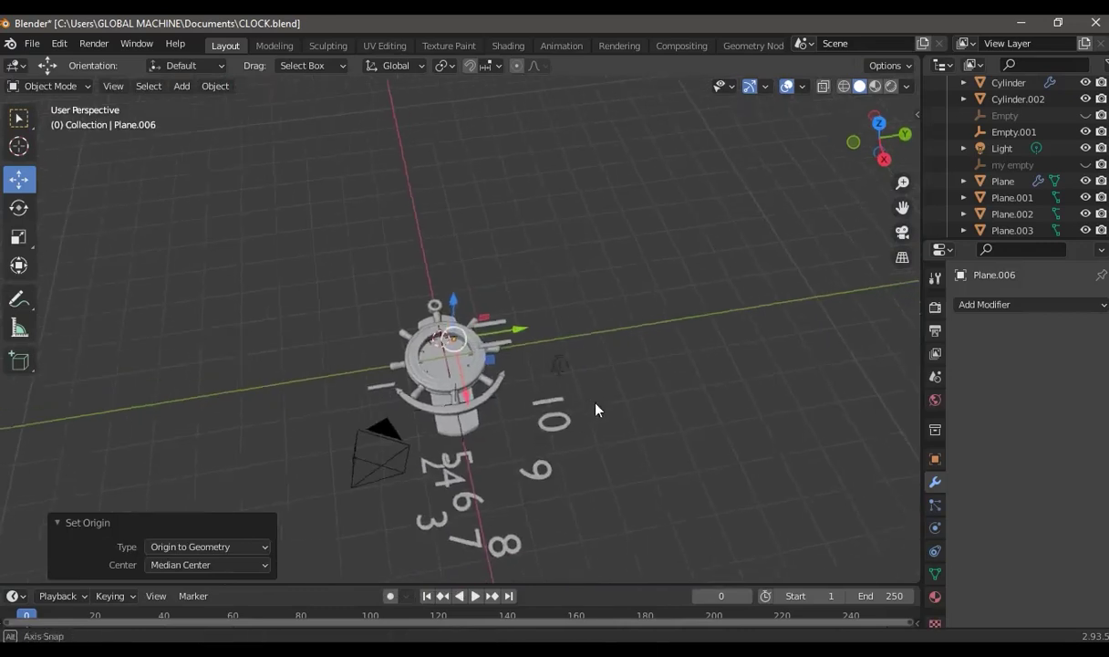
middle_click_drag(537, 456, 516, 401)
left_click(491, 403)
key("s")
left_click(486, 447)
left_click(226, 496)
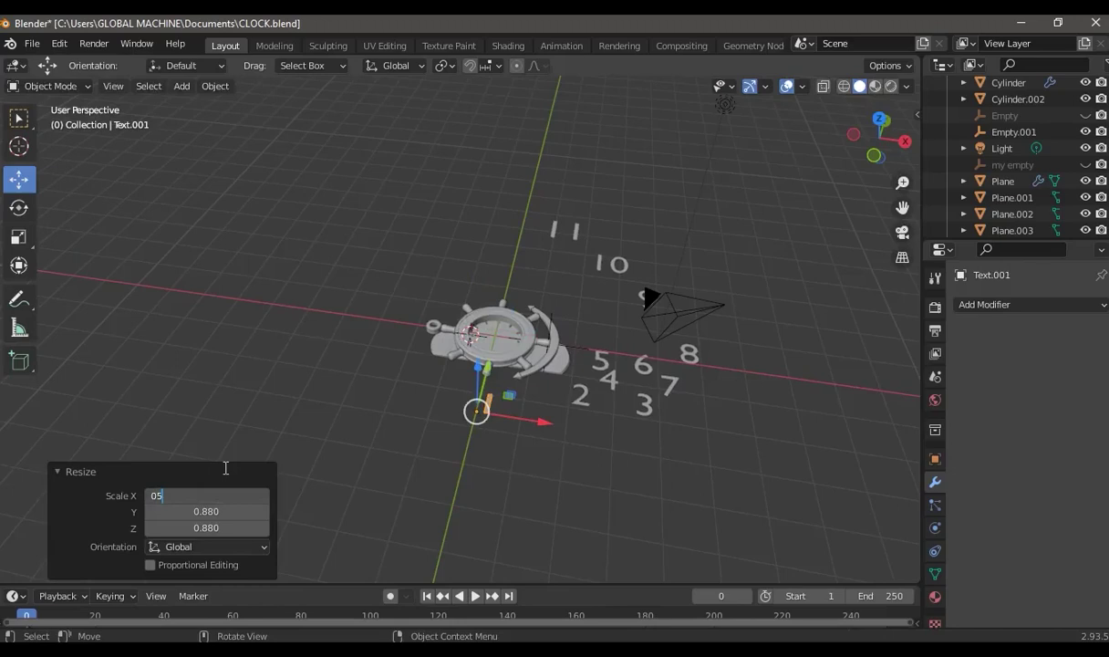
left_click(221, 511)
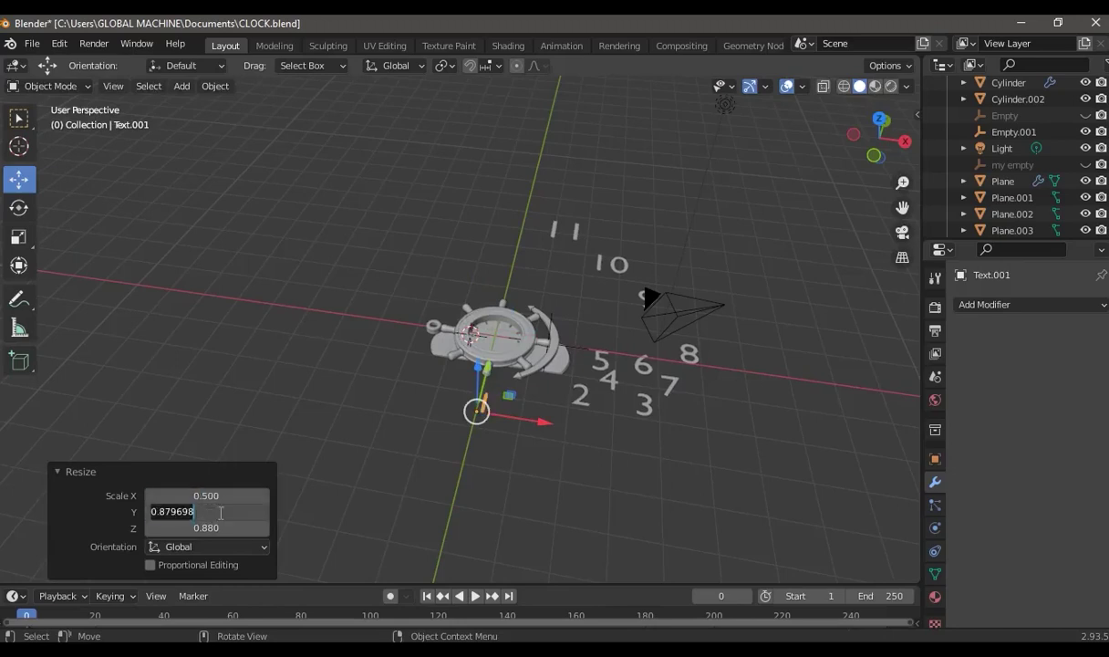
left_click(220, 529)
key("Return")
left_click(464, 485)
Select the small Text.001 numeral object and bring the whole clock into view
scroll(485, 470, "up", 5)
middle_click_drag(558, 530, 490, 495)
left_click(472, 497)
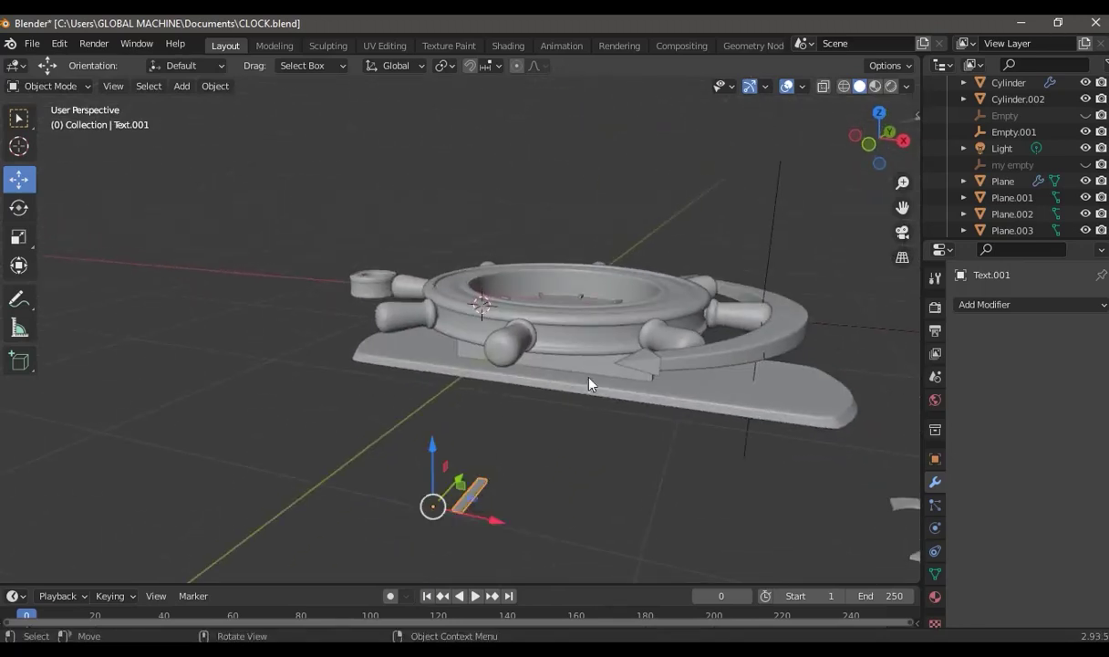
middle_click_drag(527, 372, 498, 451)
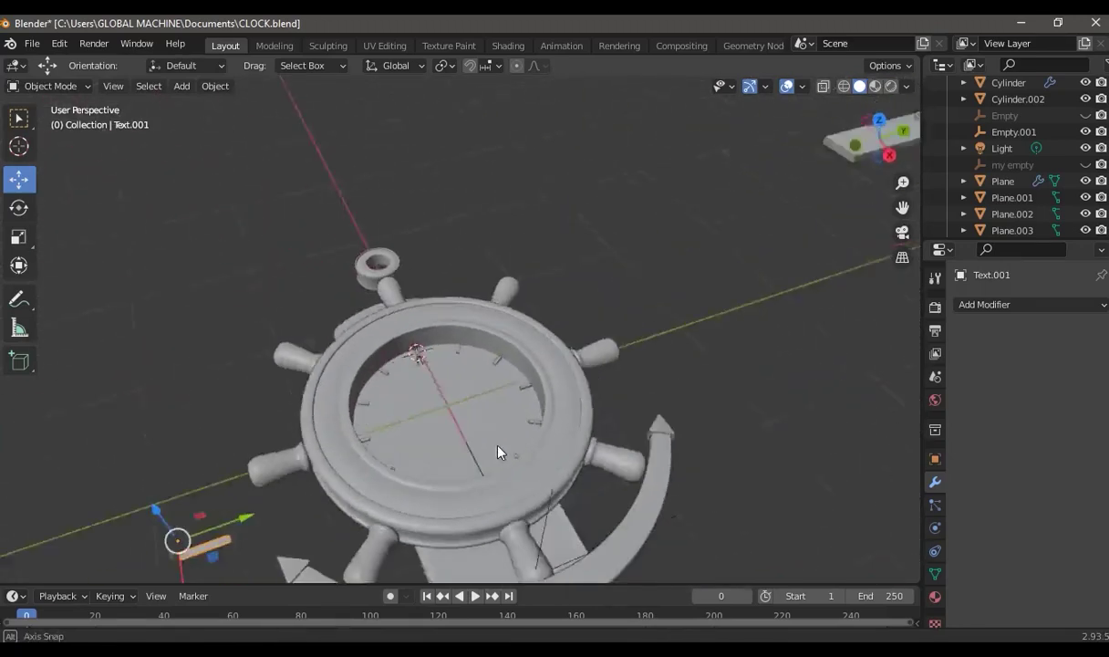
scroll(458, 461, "up", 2)
scroll(309, 478, "down", 5)
middle_click_drag(309, 478, 312, 436)
scroll(384, 516, "down", 2)
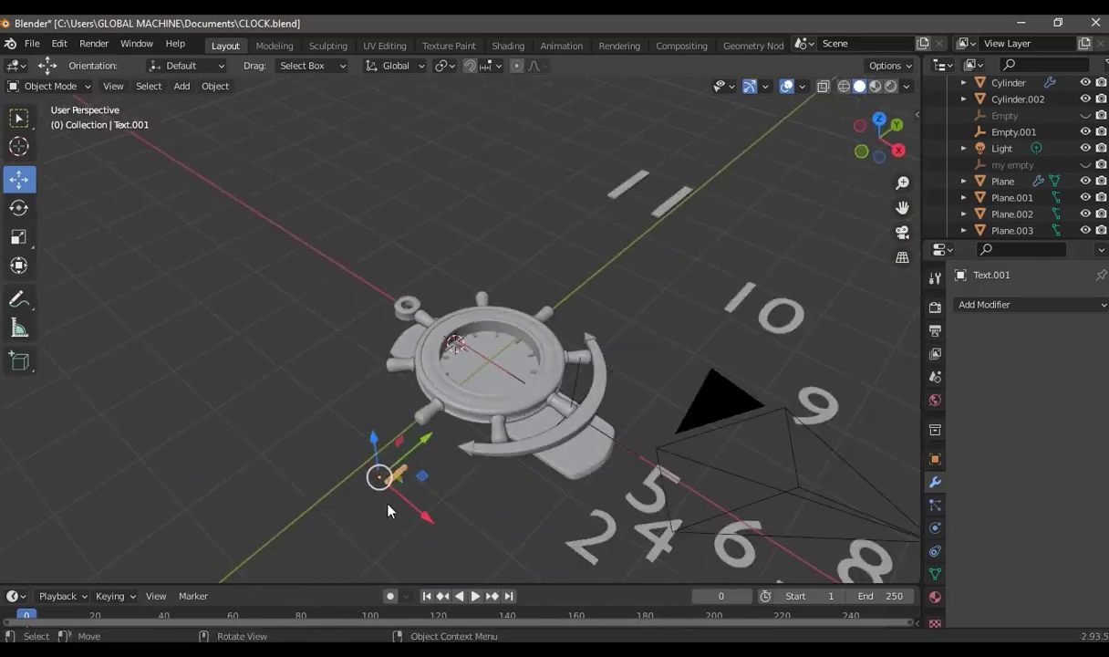
Scale Text.001 down to 0.05 in X and Y and deselect it
key("s")
left_click(421, 522)
left_click(213, 495)
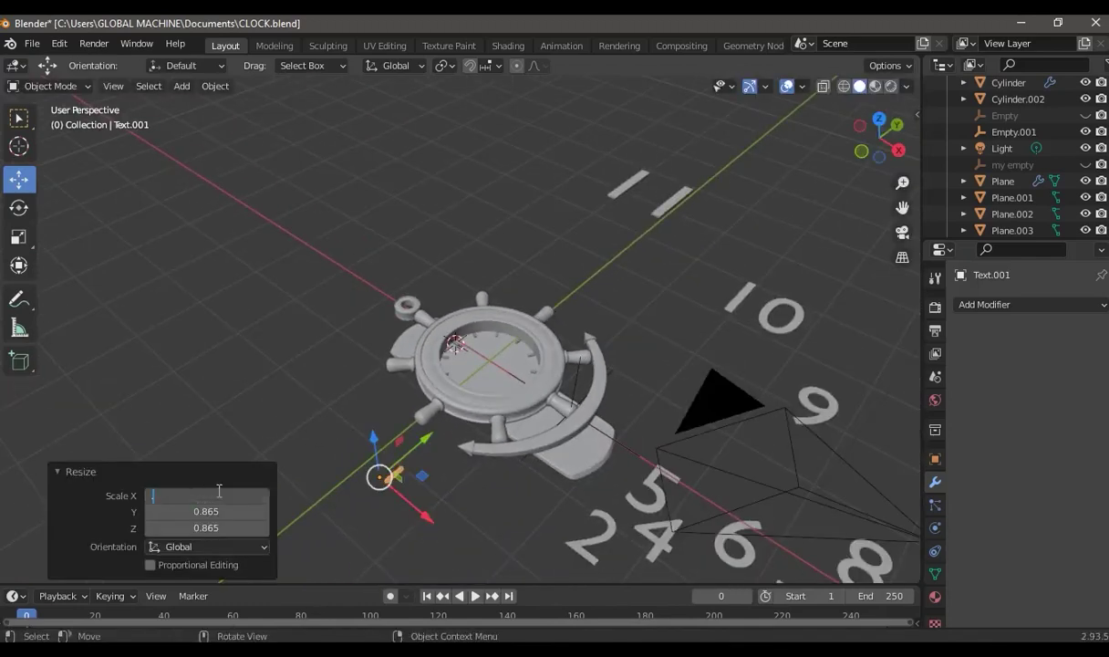
type("50")
left_click(198, 513)
type("0.050")
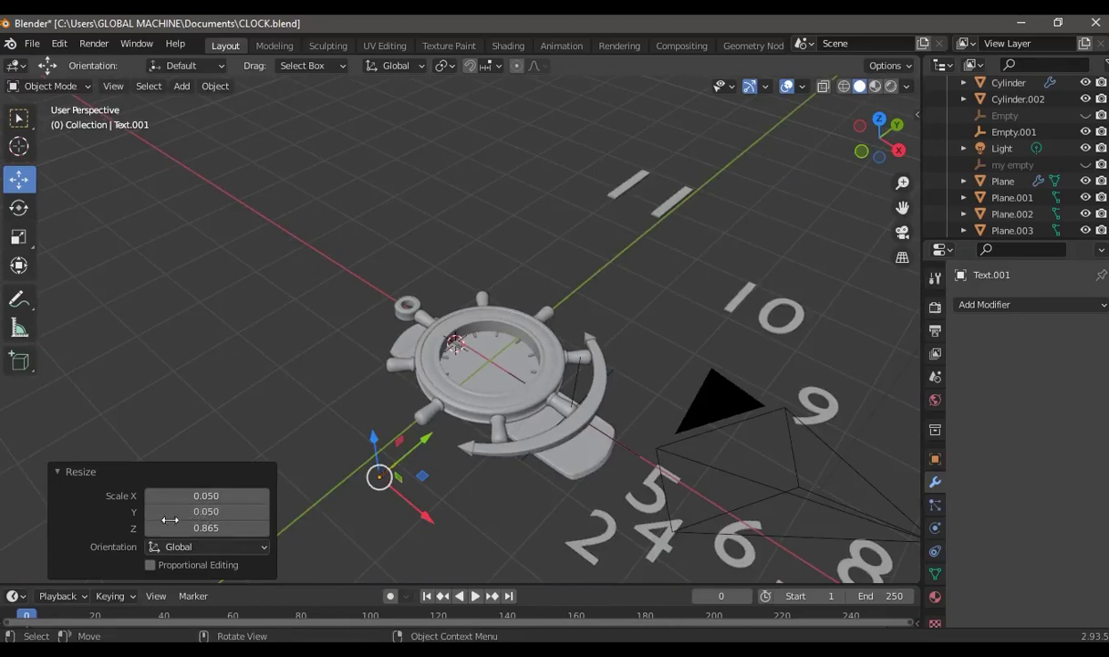
left_click(202, 529)
type("0.050")
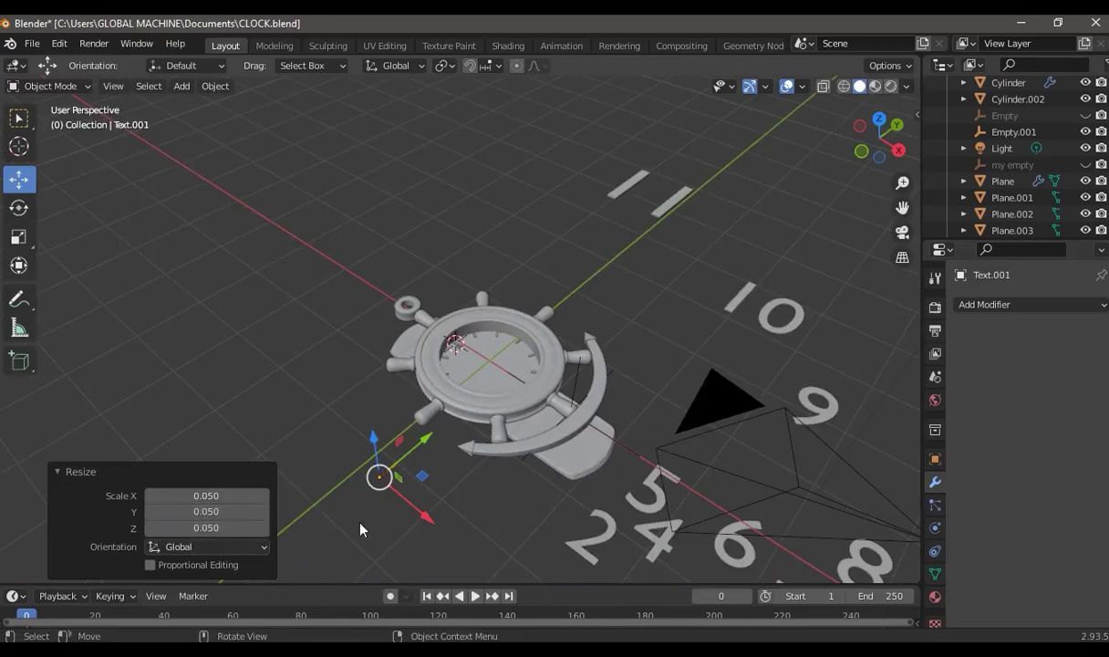
left_click(367, 526)
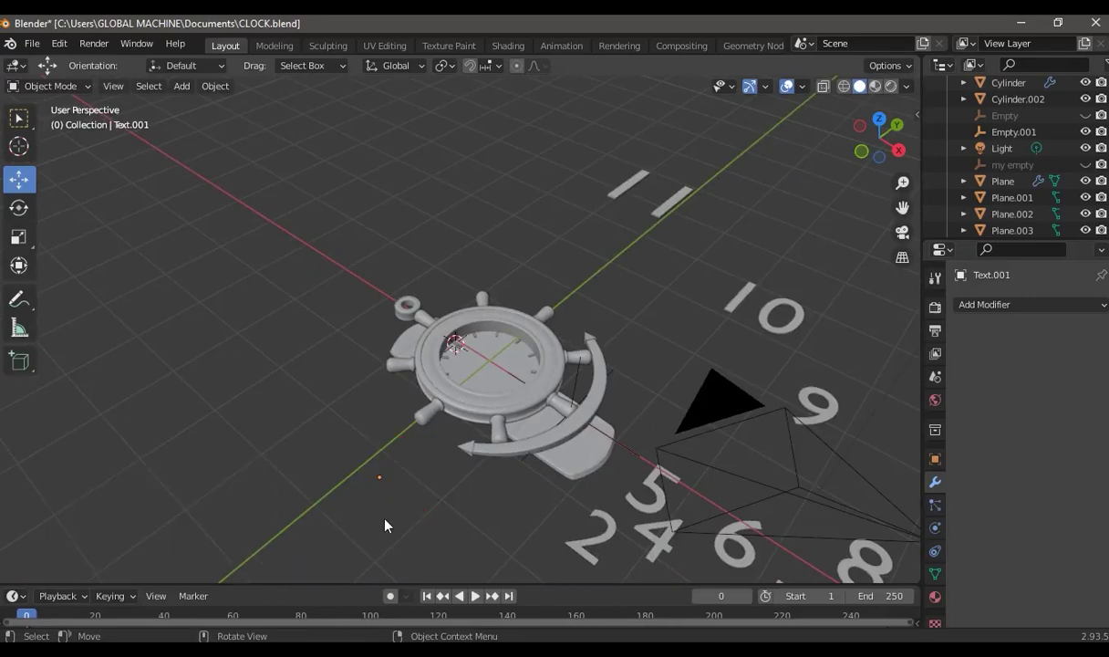
scroll(441, 342, "up", 4)
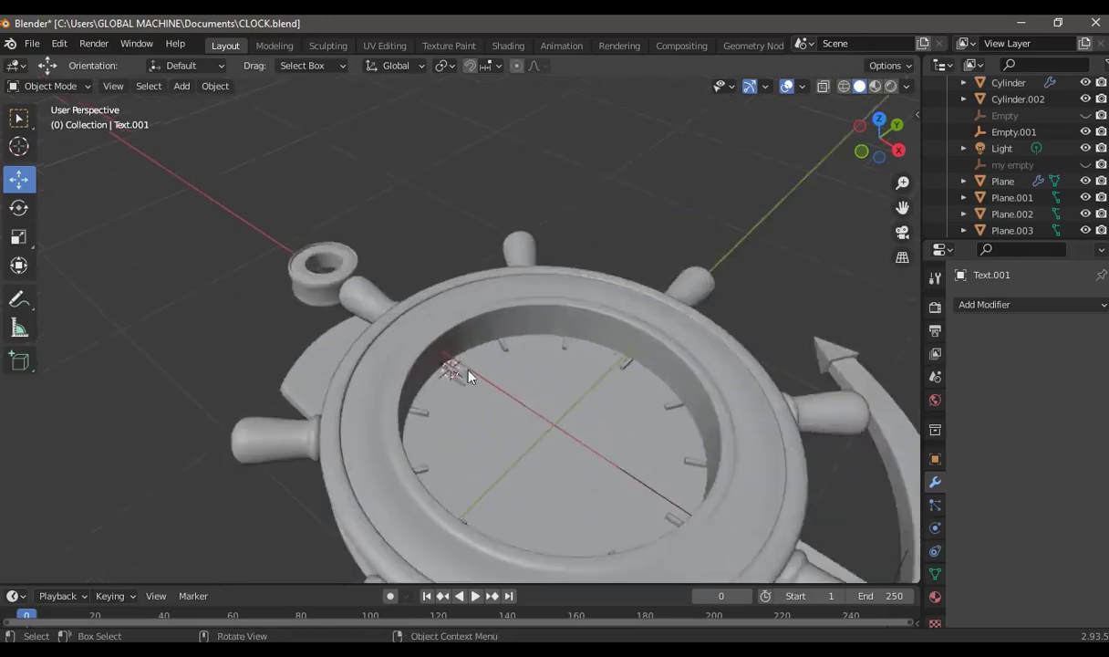
Briefly check the view and 3D cursor settings in the sidebar, then hide them
scroll(454, 490, "up", 3)
left_click(917, 114)
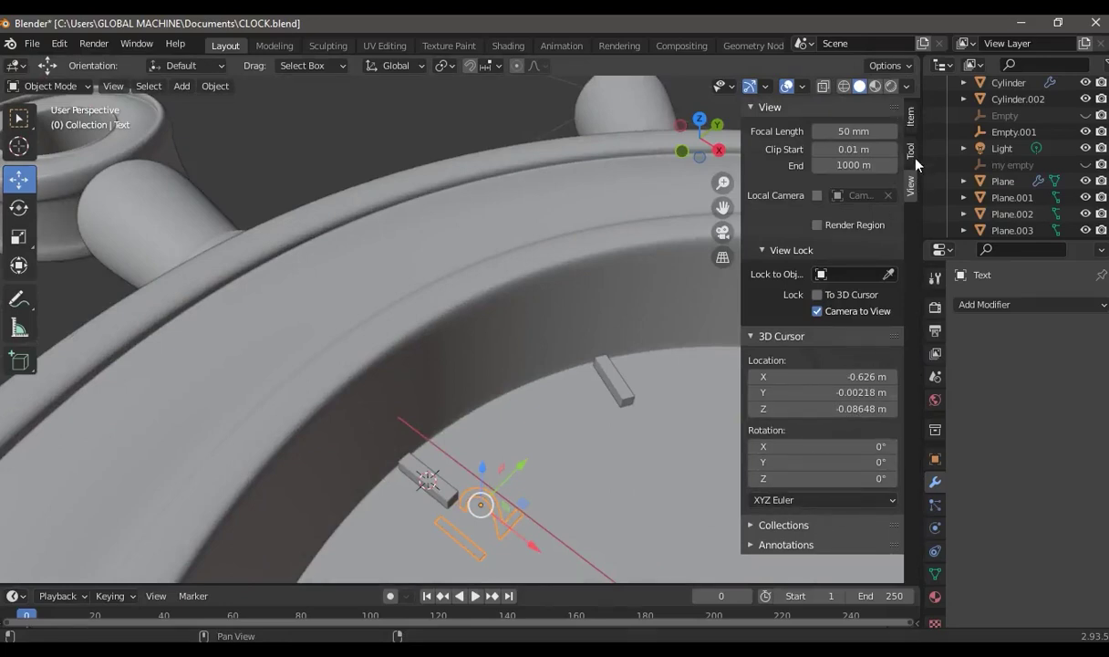
key("n")
scroll(685, 275, "down", 2)
Enlarge the 12 numeral to 1.027, apply rotation and scale, then scale it to 1.129
key("s")
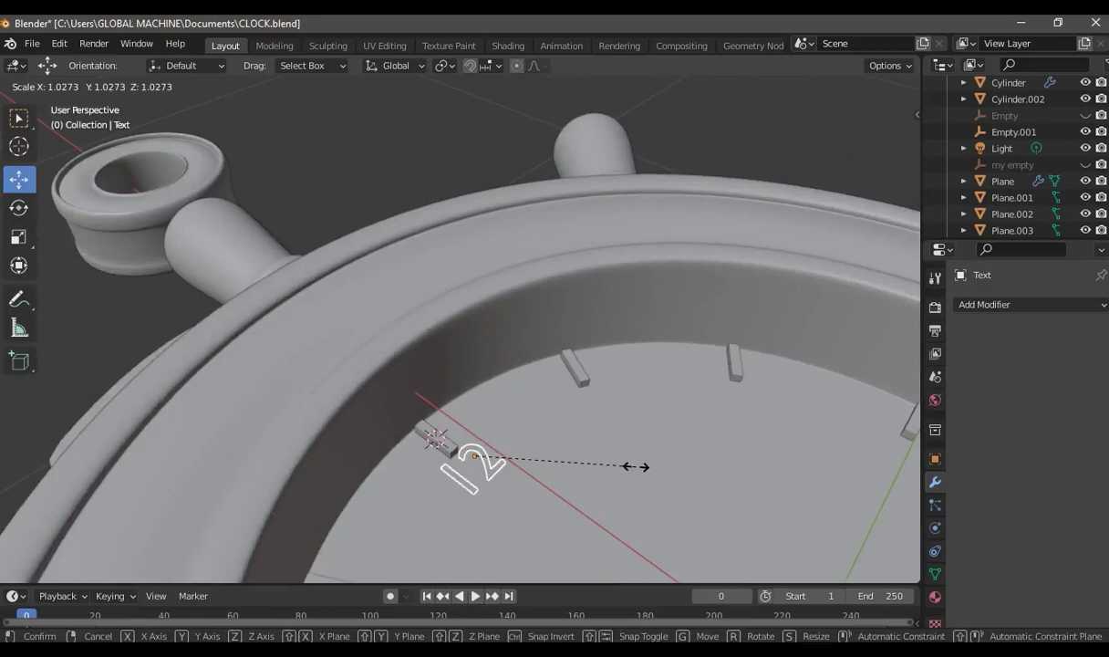
left_click(648, 466)
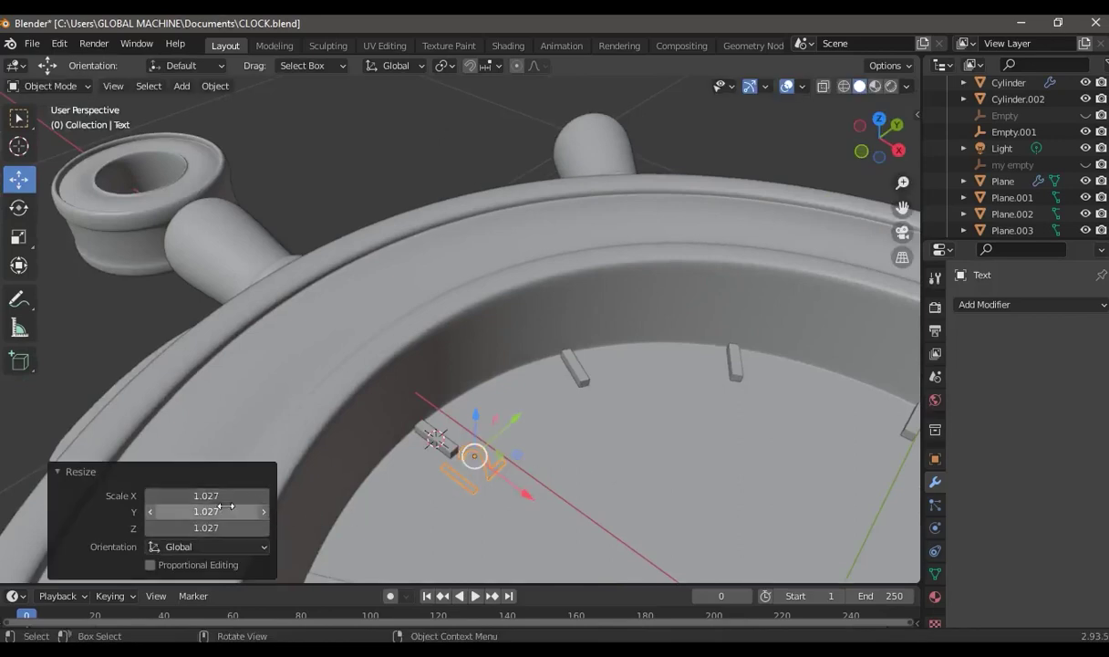
scroll(555, 461, "down", 1)
scroll(554, 462, "up", 1)
key("ctrl+a")
left_click(509, 455)
key("s")
left_click(508, 469)
Nudge the 12 numeral slightly on the face and review the move's settings
mouse_move(559, 463)
middle_mouse_down()
mouse_move(377, 478)
mouse_move(363, 440)
middle_mouse_up()
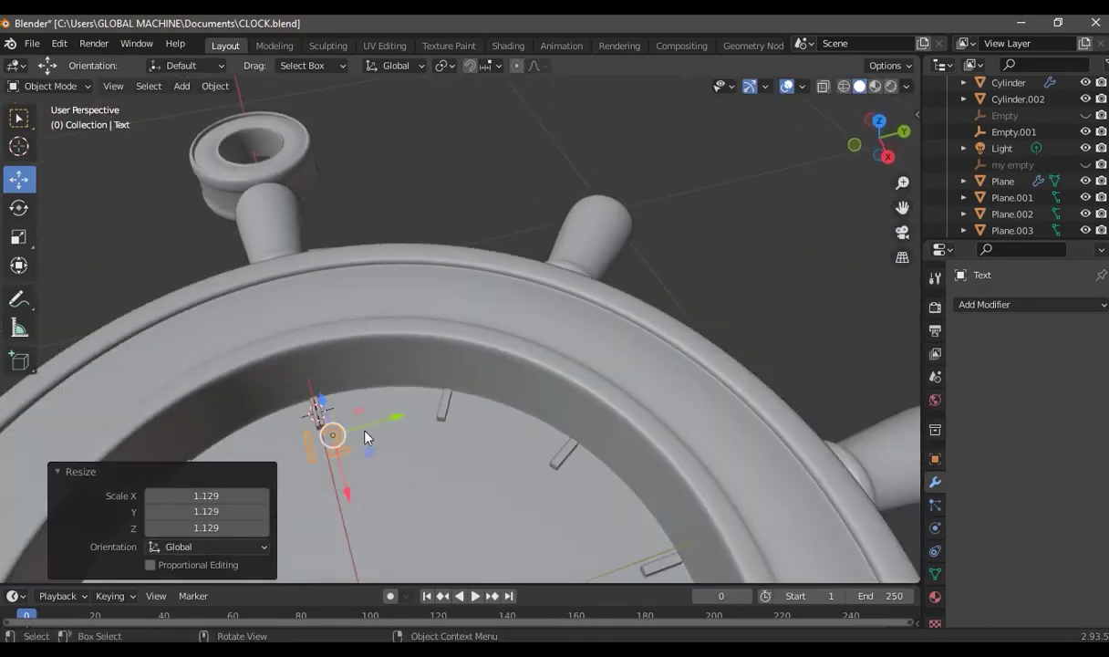
left_click_drag(389, 422, 398, 470)
left_click(399, 471)
mouse_move(398, 471)
middle_mouse_down()
mouse_move(485, 448)
mouse_move(485, 436)
middle_mouse_up()
left_click(473, 339)
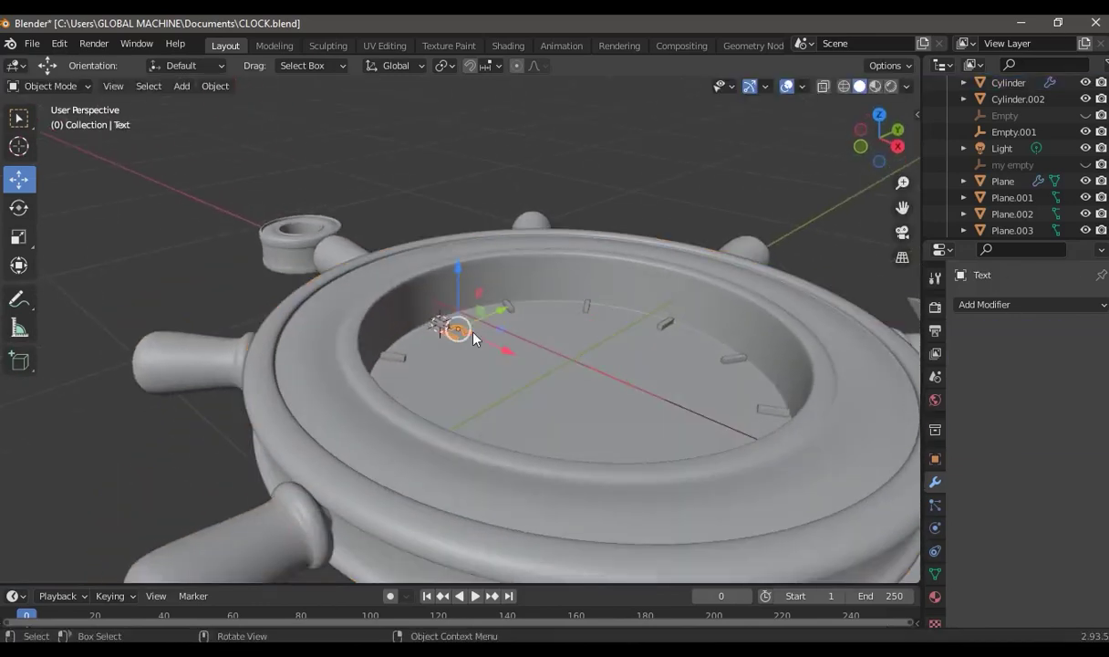
key("F9")
left_click(584, 194)
Scale Text.001 by 0.5 to halve its size, then reselect it
scroll(493, 345, "down", 5)
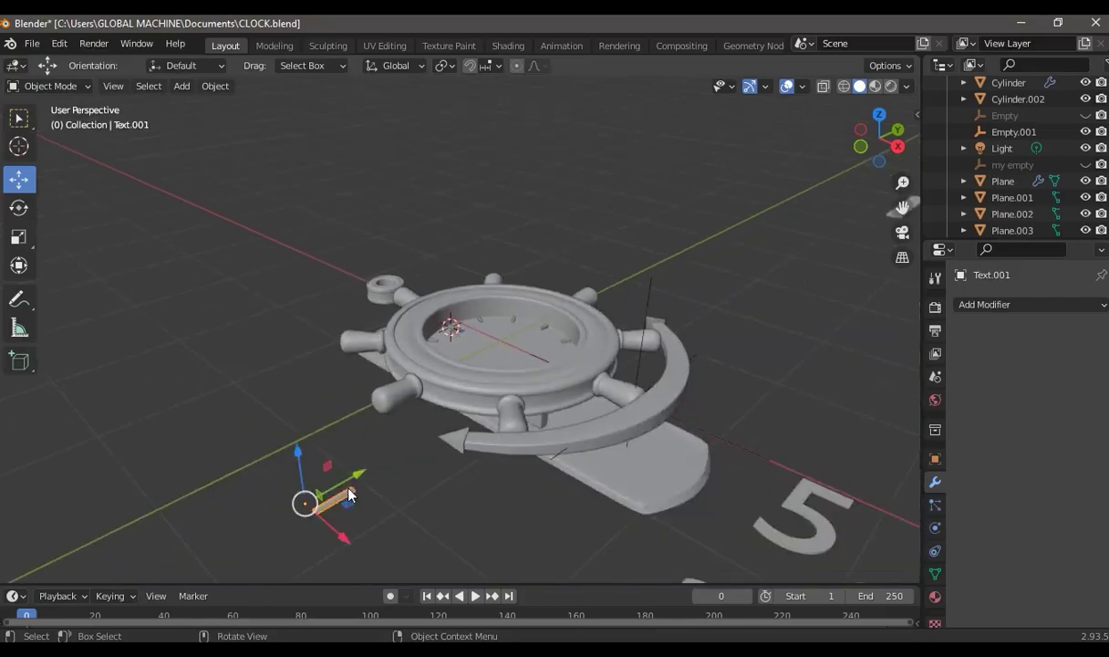
key("s")
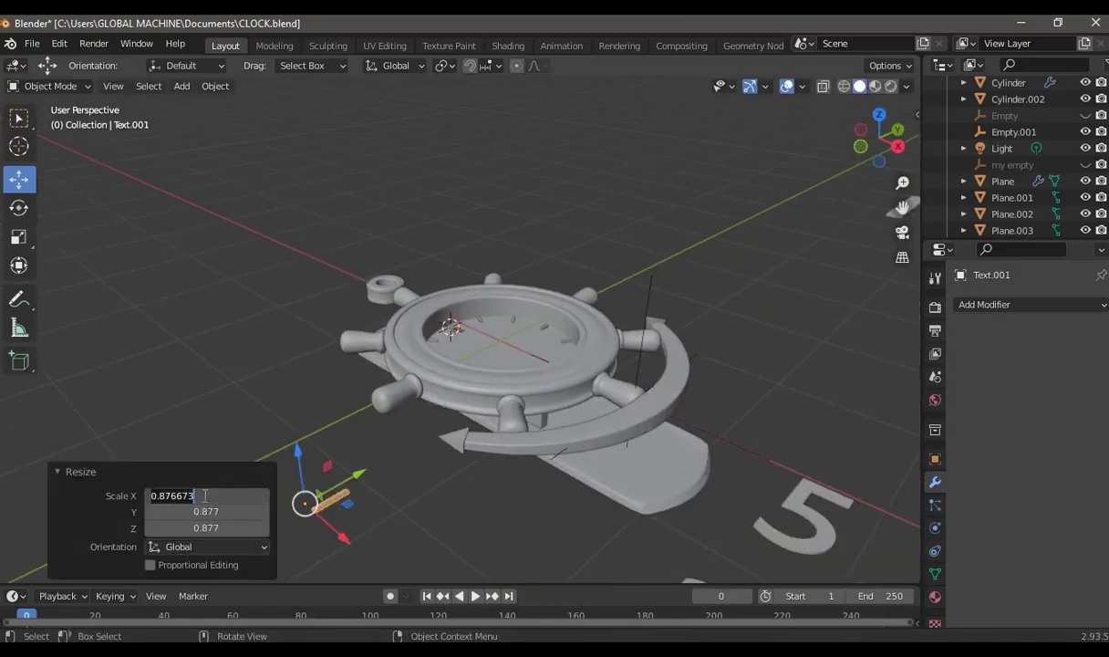
type("0.5")
left_click(192, 511)
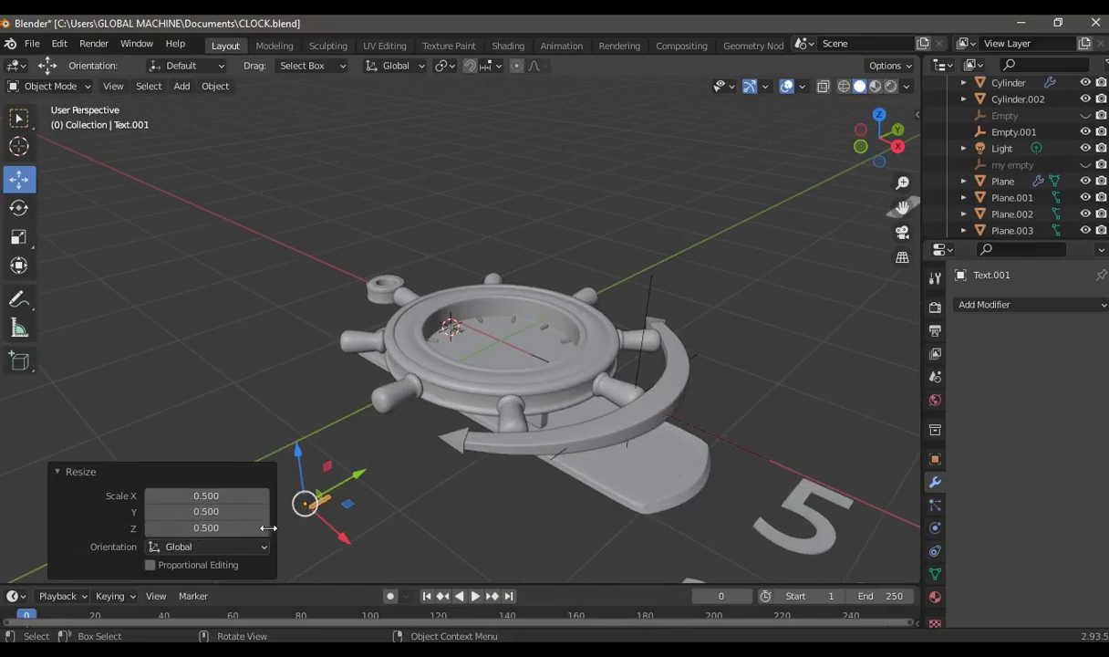
left_click(364, 490)
left_click(319, 504)
middle_click_drag(320, 503, 477, 537)
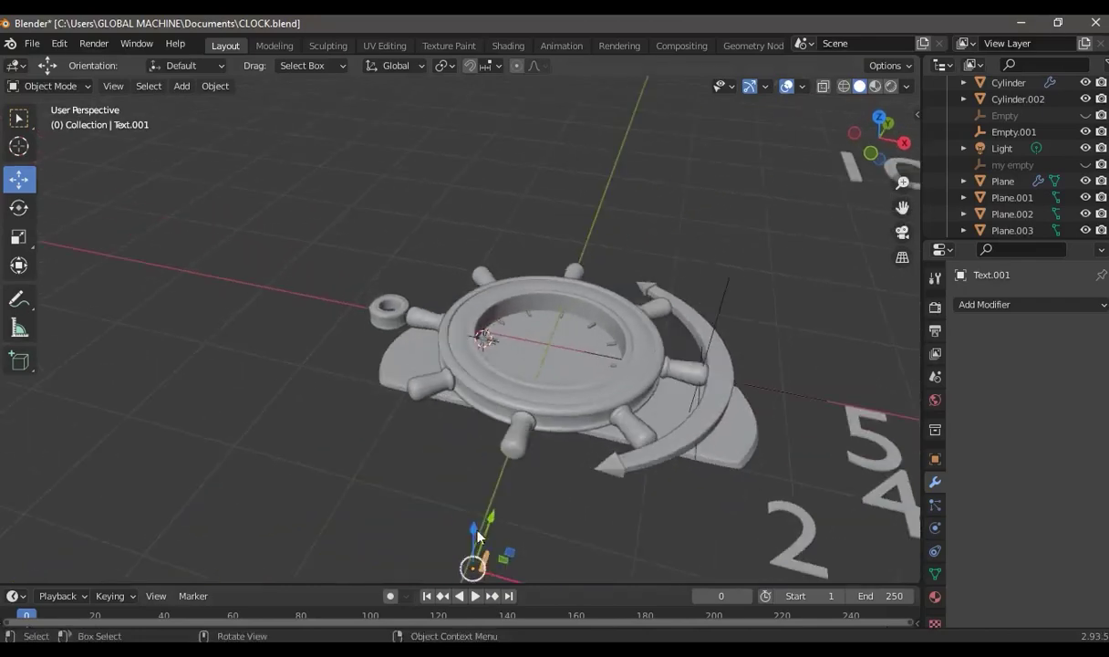
Recentre the origins of Text.001 and the 12 numeral on their geometry
right_click(478, 536)
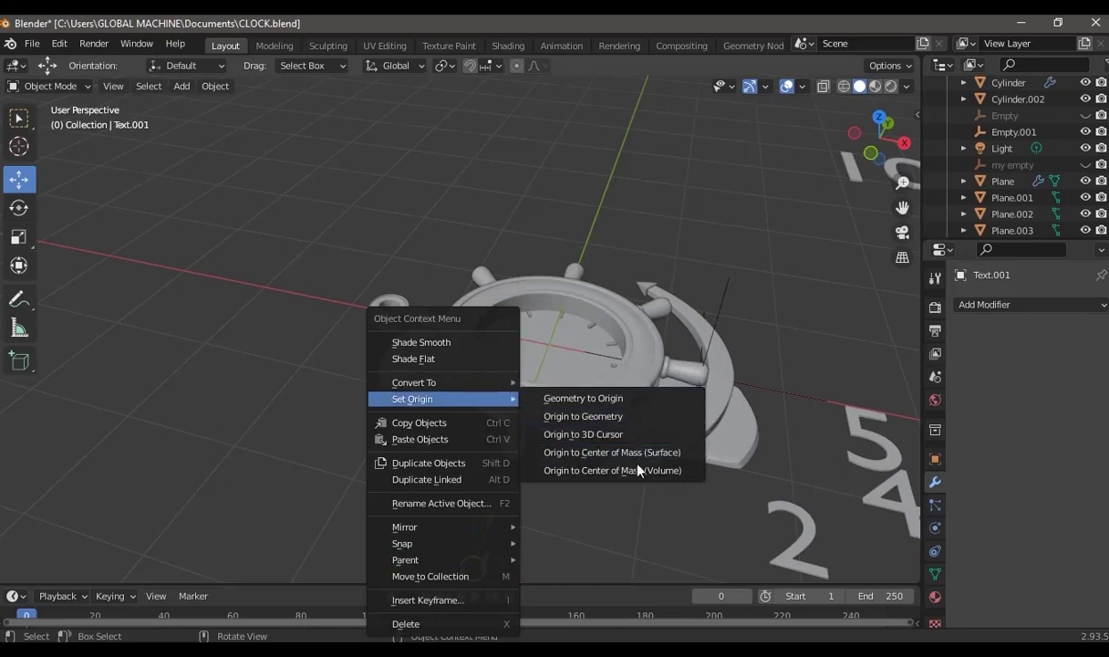
left_click(644, 459)
scroll(547, 470, "up", 5)
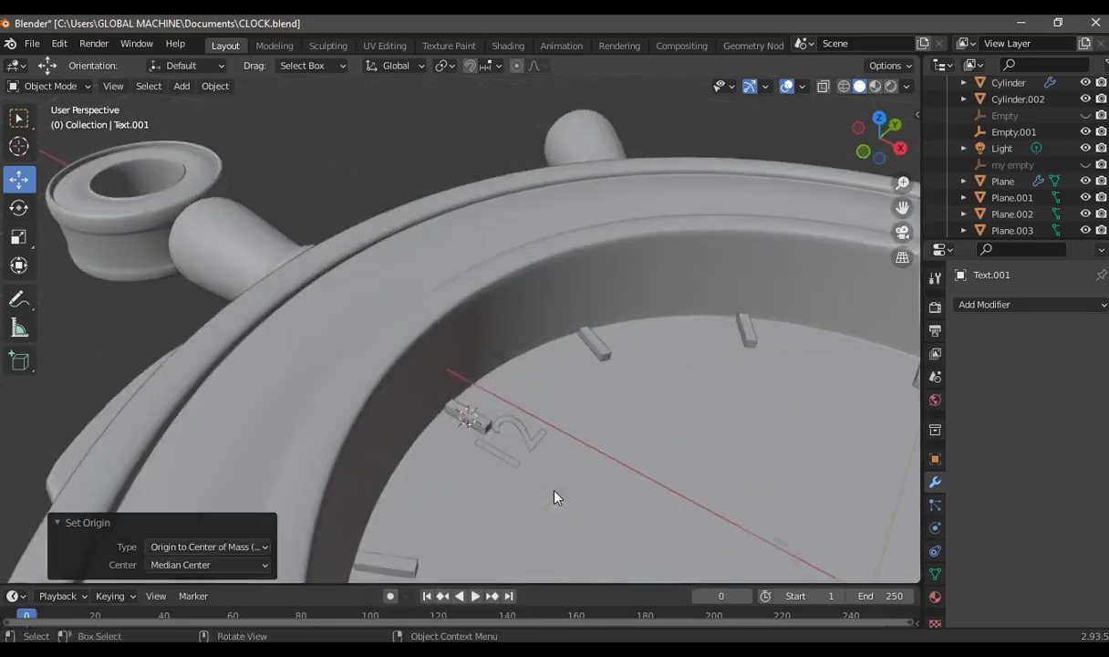
left_click(527, 451)
right_click(520, 401)
left_click(652, 468)
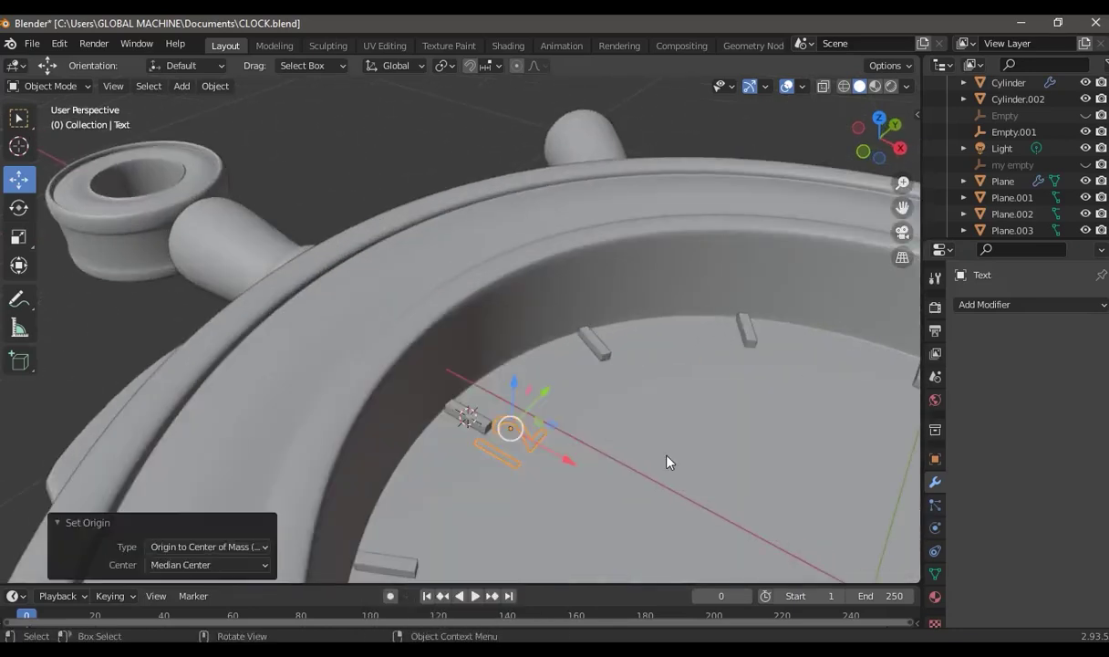
Snap the 3D cursor to the selected tick mark at the top of the face
scroll(662, 459, "down", 5)
left_click(389, 511)
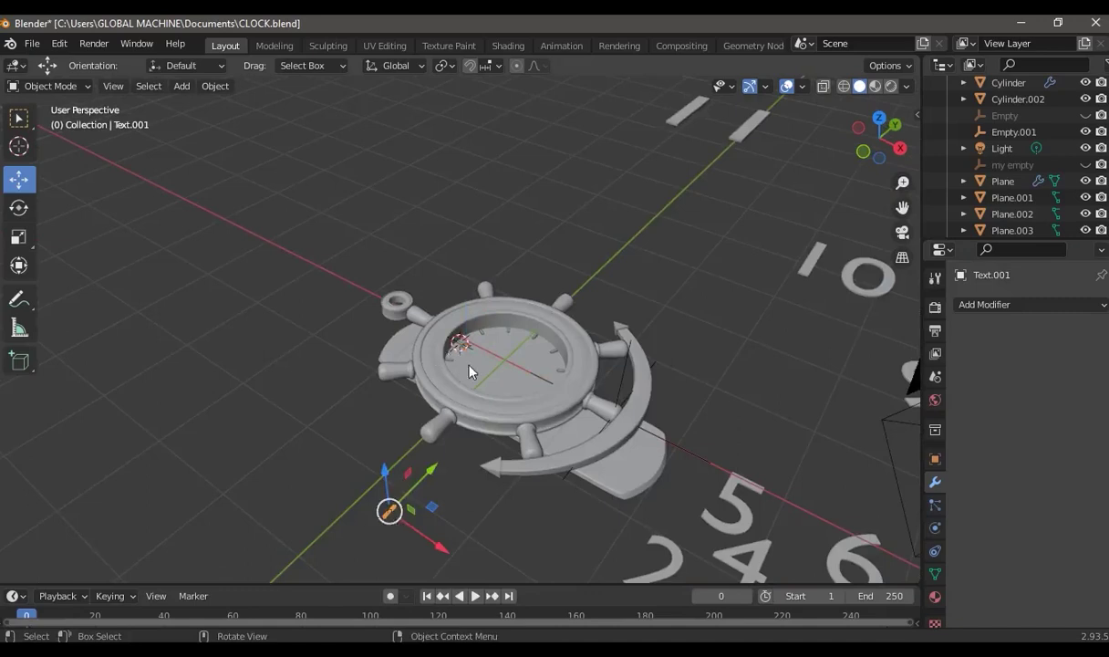
scroll(511, 360, "up", 5)
left_click(544, 340)
middle_click_drag(544, 339, 516, 419)
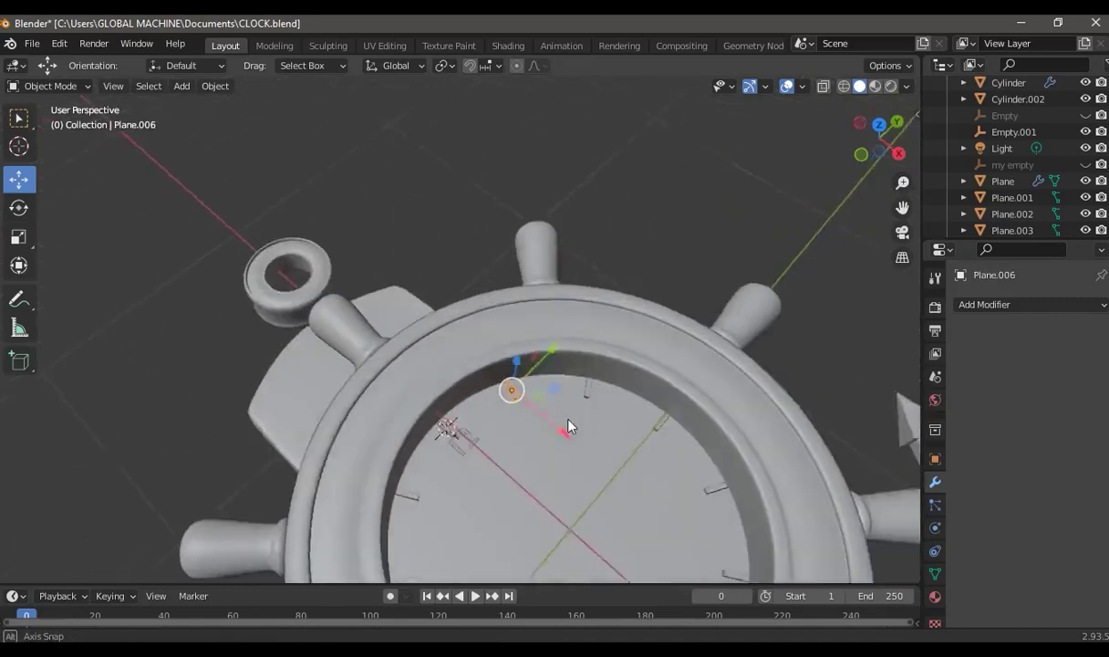
scroll(514, 413, "down", 1)
scroll(513, 409, "down", 2)
scroll(493, 412, "down", 2)
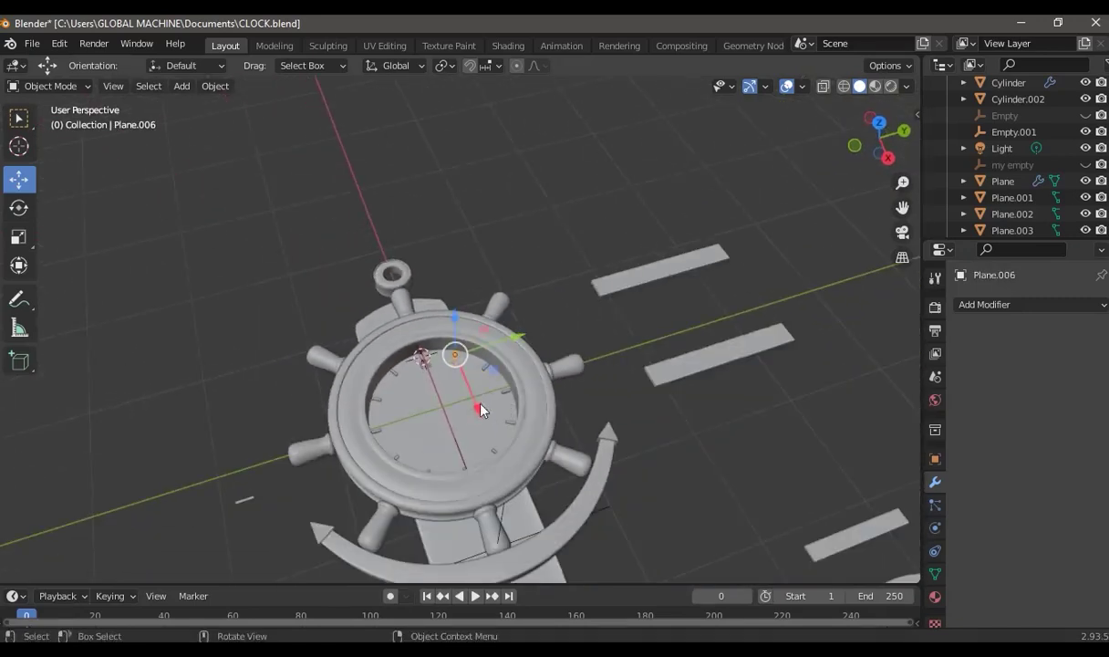
key("shift+s")
left_click(533, 392)
Set Text.001's origin to the 3D cursor, move its geometry to origin, and frame it
left_click(244, 501)
right_click(243, 398)
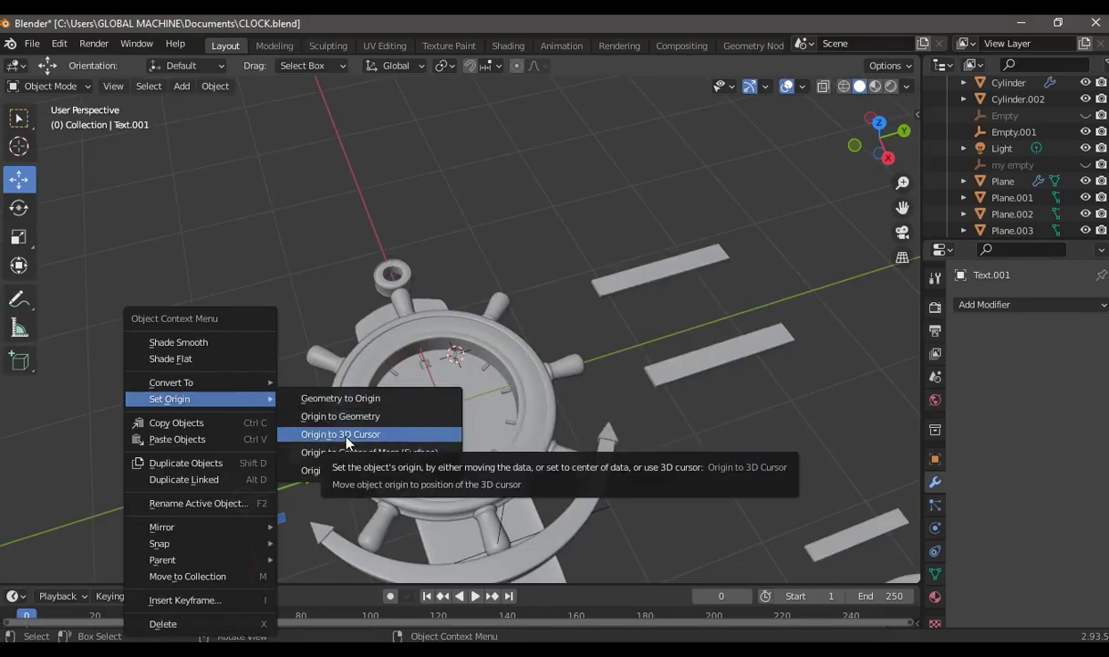
left_click(347, 435)
right_click(235, 399)
mouse_move(200, 399)
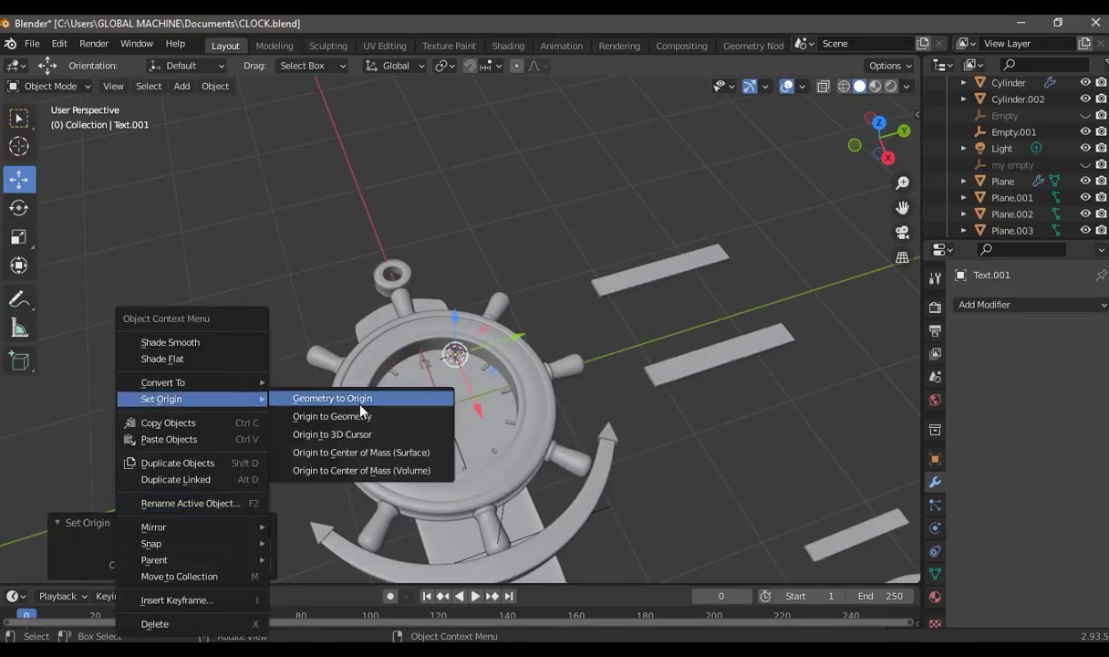
left_click(361, 398)
scroll(602, 392, "up", 3)
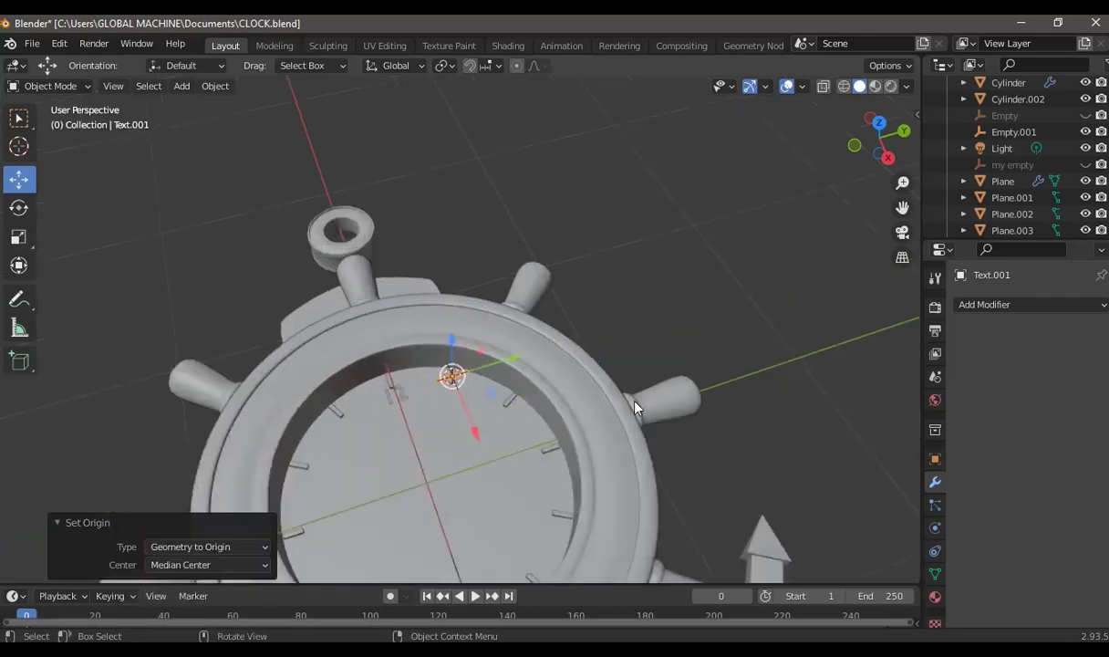
key("KP_Decimal")
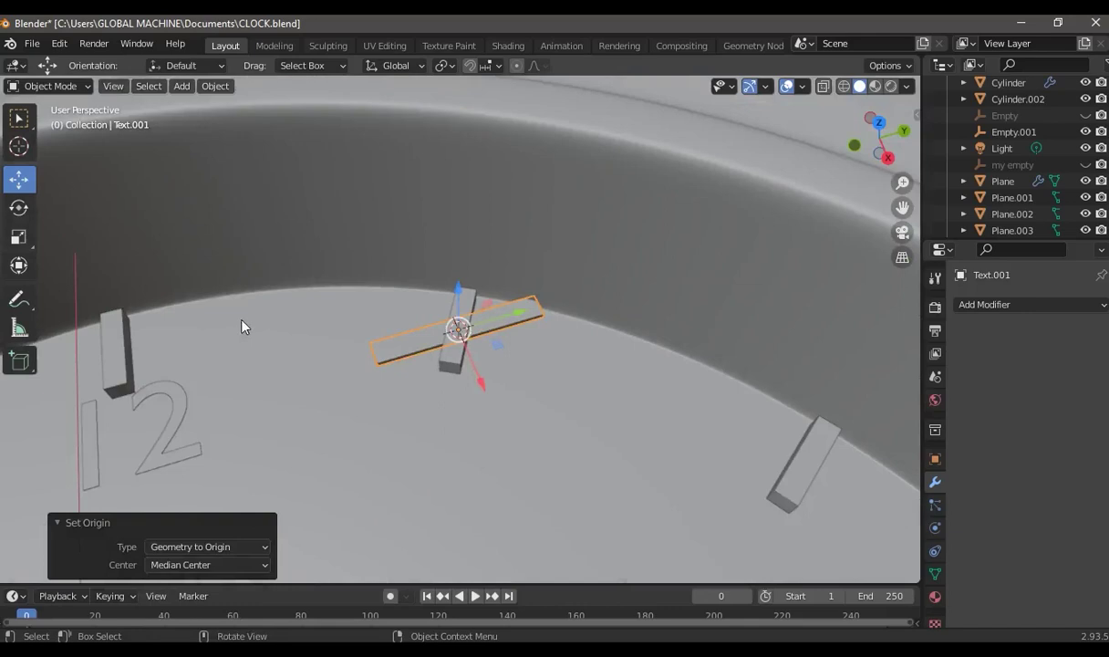
Rotate the Text.001 bar 90° around Z and slide it toward the clock centre
key("r")
key("z")
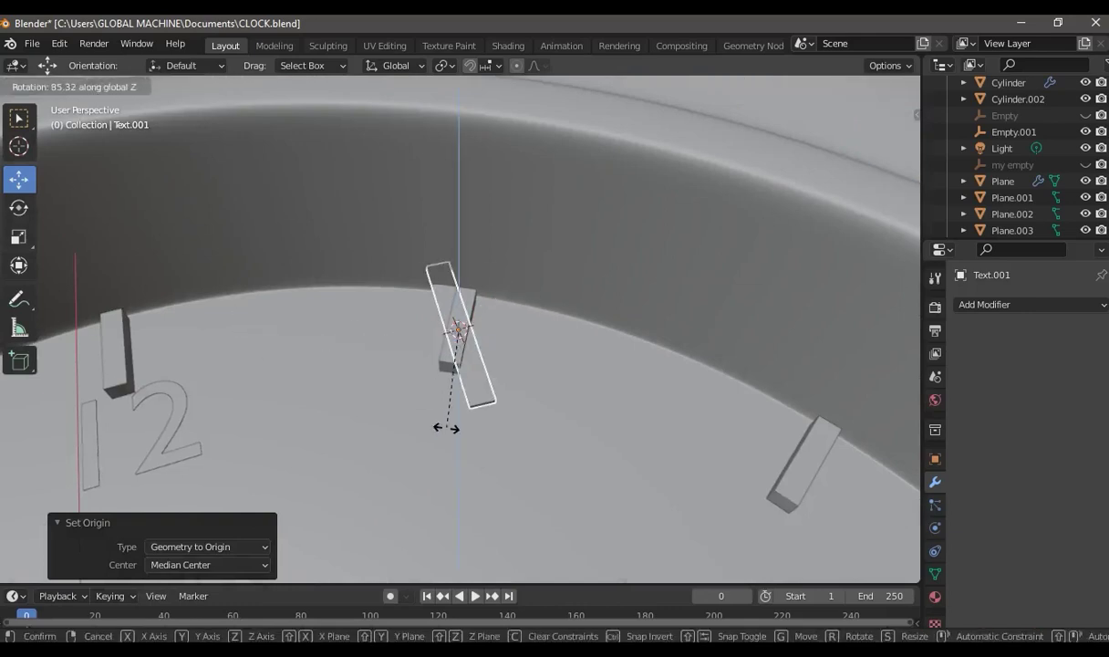
type("90")
key("Return")
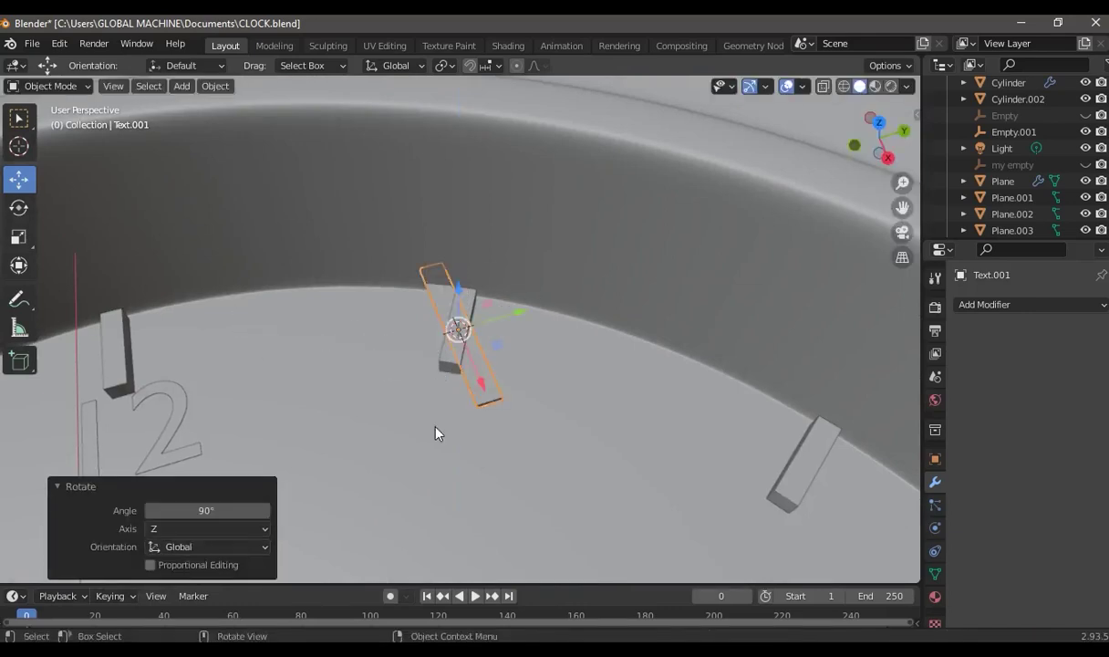
left_click_drag(470, 375, 518, 520)
left_click_drag(568, 444, 522, 456)
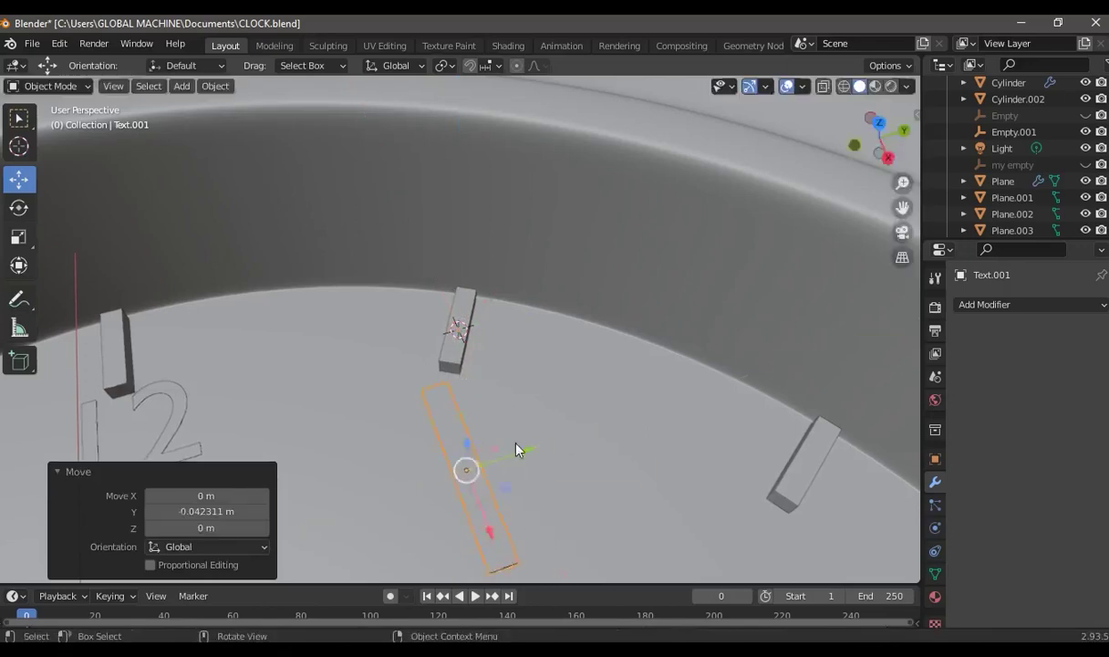
scroll(515, 427, "down", 5)
middle_click_drag(668, 260, 605, 298)
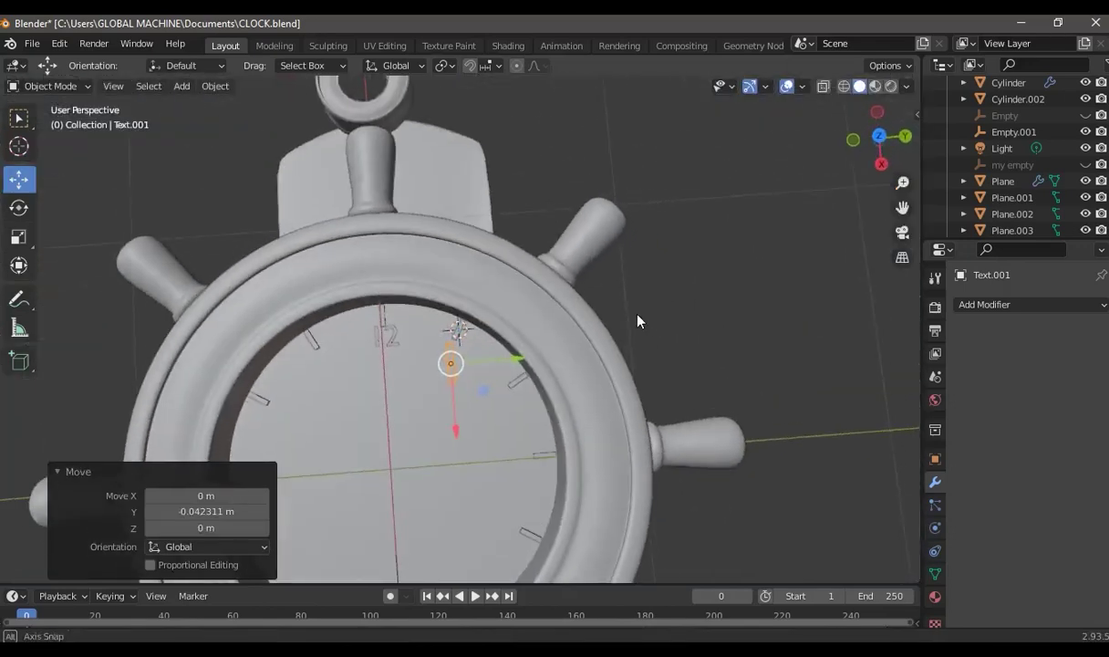
Shrink the Text.001 bar to 0.639 and nudge it toward the top of the dial
key("s")
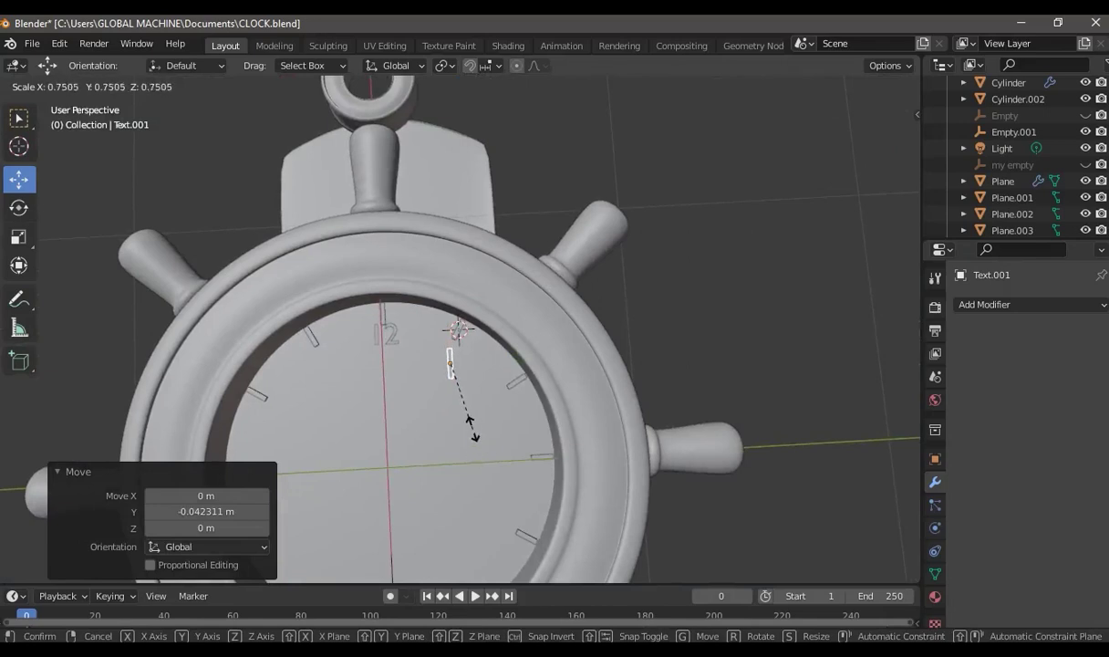
left_click(469, 421)
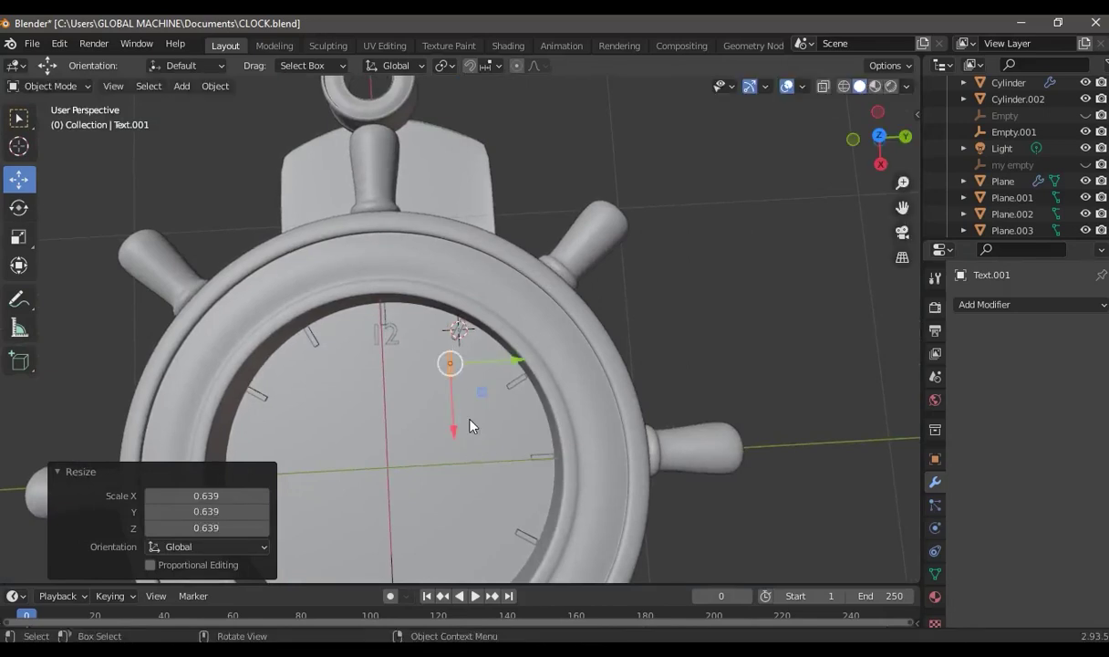
key("g")
left_click(436, 347)
mouse_move(656, 332)
middle_mouse_down()
mouse_move(687, 294)
mouse_move(668, 275)
mouse_move(594, 282)
mouse_move(587, 342)
mouse_move(636, 316)
mouse_move(723, 339)
mouse_move(718, 230)
mouse_move(795, 180)
mouse_move(771, 184)
mouse_move(698, 250)
mouse_move(1040, 218)
middle_mouse_up()
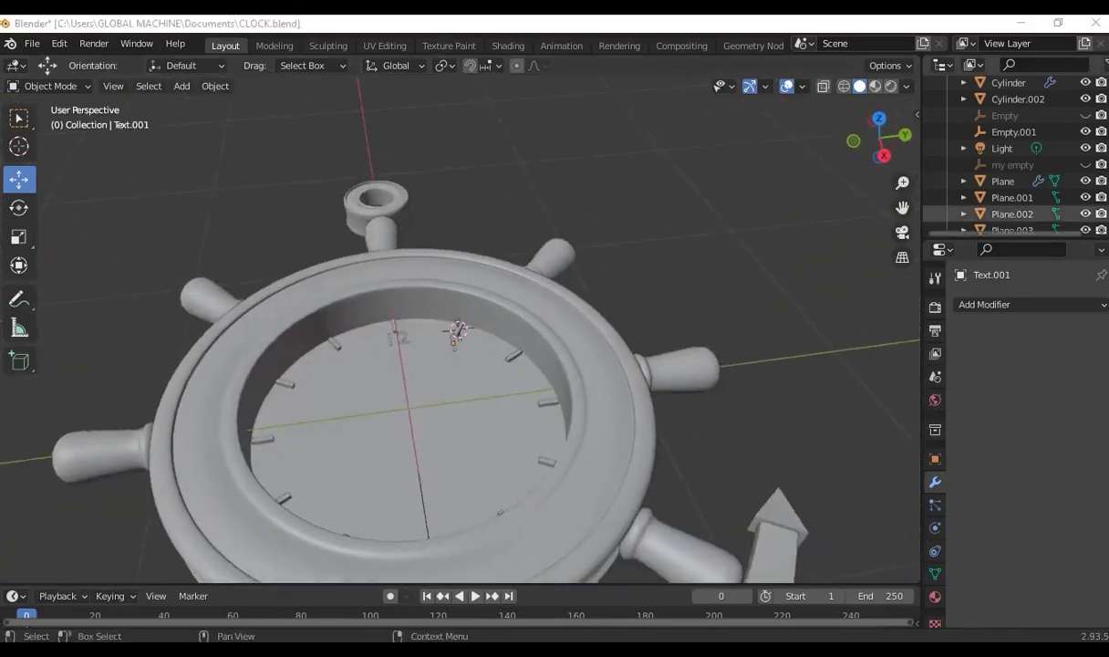
mouse_move(804, 329)
middle_mouse_down()
mouse_move(846, 304)
mouse_move(795, 299)
mouse_move(701, 329)
mouse_move(679, 387)
mouse_move(748, 316)
mouse_move(735, 386)
mouse_move(763, 321)
mouse_move(732, 342)
middle_mouse_up()
Preview the clock in Rendered shading from the camera view, then unhide the background object
left_click(890, 86)
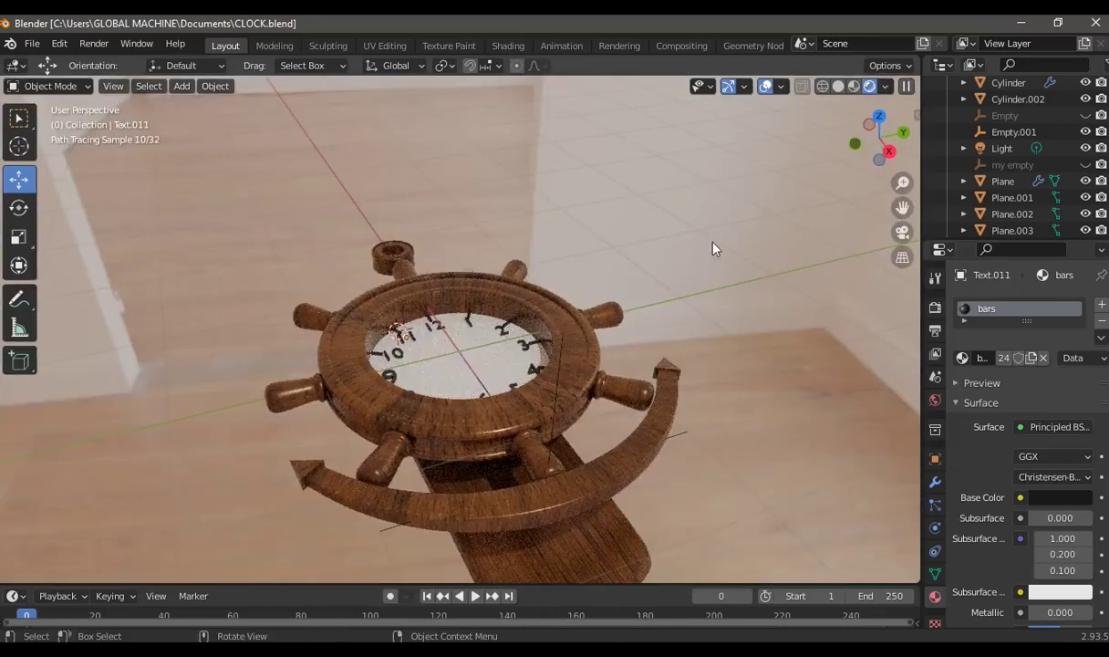
left_click(903, 233)
middle_click_drag(560, 359, 614, 409)
scroll(1061, 123, "down", 4)
scroll(1061, 123, "down", 3)
scroll(1028, 181, "up", 5)
scroll(983, 170, "up", 5)
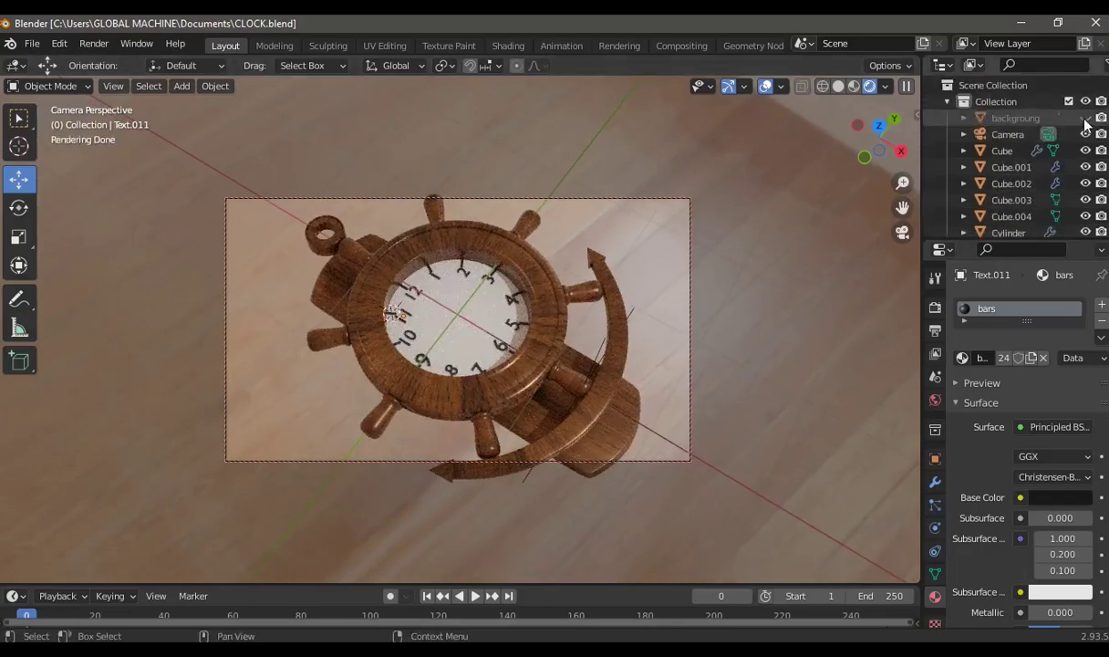
left_click(1085, 118)
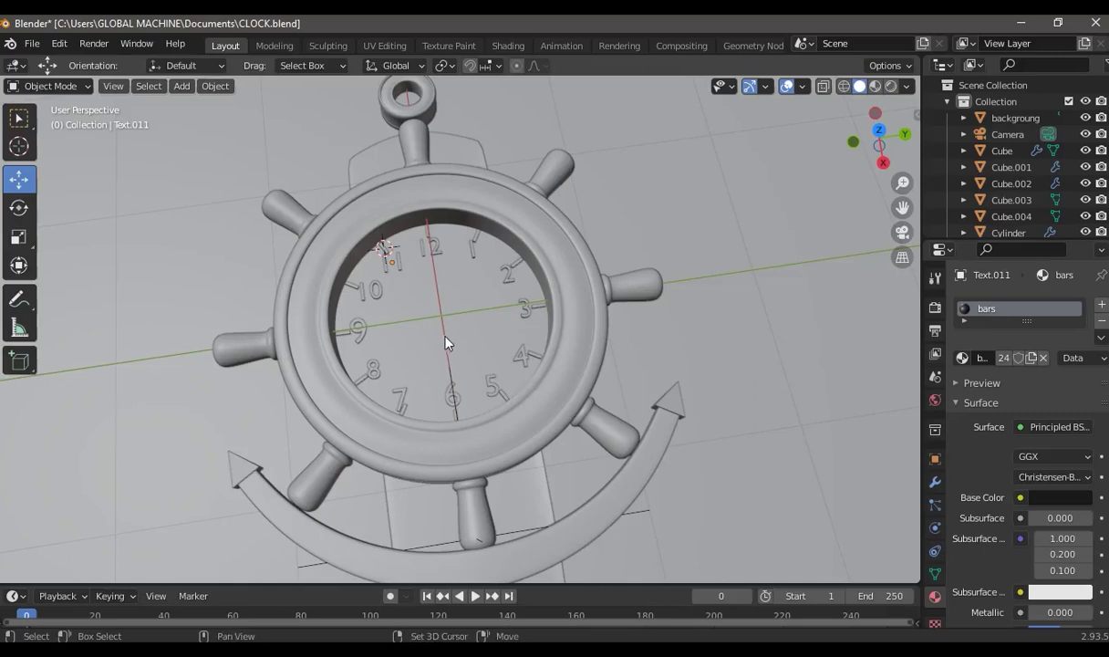
Reset the 3D cursor to world origin and add a 12-vertex cylinder there
key("shift+s")
left_click(313, 394)
key("shift+a")
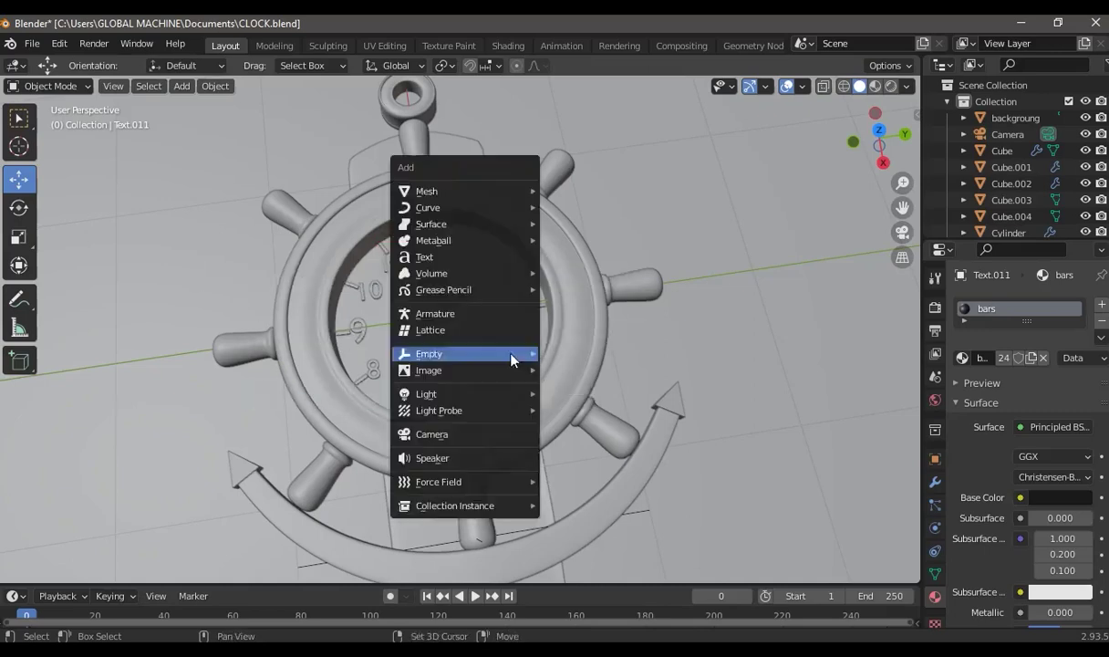
left_click(604, 272)
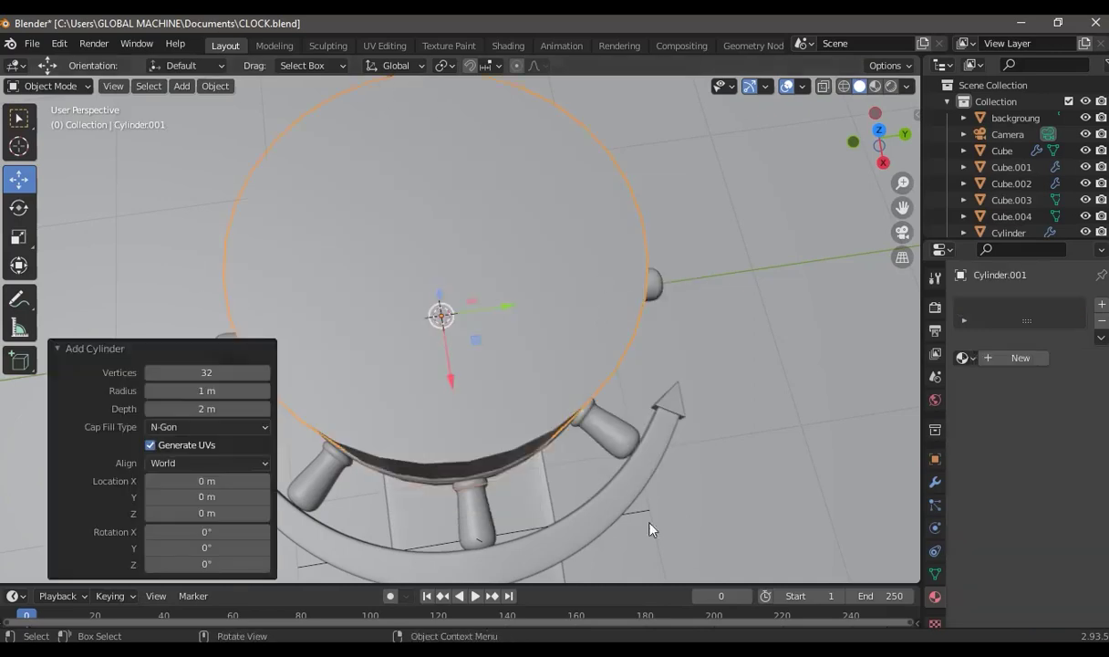
left_click_drag(211, 372, 189, 374)
type("2")
key("Return")
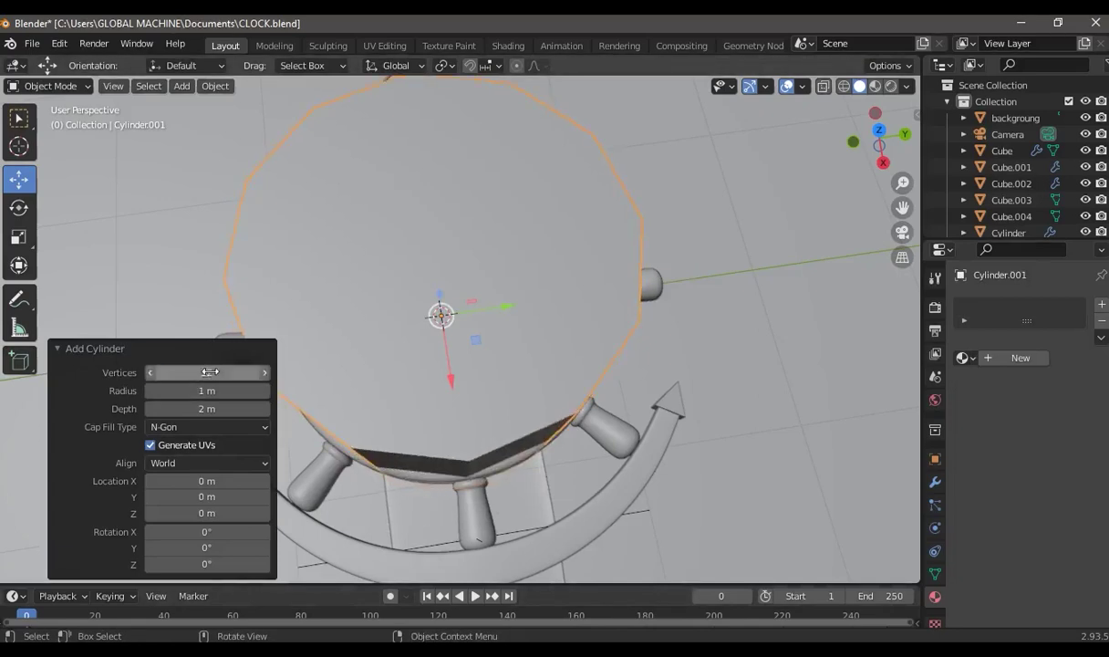
Scale the cylinder down to 0.261 and stretch it taller along Z
key("s")
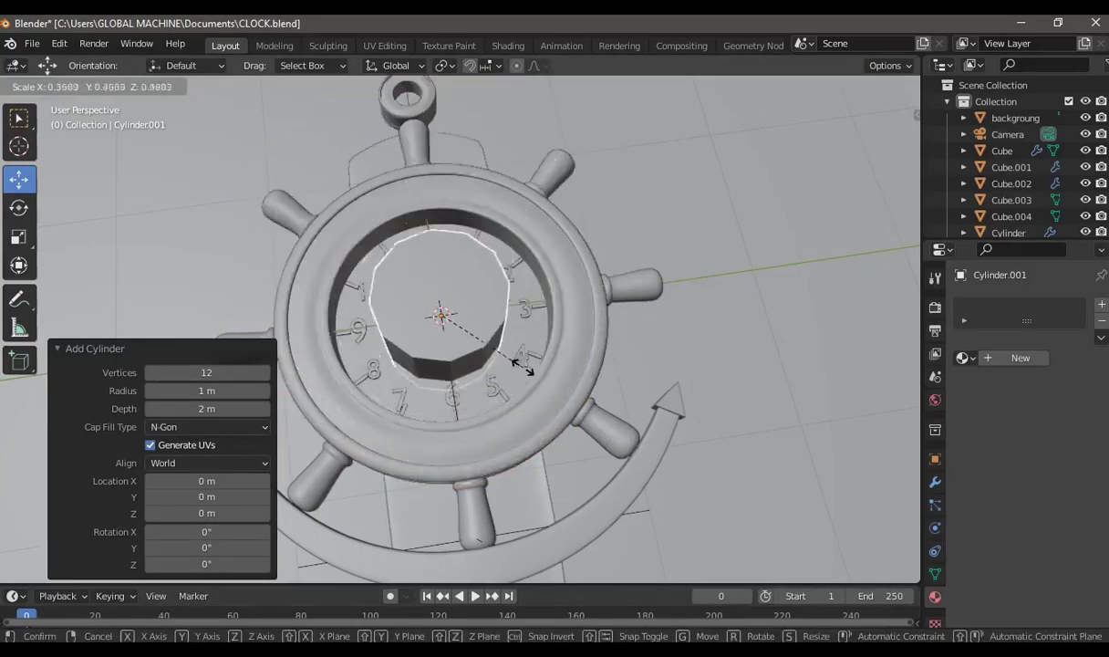
left_click(447, 333)
key("KP_Decimal")
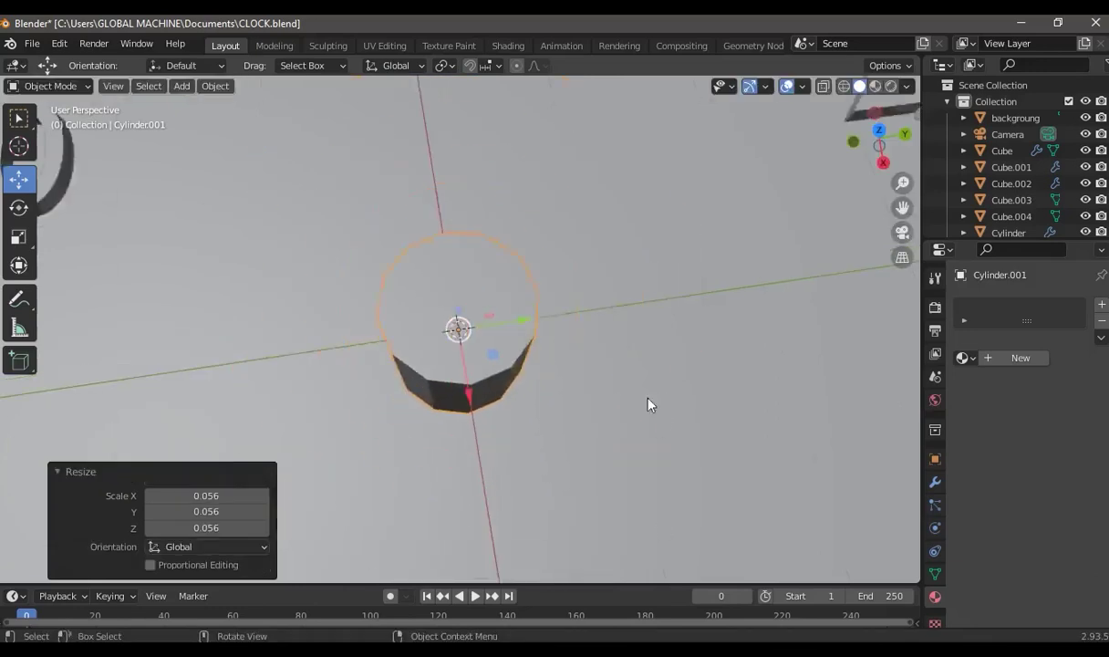
key("s")
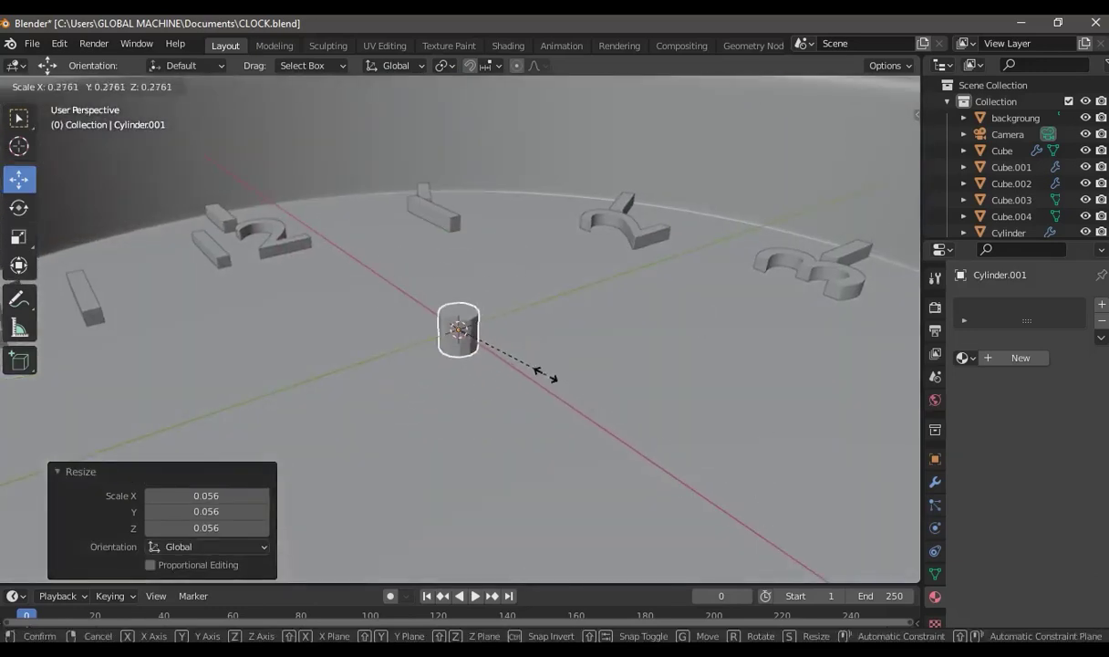
left_click(529, 369)
middle_click_drag(518, 364, 8, 219)
left_click(18, 235)
left_click_drag(459, 276, 459, 219)
middle_click_drag(484, 324, 616, 340)
Add three evenly spaced horizontal loop cuts around the small cylinder
key("Tab")
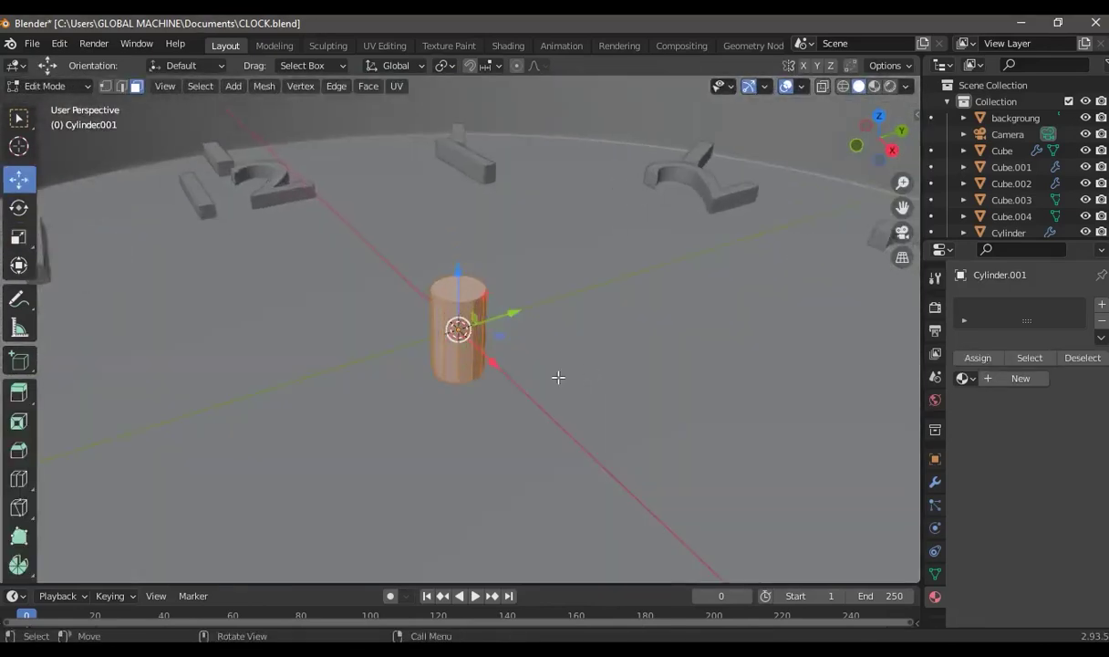
scroll(558, 377, "up", 3)
key("ctrl+r")
scroll(504, 383, "up", 2)
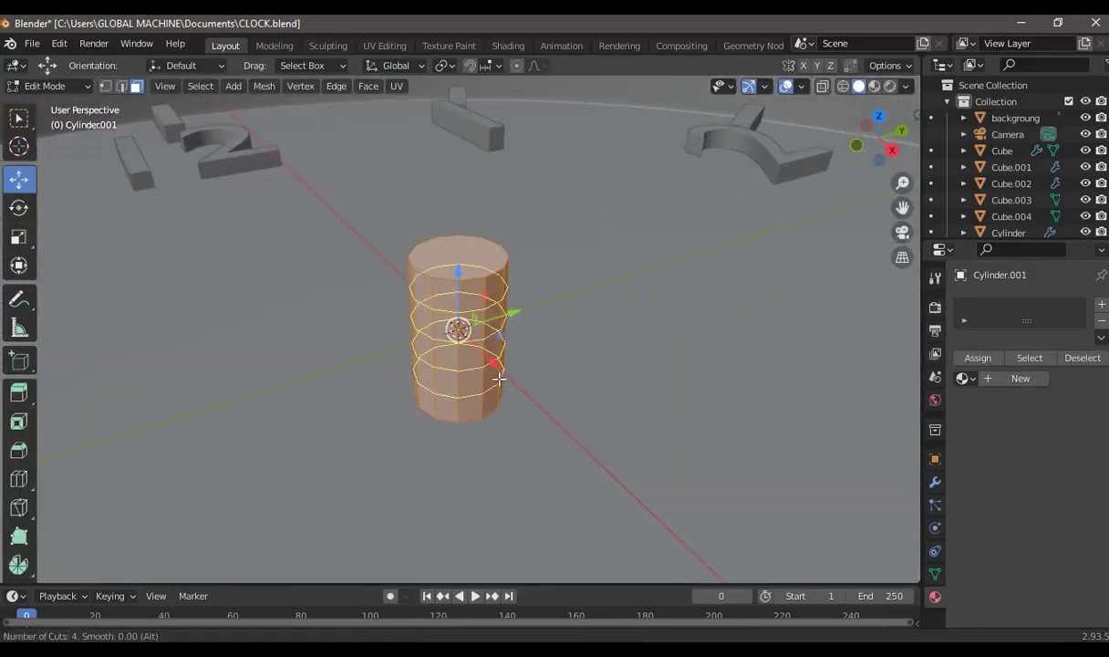
left_click(499, 379)
right_click(499, 378)
mouse_move(499, 378)
middle_mouse_down()
mouse_move(547, 260)
mouse_move(494, 269)
middle_mouse_up()
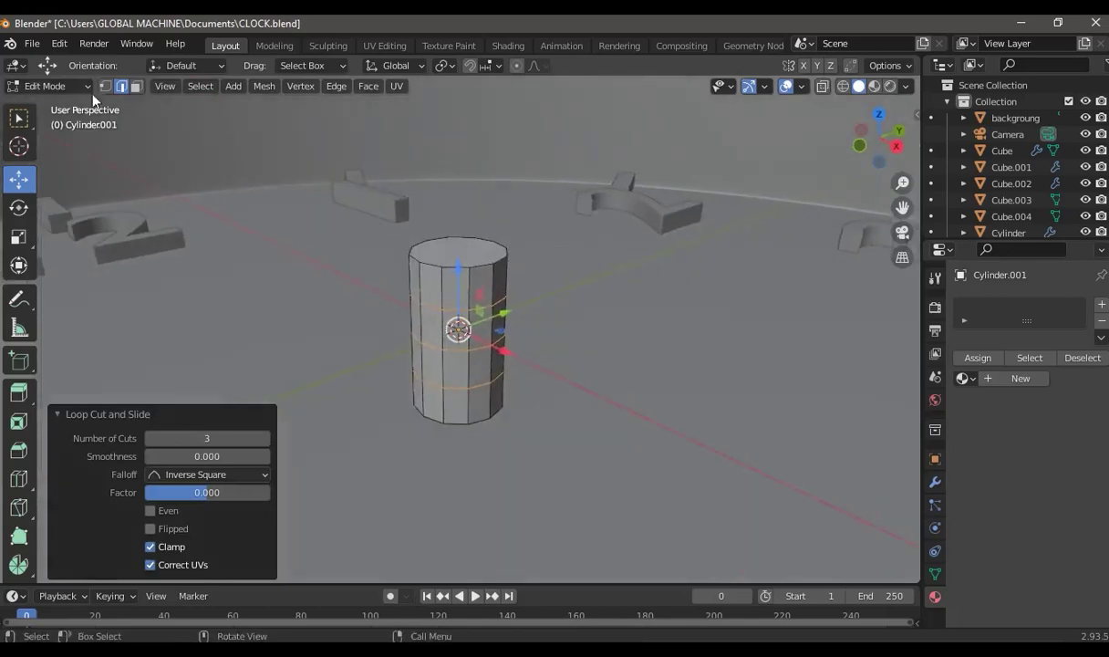
Extrude the top face ring and scale it outward into a wider head
left_click(460, 287, "alt")
key("e")
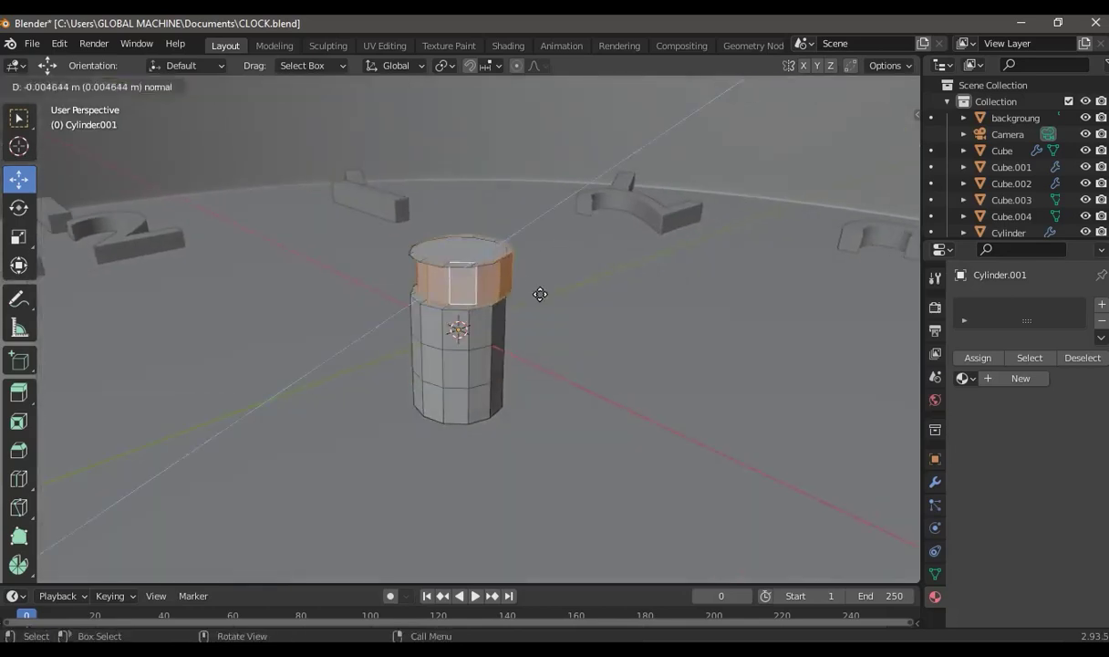
right_click(513, 281)
key("s")
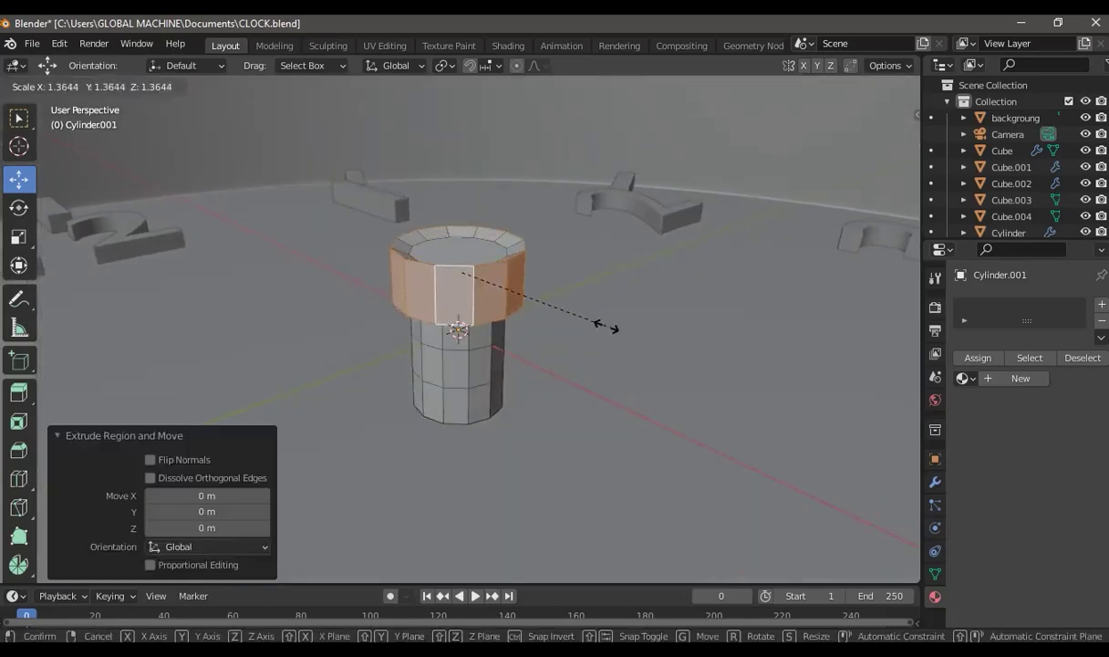
left_click(624, 329)
left_click_drag(458, 212, 464, 240)
In edge select mode, move the upper edge ring down the cylinder
middle_click_drag(607, 371, 606, 260)
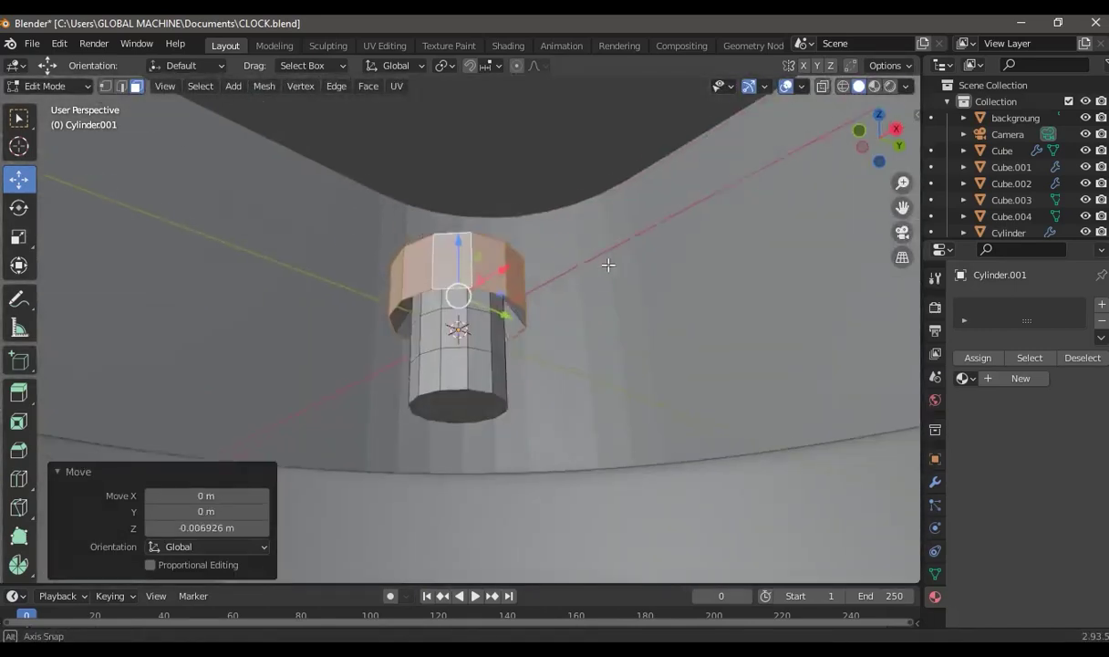
scroll(608, 265, "up", 3)
scroll(608, 265, "up", 2)
scroll(627, 277, "up", 2)
left_click(122, 88)
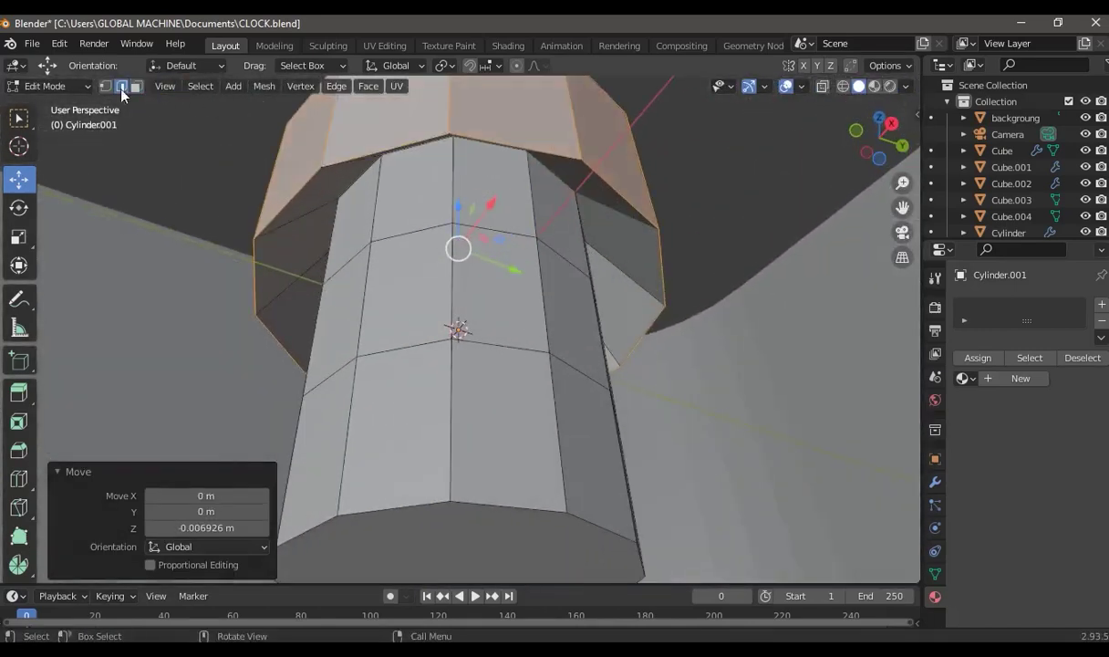
key("alt+a")
mouse_move(458, 206)
left_mouse_down()
mouse_move(470, 288)
mouse_move(456, 331)
left_mouse_up()
mouse_move(456, 331)
middle_mouse_down()
mouse_move(545, 280)
mouse_move(514, 252)
middle_mouse_up()
scroll(616, 374, "down", 4)
Add two loop cuts to the upper section, redoing a misplaced first cut
key("ctrl+r")
left_click(495, 210)
key("ctrl+z")
key("ctrl+r")
scroll(495, 234, "up", 2)
scroll(496, 234, "down", 1)
left_click(496, 235)
right_click(496, 235)
Spread the two new head loops apart by scaling them along Z
key("s")
key("z")
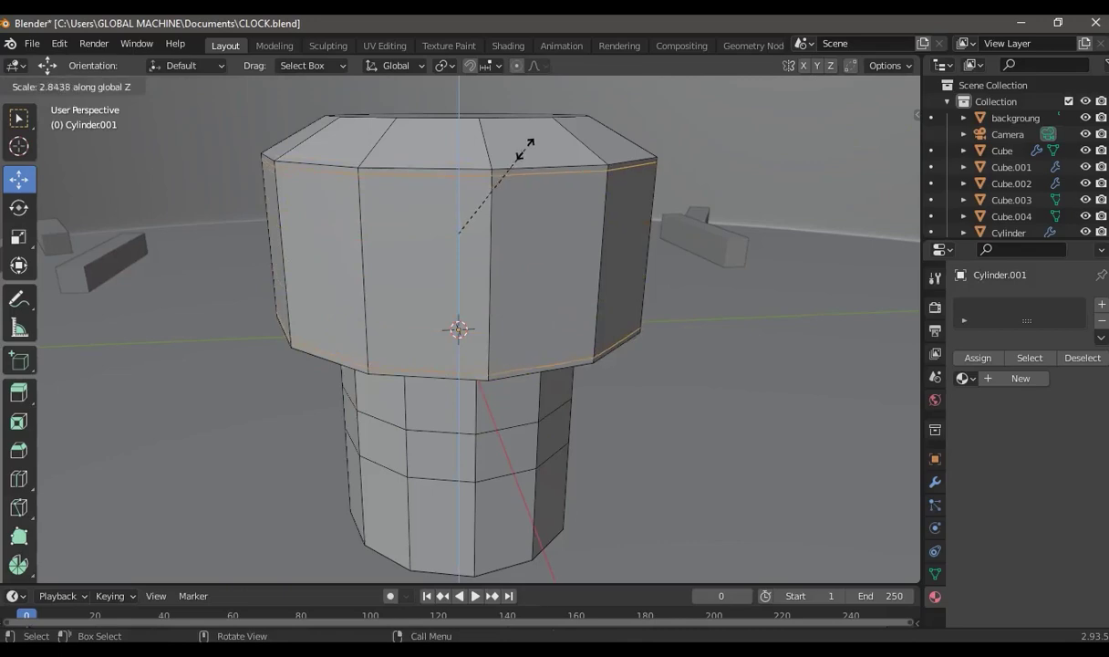
left_click(524, 149)
middle_click_drag(524, 149, 528, 180)
Add support loops slid close to the head's top rim and outer edge
key("ctrl+r")
scroll(492, 227, "down", 1)
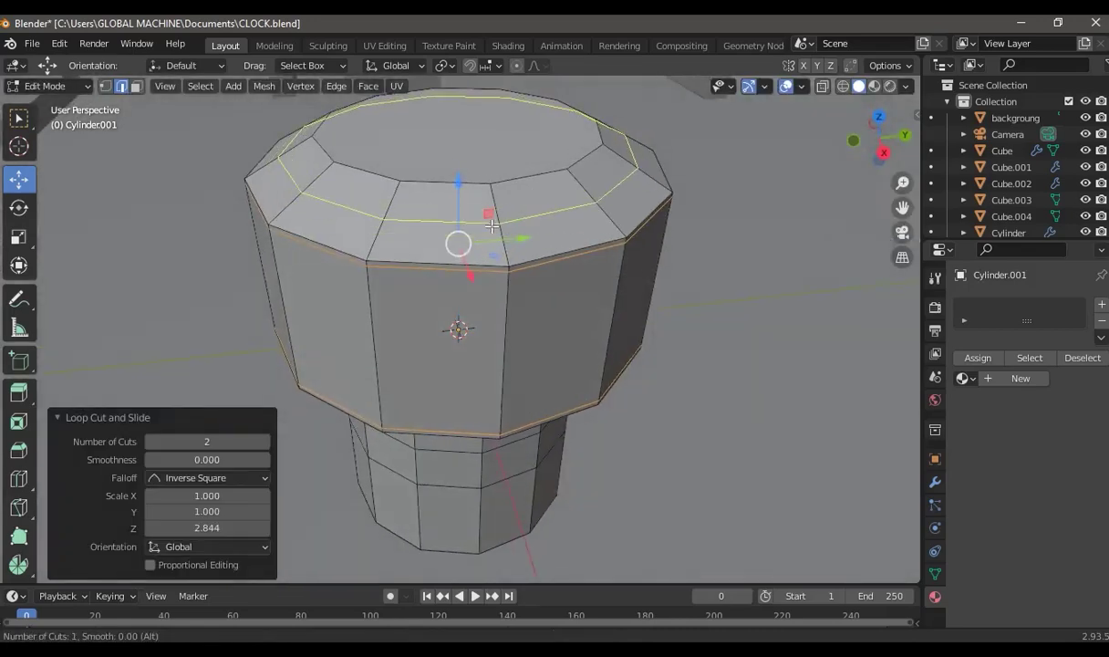
left_click(492, 226)
left_click(487, 189)
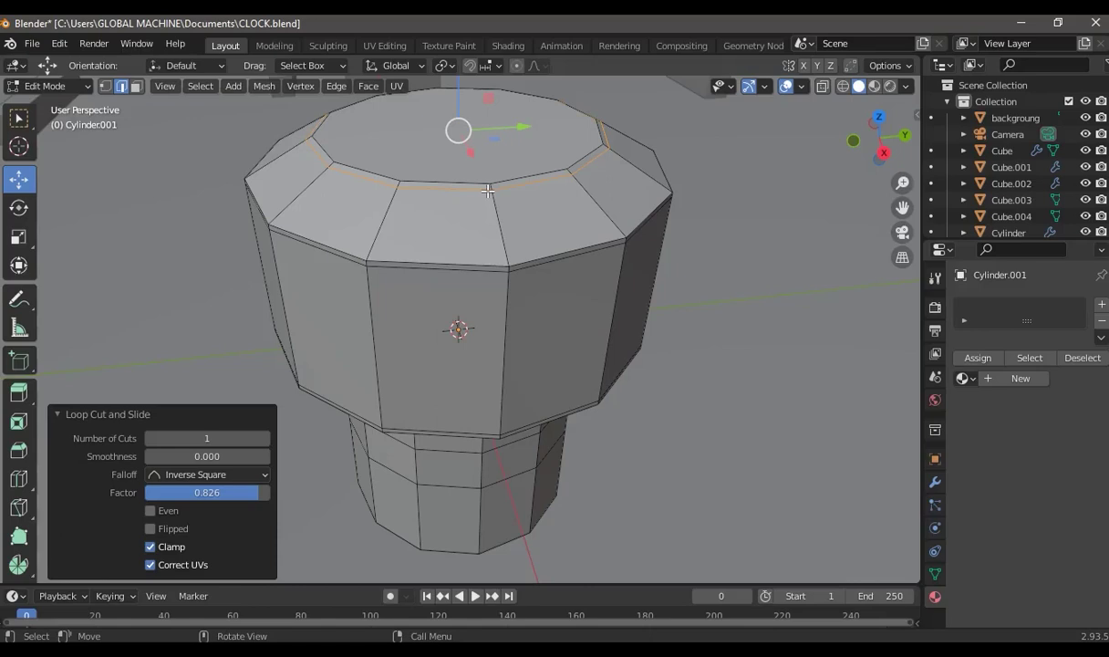
key("ctrl+r")
left_click(509, 239)
left_click(518, 257)
mouse_move(520, 260)
middle_mouse_down()
mouse_move(584, 262)
mouse_move(528, 196)
middle_mouse_up()
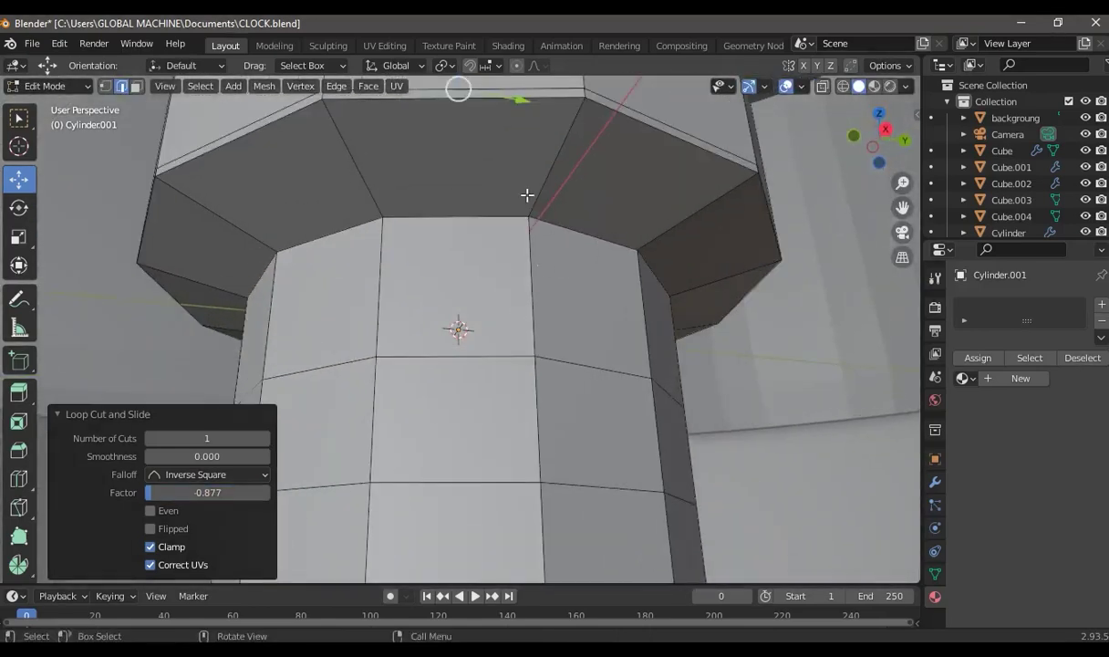
Try a slid and scaled loop on the head's underside, then cancel and undo it
key("ctrl+r")
left_click(560, 148)
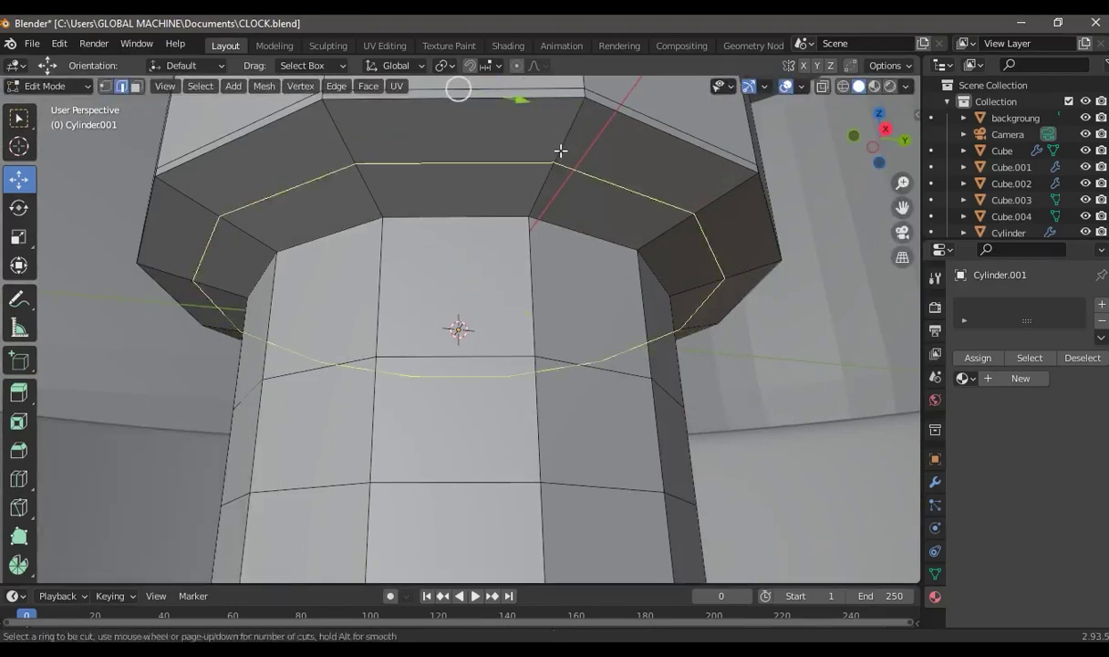
key("g")
key("g")
left_click(560, 141)
key("s")
key("x")
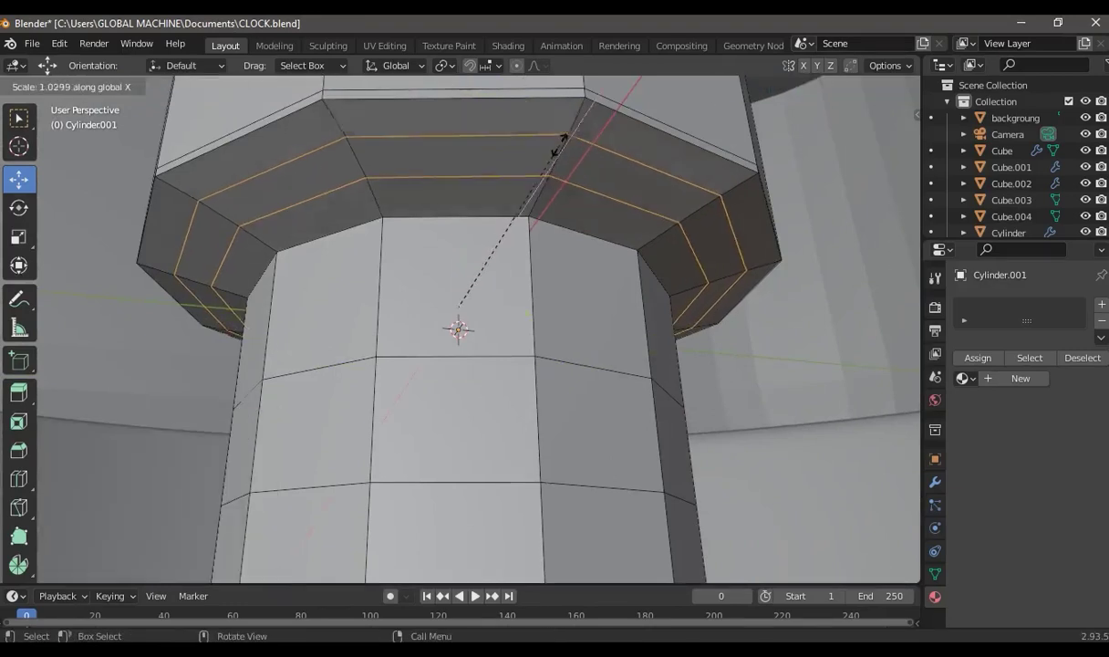
key("y")
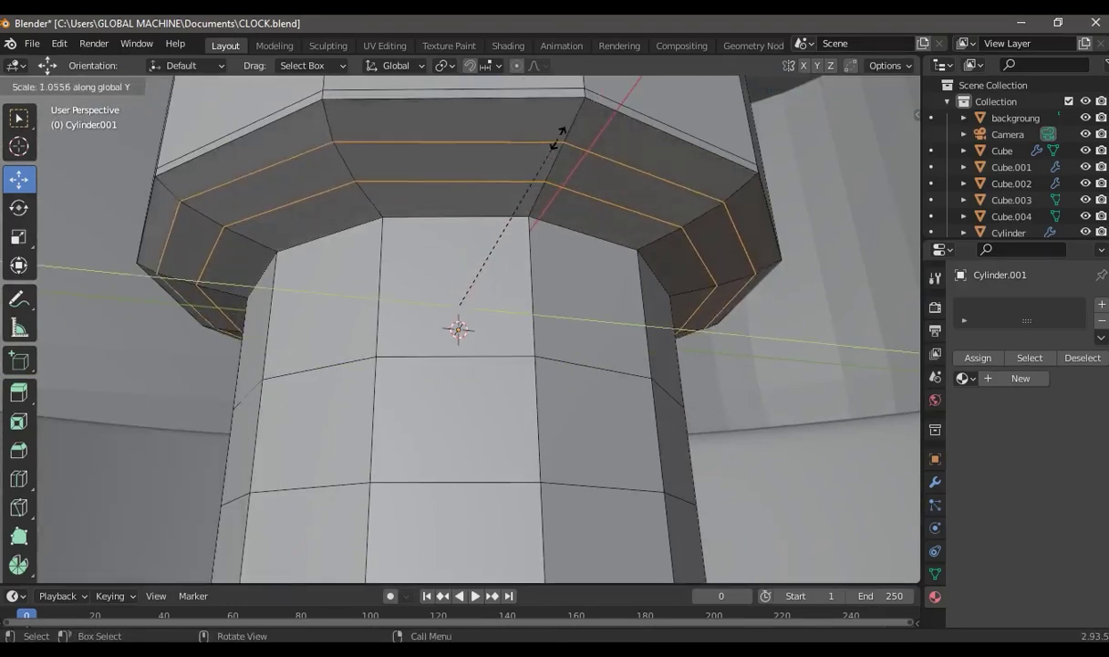
right_click(760, 473)
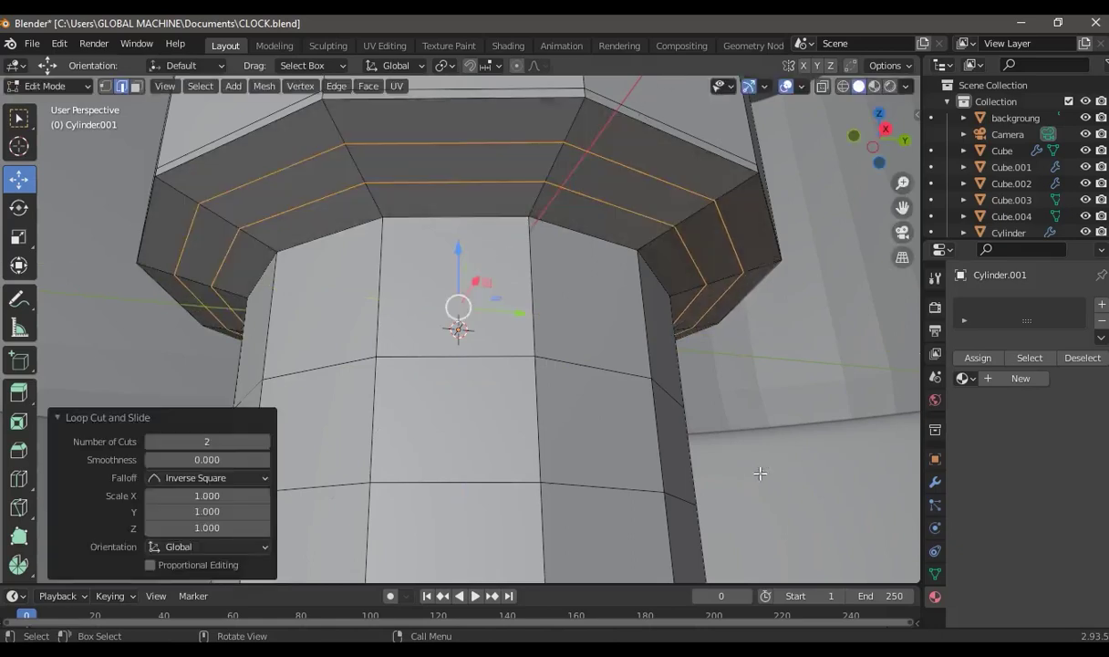
key("ctrl+z")
Add a support loop around the head's underside ring
key("ctrl+r")
left_click(560, 169)
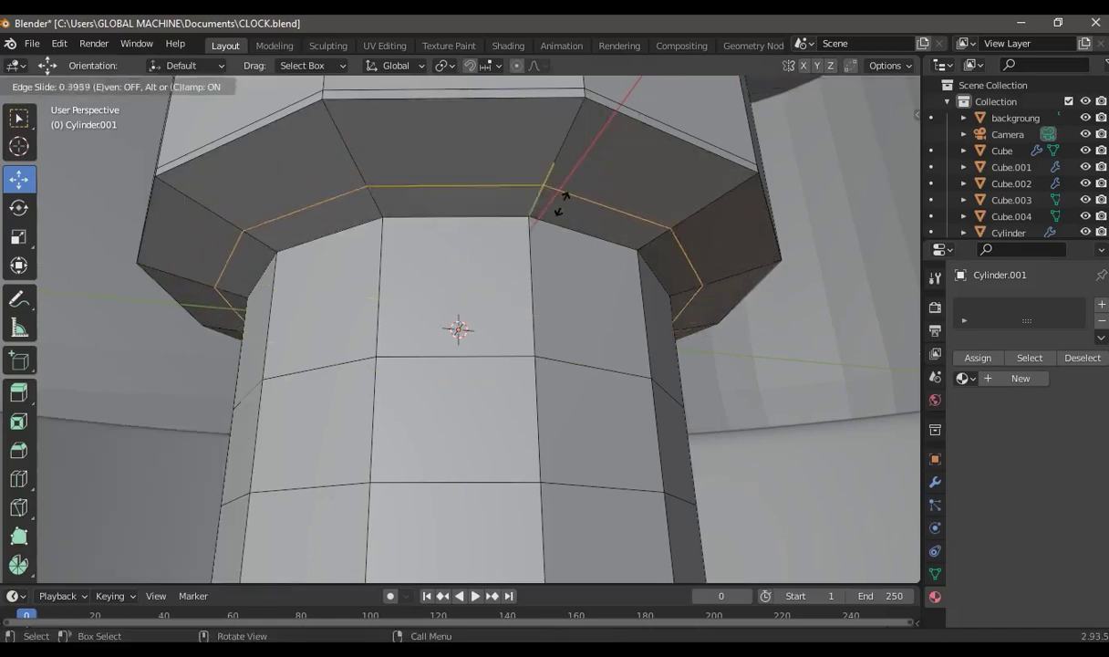
left_click(554, 230)
key("g")
key("g")
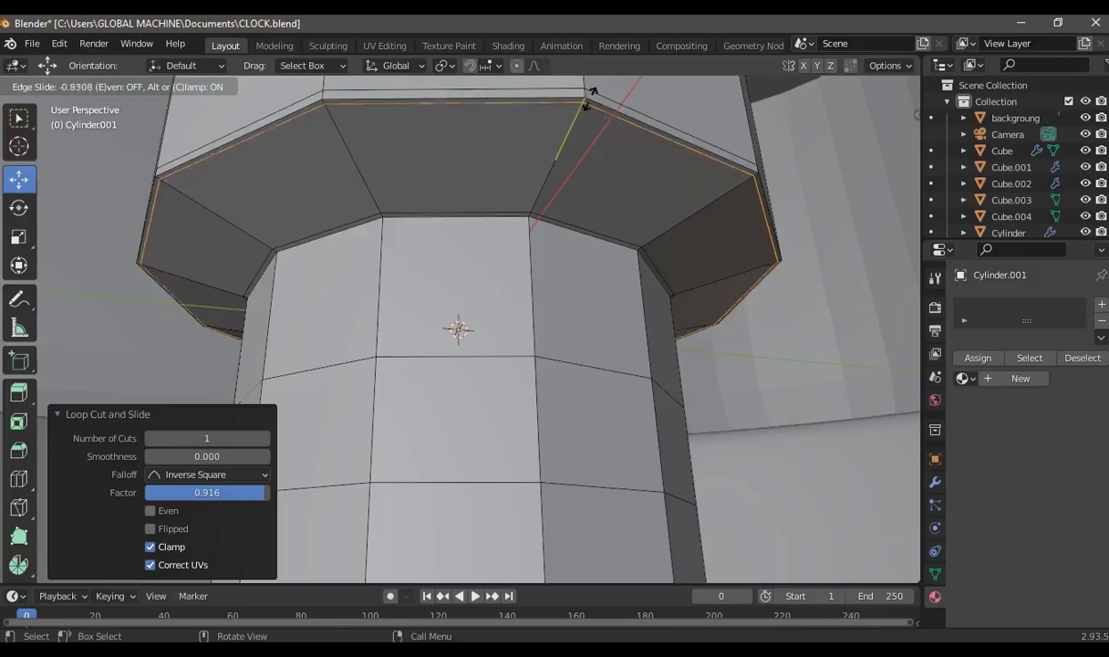
right_click(587, 224)
scroll(586, 224, "down", 4)
Add a support loop near the cylinder's base (factor 0.976) and open the Add Modifier list
key("ctrl+r")
left_click(511, 548)
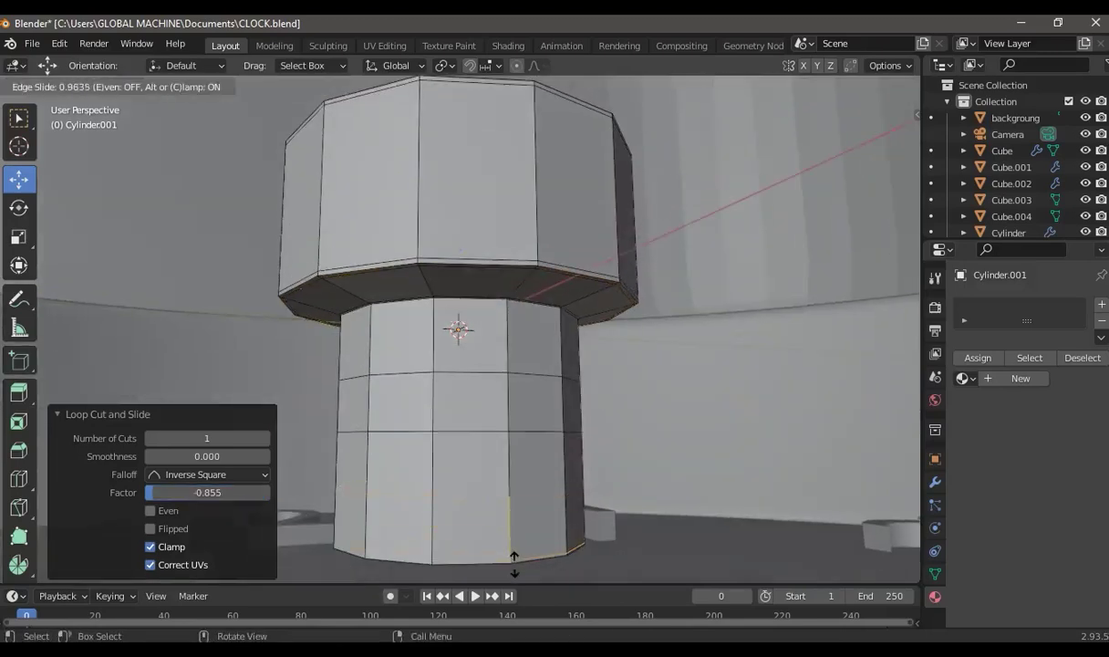
left_click(632, 410)
scroll(632, 410, "down", 2)
left_click(934, 484)
left_click(984, 305)
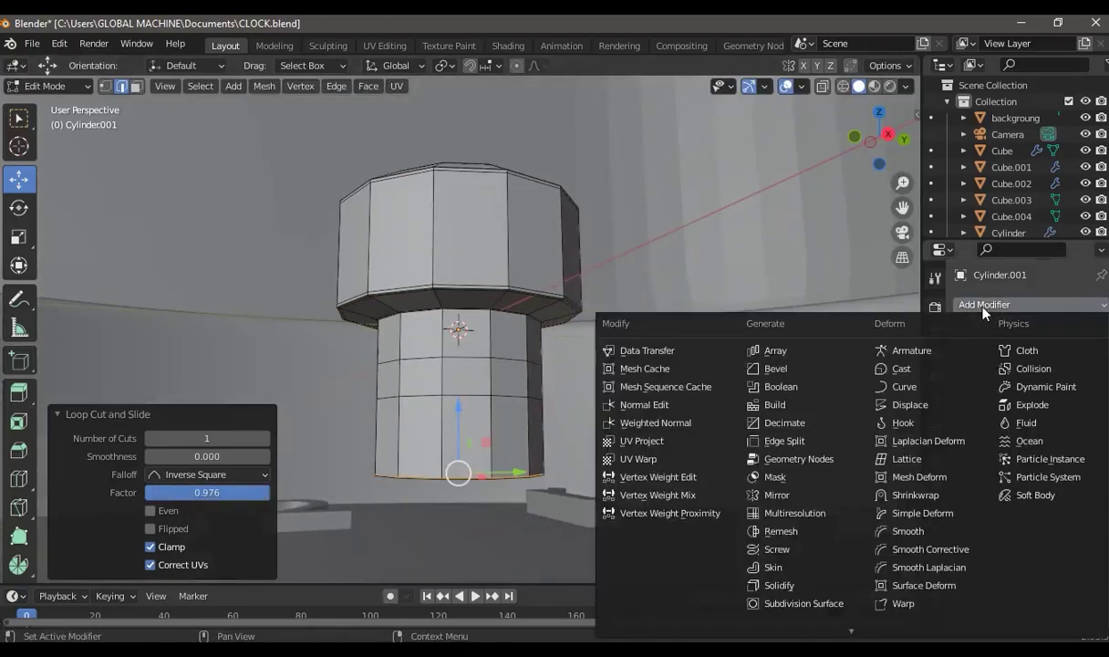
Add a level-2 Catmull-Clark Subdivision Surface modifier and reset the cylinder's origin
left_click(812, 605)
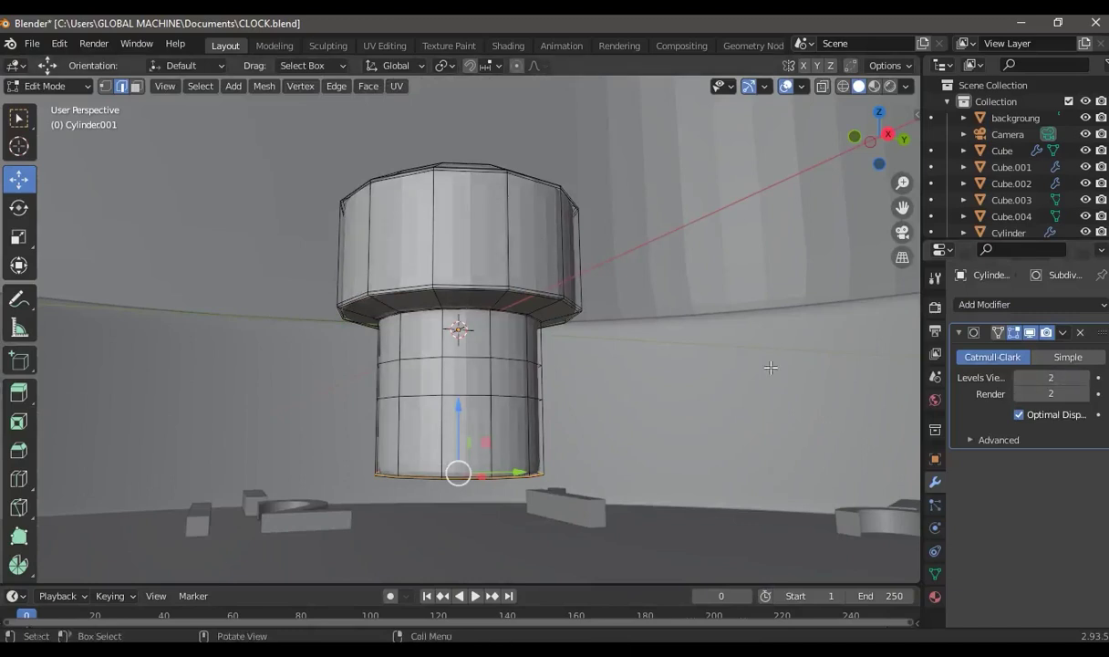
key("Tab")
right_click(446, 238)
left_click(547, 280)
mouse_move(488, 223)
middle_mouse_down()
mouse_move(720, 277)
mouse_move(672, 360)
mouse_move(548, 411)
mouse_move(559, 285)
mouse_move(609, 289)
mouse_move(583, 274)
mouse_move(681, 298)
mouse_move(715, 277)
mouse_move(581, 336)
middle_mouse_up()
key("KP_Decimal")
Lower the cylinder's bottom edge loop by 0.022403 m
key("Tab")
left_click(105, 87)
left_click(121, 87)
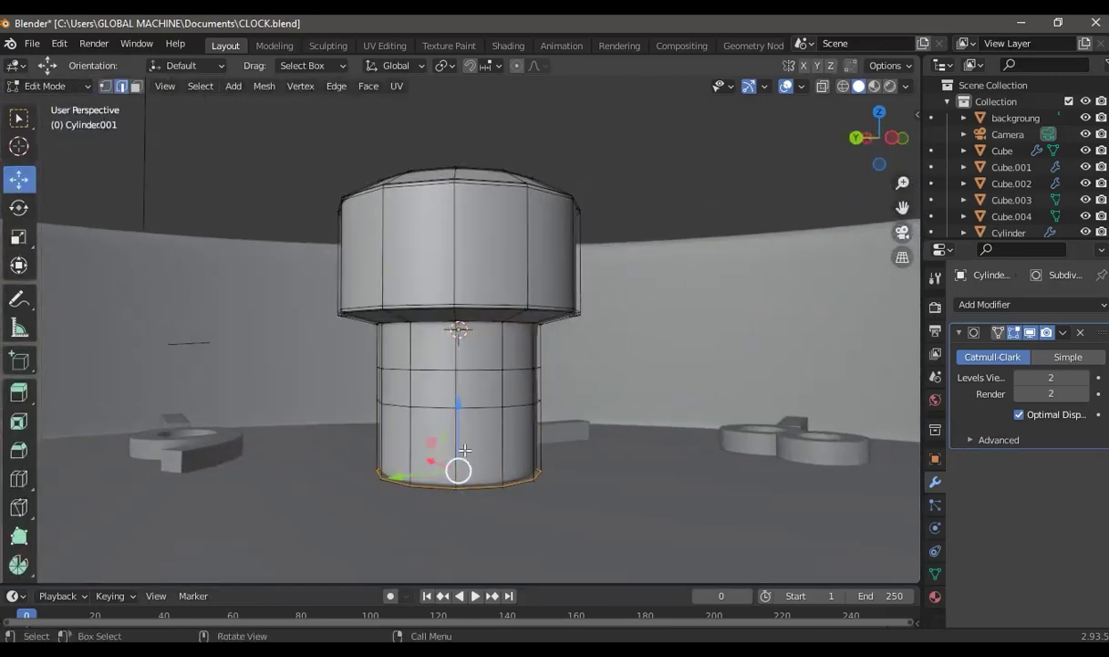
left_click_drag(462, 459, 453, 550)
scroll(534, 392, "down", 3)
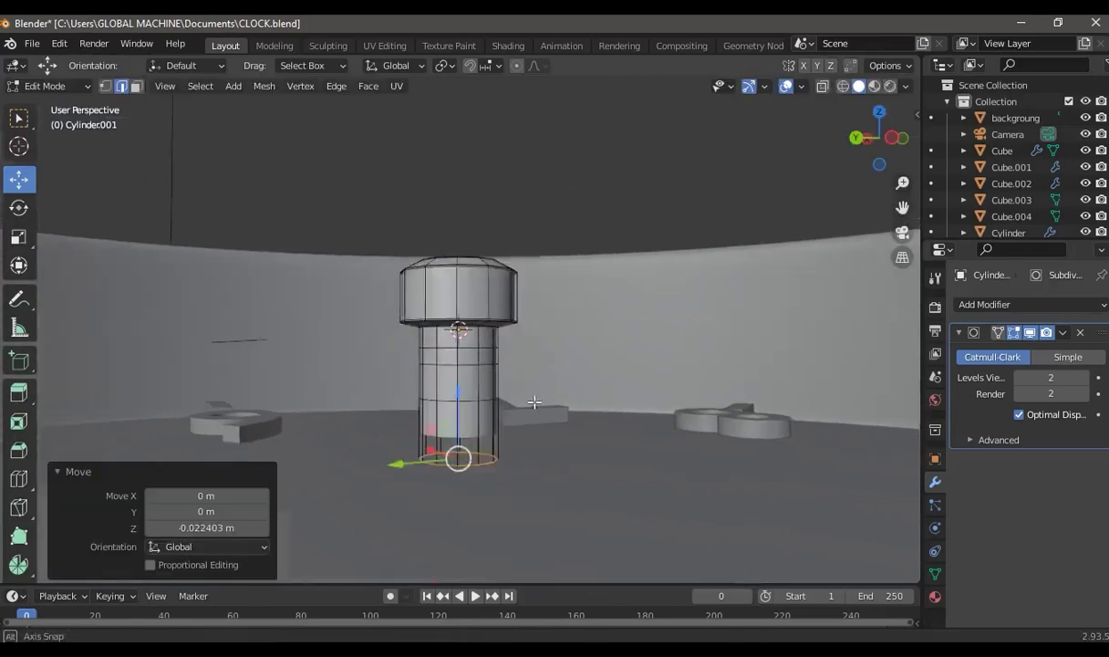
Lower Cylinder.001 0.068939 m along Z onto the dial, then show its material list
middle_click_drag(533, 392, 626, 426)
key("Tab")
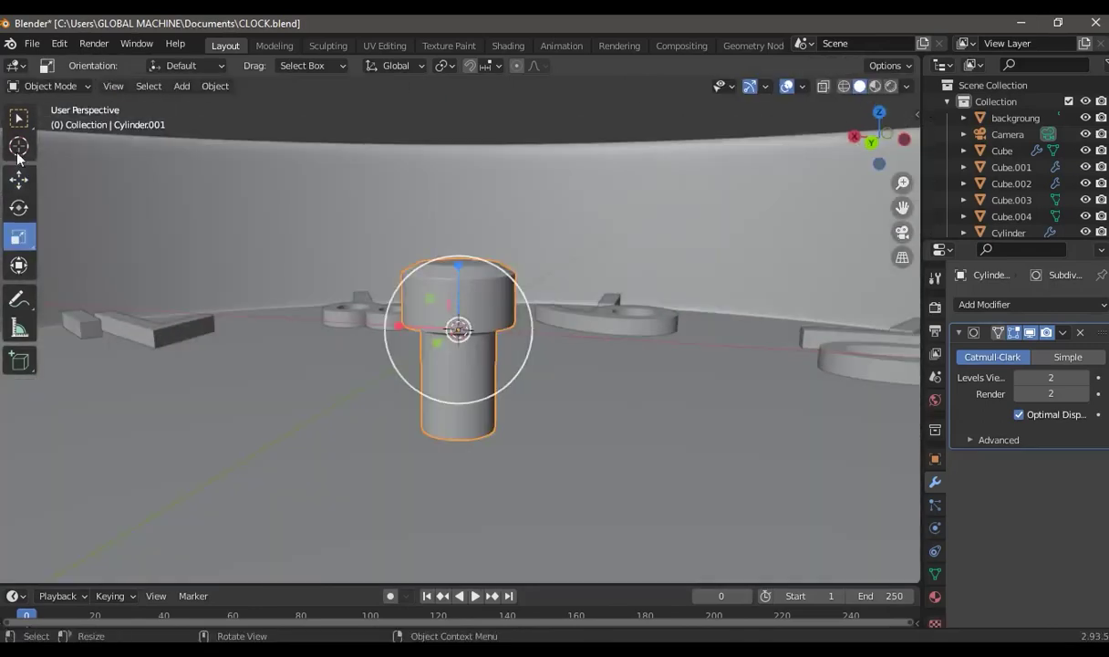
left_click(18, 179)
left_click(871, 143)
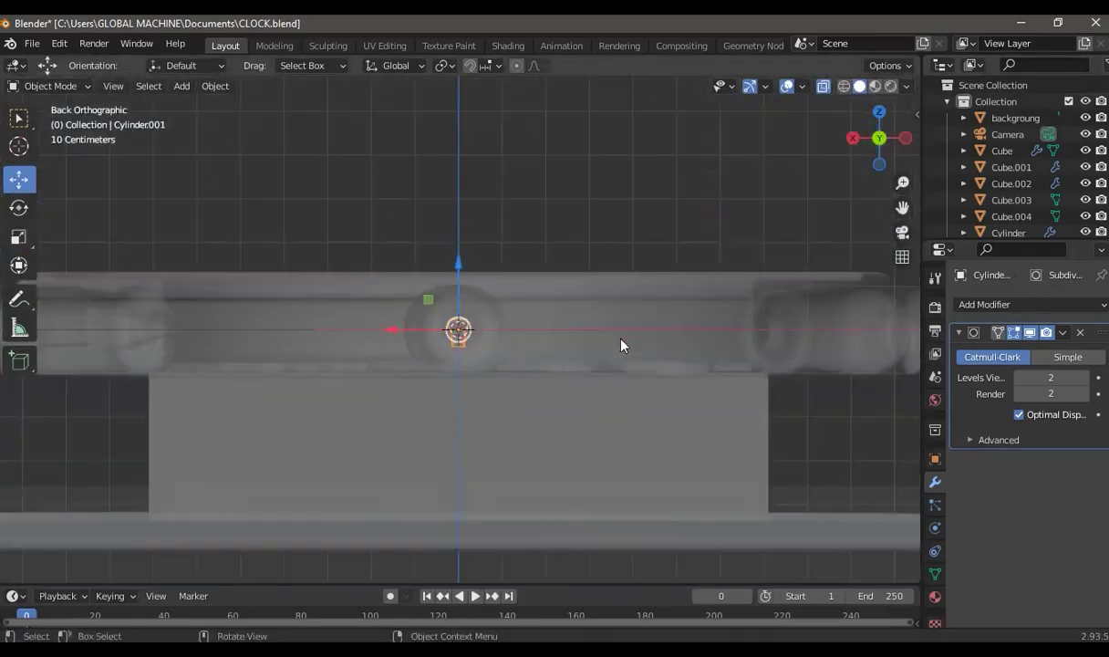
scroll(621, 343, "up", 3)
left_click_drag(459, 277, 463, 335)
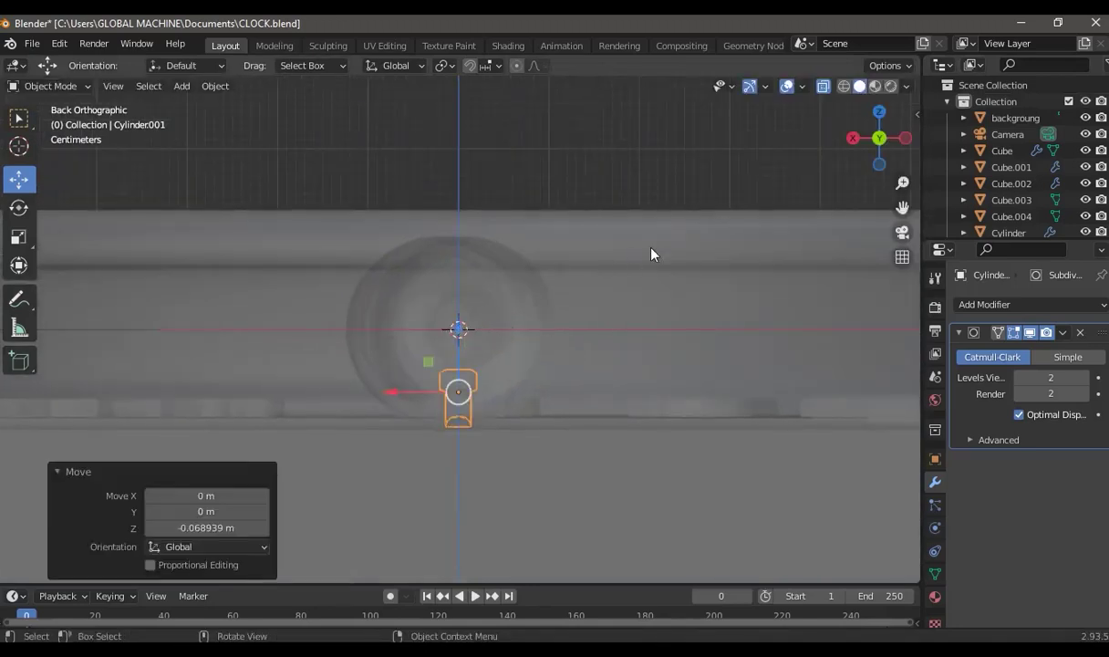
key("Tab")
mouse_move(716, 153)
middle_mouse_down()
mouse_move(528, 193)
mouse_move(620, 376)
mouse_move(644, 386)
mouse_move(617, 420)
mouse_move(538, 413)
mouse_move(599, 377)
middle_mouse_up()
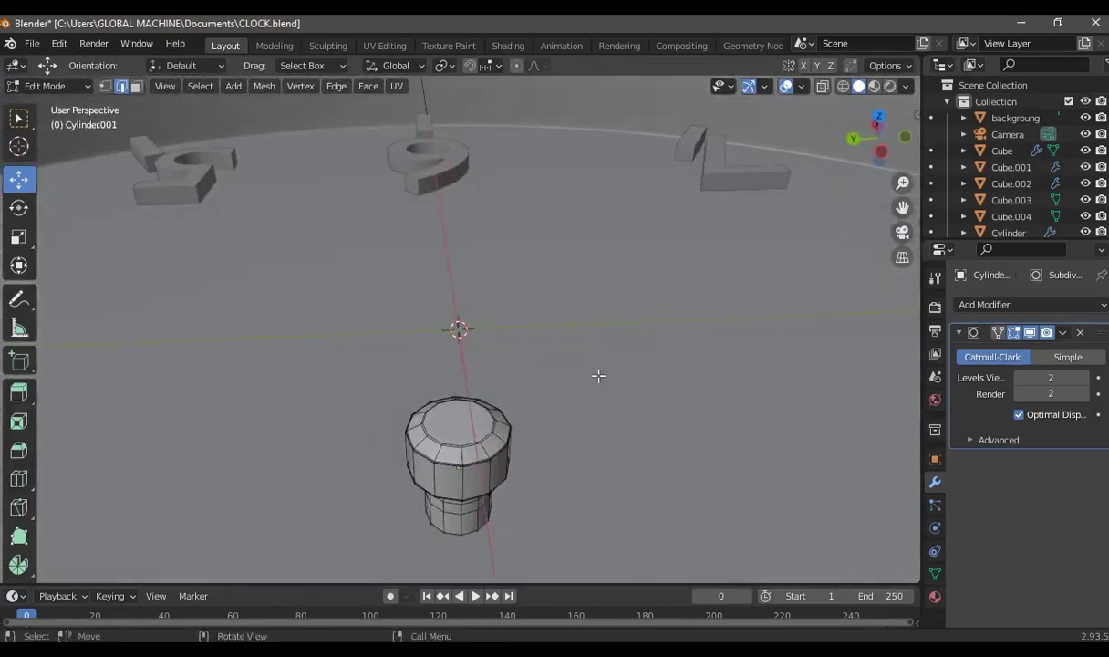
left_click(935, 595)
left_click(963, 377)
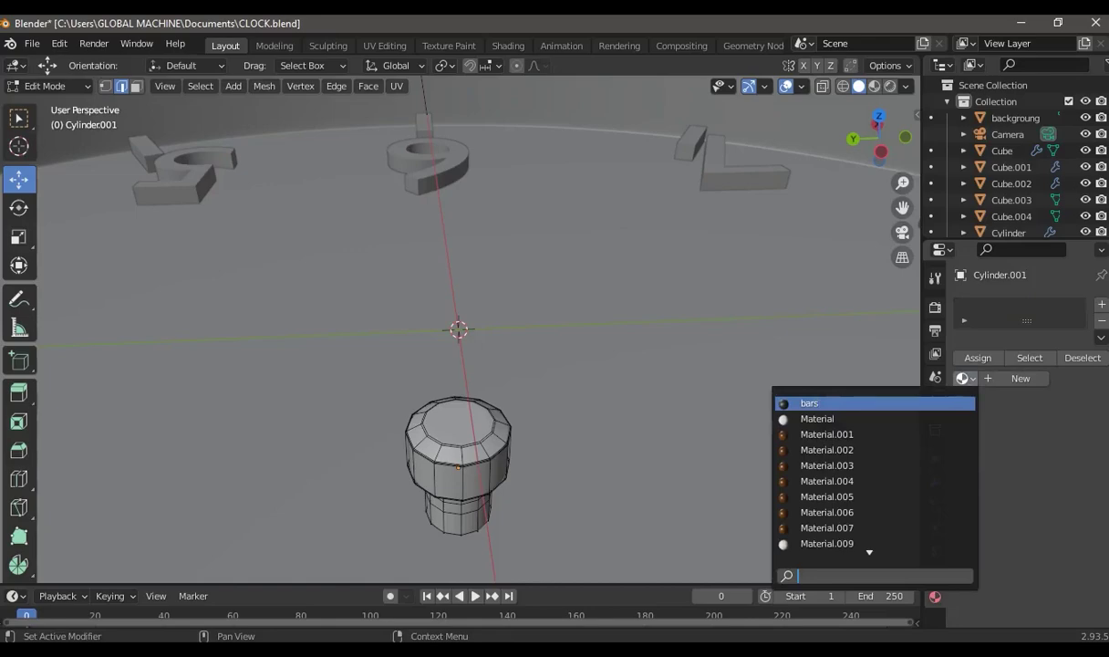
Assign the 'bars' material to the centre cylinder and preview it in Rendered shading
left_click(812, 403)
left_click(874, 86)
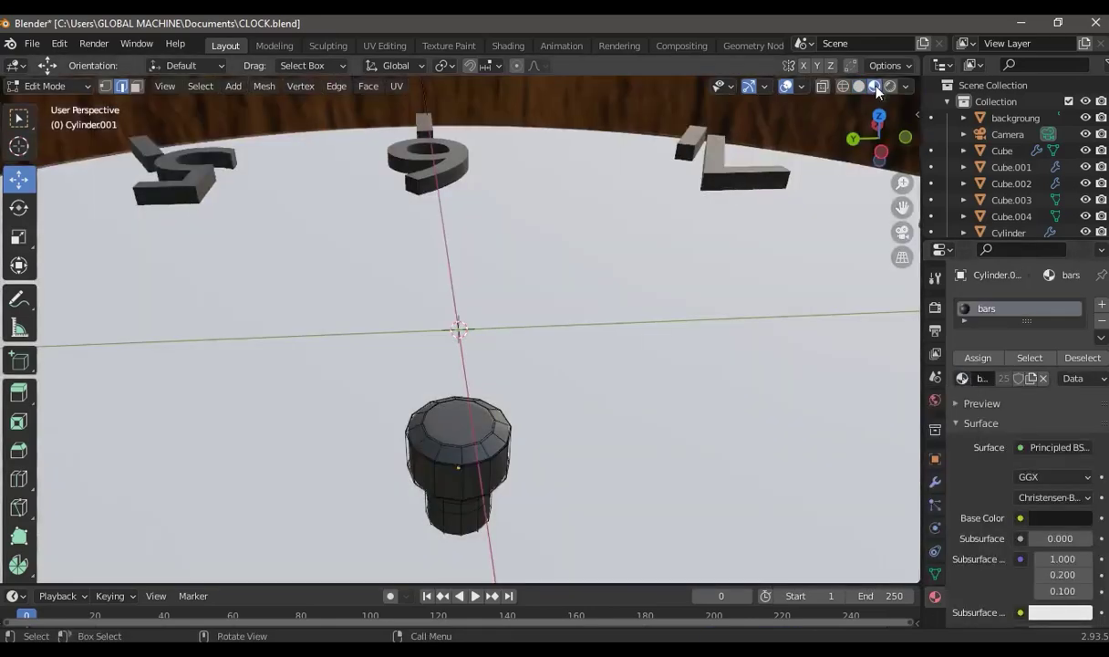
key("Tab")
middle_click_drag(765, 351, 772, 141)
left_click(890, 86)
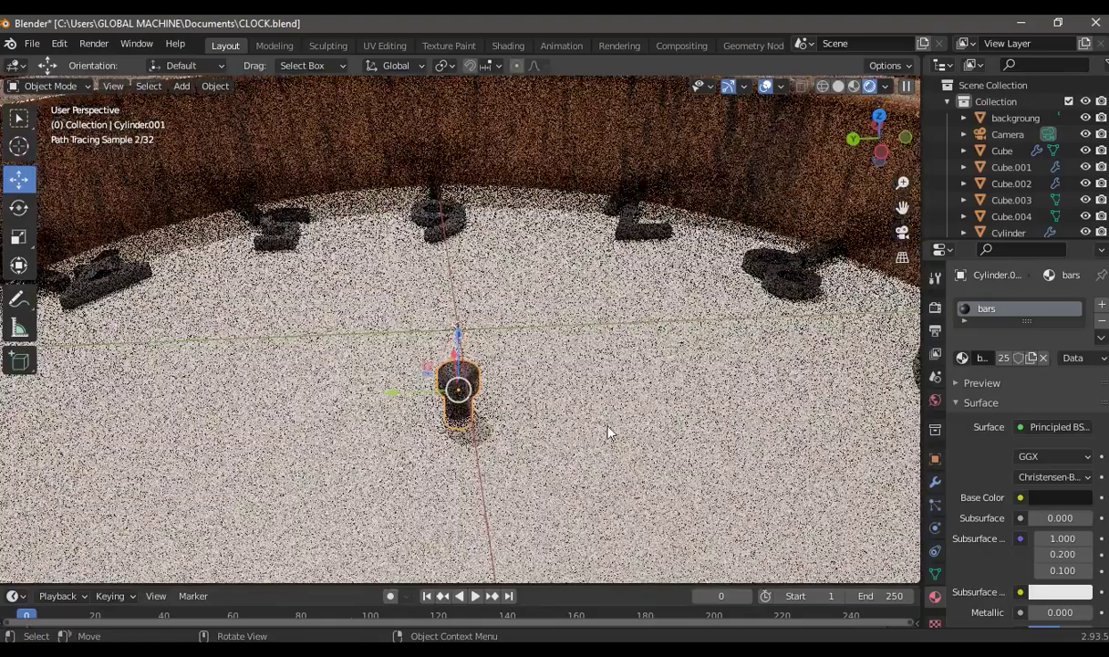
mouse_move(608, 432)
middle_mouse_down()
mouse_move(762, 438)
mouse_move(721, 407)
middle_mouse_up()
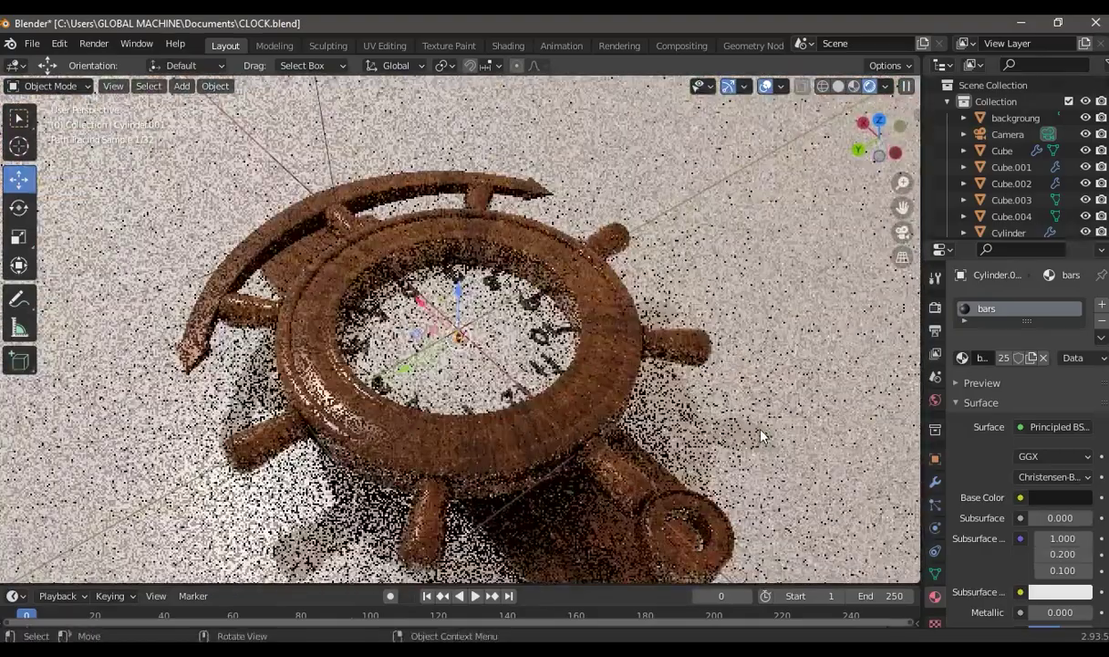
Save CLOCK.blend, orbit around the rendered clock, and save it again
left_click(32, 43)
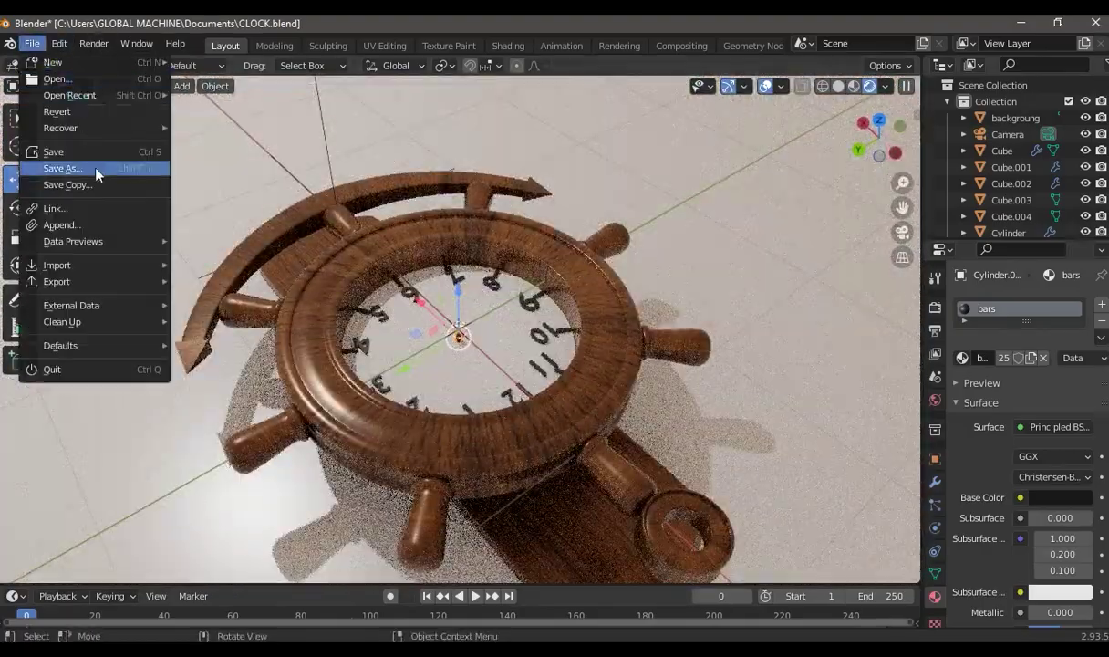
left_click(58, 152)
middle_click_drag(624, 336, 813, 320)
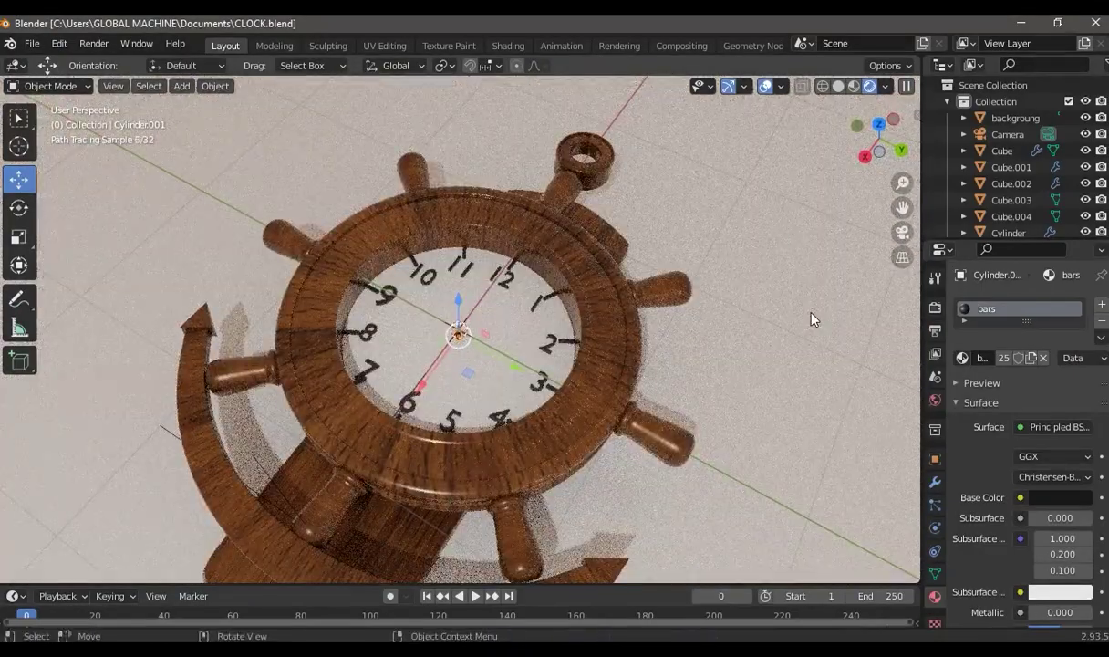
middle_click_drag(813, 320, 788, 317)
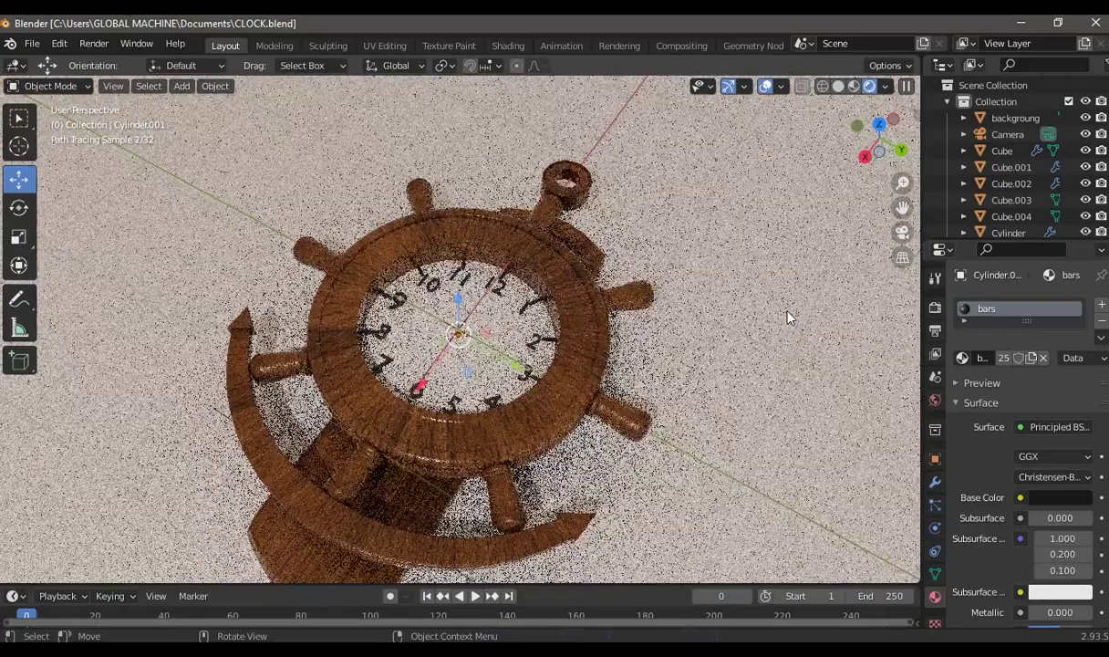
left_click(32, 43)
left_click(66, 153)
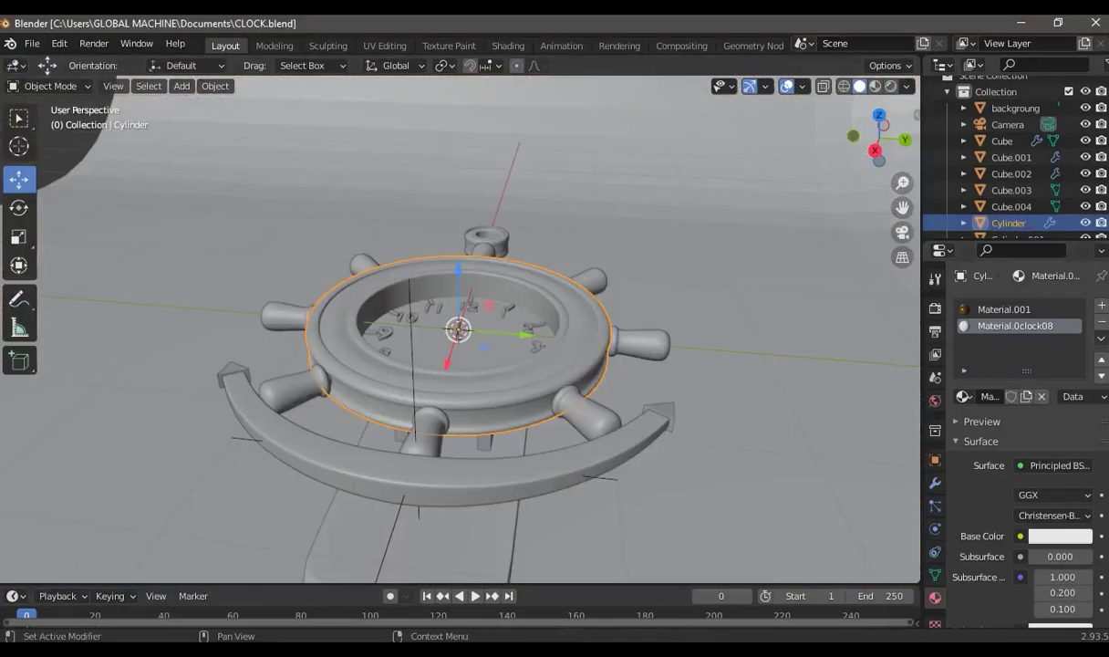
Zoom in, select the clock's ring, and bring up the Shift+A Mesh add menu
scroll(540, 330, "up", 3)
scroll(540, 347, "up", 2)
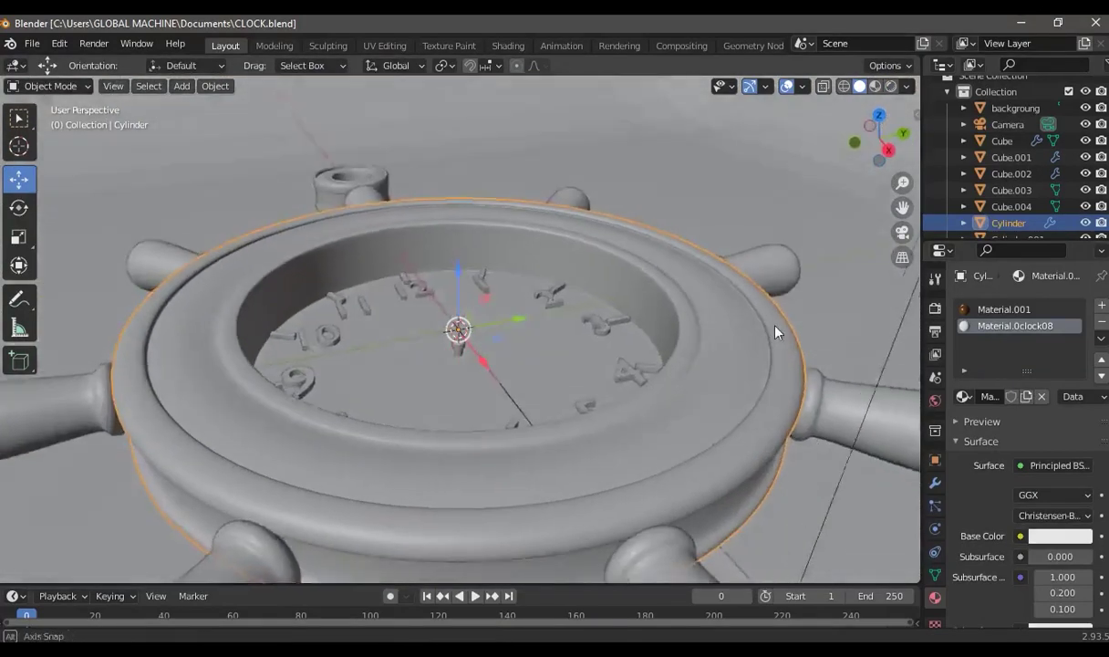
middle_click_drag(661, 336, 718, 392)
left_click(721, 355)
left_click(708, 402)
mouse_move(731, 342)
middle_mouse_down()
mouse_move(709, 395)
mouse_move(715, 367)
mouse_move(696, 367)
mouse_move(679, 336)
mouse_move(664, 344)
mouse_move(680, 325)
mouse_move(689, 342)
middle_mouse_up()
key("shift+a")
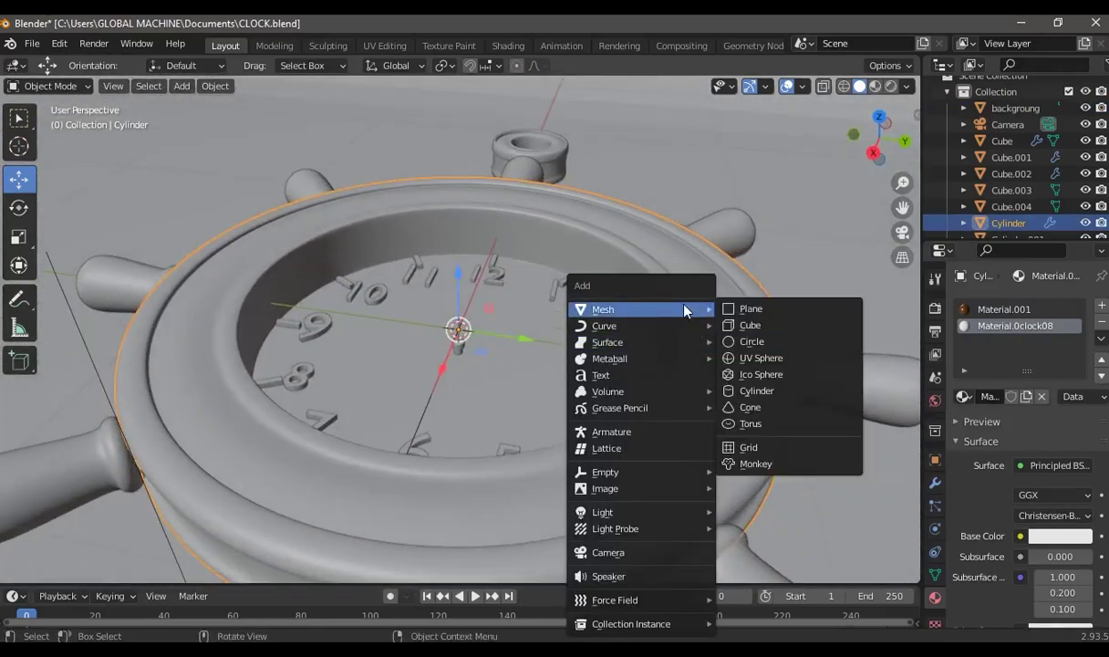
Add a 17-vertex cylinder scaled to 0.72, flattened on Z and raised above the clock face
left_click(753, 390)
scroll(675, 369, "down", 4)
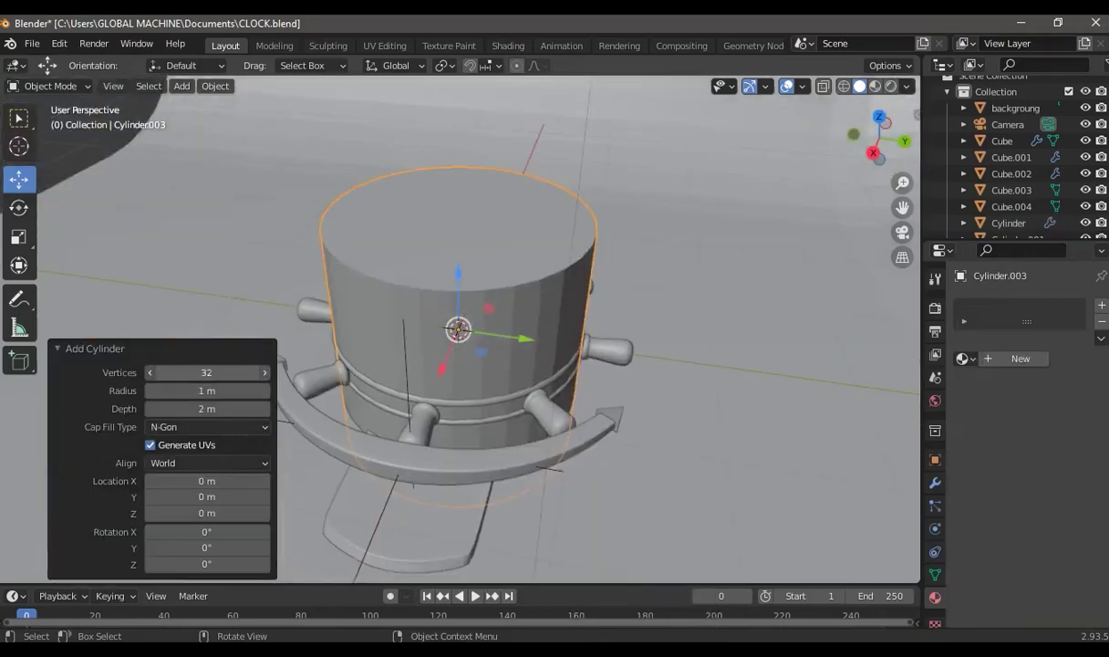
left_click_drag(197, 372, 185, 372)
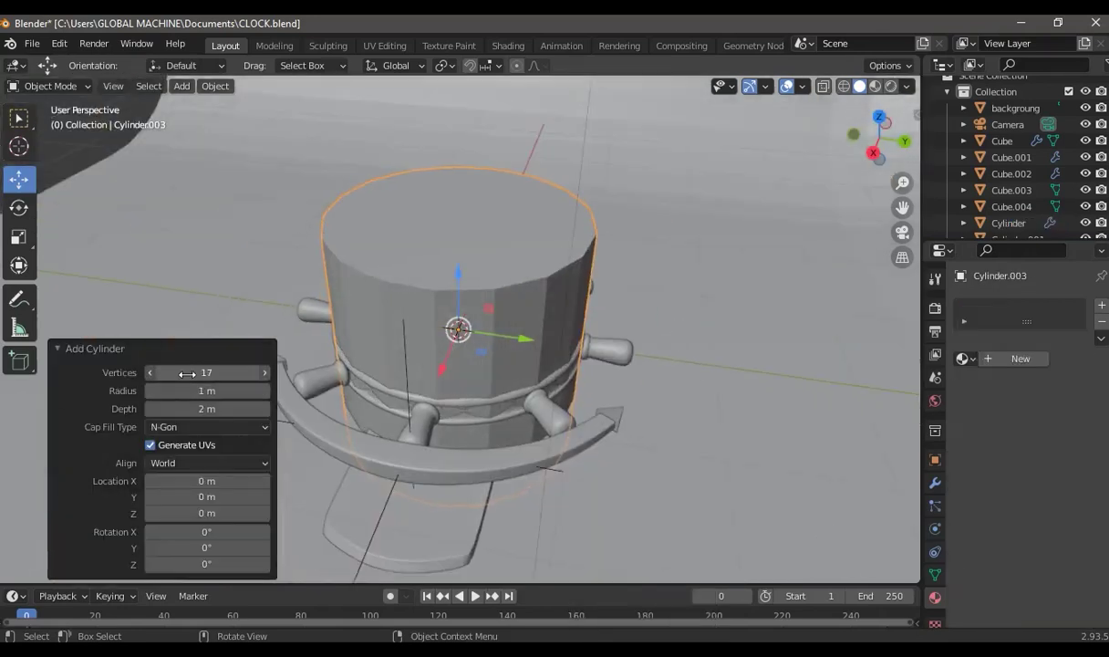
key("s")
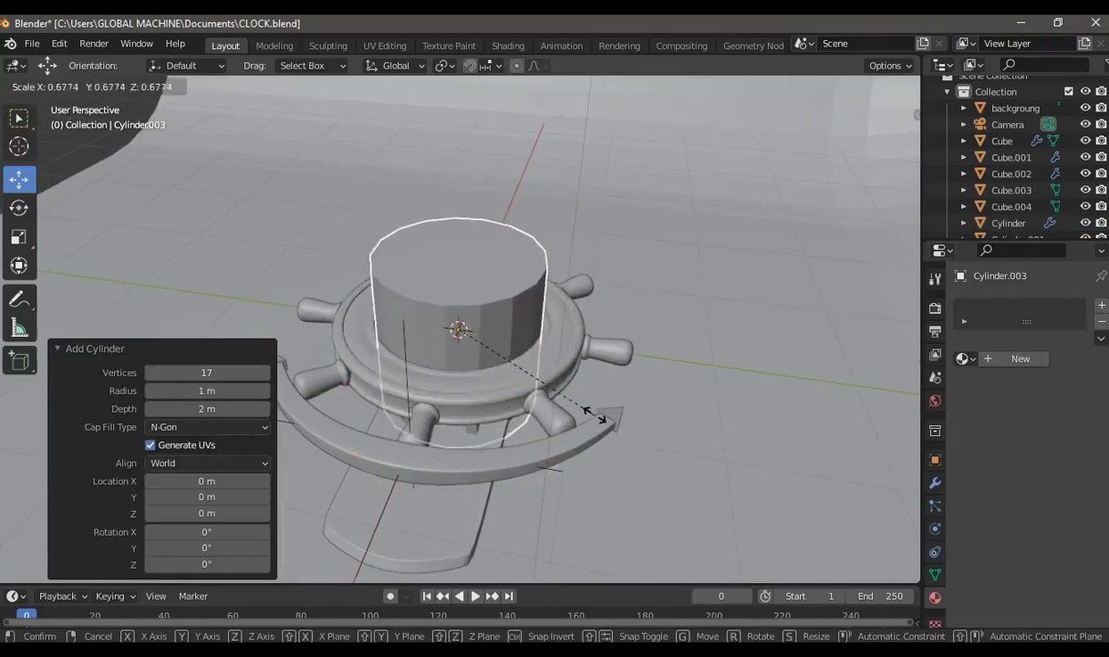
left_click(604, 418)
left_click(18, 236)
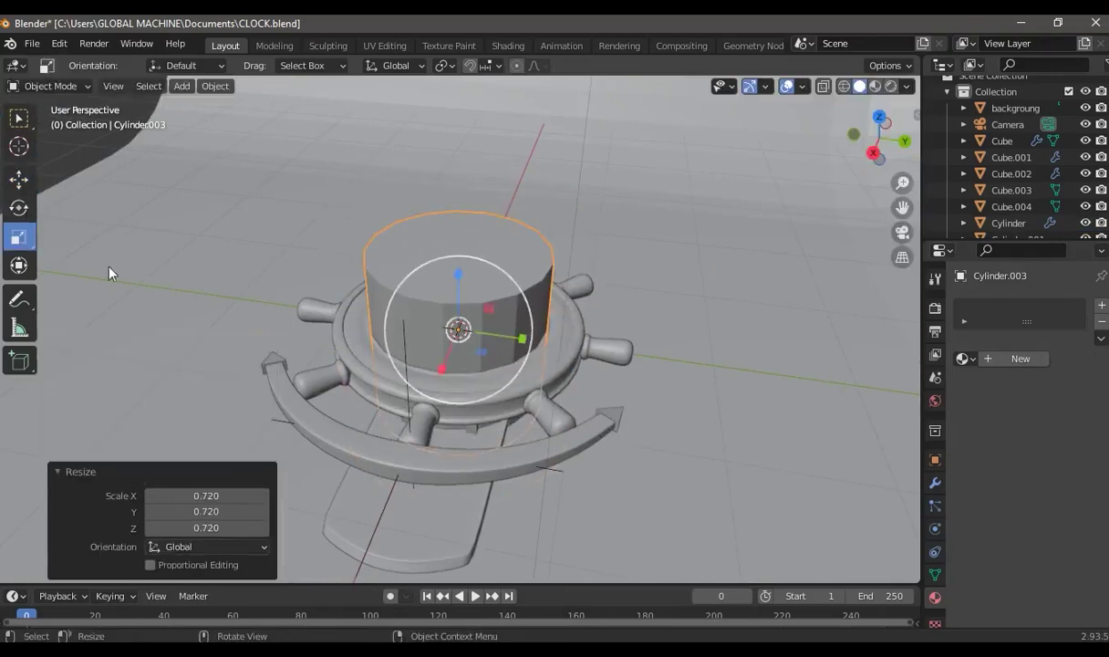
left_click_drag(461, 276, 470, 314)
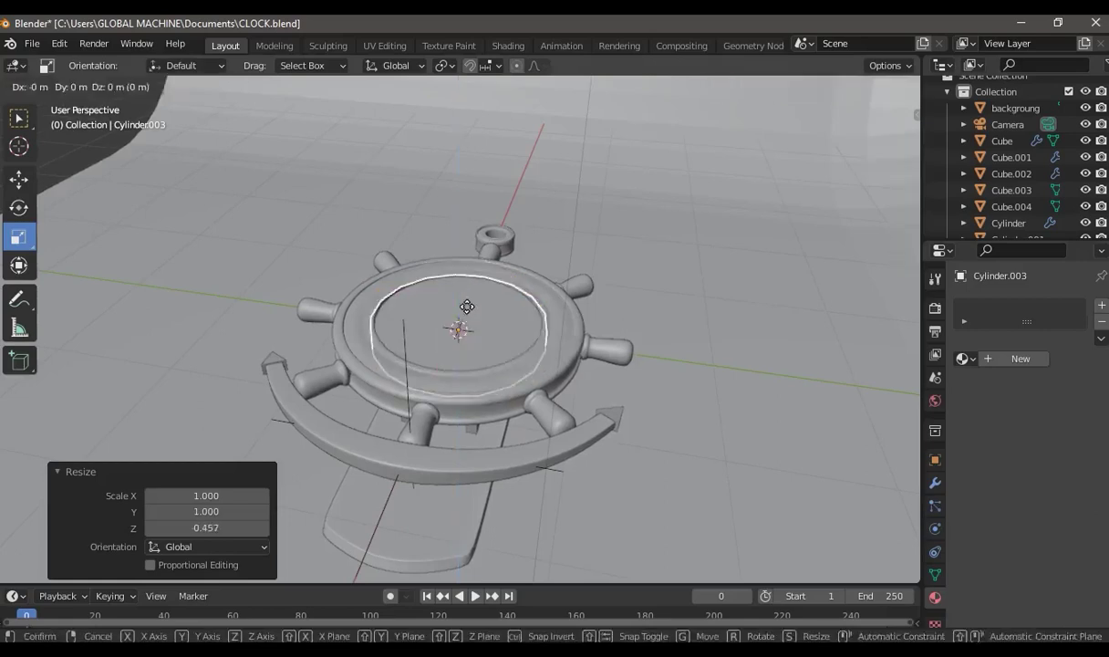
key("g")
key("z")
left_click(593, 209)
In Right Ortho wireframe, delete the disc's bottom vertices, leaving a single flat cap
key("Tab")
middle_click_drag(593, 209, 656, 194)
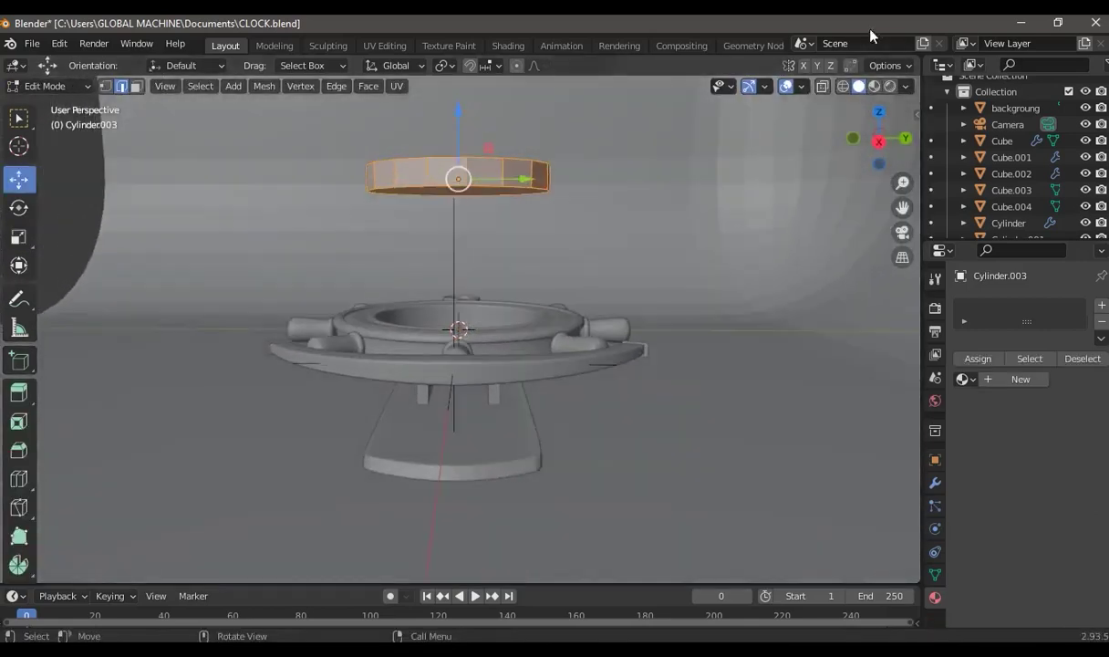
left_click(842, 88)
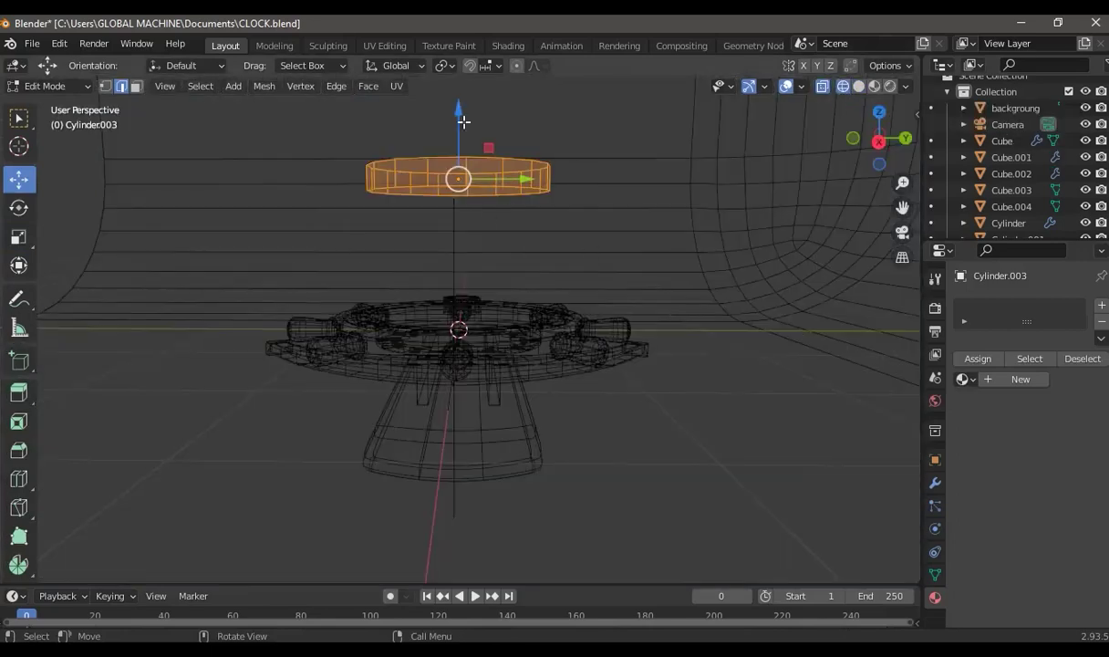
left_click(879, 141)
left_click(106, 88)
left_click_drag(593, 181, 309, 218)
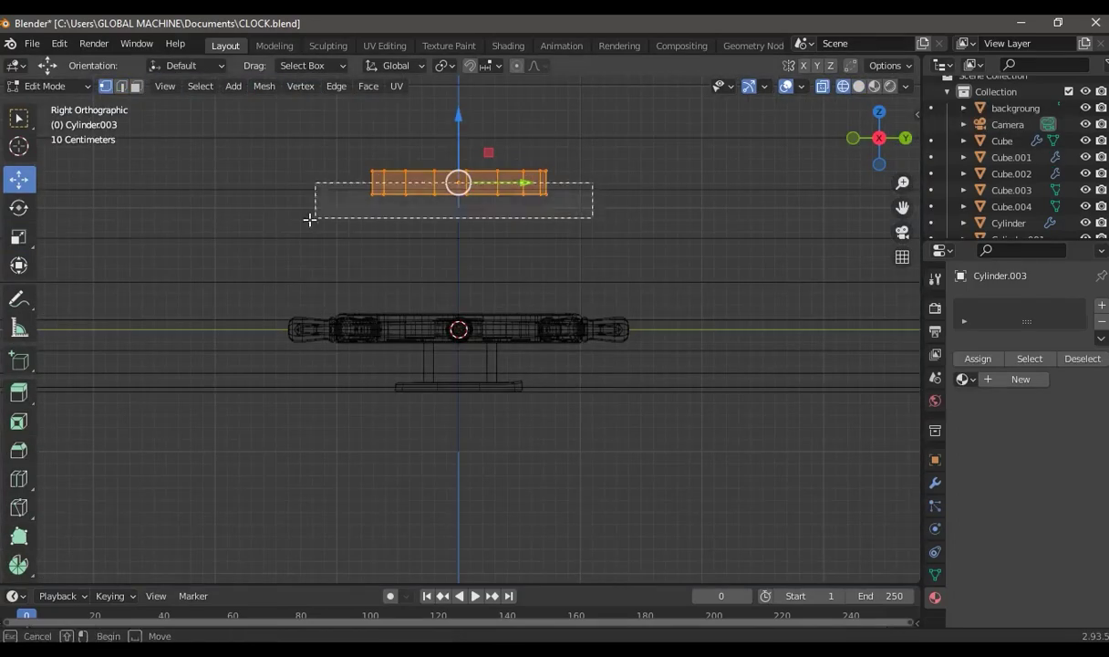
key("w")
key("x")
left_click(623, 194)
middle_click_drag(604, 154, 690, 176)
left_click(858, 86)
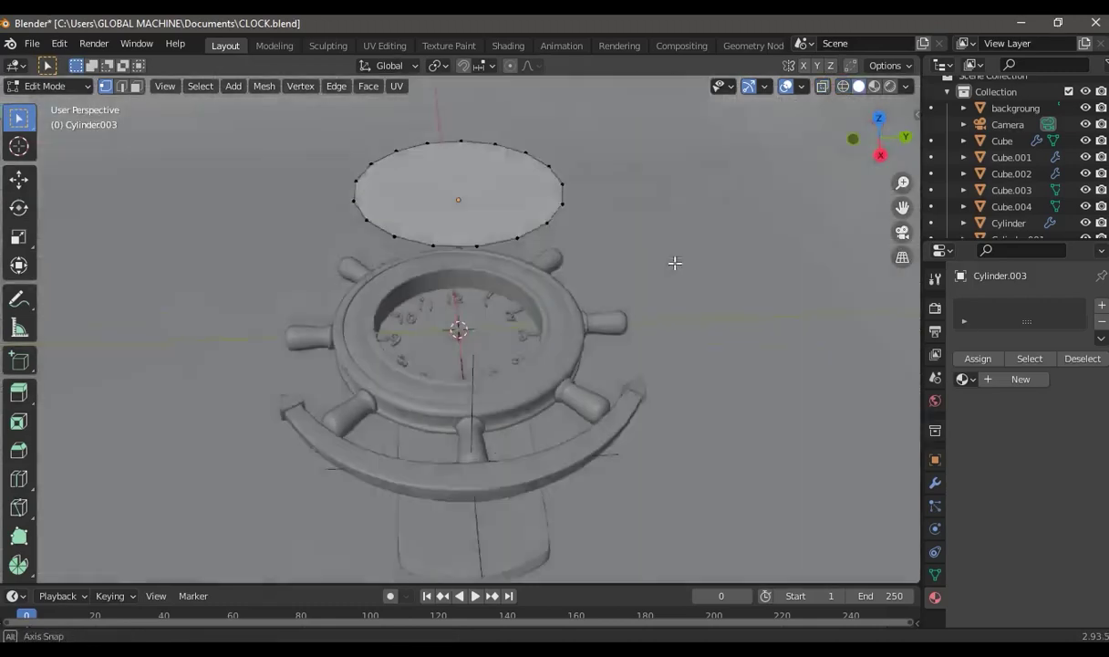
Inset the disc's top face twice, with the second, smaller inset at 0.09777 m
left_click(136, 86)
left_click(469, 261)
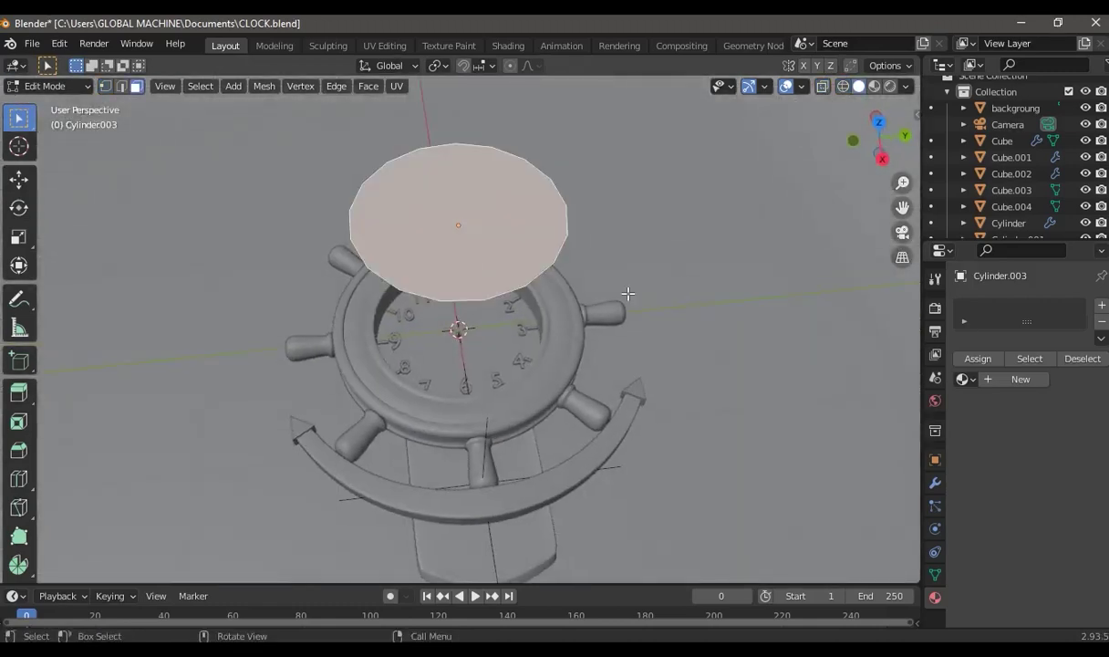
key("i")
left_click(670, 295)
key("i")
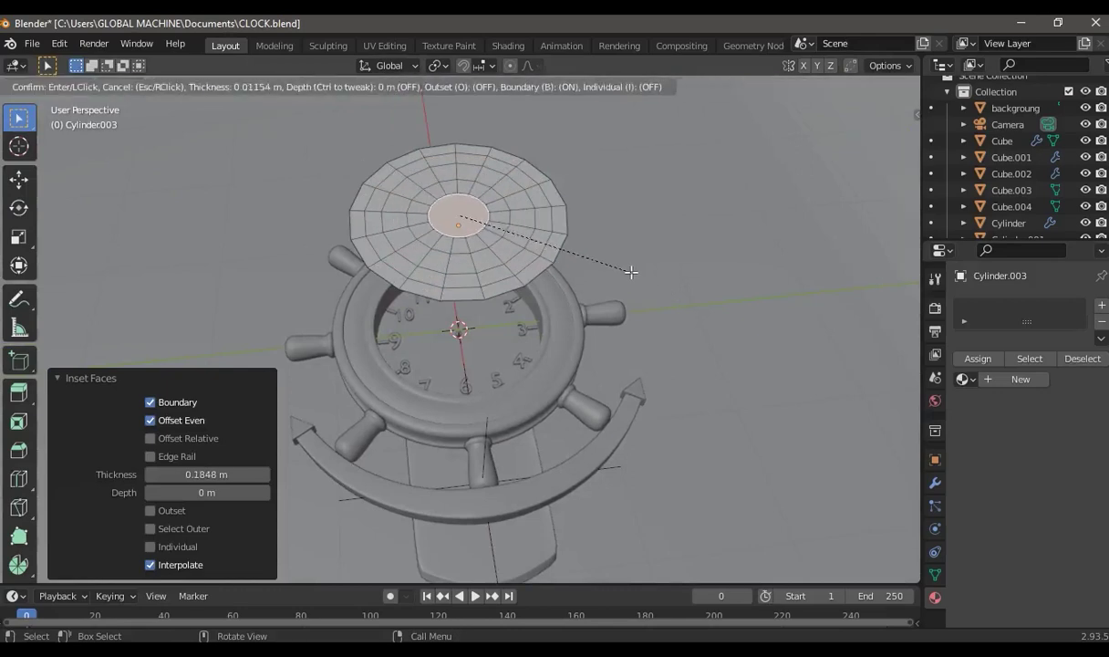
left_click(549, 156)
Enable proportional editing with Sphere falloff and raise the inset centre face
left_click(510, 65)
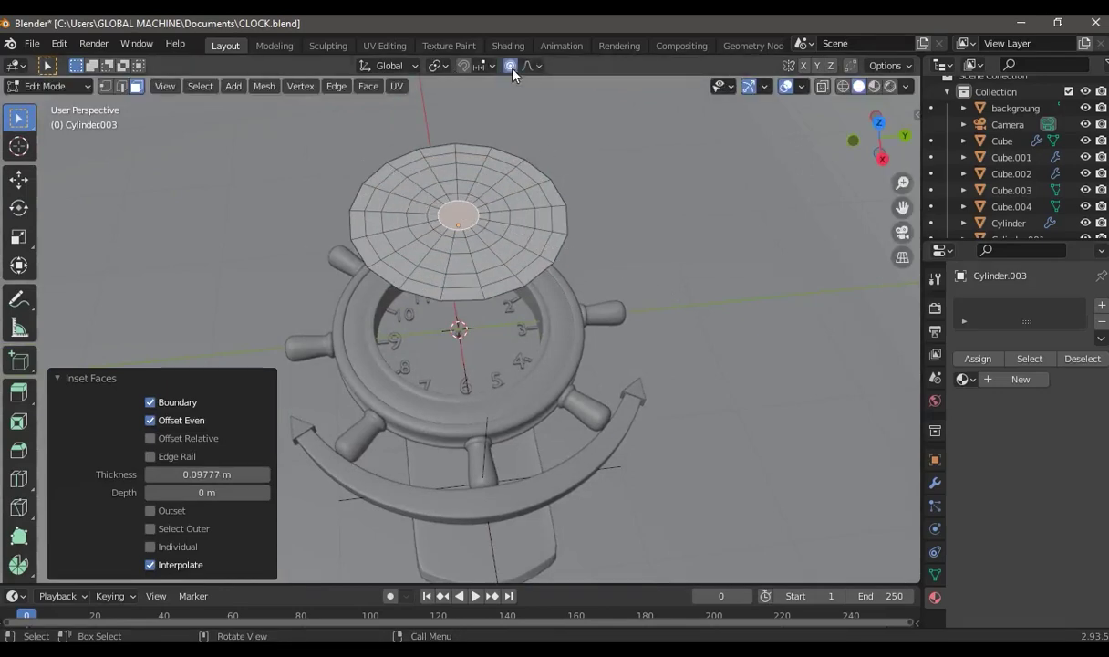
left_click(530, 66)
left_click(547, 155)
left_click(18, 179)
left_click_drag(453, 157, 450, 127)
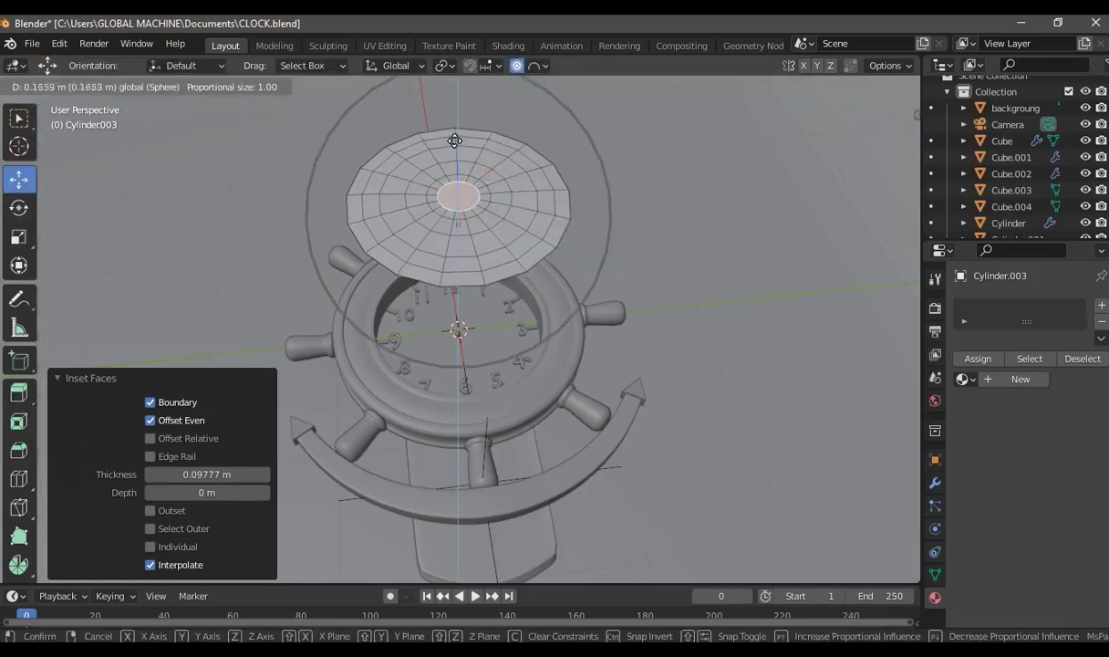
From the right side view, adjust the centre lift to 0.19411 m so the cap domes
middle_click_drag(450, 127, 517, 96)
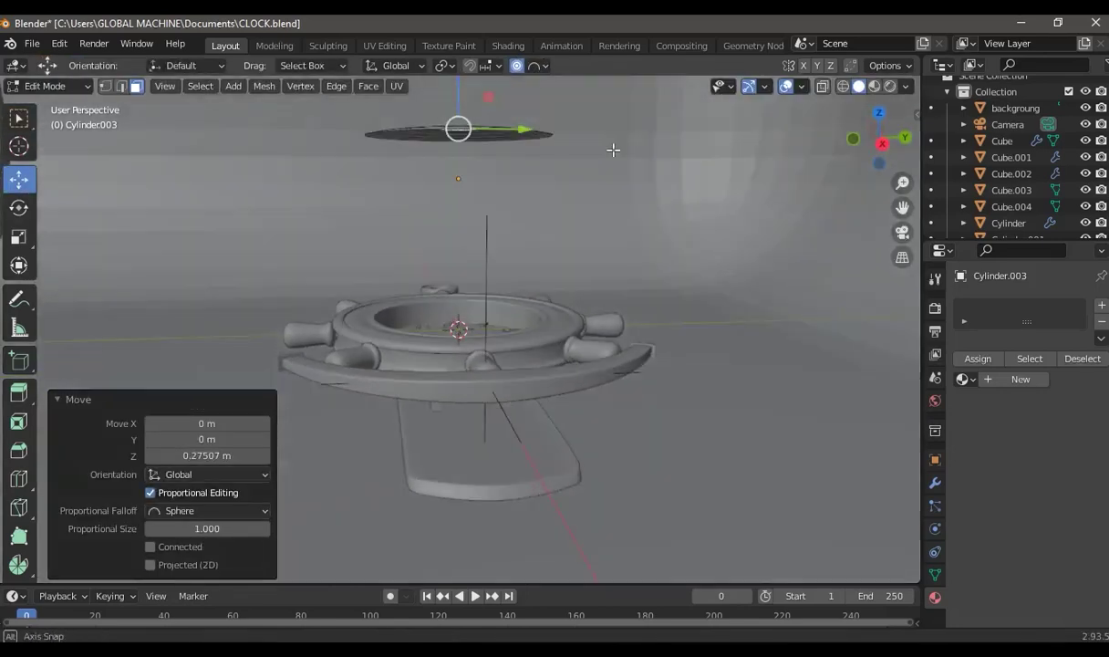
scroll(821, 182, "down", 2)
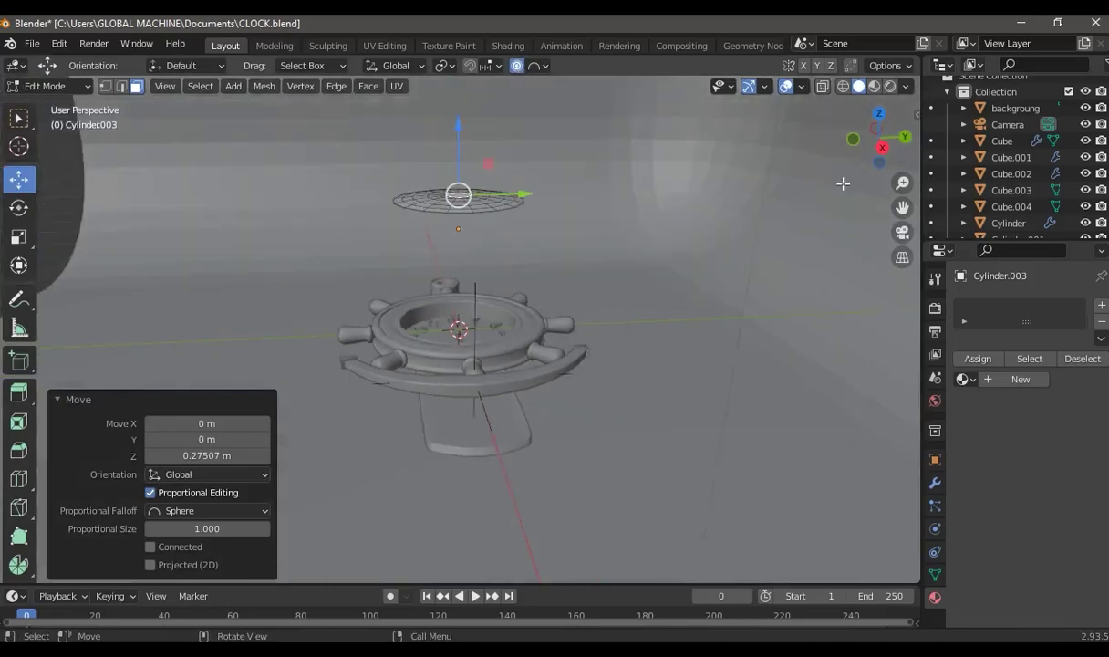
left_click(882, 147)
left_click_drag(456, 132, 460, 118)
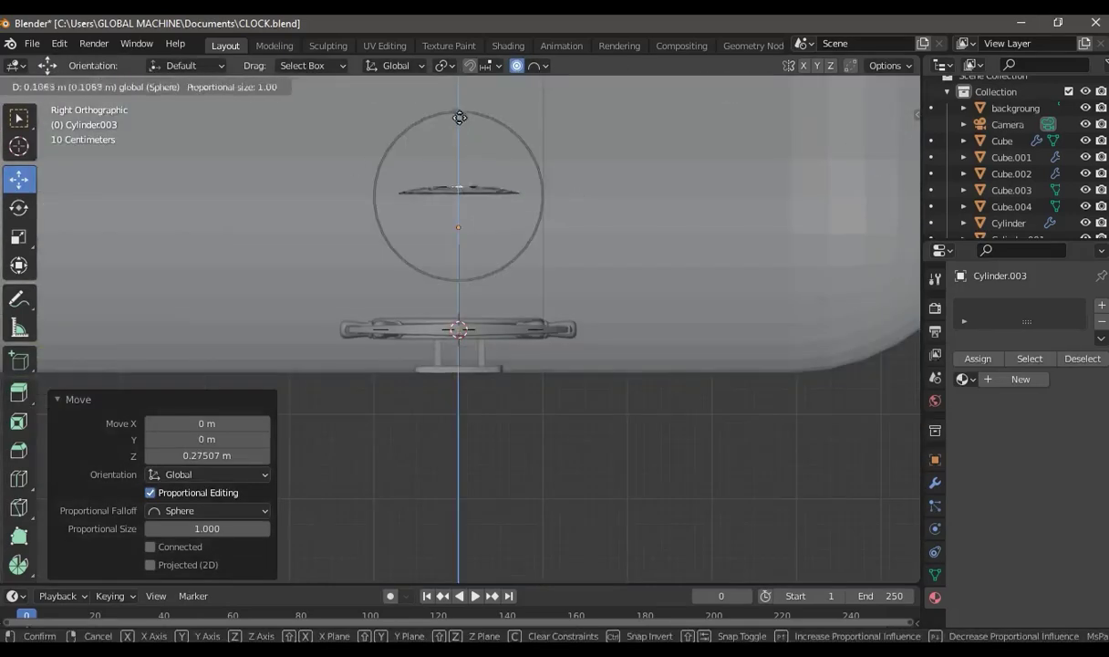
left_click(458, 110)
middle_click_drag(458, 114, 649, 272)
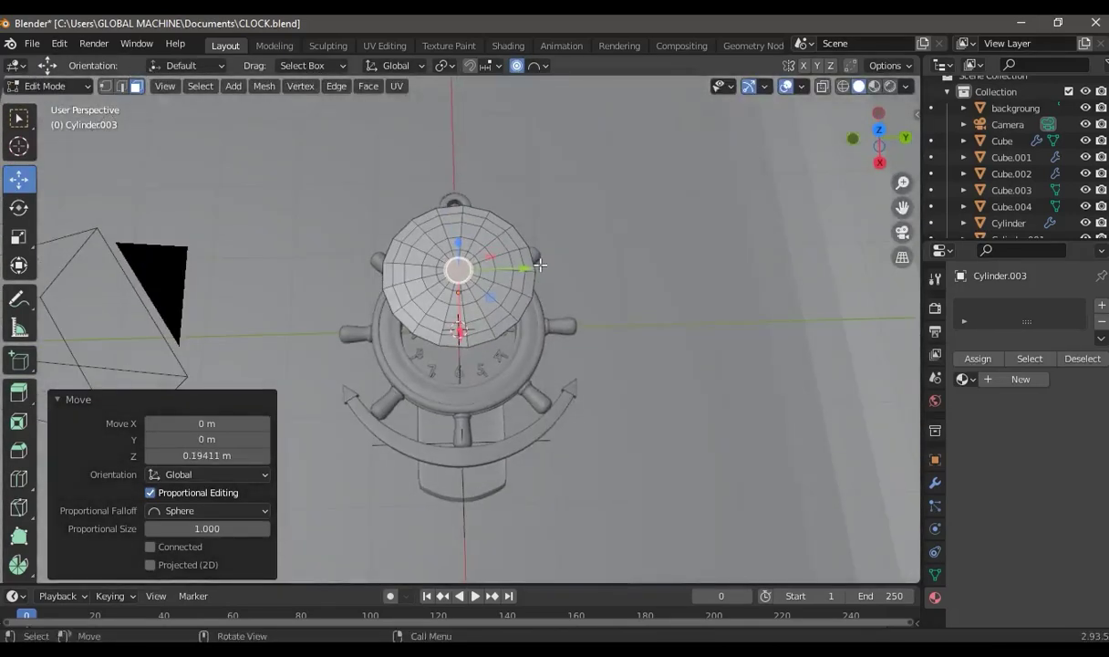
middle_click_drag(566, 157, 846, 374)
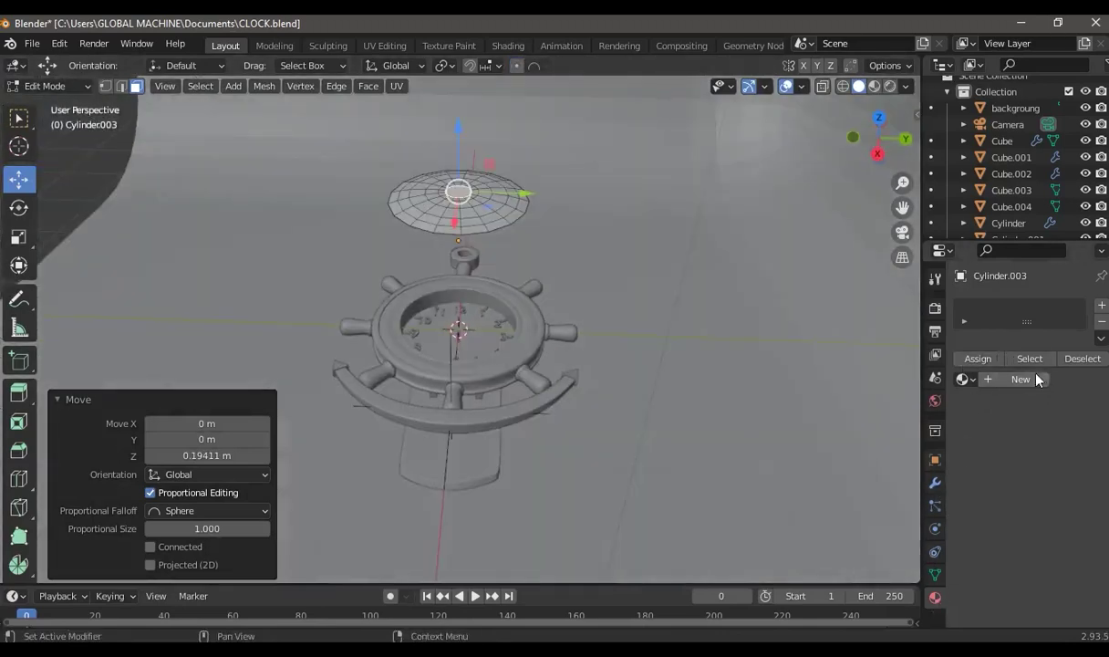
Add a Subdivision Surface modifier to smooth the domed cap
left_click(934, 482)
left_click(994, 305)
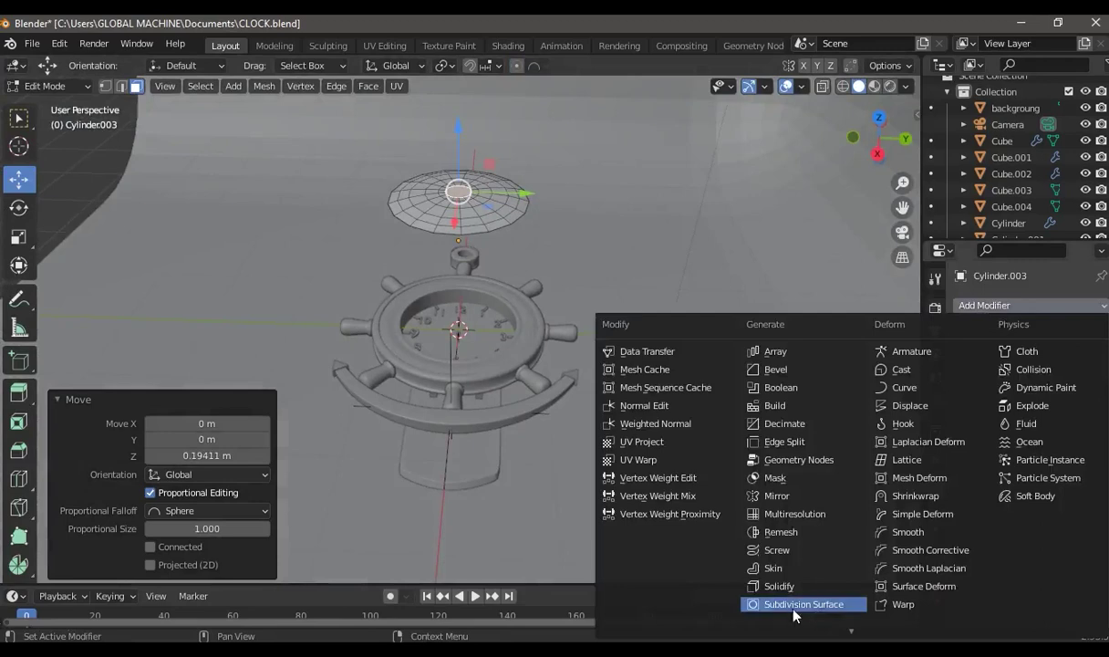
left_click(784, 603)
mouse_move(694, 383)
middle_mouse_down()
mouse_move(631, 359)
mouse_move(680, 280)
middle_mouse_up()
scroll(624, 361, "up", 3)
scroll(639, 260, "down", 2)
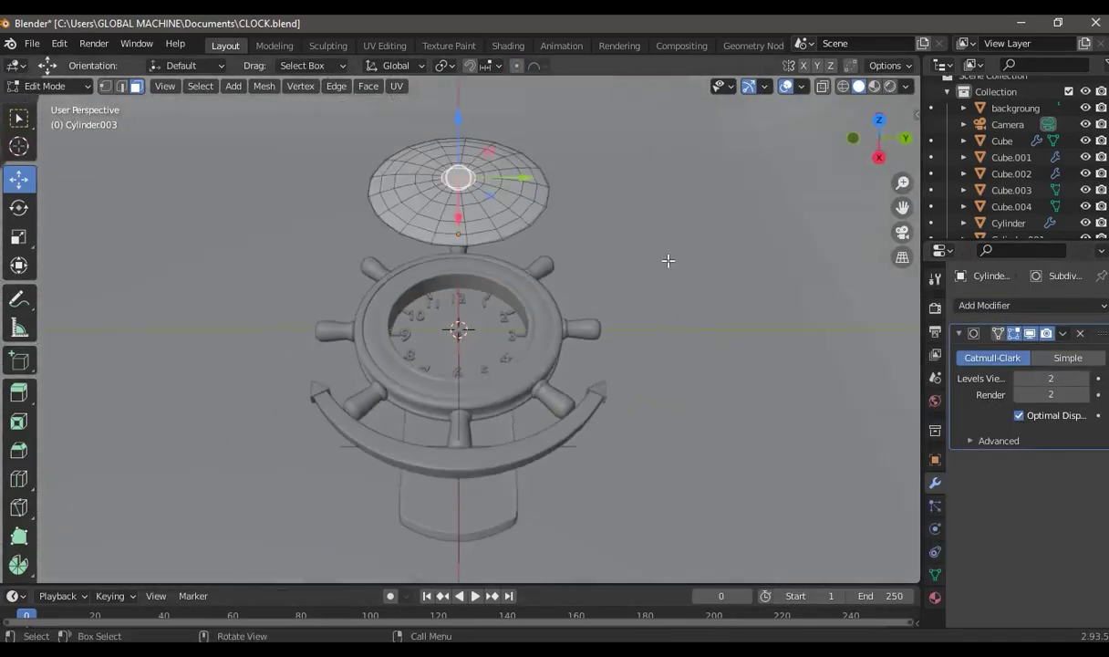
In Object Mode, set the cap's origin to its geometry
key("Tab")
scroll(250, 157, "down", 3)
left_click(878, 157)
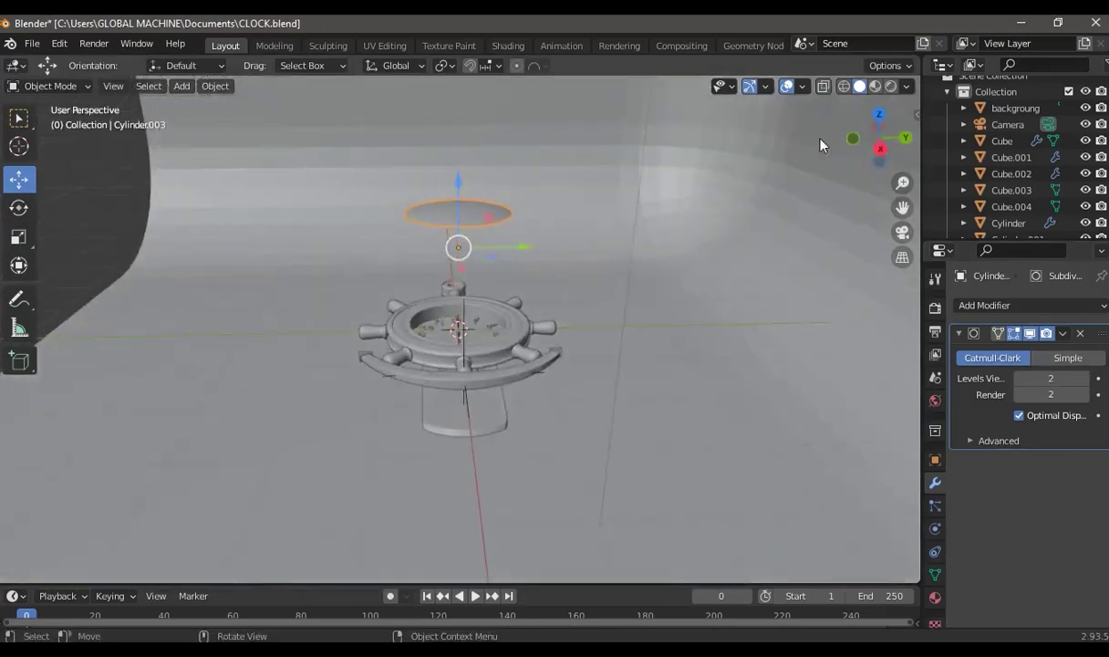
right_click(485, 213)
mouse_move(436, 266)
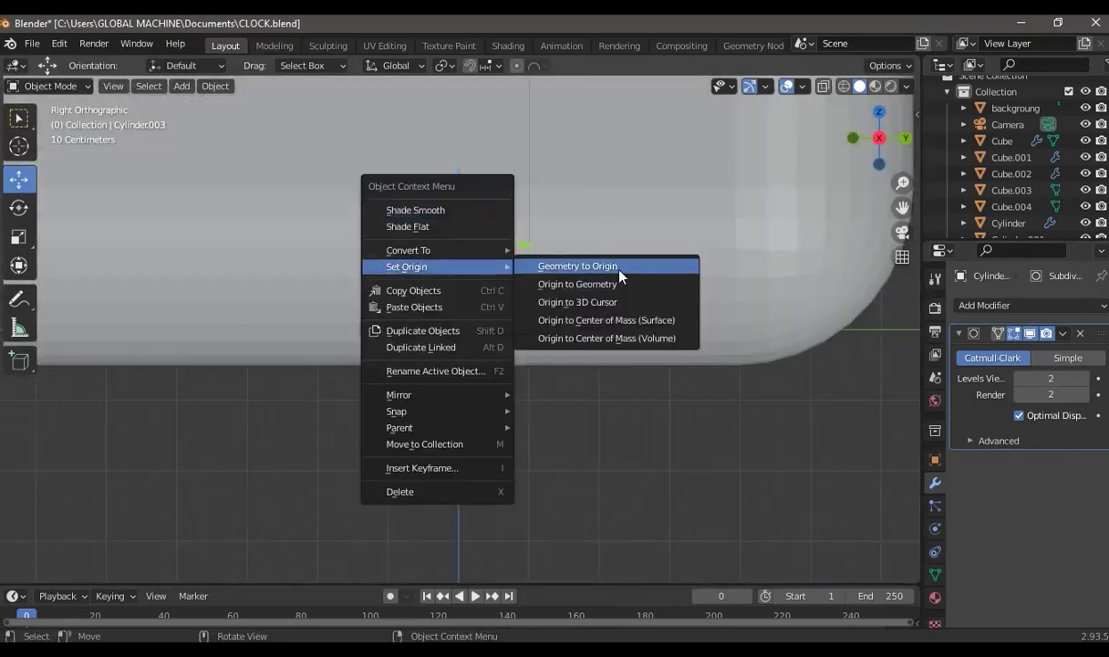
left_click(611, 282)
Lower the cap 1.6305 m along Z onto the clock face and select it
left_click_drag(460, 144, 468, 219)
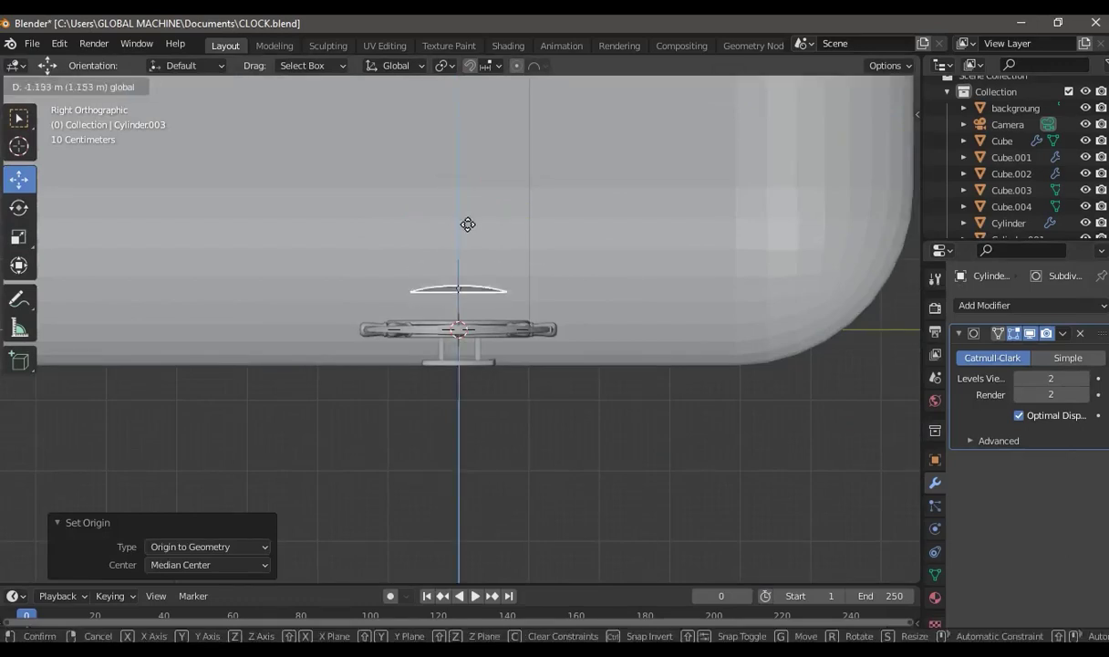
left_click(471, 256)
middle_click_drag(583, 237, 579, 343)
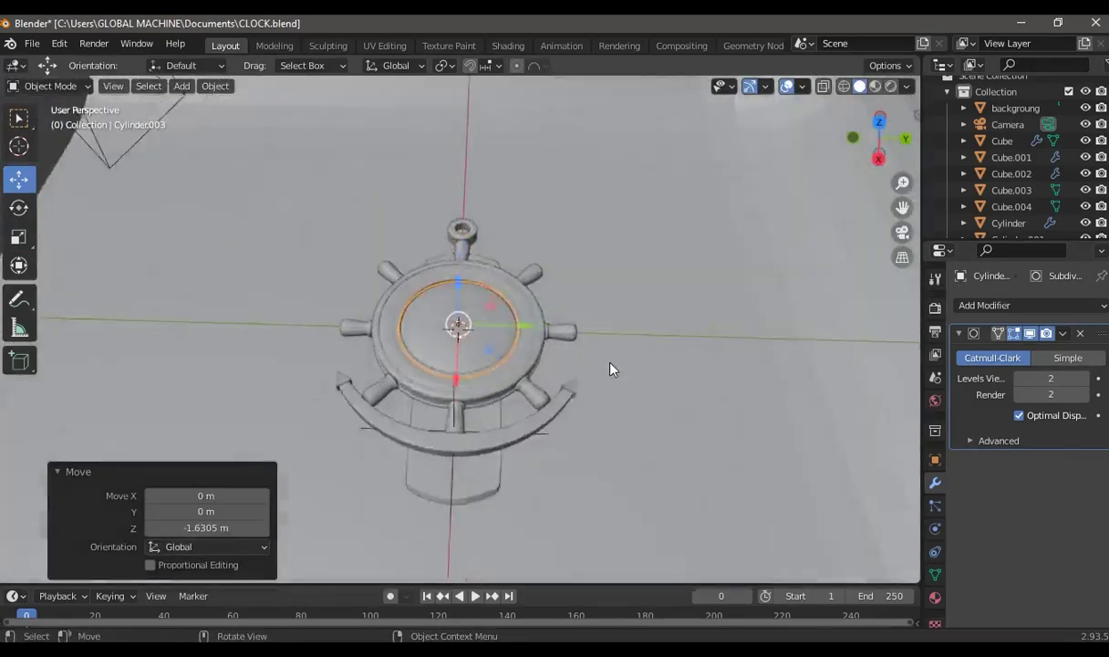
scroll(580, 343, "up", 3)
scroll(653, 347, "up", 2)
left_click(819, 226)
mouse_move(819, 227)
middle_mouse_down()
mouse_move(803, 170)
mouse_move(297, 193)
mouse_move(443, 229)
mouse_move(470, 328)
middle_mouse_up()
left_click(470, 328)
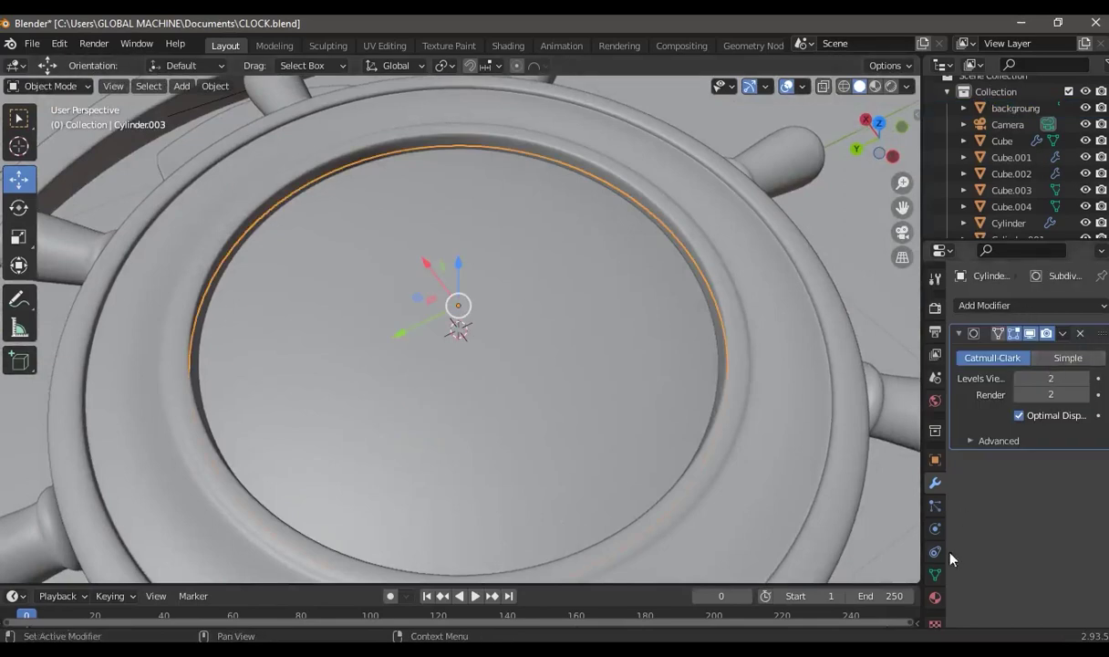
Create a new material named glass for the cap
left_click(934, 598)
left_click(1020, 360)
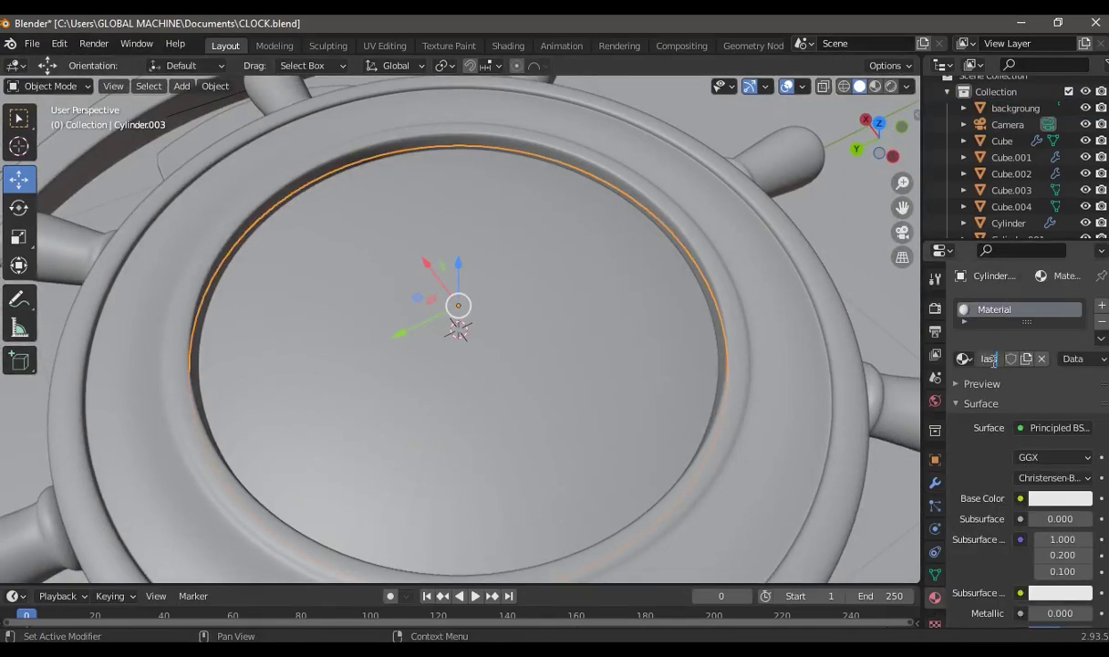
scroll(941, 460, "down", 2)
scroll(941, 460, "down", 1)
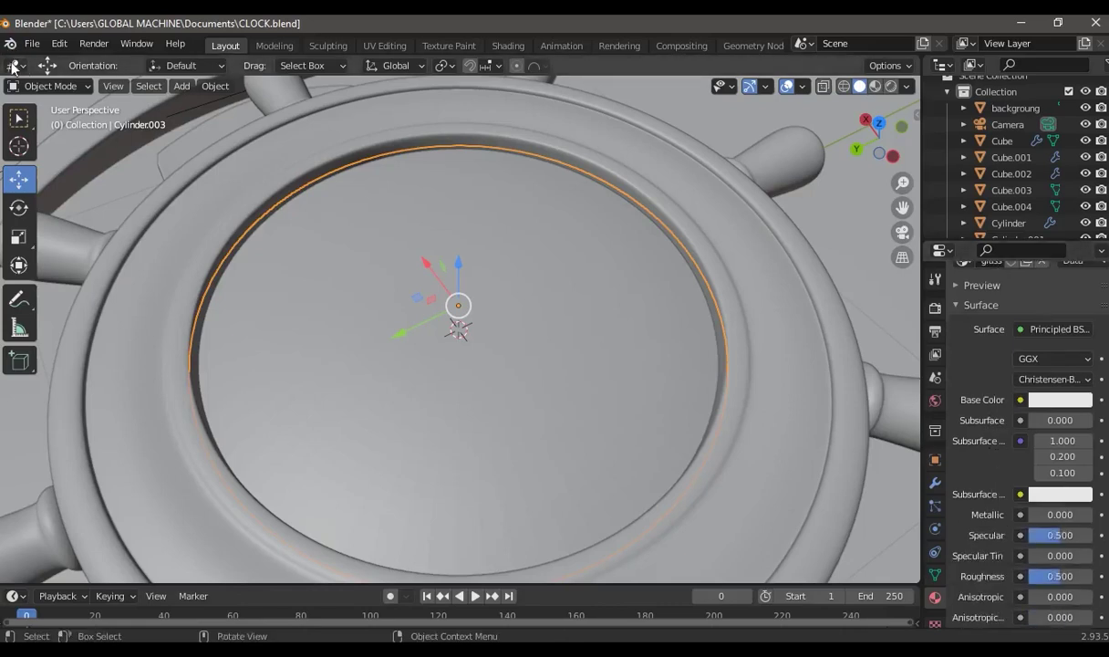
Split the viewport and turn the left area into a Shader Editor
double_click(251, 23)
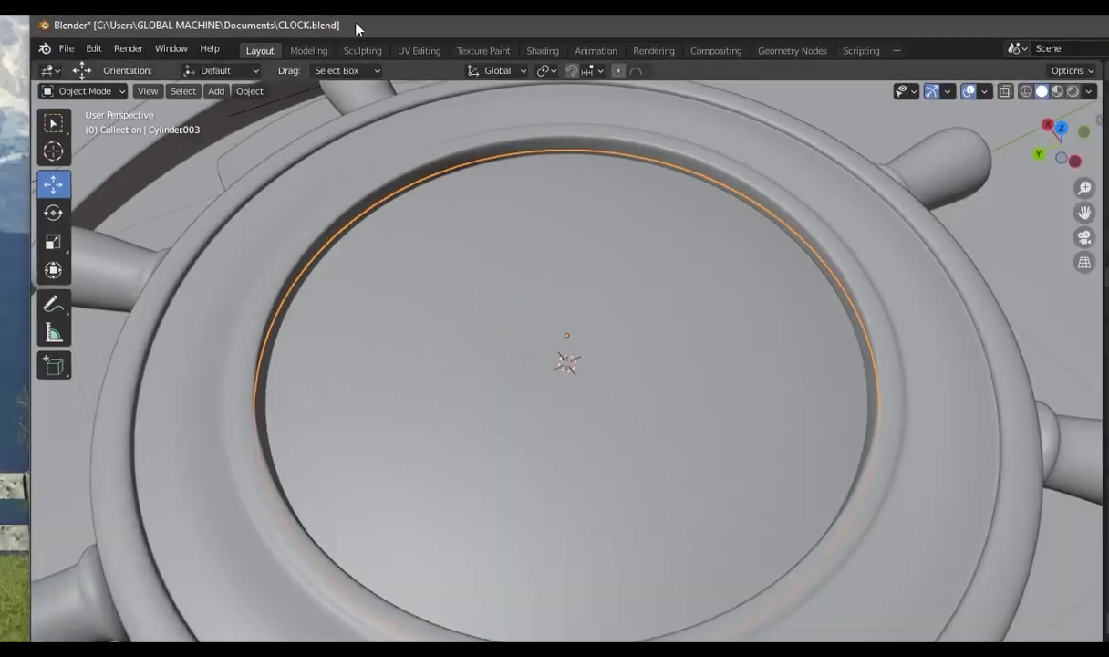
left_click_drag(37, 62, 616, 183)
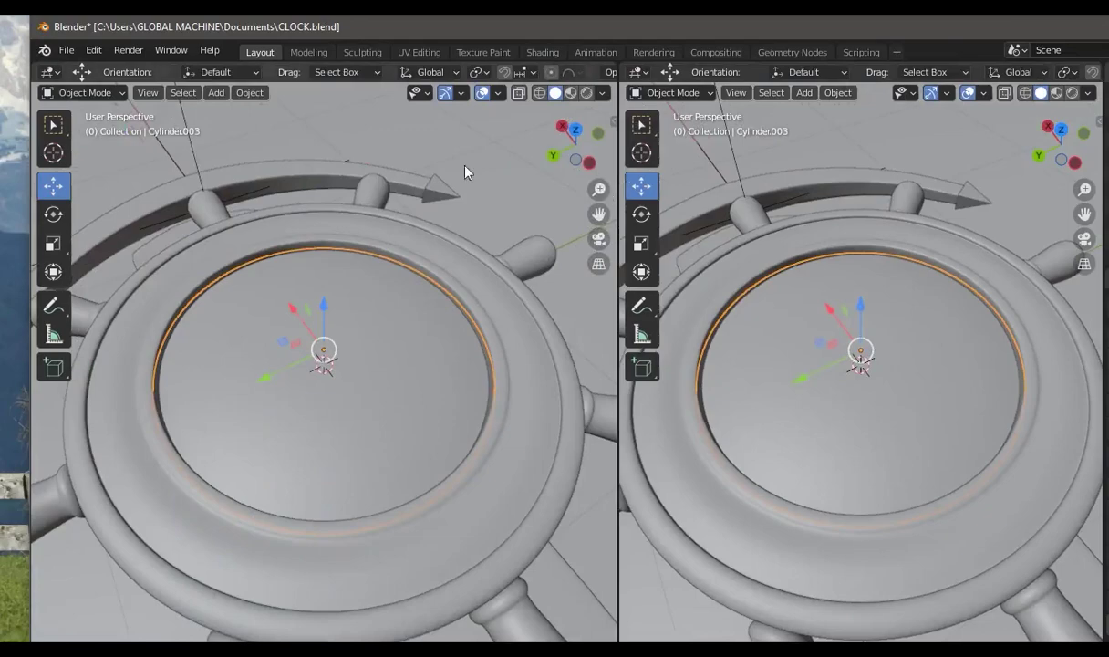
left_click(47, 71)
left_click(90, 226)
double_click(424, 27)
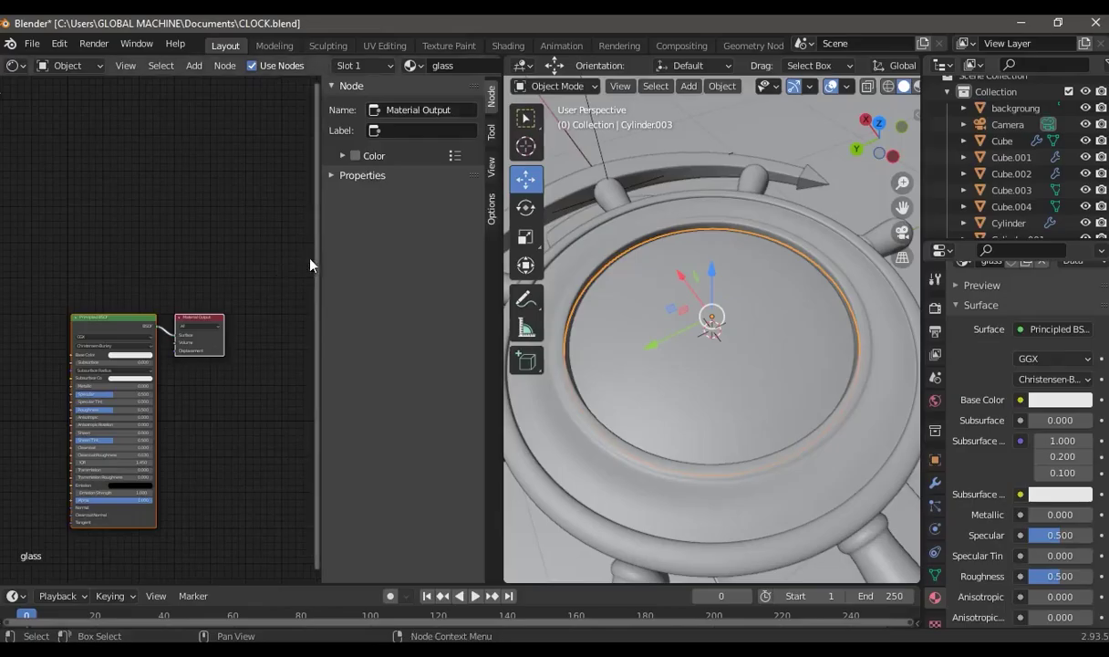
Set the Principled BSDF Transmission to 1.000
middle_click_drag(304, 256, 392, 256)
scroll(280, 374, "up", 3)
scroll(280, 375, "up", 3)
middle_click_drag(274, 365, 383, 251)
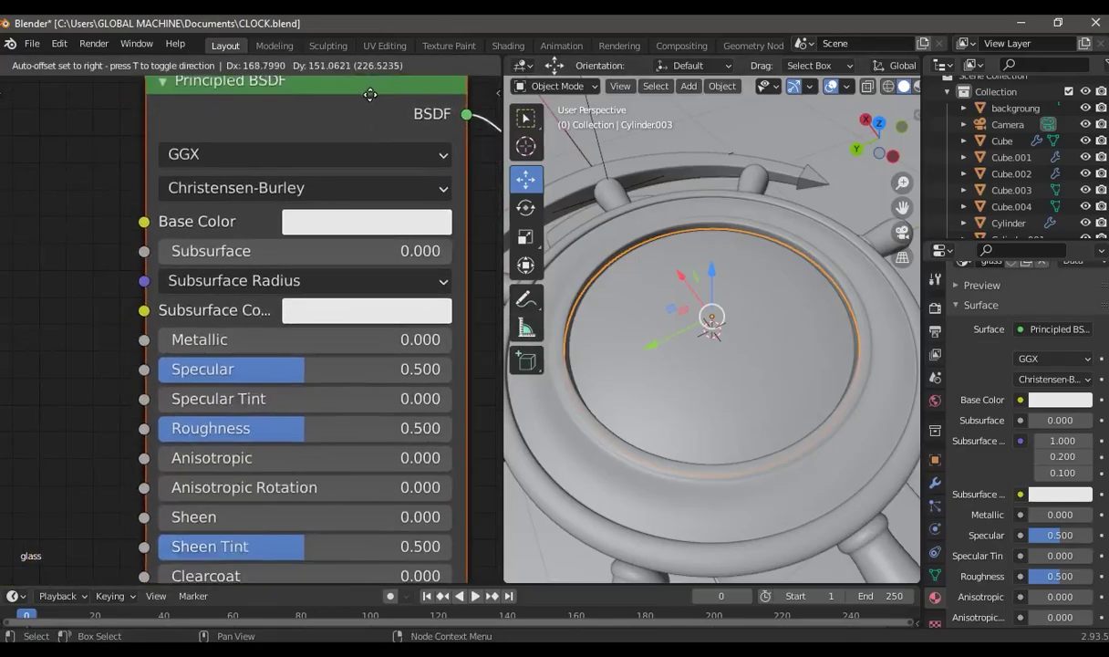
scroll(368, 378, "down", 1)
middle_click_drag(229, 481, 233, 317)
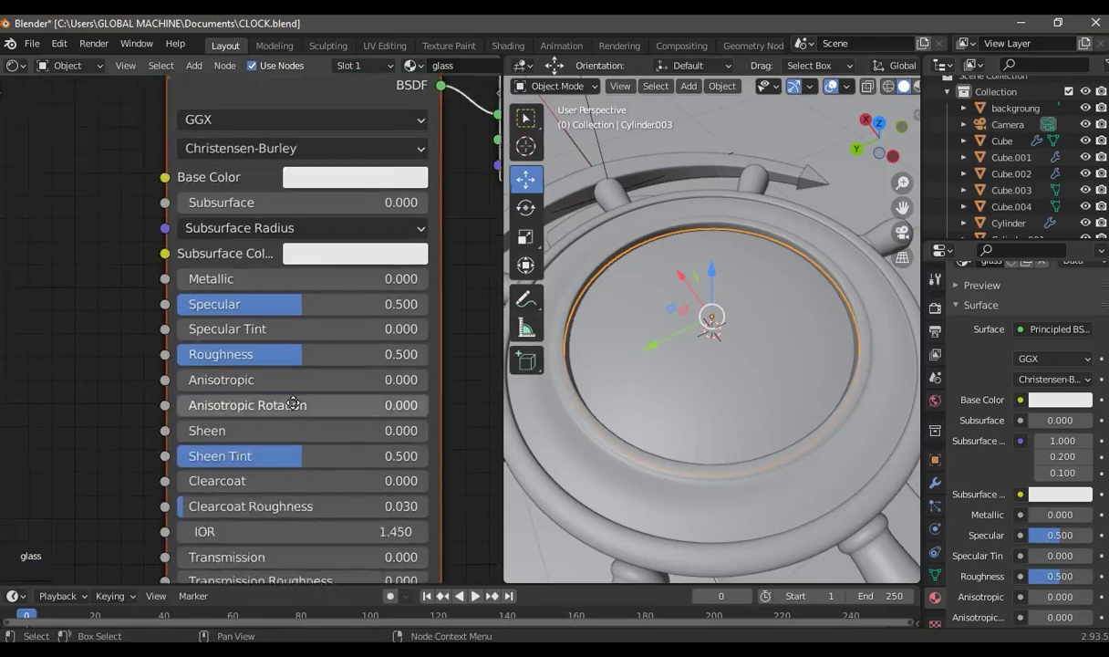
left_click_drag(273, 453, 428, 452)
scroll(841, 83, "down", 1)
scroll(841, 83, "down", 1)
Switch the viewport to Rendered shading with the Eevee render engine
left_click(892, 86)
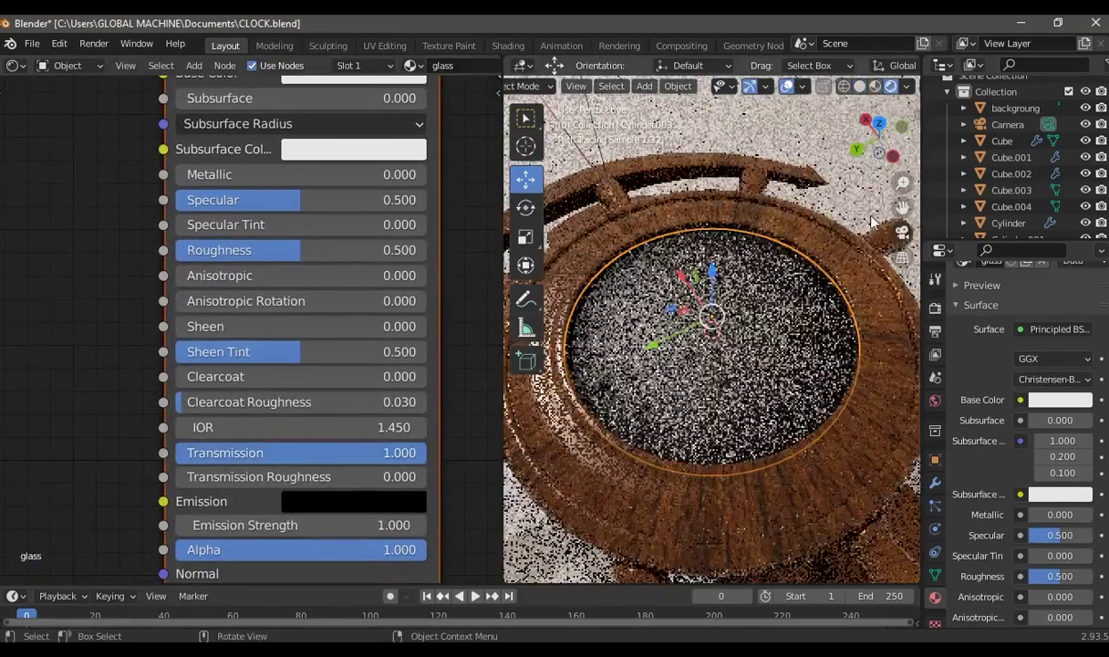
left_click(934, 310)
scroll(1049, 301, "up", 1)
scroll(1049, 306, "up", 2)
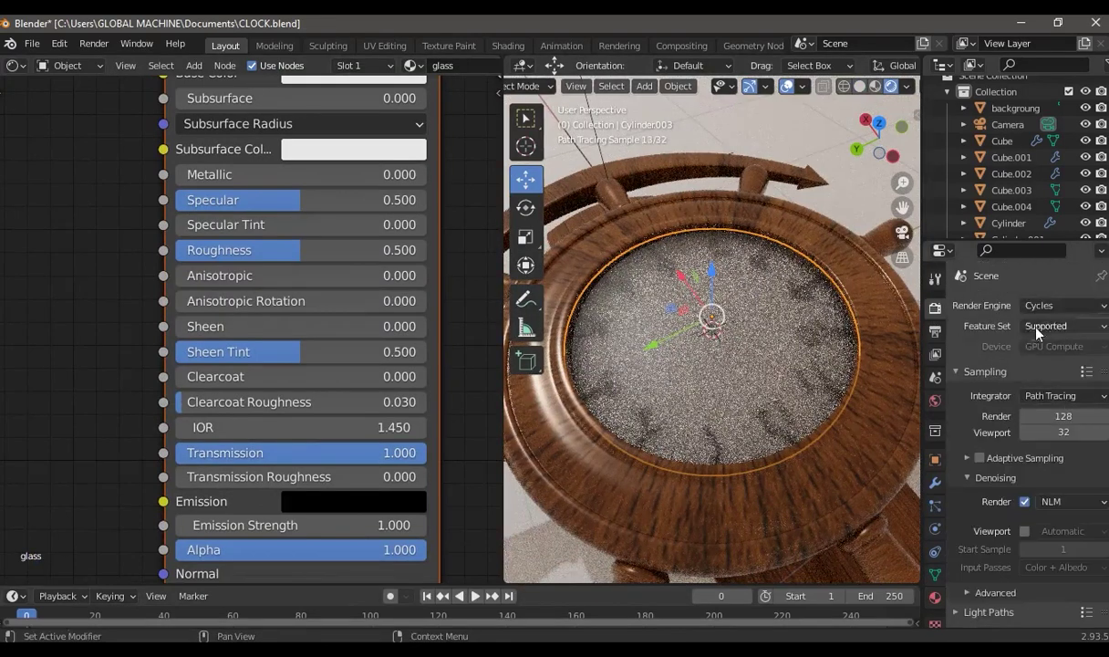
left_click(1054, 306)
left_click(1040, 325)
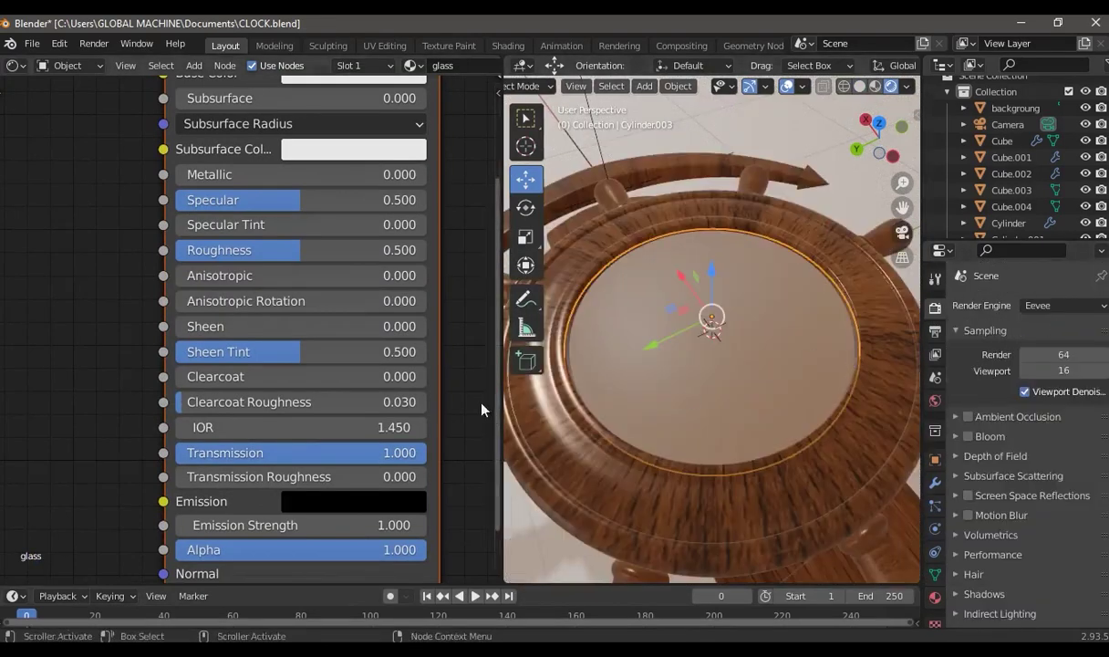
Lower the glass Roughness to 0.000
left_click_drag(264, 250, 191, 250)
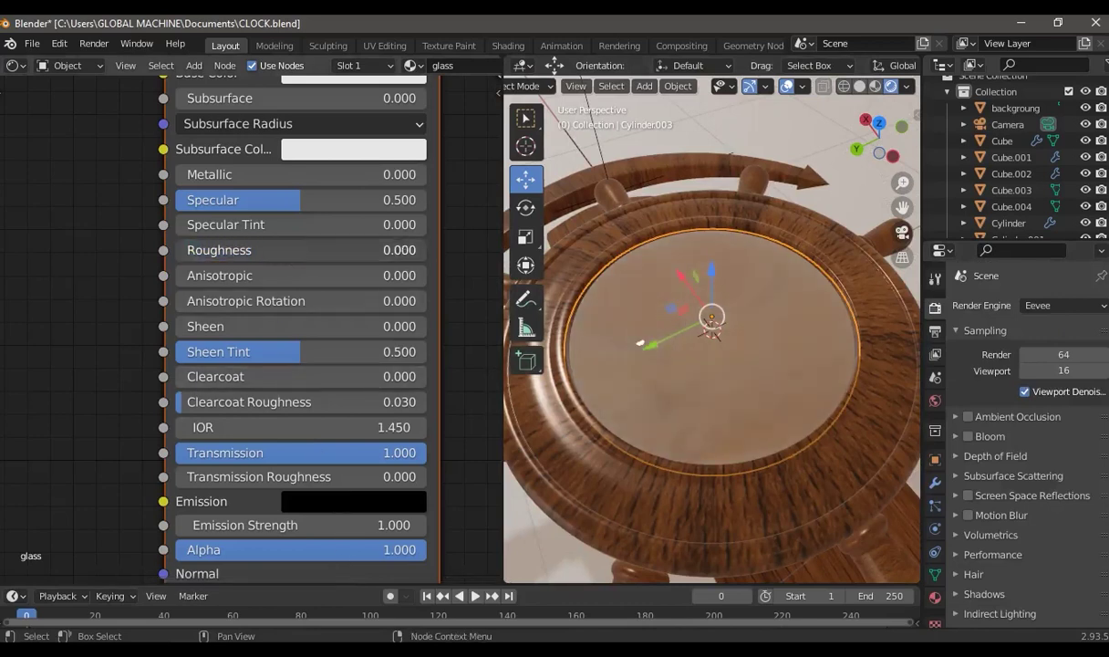
scroll(365, 406, "down", 1)
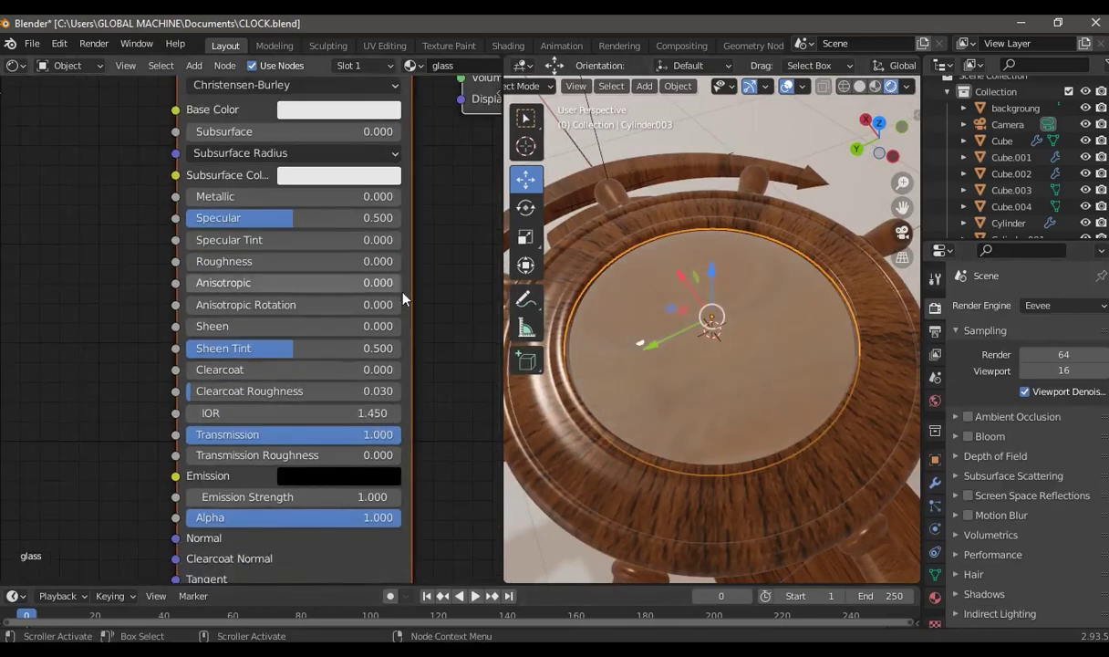
mouse_move(415, 316)
middle_mouse_down()
mouse_move(389, 298)
mouse_move(406, 324)
mouse_move(414, 242)
middle_mouse_up()
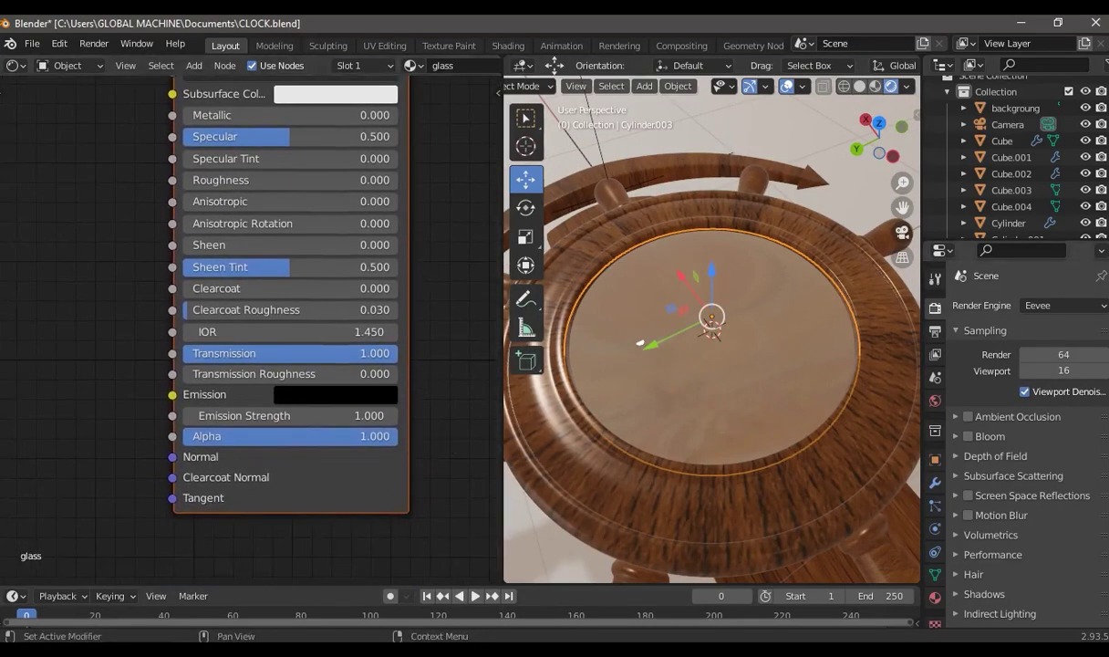
Enable Screen Space Refraction in the glass material's settings
left_click(935, 597)
scroll(1022, 452, "down", 1)
scroll(981, 442, "down", 6)
scroll(1004, 456, "down", 5)
scroll(1012, 437, "down", 5)
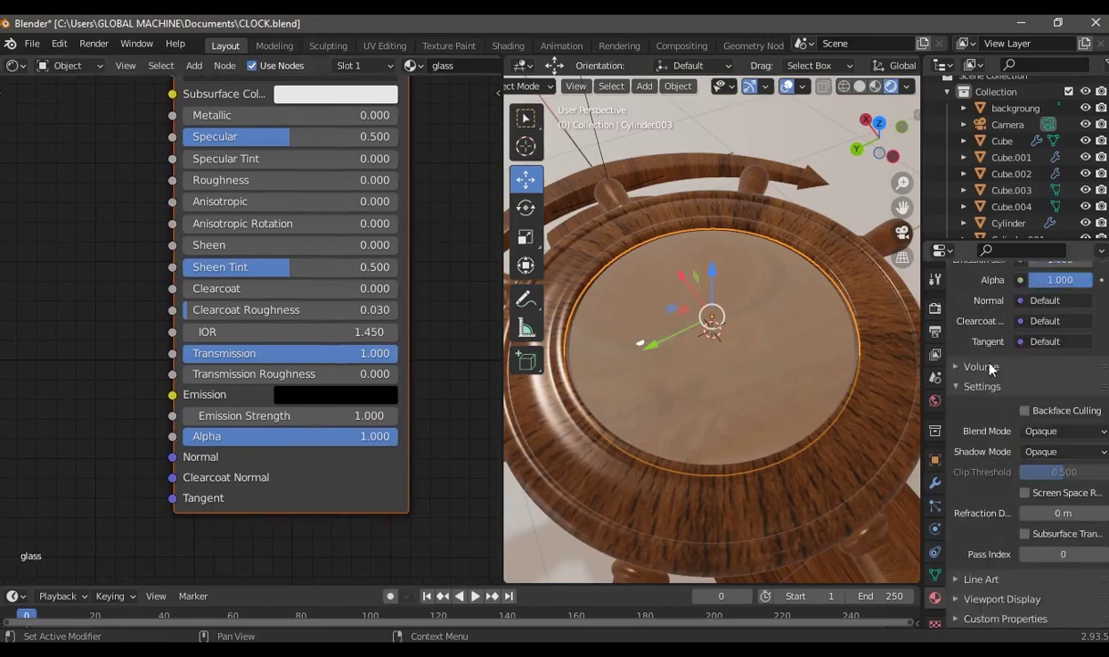
left_click(1025, 492)
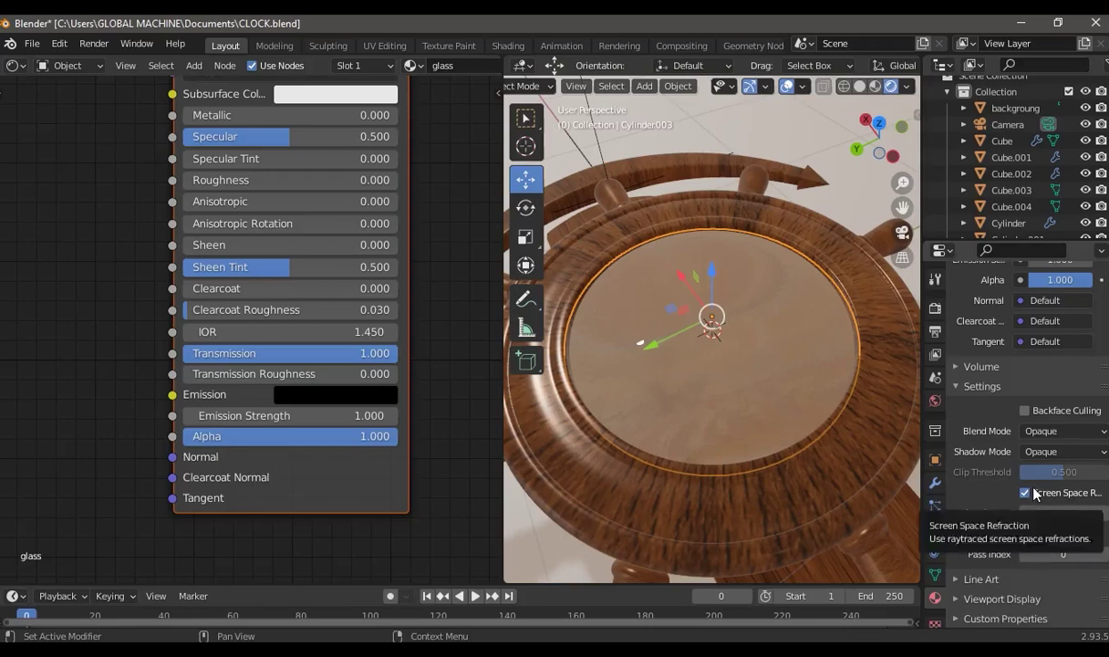
left_click(935, 310)
Switch the render engine back to Cycles and set the glass Metallic to 0.064
scroll(967, 383, "up", 5)
left_click(1049, 305)
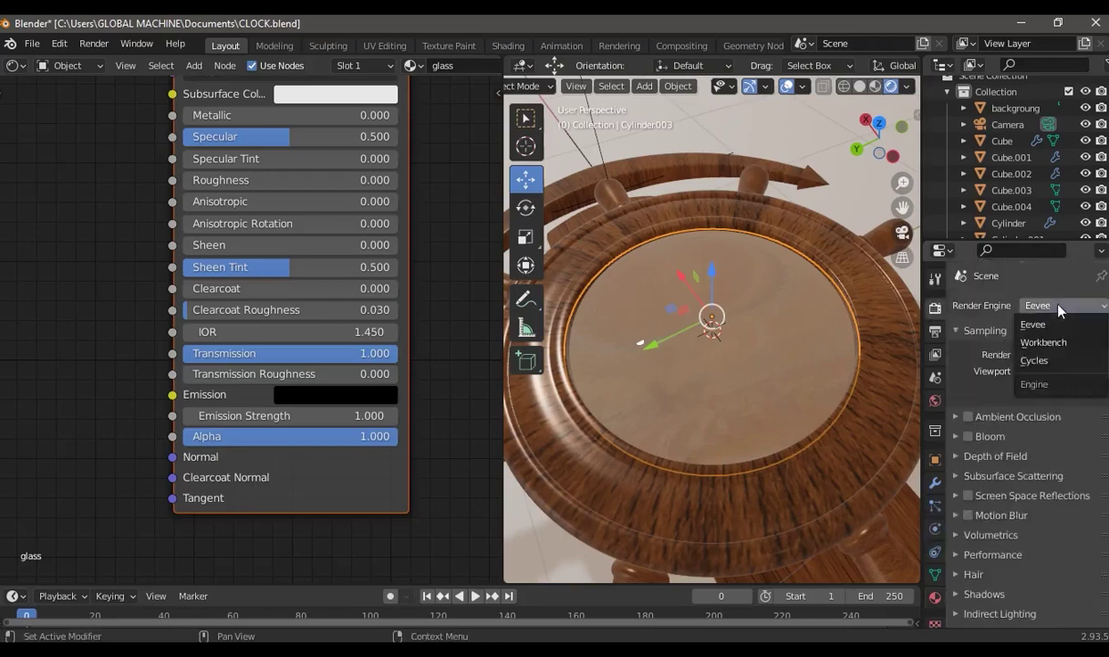
left_click(1049, 361)
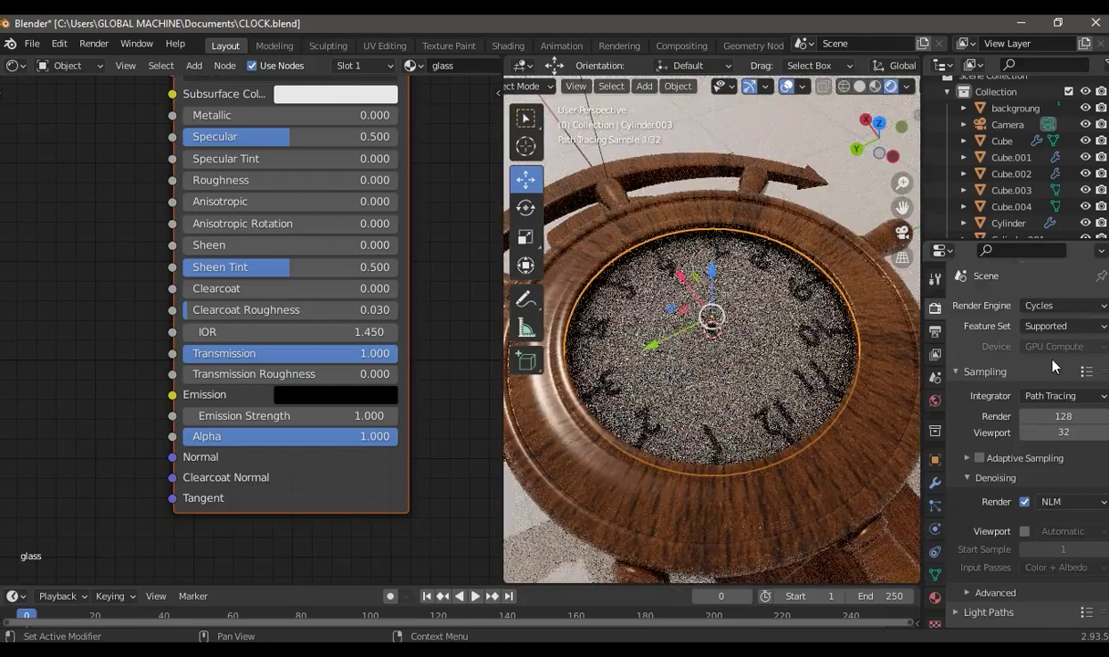
middle_click_drag(567, 429, 868, 508)
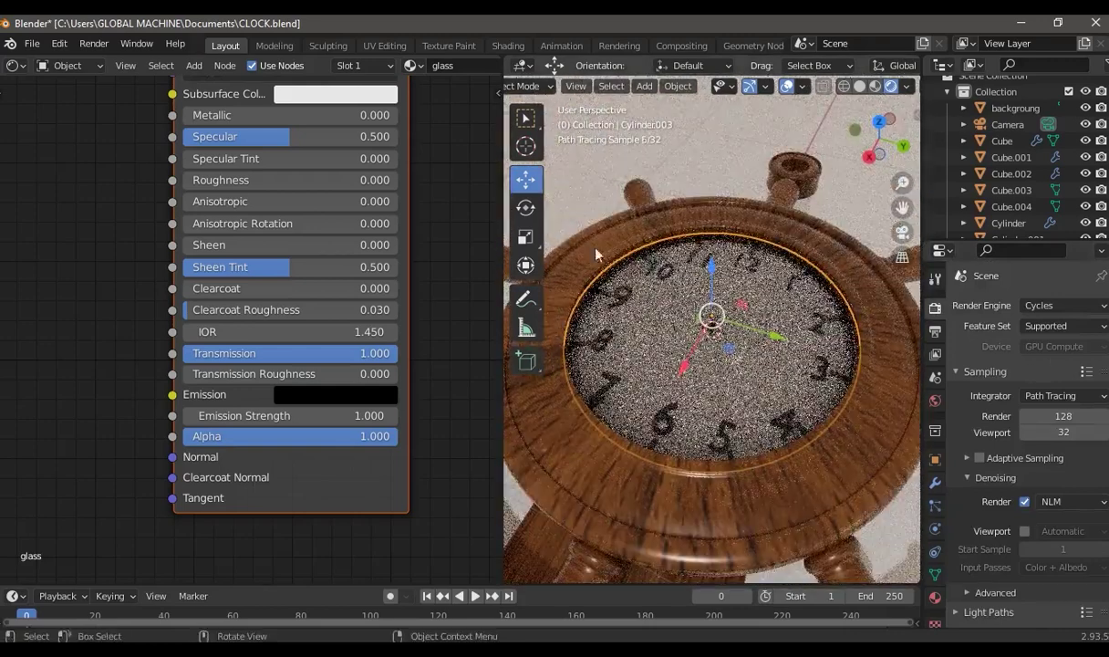
left_click_drag(273, 115, 287, 115)
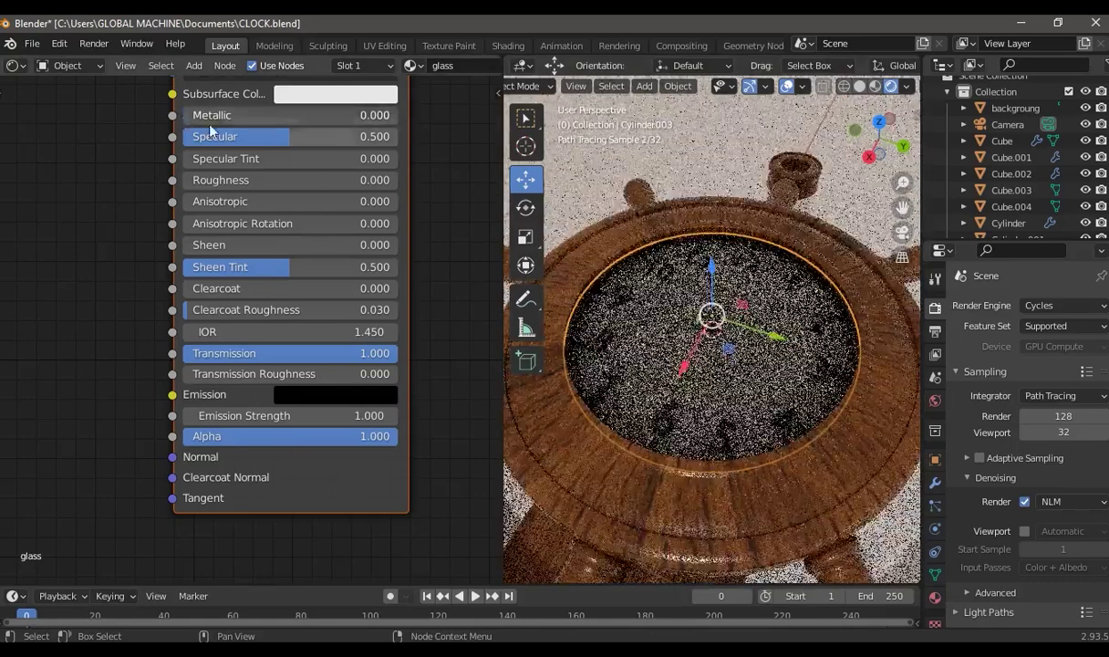
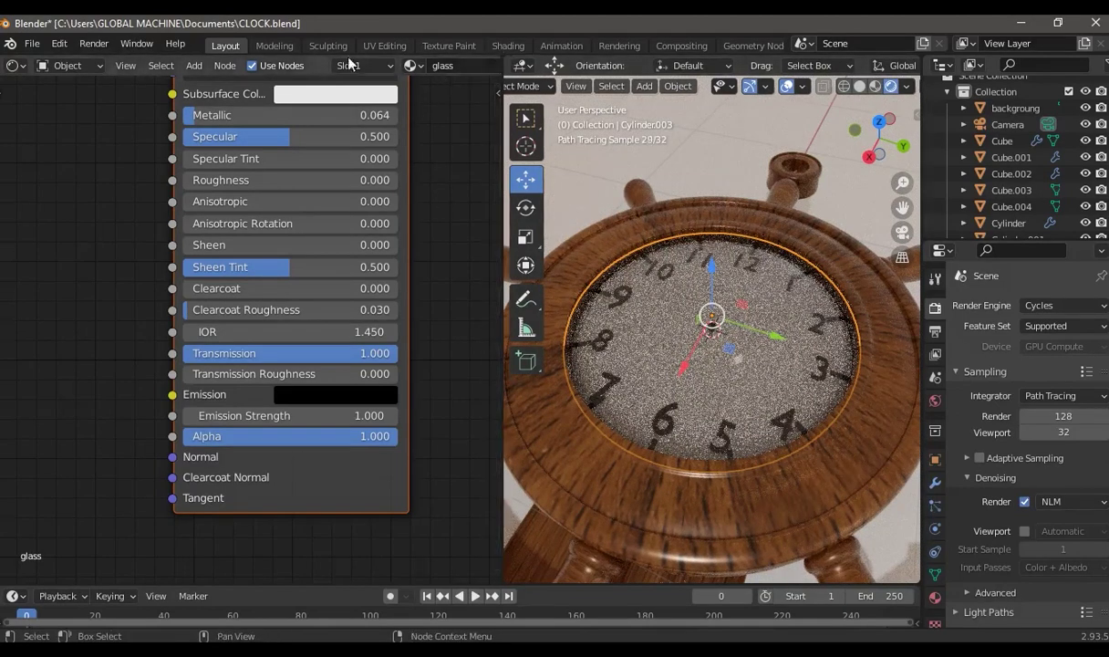
Save the clock file and enlarge the 3D view to fill the window
left_click(32, 44)
left_click(57, 151)
key("ctrl+space")
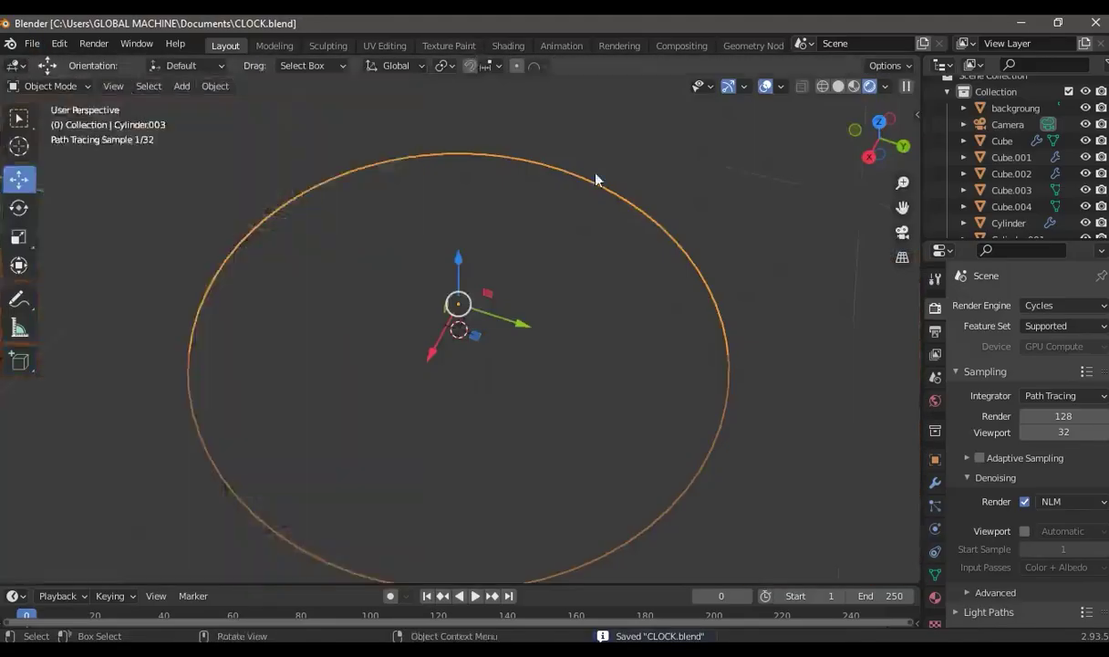
mouse_move(456, 319)
middle_mouse_down()
mouse_move(475, 274)
mouse_move(639, 228)
middle_mouse_up()
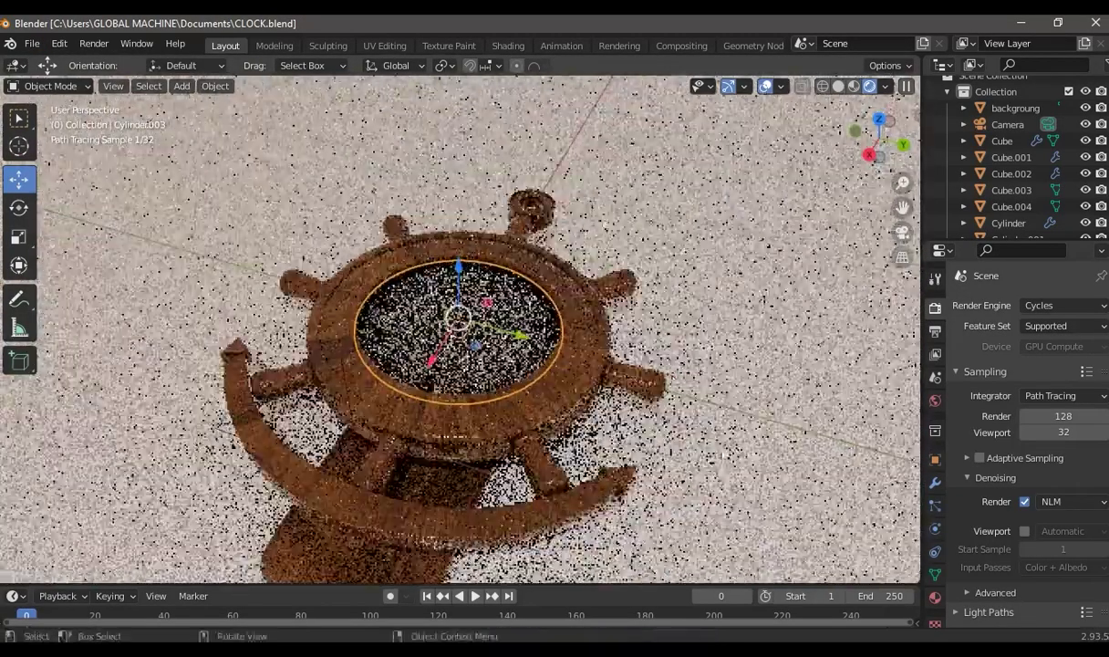
Apply Shade Smooth to the glass cover while in Material Preview
left_click(854, 85)
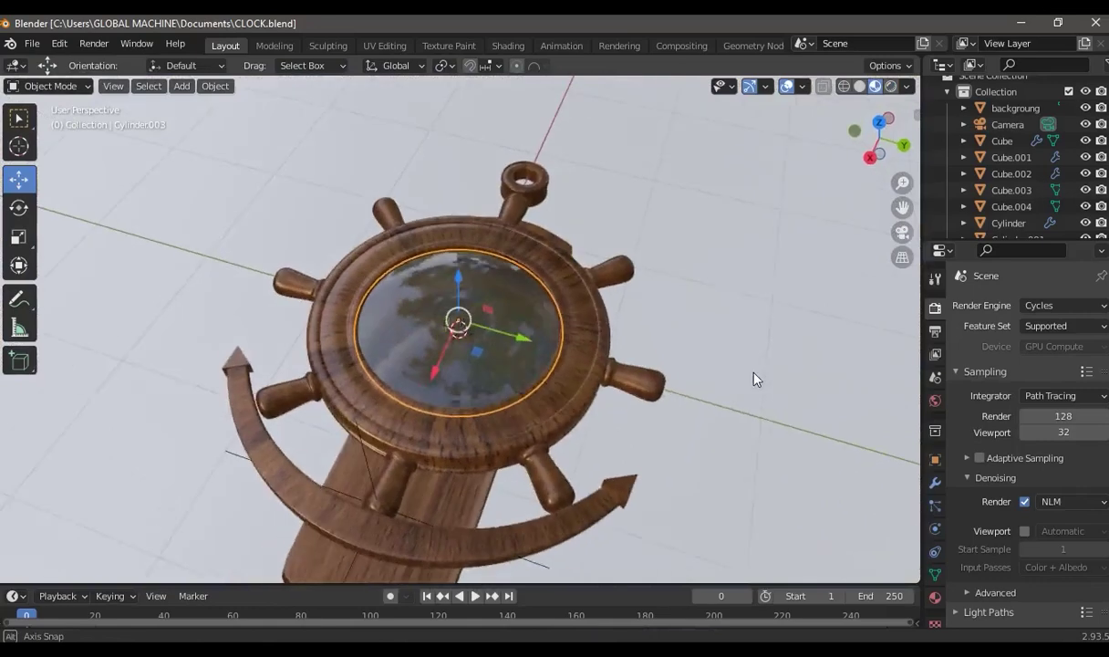
scroll(730, 374, "up", 3)
right_click(524, 361)
left_click(497, 305)
Check the rendered shading, then set the viewport to plain Solid shading
left_click(892, 86)
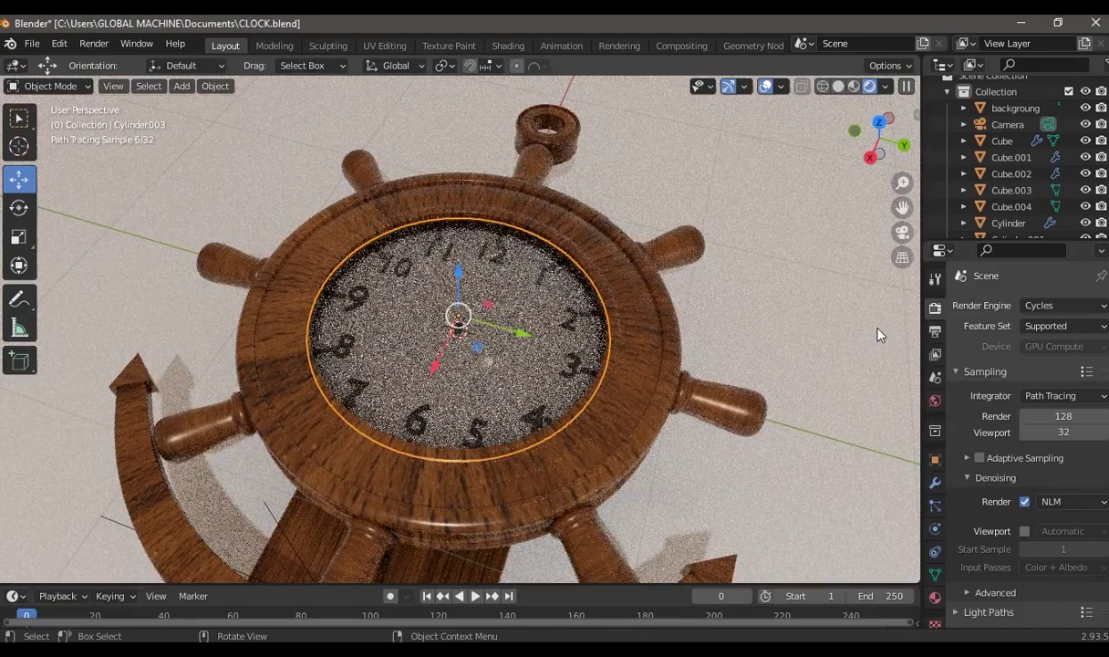
left_click(855, 87)
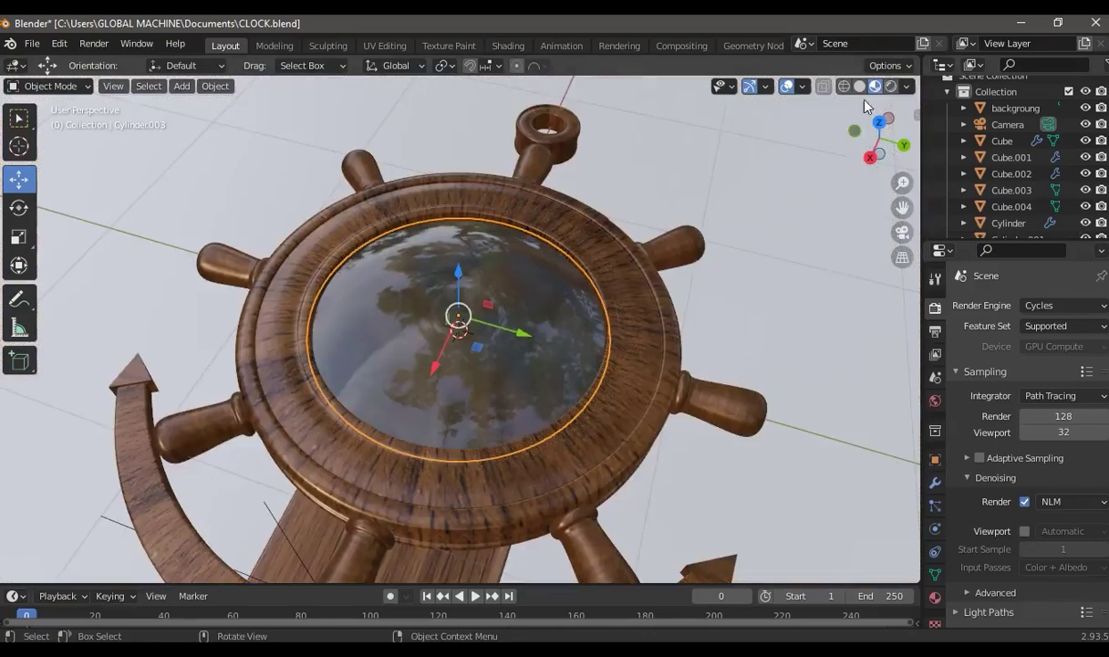
left_click(860, 87)
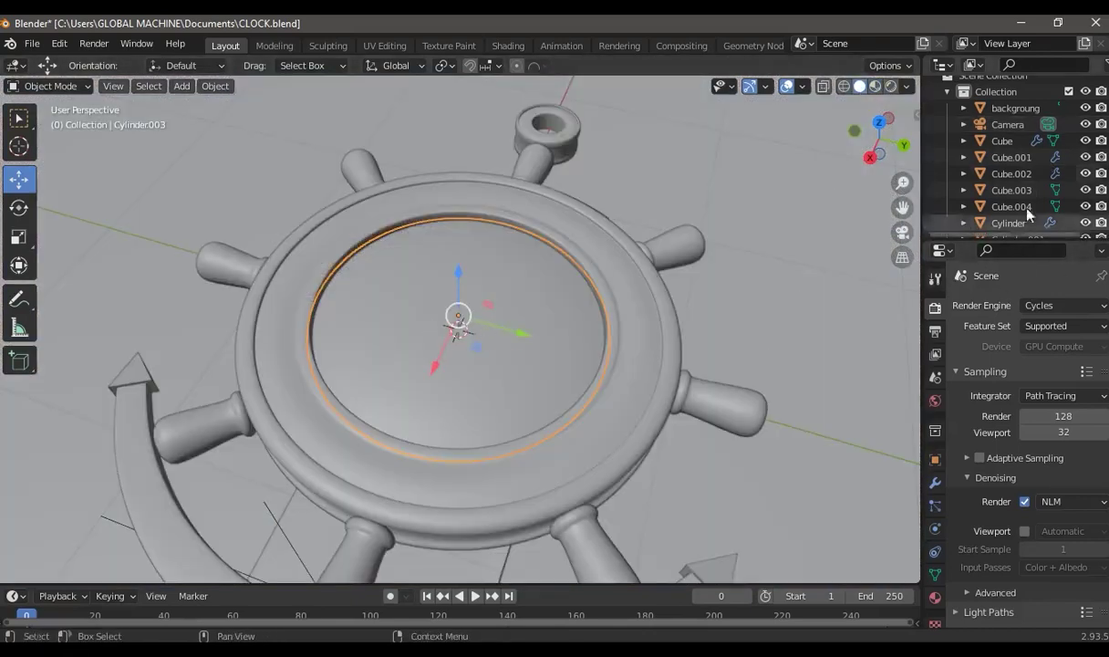
Rename Cylinder.003 to 'glass' in the Outliner and hide it
scroll(973, 150, "down", 3)
scroll(1011, 211, "down", 3)
double_click(1008, 148)
type("glass")
key("Return")
key("h")
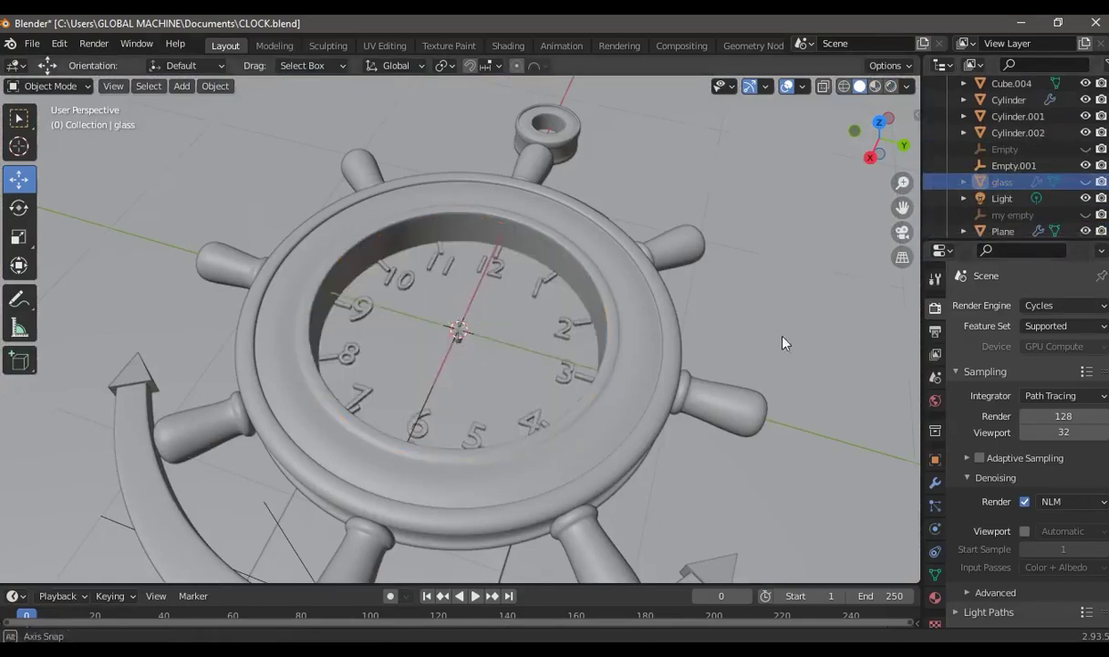
Select the background backdrop and hide it from the viewport
scroll(741, 317, "up", 3)
scroll(773, 333, "up", 3)
mouse_move(674, 436)
middle_mouse_down()
mouse_move(686, 354)
mouse_move(626, 354)
mouse_move(605, 403)
middle_mouse_up()
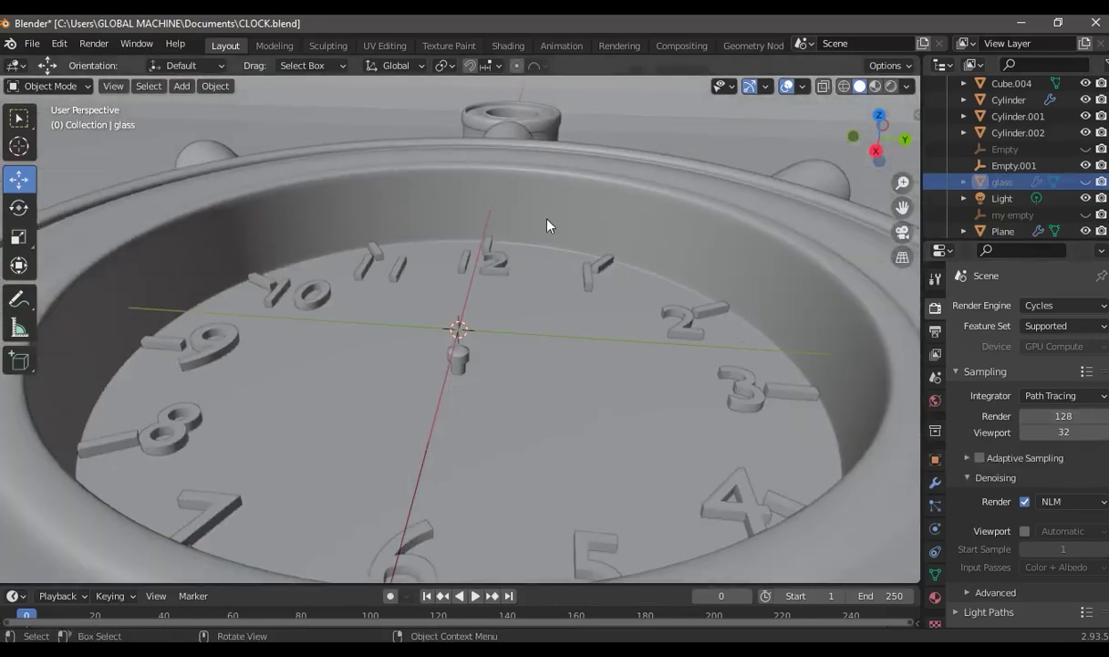
scroll(701, 314, "down", 5)
scroll(507, 334, "down", 3)
scroll(722, 305, "down", 2)
left_click(722, 306)
scroll(1003, 128, "down", 3)
scroll(1040, 183, "down", 4)
scroll(1051, 232, "down", 4)
scroll(1022, 219, "up", 10)
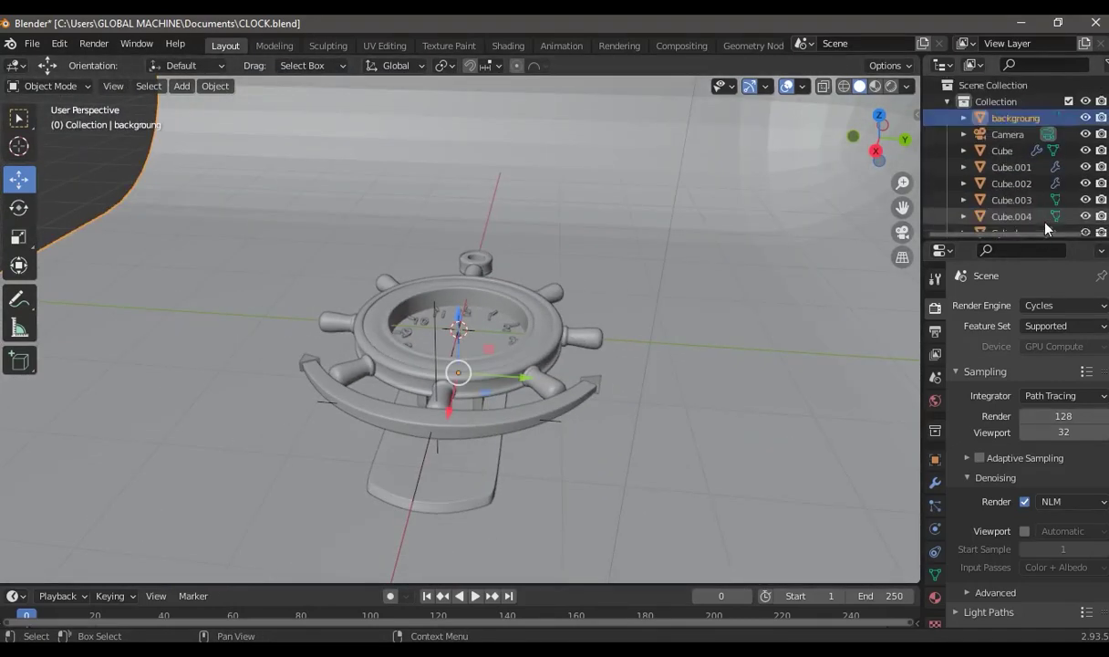
left_click(1085, 117)
Face the clock and bring up the Add menu to pick a mesh
middle_click_drag(652, 258, 629, 371, "alt")
scroll(628, 371, "up", 5)
scroll(602, 357, "up", 2)
key("shift+a")
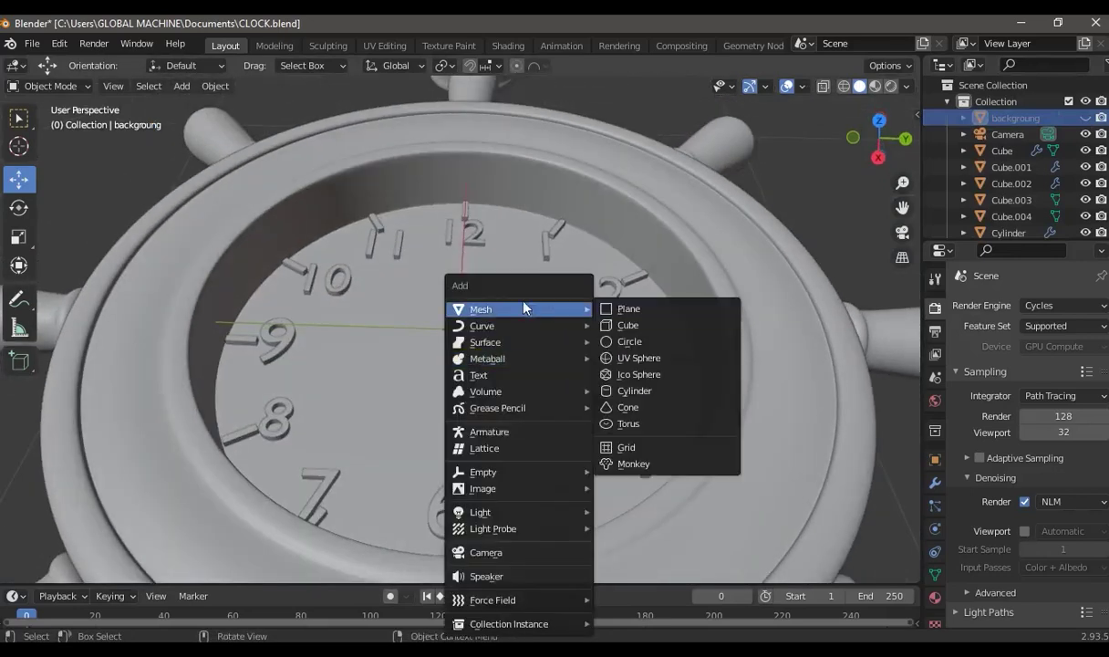
Add a plane at the dial centre and shrink it to 0.069
left_click(627, 310)
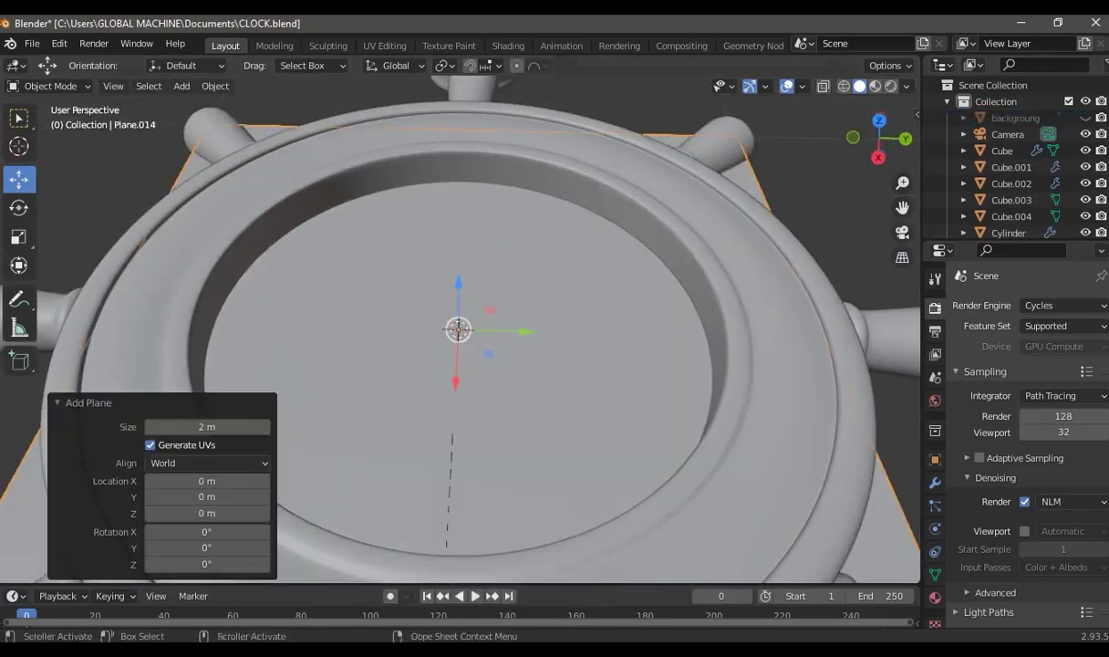
key("s")
left_click(493, 343)
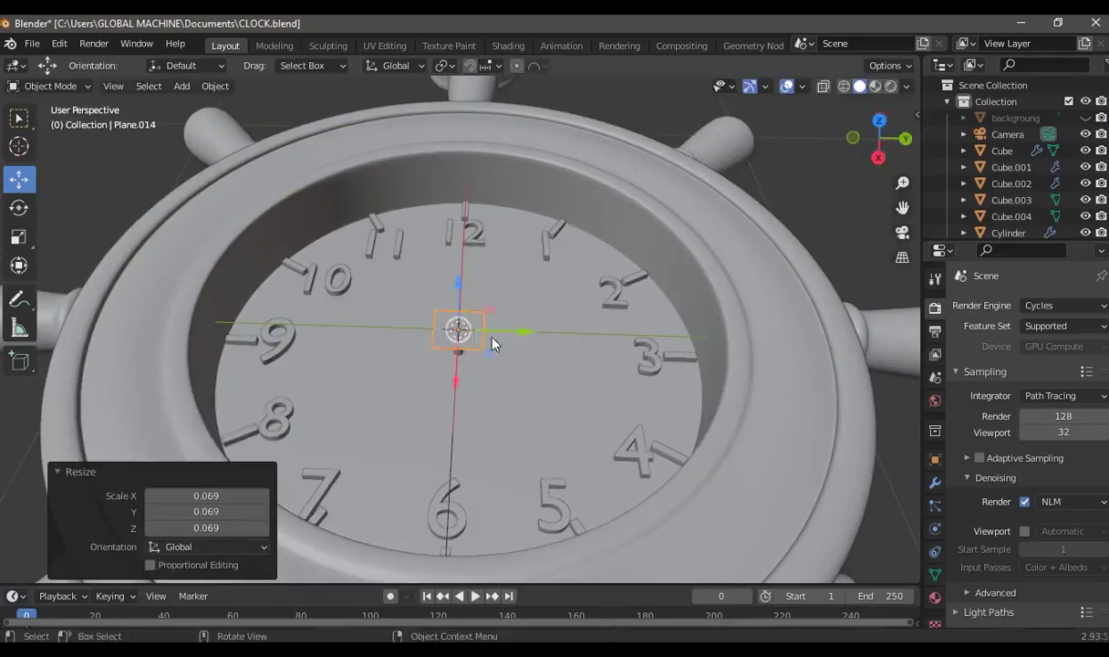
scroll(495, 339, "up", 5)
middle_click_drag(495, 339, 153, 235)
Narrow the plane along X and stretch it along Y into a long strip
left_click(19, 236)
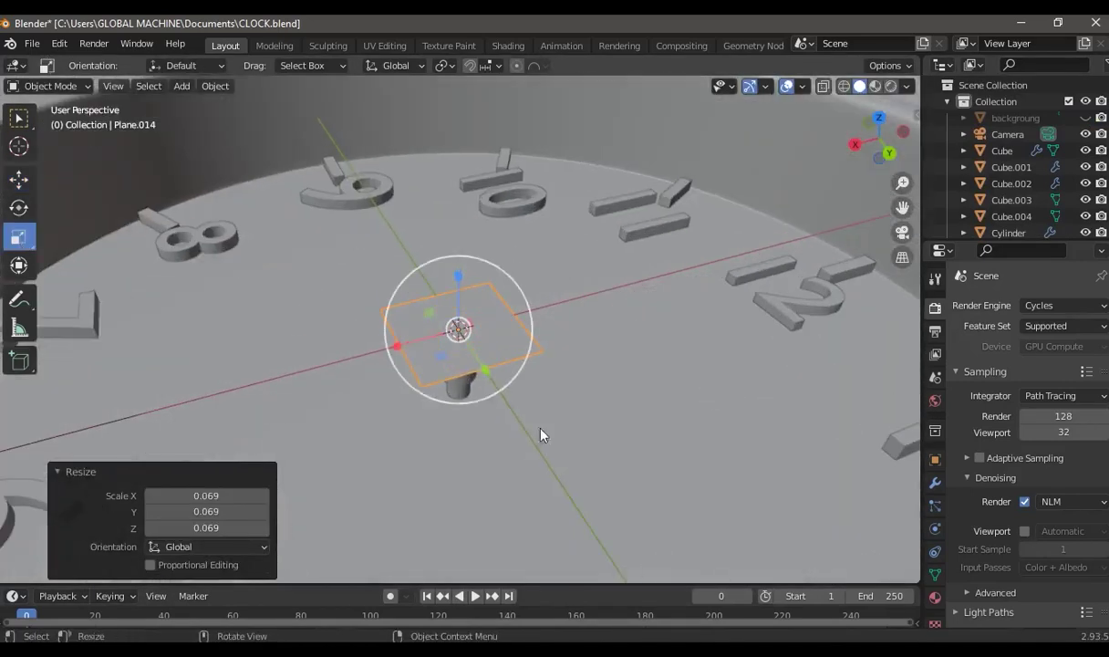
left_click_drag(375, 329, 433, 342)
key("x")
left_click(487, 368)
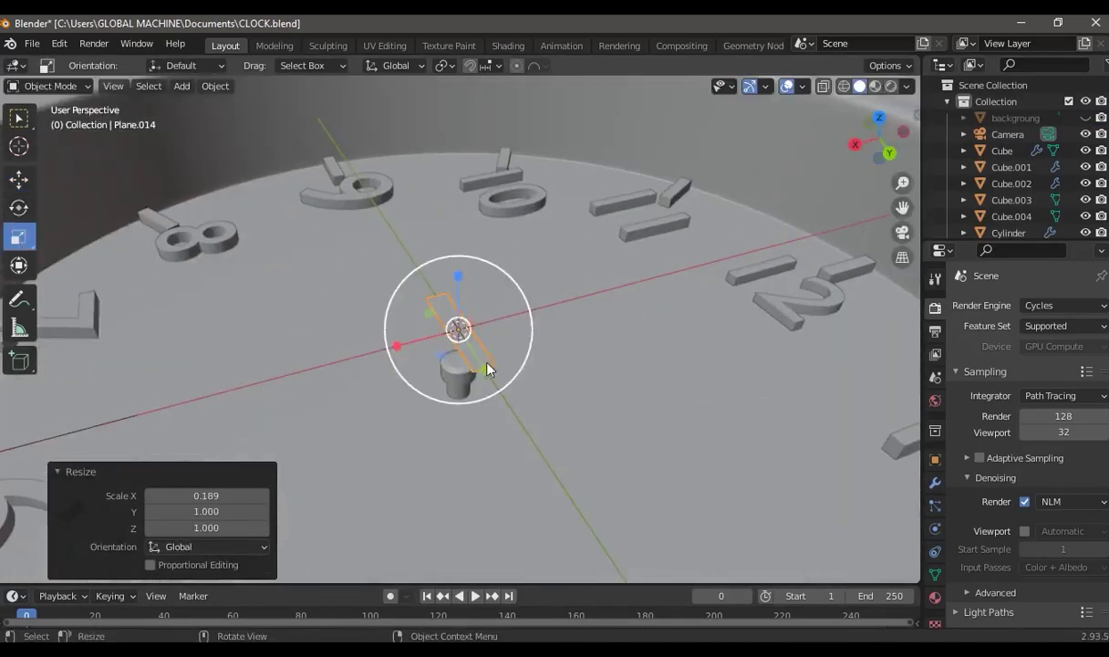
key("s")
key("y")
left_click(576, 470)
mouse_move(576, 470)
middle_mouse_down()
mouse_move(591, 371)
mouse_move(706, 403)
middle_mouse_up()
key("s")
key("y")
left_click(601, 388)
In Edit Mode, cut eight evenly spaced edge loops across the strip
key("Tab")
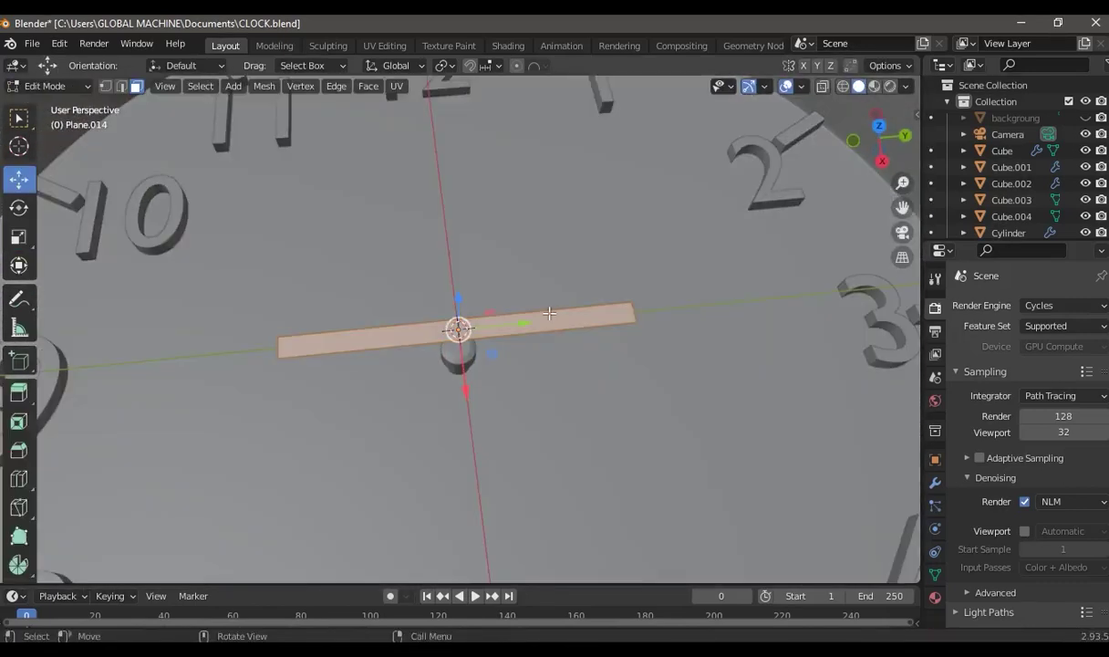
key("ctrl+r")
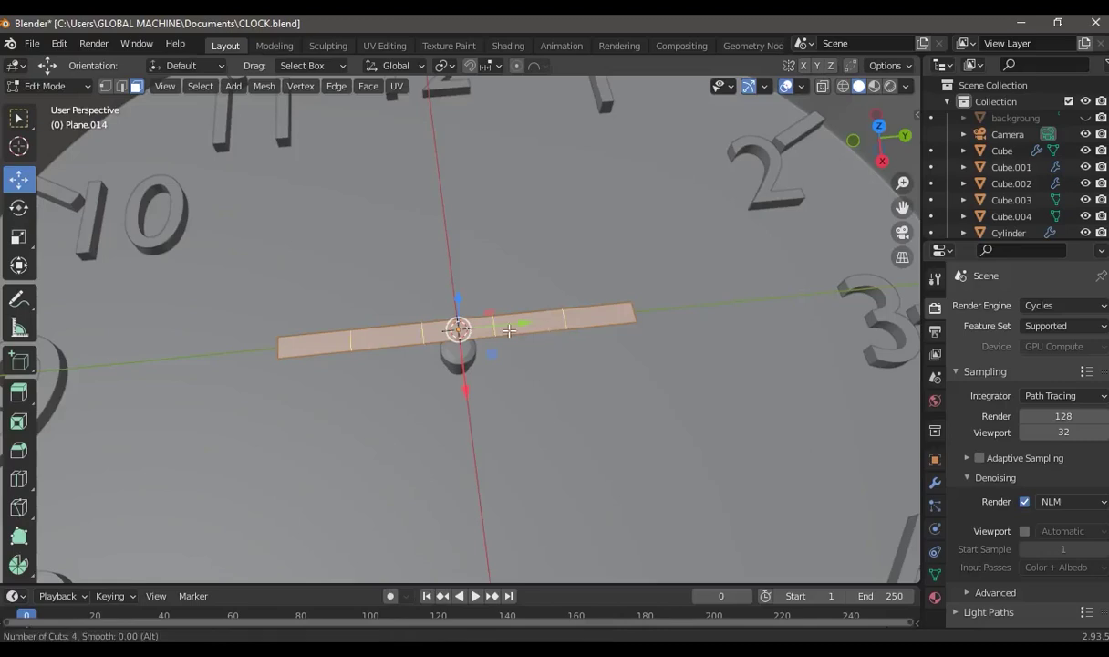
left_click(509, 330)
right_click(219, 412)
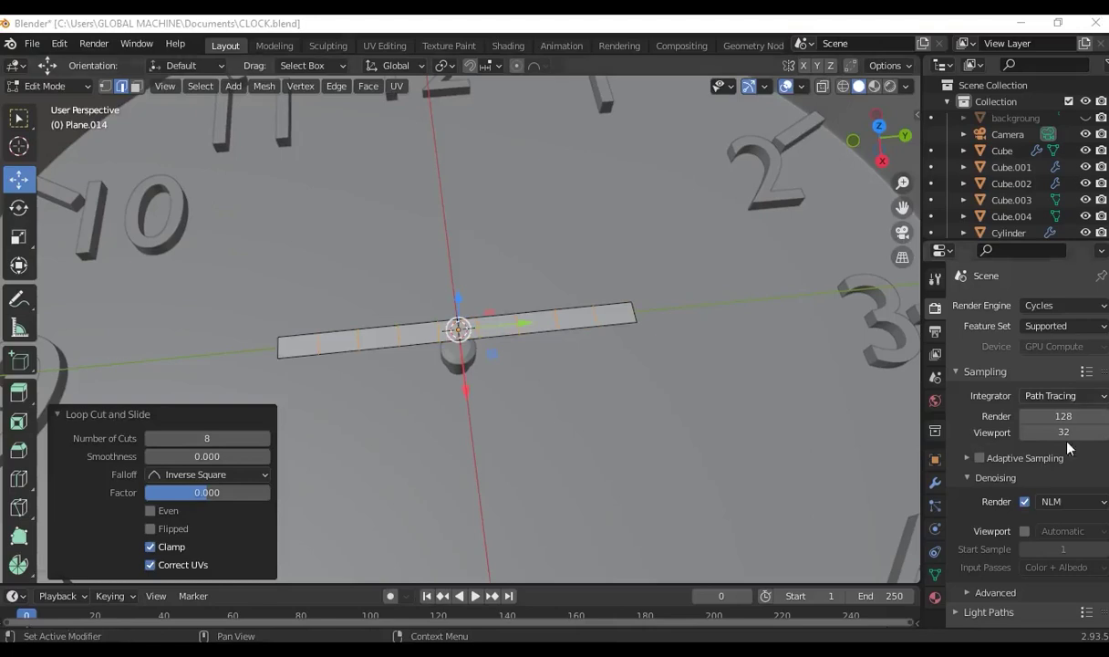
middle_click_drag(730, 315, 693, 327)
scroll(705, 354, "up", 3)
Flare out the strip's right end and add a widened loop to form the head
left_click(106, 86)
left_click(770, 350)
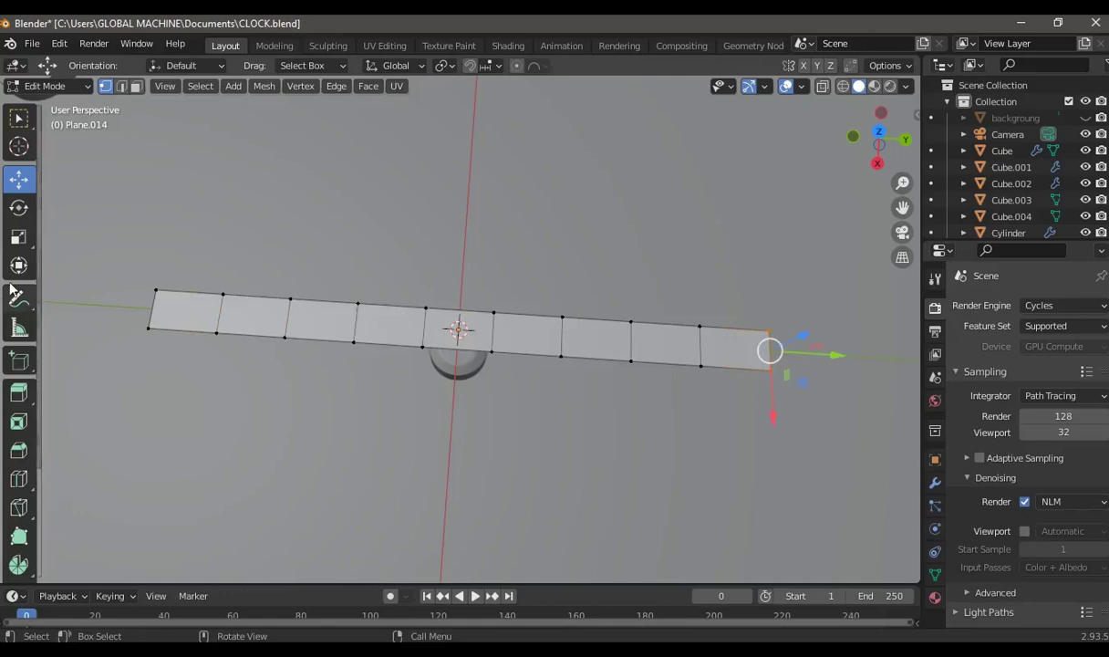
left_click(18, 239)
left_click_drag(774, 416, 775, 453)
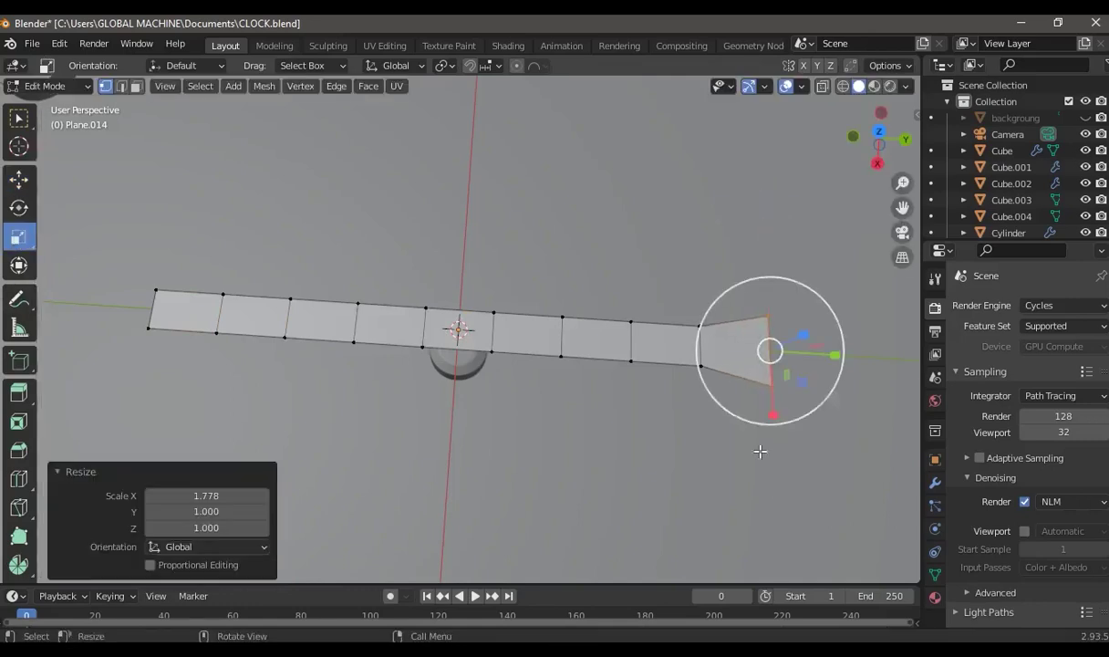
key("ctrl+r")
left_click(738, 379)
right_click(737, 380)
left_click_drag(739, 415, 748, 437)
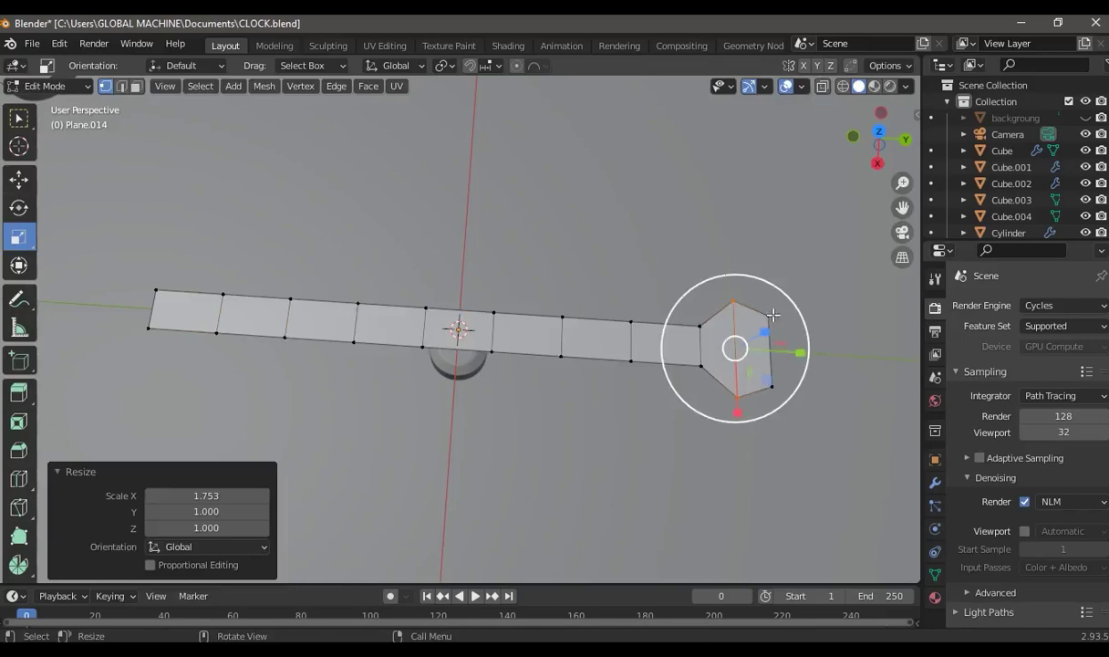
In top view, narrow the head's tip vertices and push them further out
left_click(773, 315)
left_click(773, 374, "shift")
left_click(879, 132)
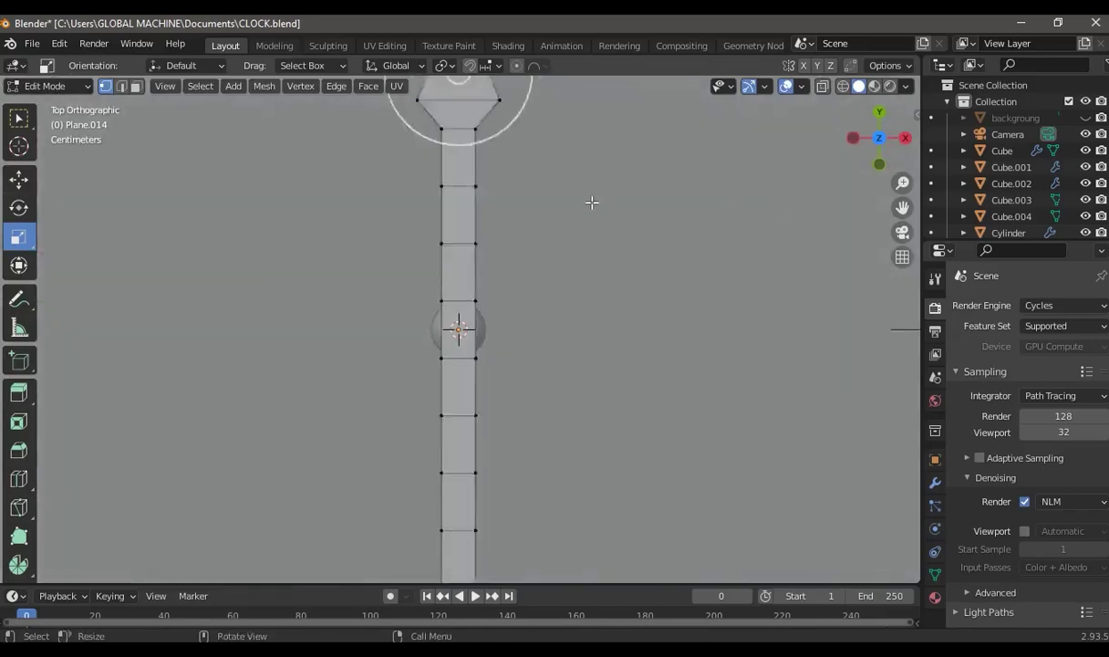
left_click_drag(515, 112, 498, 112)
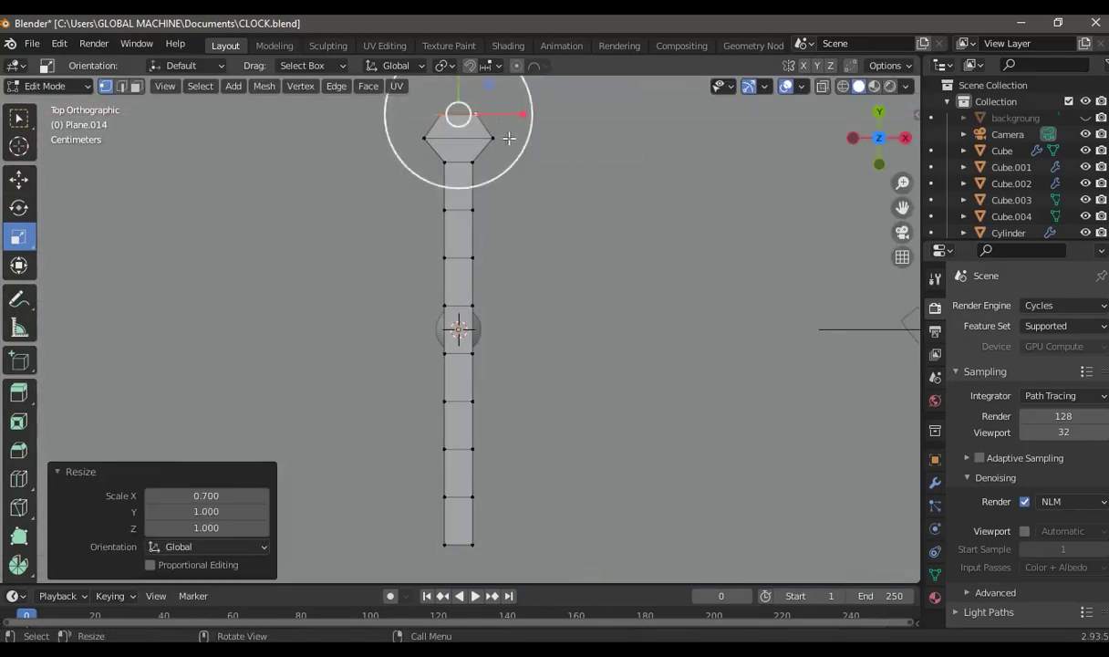
scroll(456, 274, "down", 2)
left_click(18, 179)
left_click_drag(458, 102, 457, 125)
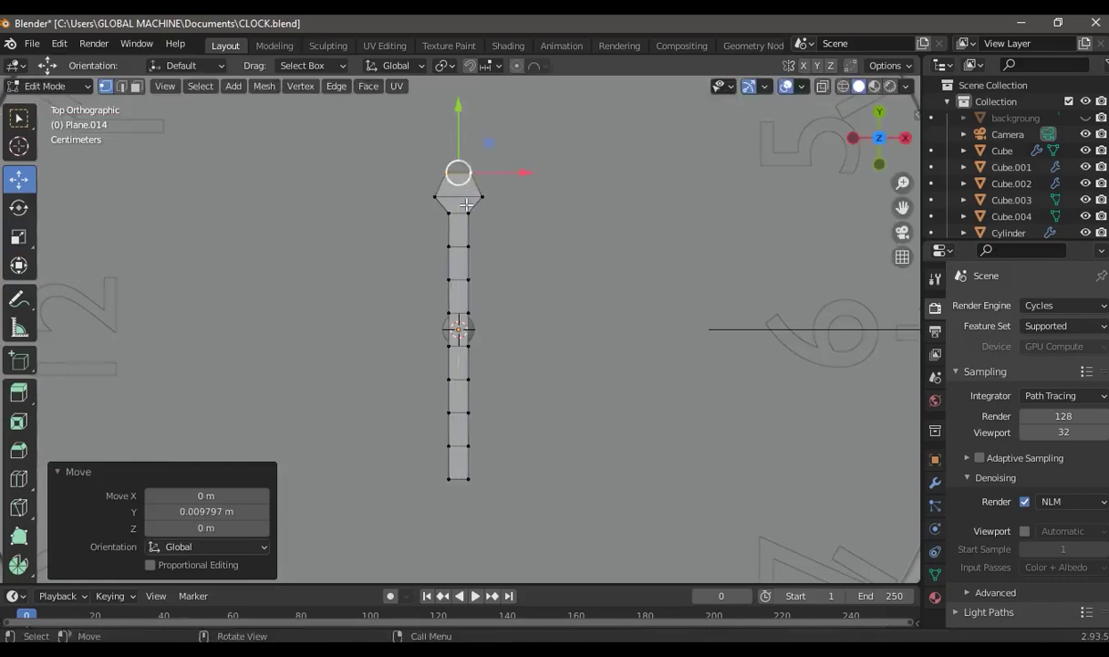
Add a centred lengthwise edge loop down the middle of the hand
key("ctrl+r")
left_click(457, 190)
right_click(457, 189)
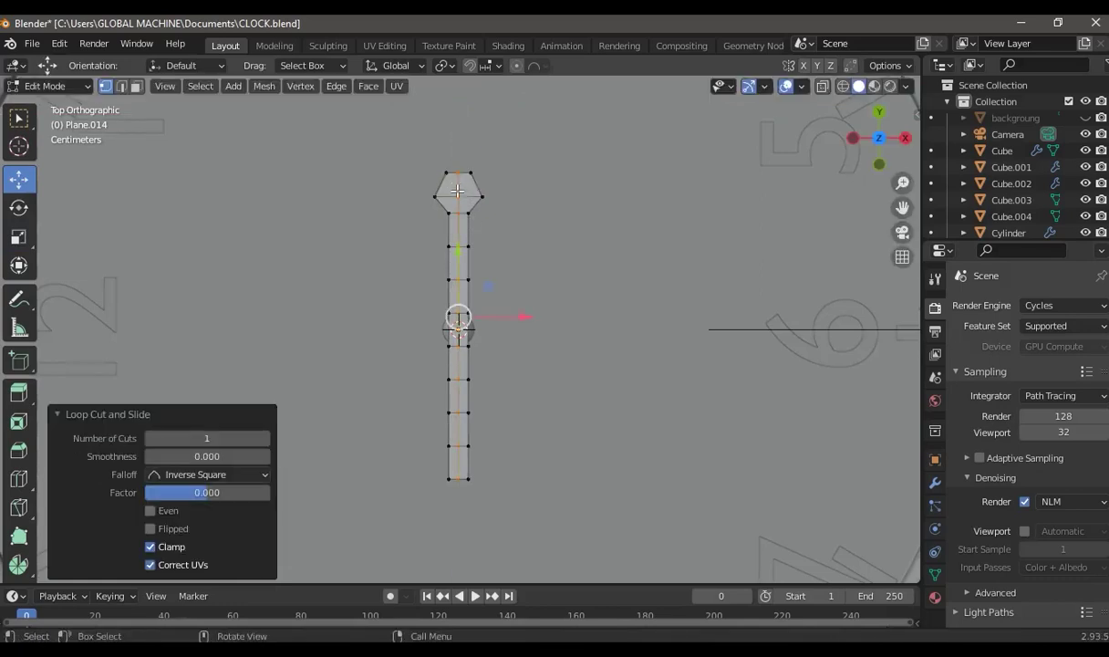
left_click_drag(464, 173, 456, 115)
middle_click_drag(503, 241, 540, 194)
Taper the hand's bottom end and merge its tail tip into a single point
left_click(460, 478)
key("shift+space")
key("s")
left_click_drag(513, 482, 510, 482)
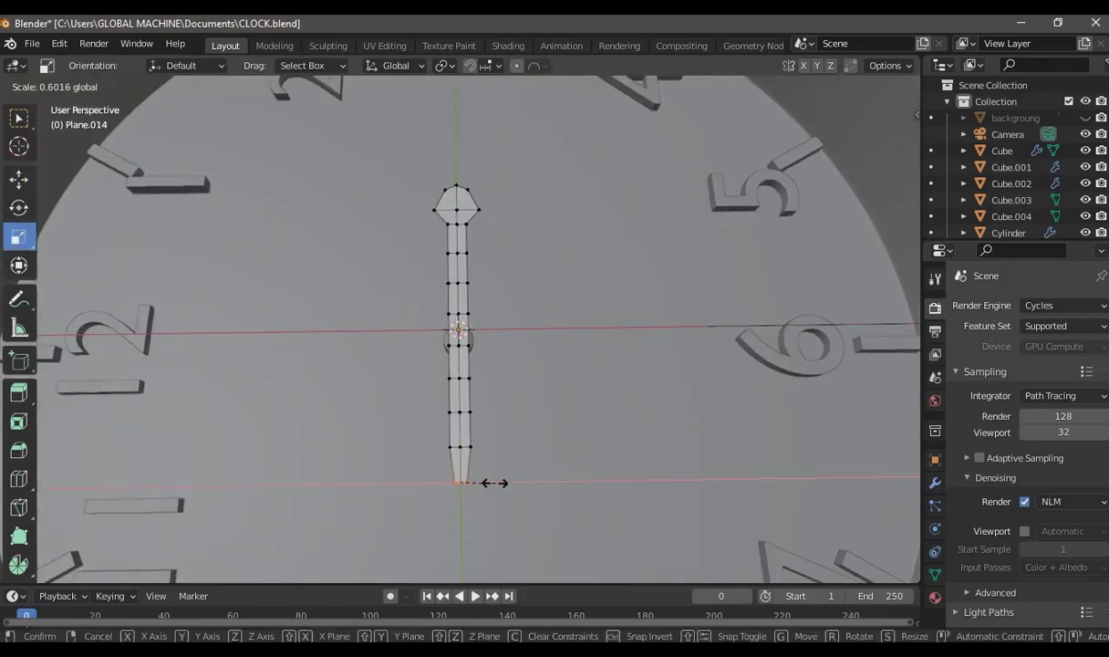
left_click(479, 484)
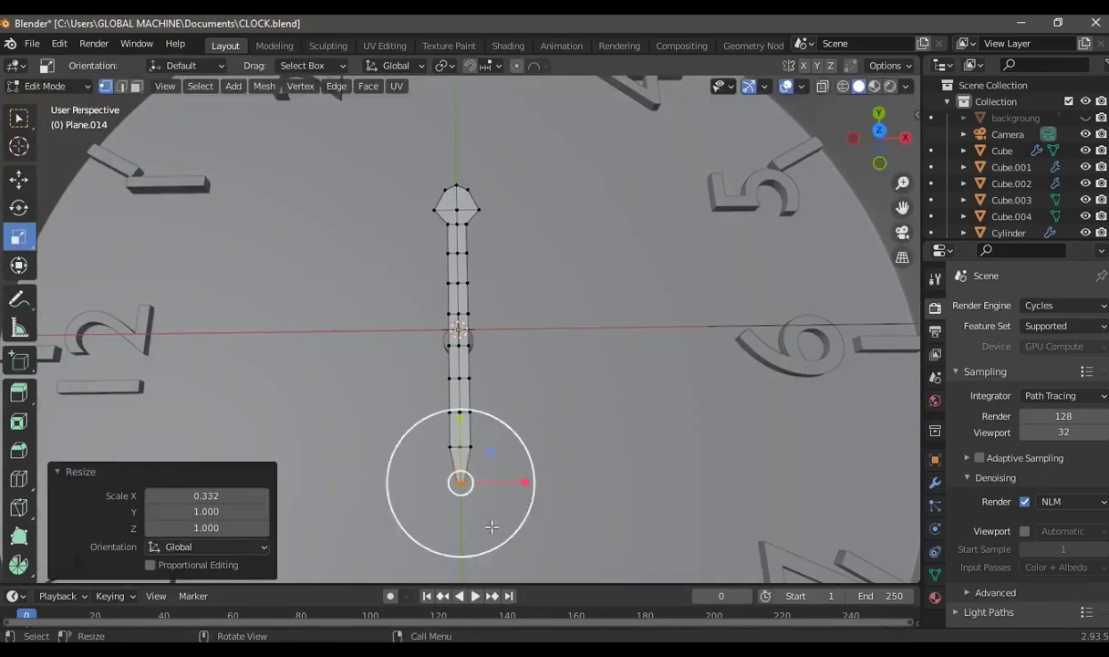
middle_click_drag(479, 483, 400, 290)
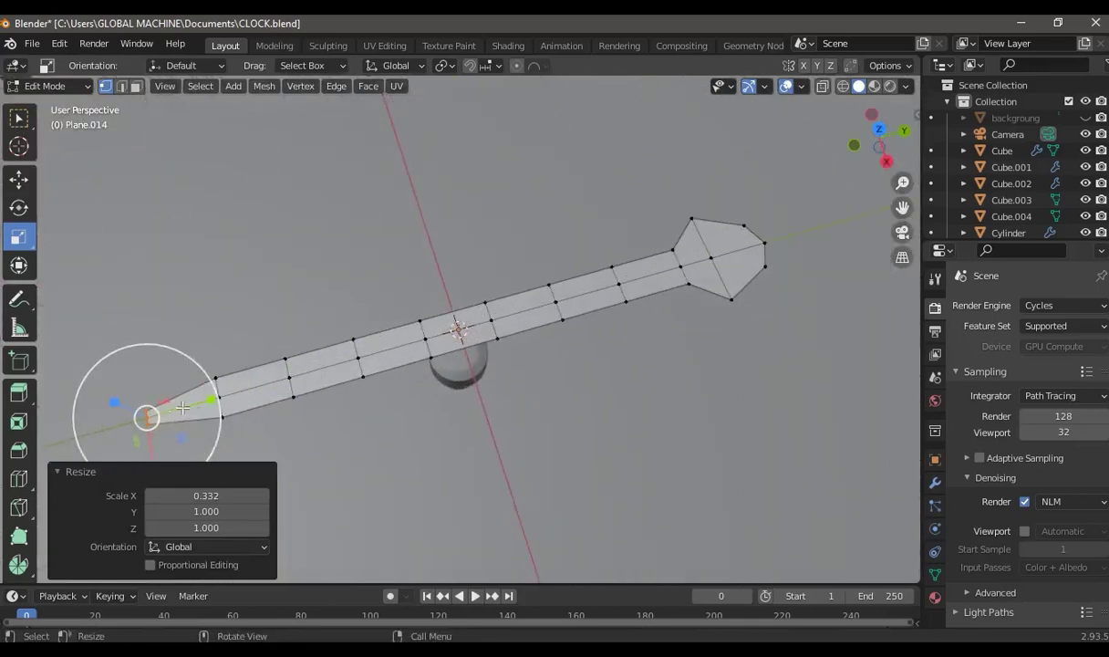
key("m")
left_click(166, 422)
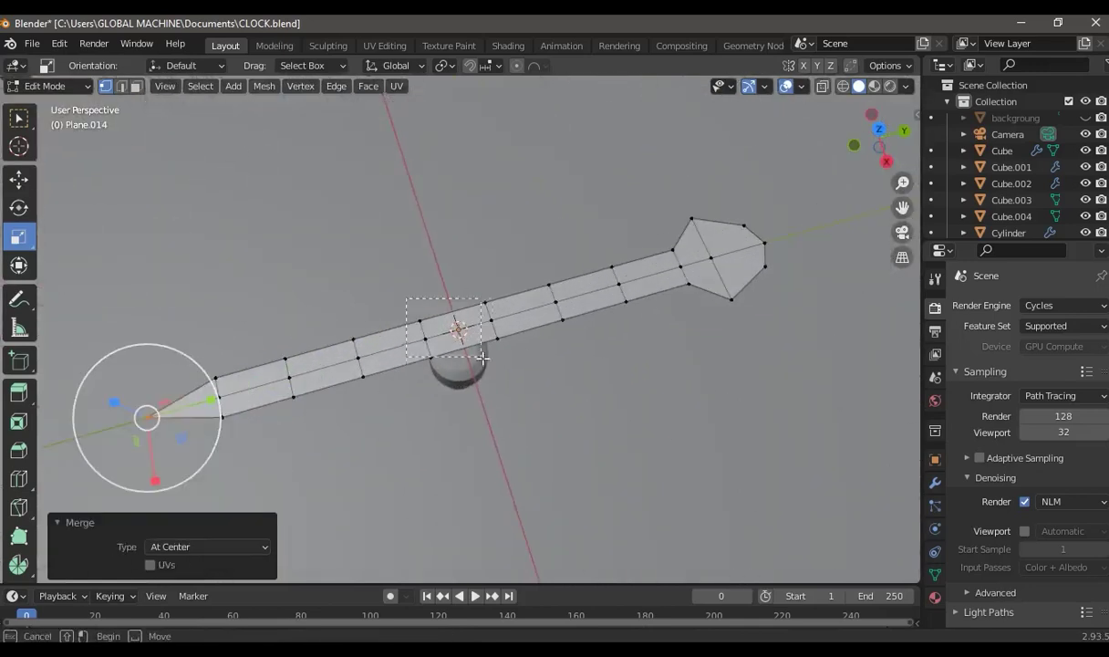
Pinch the middle, narrow the neck to 0.421 and shrink the head to two-thirds
left_click_drag(461, 344, 461, 344)
left_click_drag(476, 402, 474, 396)
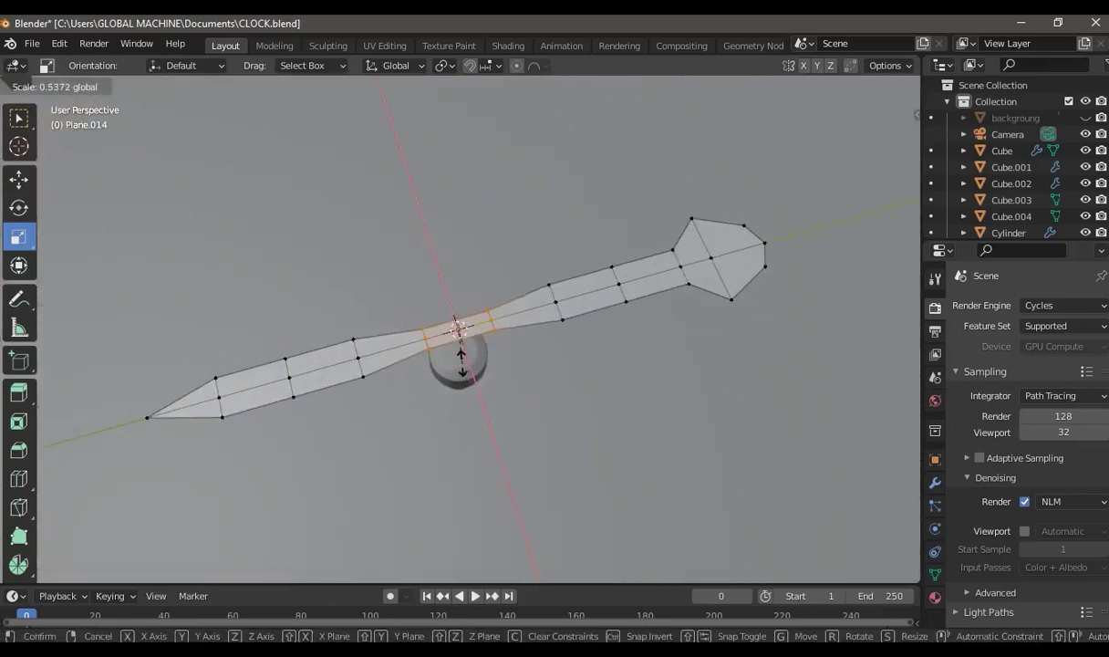
left_click(461, 365)
key("c")
left_click(619, 285)
key("s")
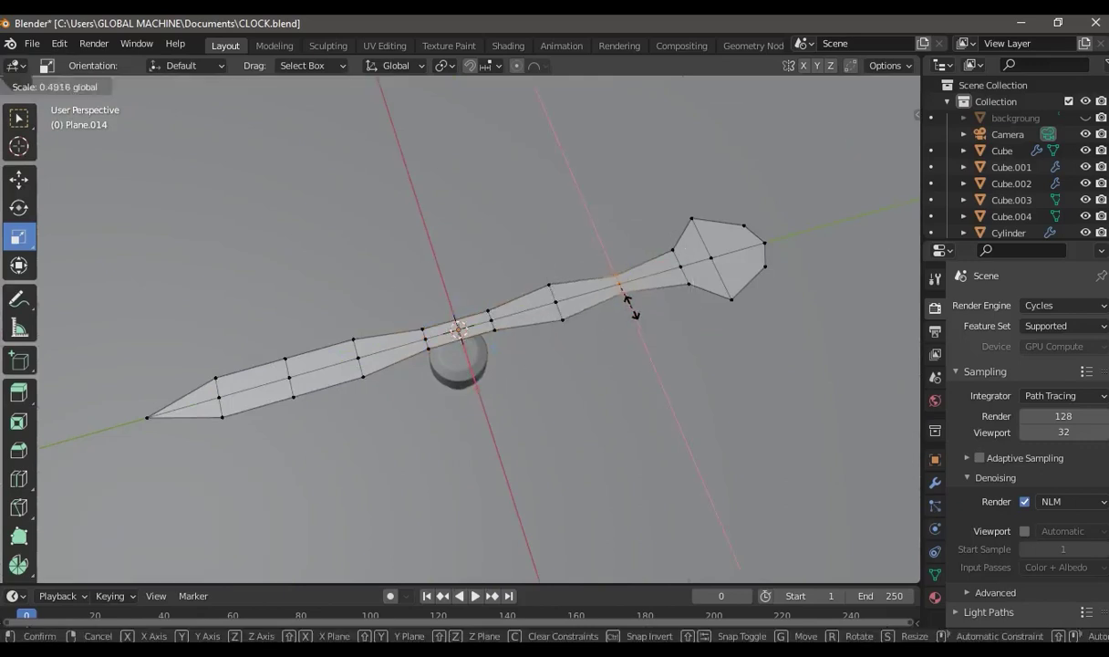
left_click(626, 297)
mouse_move(780, 178)
left_mouse_down()
mouse_move(661, 322)
mouse_move(713, 292)
left_mouse_up()
mouse_move(713, 292)
middle_mouse_down()
mouse_move(763, 330)
mouse_move(602, 344)
mouse_move(728, 310)
mouse_move(82, 137)
middle_mouse_up()
left_click(18, 178)
In top view, slide the hand along Y over the dial centre and scale it by 1.771
key("Tab")
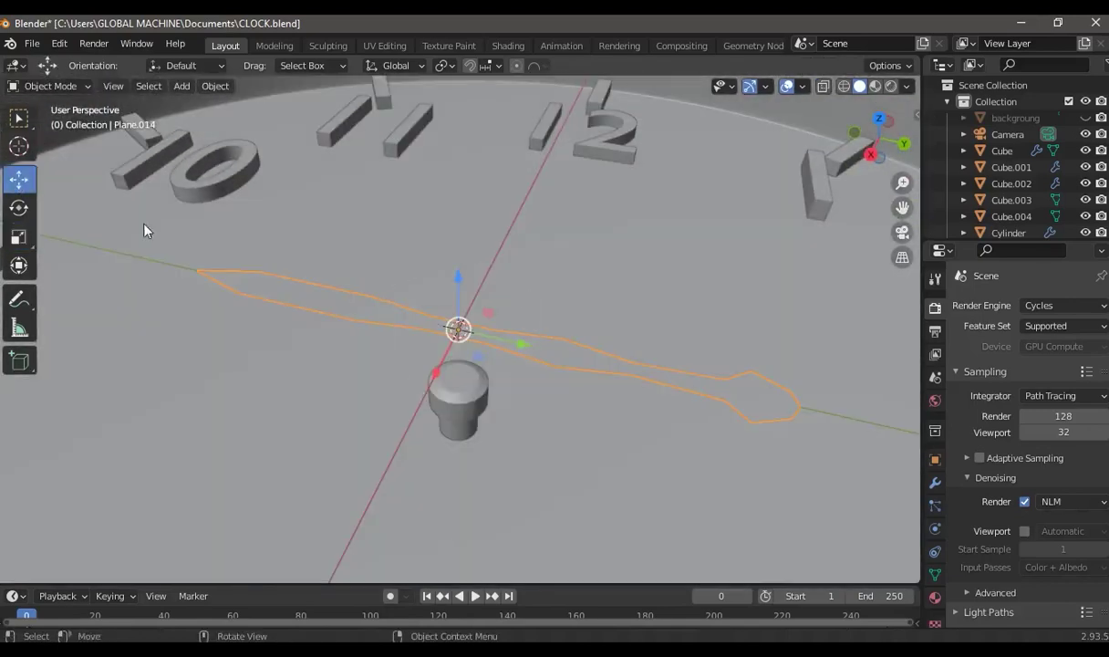
left_click(878, 120)
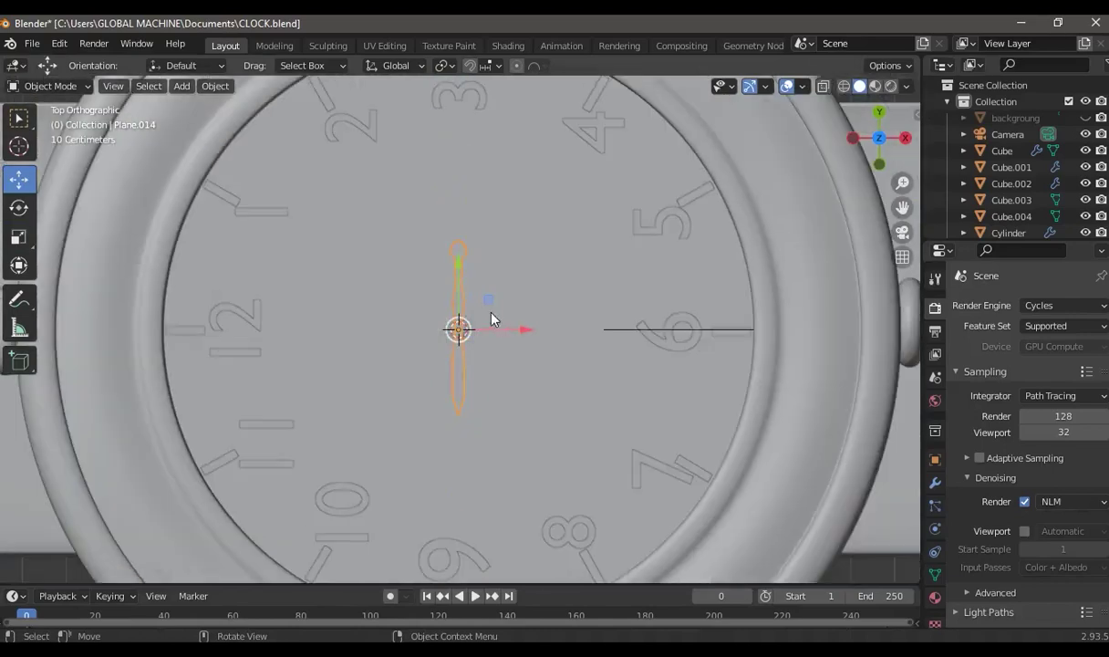
left_click_drag(458, 276, 464, 312)
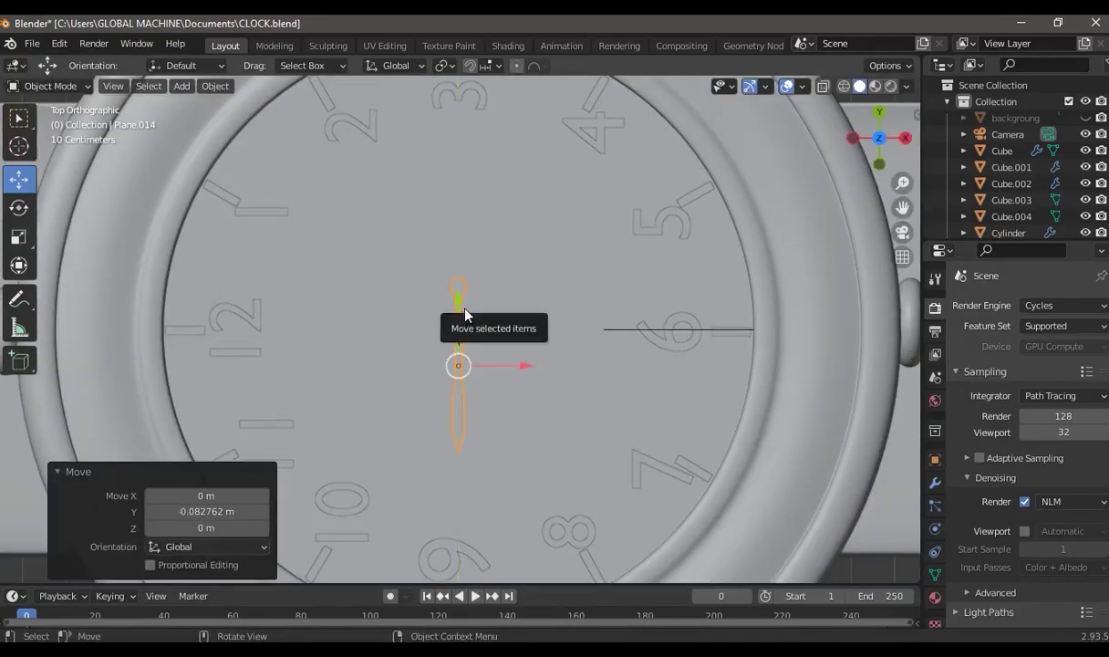
key("s")
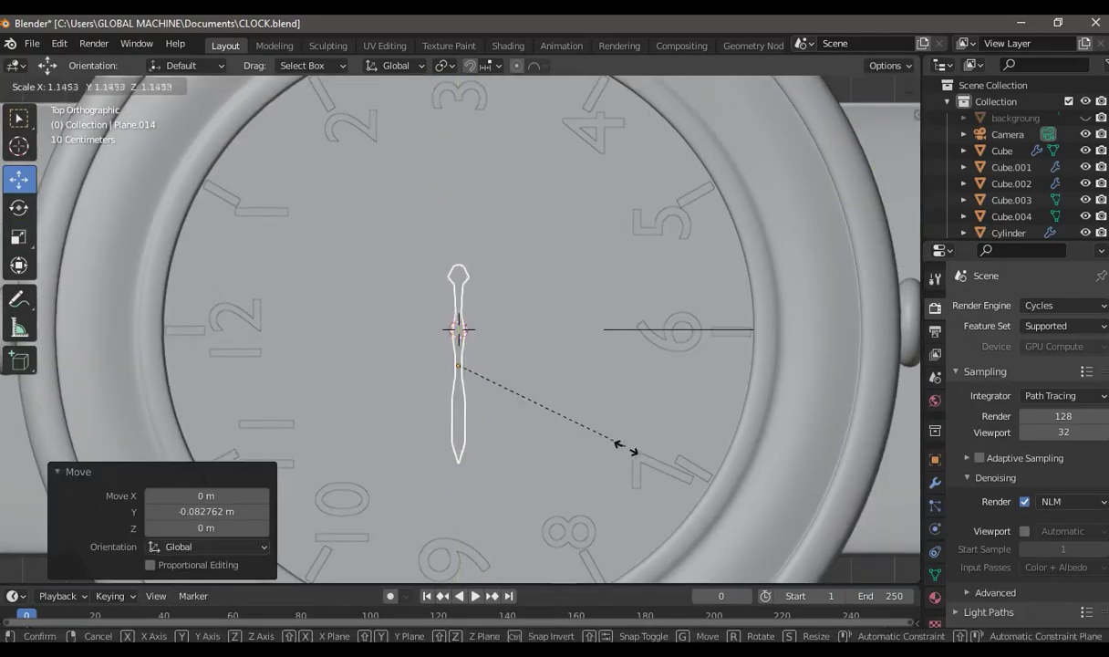
left_click(727, 464)
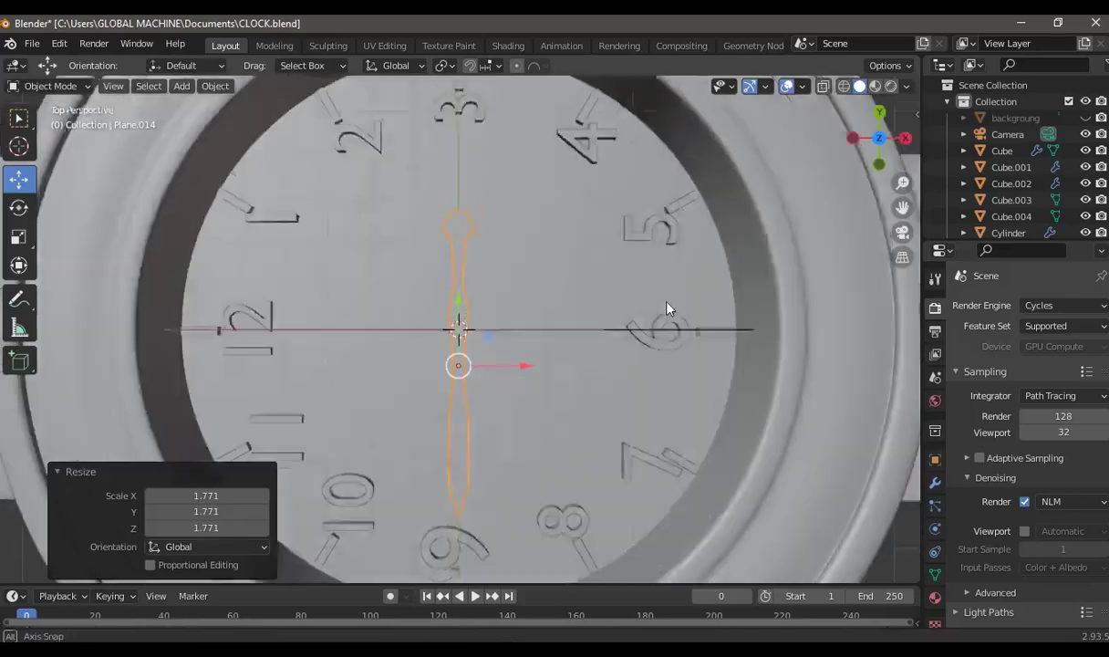
middle_click_drag(633, 286, 454, 192)
left_click(876, 128)
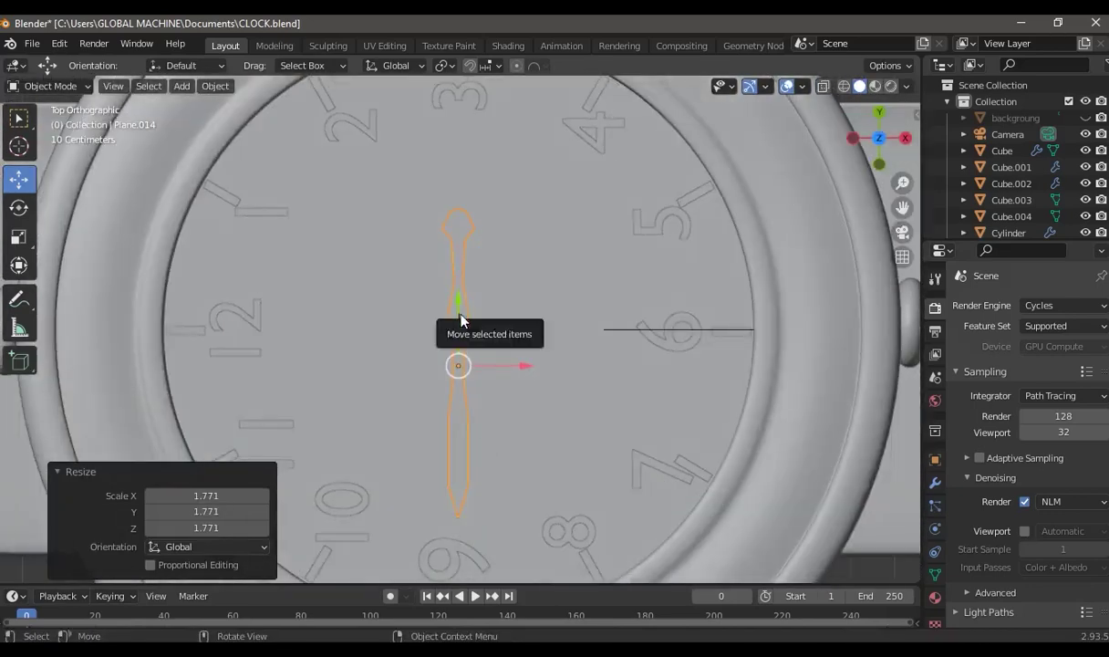
left_click_drag(459, 315, 458, 328)
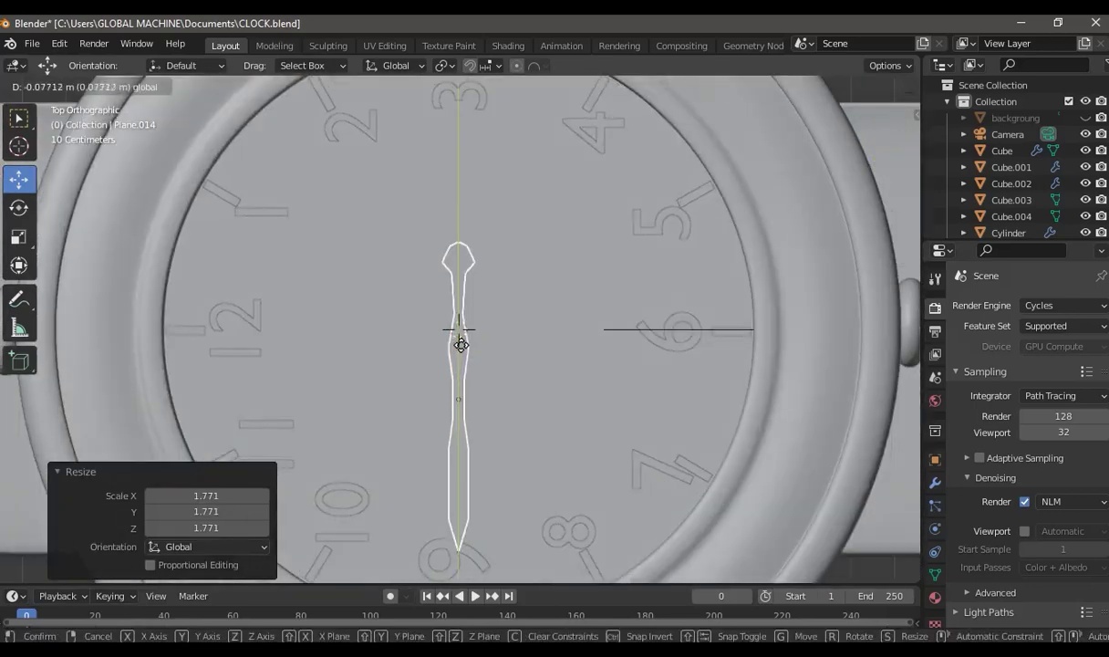
In Right view with X-ray, lower the hand about 0.052 m along Z onto the dial face
mouse_move(459, 329)
middle_mouse_down()
mouse_move(478, 247)
mouse_move(818, 189)
middle_mouse_up()
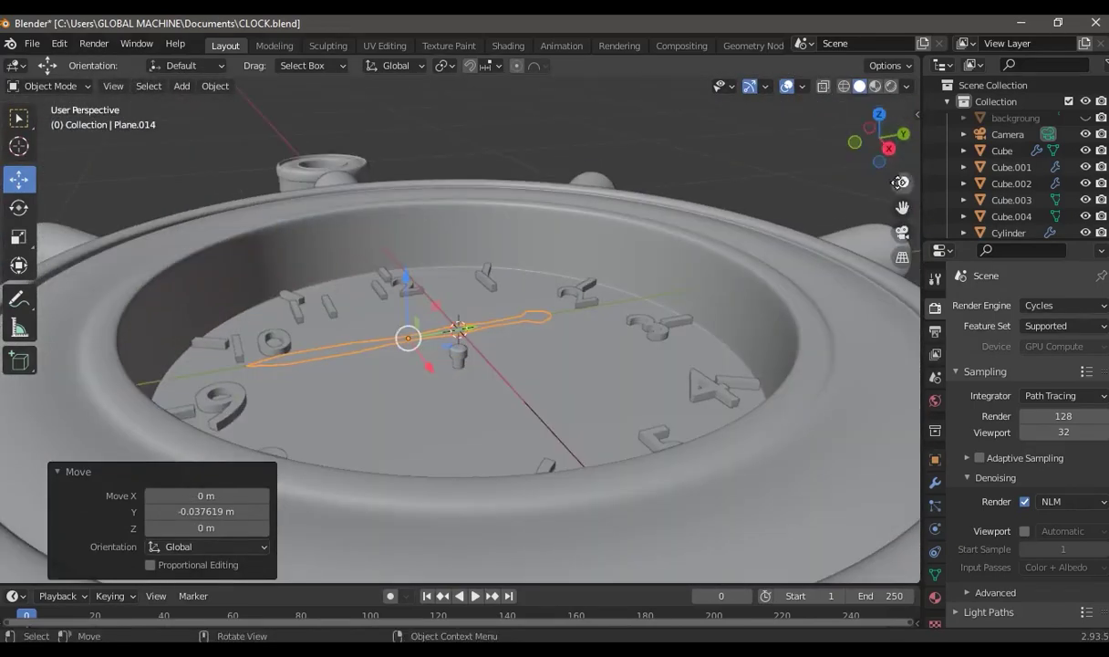
left_click(889, 148)
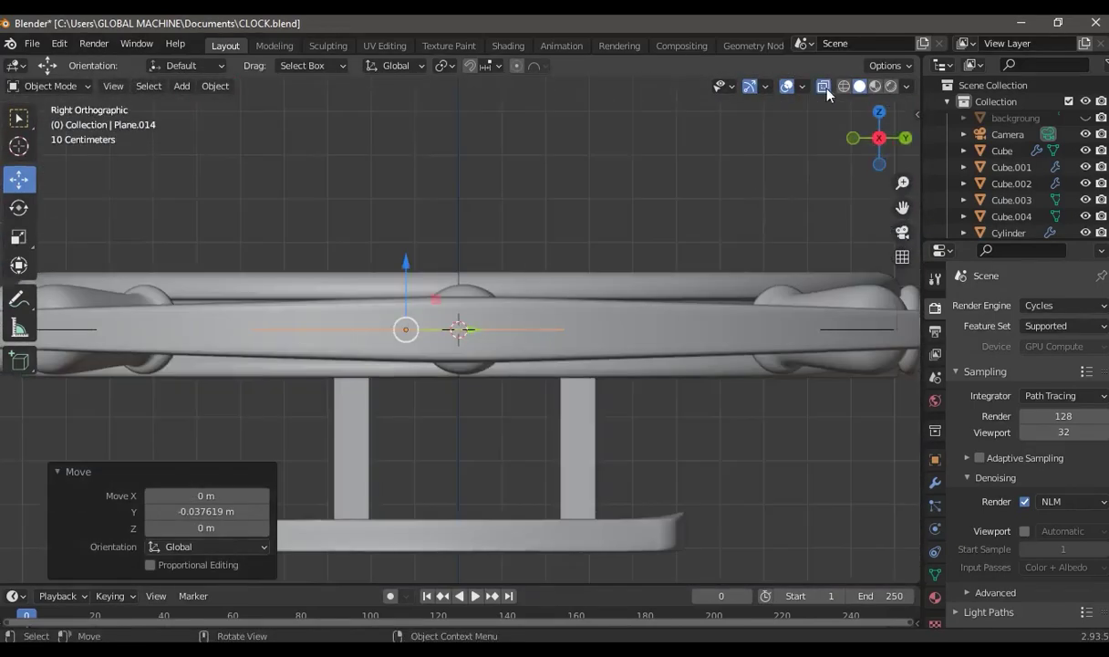
left_click(824, 86)
scroll(552, 339, "up", 5)
scroll(406, 350, "up", 3)
left_click_drag(233, 272, 234, 307)
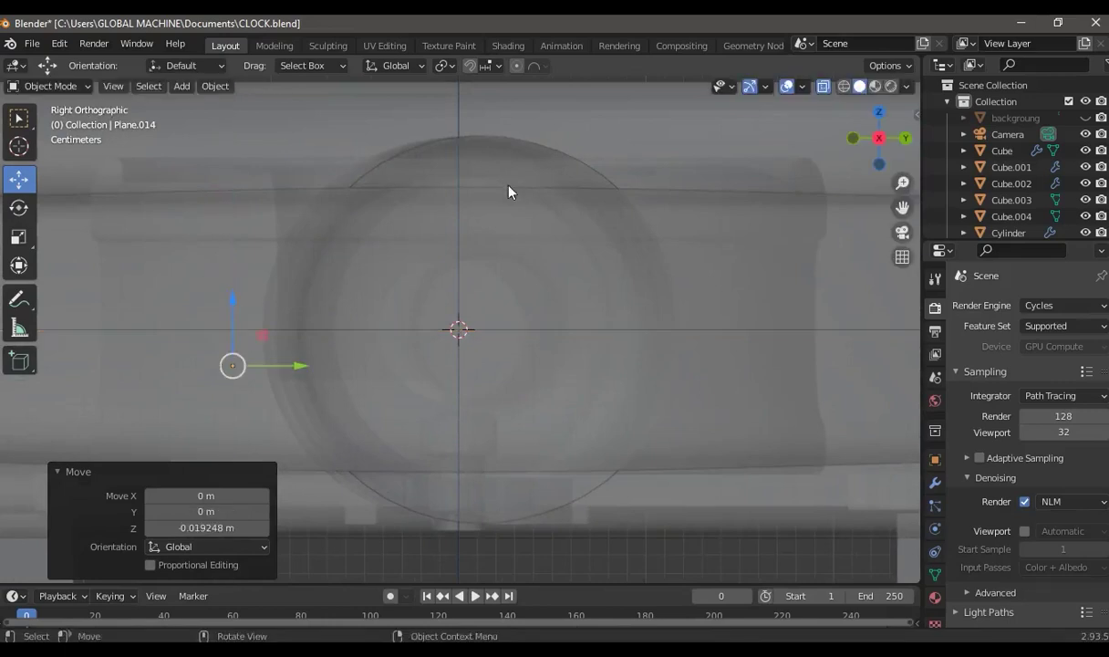
middle_click_drag(507, 186, 535, 236)
mouse_move(222, 309)
left_mouse_down()
mouse_move(252, 423)
mouse_move(255, 404)
left_mouse_up()
left_click(821, 87)
mouse_move(639, 201)
middle_mouse_down()
mouse_move(686, 453)
mouse_move(661, 428)
mouse_move(641, 372)
mouse_move(683, 396)
mouse_move(623, 350)
middle_mouse_up()
key("Tab")
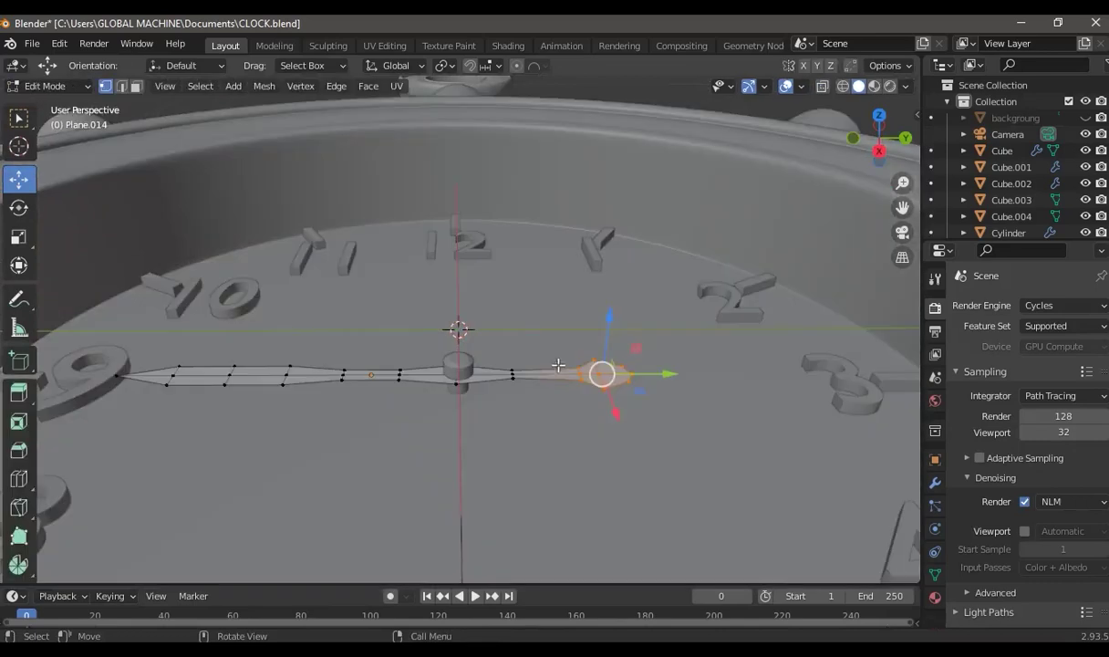
Select the whole hand and extrude it upward to give it thickness
key("ctrl+KP_Add")
key("ctrl+KP_Add")
key("ctrl+KP_Add")
key("ctrl+KP_Add")
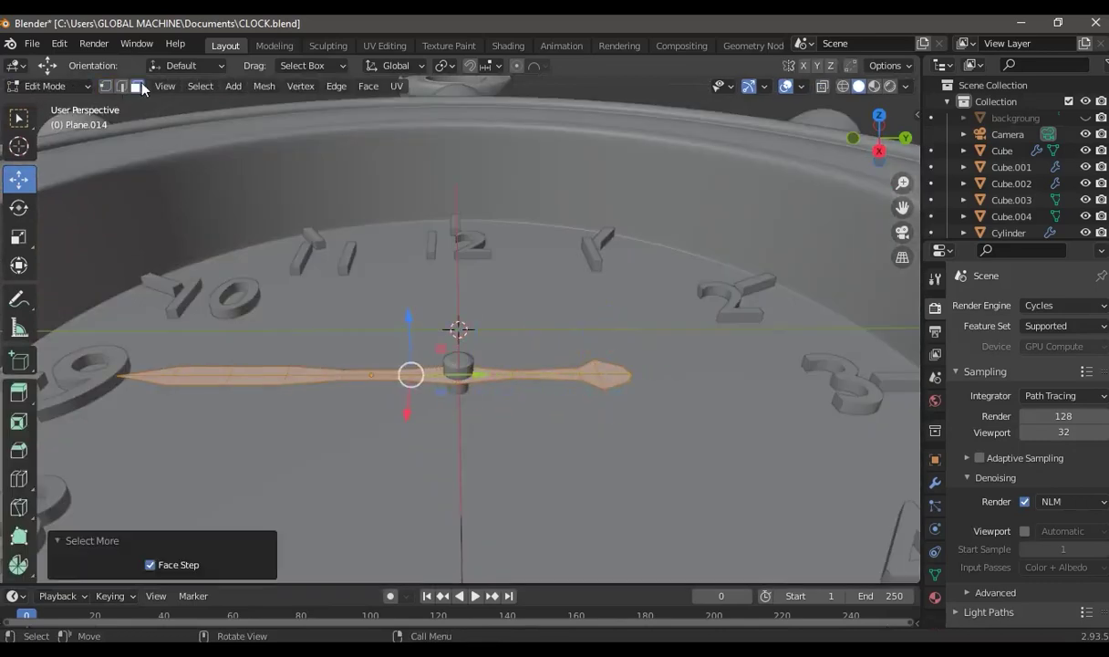
key("g")
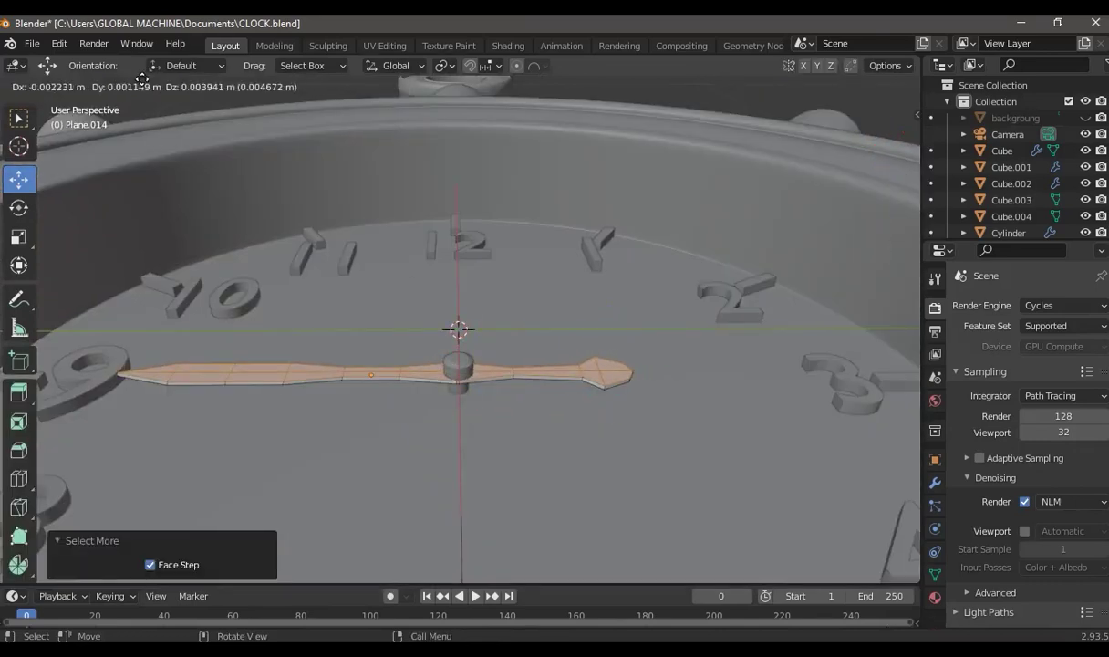
left_click(142, 78)
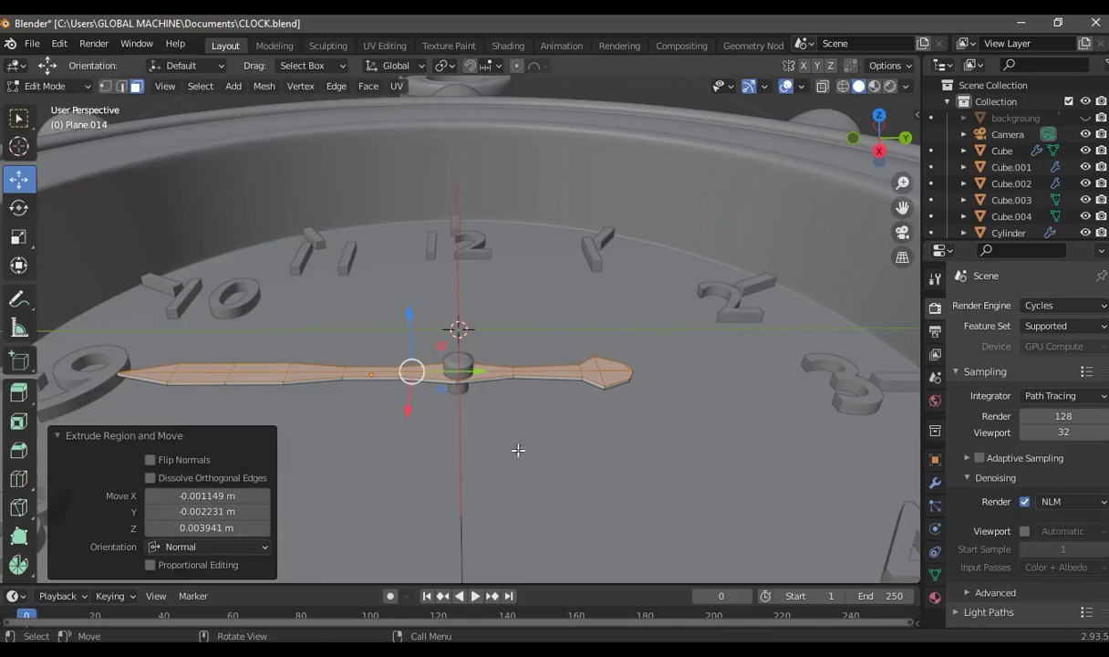
mouse_move(565, 437)
middle_mouse_down()
mouse_move(574, 484)
mouse_move(540, 484)
mouse_move(641, 391)
mouse_move(648, 397)
middle_mouse_up()
left_click(550, 478)
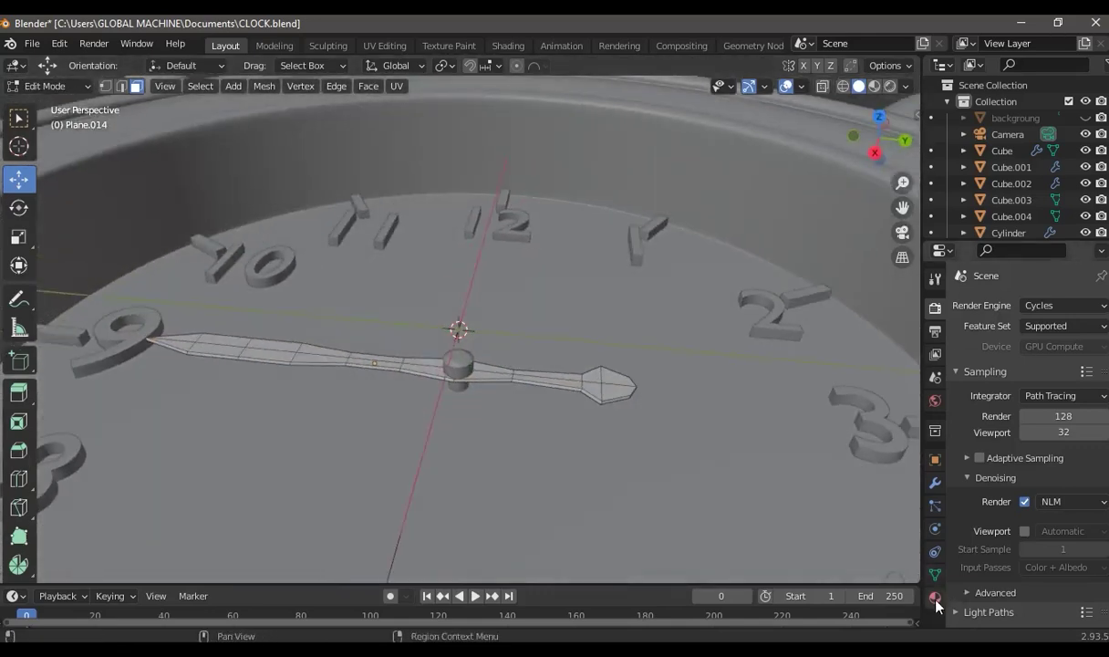
Add a new material named 'second' with a red base colour
left_click(936, 600)
left_click(1008, 378)
double_click(990, 379)
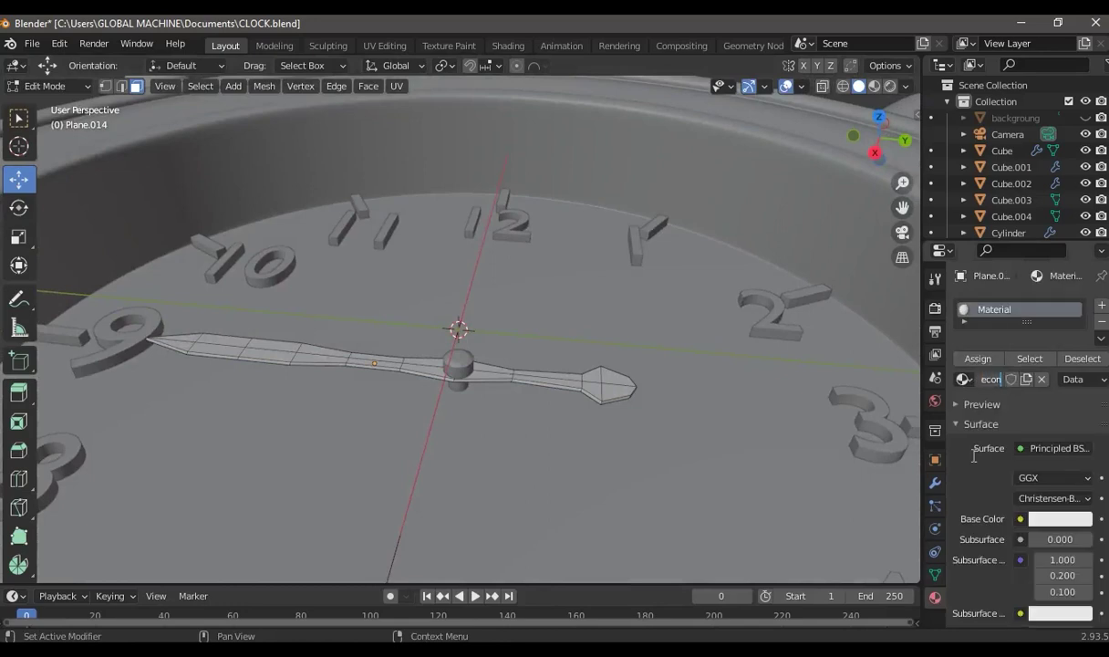
left_click(1060, 518)
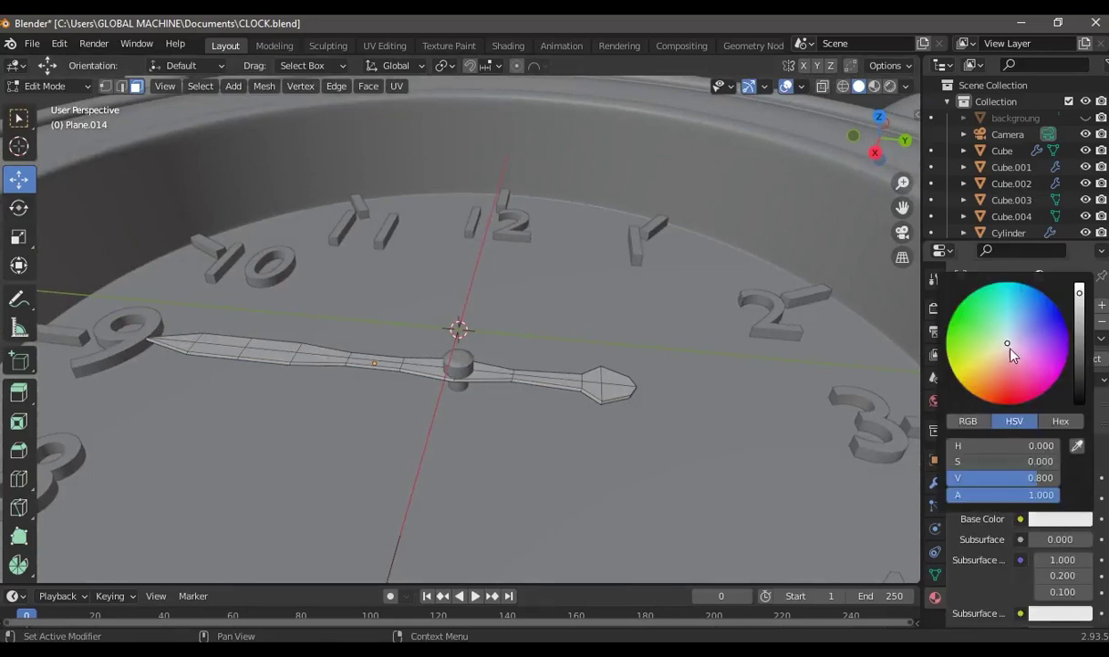
left_click(1011, 403)
key("Escape")
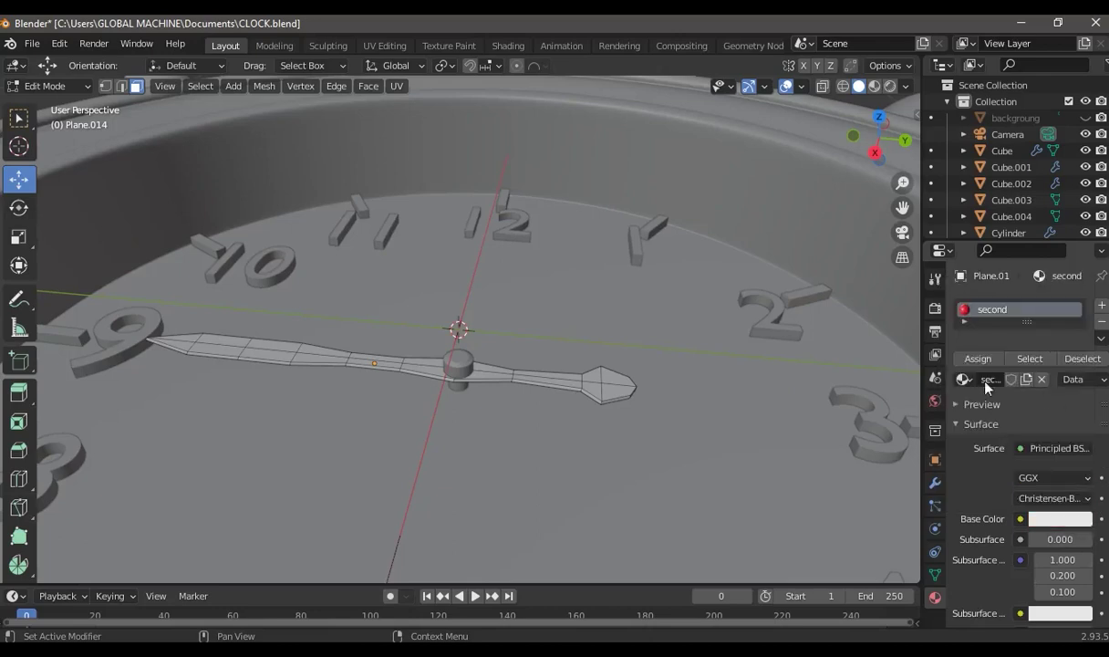
In Object Mode, make the 'second' material red and view it in Material Preview
key("Tab")
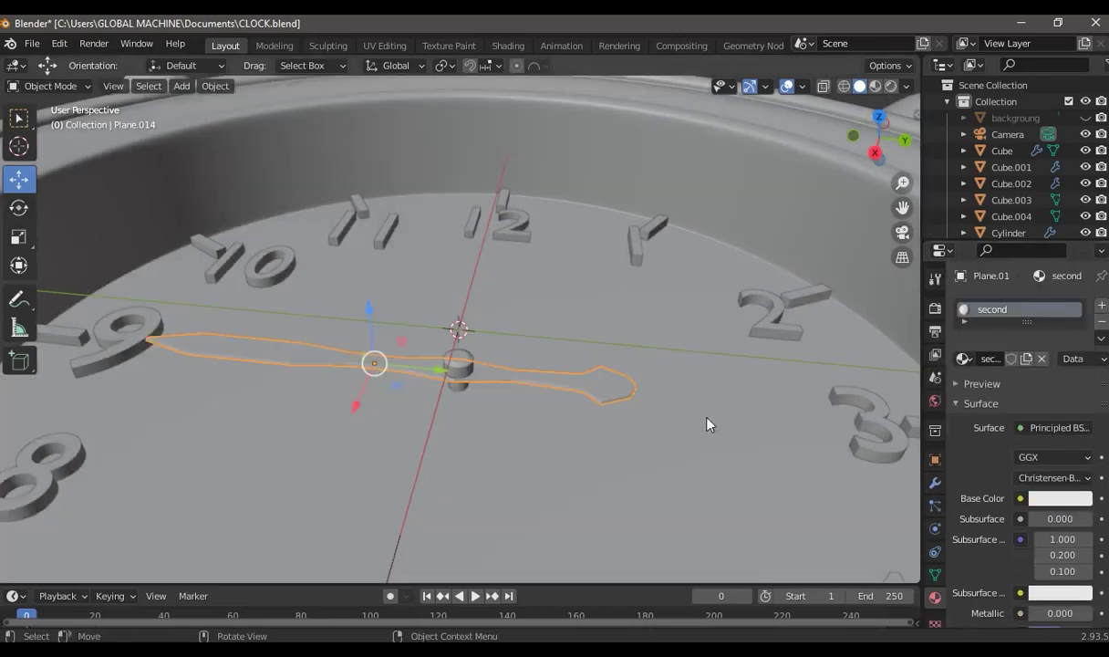
left_click(963, 359)
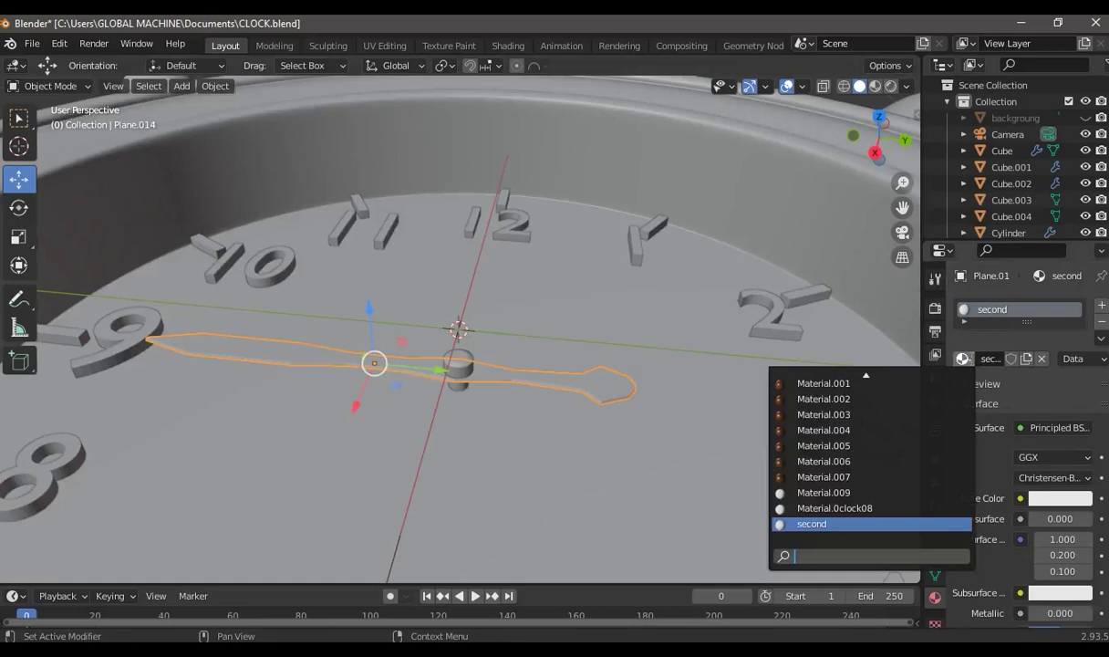
left_click(1060, 499)
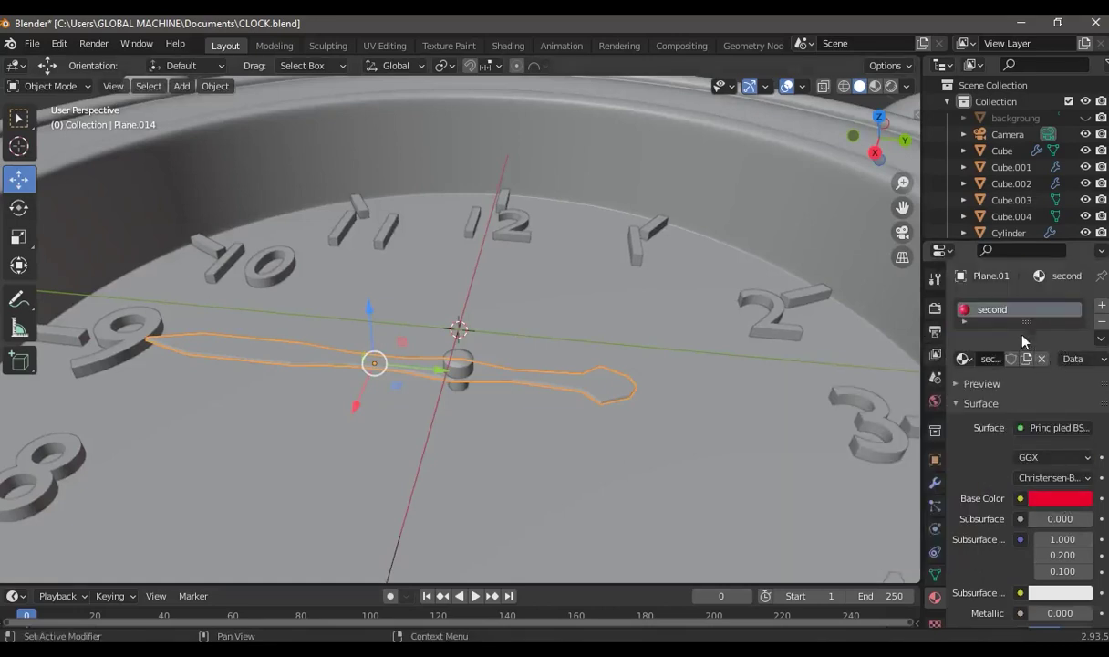
left_click(874, 86)
middle_click_drag(571, 331, 933, 549)
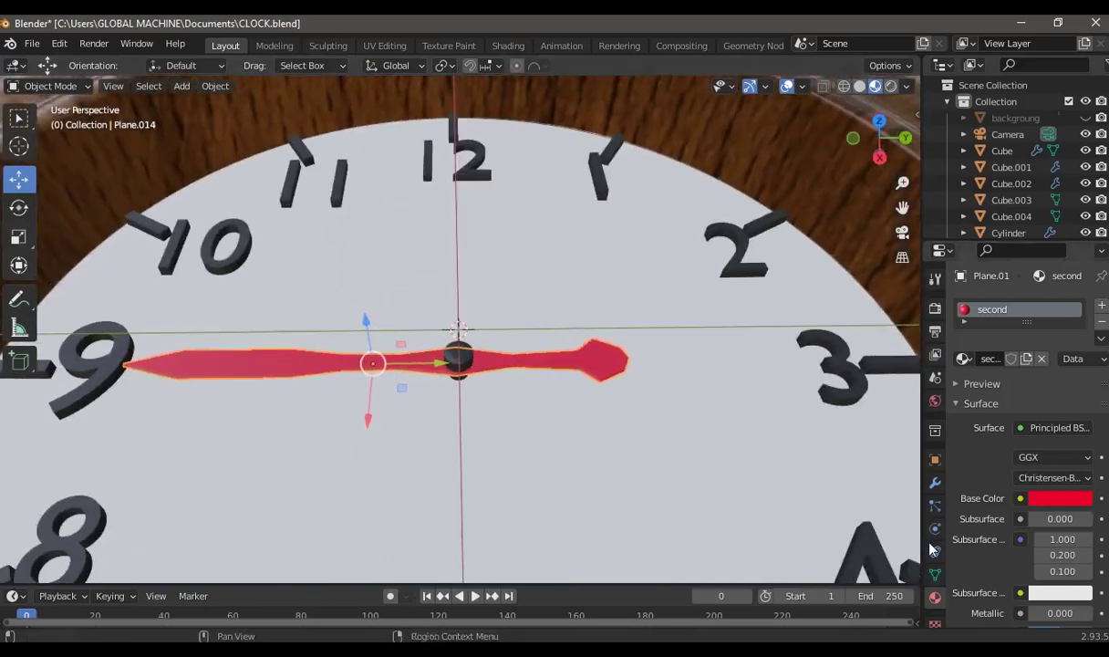
Add a Subdivision Surface modifier to the red clock hand
left_click(935, 482)
left_click(1004, 312)
left_click(770, 600)
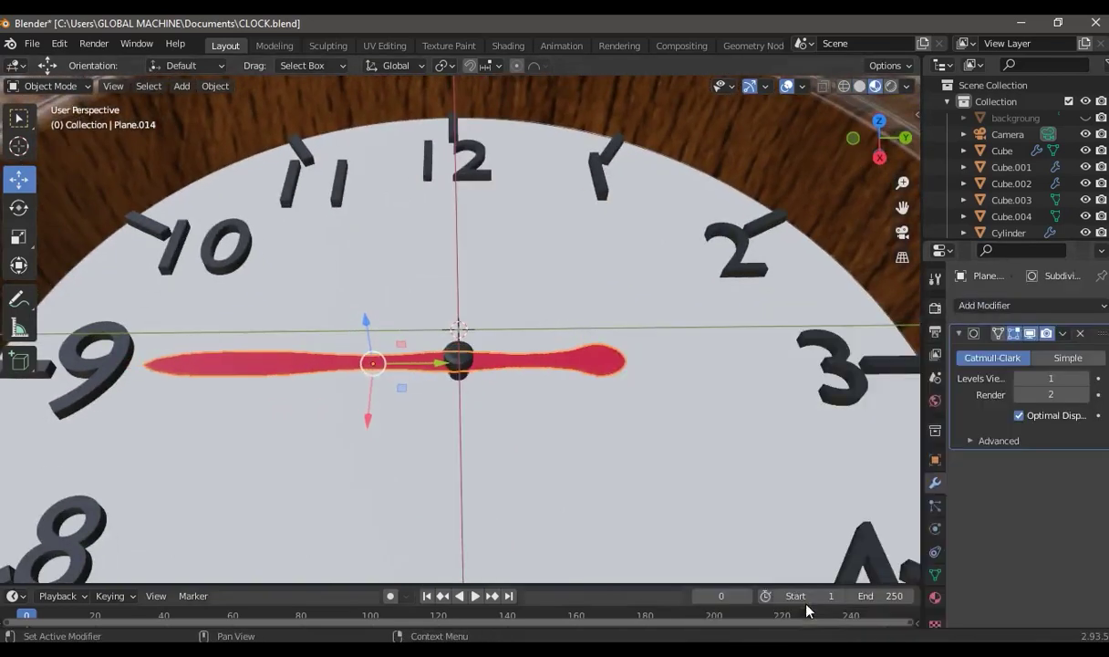
middle_click_drag(730, 379, 483, 374)
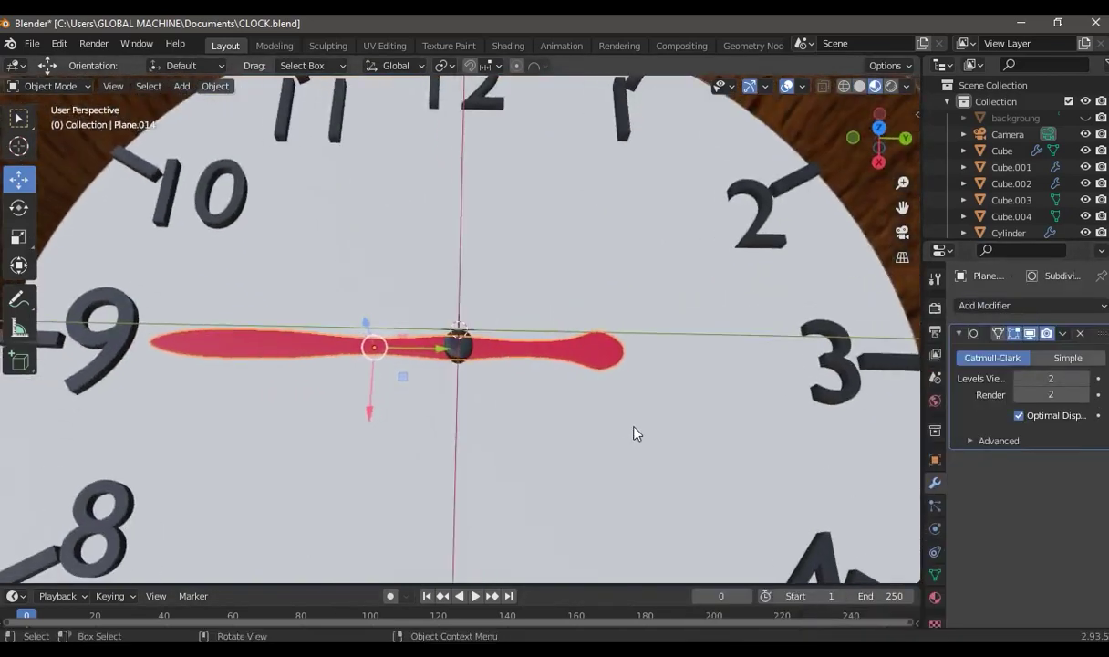
In Edit Mode, loop-cut the red hand with 2 centred edge loops
key("Tab")
scroll(602, 401, "up", 4)
mouse_move(695, 439)
middle_mouse_down()
mouse_move(704, 377)
mouse_move(897, 504)
middle_mouse_up()
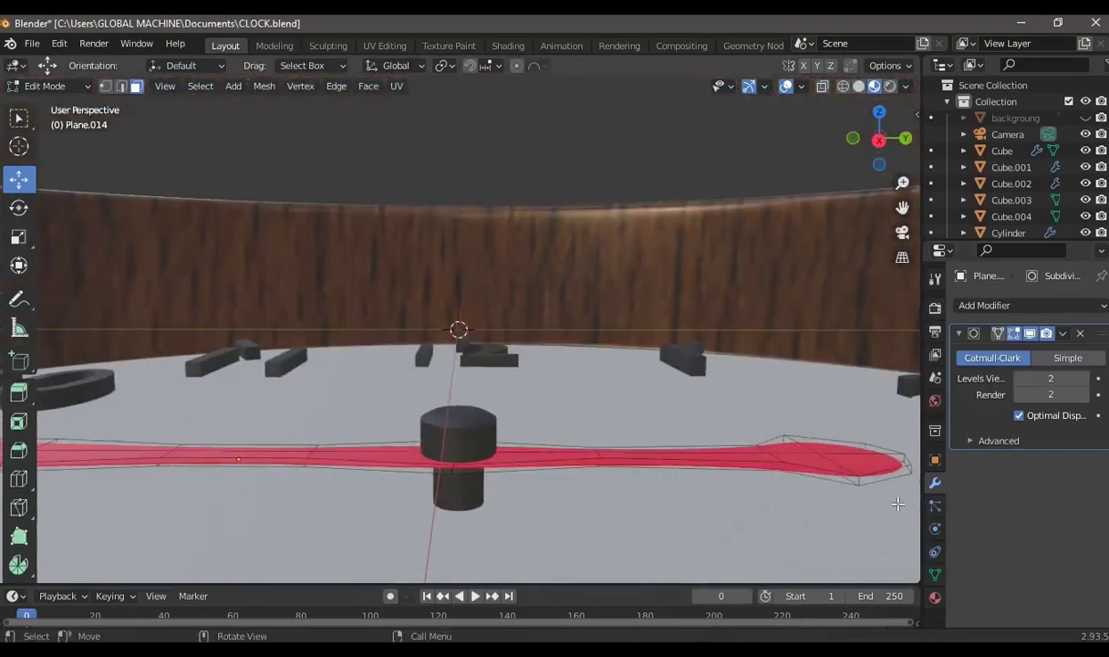
key("ctrl+r")
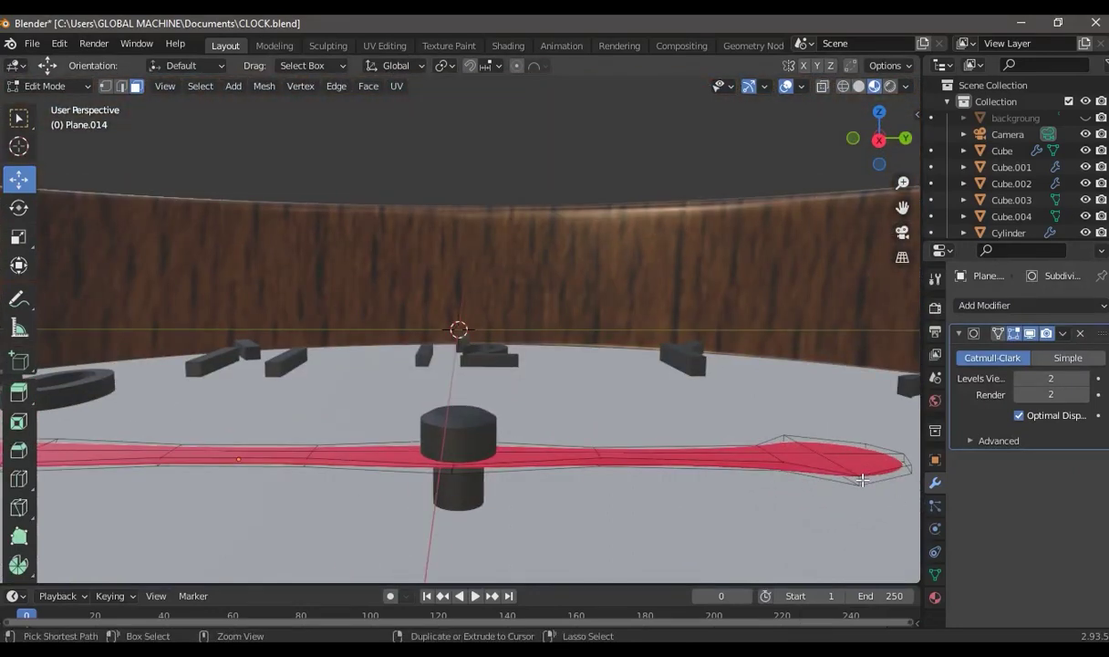
left_click(862, 479)
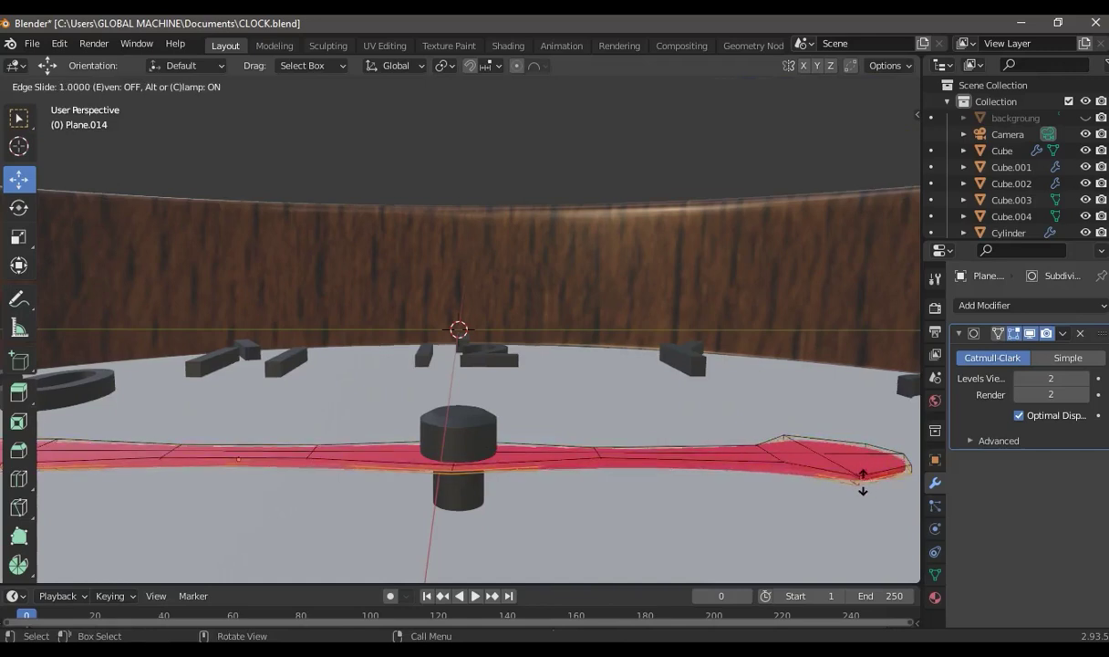
right_click(853, 466)
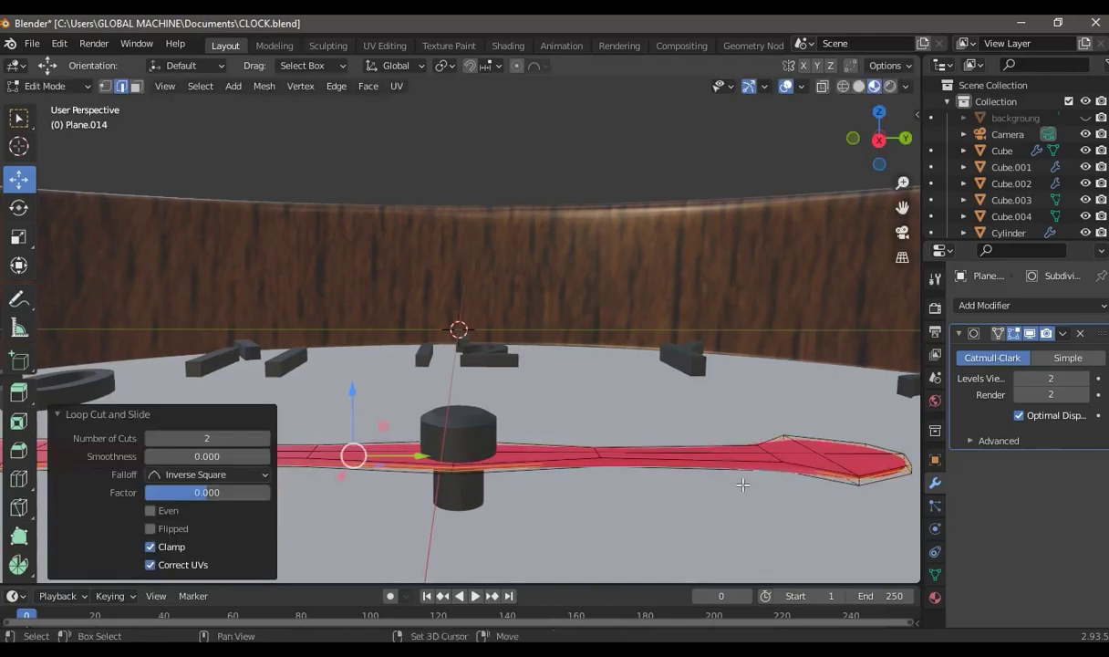
scroll(743, 485, "up", 2)
scroll(631, 421, "up", 2)
scroll(668, 429, "up", 2)
scroll(744, 504, "up", 1)
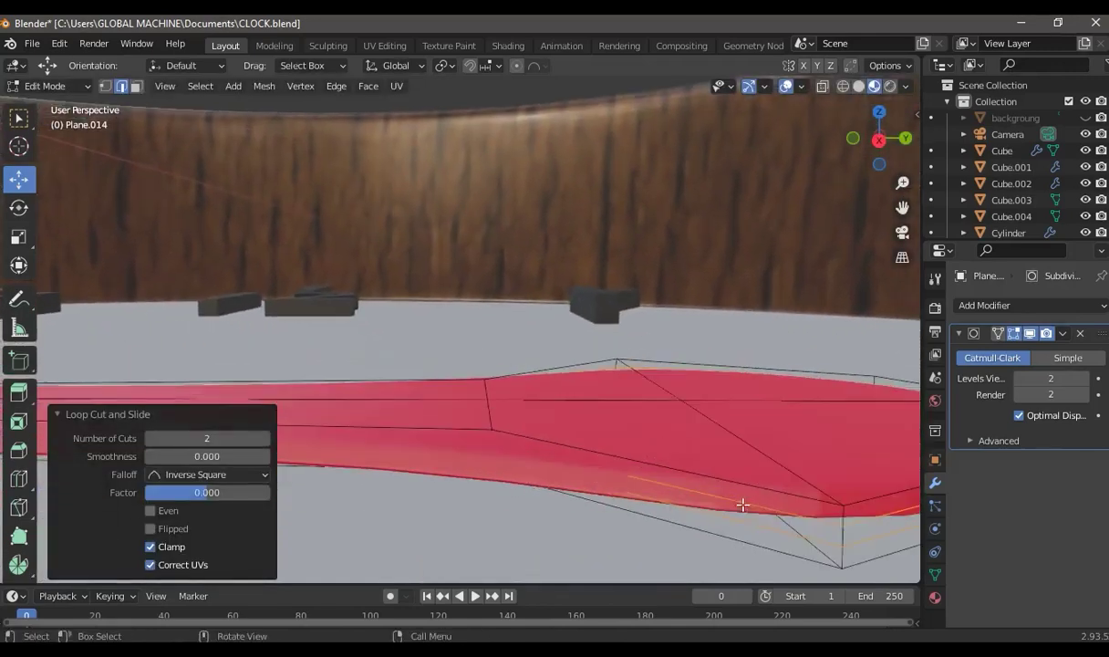
key("ctrl+z")
key("ctrl+r")
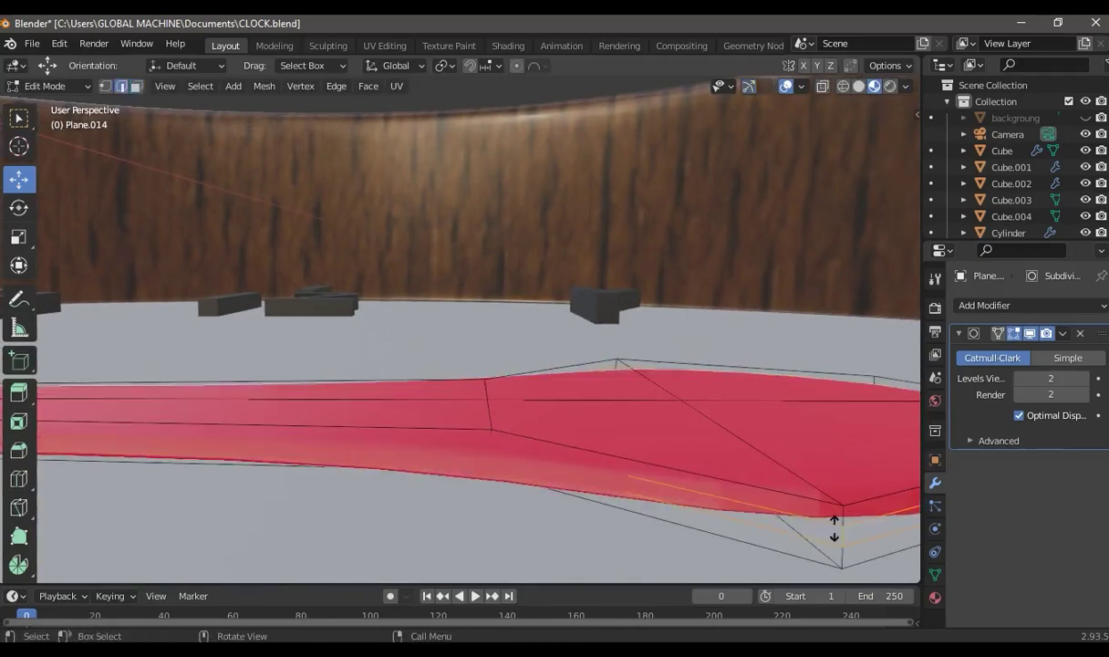
Cancel the edge scaling and return the red hand to Object Mode
key("s")
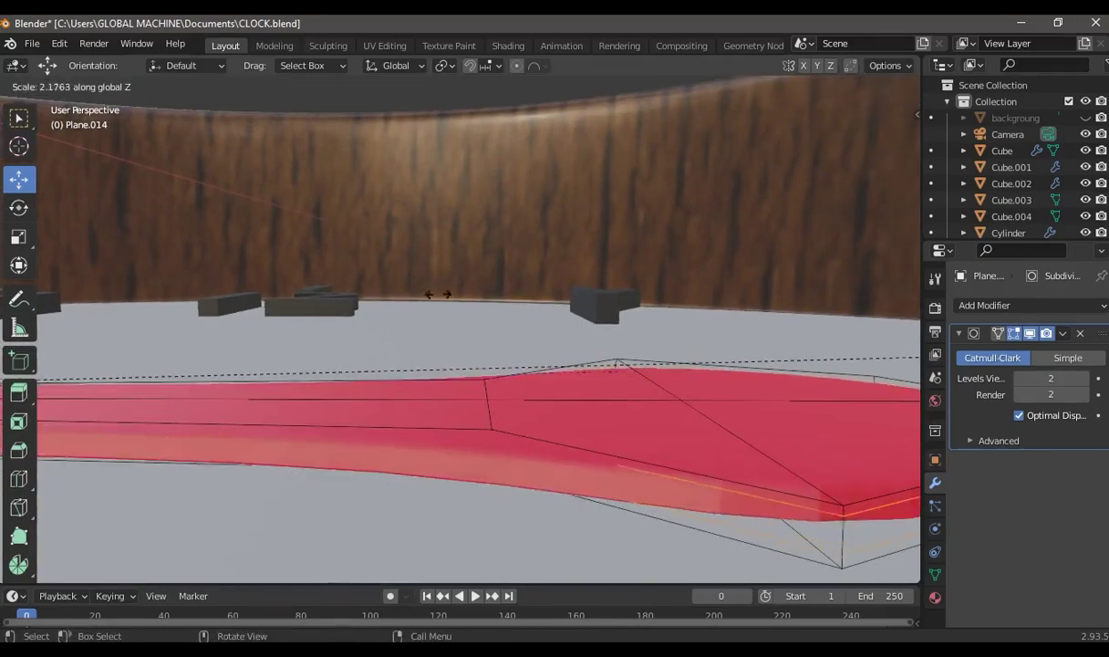
right_click(702, 452)
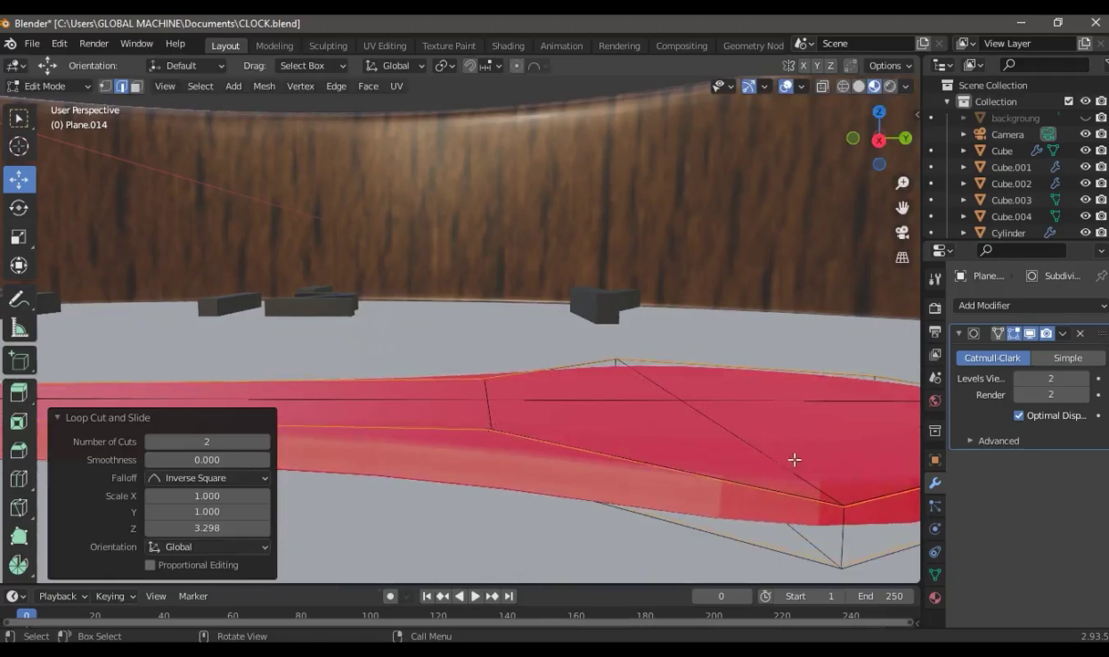
middle_click_drag(793, 458, 693, 404)
key("Tab")
middle_click_drag(663, 441, 544, 383)
right_click(544, 383)
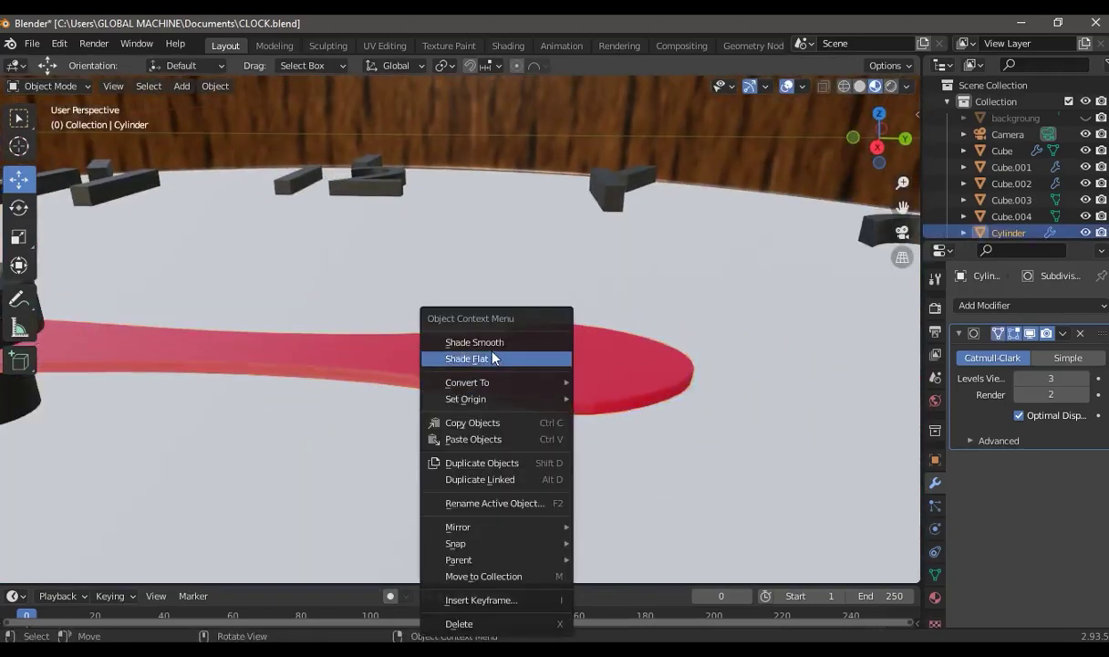
Apply Shade Smooth to the red clock hand
left_click(466, 343)
right_click(502, 344)
left_click(503, 345)
mouse_move(471, 352)
middle_mouse_down()
mouse_move(394, 416)
mouse_move(342, 319)
mouse_move(406, 374)
mouse_move(464, 451)
mouse_move(421, 339)
mouse_move(433, 344)
middle_mouse_up()
scroll(452, 401, "up", 4)
middle_click_drag(451, 400, 350, 377)
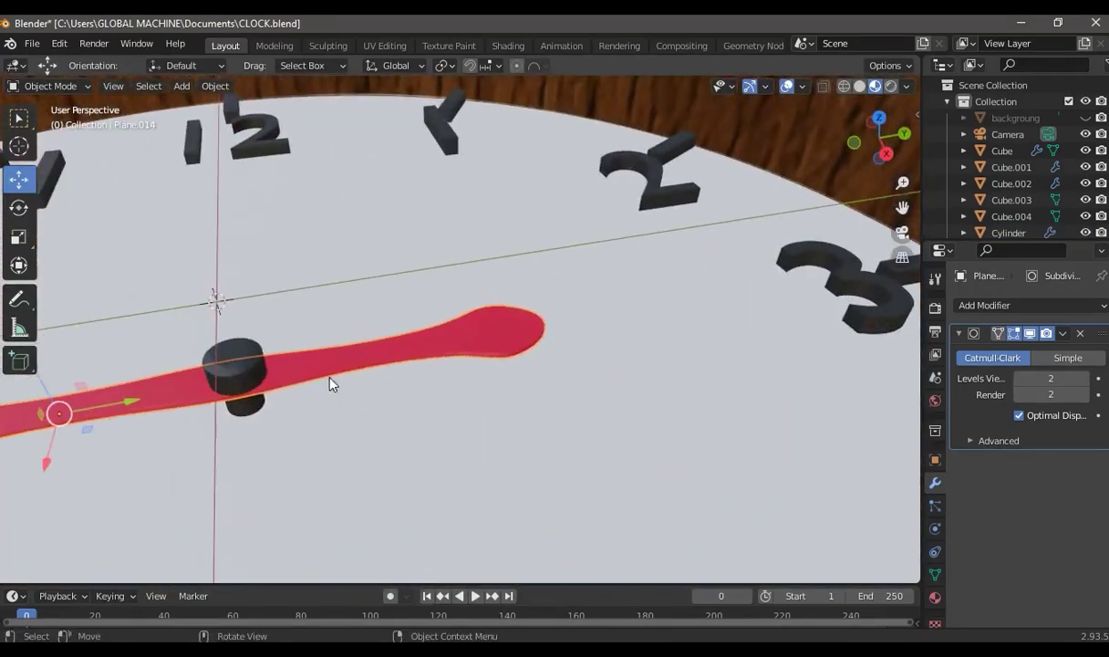
Duplicate the red hand in place and set the copy's origin to the 3D cursor
key("shift+d")
right_click(312, 332)
mouse_move(311, 332)
middle_mouse_down()
mouse_move(389, 374)
mouse_move(369, 414)
mouse_move(274, 317)
middle_mouse_up()
right_click(399, 313)
mouse_move(343, 387)
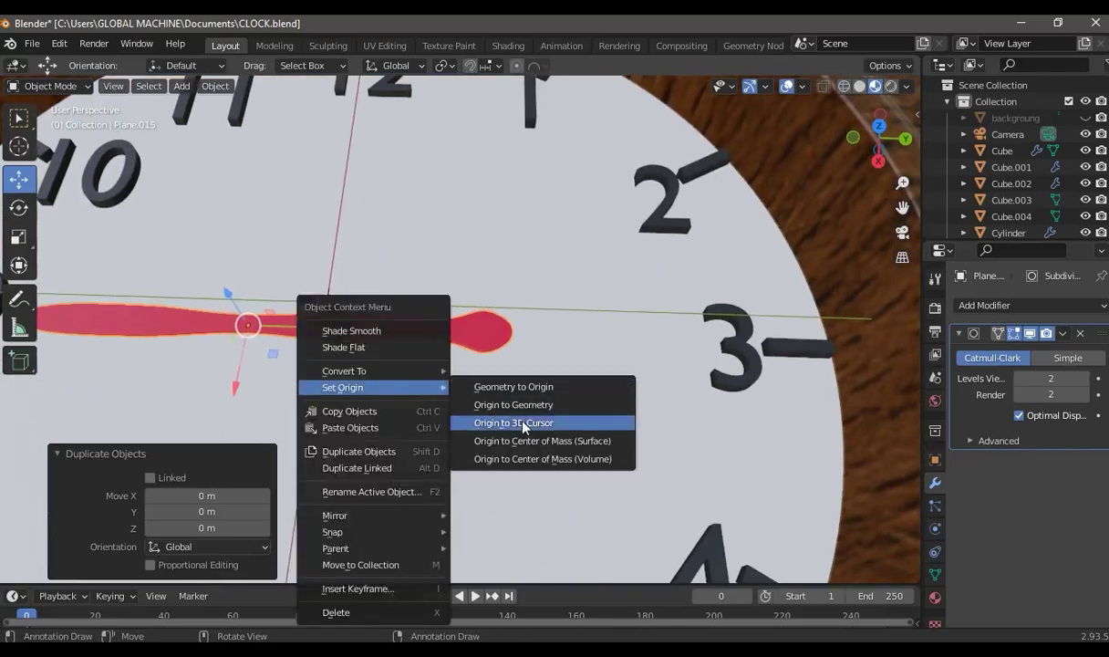
left_click(511, 422)
Rotate the copy -73°, scale it 0.654 and 1.267 along X, and lower it 0.036 m
left_click(21, 216)
mouse_move(325, 330)
left_mouse_down()
mouse_move(277, 349)
mouse_move(349, 377)
left_mouse_up()
key("s")
left_click(369, 333)
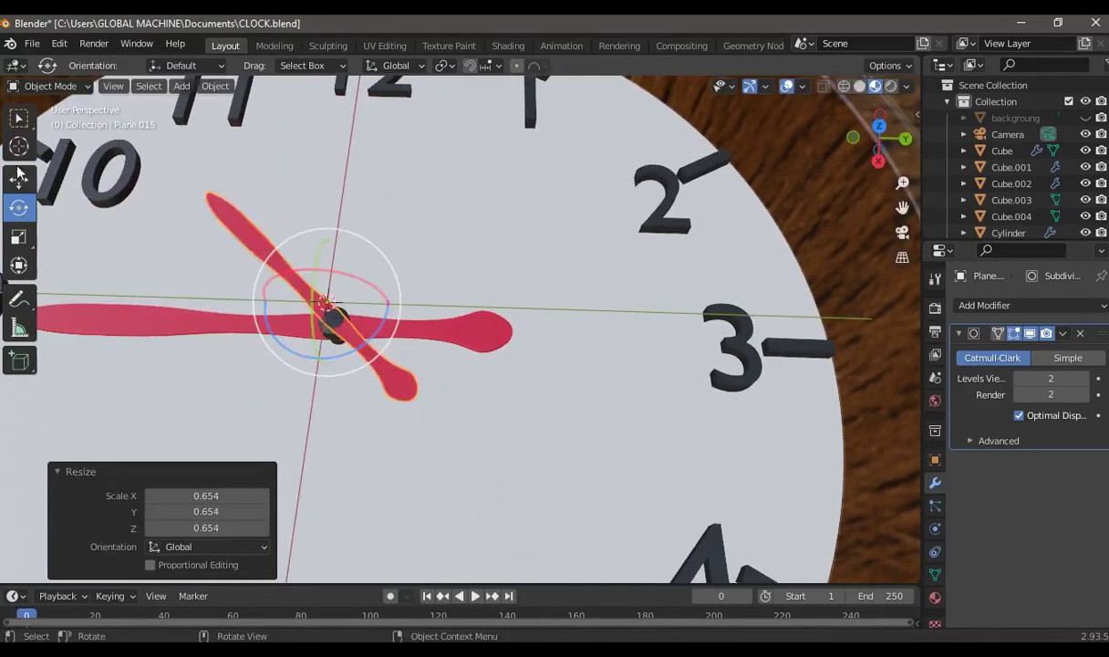
left_click(18, 236)
left_click_drag(319, 369, 292, 376)
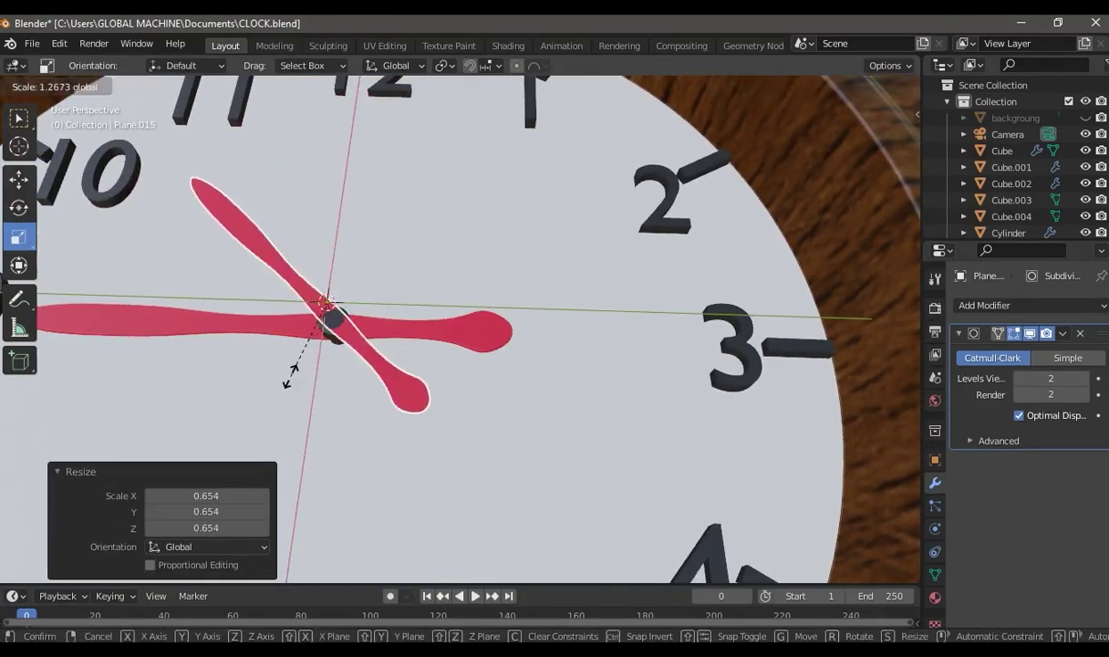
mouse_move(292, 377)
middle_mouse_down()
mouse_move(534, 292)
mouse_move(175, 48)
middle_mouse_up()
left_click(19, 178)
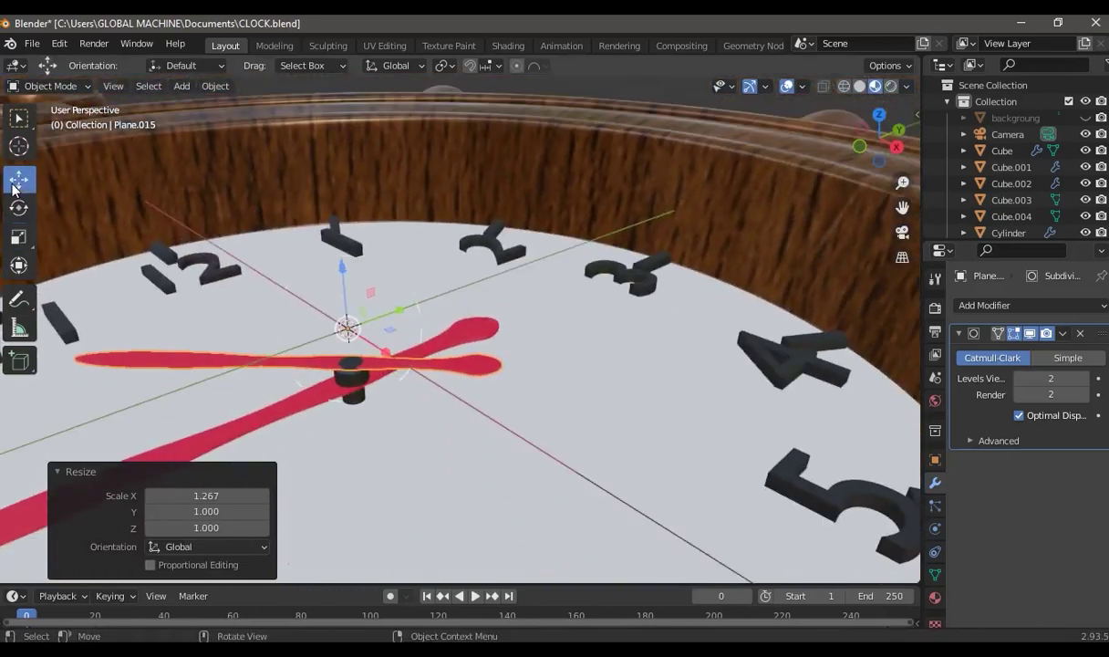
left_click_drag(343, 269, 344, 302)
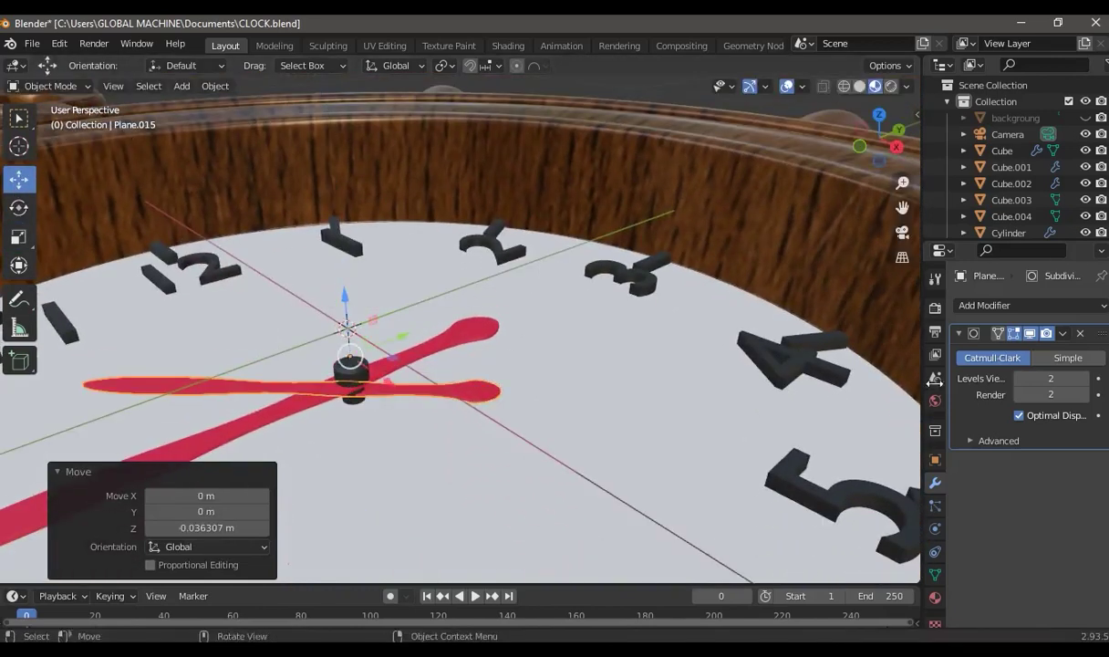
left_click(935, 597)
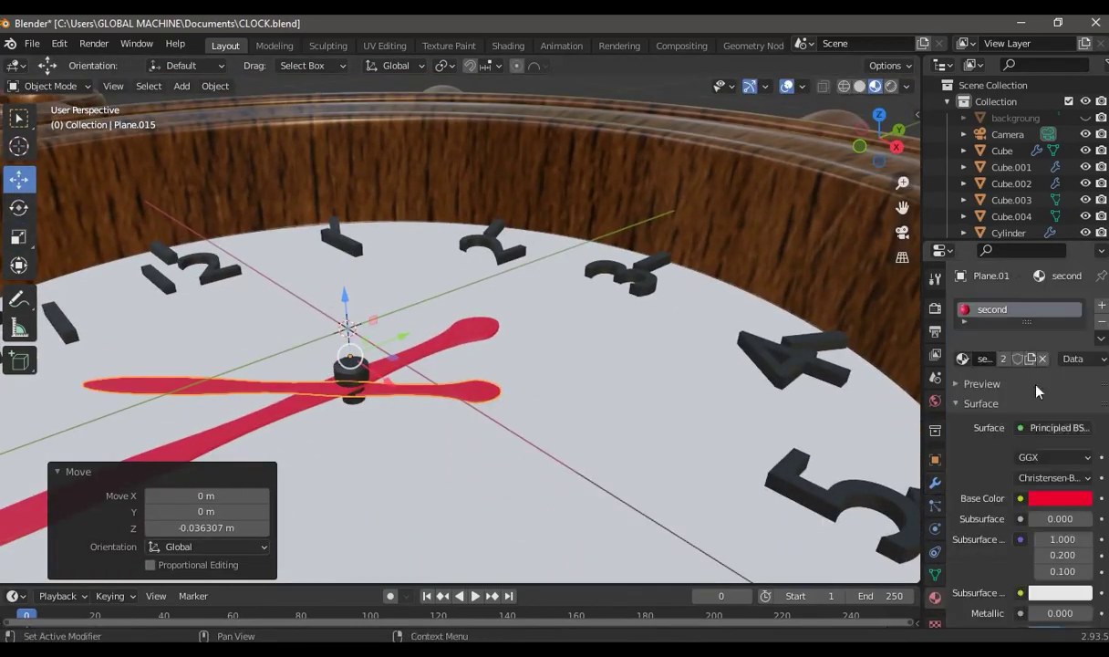
Assign the dark 'bars' material to the duplicated hand
left_click(962, 359)
scroll(821, 414, "up", 2)
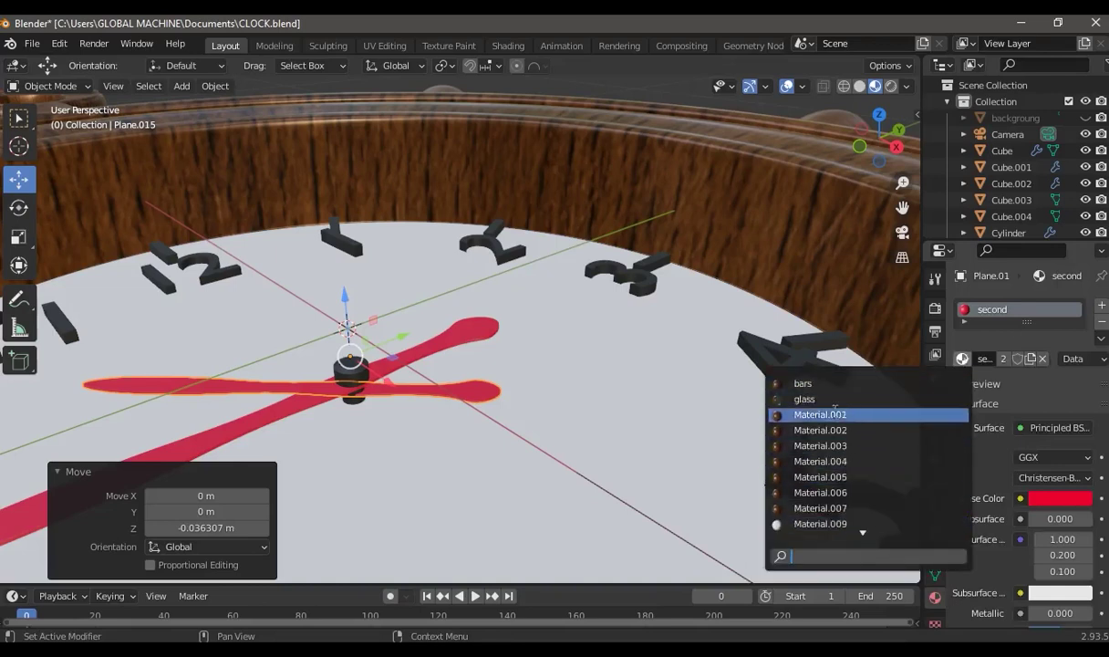
left_click(803, 383)
mouse_move(609, 302)
middle_mouse_down()
mouse_move(572, 422)
mouse_move(455, 326)
mouse_move(429, 448)
middle_mouse_up()
Duplicate the black hand, rotate the copy -73.8°, shorten it to 0.431 along X, nudge it on Z
left_click(413, 420)
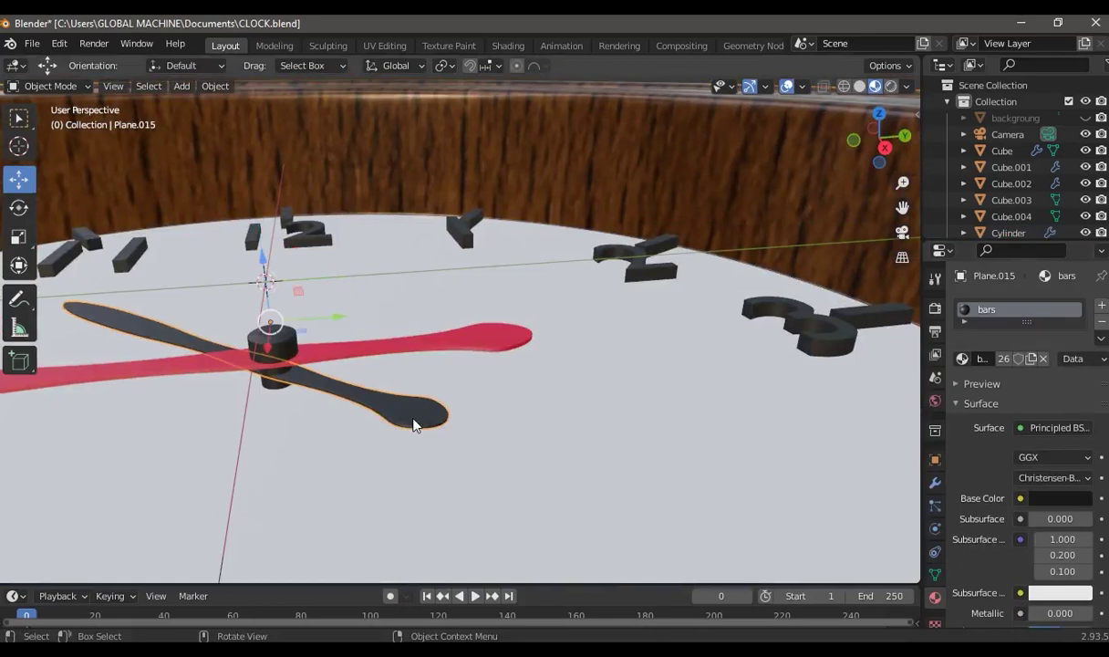
key("shift+d")
right_click(367, 413)
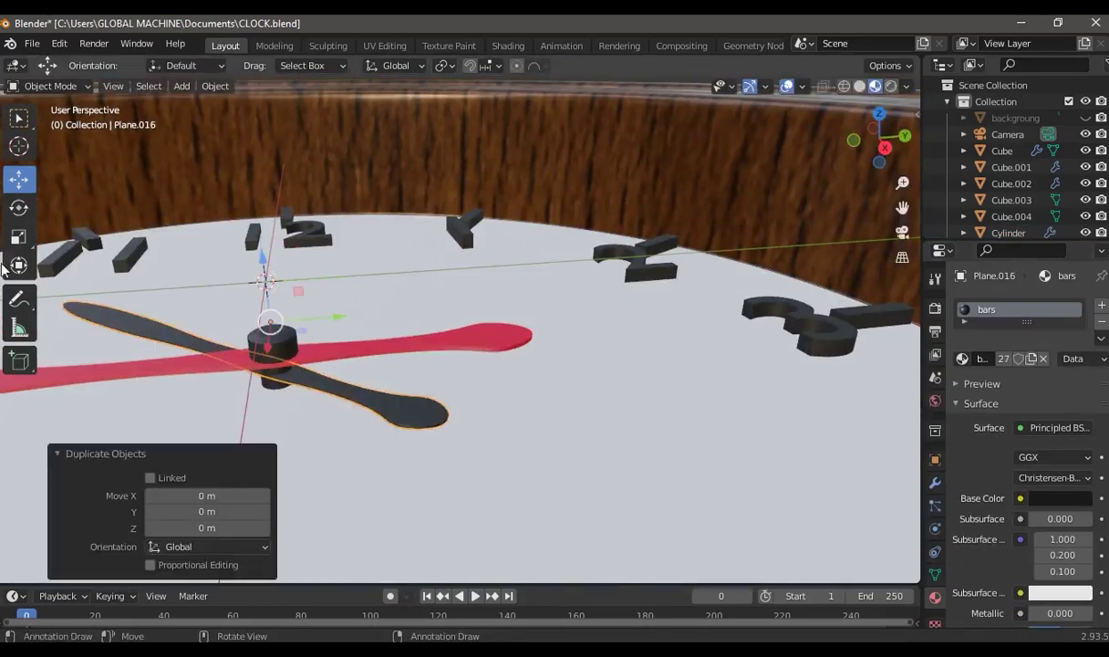
left_click(18, 207)
left_click_drag(338, 365, 258, 336)
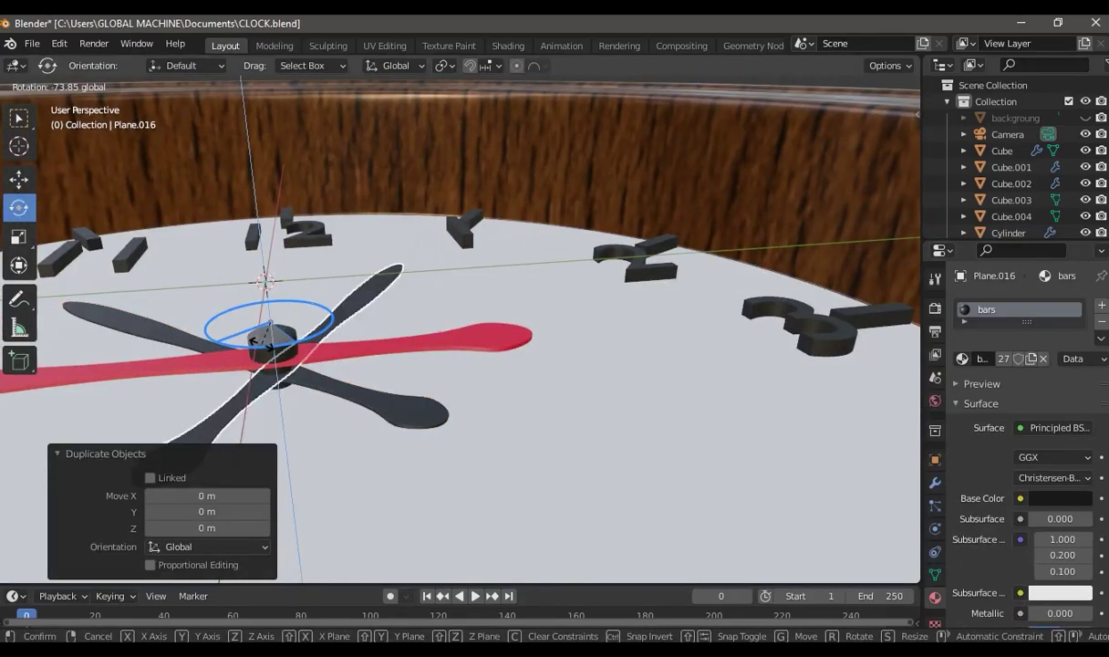
mouse_move(265, 349)
middle_mouse_down()
mouse_move(318, 347)
mouse_move(329, 277)
middle_mouse_up()
left_click(17, 237)
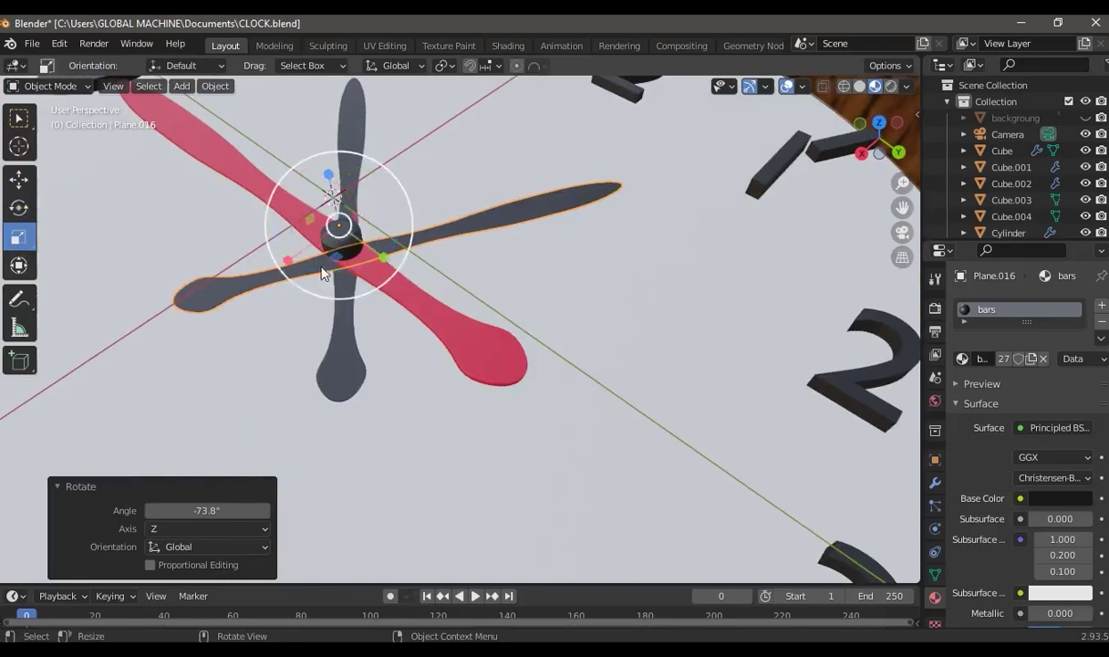
left_click_drag(290, 265, 304, 229)
middle_click_drag(304, 229, 557, 261)
left_click(18, 179)
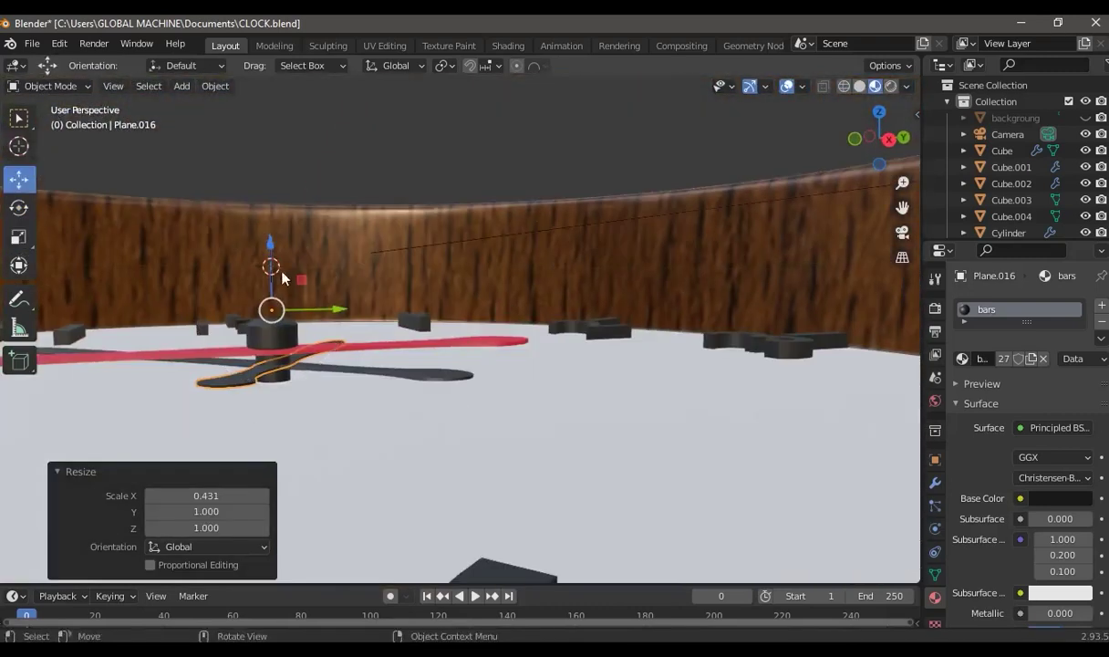
left_click_drag(270, 250, 287, 235)
mouse_move(457, 136)
middle_mouse_down()
mouse_move(565, 316)
mouse_move(693, 228)
middle_mouse_up()
Enlarge the new short hand to about 1.3 times its size
left_click(878, 114)
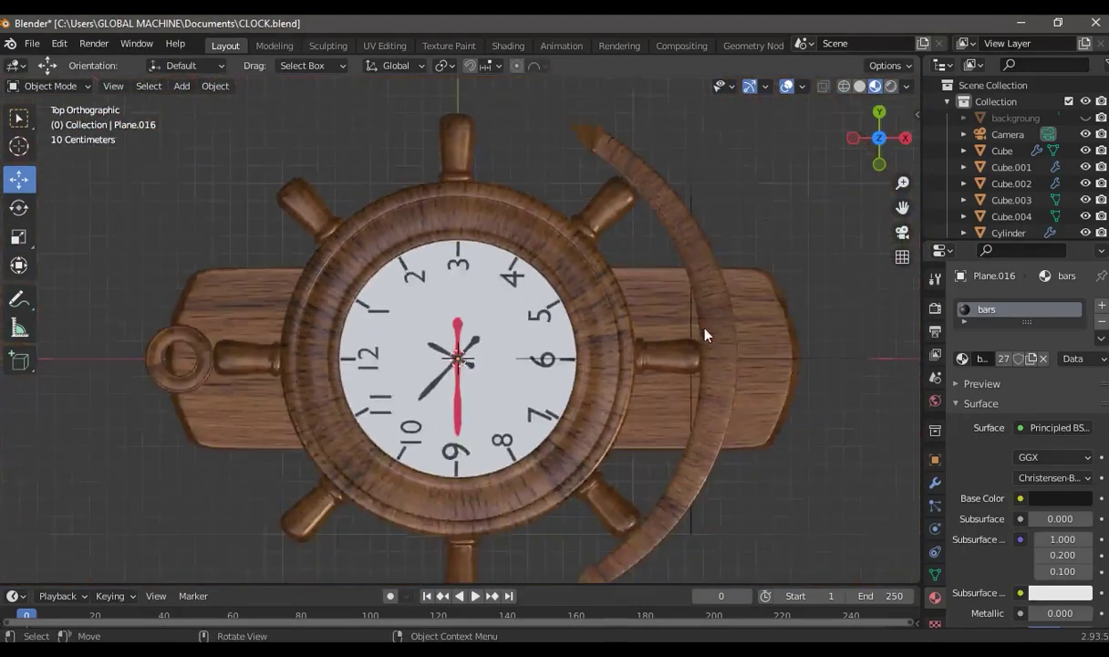
middle_click_drag(705, 334, 520, 305)
scroll(427, 283, "up", 4)
left_click(19, 208)
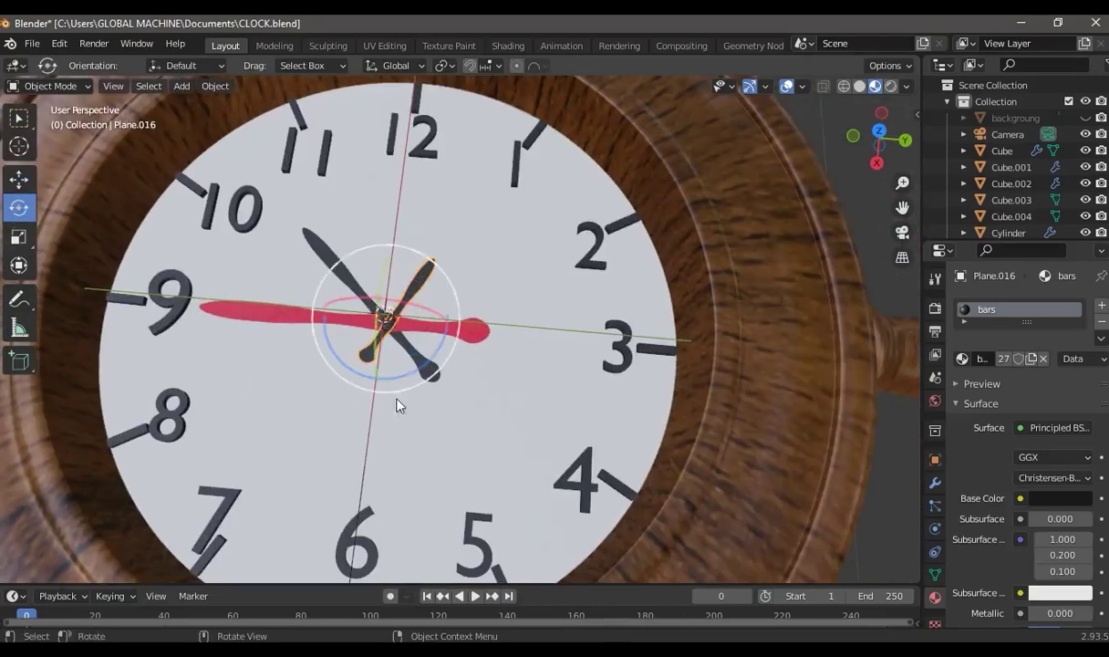
left_click(19, 238)
left_click_drag(328, 367, 402, 408)
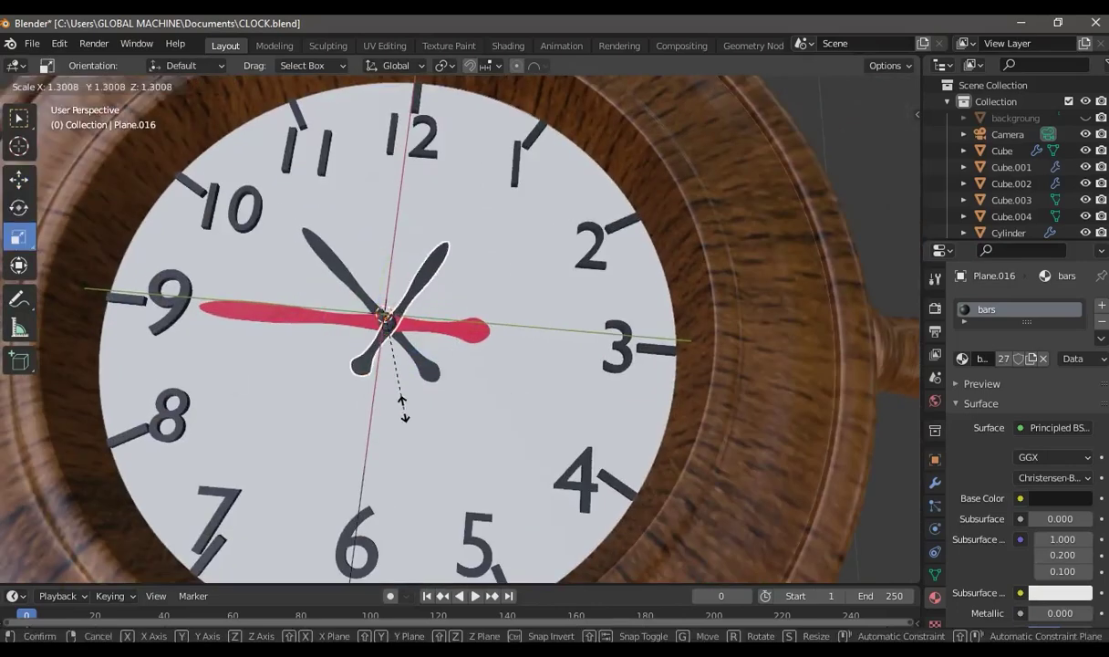
left_click(402, 408)
scroll(817, 179, "down", 5)
middle_click_drag(771, 218, 760, 283)
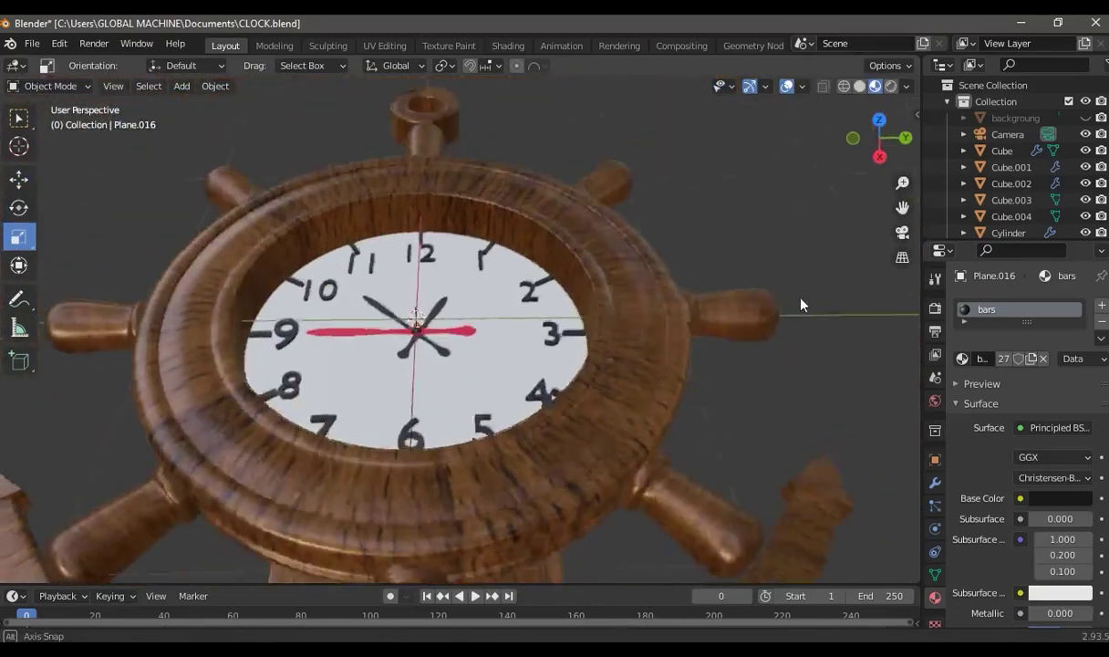
Save the file as CLOCK.blend
left_click(32, 43)
left_click(46, 144)
middle_click_drag(224, 227, 707, 376)
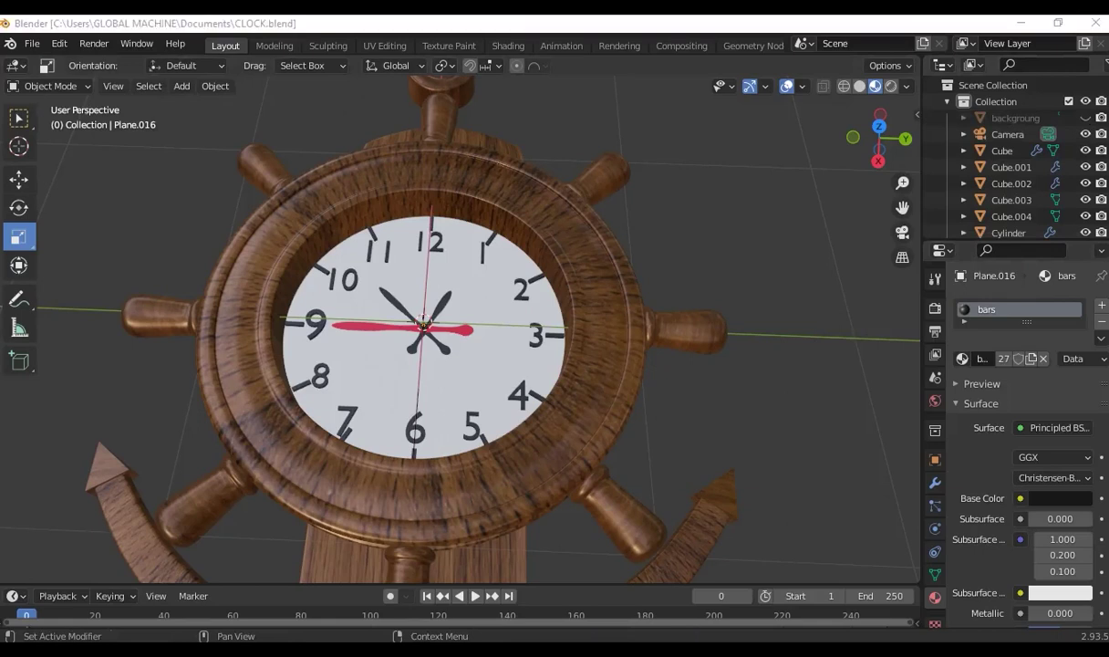
scroll(602, 375, "down", 3)
Restore the donkey logo path24419 to its filled mesh state
scroll(626, 412, "up", 3)
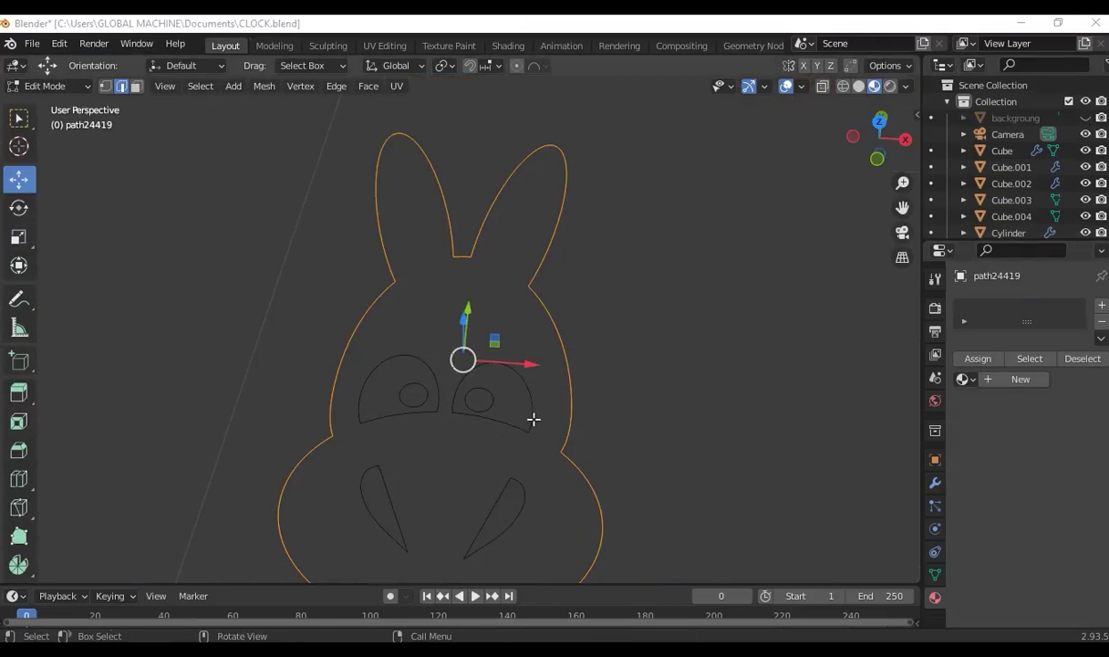
mouse_move(585, 419)
middle_mouse_down()
mouse_move(614, 446)
mouse_move(502, 490)
mouse_move(644, 434)
mouse_move(582, 442)
mouse_move(596, 419)
mouse_move(553, 421)
middle_mouse_up()
key("ctrl+i")
key("Tab")
key("Tab")
key("Tab")
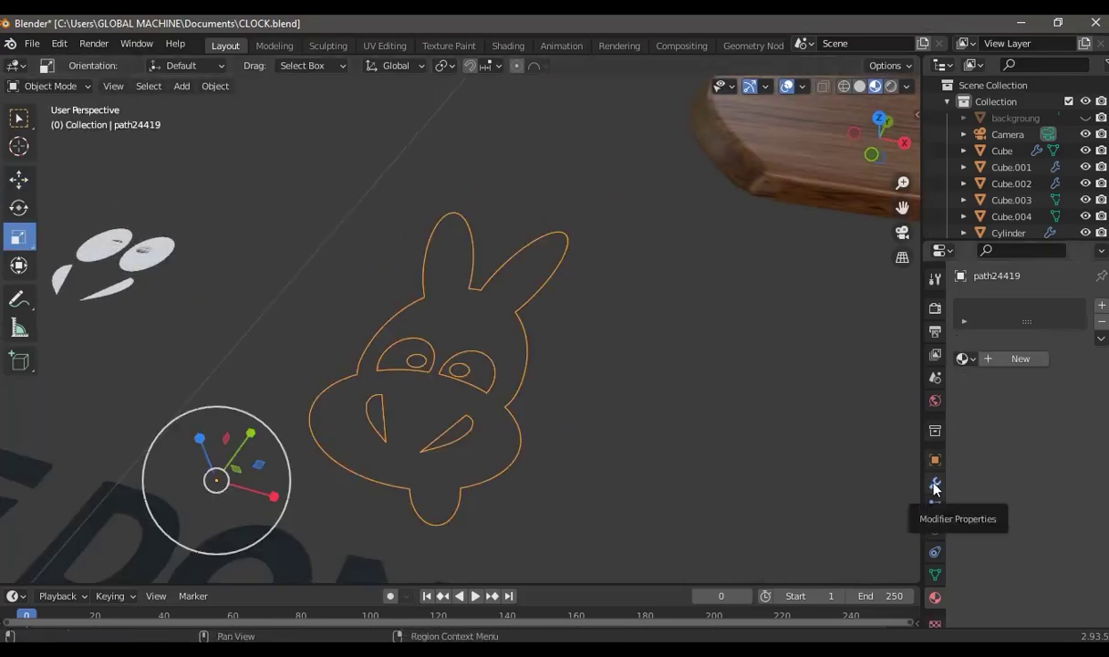
left_click(935, 576)
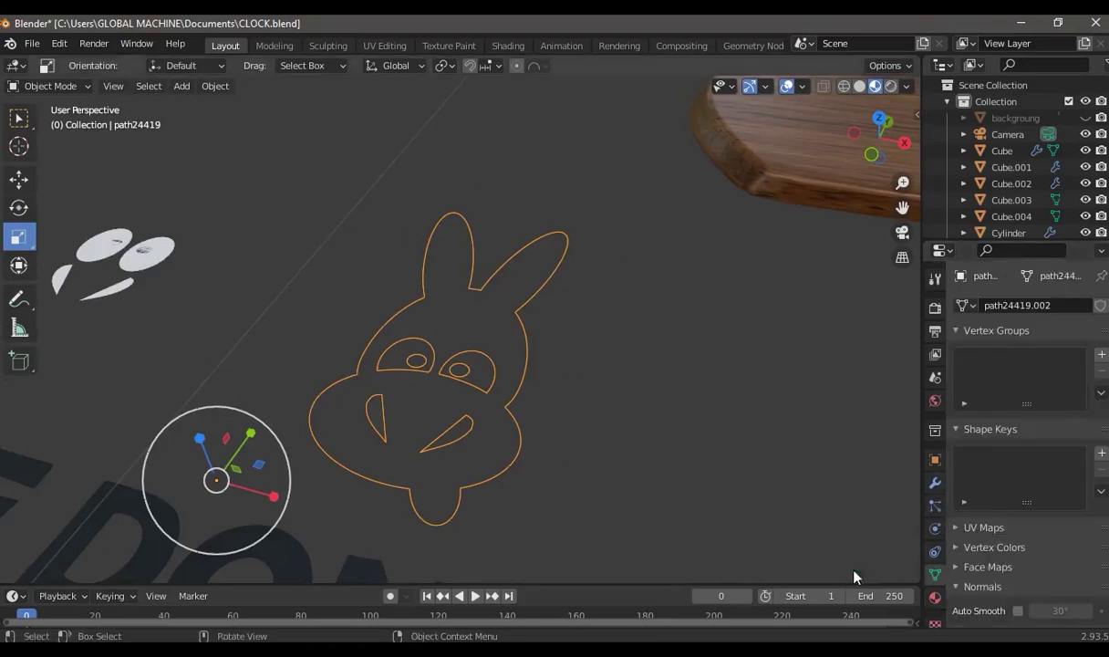
key("ctrl+z")
key("ctrl+z")
key("ctrl+z")
mouse_move(531, 444)
middle_mouse_down()
mouse_move(653, 376)
mouse_move(628, 382)
middle_mouse_up()
In Edit Mode, select all the donkey logo's faces, including both eyeballs
key("Tab")
mouse_move(511, 411)
middle_mouse_down()
mouse_move(666, 377)
mouse_move(629, 414)
mouse_move(572, 376)
middle_mouse_up()
key("ctrl+KP_Add")
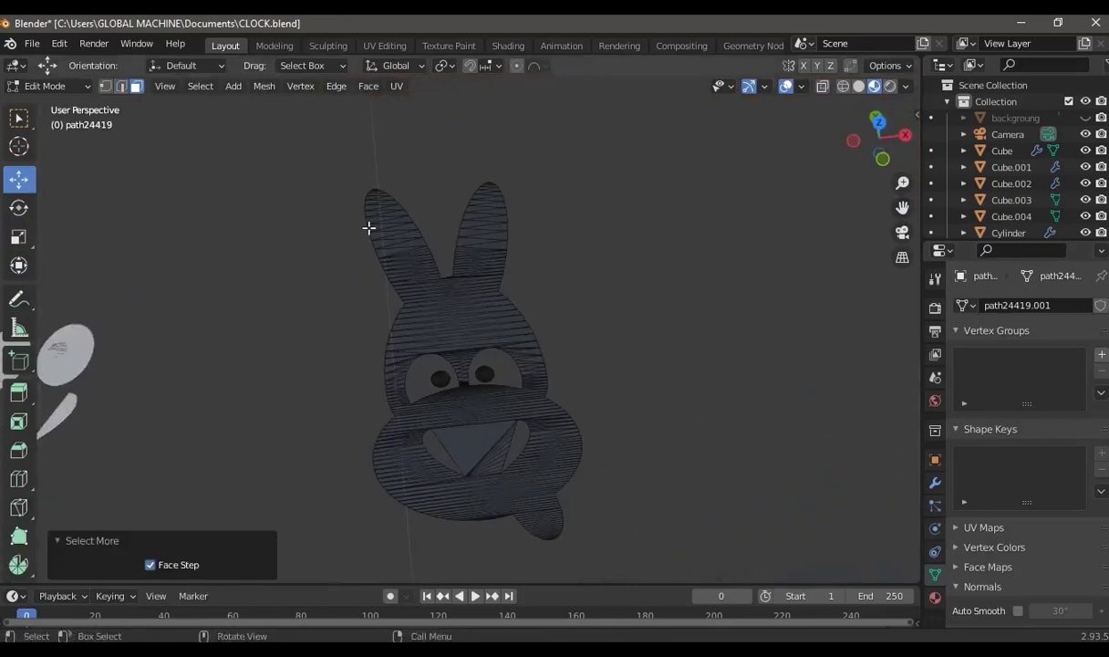
left_click(448, 327)
key("ctrl+KP_Add")
key("ctrl+KP_Add")
key("ctrl+KP_Add")
key("ctrl+KP_Add")
key("ctrl+KP_Add")
key("ctrl+KP_Add")
key("ctrl+KP_Add")
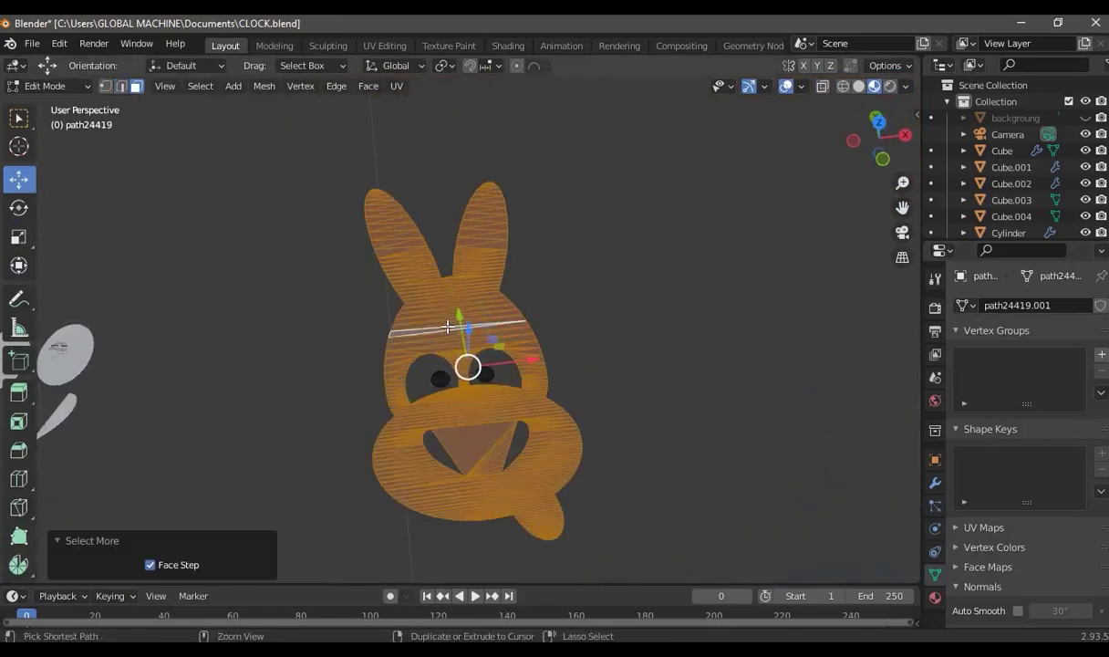
scroll(448, 326, "up", 5)
left_click(527, 460, "shift")
key("ctrl+KP_Add")
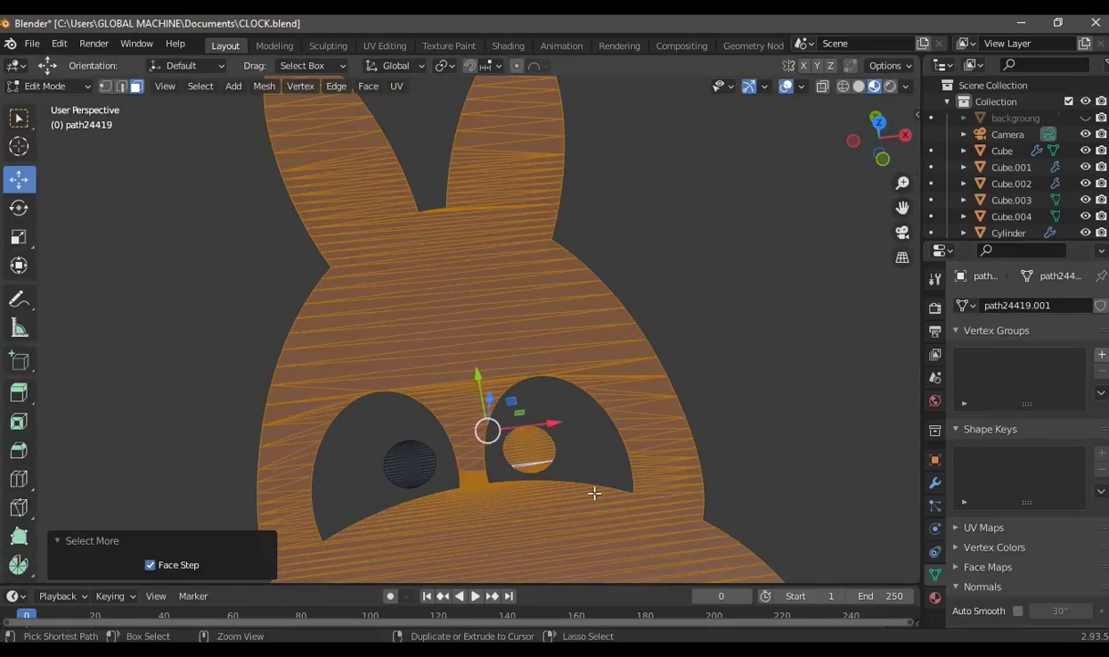
left_click(415, 460, "shift")
key("ctrl+KP_Add")
key("ctrl+KP_Add")
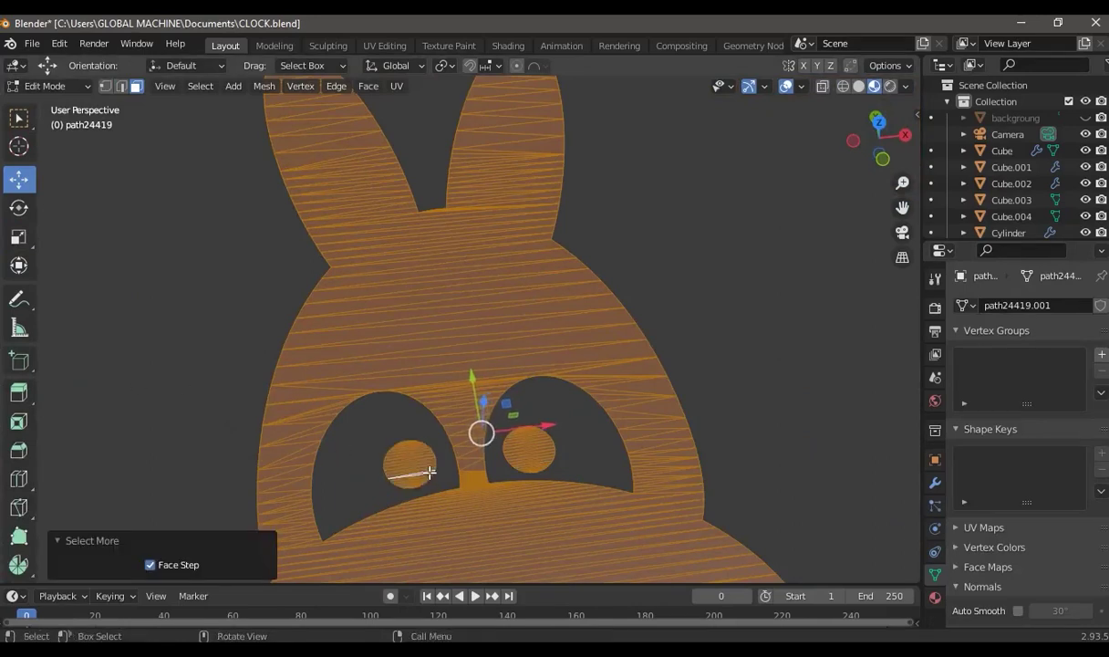
scroll(604, 377, "down", 5)
Extrude the selected logo faces 0.019735 m along Z and leave Edit Mode
key("g")
key("z")
left_click(609, 374)
mouse_move(609, 374)
middle_mouse_down()
mouse_move(651, 367)
mouse_move(642, 345)
mouse_move(706, 352)
mouse_move(500, 364)
mouse_move(560, 443)
mouse_move(669, 467)
middle_mouse_up()
key("Tab")
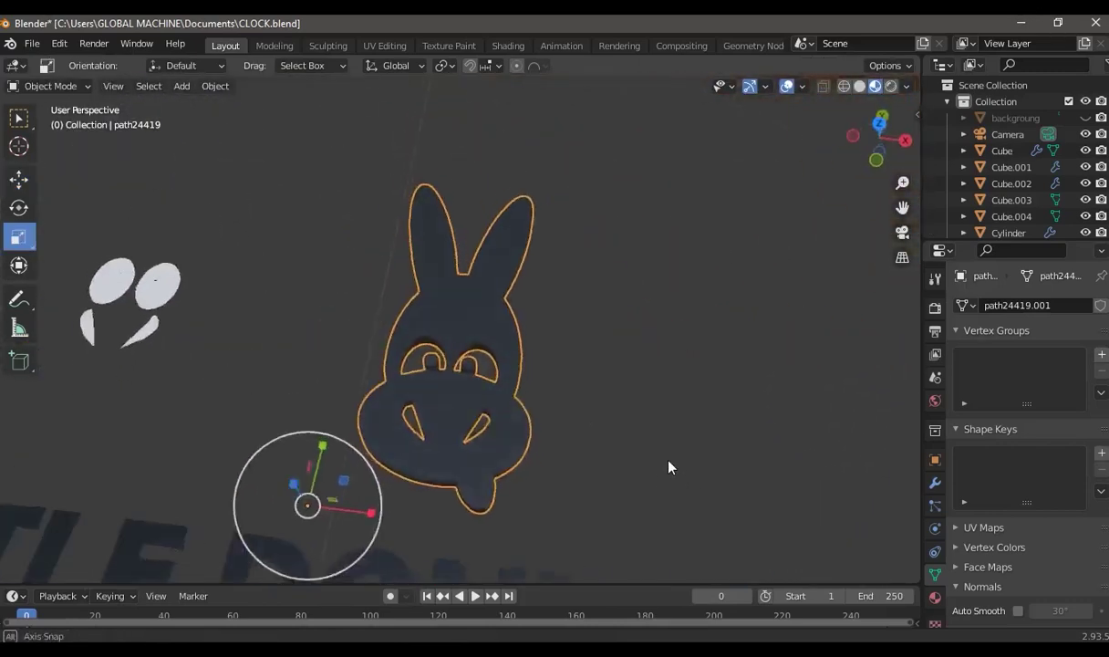
Select the L, I and both T letters of the LITTLE DONKEY text
scroll(578, 379, "down", 3)
left_click(57, 434)
left_click(91, 438, "shift")
left_click(128, 447, "shift")
left_click(169, 456, "shift")
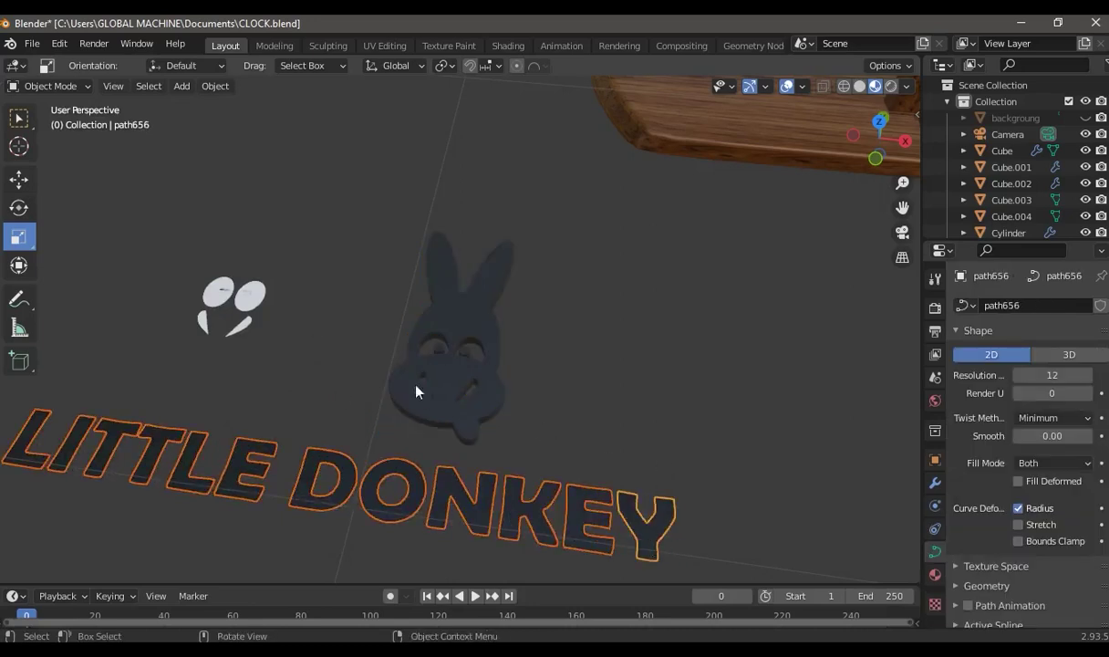
Convert the lettering curves to a mesh and enter Edit Mode
middle_click_drag(416, 390, 496, 372)
right_click(374, 464)
mouse_move(310, 382)
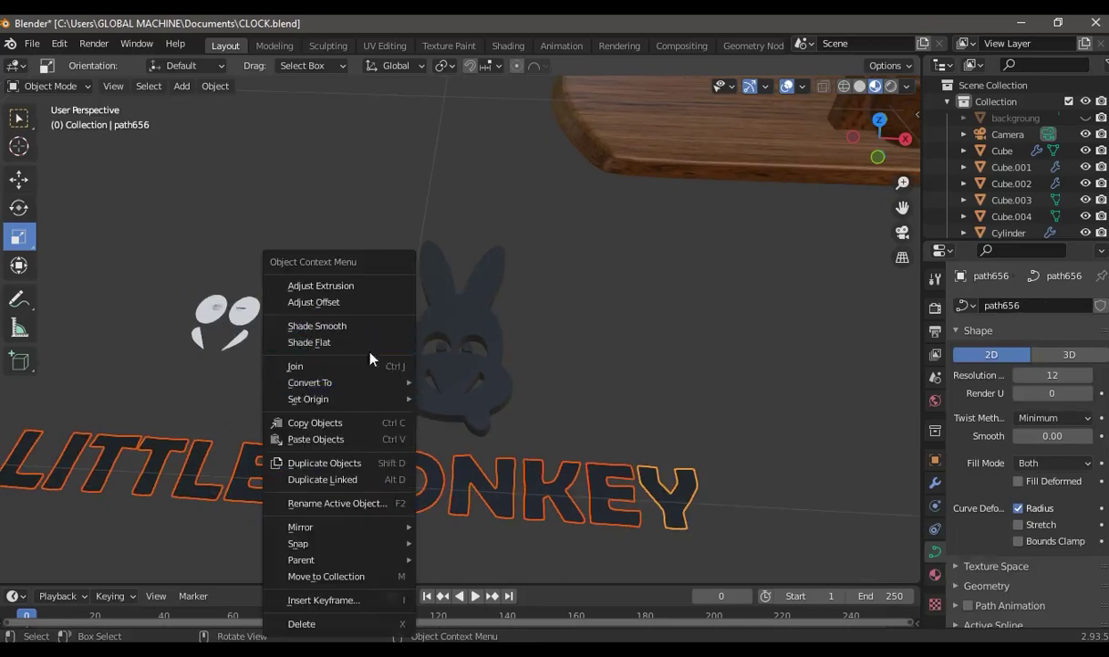
left_click(452, 400)
key("Tab")
middle_click_drag(614, 434, 648, 426)
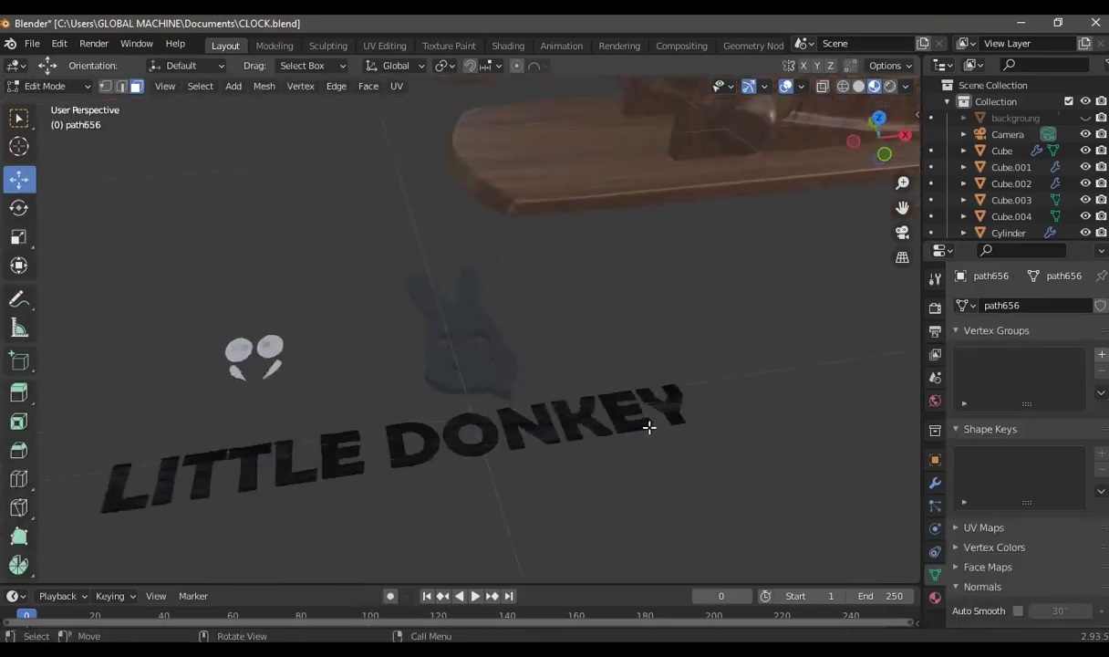
Select the faces of every letter in LITTLE and DONKEY
left_click(193, 460)
key("ctrl+KP_Add")
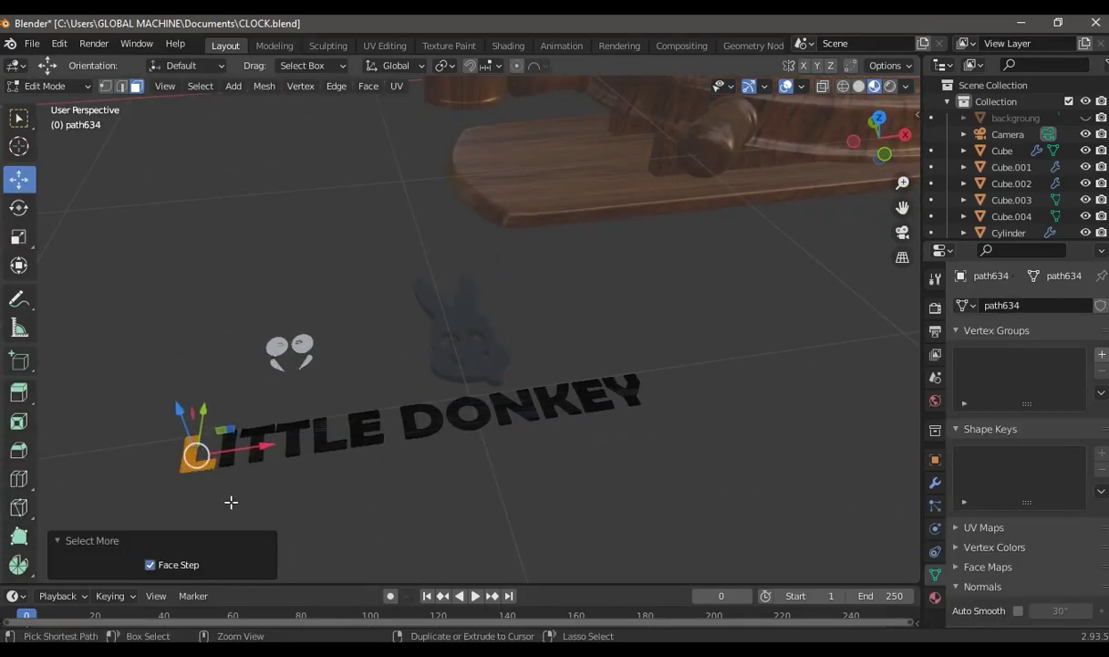
left_click(240, 466, "shift")
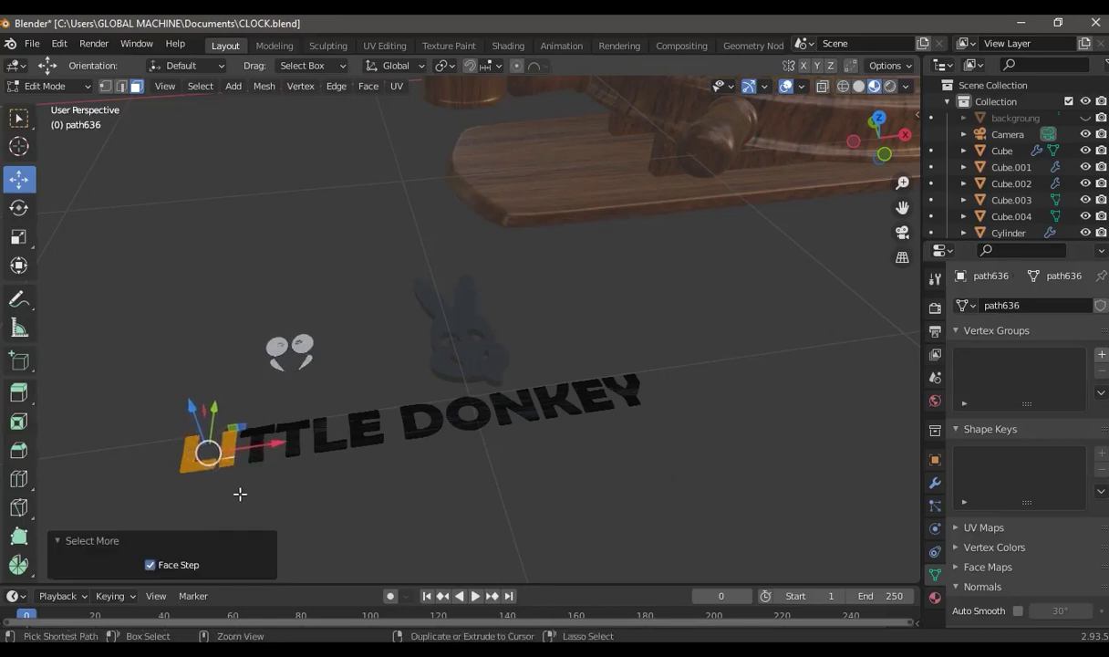
left_click(259, 455, "shift")
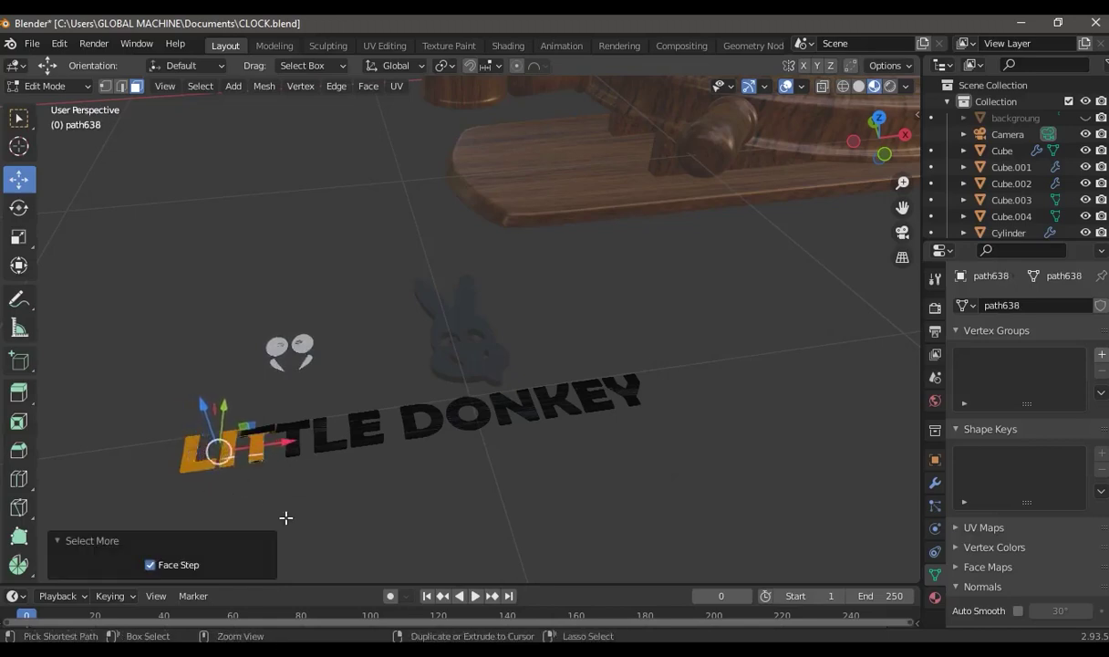
left_click(294, 450, "ctrl")
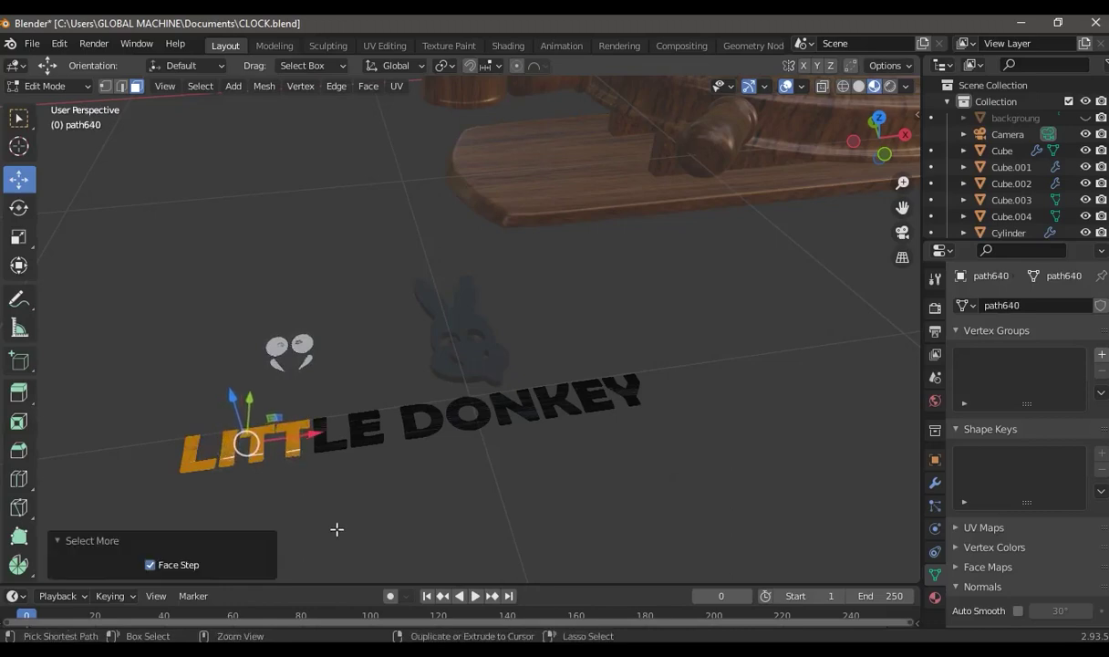
left_click(331, 448, "ctrl")
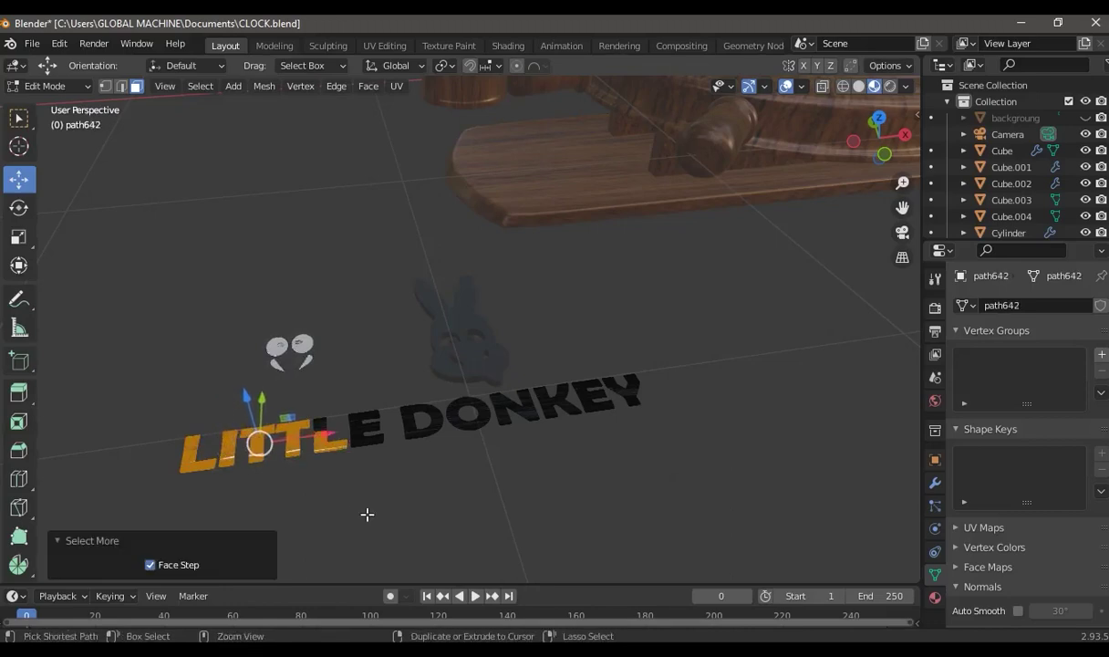
left_click(354, 437, "ctrl")
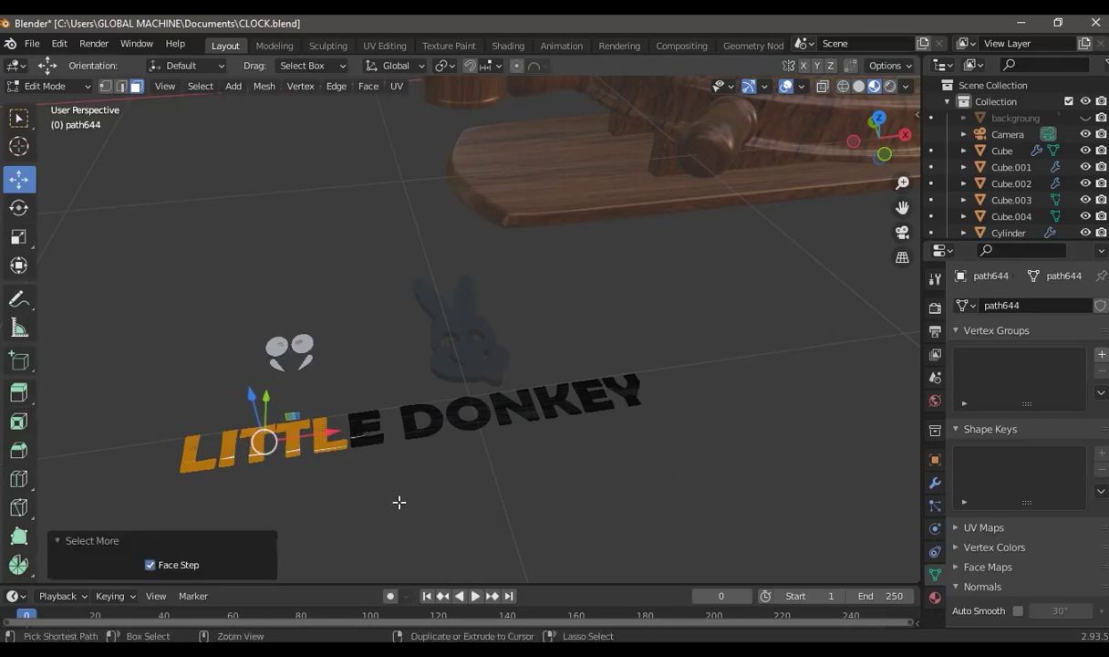
left_click(399, 413, "ctrl")
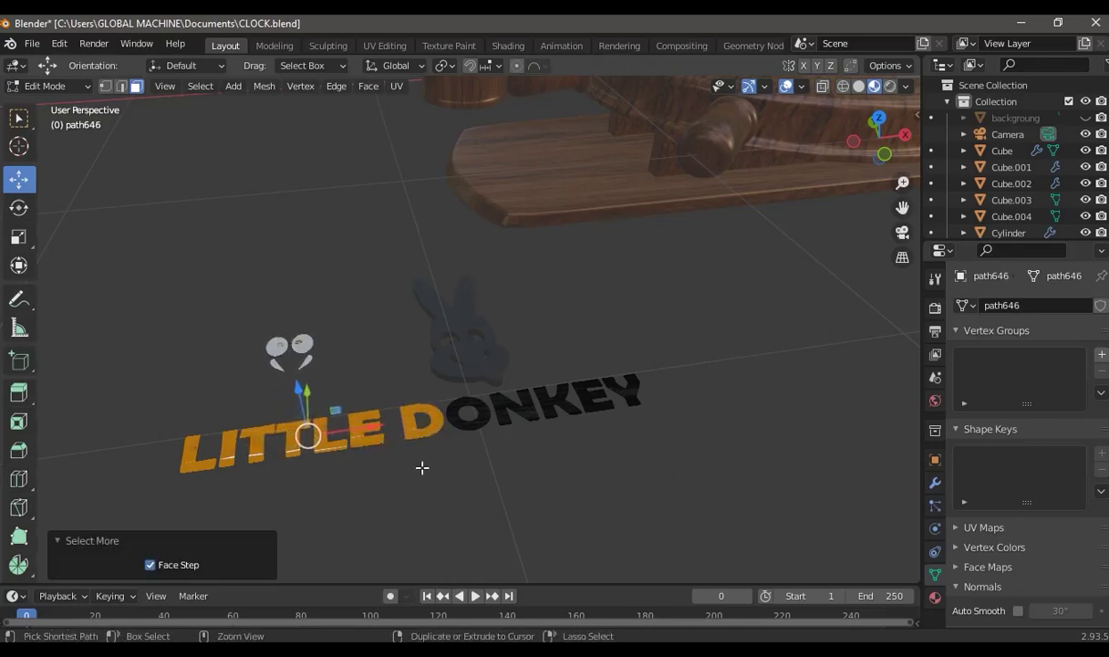
left_click(471, 427, "ctrl")
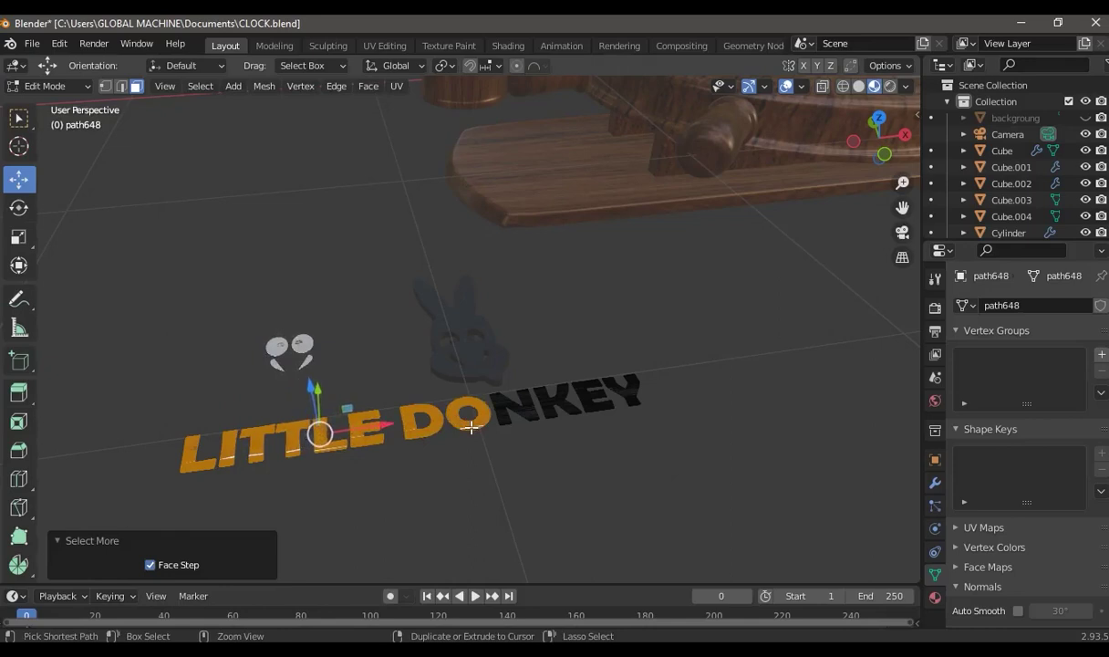
left_click(501, 433, "ctrl")
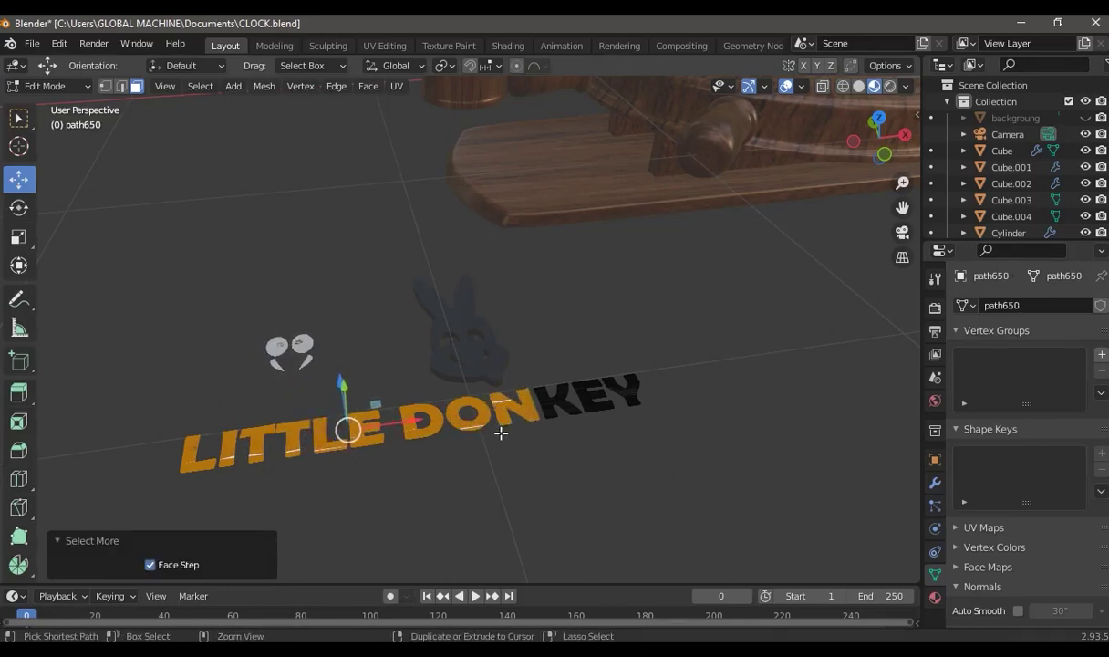
left_click(541, 425, "ctrl")
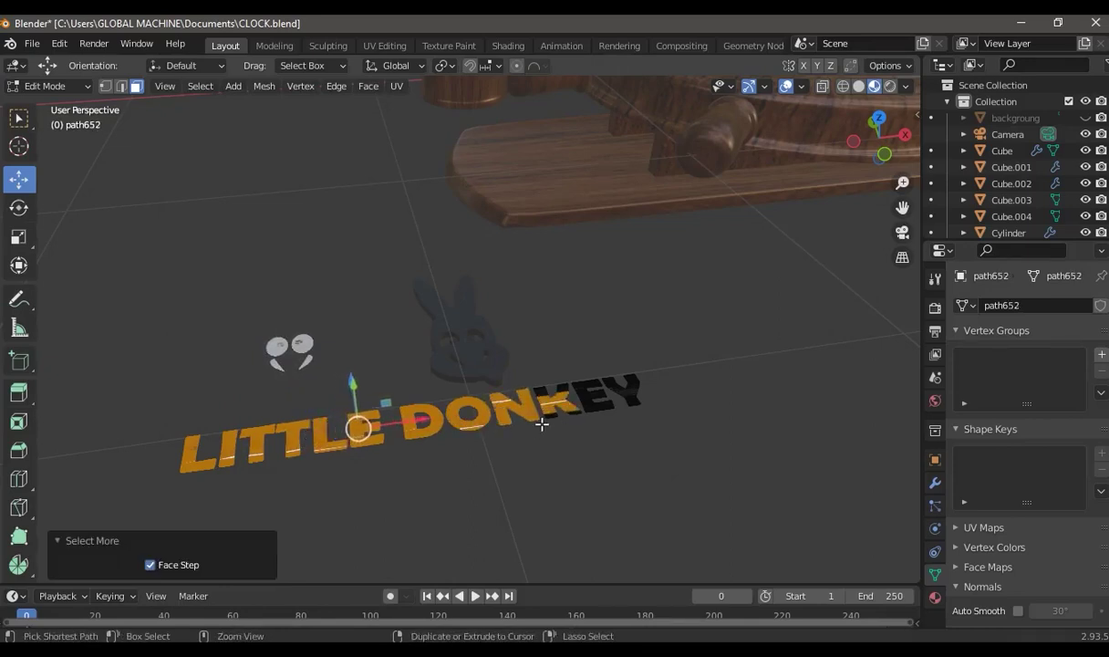
left_click(607, 425, "ctrl")
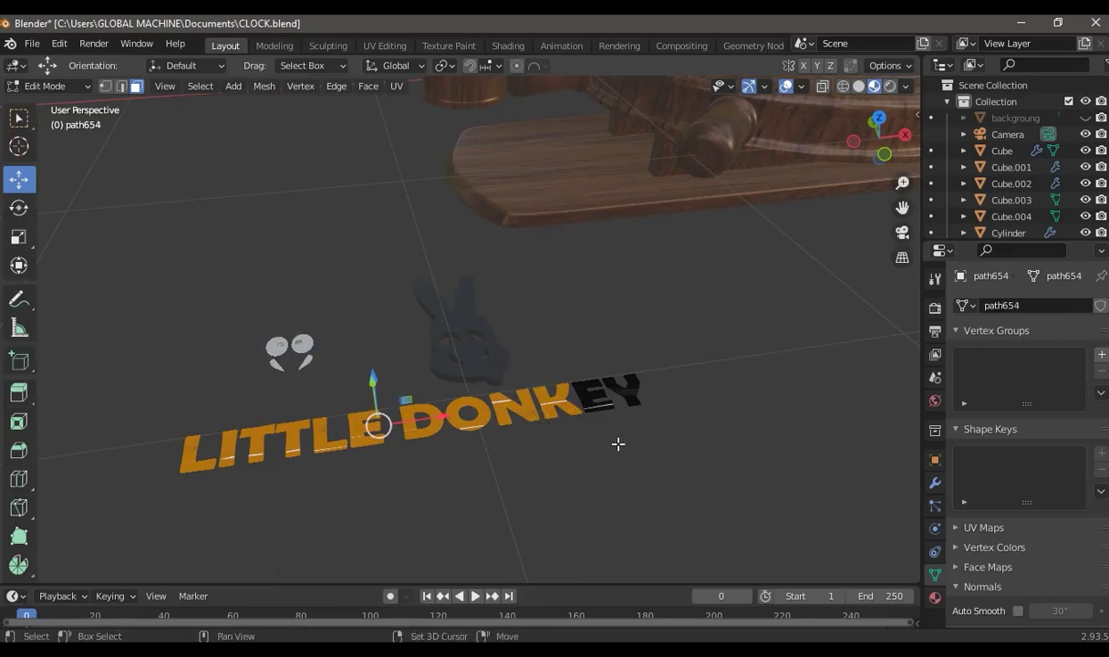
left_click(631, 397, "ctrl")
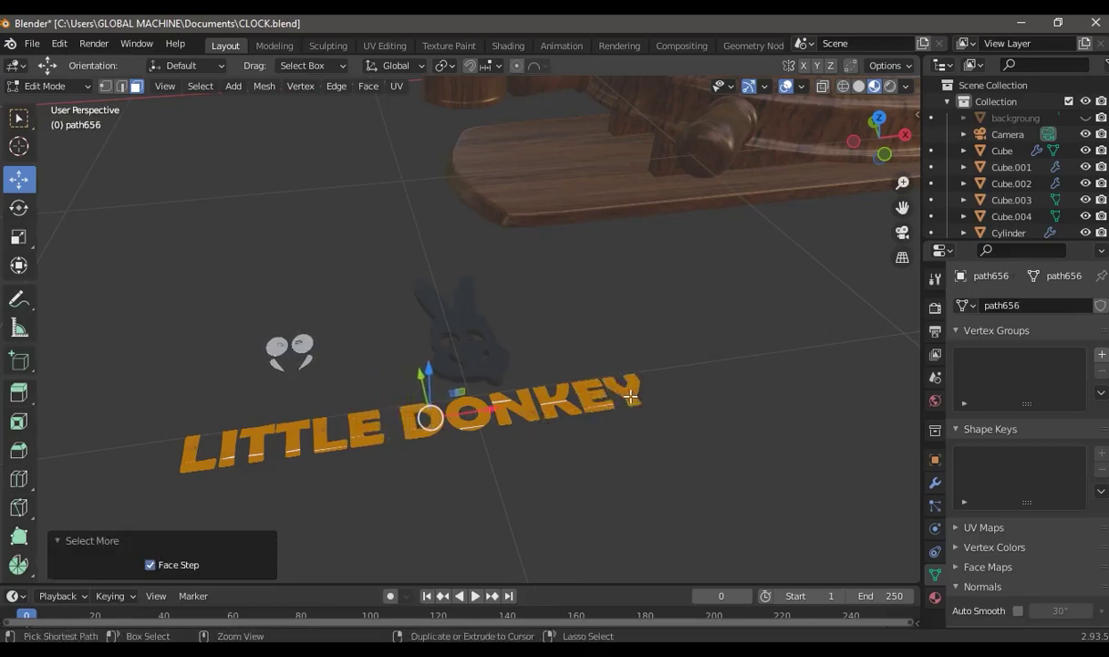
Extrude the letters 0.02235 m into solid text and return to Object Mode
left_click(872, 122)
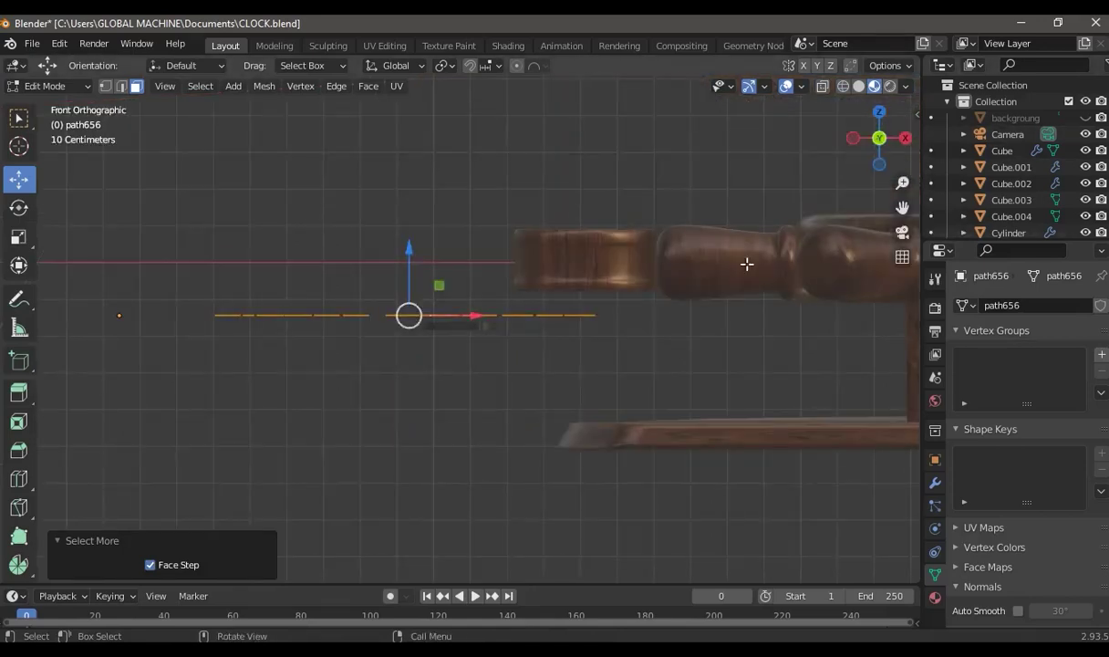
key("e")
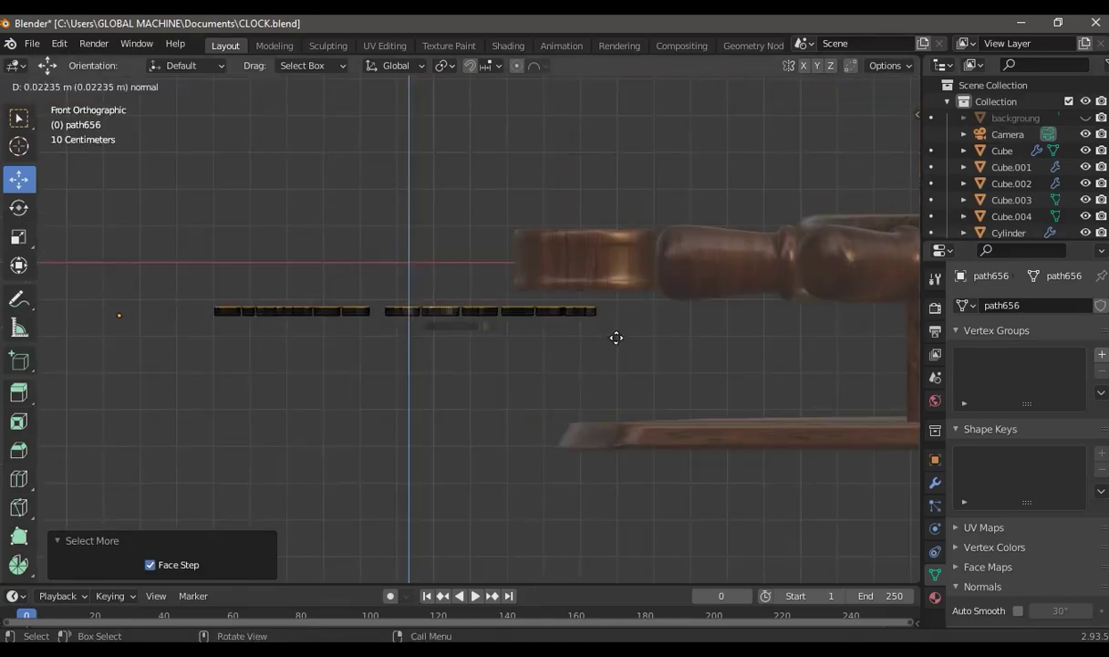
left_click(616, 339)
mouse_move(615, 339)
middle_mouse_down()
mouse_move(710, 377)
mouse_move(575, 394)
middle_mouse_up()
key("Tab")
scroll(575, 394, "down", 2)
scroll(676, 429, "down", 4)
mouse_move(676, 429)
middle_mouse_down()
mouse_move(636, 374)
mouse_move(535, 416)
mouse_move(461, 334)
mouse_move(589, 404)
middle_mouse_up()
Select the donkey logo, set its origin to geometry, and shrink it to about a third
left_click(456, 326)
scroll(588, 405, "up", 3)
scroll(588, 404, "up", 2)
right_click(406, 328)
mouse_move(376, 398)
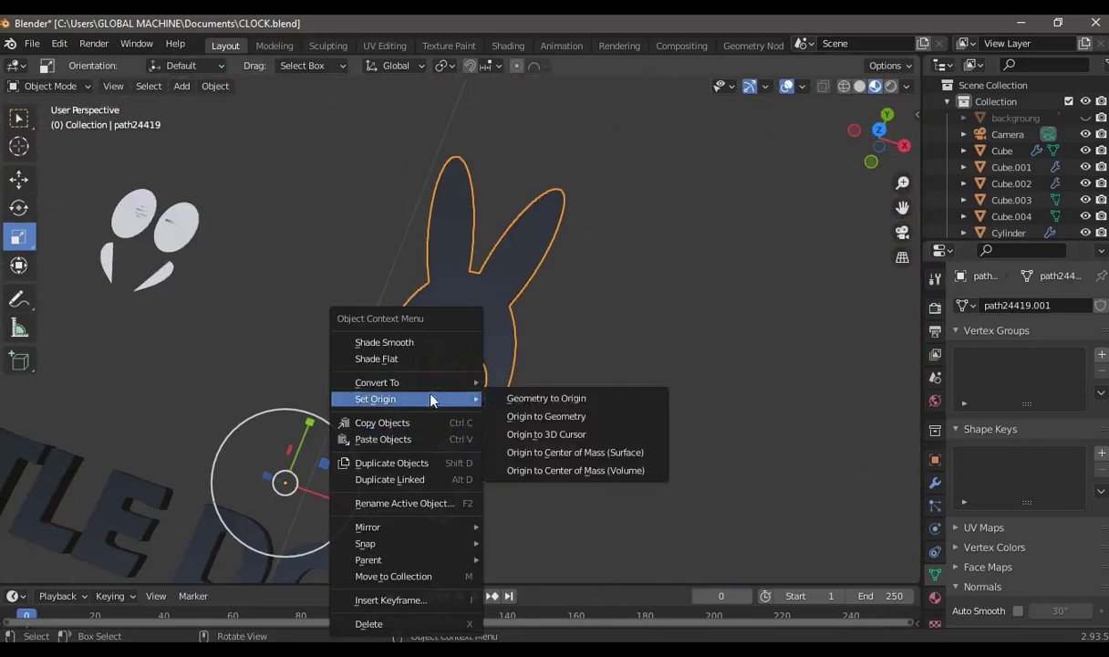
left_click(581, 416)
left_click_drag(458, 383, 529, 390)
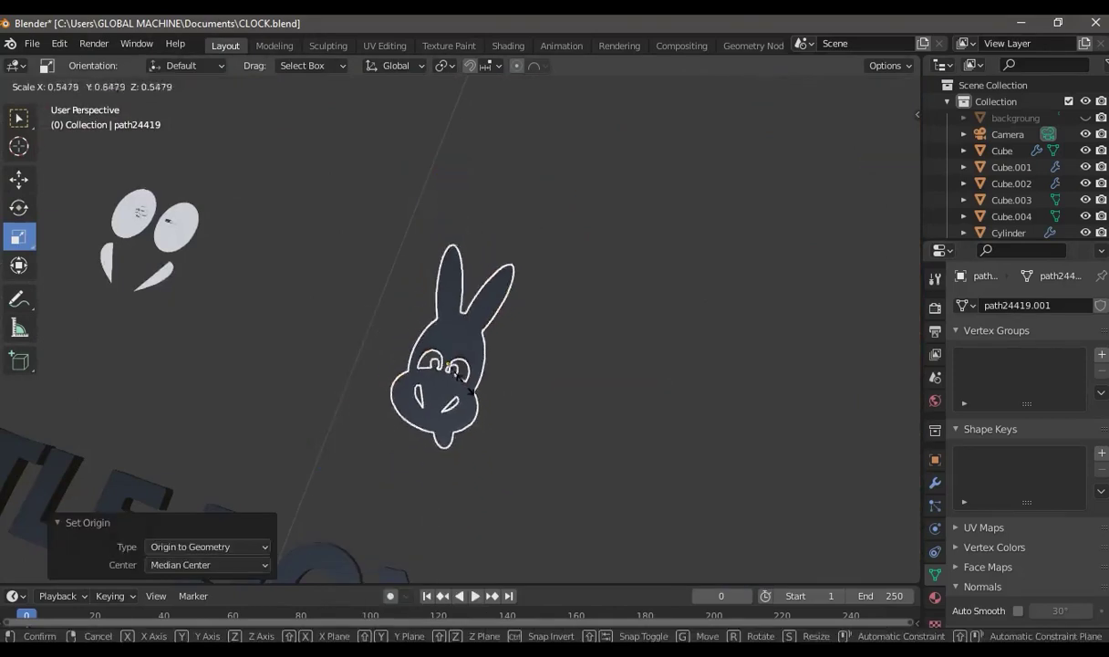
mouse_move(529, 390)
middle_mouse_down()
mouse_move(516, 266)
mouse_move(507, 339)
mouse_move(524, 448)
mouse_move(610, 459)
middle_mouse_up()
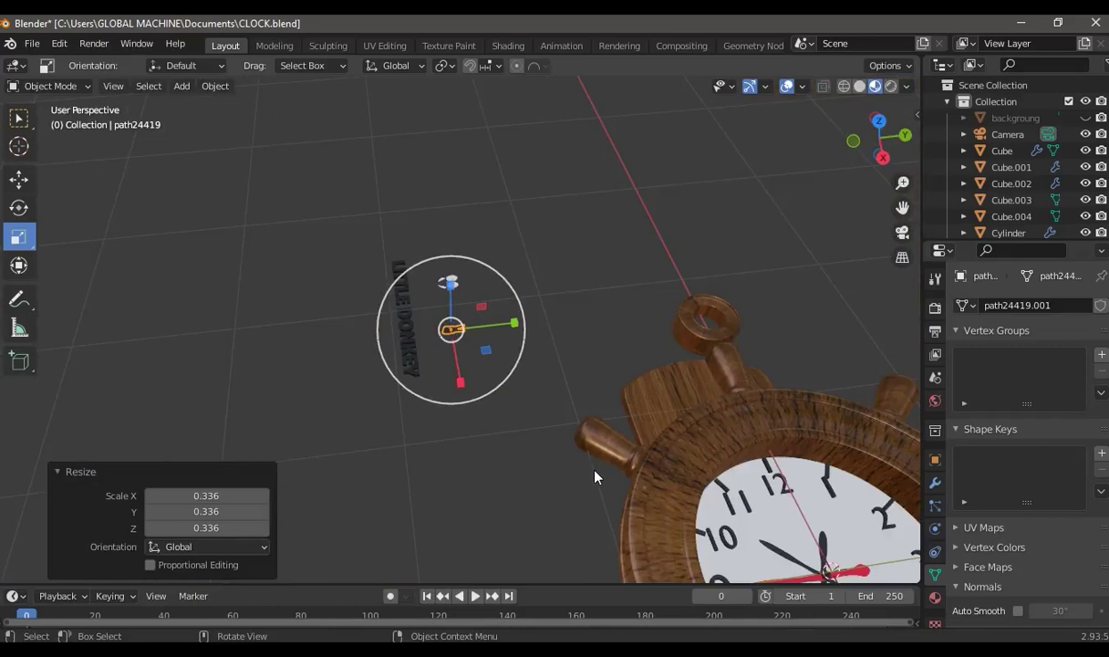
Rotate the logo 90° about Z with rz90 and move it toward the clock
type("rz90")
key("Return")
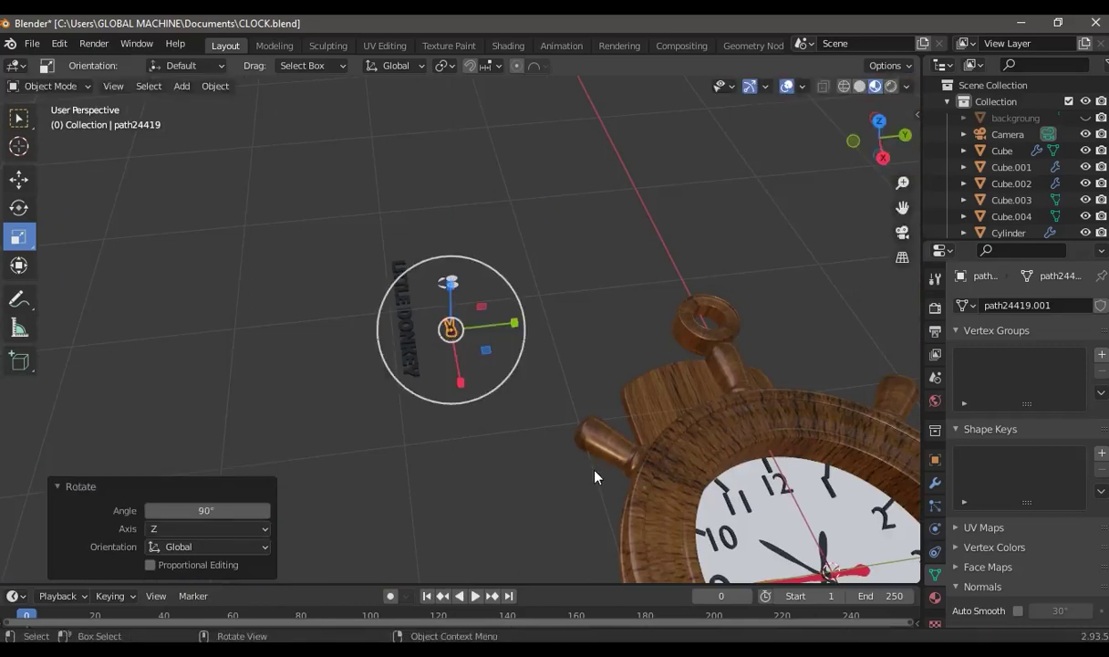
key("g")
left_click(829, 567)
Raise the logo along Z, checking it from the bottom and right views
mouse_move(879, 137)
left_mouse_down()
mouse_move(884, 156)
mouse_move(755, 171)
left_mouse_up()
left_click(880, 163)
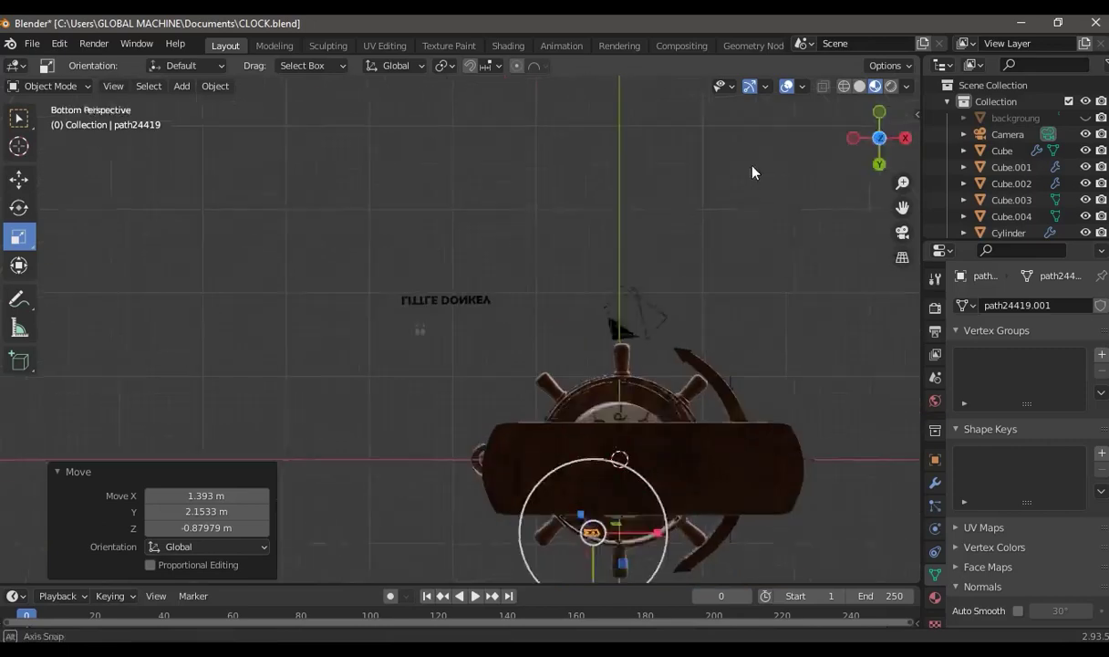
left_click(894, 139)
key("g")
key("z")
left_click(760, 231)
Frame the logo and switch to see-through (X-ray) solid shading to inspect it
mouse_move(760, 238)
middle_mouse_down()
mouse_move(757, 297)
mouse_move(850, 261)
middle_mouse_up()
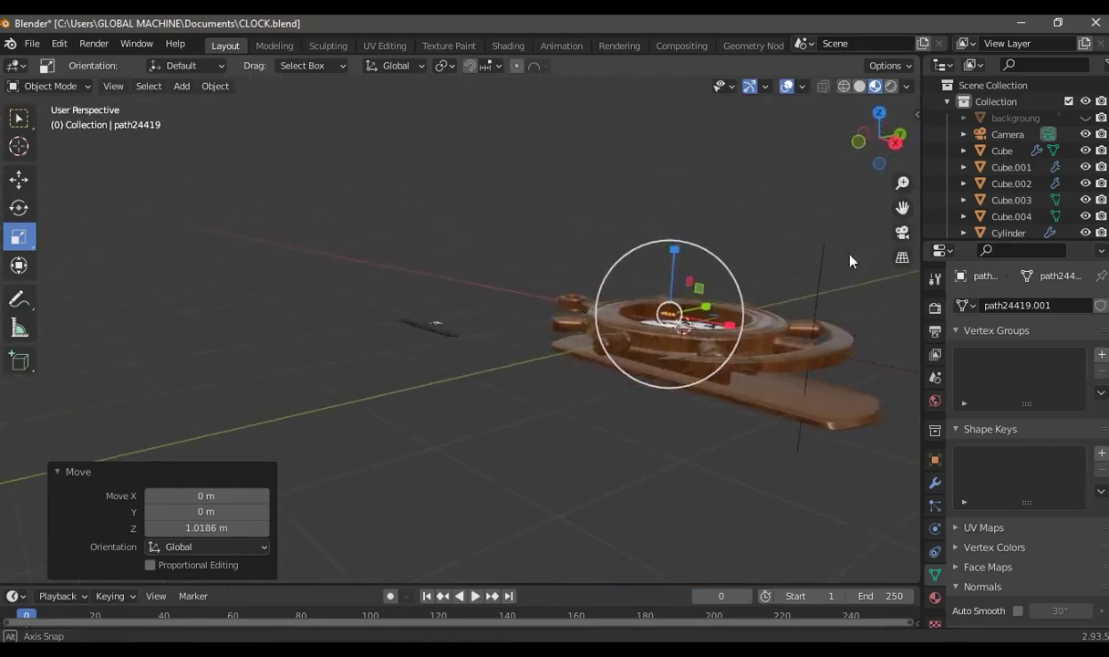
left_click(897, 142)
key("KP_Decimal")
left_click(824, 92)
scroll(720, 223, "down", 3)
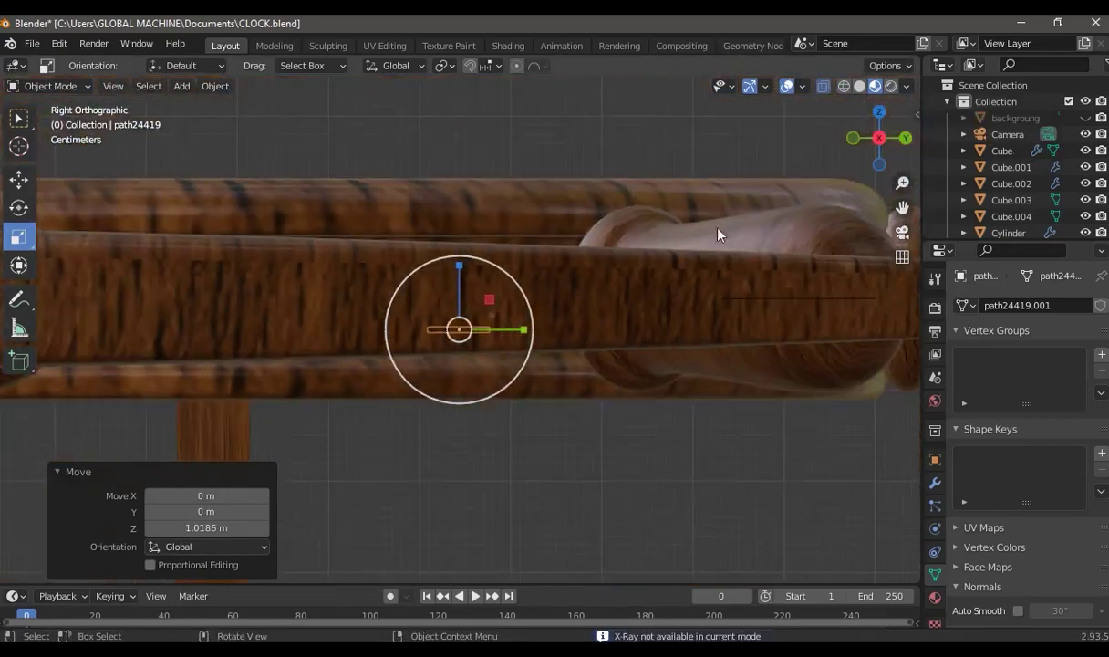
mouse_move(774, 156)
middle_mouse_down()
mouse_move(768, 198)
mouse_move(838, 148)
middle_mouse_up()
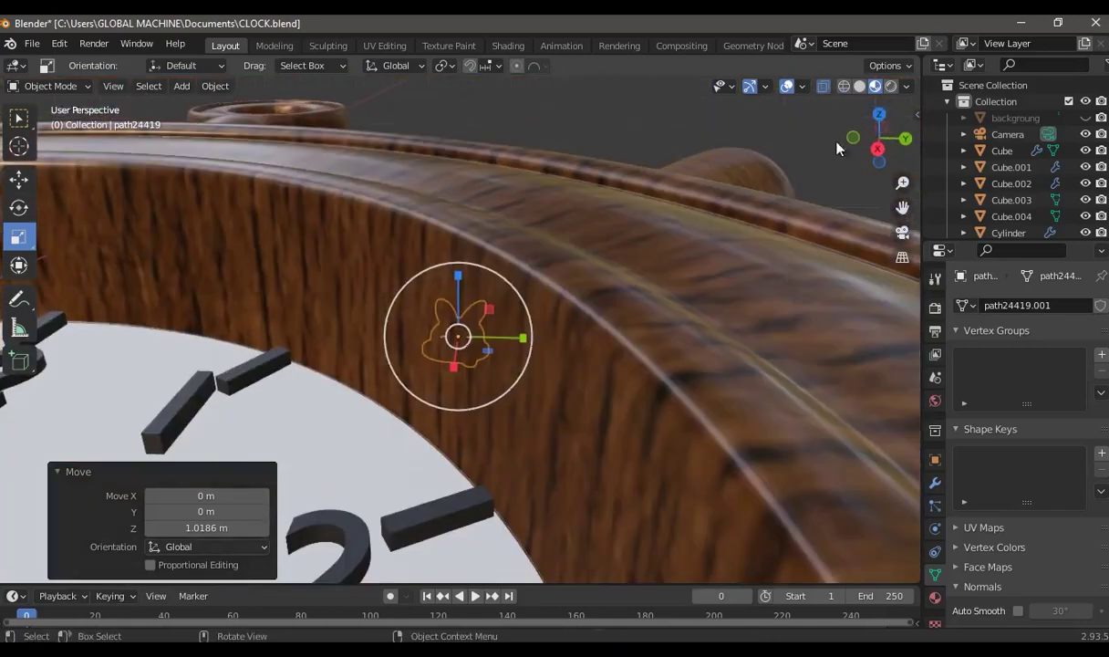
left_click(859, 87)
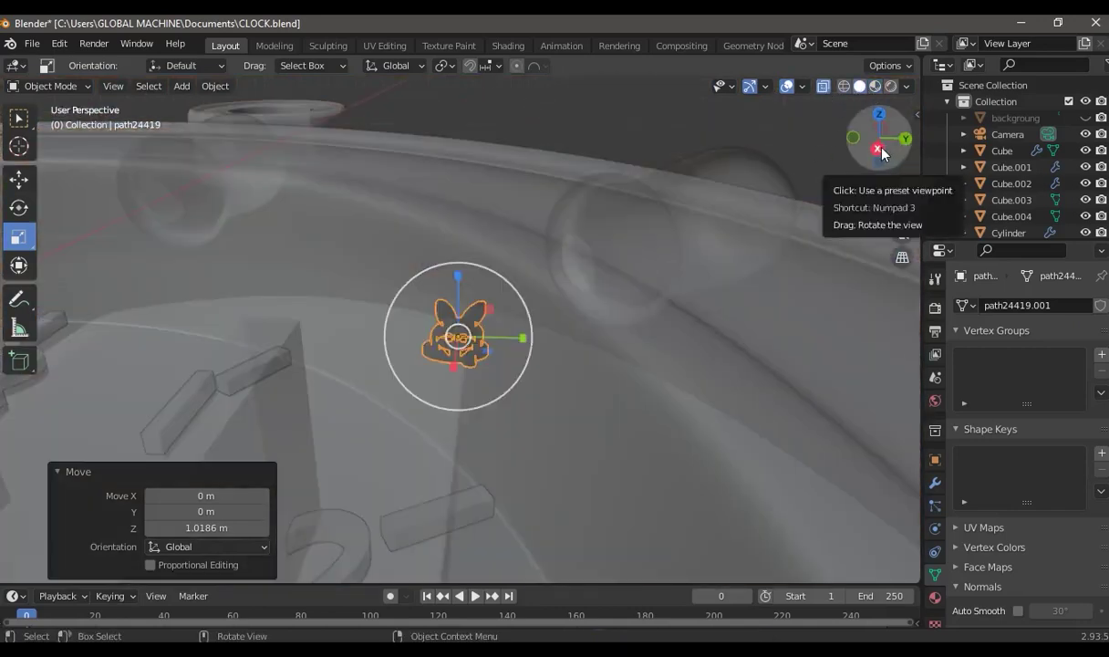
left_click(878, 149)
mouse_move(676, 186)
middle_mouse_down()
mouse_move(715, 214)
mouse_move(743, 183)
middle_mouse_up()
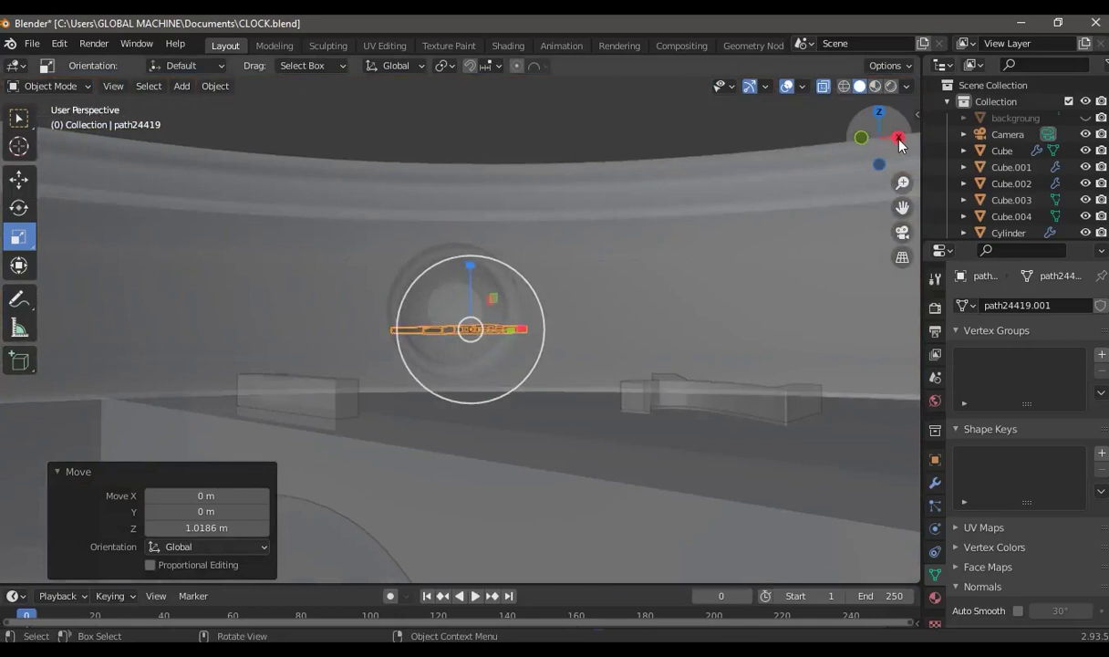
left_click(898, 138)
Lower the logo along Z onto the dial
key("g")
key("z")
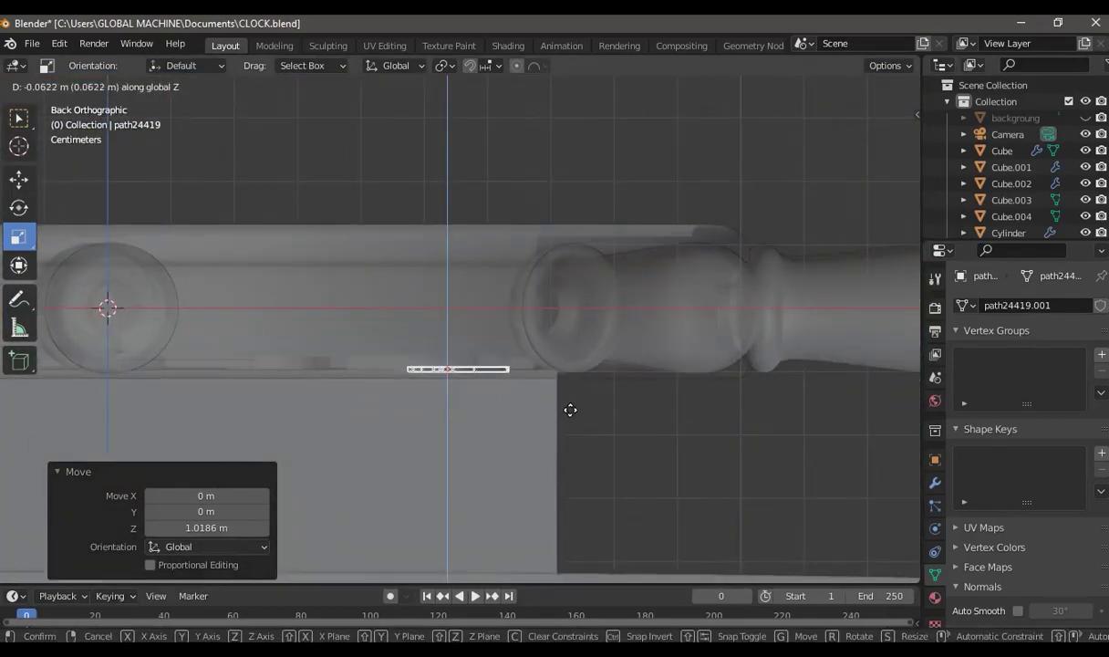
left_click(570, 410)
mouse_move(585, 314)
middle_mouse_down()
mouse_move(750, 191)
mouse_move(515, 316)
mouse_move(492, 342)
middle_mouse_up()
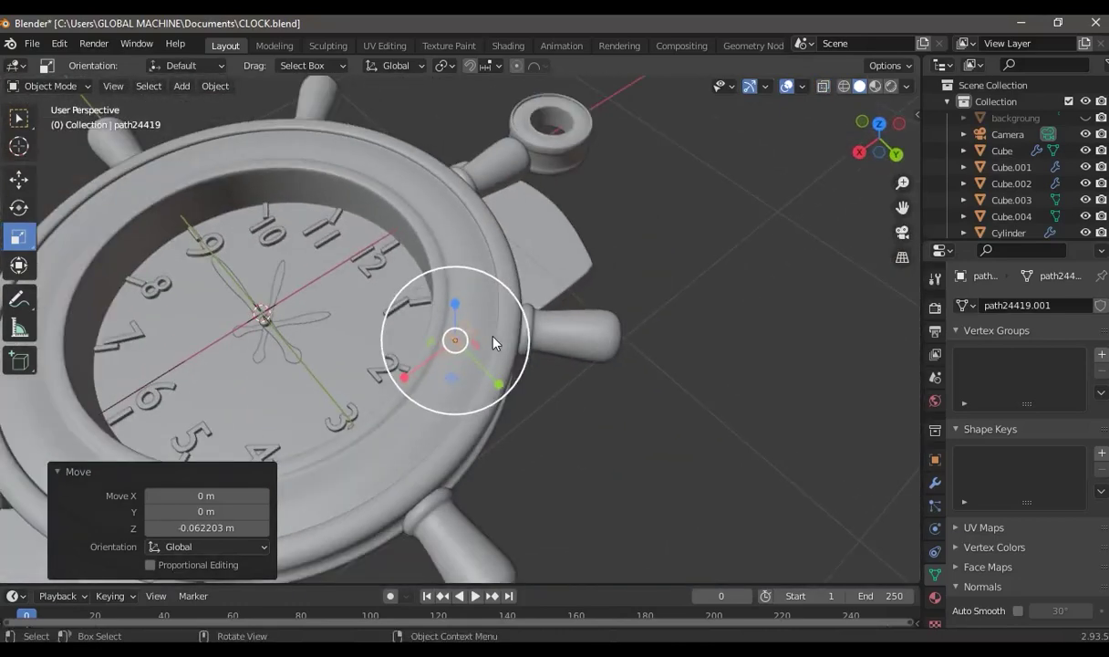
Nudge the logo along X and Y into position on the dial, checking from top view
key("g")
key("x")
left_click(301, 438)
key("g")
key("y")
left_click(244, 329)
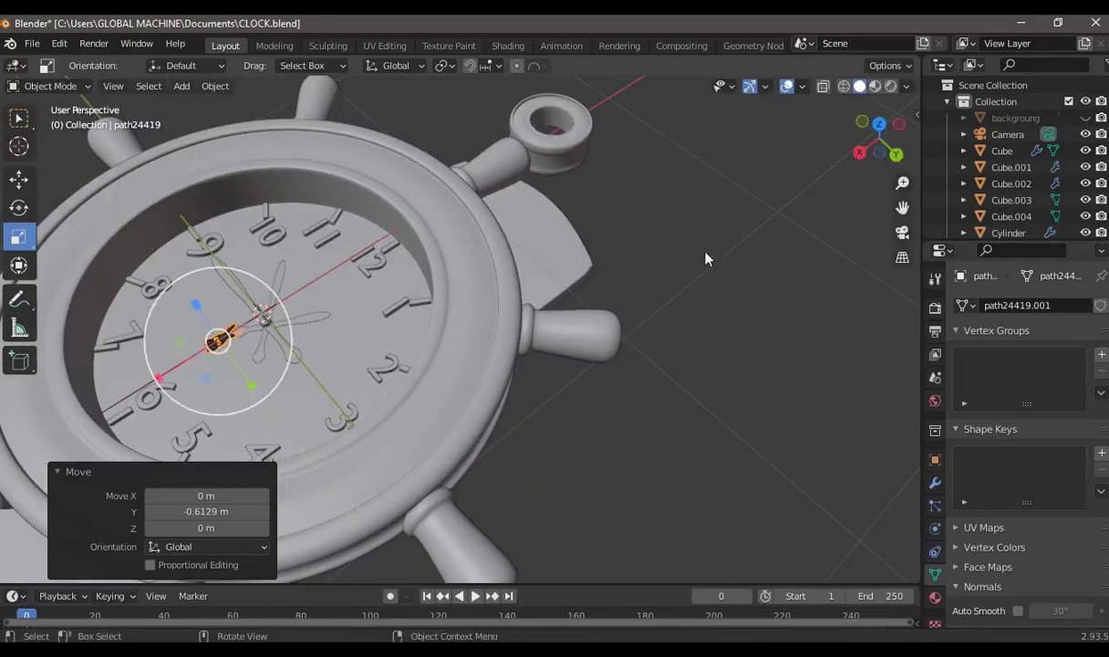
left_click(874, 141)
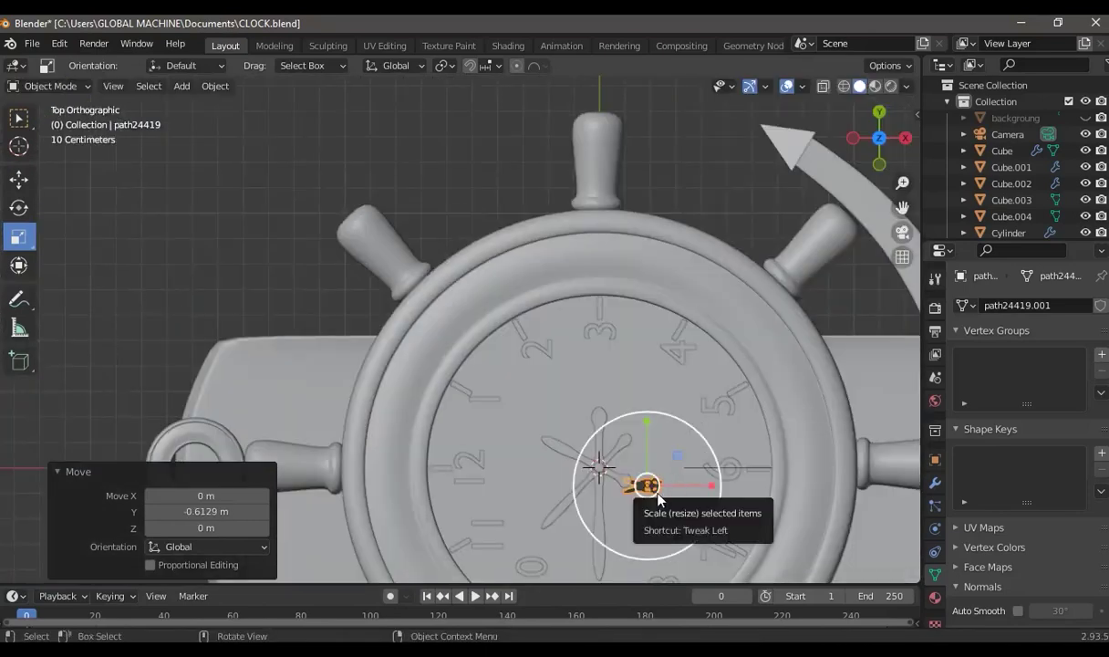
key("g")
key("y")
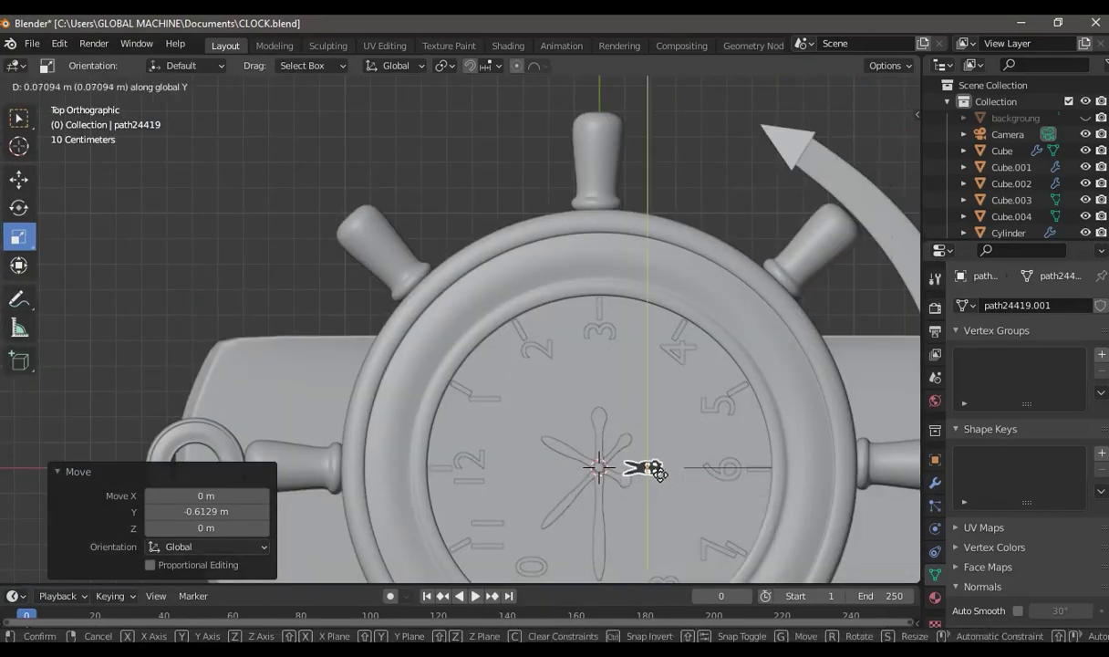
left_click(657, 471)
Set the selected object's origin to the 3D cursor, then move its geometry to the origin
right_click(658, 472)
mouse_move(579, 399)
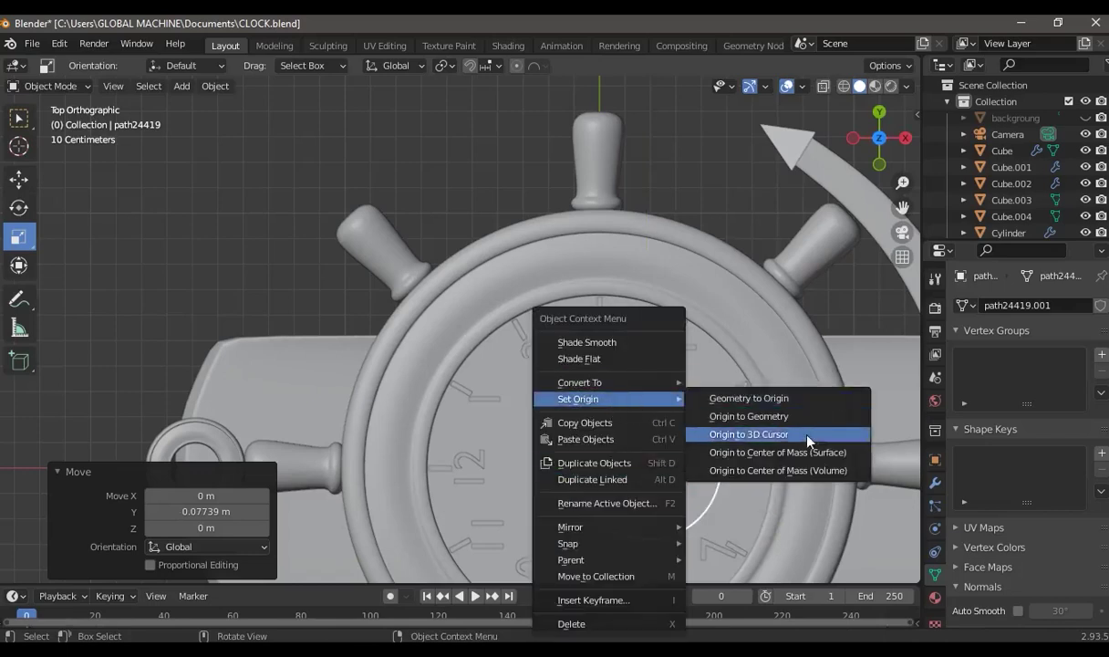
left_click(749, 434)
right_click(602, 402)
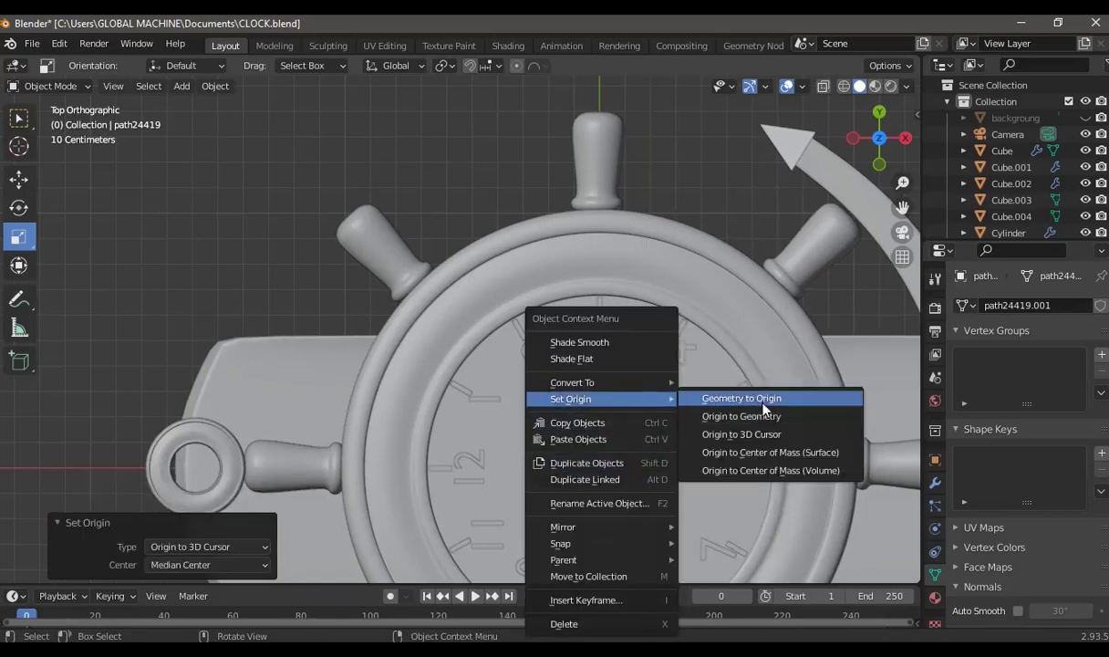
left_click(740, 398)
Slide the clock hands sideways along X to their new position
key("shift+space")
key("g")
left_click_drag(672, 473, 731, 467)
left_click(720, 242)
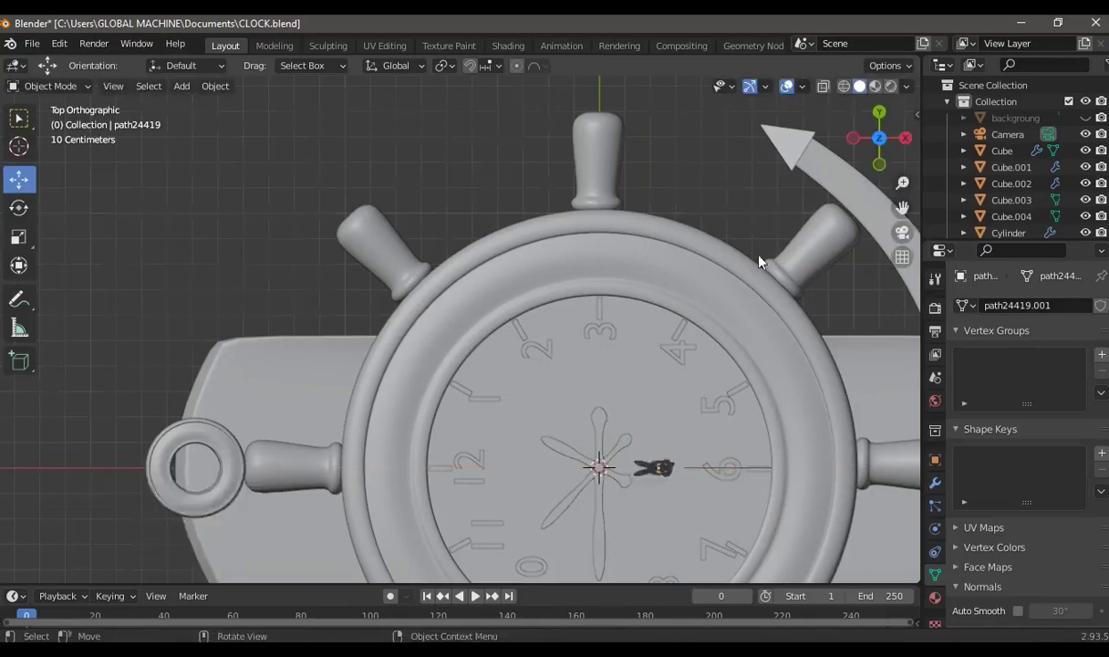
middle_click_drag(720, 242, 632, 284)
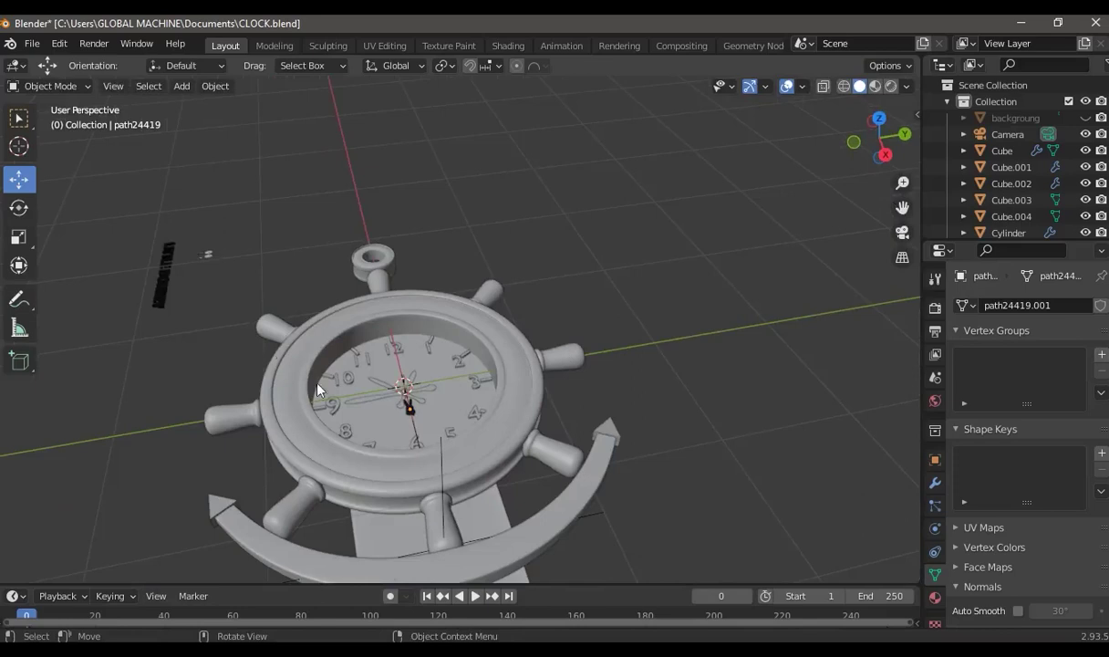
Lower the clock hand vertically onto the dial
key("KP_Decimal")
mouse_move(638, 451)
middle_mouse_down()
mouse_move(739, 326)
mouse_move(735, 377)
mouse_move(651, 384)
mouse_move(575, 373)
middle_mouse_up()
left_click_drag(482, 270, 483, 395)
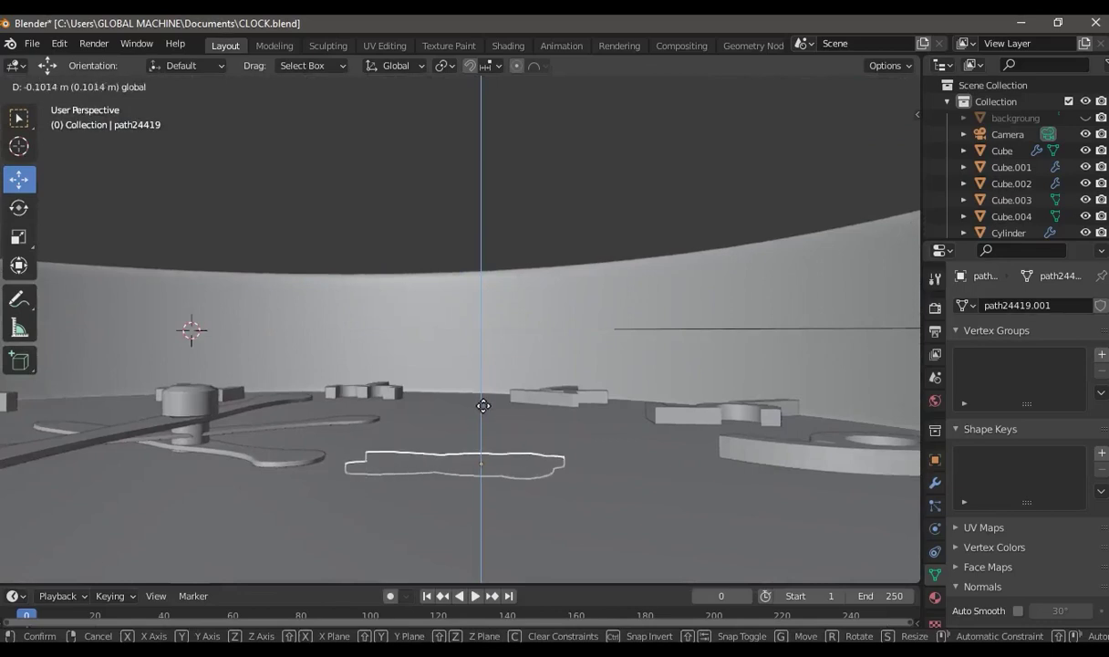
mouse_move(481, 228)
middle_mouse_down()
mouse_move(574, 339)
mouse_move(446, 431)
middle_mouse_up()
scroll(420, 401, "down", 4)
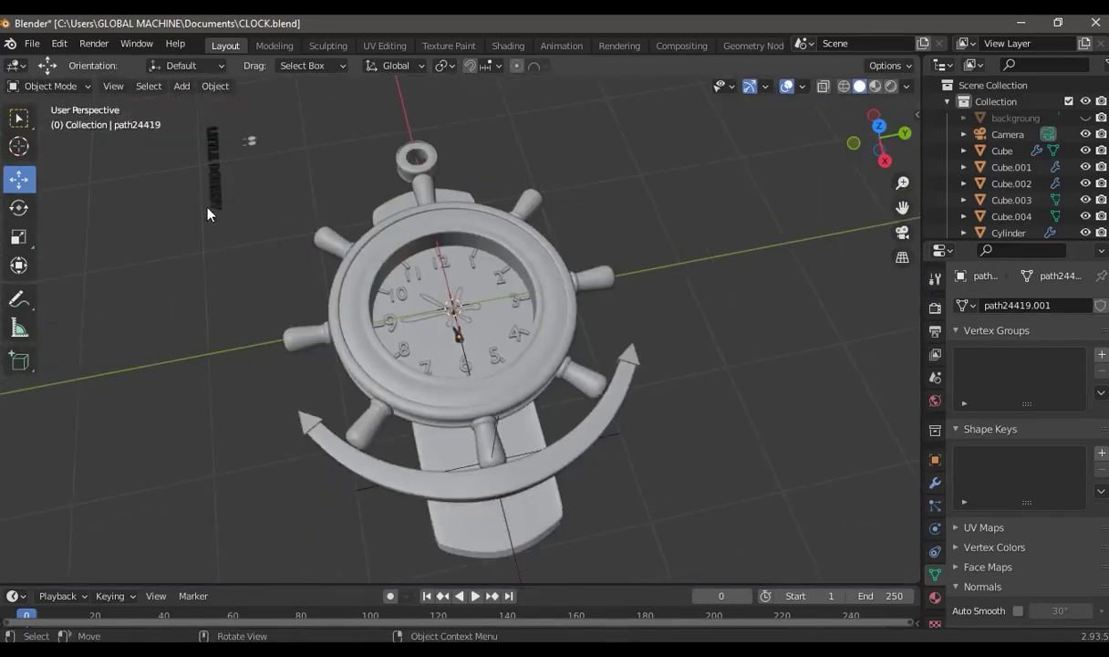
middle_click_drag(216, 208, 275, 282)
mouse_move(135, 226)
middle_mouse_down()
mouse_move(251, 241)
mouse_move(301, 223)
middle_mouse_up()
Box-select the stray objects near the rod and delete them
left_click_drag(357, 207, 311, 219)
key("x")
left_click(340, 239)
Select the LITTLE DONKEY text and move its geometry to its origin
left_click(304, 222)
middle_click_drag(274, 274, 206, 330)
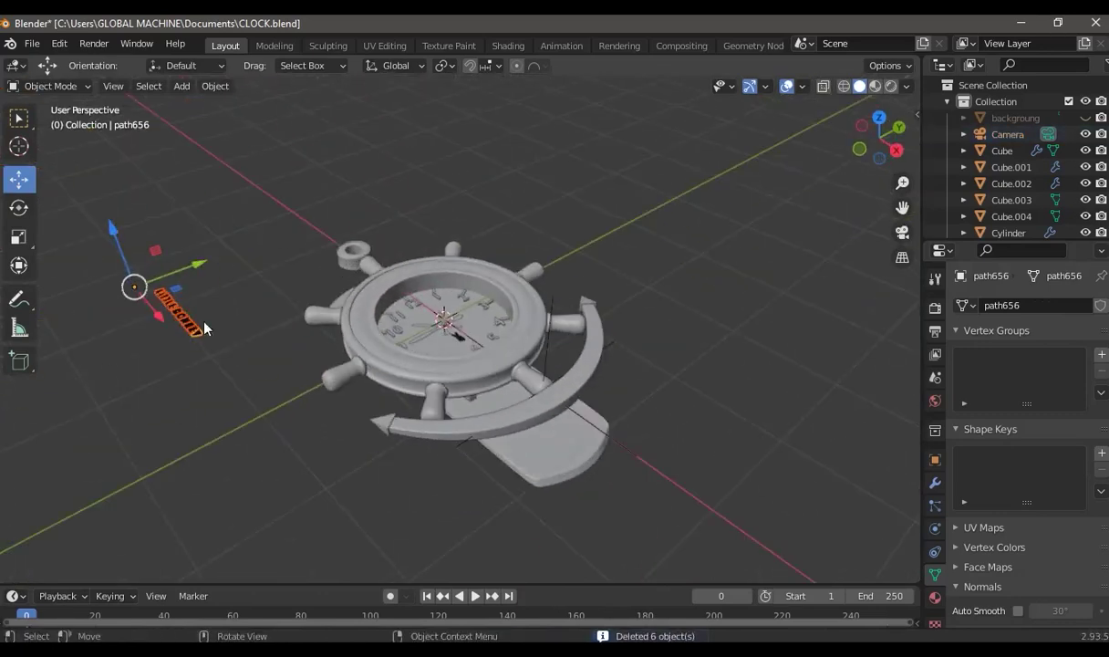
right_click(192, 328)
mouse_move(109, 321)
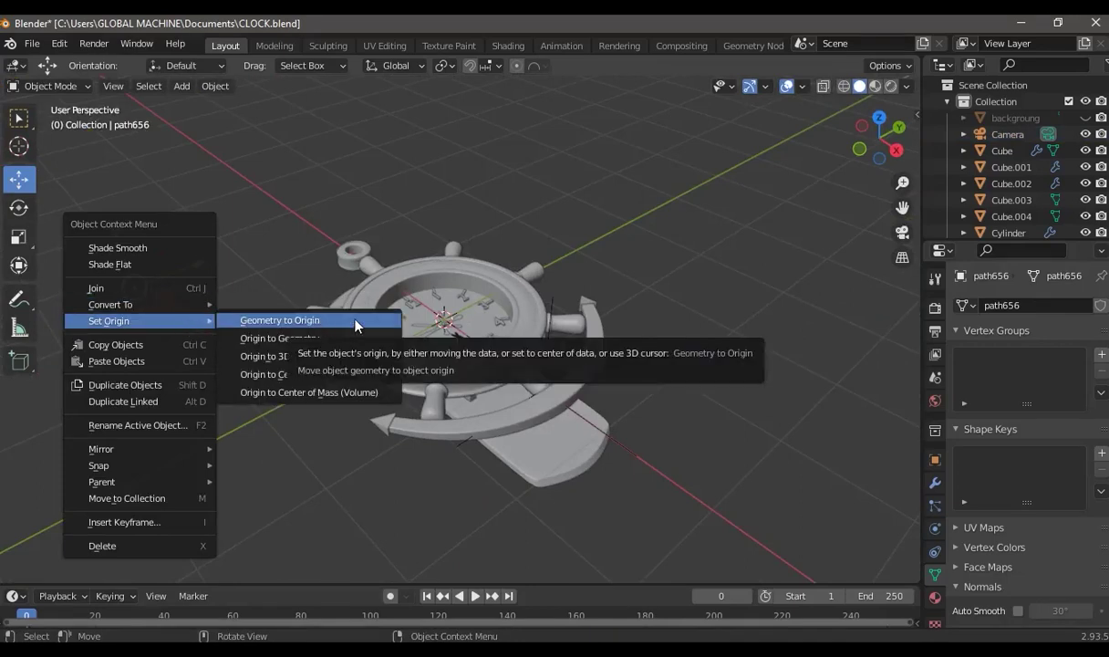
left_click(355, 326)
mouse_move(324, 307)
middle_mouse_down()
mouse_move(232, 362)
mouse_move(257, 375)
mouse_move(315, 463)
mouse_move(306, 476)
mouse_move(247, 416)
middle_mouse_up()
Rotate the text 90° and move it over the clock
type("r0")
key("Return")
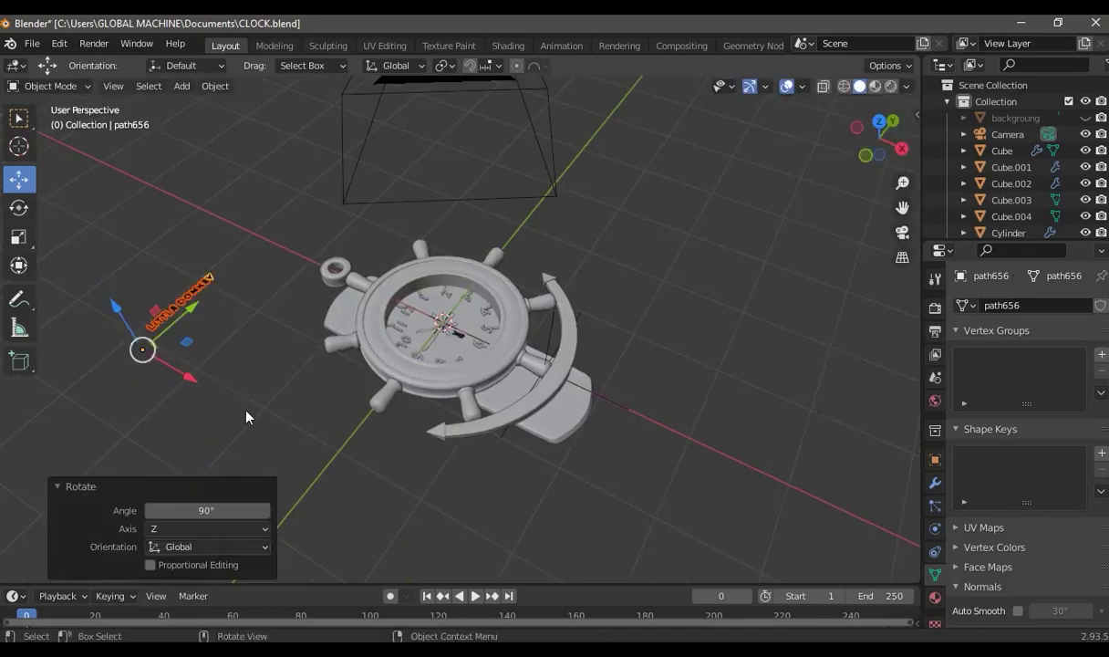
key("g")
left_click(595, 438)
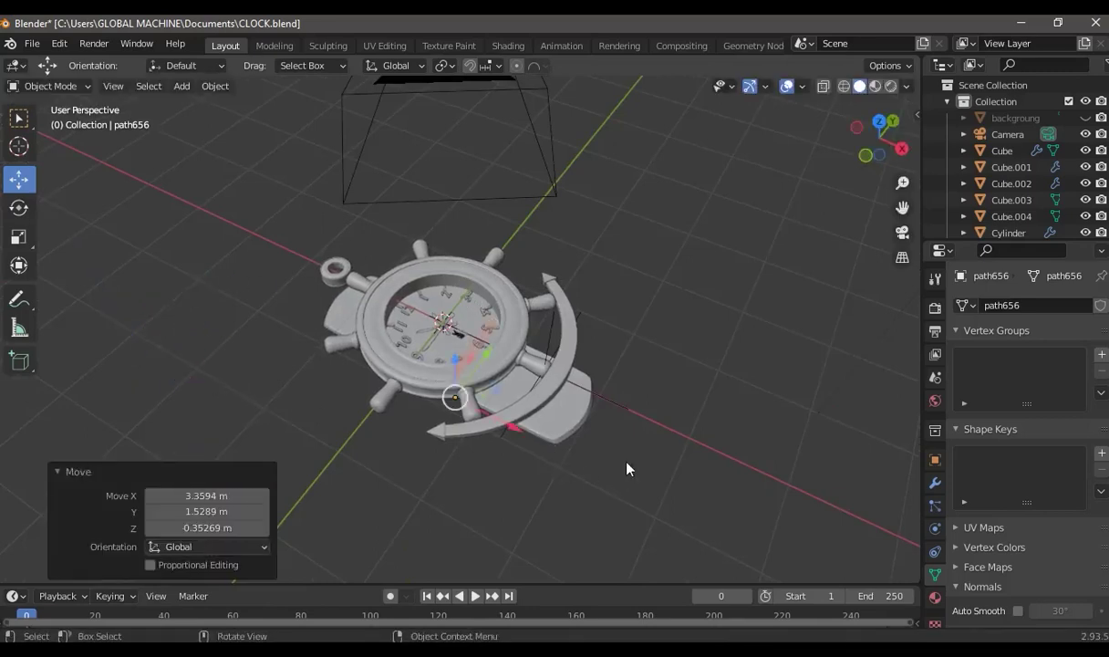
Raise the text along Z by 0.39295 m up to the dial
key("KP_Decimal")
mouse_move(678, 280)
middle_mouse_down()
mouse_move(676, 270)
mouse_move(554, 470)
mouse_move(582, 521)
middle_mouse_up()
key("g")
key("z")
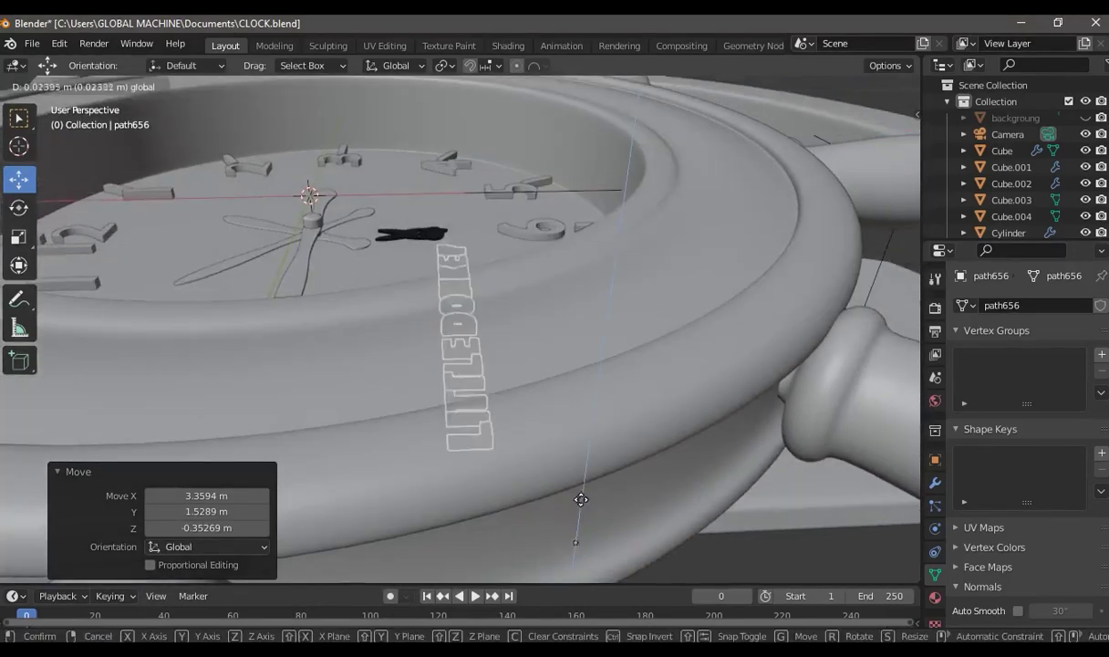
left_click(593, 374)
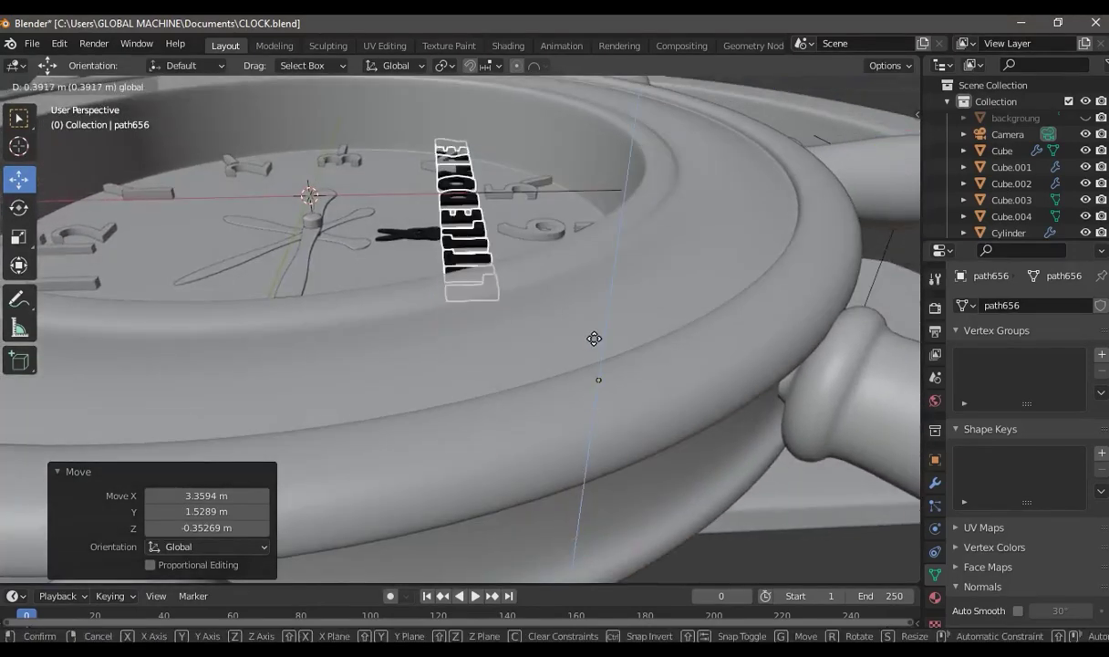
mouse_move(593, 374)
middle_mouse_down()
mouse_move(538, 297)
mouse_move(567, 350)
middle_mouse_up()
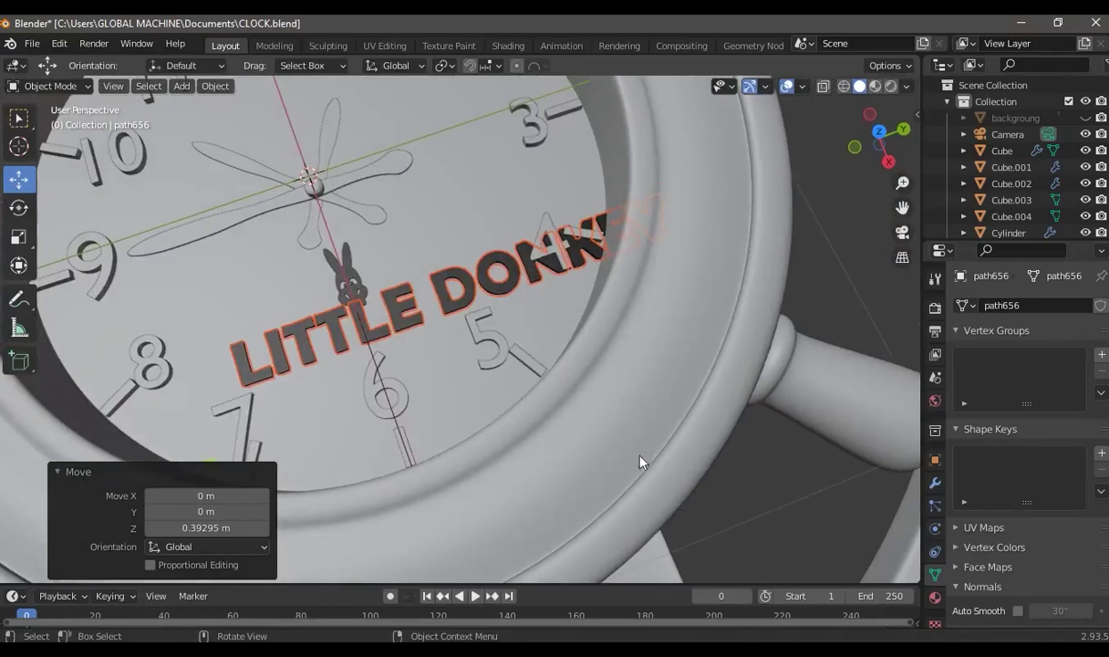
Shrink the LITTLE DONKEY text and move it closer to the dial
key("s")
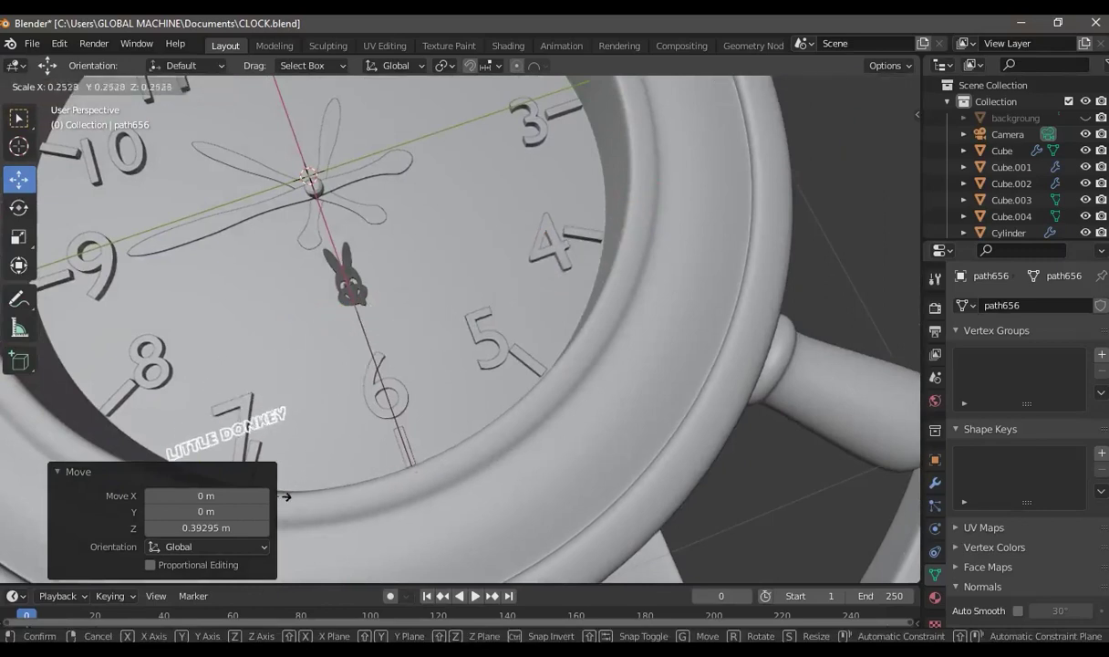
left_click(286, 496)
mouse_move(433, 410)
middle_mouse_down()
mouse_move(568, 326)
mouse_move(553, 396)
mouse_move(708, 315)
mouse_move(696, 322)
mouse_move(765, 182)
middle_mouse_up()
key("g")
left_click(588, 402)
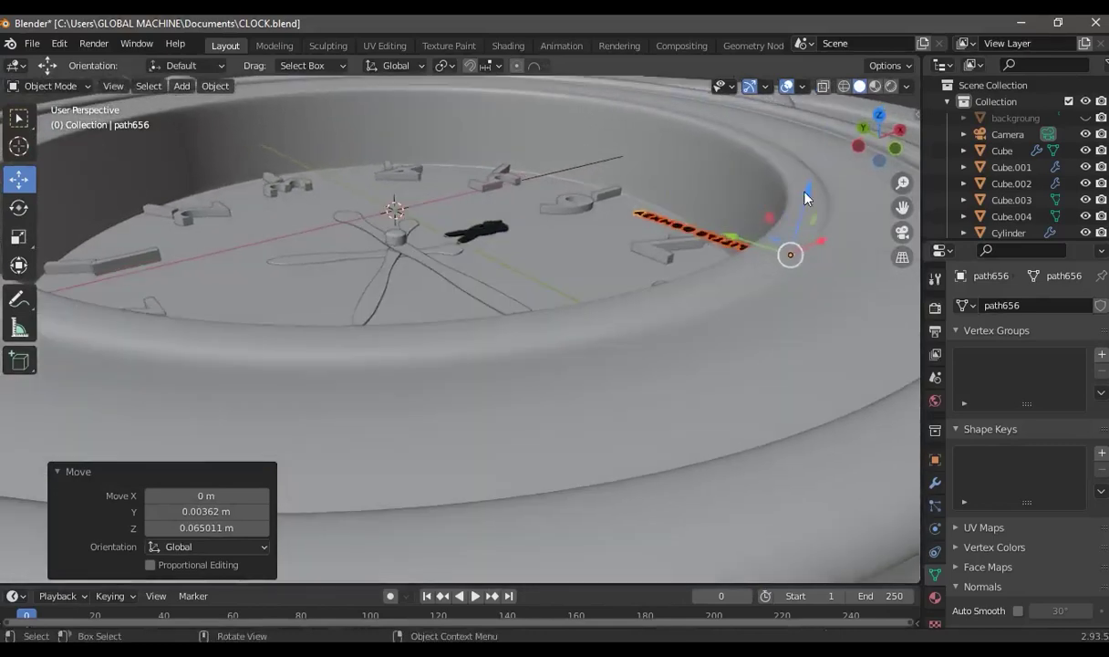
key("g")
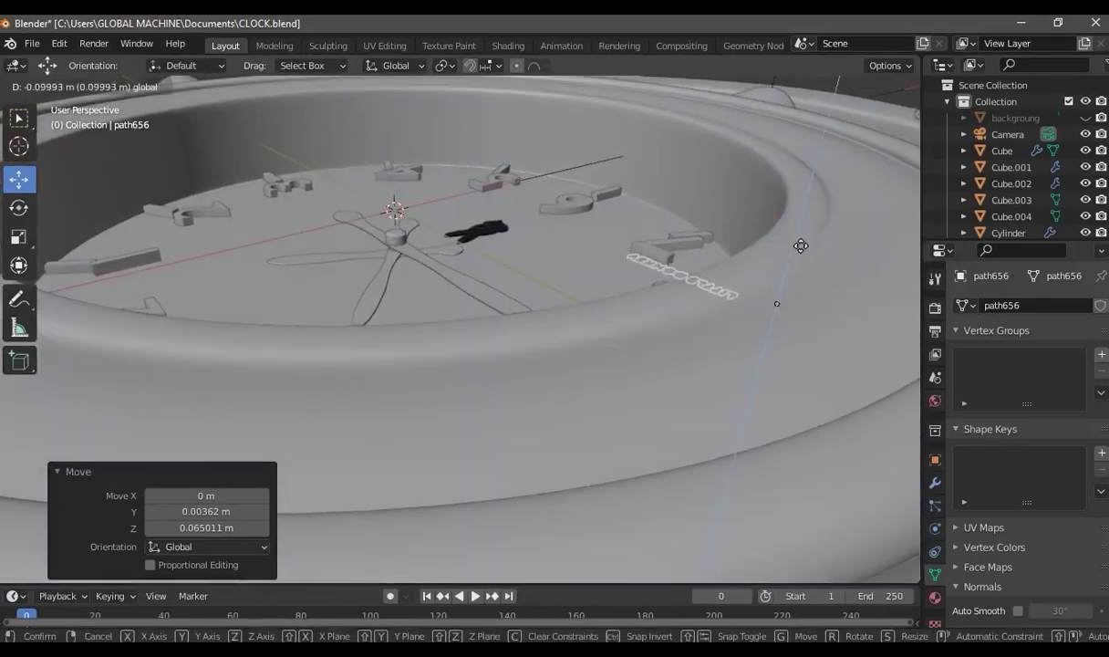
left_click(800, 232)
Lift the text so it sits level with the dial surface
mouse_move(800, 232)
middle_mouse_down()
mouse_move(636, 276)
mouse_move(682, 242)
mouse_move(776, 256)
mouse_move(635, 377)
middle_mouse_up()
left_click_drag(206, 528, 224, 528)
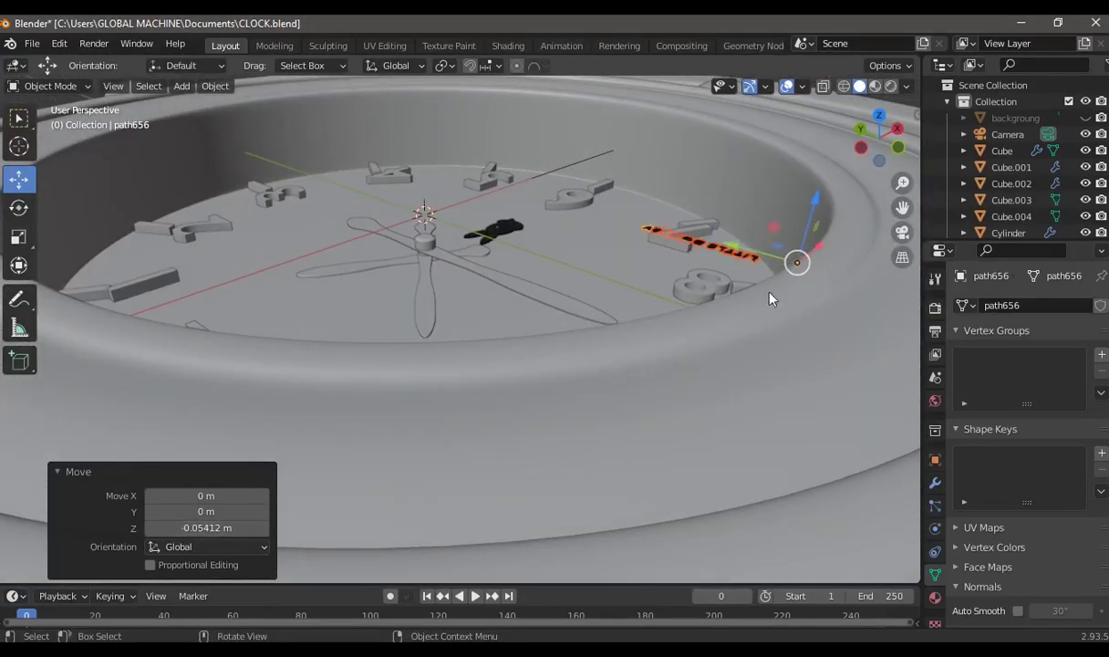
middle_click_drag(737, 314, 712, 338)
scroll(554, 454, "up", 5)
mouse_move(555, 453)
middle_mouse_down()
mouse_move(584, 258)
mouse_move(711, 297)
mouse_move(715, 329)
mouse_move(693, 312)
mouse_move(705, 309)
middle_mouse_up()
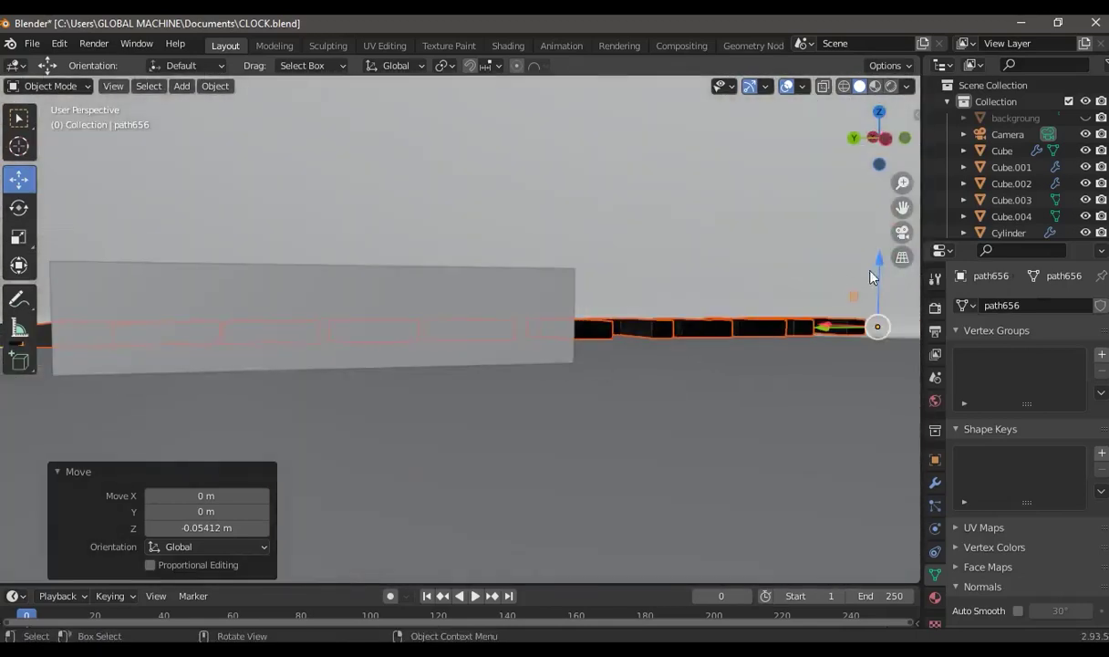
left_click_drag(879, 269, 881, 281)
middle_click_drag(881, 281, 738, 434)
scroll(582, 379, "up", 3)
scroll(529, 322, "up", 2)
Shift the text sideways and along Y in top view so it sits below the logo
left_click_drag(529, 321, 325, 300)
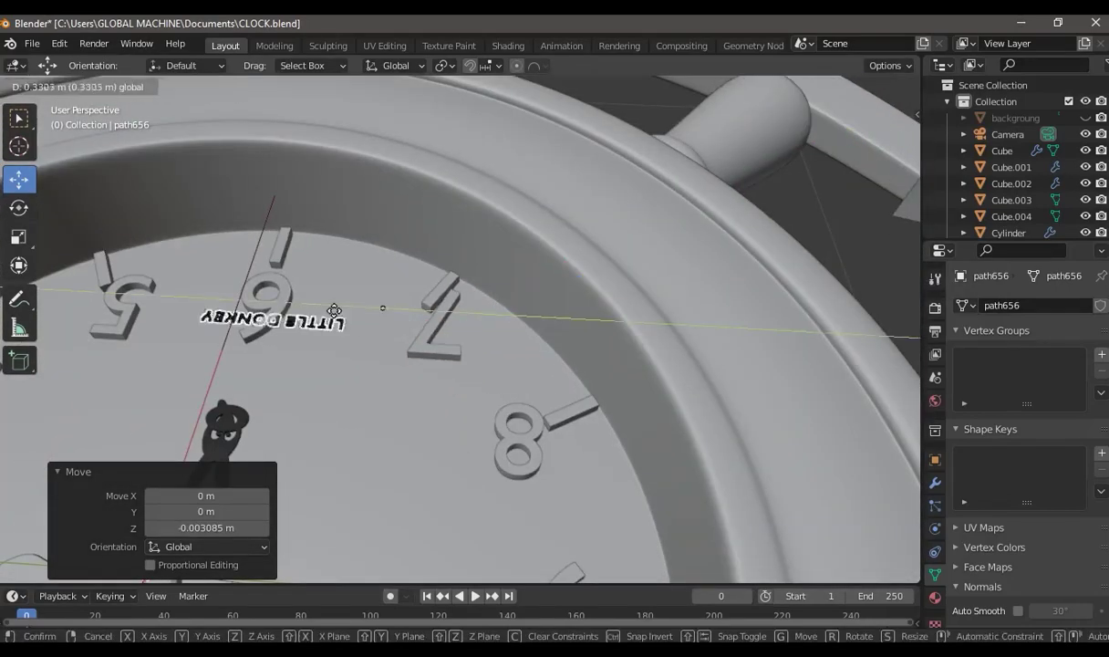
left_click(884, 127)
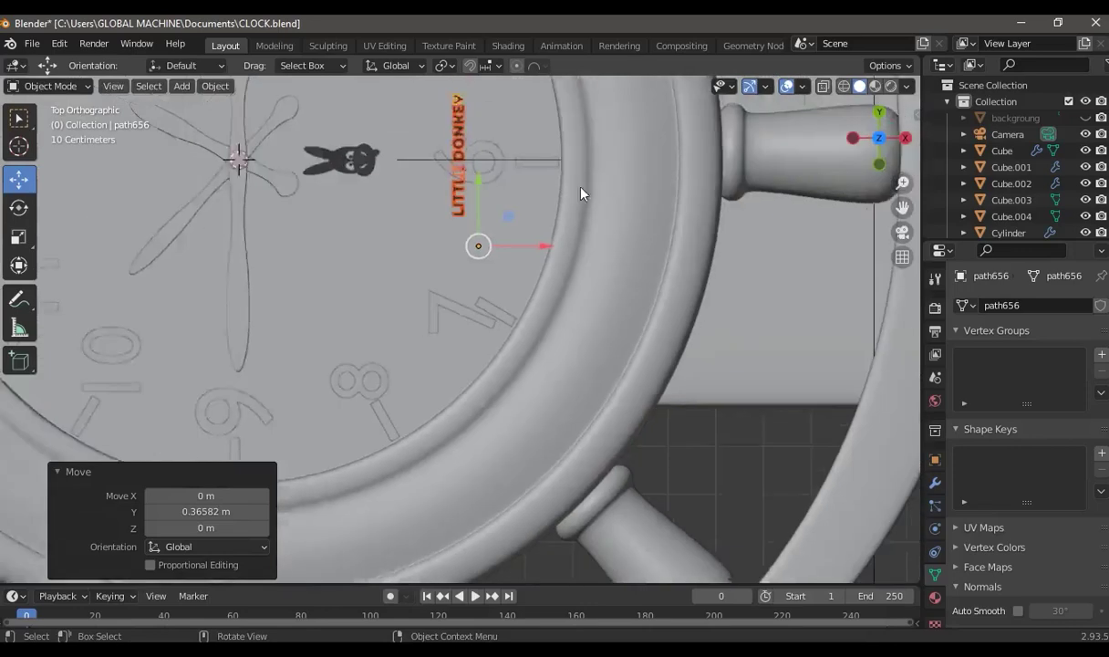
key("g")
left_click(410, 202)
key("g")
key("y")
left_click(425, 207)
scroll(639, 316, "down", 5)
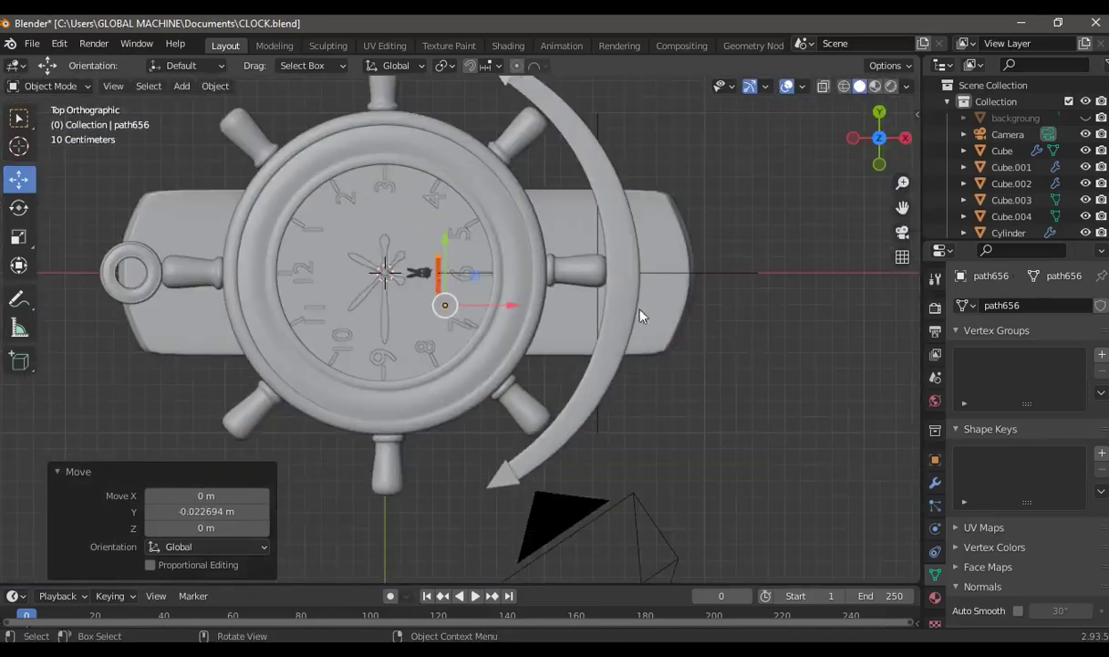
middle_click_drag(821, 292, 730, 315)
left_click(32, 43)
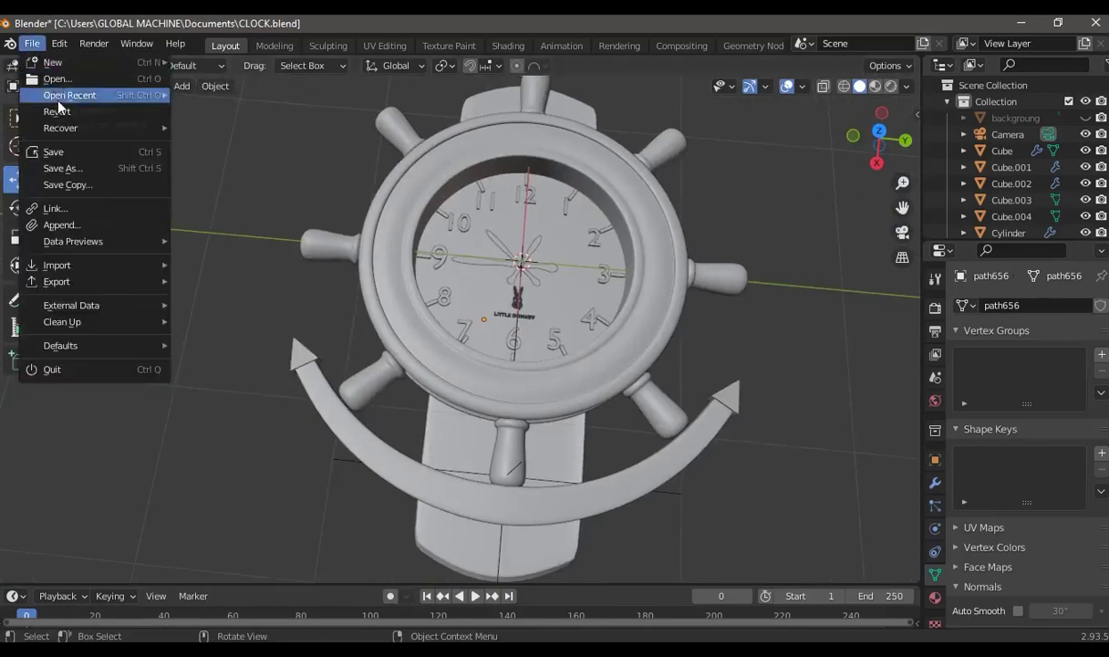
Save CLOCK.blend and switch the viewport to Material Preview, then Rendered shading
left_click(66, 157)
left_click(875, 86)
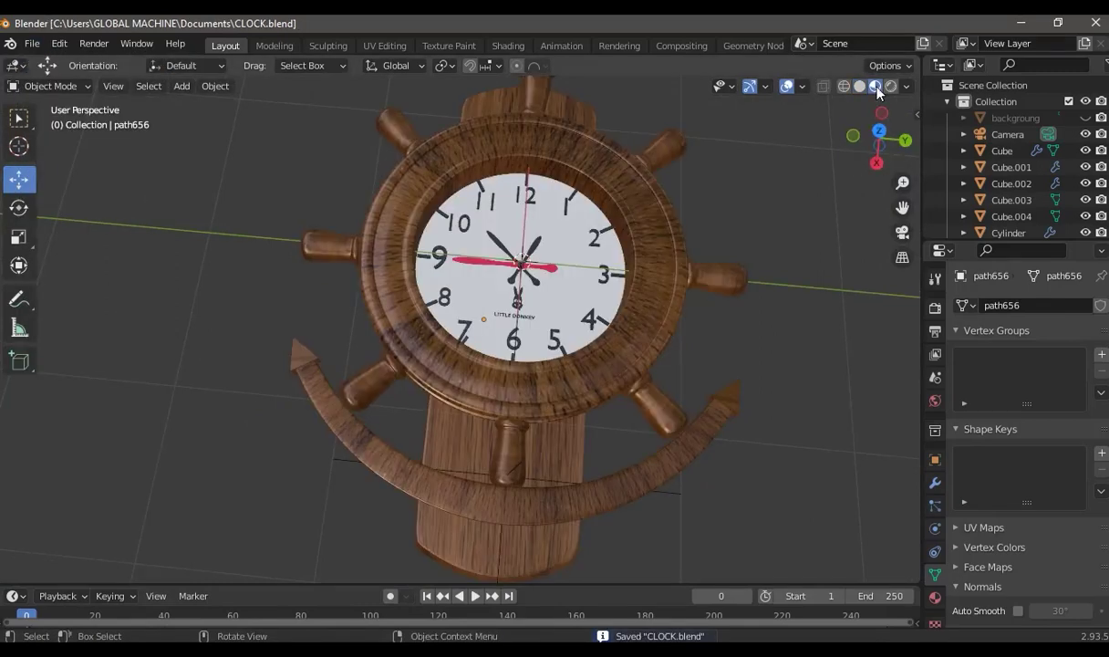
left_click(891, 86)
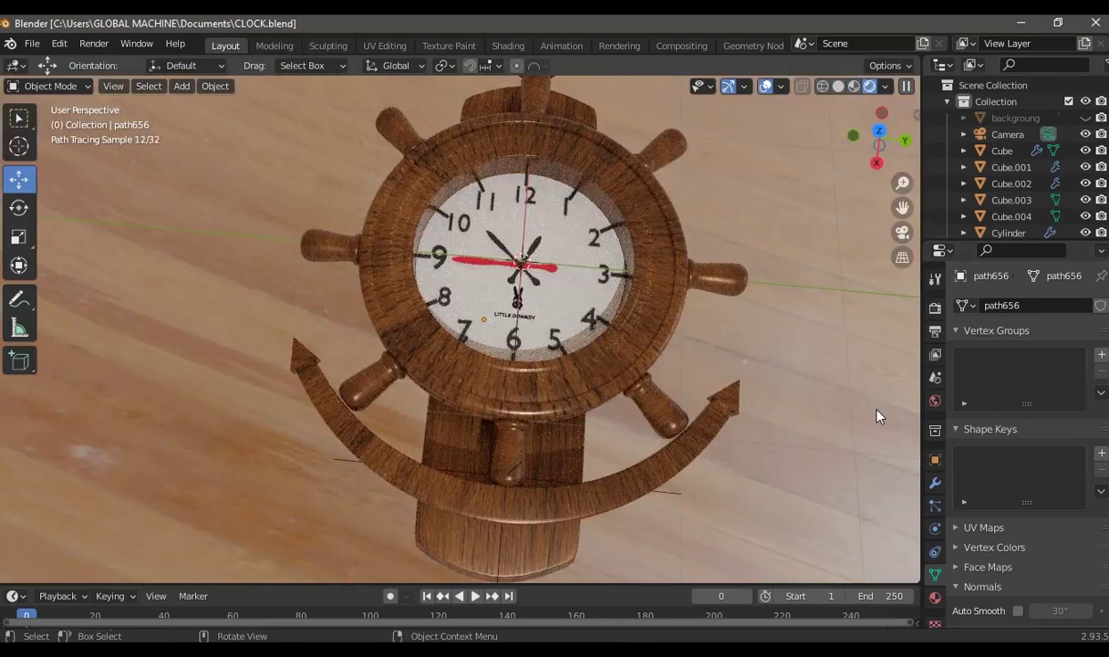
Toggle visibility of the glass object and wooden background in the Outliner, then save CLOCK.blend again
scroll(1002, 185, "down", 2)
scroll(986, 170, "down", 2)
scroll(961, 159, "down", 2)
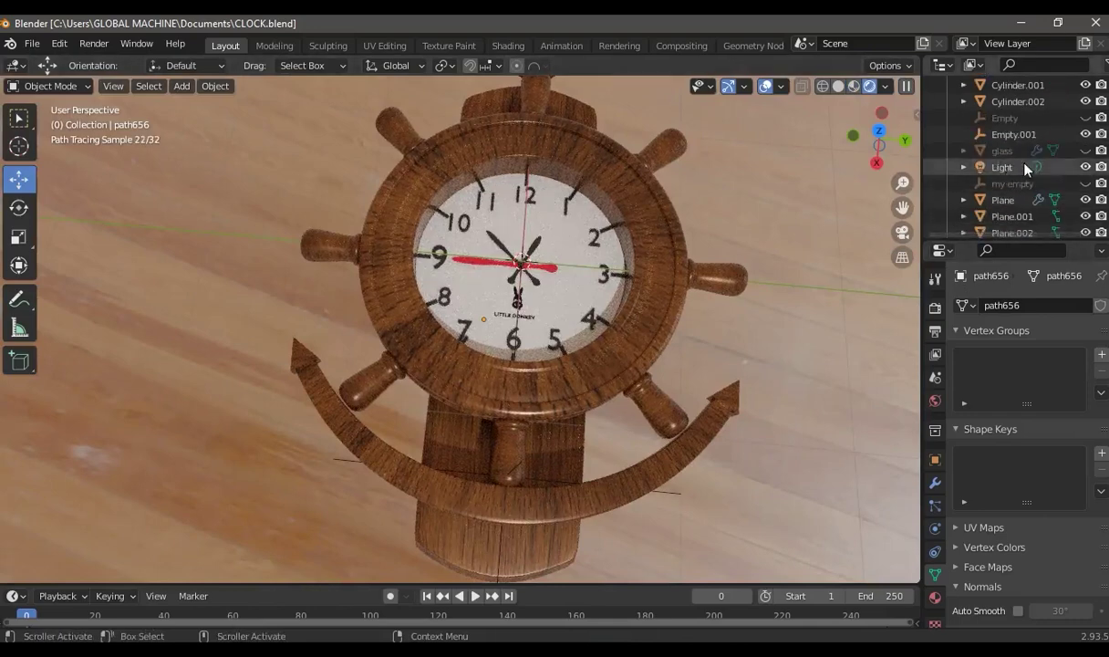
left_click(1085, 150)
scroll(993, 173, "up", 5)
left_click(1085, 117)
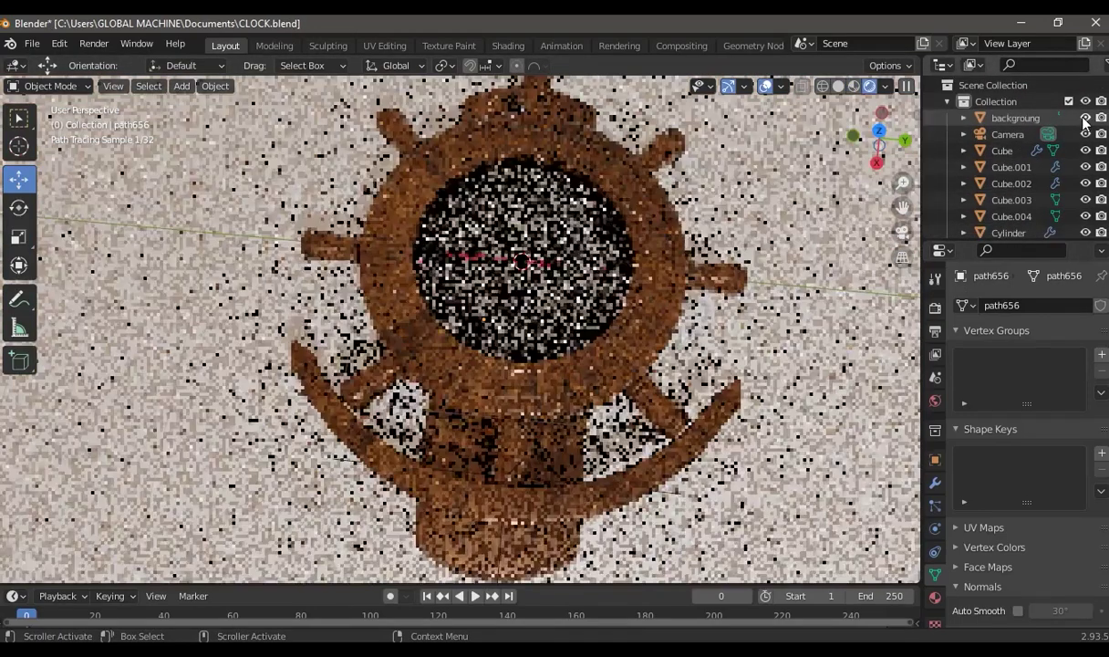
left_click(32, 43)
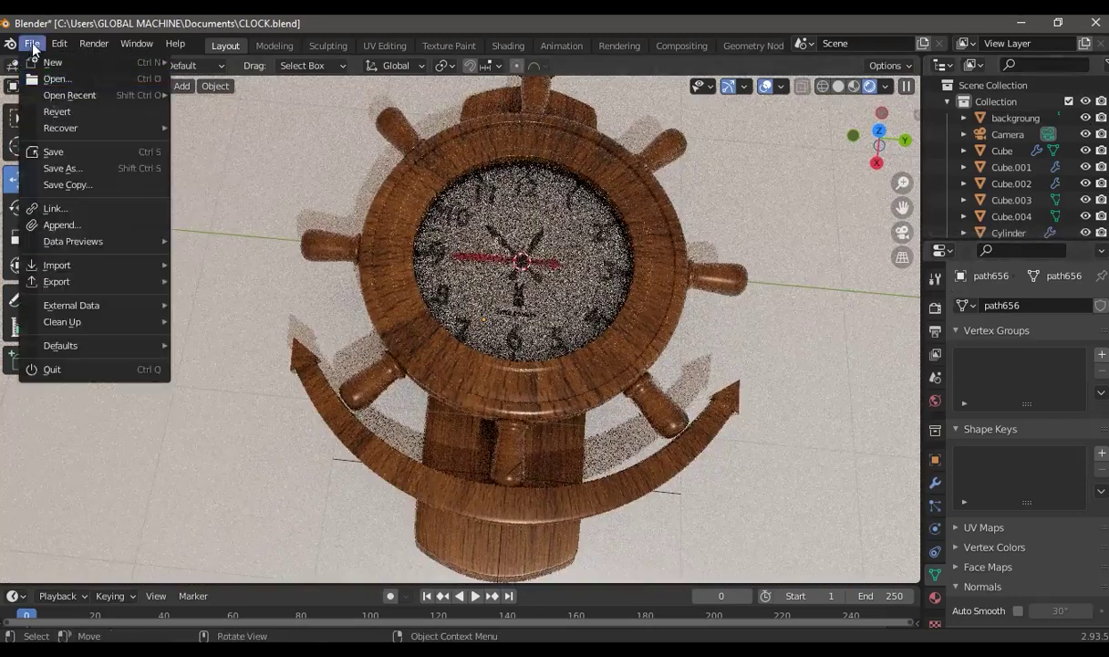
left_click(55, 151)
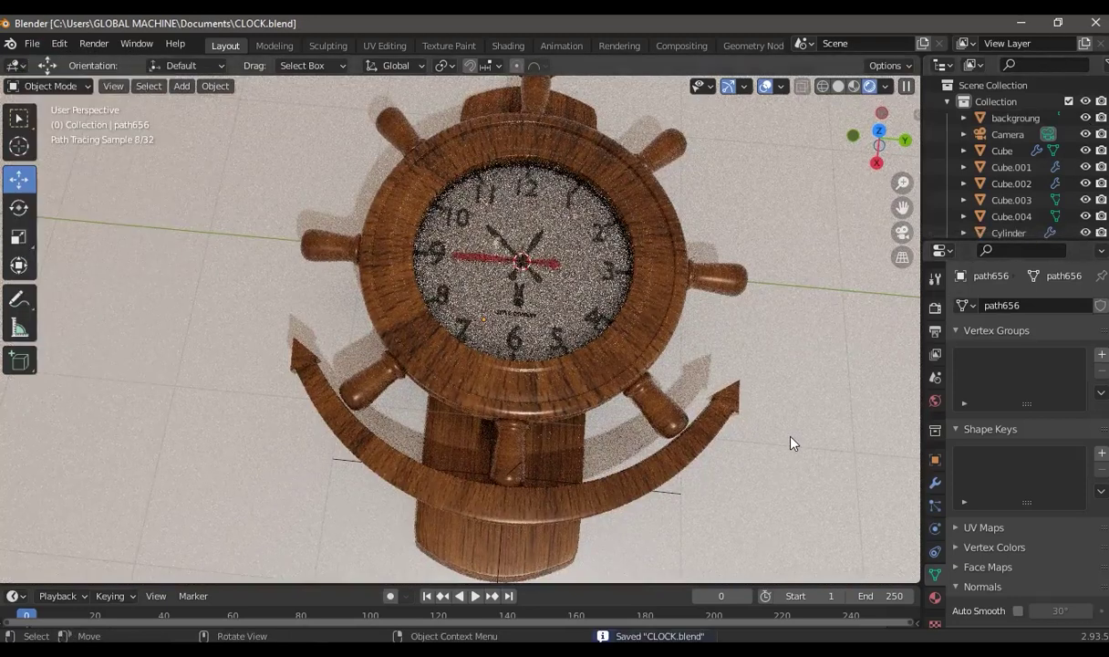
left_click(902, 232)
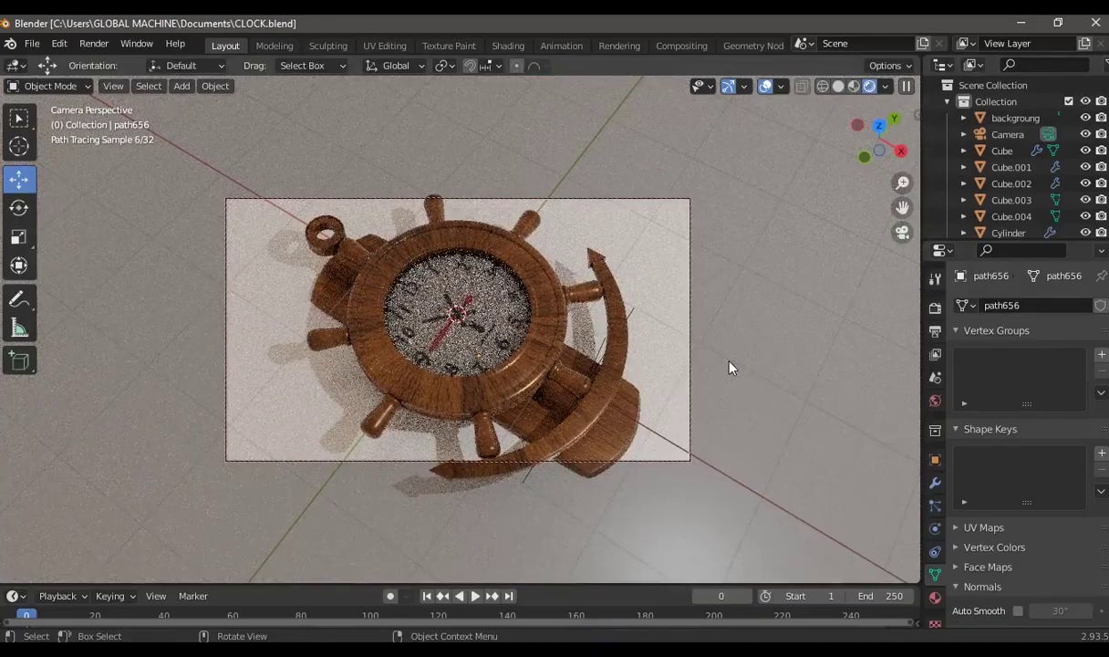
Adjust the clock's angle in the camera view, save CLOCK.blend, and render the final image
mouse_move(391, 397)
middle_mouse_down()
mouse_move(575, 342)
mouse_move(599, 425)
middle_mouse_up()
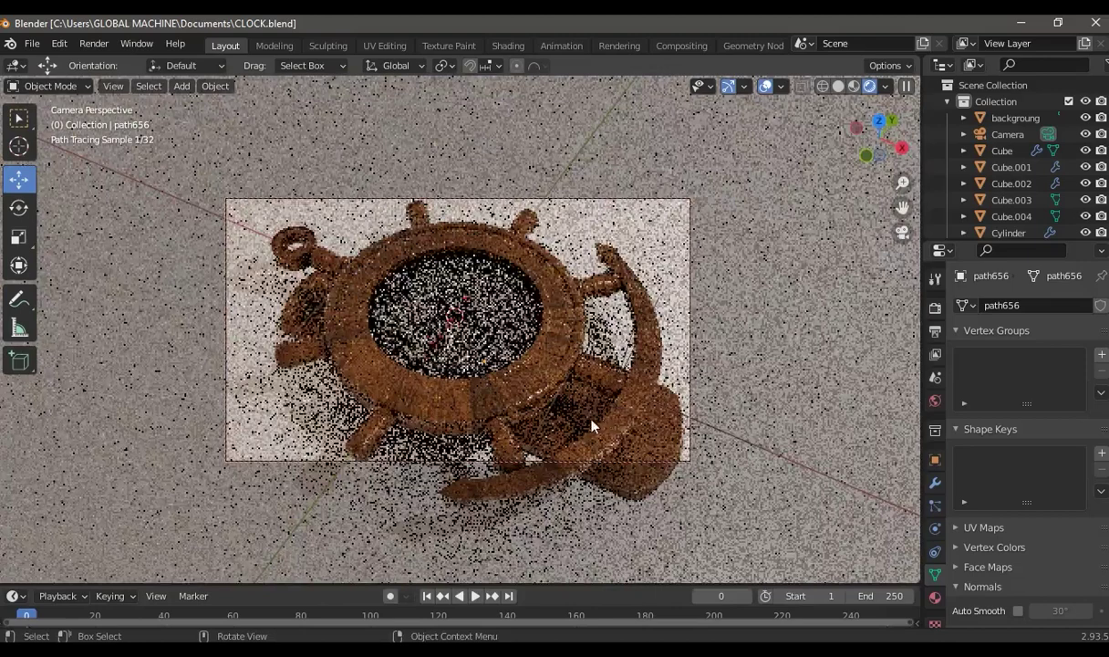
middle_click_drag(599, 425, 565, 395)
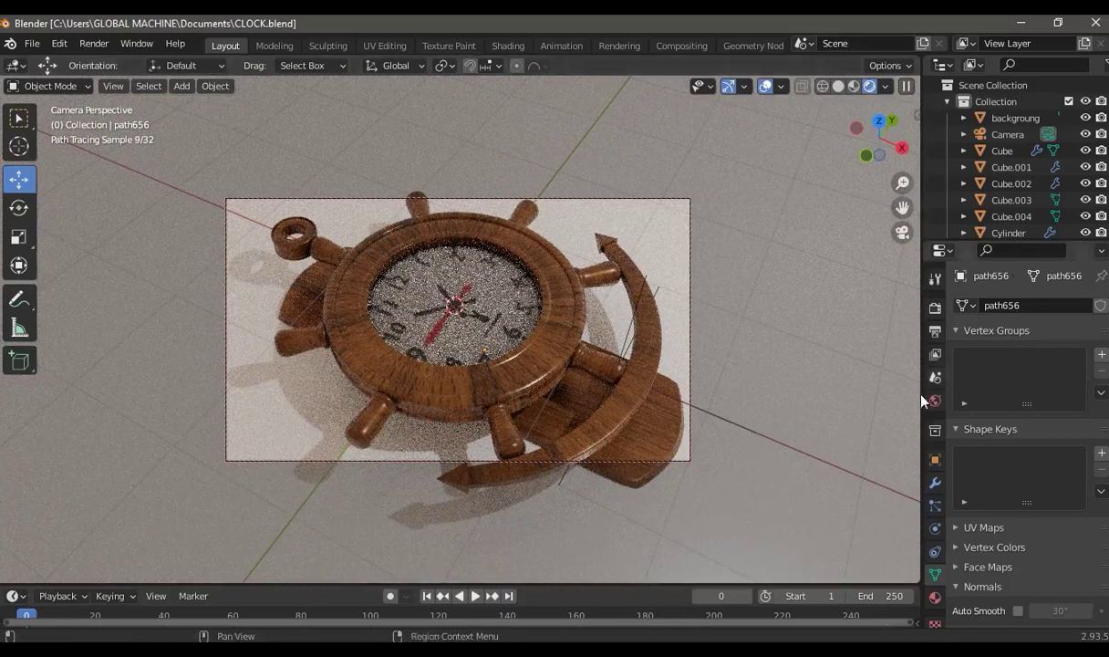
left_click(32, 43)
left_click(55, 149)
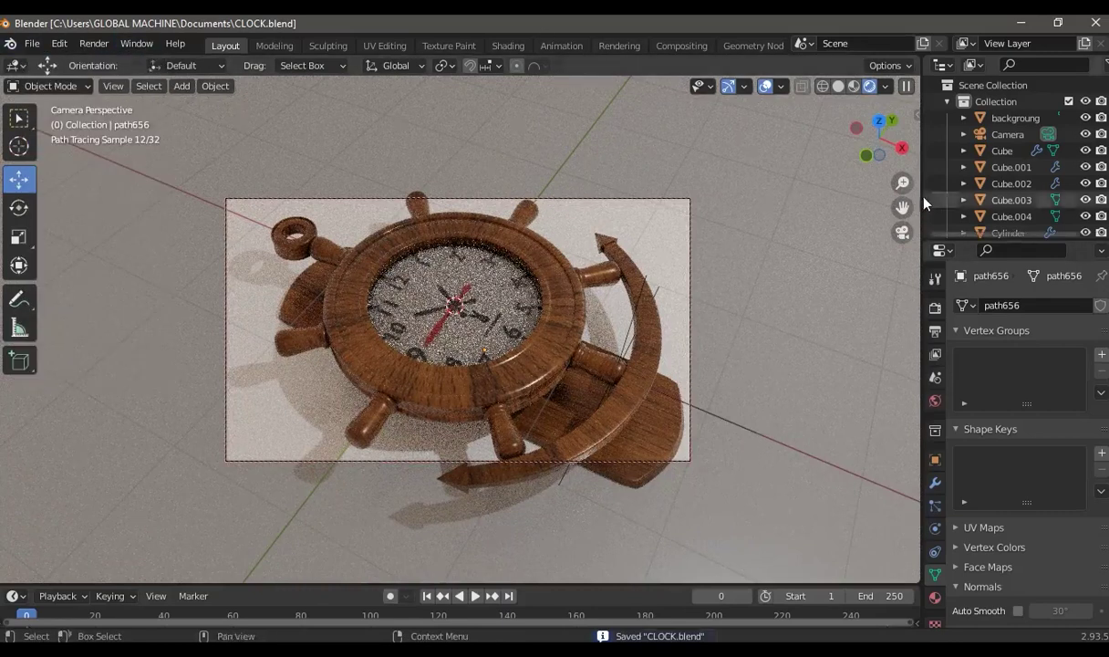
left_click(82, 46)
left_click(96, 63)
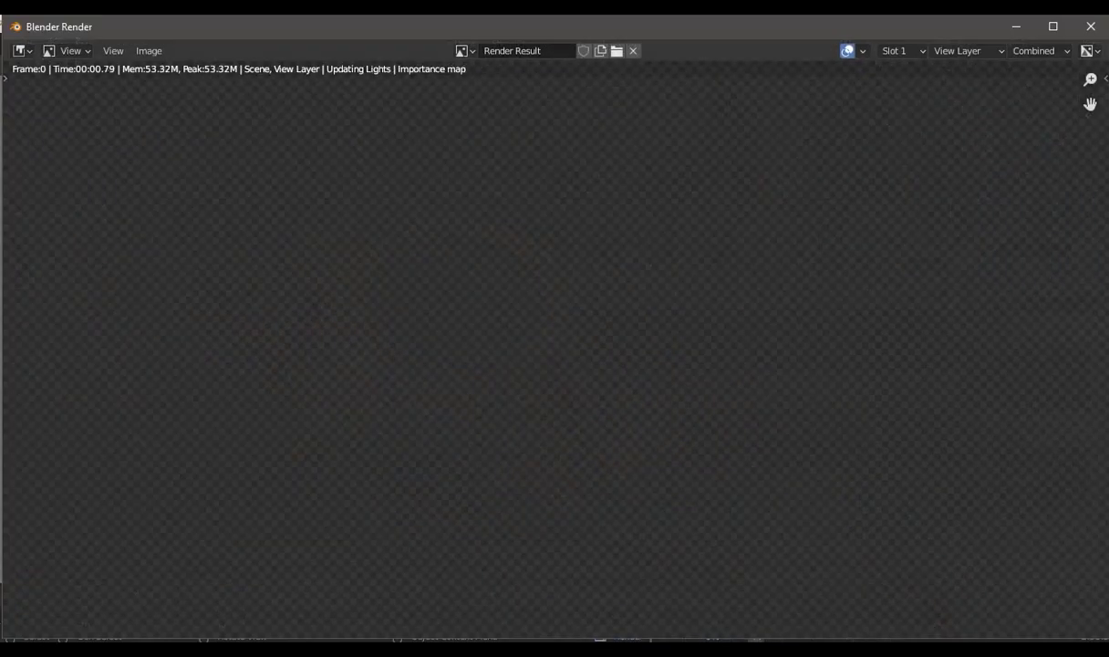